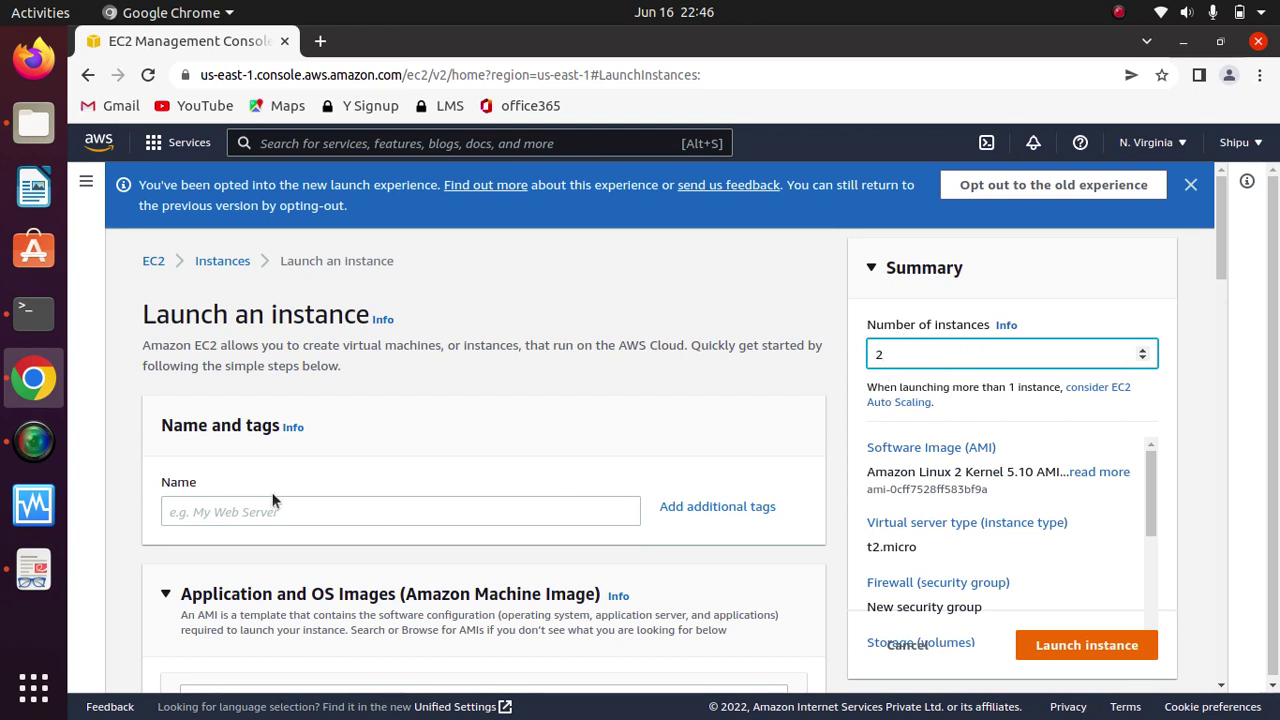
Step: Confirm the instance count and look through the existing key pairs without picking one
{"action": "left_click", "coordinate": [697, 431]}
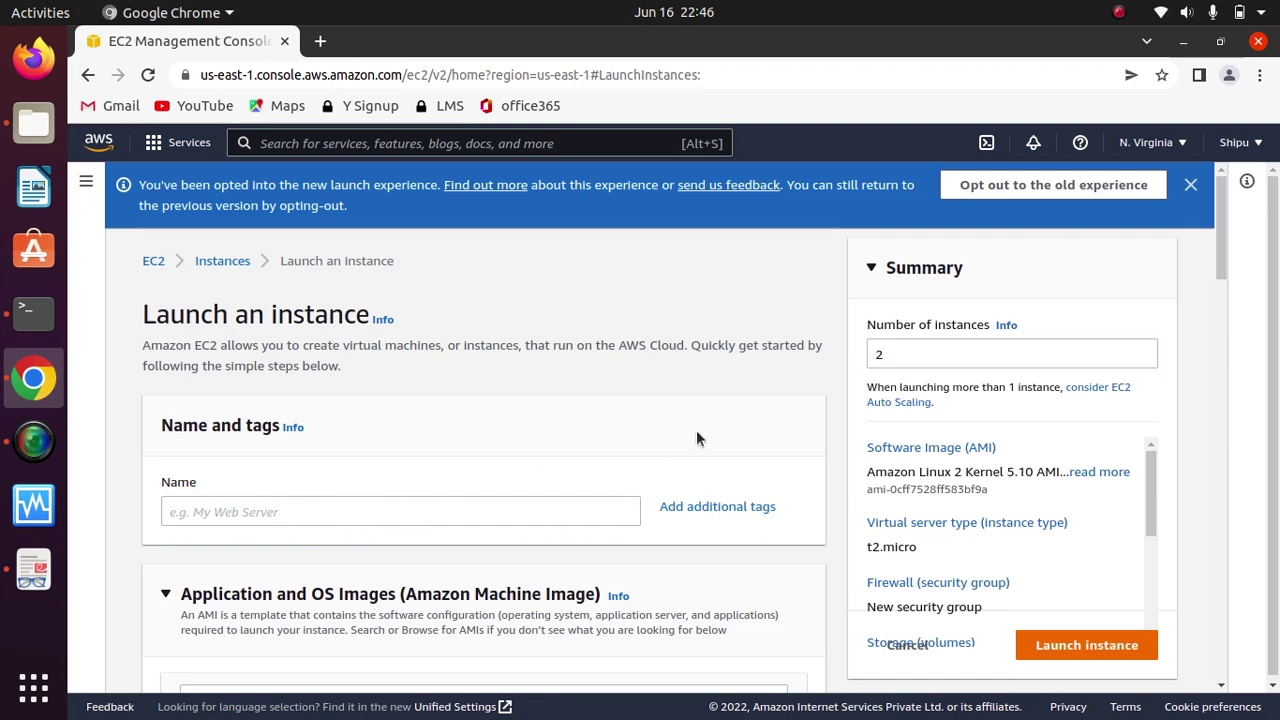
{"action": "scroll", "coordinate": [697, 431], "scroll_direction": "down", "scroll_amount": 5}
{"action": "scroll", "coordinate": [697, 431], "scroll_direction": "down", "scroll_amount": 8}
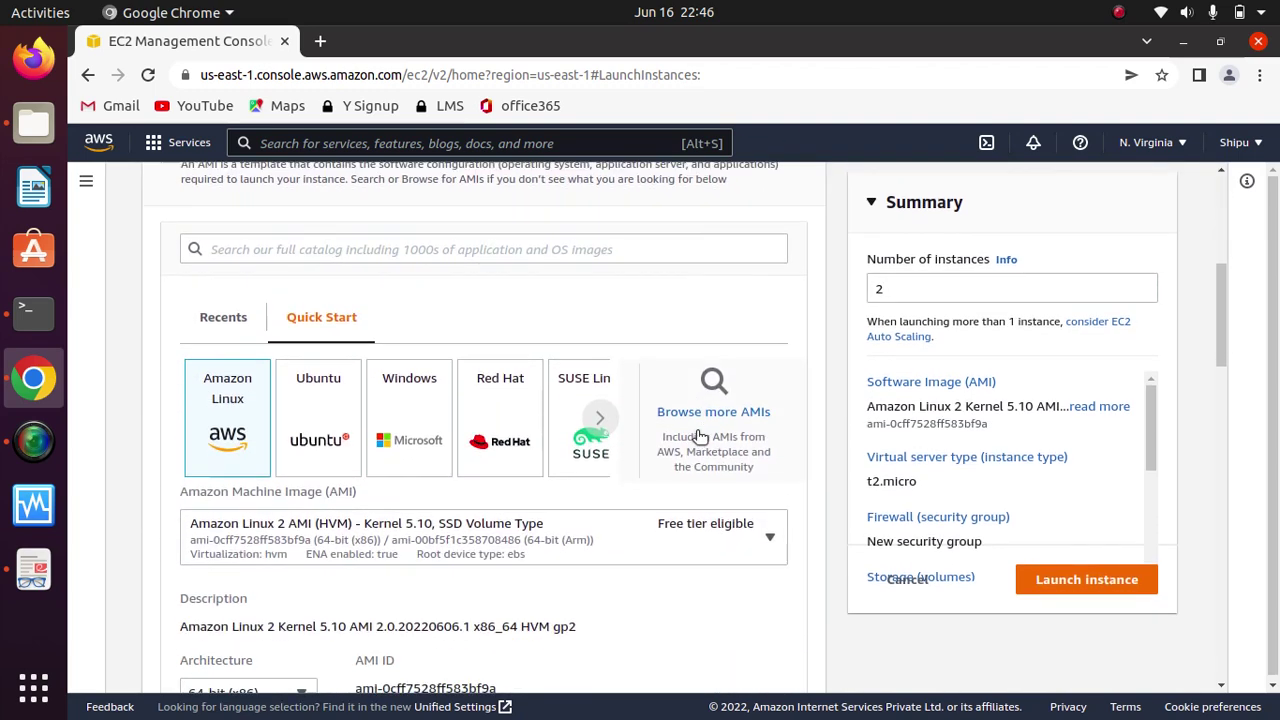
{"action": "scroll", "coordinate": [697, 437], "scroll_direction": "down", "scroll_amount": 6}
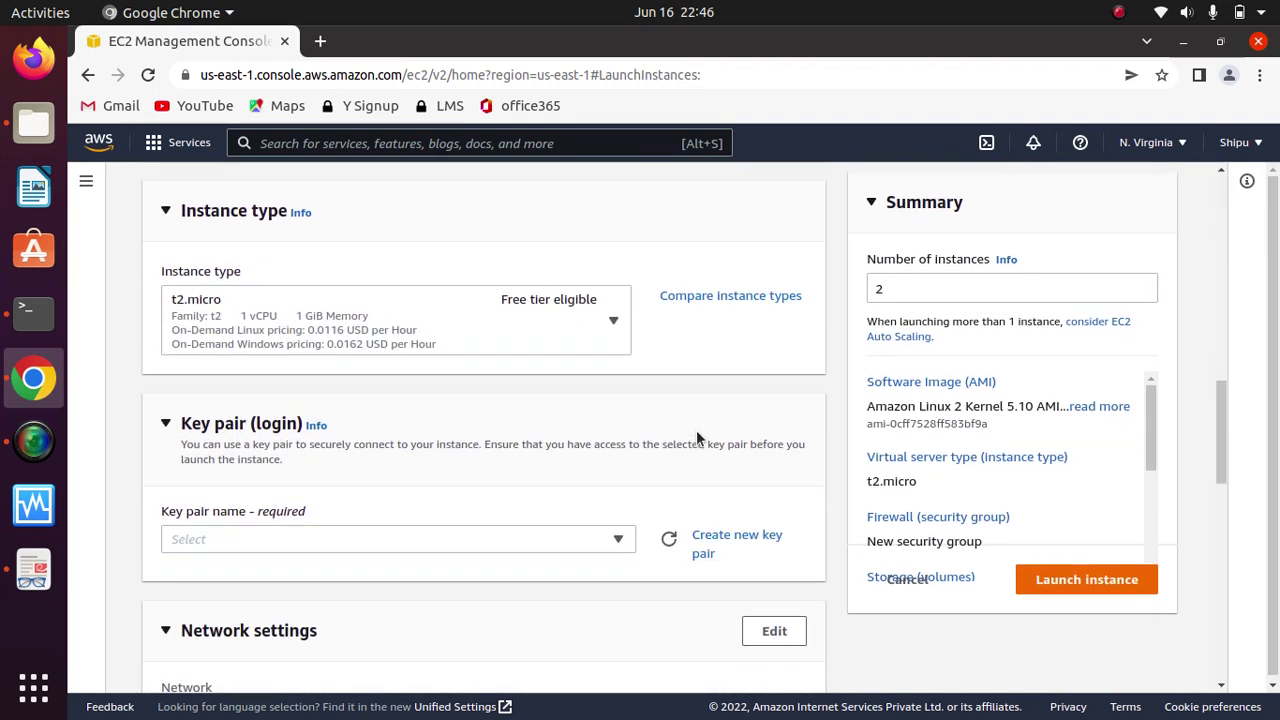
{"action": "left_click", "coordinate": [594, 248]}
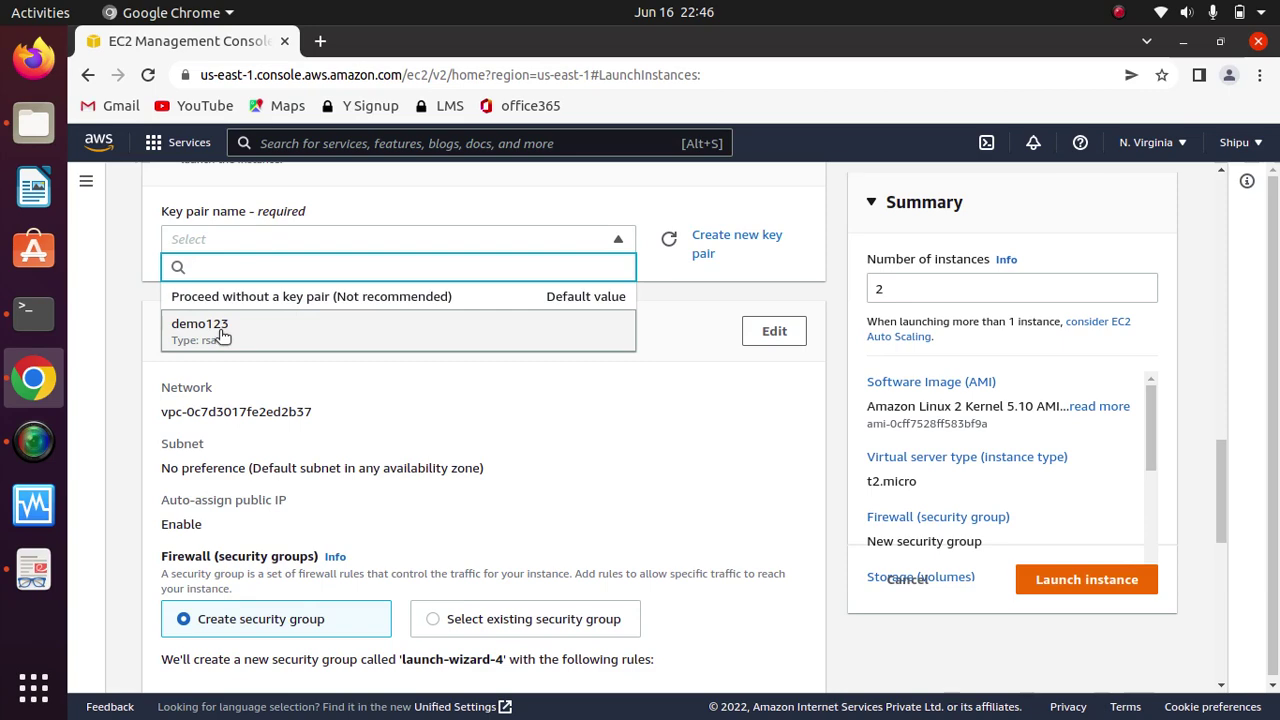
{"action": "left_click", "coordinate": [662, 204]}
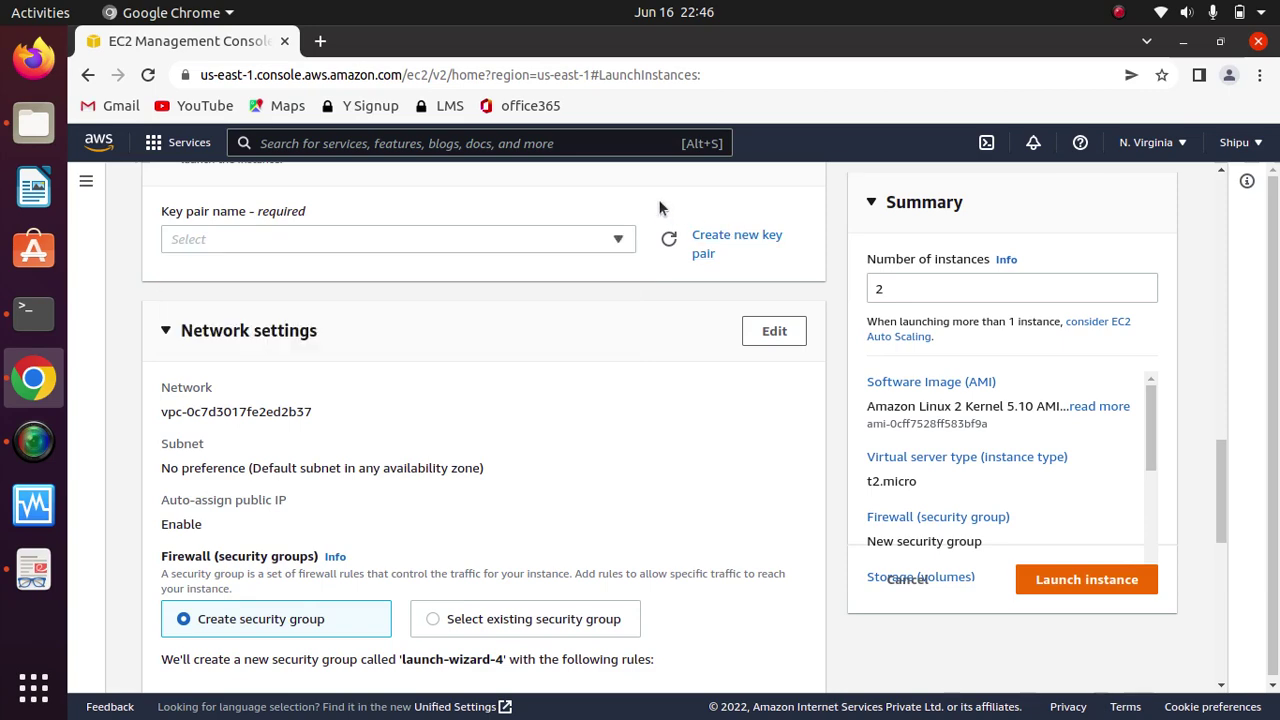
Step: Create a new RSA key pair named 'master' and download master.pem
{"action": "left_click", "coordinate": [724, 240]}
{"action": "left_click", "coordinate": [582, 418]}
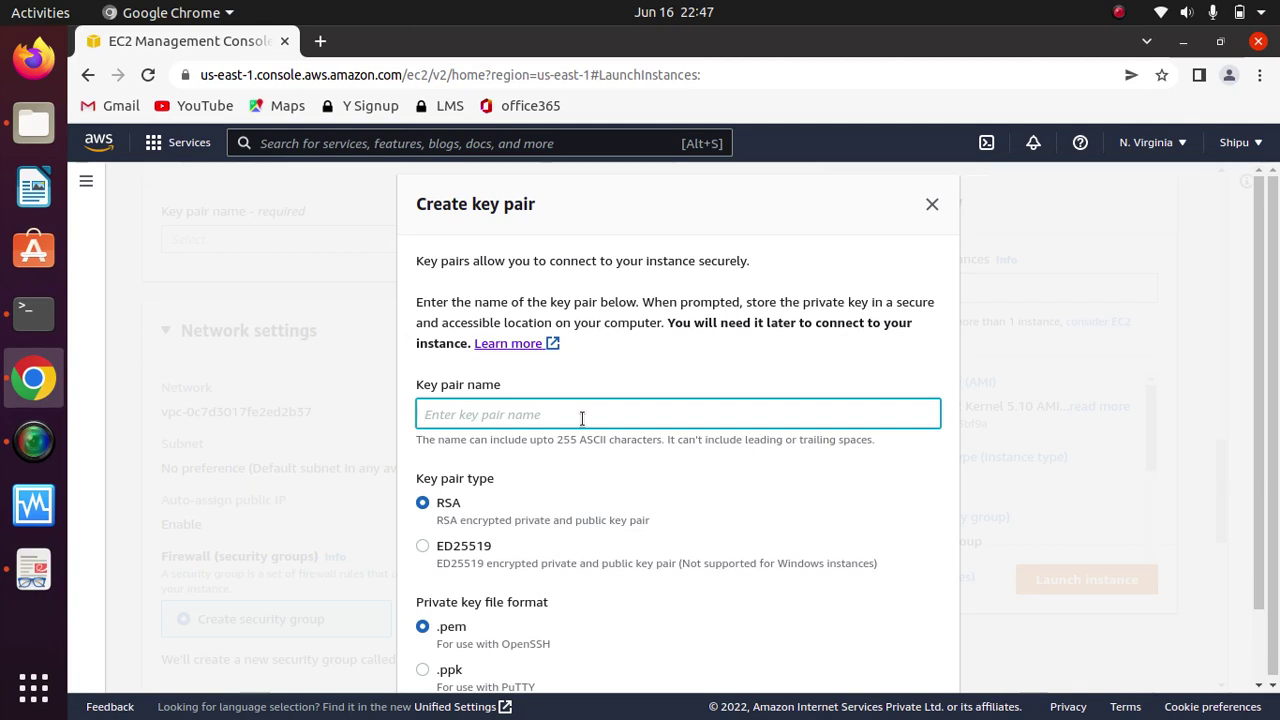
{"action": "type", "text": "r"}
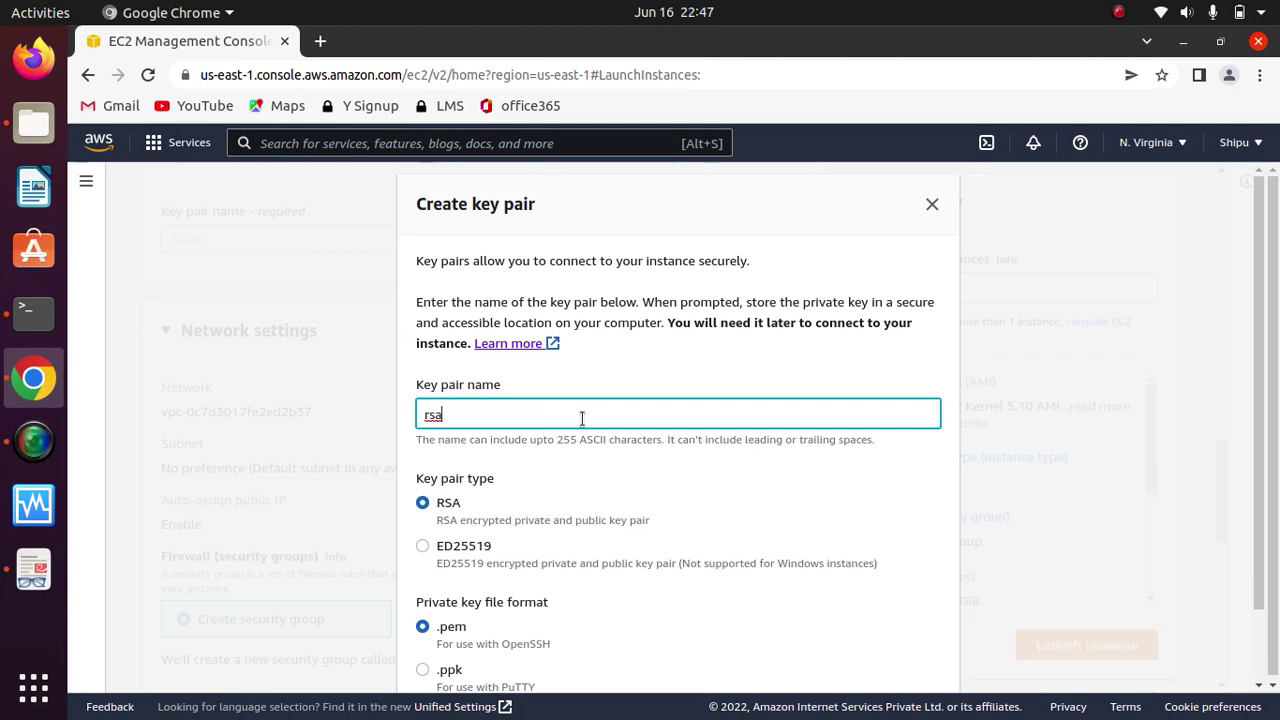
{"action": "type", "text": "sa"}
{"action": "left_click", "coordinate": [948, 474]}
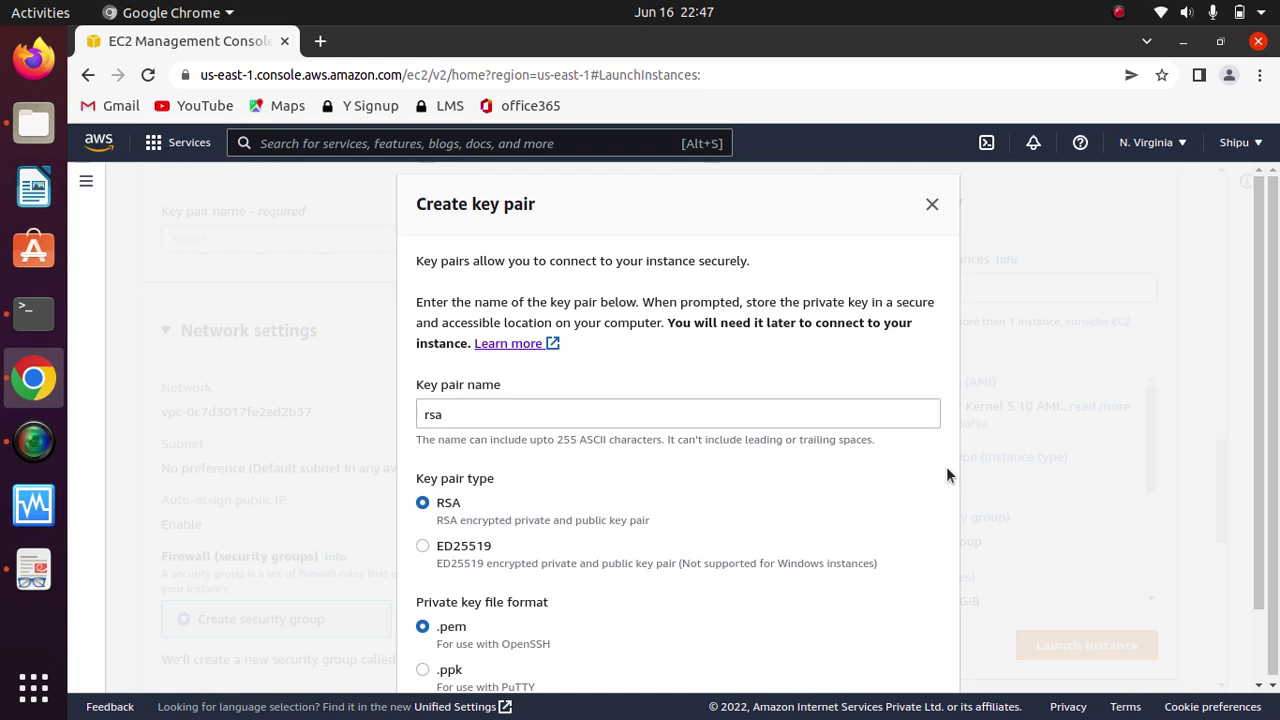
{"action": "left_click", "coordinate": [791, 419]}
{"action": "key", "text": "BackSpace"}
{"action": "key", "text": "BackSpace"}
{"action": "key", "text": "BackSpace"}
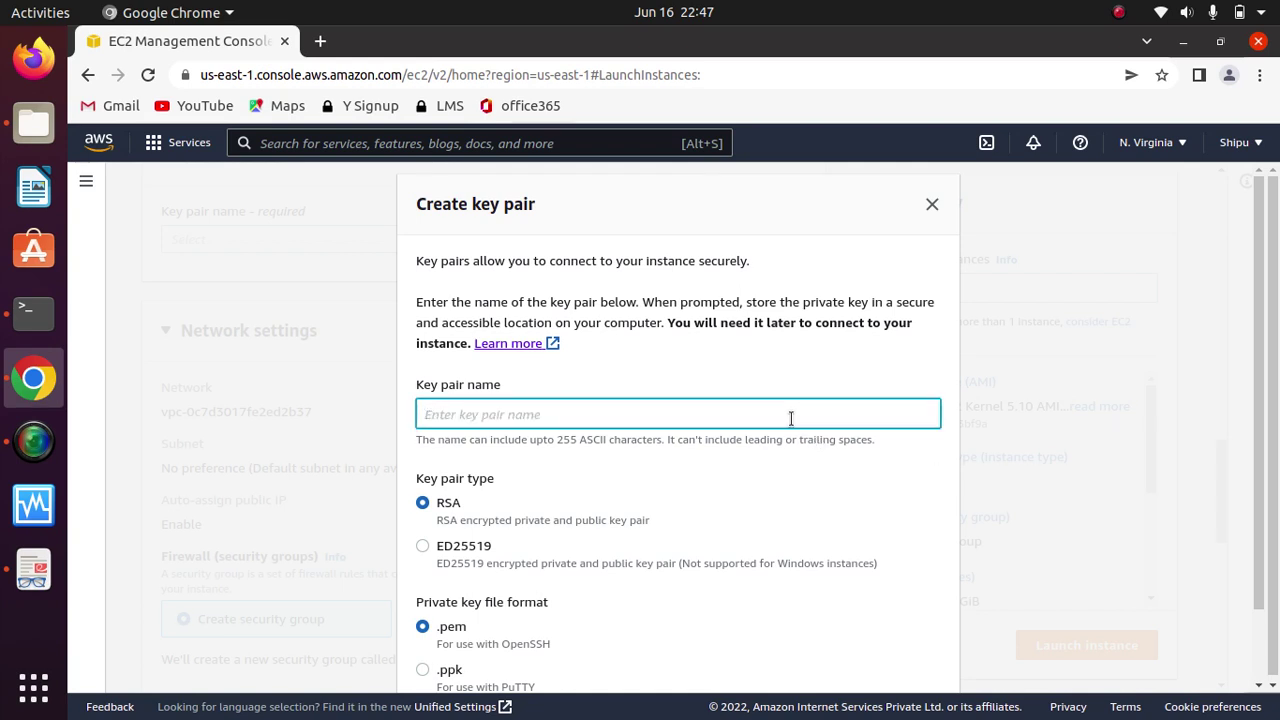
{"action": "type", "text": "master"}
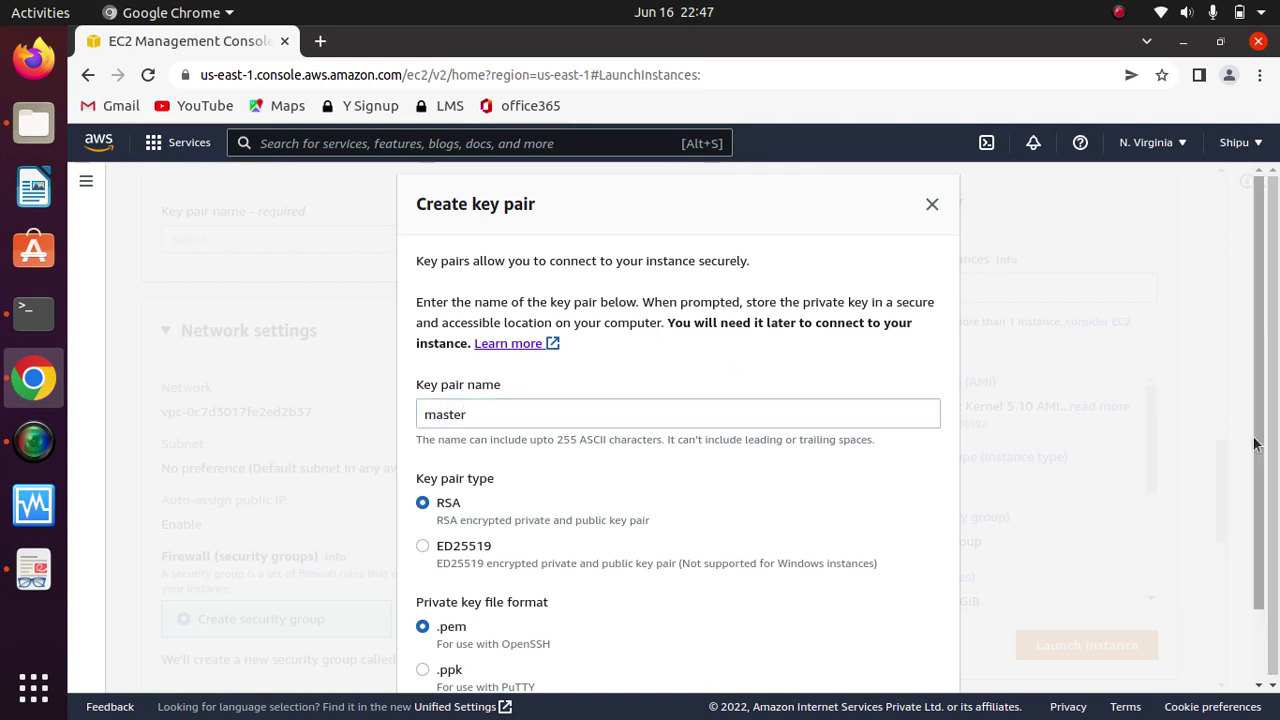
{"action": "left_click_drag", "start_coordinate": [1254, 440], "coordinate": [1266, 566]}
{"action": "left_click", "coordinate": [889, 655]}
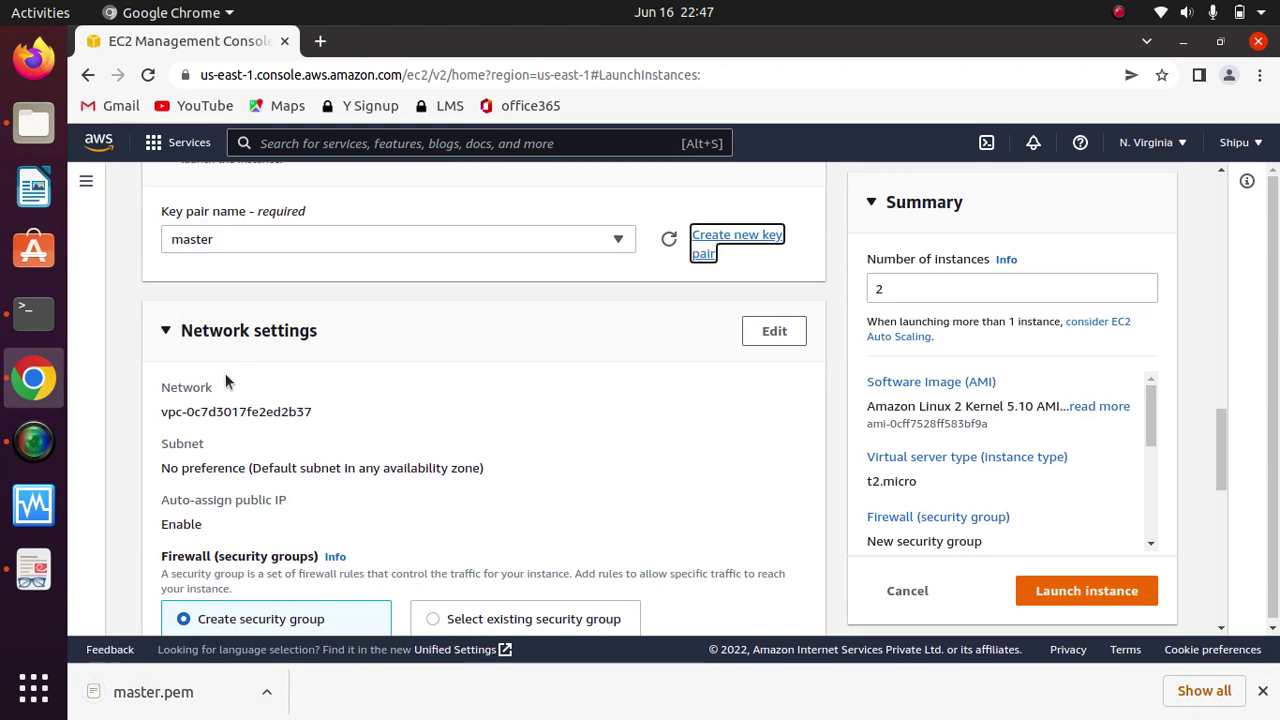
Step: Allow HTTPS and HTTP traffic from the internet in Network settings, then launch both instances
{"action": "left_click", "coordinate": [518, 314]}
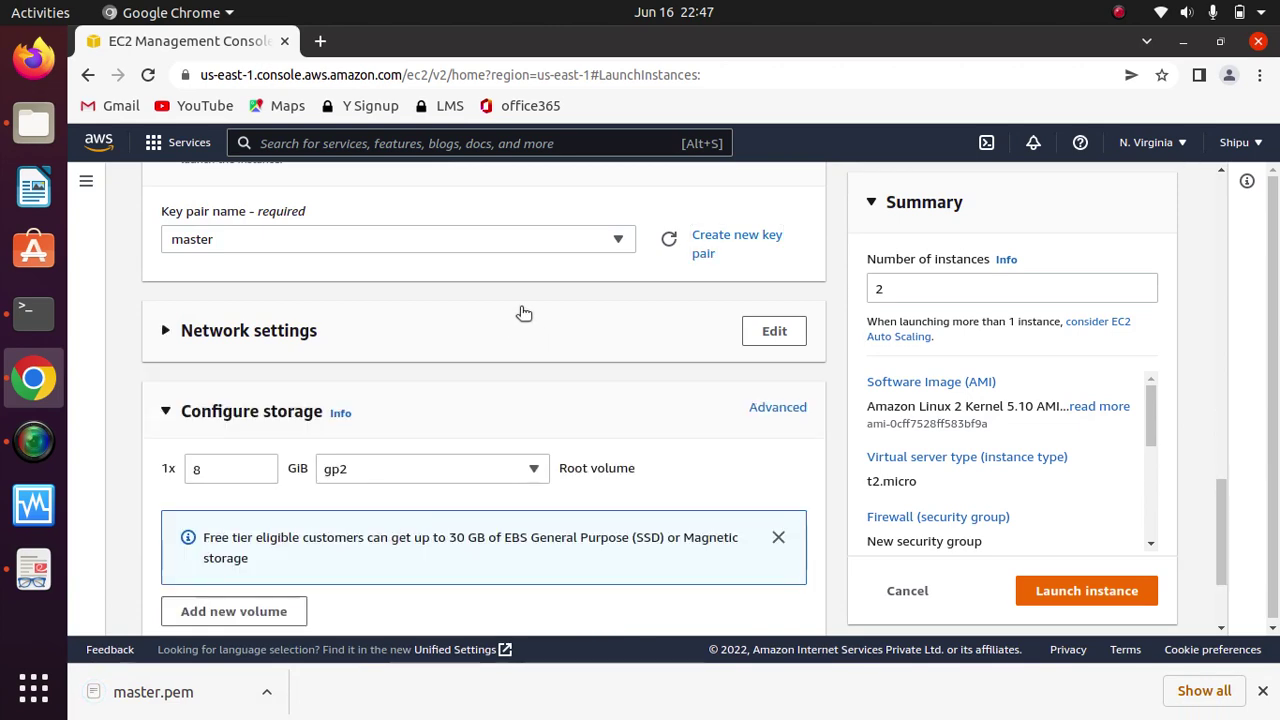
{"action": "left_click", "coordinate": [513, 318]}
{"action": "scroll", "coordinate": [480, 391], "scroll_direction": "down", "scroll_amount": 3}
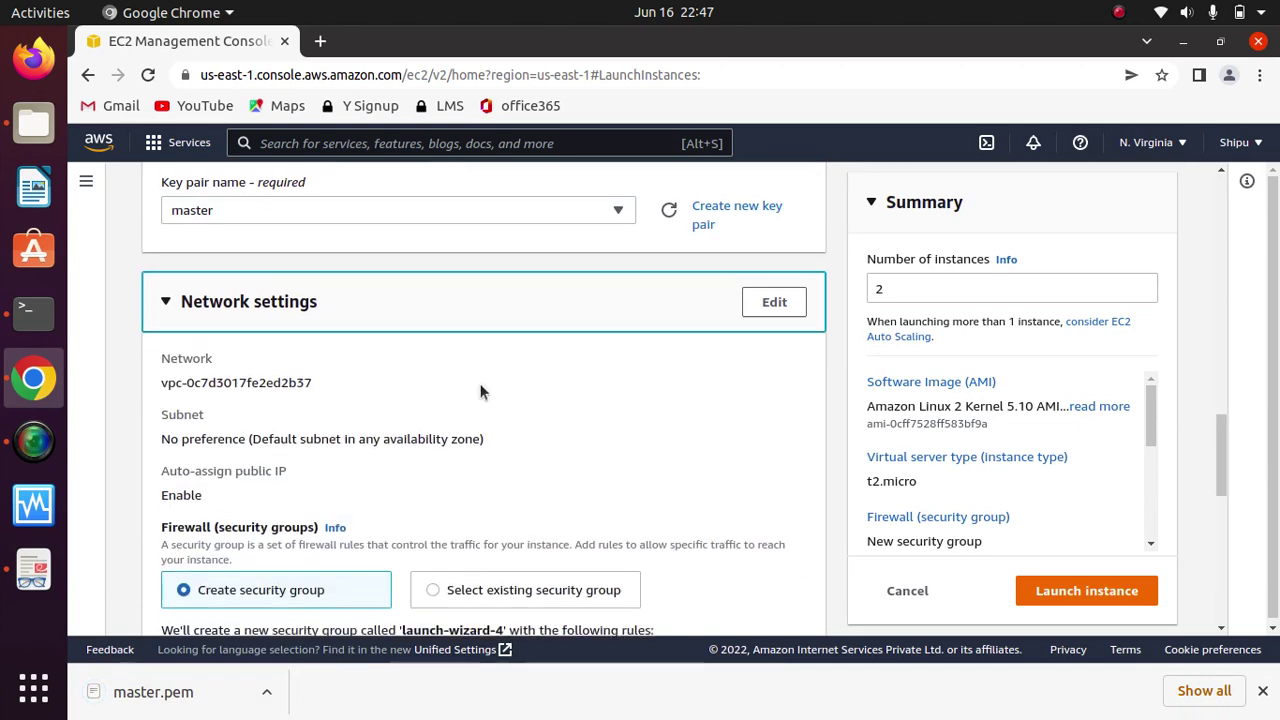
{"action": "scroll", "coordinate": [480, 391], "scroll_direction": "down", "scroll_amount": 6}
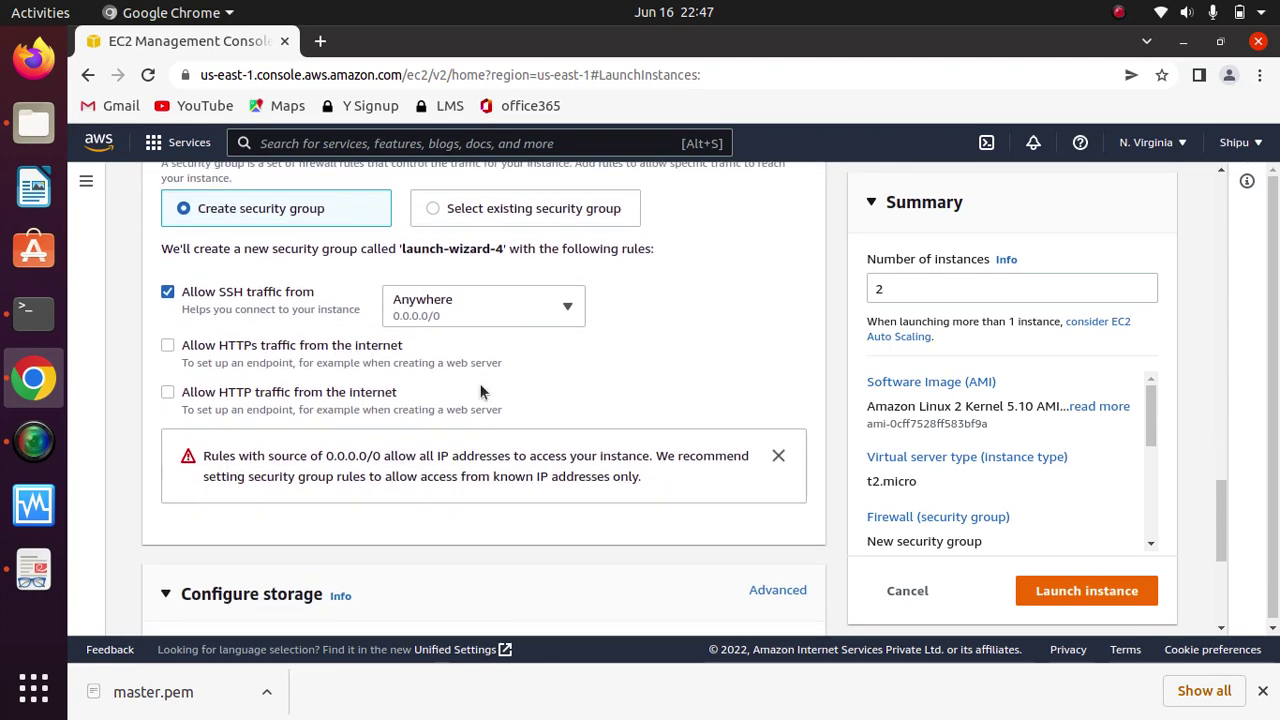
{"action": "left_click", "coordinate": [168, 270]}
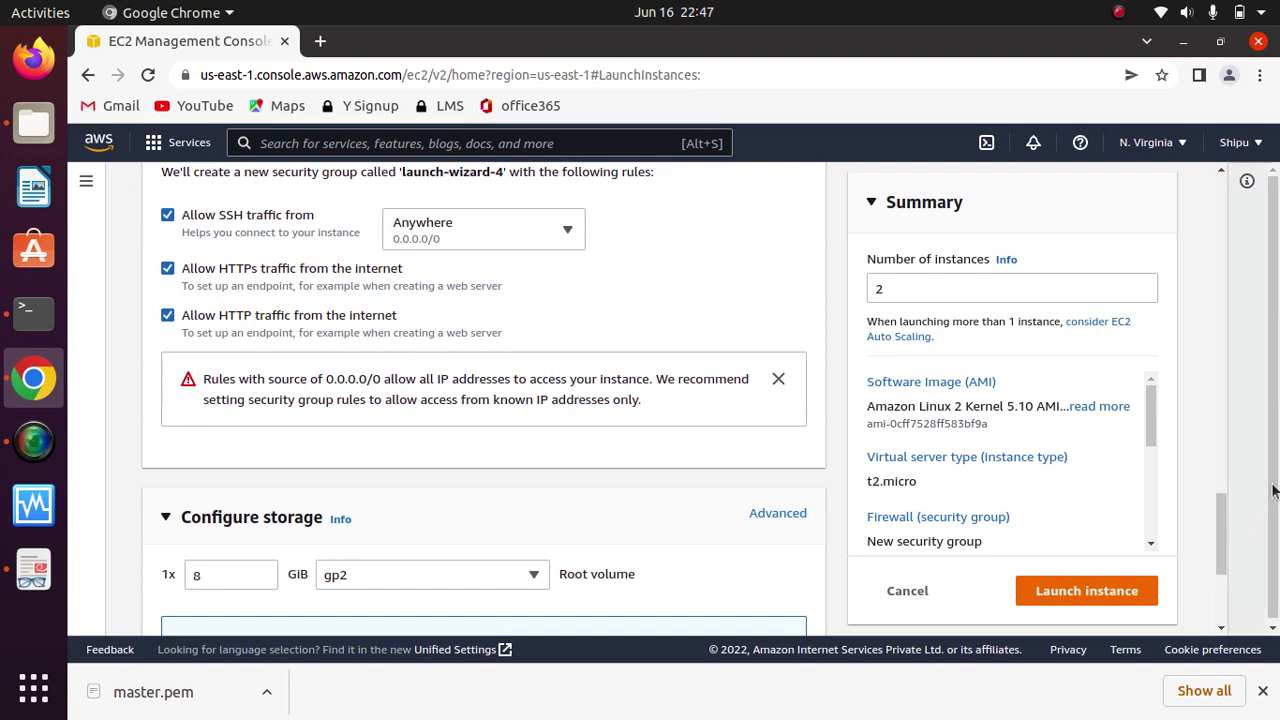
{"action": "left_click_drag", "start_coordinate": [1275, 541], "coordinate": [1275, 545]}
{"action": "left_click_drag", "start_coordinate": [1223, 508], "coordinate": [1223, 555]}
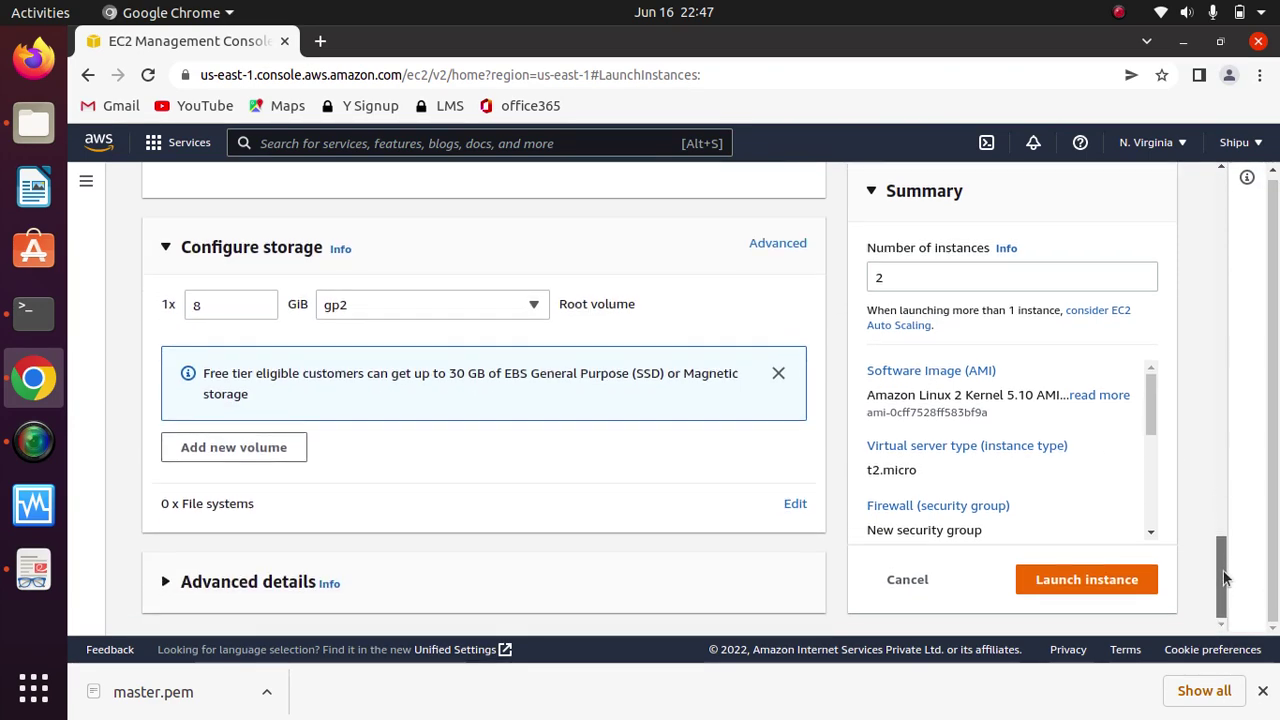
{"action": "left_click", "coordinate": [1092, 571]}
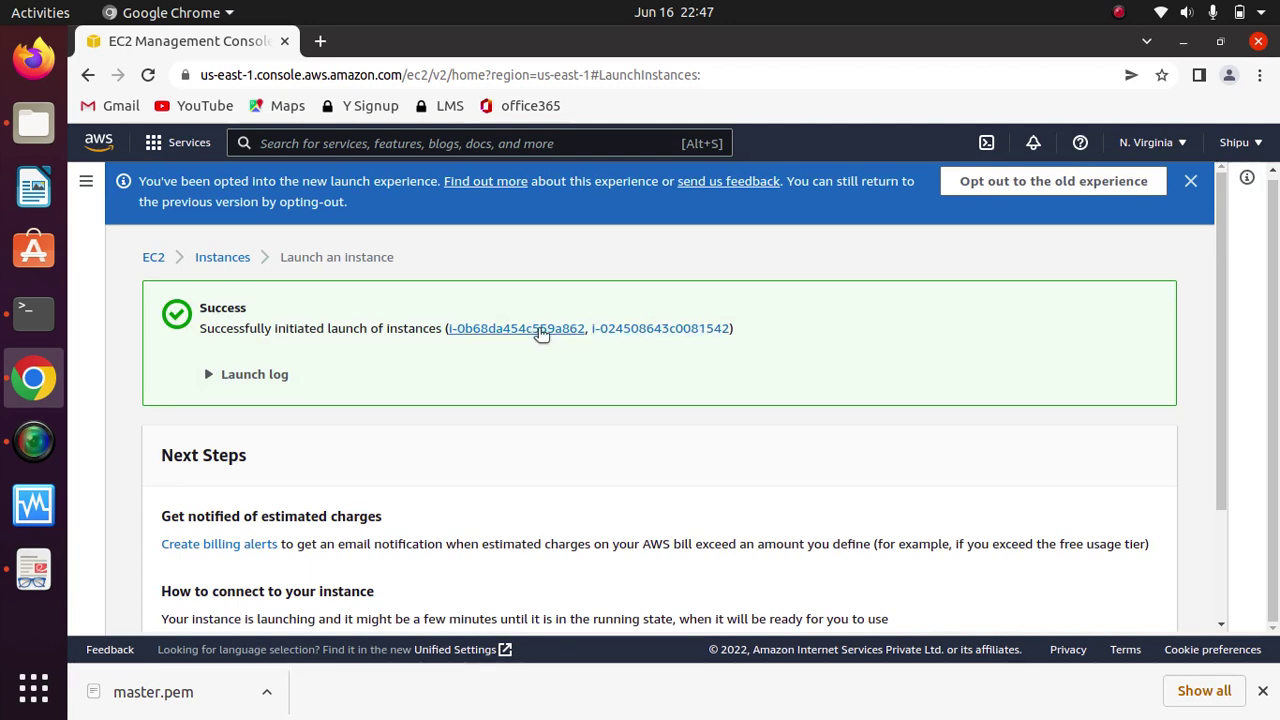
Step: Go to the Instances list and refresh it to show the two pending t2.micro instances
{"action": "left_click", "coordinate": [238, 258]}
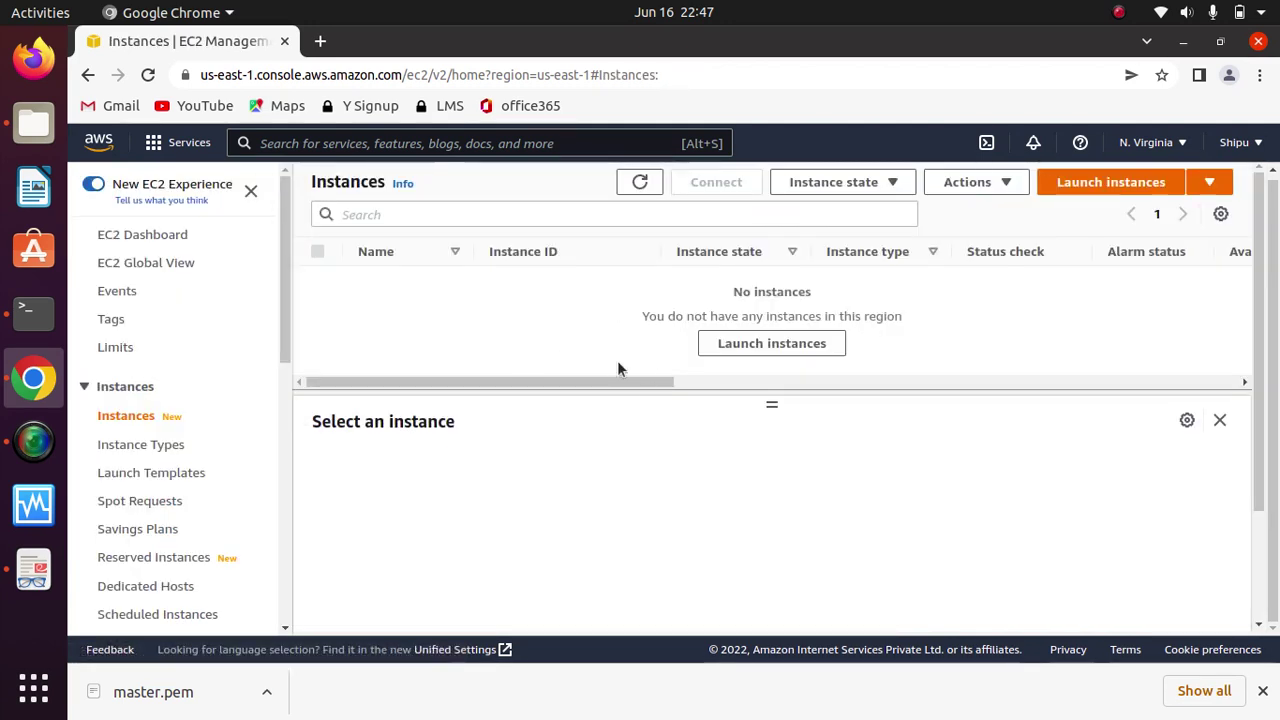
{"action": "left_click", "coordinate": [641, 182]}
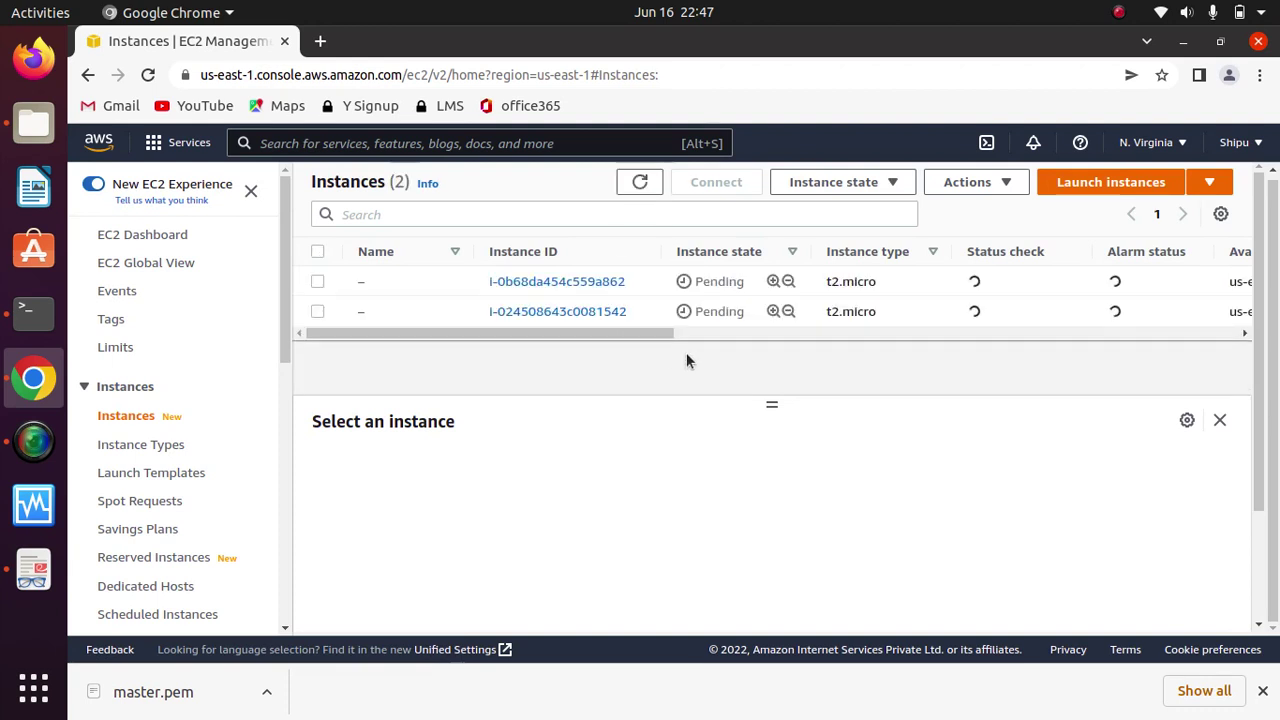
{"action": "mouse_move", "coordinate": [366, 283]}
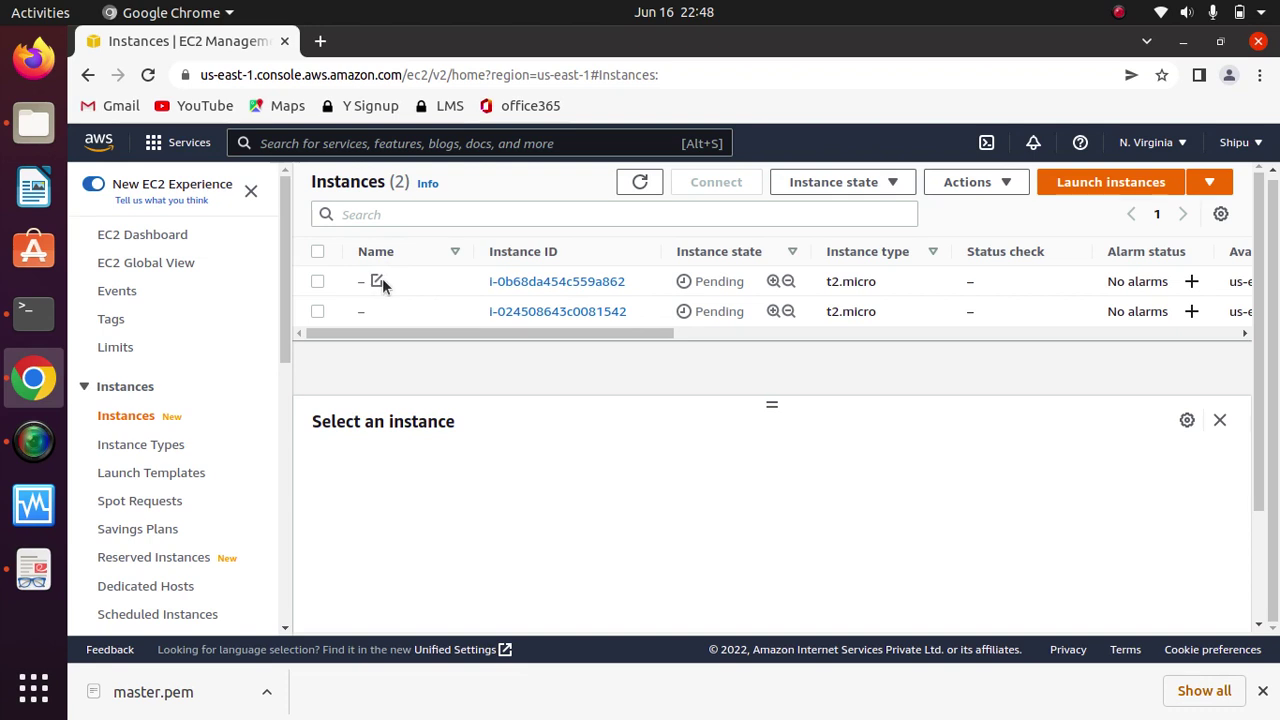
Step: Name the two instances 'master server' and 'slave server'
{"action": "left_click", "coordinate": [379, 281]}
{"action": "left_click", "coordinate": [502, 311]}
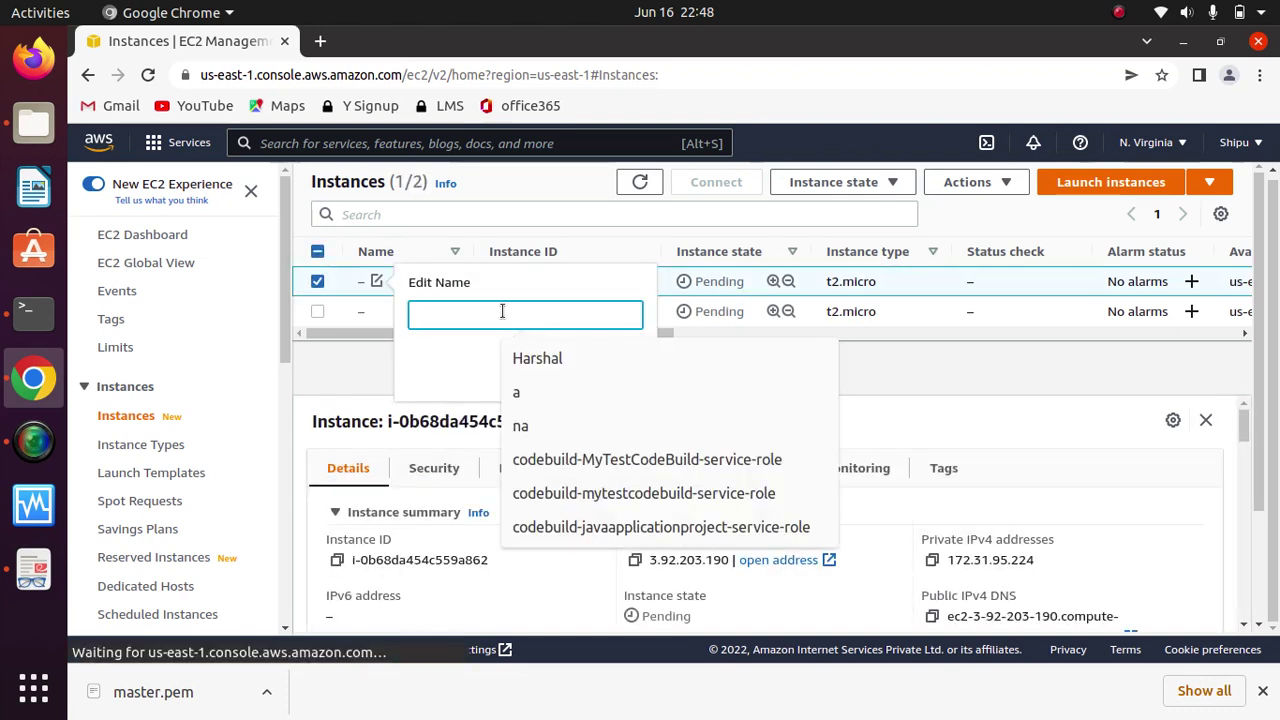
{"action": "type", "text": "master"}
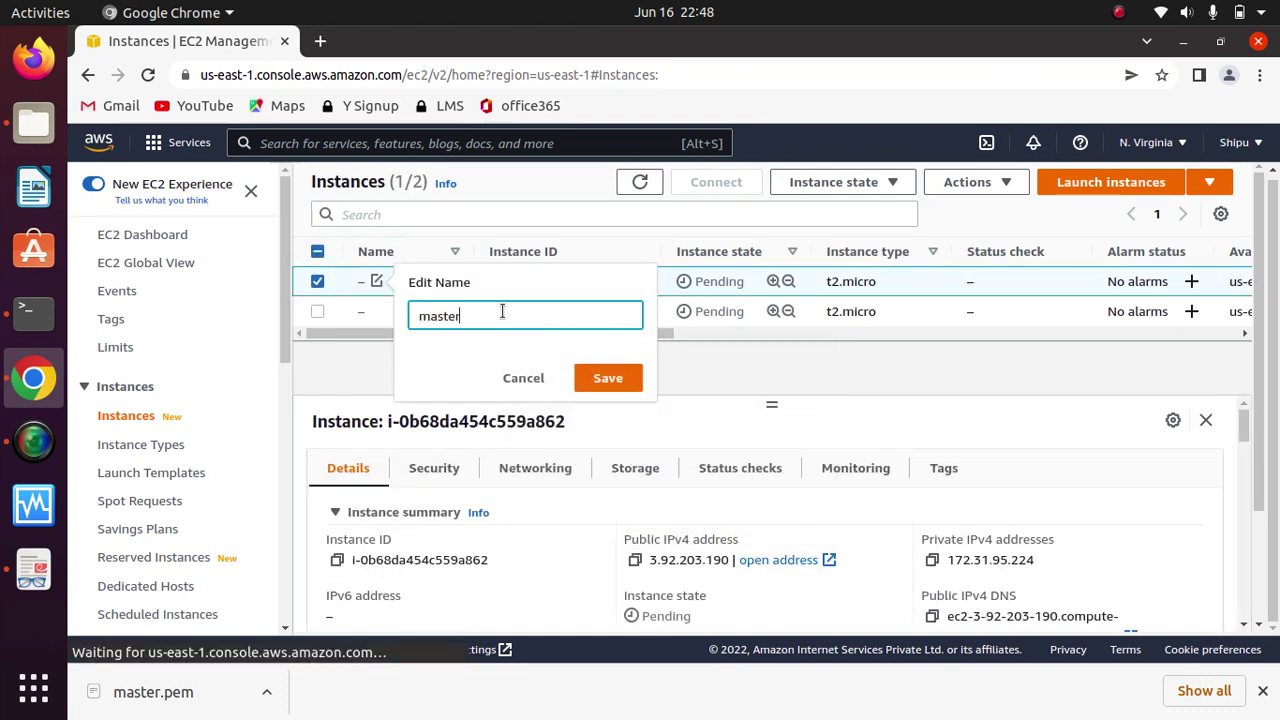
{"action": "type", "text": " server"}
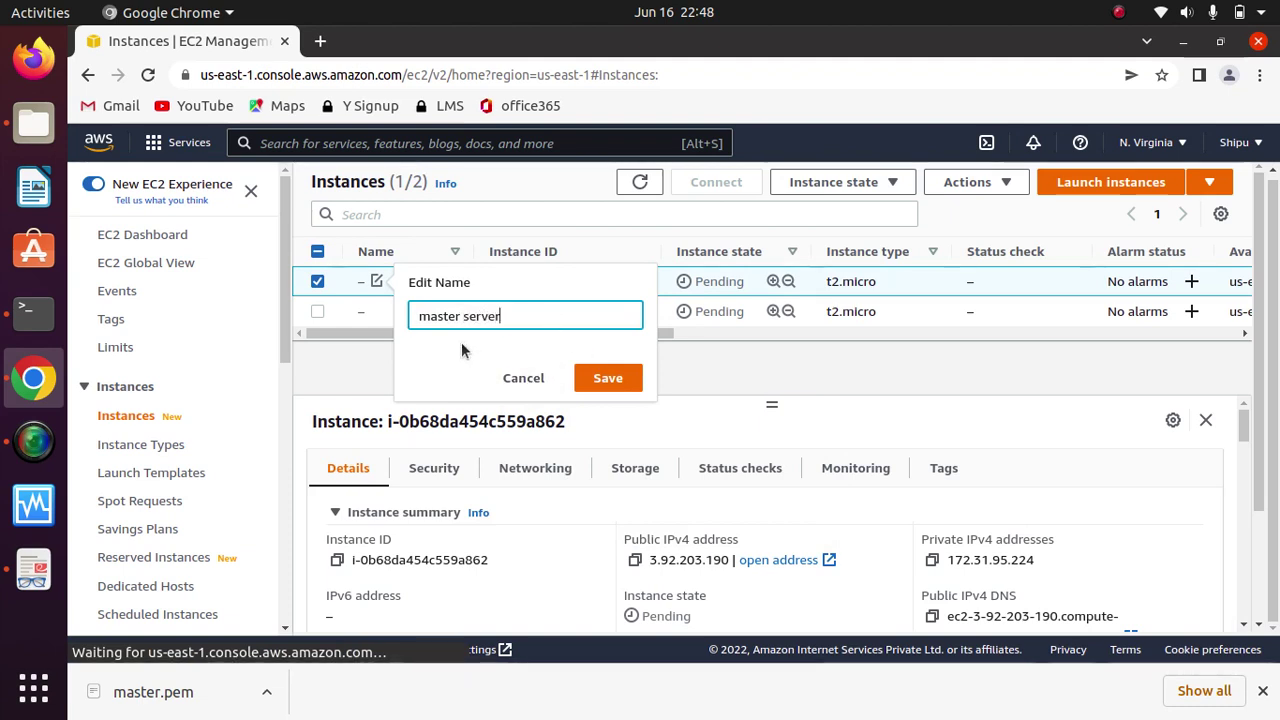
{"action": "left_click", "coordinate": [605, 378]}
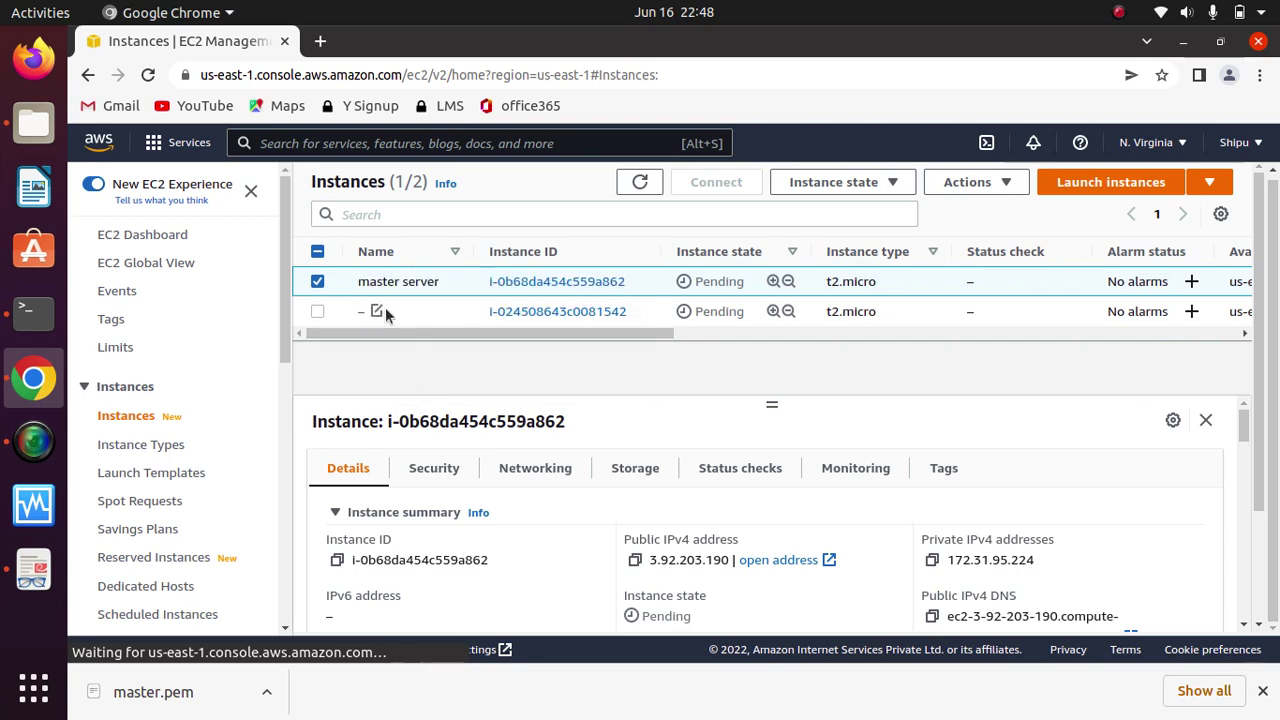
{"action": "left_click", "coordinate": [384, 311]}
{"action": "left_click", "coordinate": [483, 347]}
{"action": "type", "text": "s"}
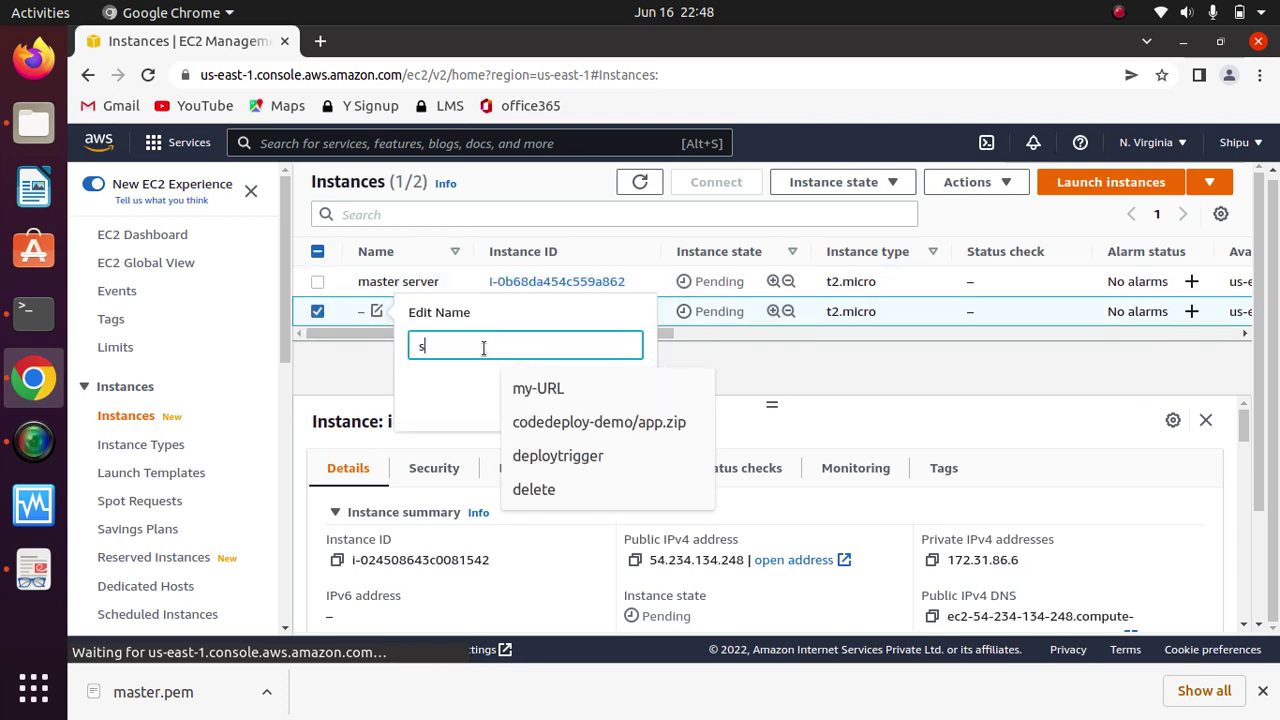
{"action": "type", "text": "la"}
{"action": "key", "text": "BackSpace"}
{"action": "key", "text": "BackSpace"}
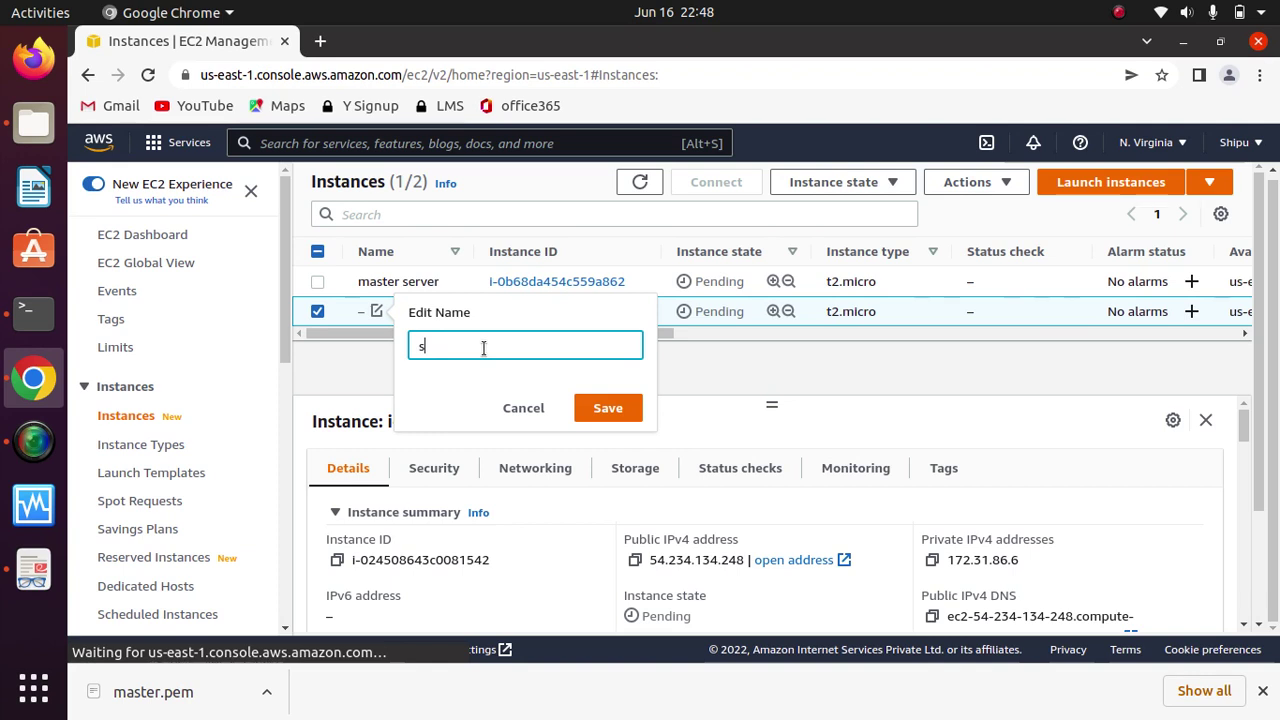
{"action": "type", "text": "lave server"}
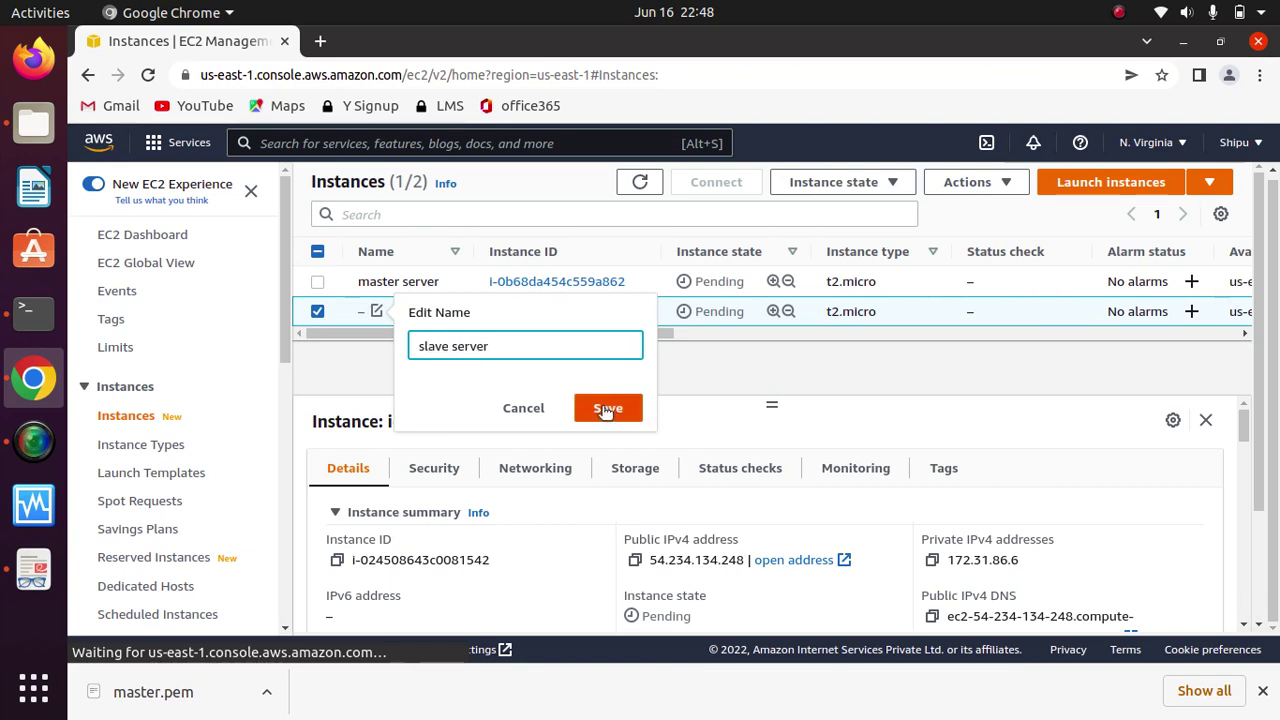
{"action": "left_click", "coordinate": [606, 409]}
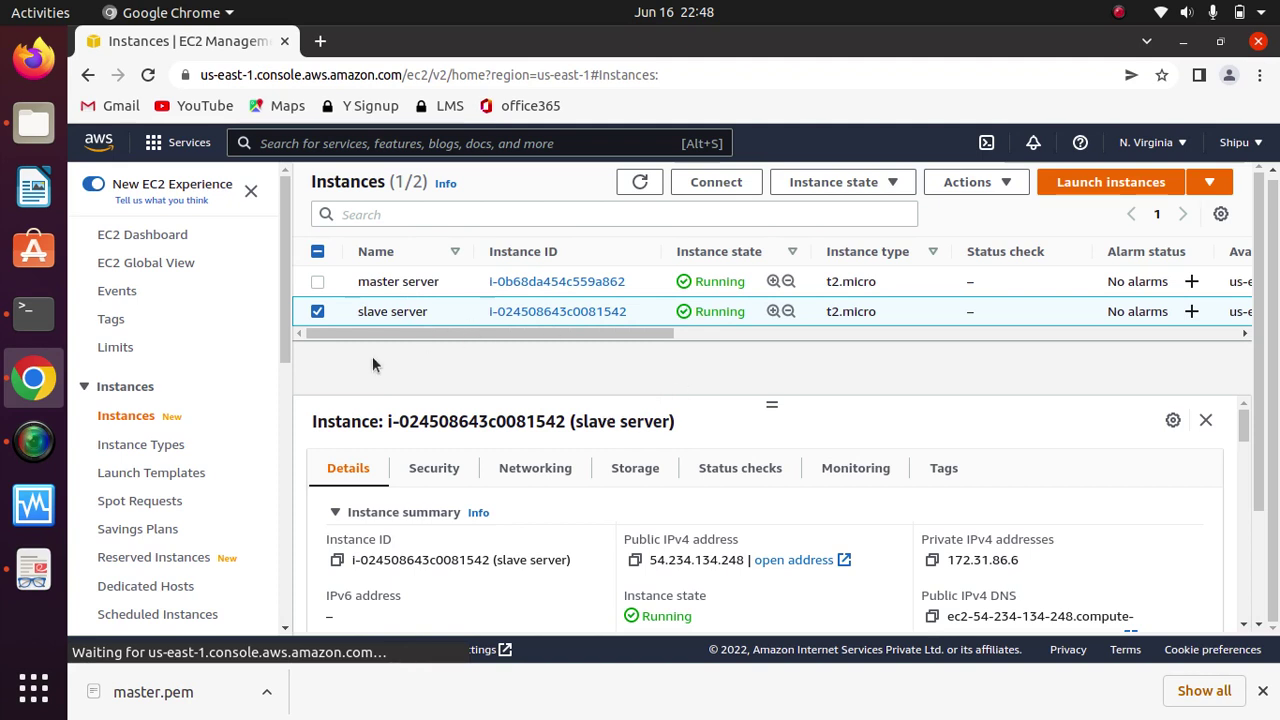
Step: Select only the master server to view its details, including public IPv4 address and DNS
{"action": "left_click", "coordinate": [317, 311]}
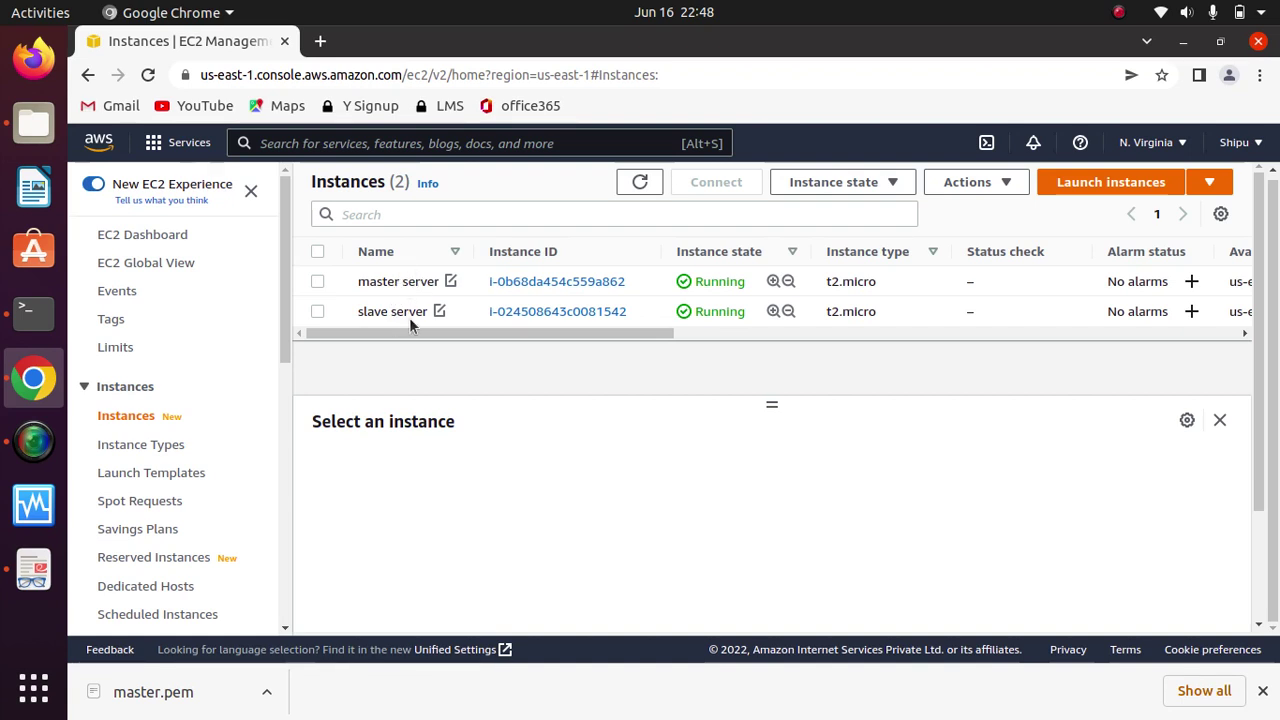
{"action": "left_click", "coordinate": [316, 280]}
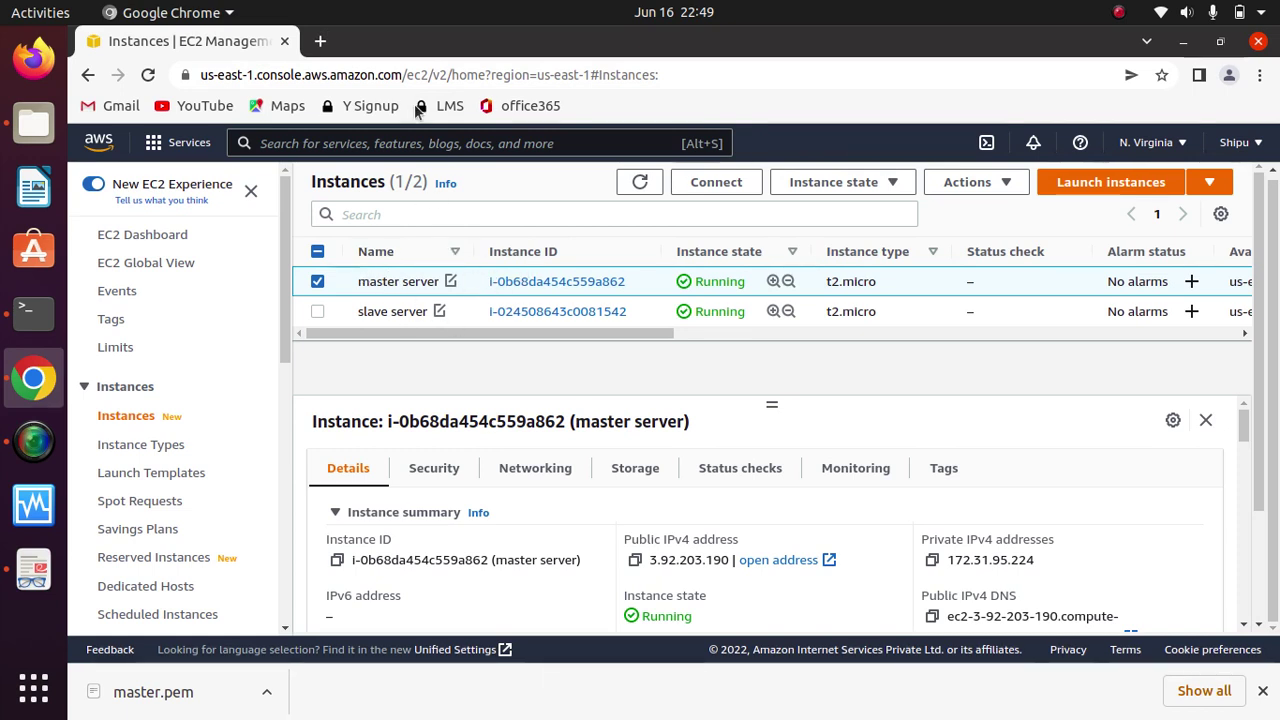
{"action": "left_click", "coordinate": [320, 41]}
Step: Search Google for 'jenkins' and reach the Jenkins on AWS tutorial via jenkins.io Documentation > Tutorials
{"action": "left_click", "coordinate": [436, 77]}
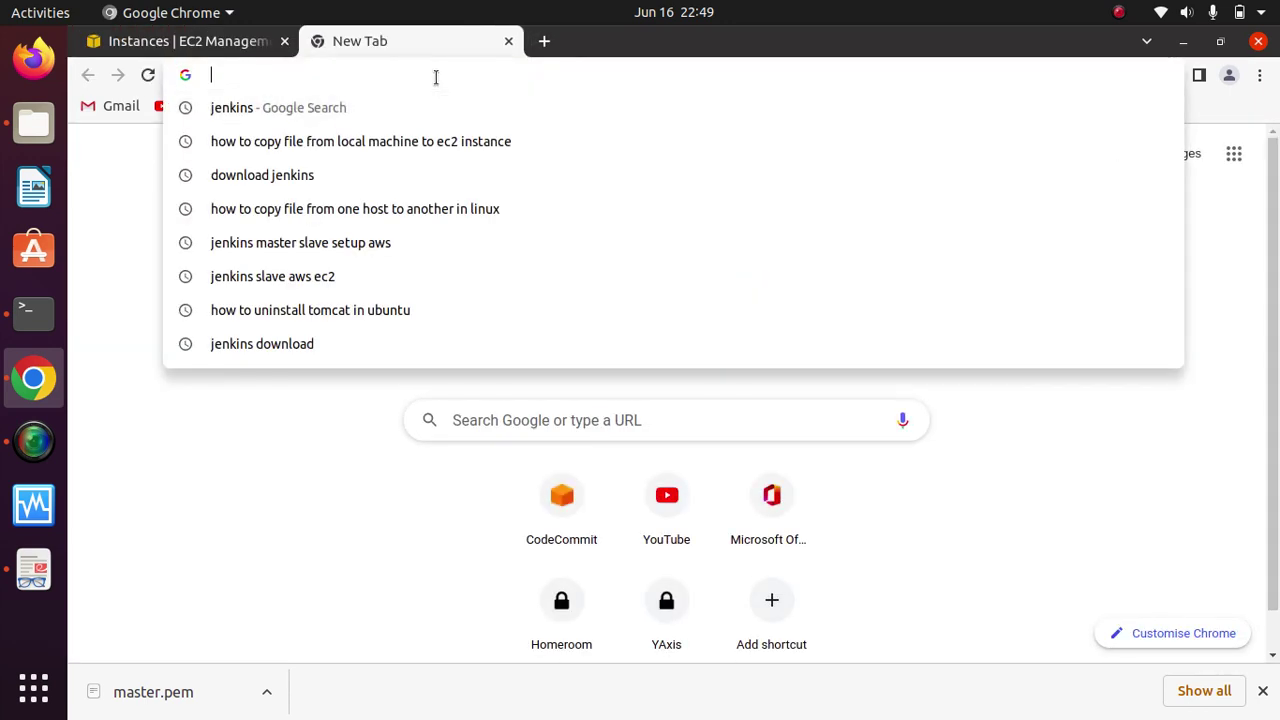
{"action": "type", "text": "jenkin"}
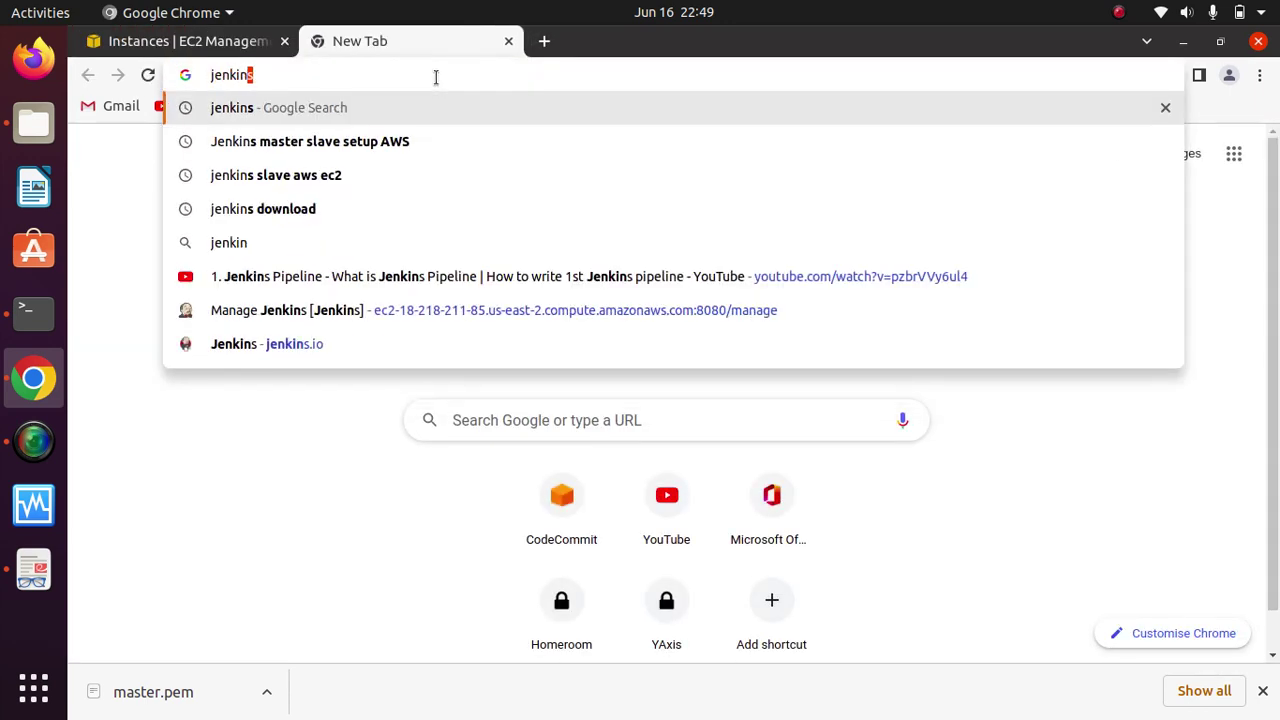
{"action": "type", "text": "s"}
{"action": "key", "text": "Delete"}
{"action": "key", "text": "Return"}
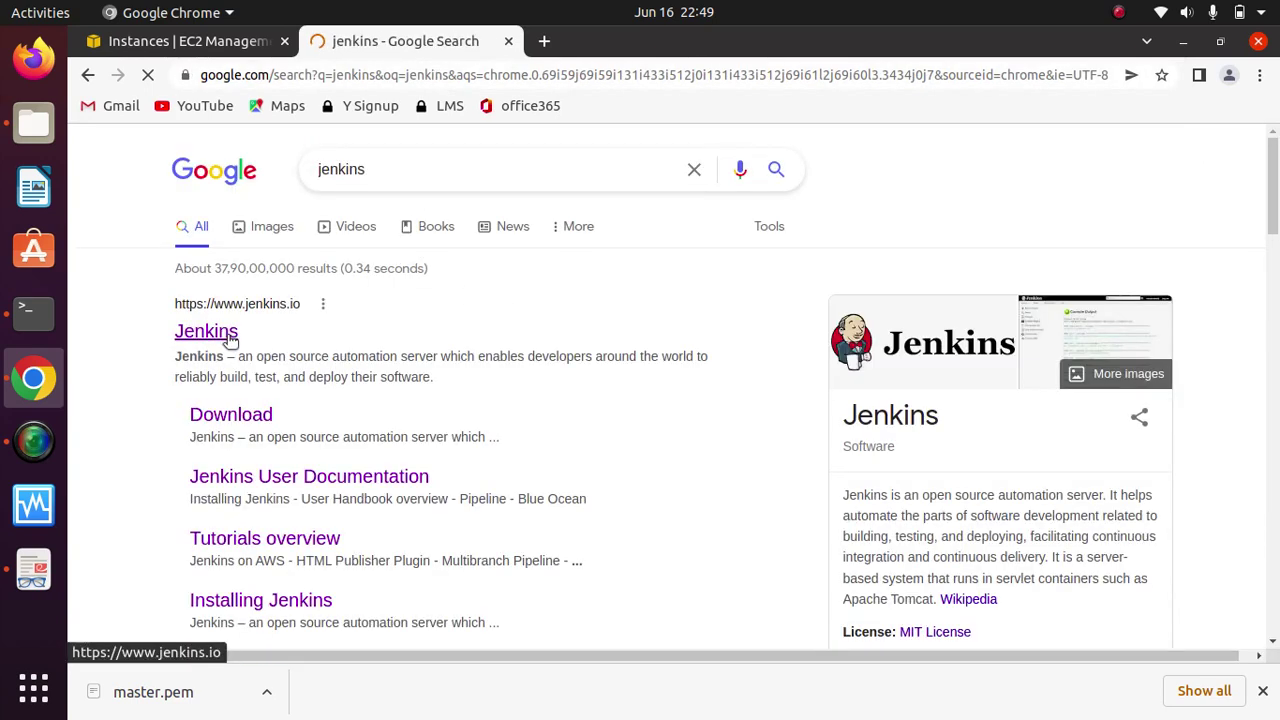
{"action": "left_click", "coordinate": [204, 333]}
{"action": "left_click", "coordinate": [562, 150]}
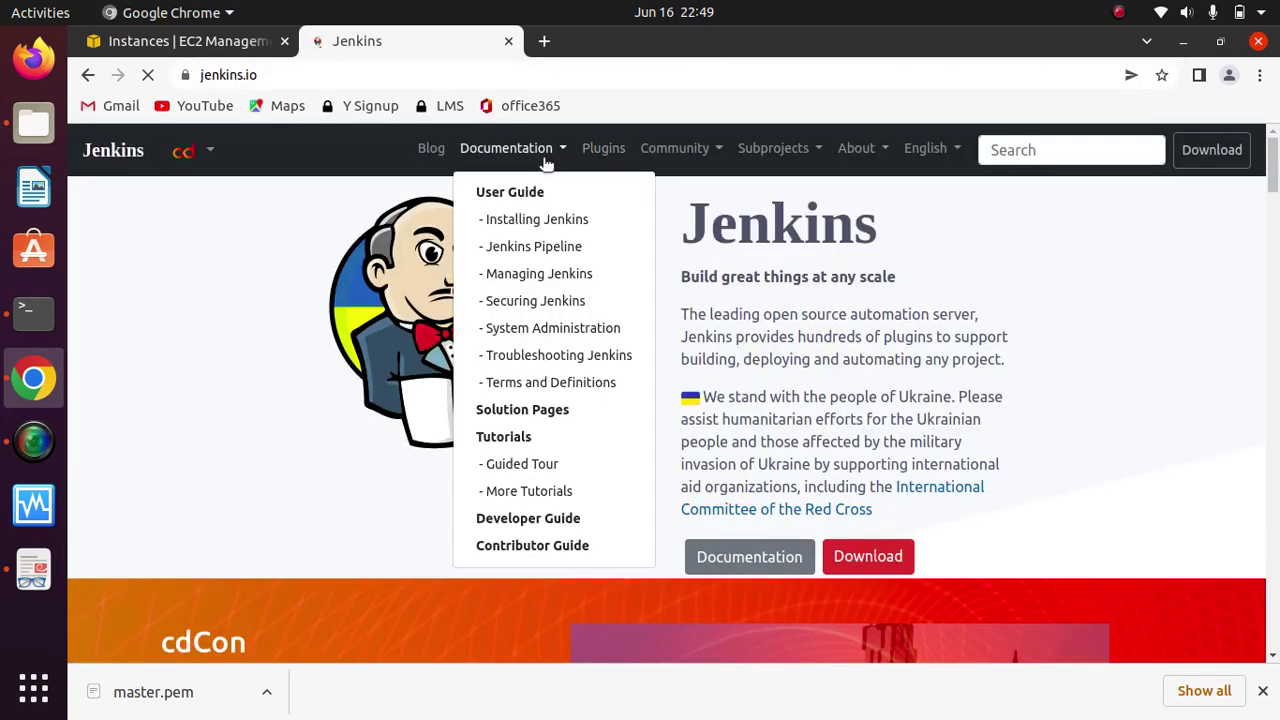
{"action": "left_click", "coordinate": [514, 440]}
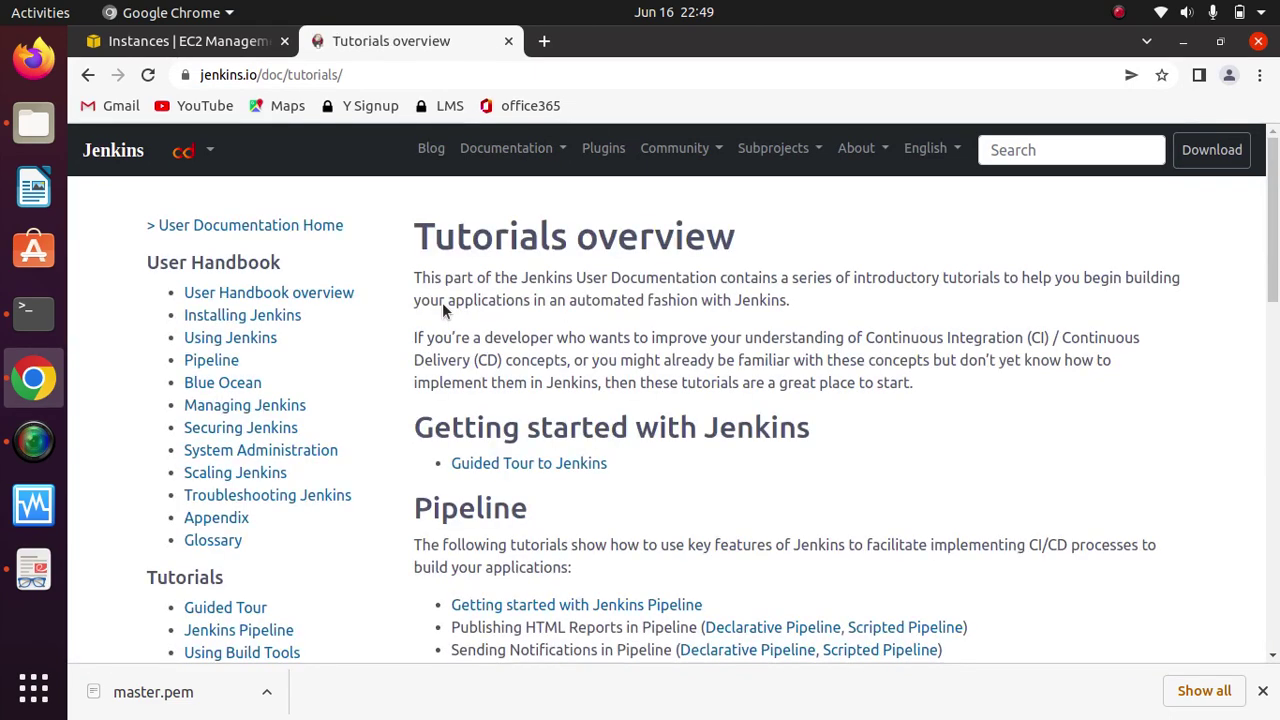
{"action": "scroll", "coordinate": [442, 302], "scroll_direction": "down", "scroll_amount": 3}
{"action": "scroll", "coordinate": [442, 311], "scroll_direction": "down", "scroll_amount": 10}
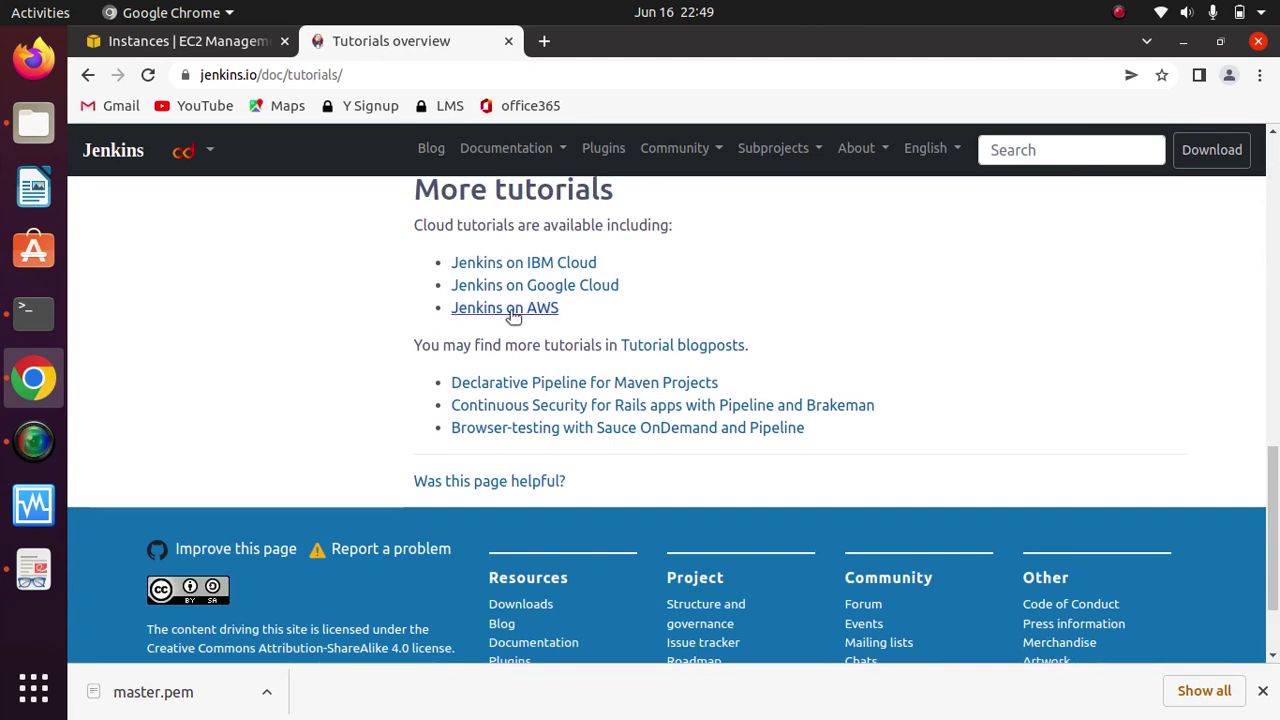
{"action": "left_click", "coordinate": [524, 312]}
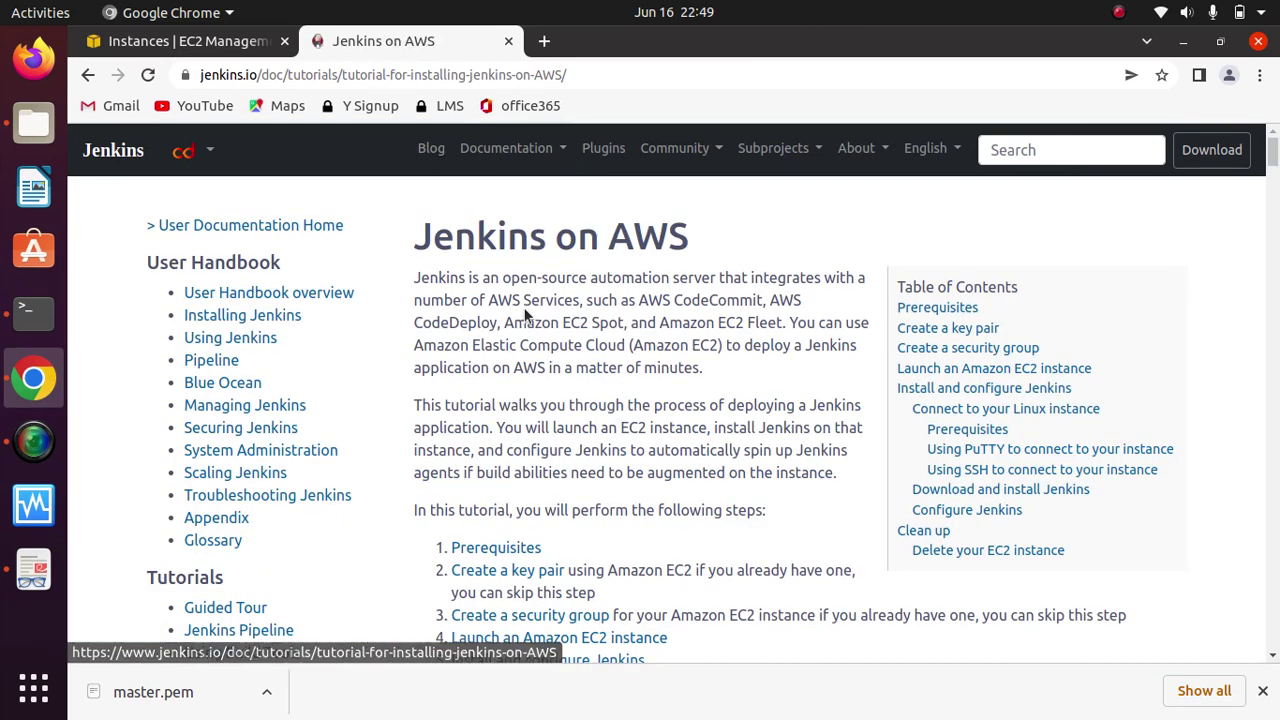
Step: Scroll the Jenkins on AWS tutorial down to the 'Download and install Jenkins' heading and highlight it
{"action": "scroll", "coordinate": [524, 313], "scroll_direction": "down", "scroll_amount": 3}
{"action": "scroll", "coordinate": [524, 314], "scroll_direction": "down", "scroll_amount": 15}
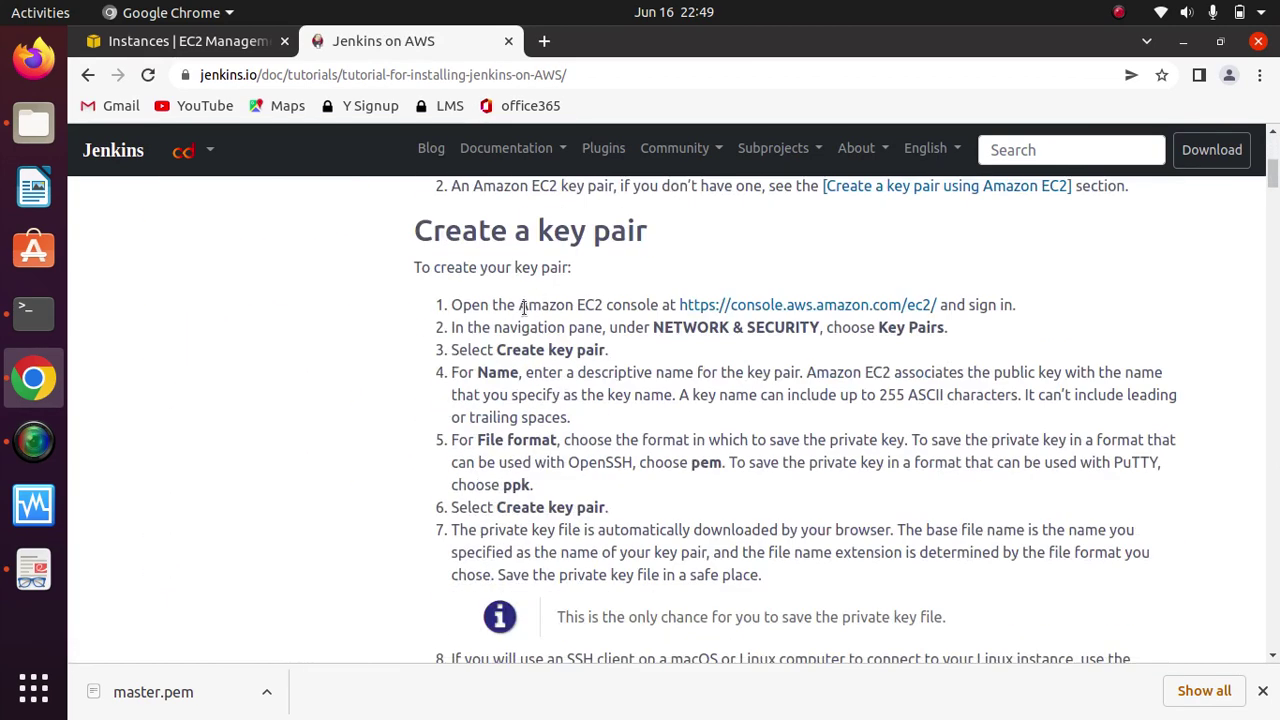
{"action": "scroll", "coordinate": [524, 315], "scroll_direction": "down", "scroll_amount": 20}
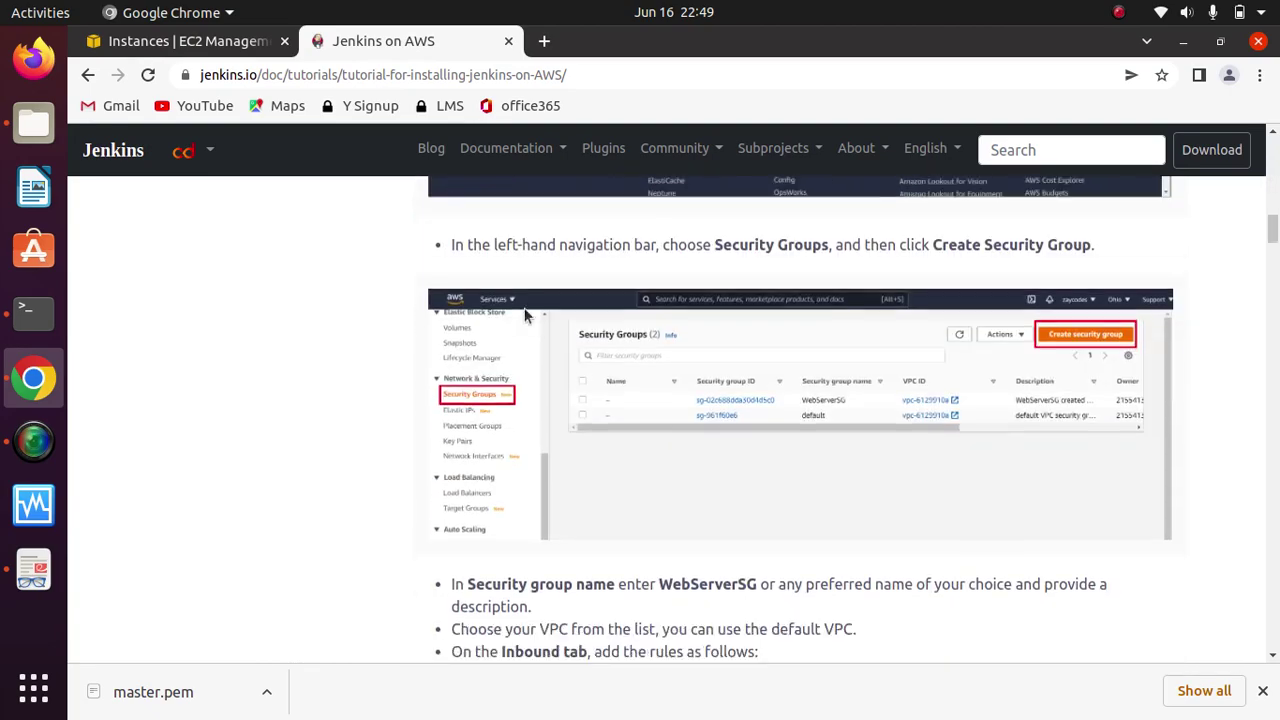
{"action": "scroll", "coordinate": [524, 315], "scroll_direction": "down", "scroll_amount": 20}
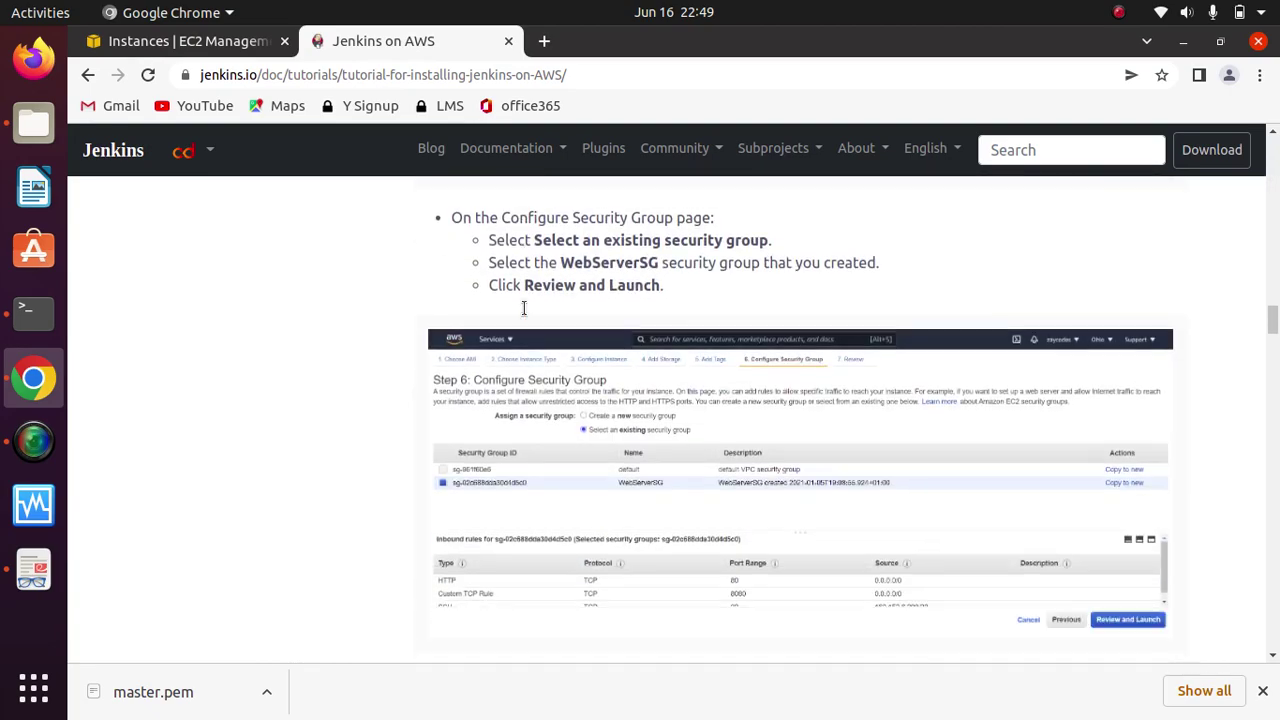
{"action": "scroll", "coordinate": [524, 314], "scroll_direction": "down", "scroll_amount": 15}
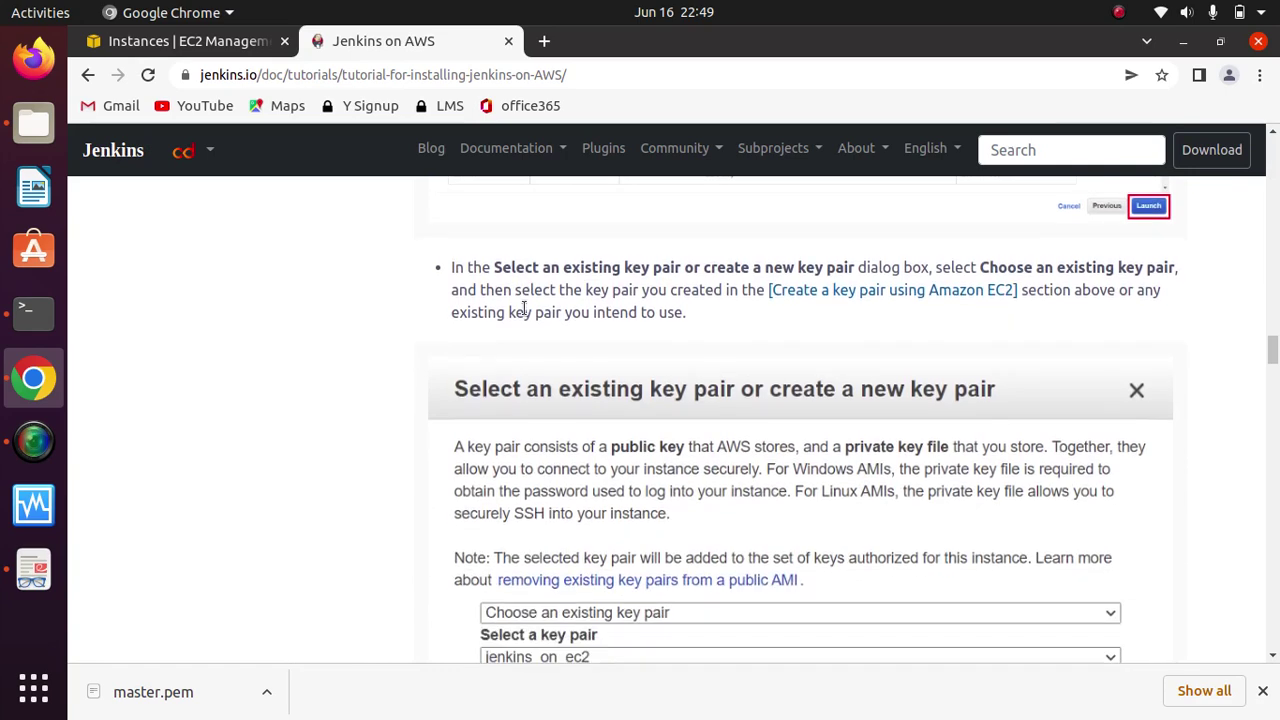
{"action": "scroll", "coordinate": [524, 315], "scroll_direction": "down", "scroll_amount": 12}
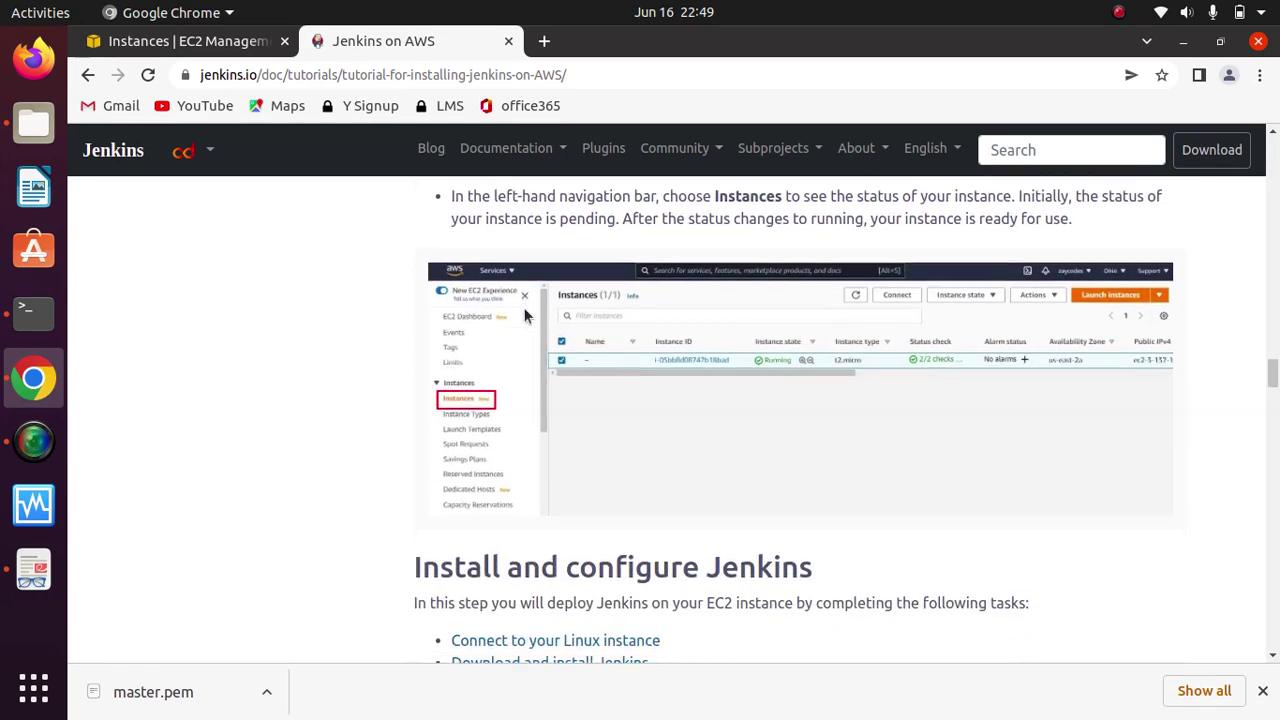
{"action": "scroll", "coordinate": [524, 315], "scroll_direction": "down", "scroll_amount": 10}
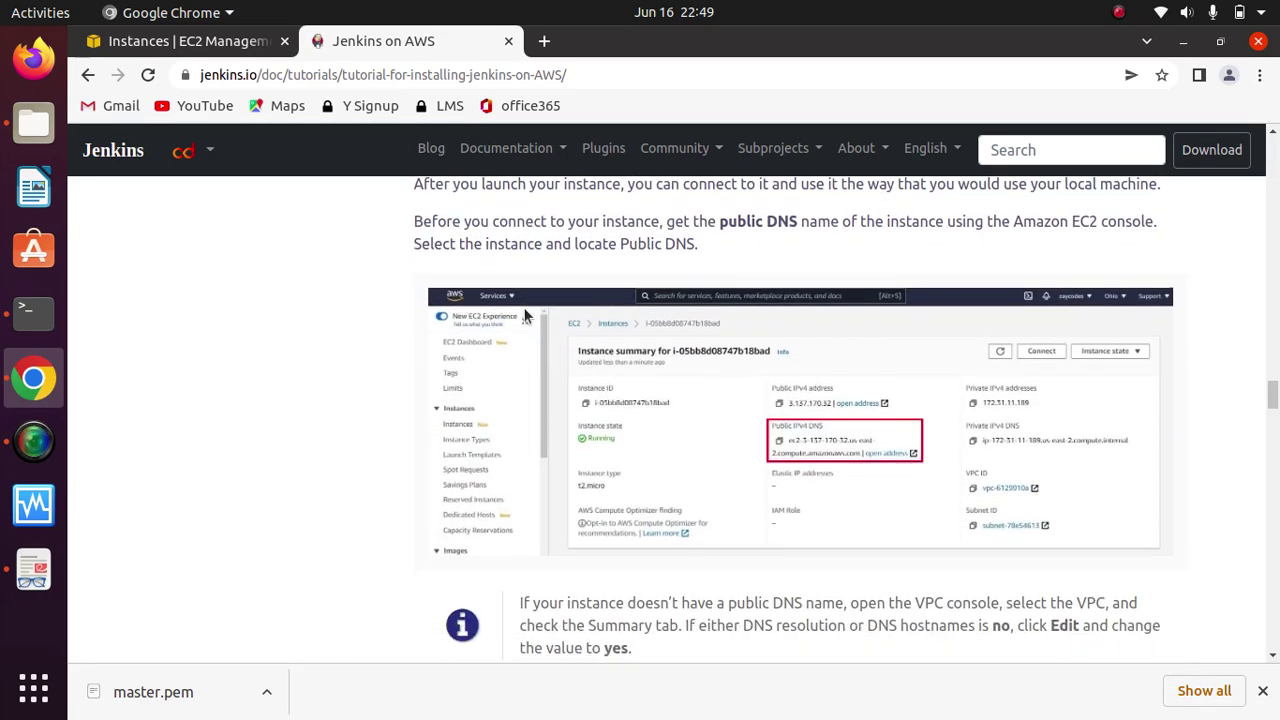
{"action": "scroll", "coordinate": [524, 307], "scroll_direction": "down", "scroll_amount": 10}
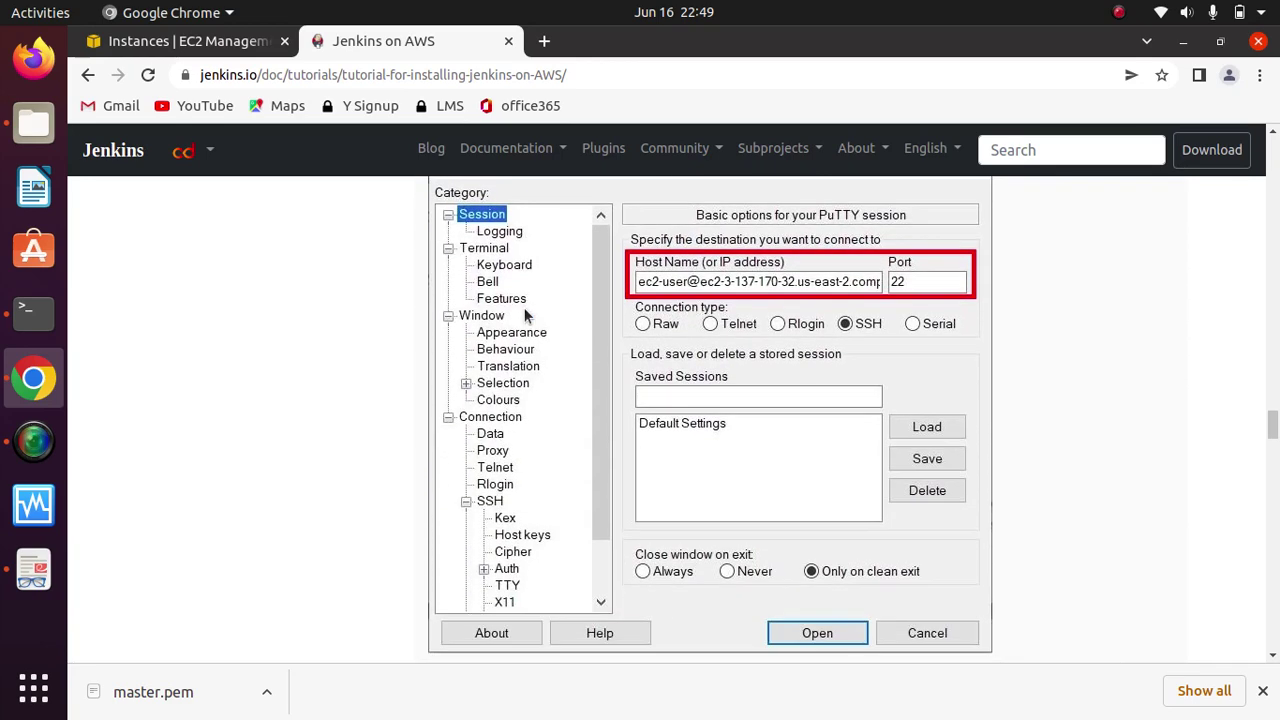
{"action": "scroll", "coordinate": [524, 307], "scroll_direction": "down", "scroll_amount": 10}
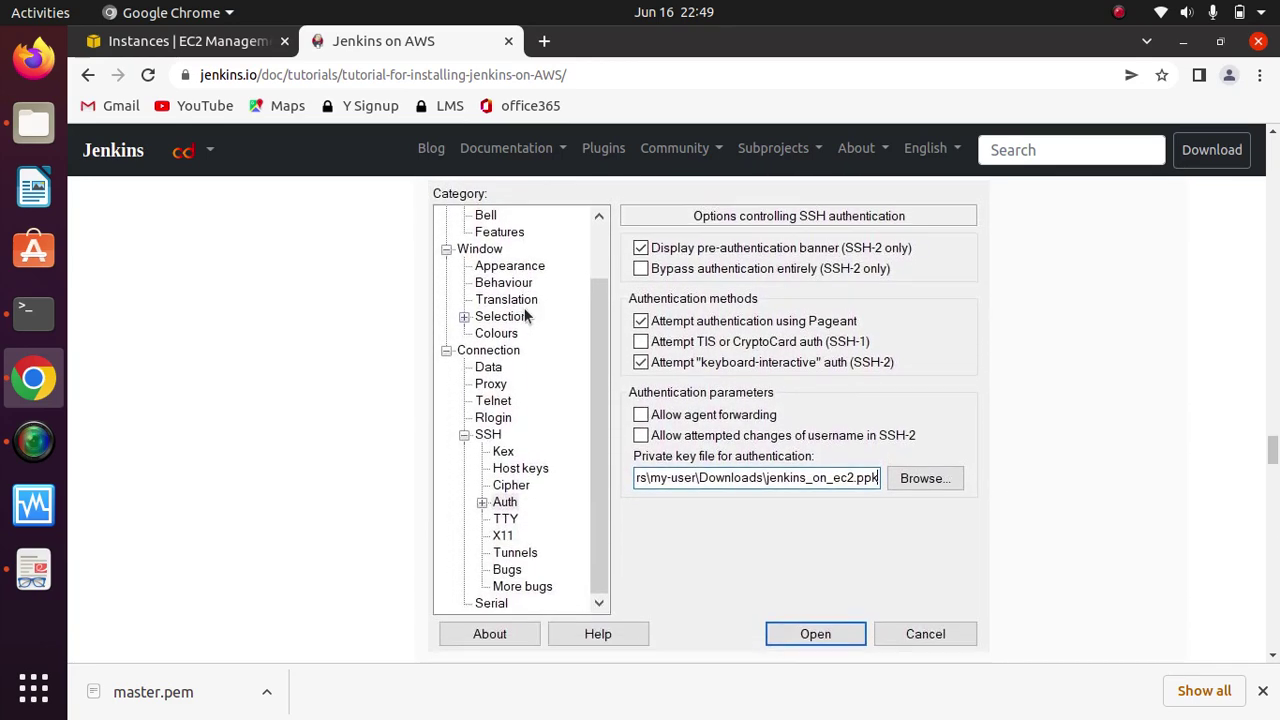
{"action": "scroll", "coordinate": [524, 307], "scroll_direction": "down", "scroll_amount": 8}
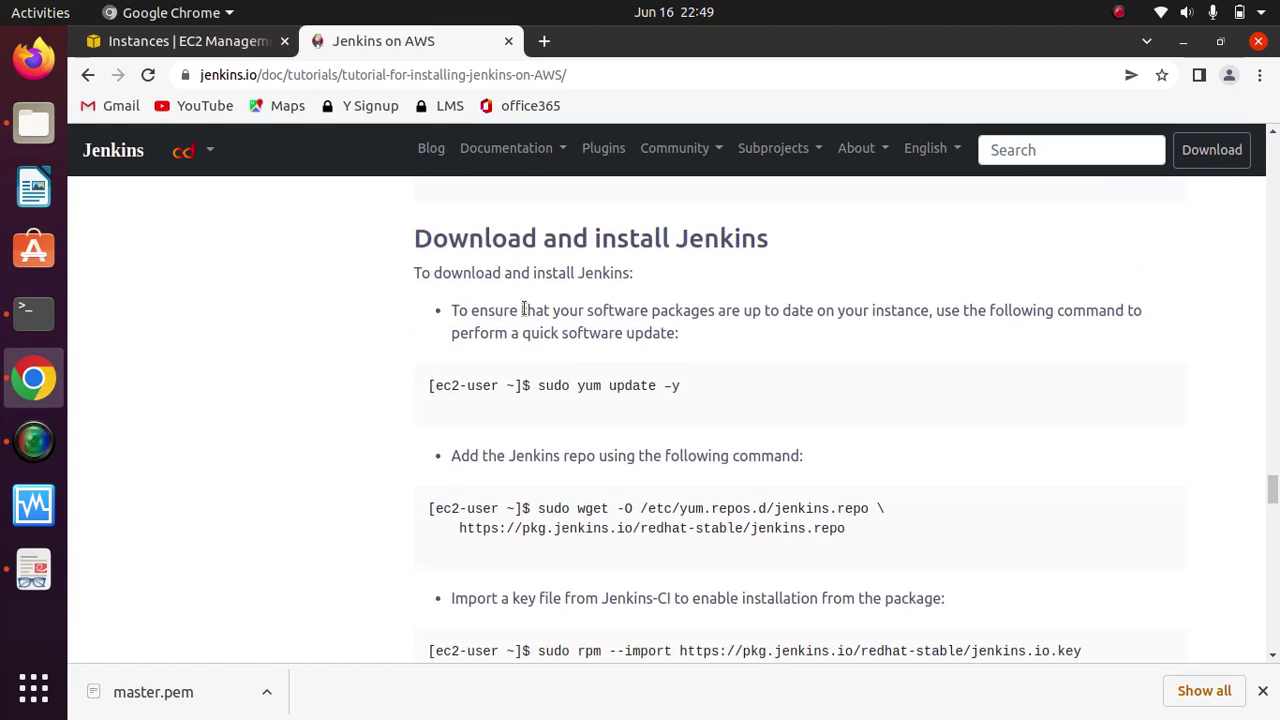
{"action": "left_click_drag", "start_coordinate": [410, 238], "coordinate": [794, 243]}
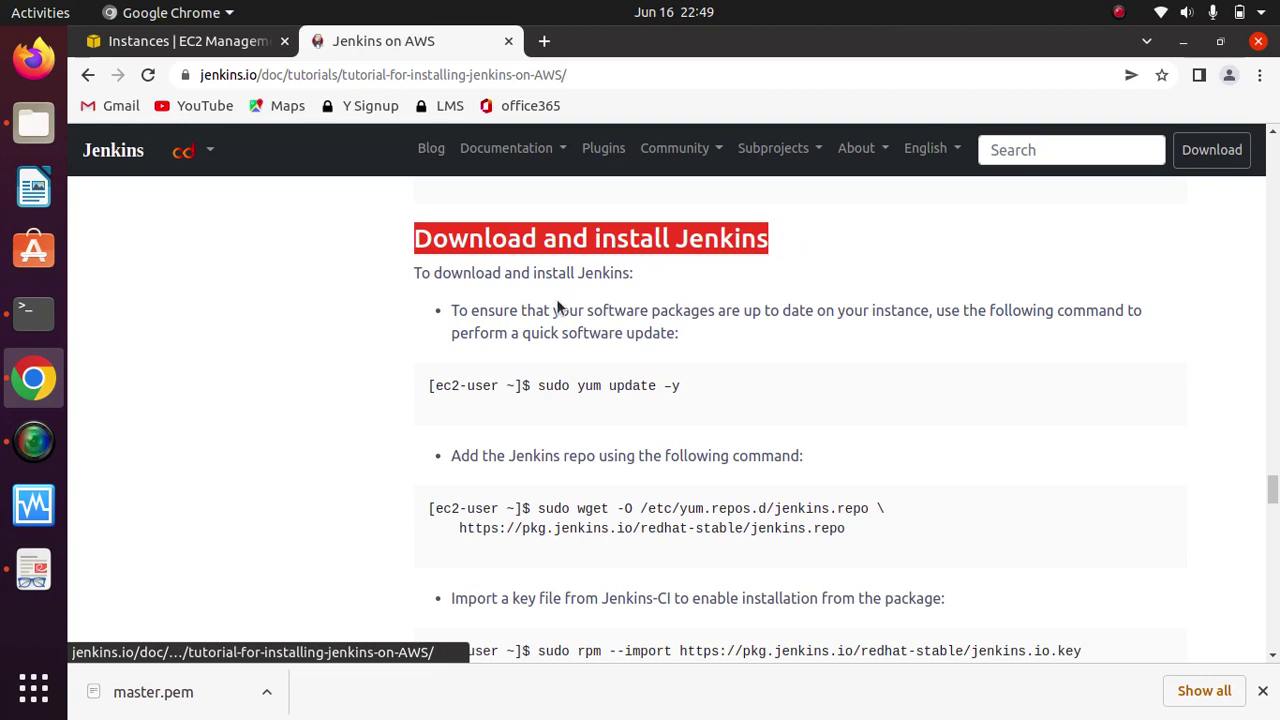
{"action": "left_click", "coordinate": [435, 245]}
{"action": "left_click_drag", "start_coordinate": [414, 240], "coordinate": [777, 256]}
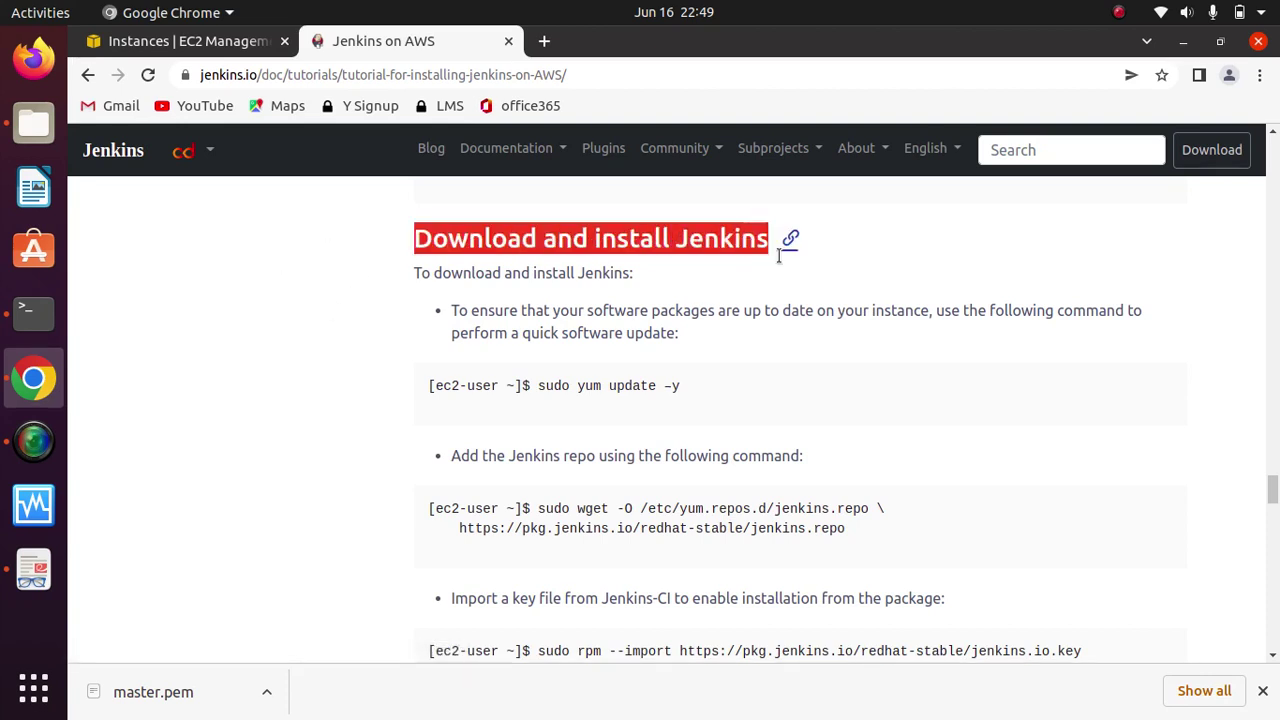
{"action": "left_click", "coordinate": [296, 300]}
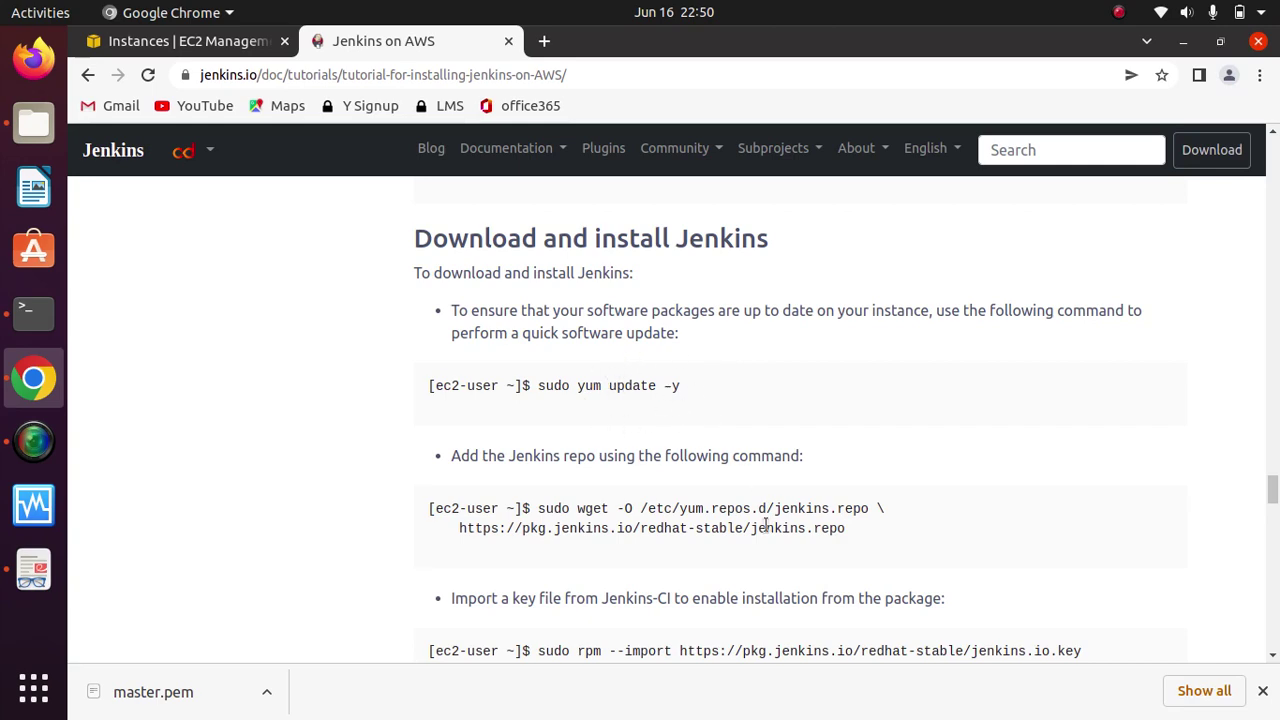
Step: Connect to the master server through EC2 Instance Connect as ec2-user
{"action": "left_click", "coordinate": [183, 45]}
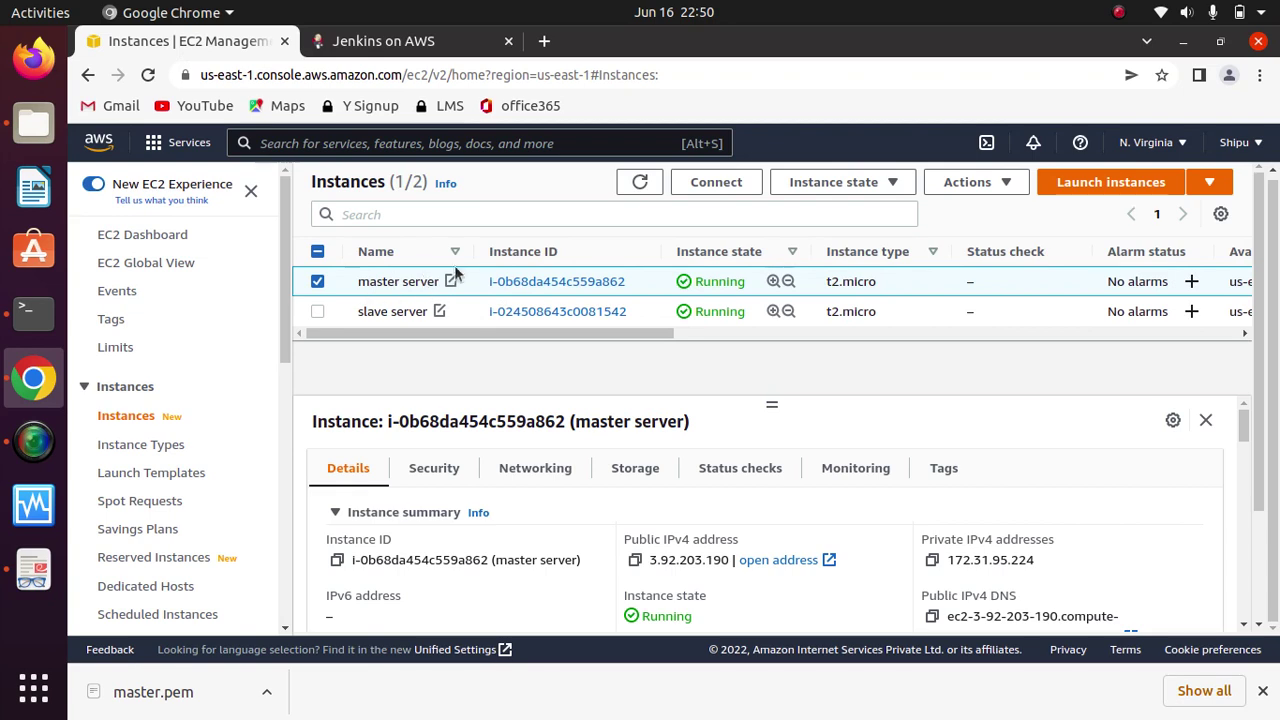
{"action": "left_click", "coordinate": [718, 182]}
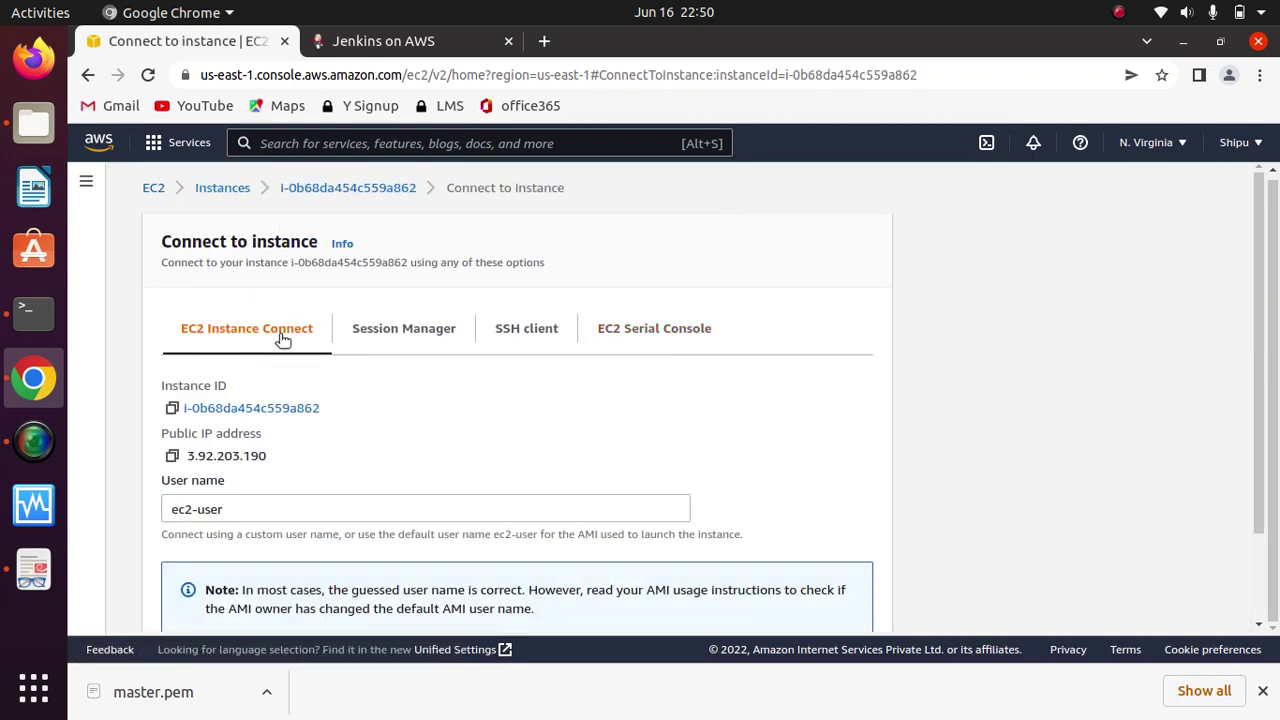
{"action": "scroll", "coordinate": [1248, 521], "scroll_direction": "down", "scroll_amount": 2}
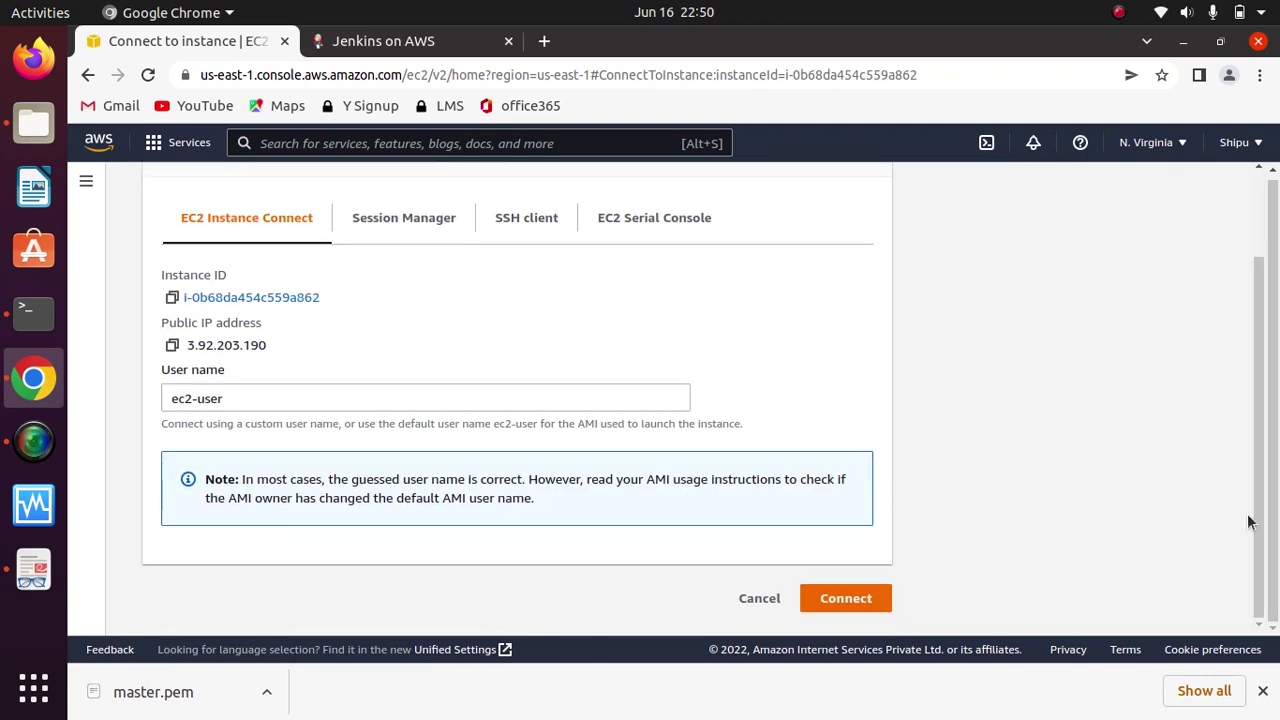
{"action": "left_click", "coordinate": [846, 598]}
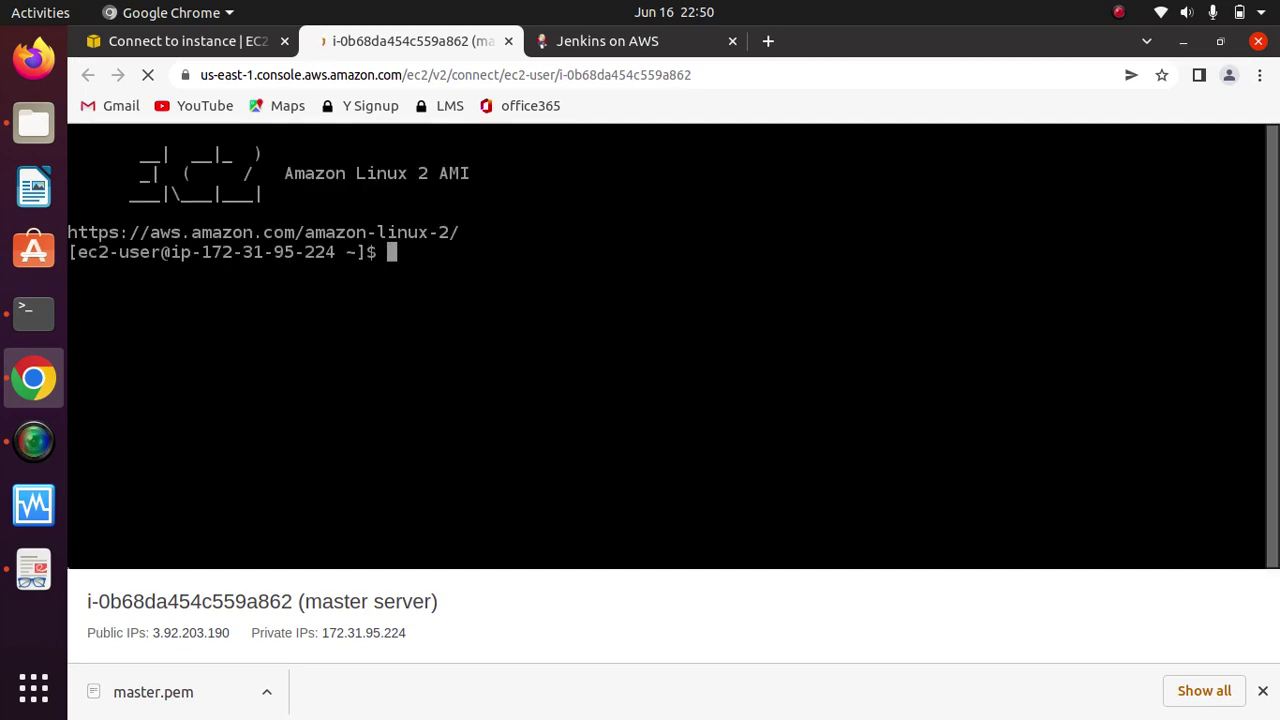
Step: Copy 'sudo yum update -y' from the tutorial and run it in the master server terminal
{"action": "left_click", "coordinate": [608, 38]}
{"action": "left_click_drag", "start_coordinate": [692, 386], "coordinate": [541, 387]}
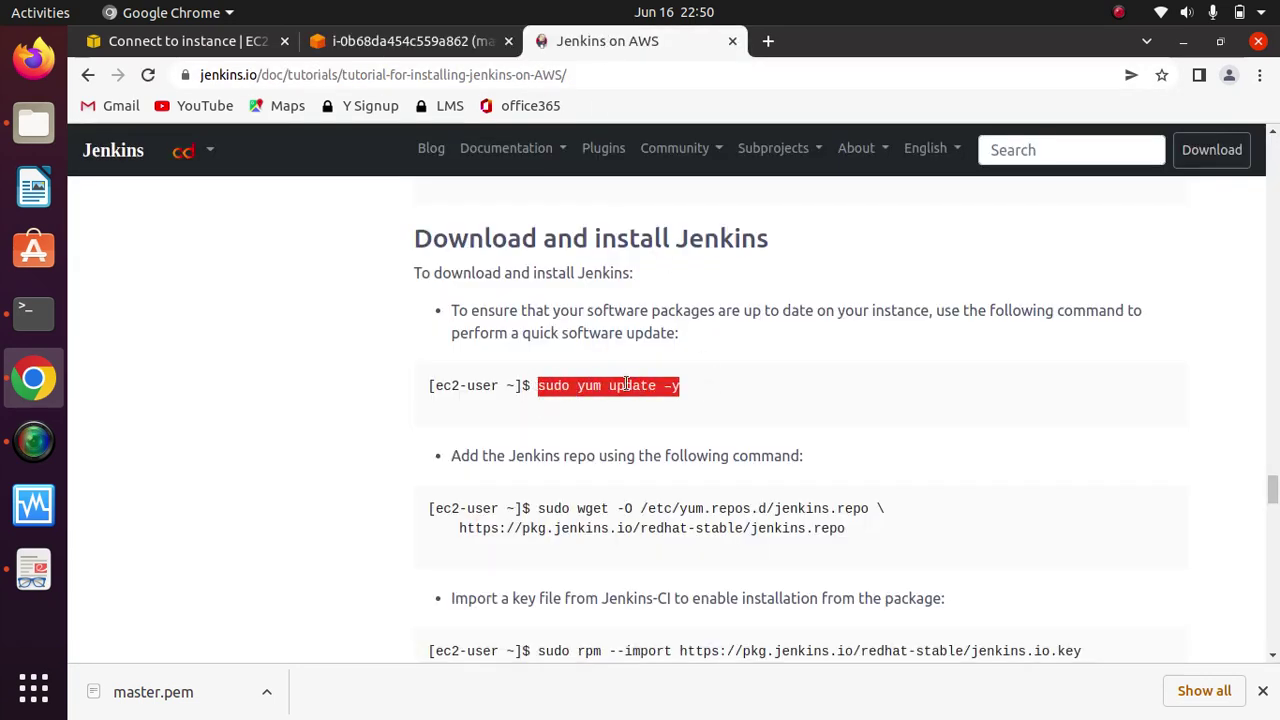
{"action": "right_click", "coordinate": [627, 385]}
{"action": "left_click", "coordinate": [666, 399]}
{"action": "left_click", "coordinate": [405, 41]}
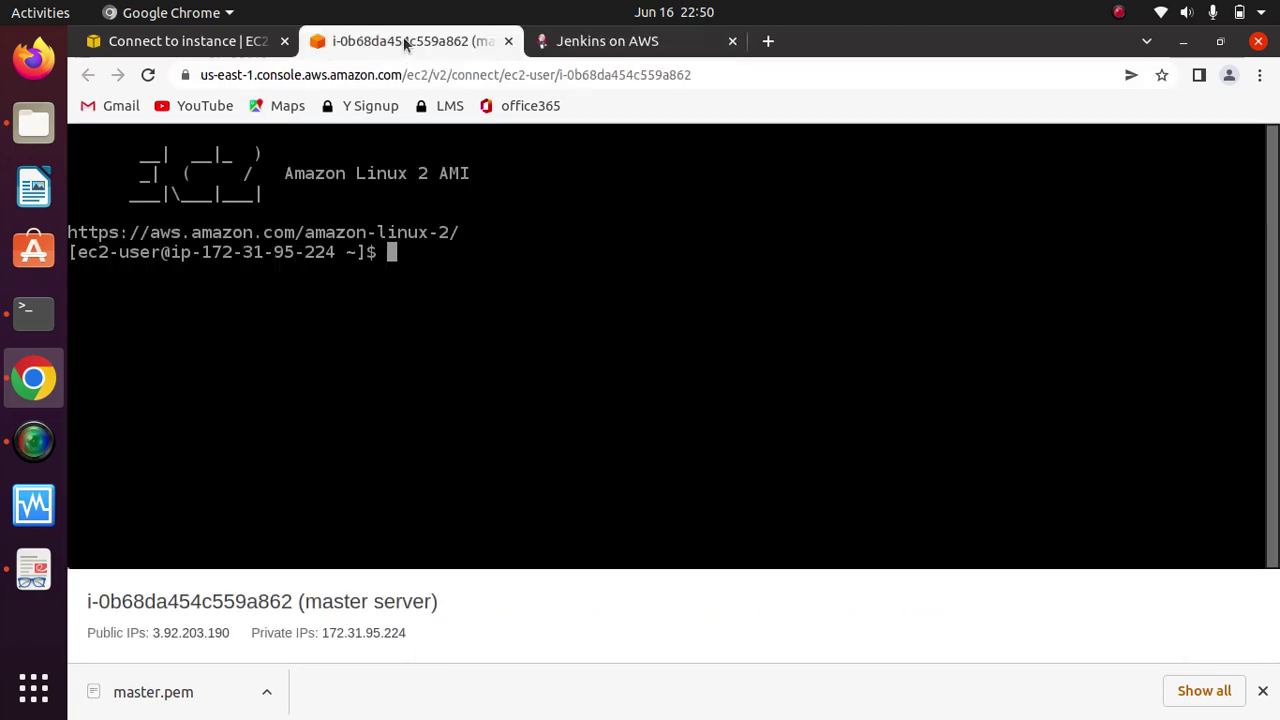
{"action": "key", "text": "ctrl+v"}
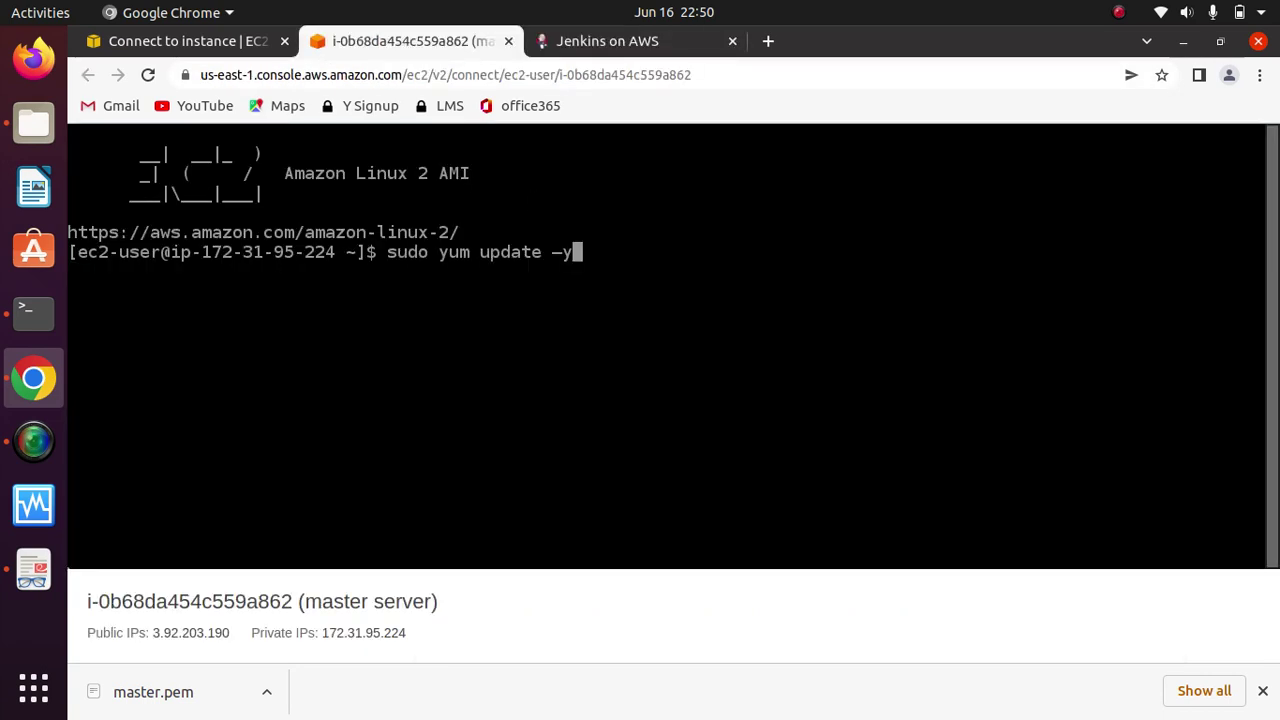
{"action": "key", "text": "Return"}
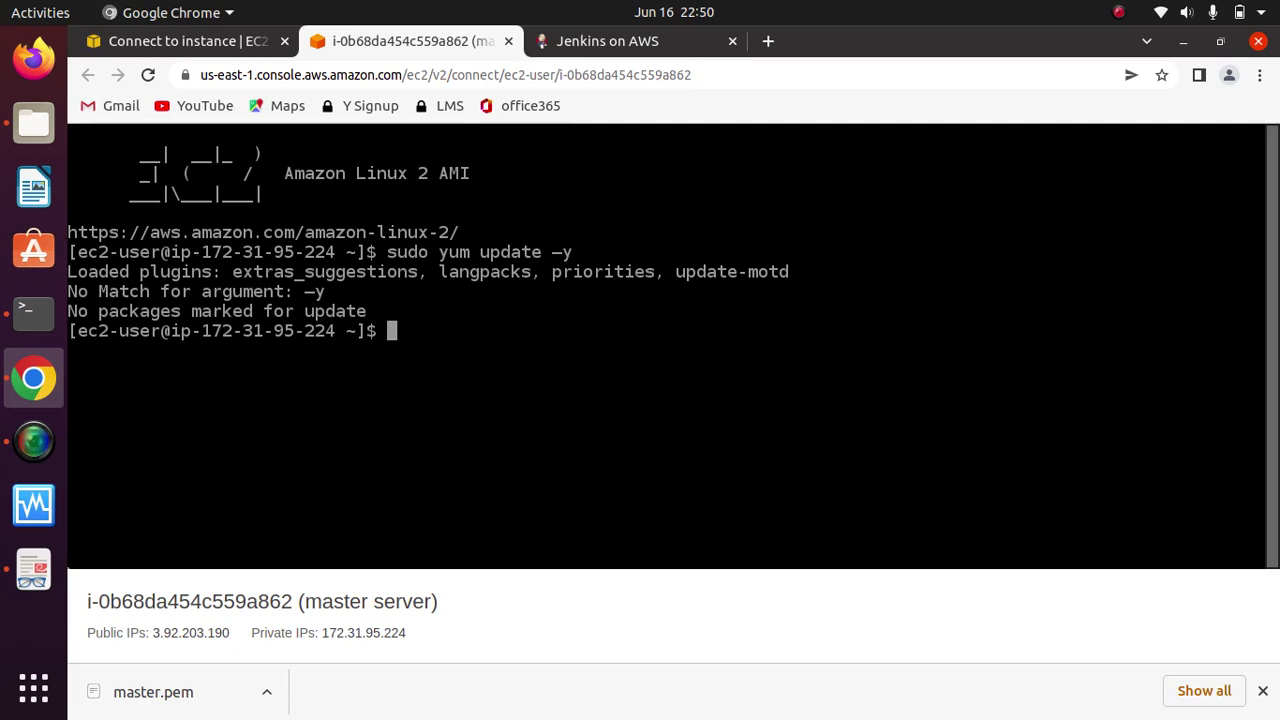
Step: Copy the two-line wget command and run it to save /etc/yum.repos.d/jenkins.repo
{"action": "left_click", "coordinate": [607, 41]}
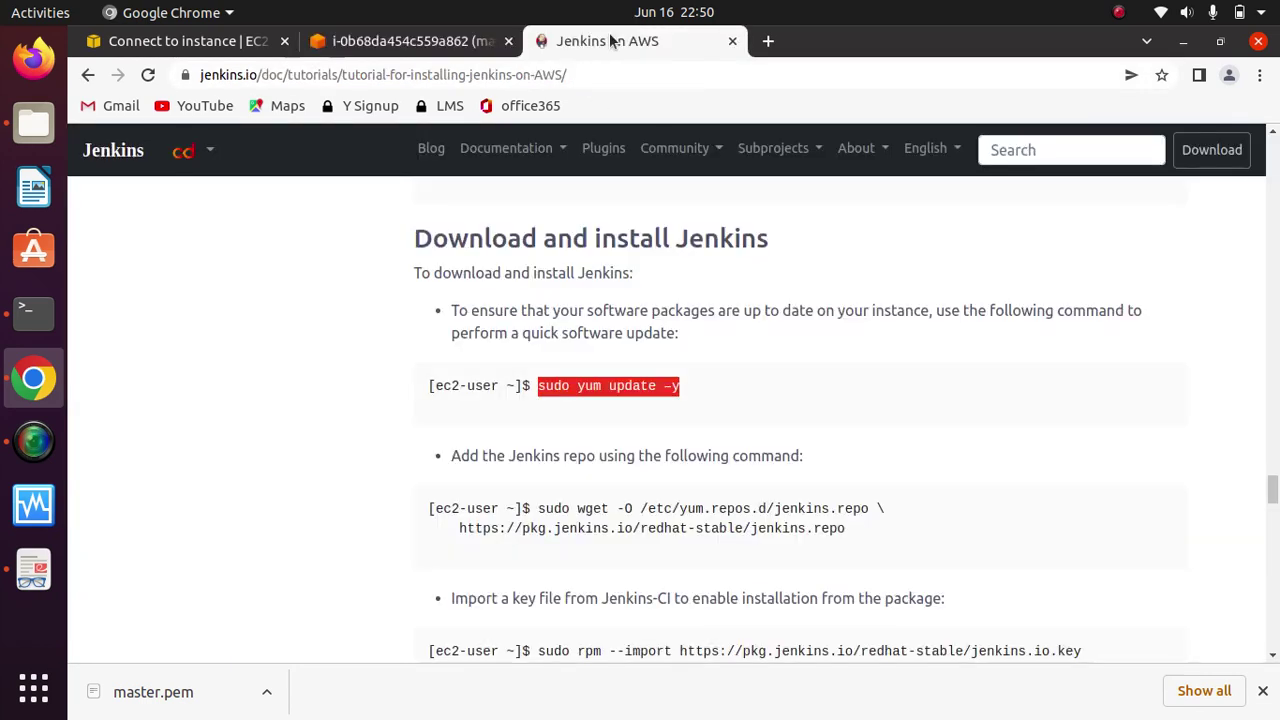
{"action": "left_click", "coordinate": [705, 449]}
{"action": "left_click_drag", "start_coordinate": [856, 525], "coordinate": [536, 508]}
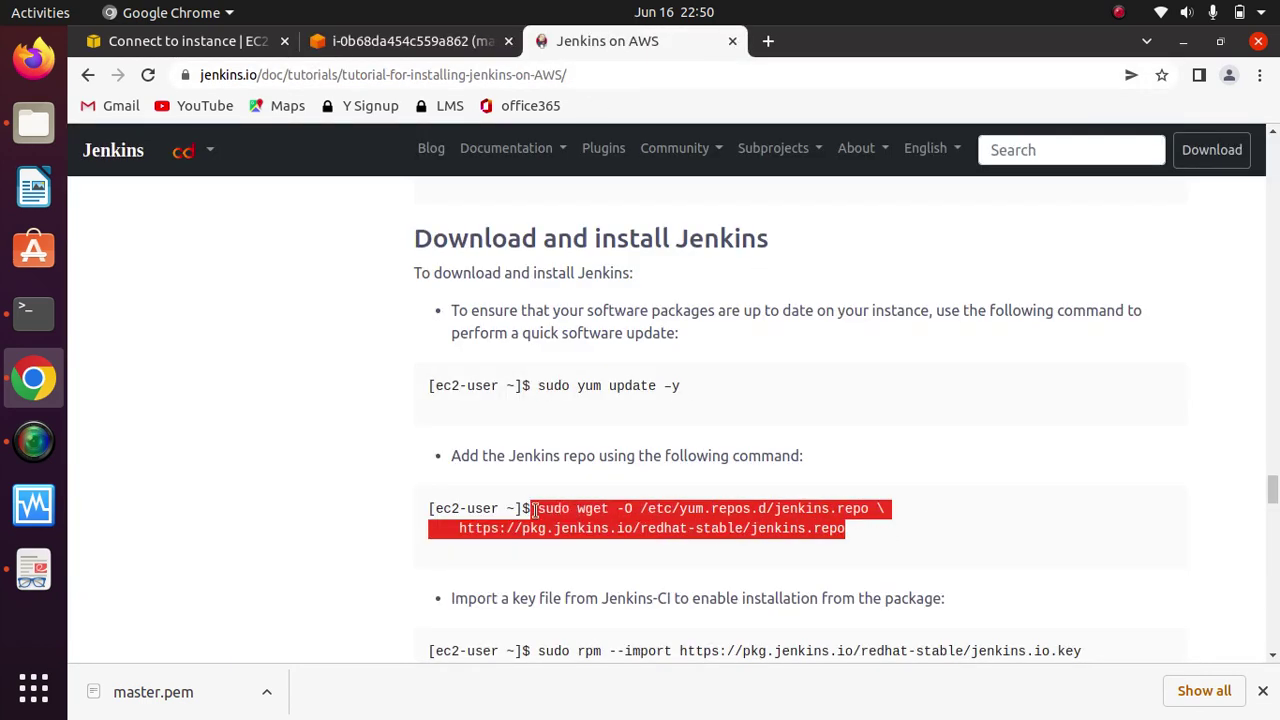
{"action": "left_click", "coordinate": [672, 508]}
{"action": "right_click", "coordinate": [672, 508]}
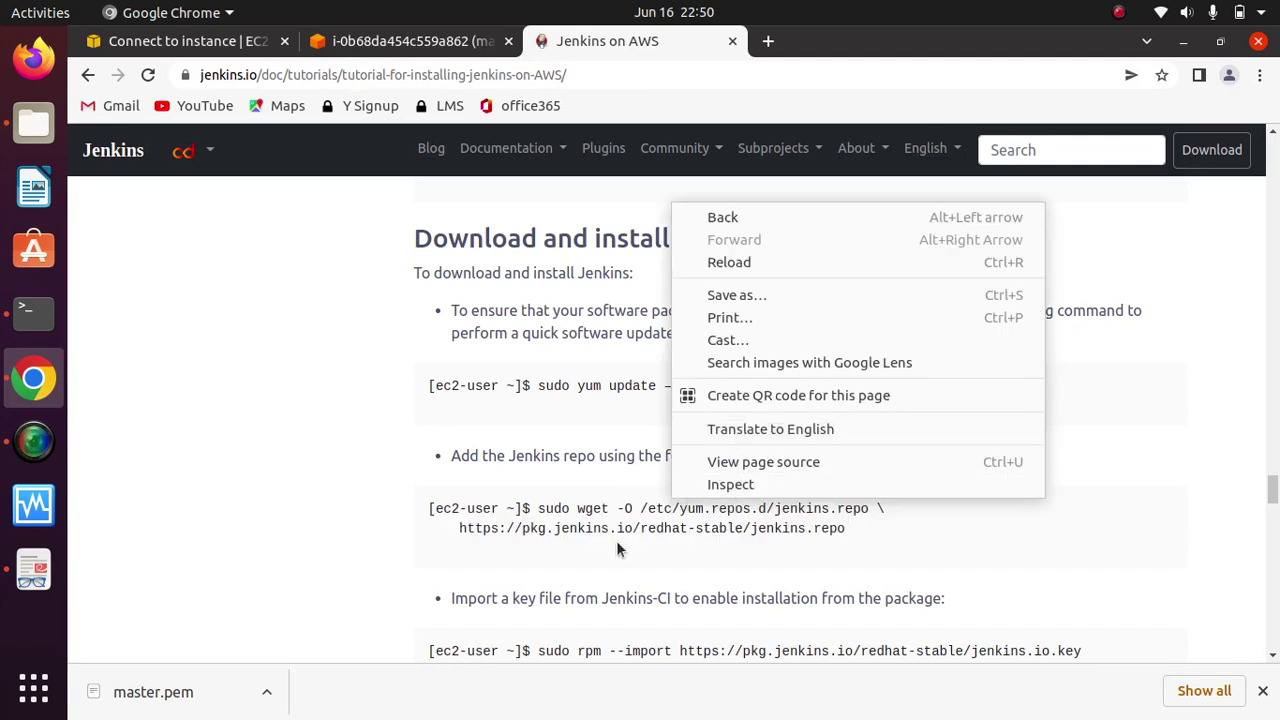
{"action": "left_click", "coordinate": [538, 527]}
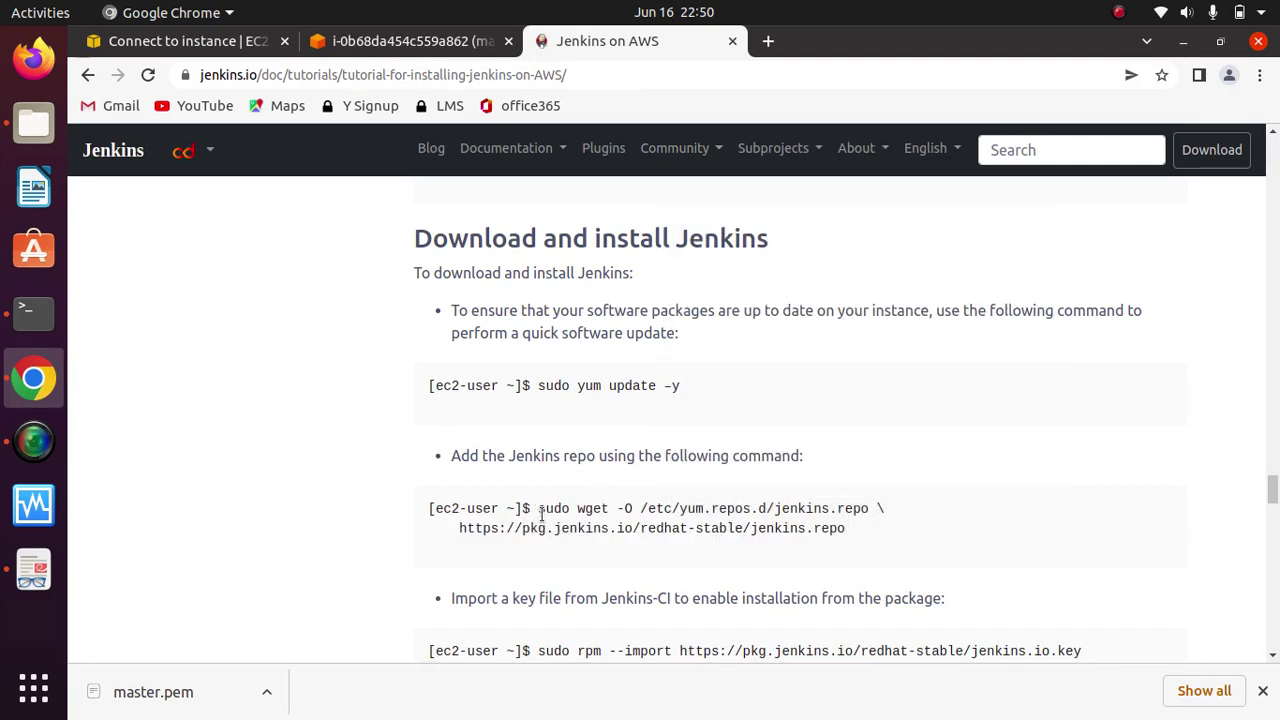
{"action": "left_click_drag", "start_coordinate": [536, 508], "coordinate": [851, 531]}
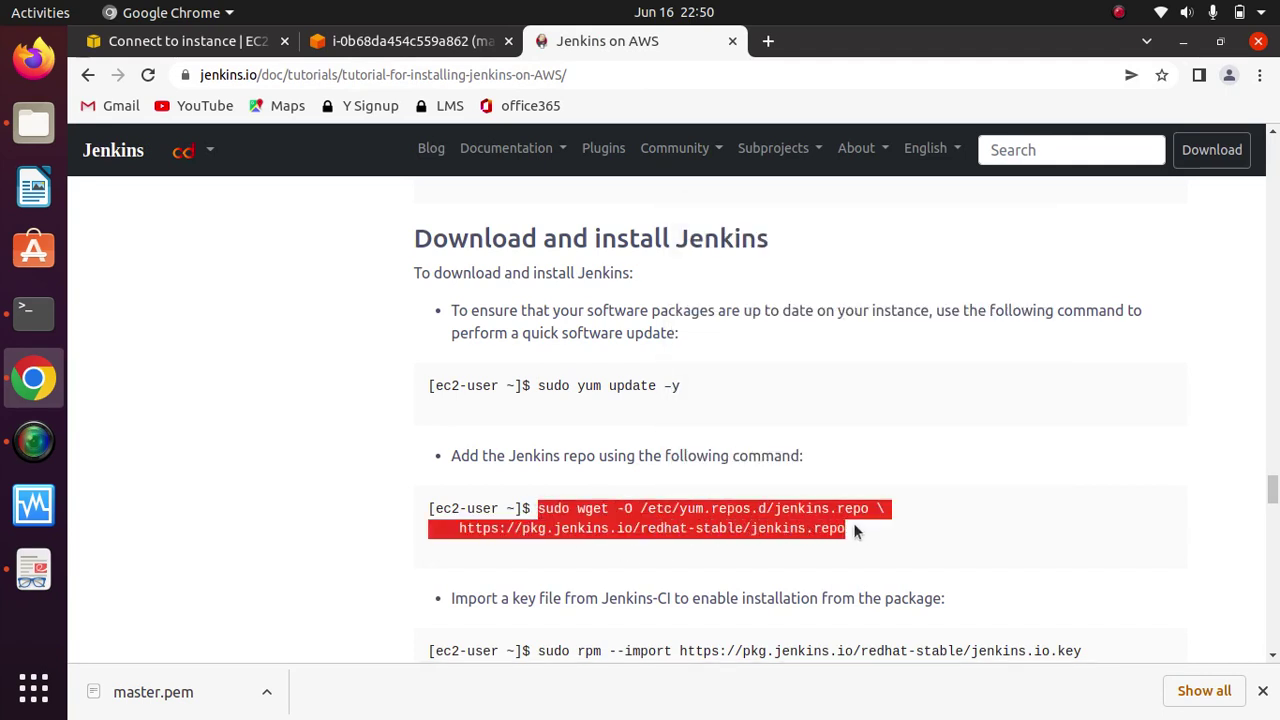
{"action": "right_click", "coordinate": [765, 528]}
{"action": "left_click", "coordinate": [820, 546]}
{"action": "left_click", "coordinate": [443, 41]}
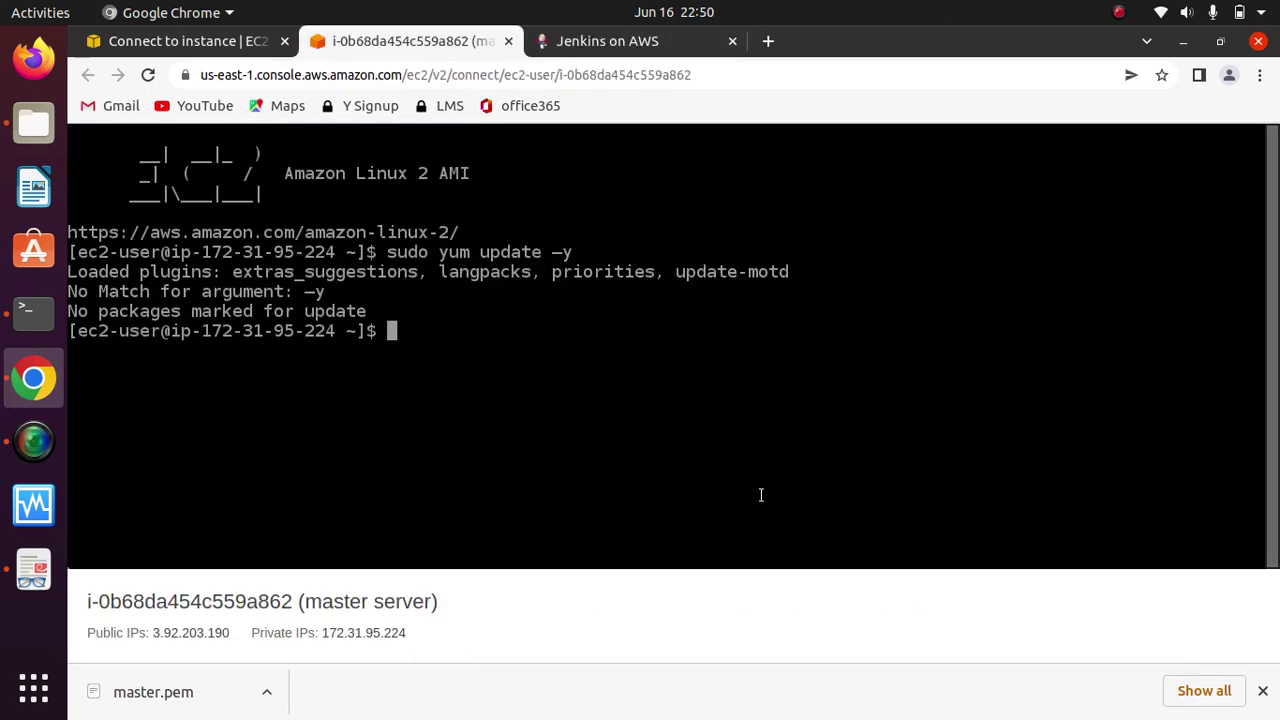
{"action": "key", "text": "ctrl+v"}
{"action": "key", "text": "Return"}
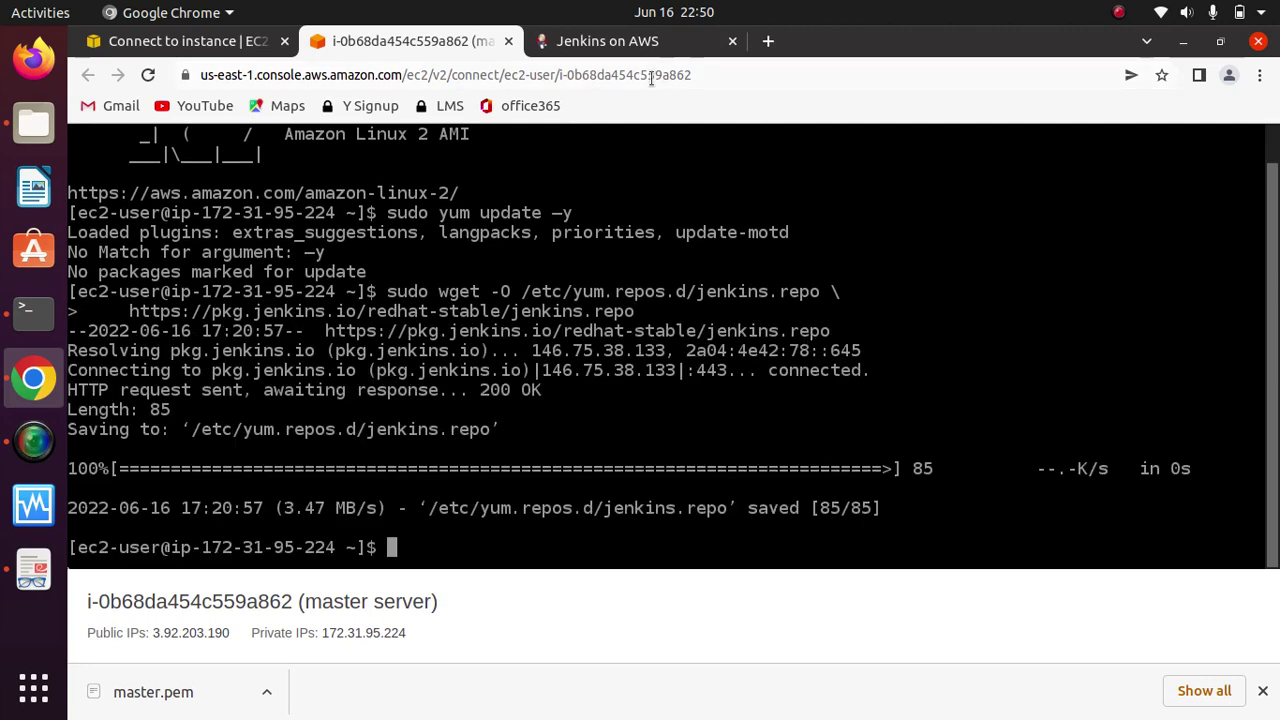
{"action": "left_click", "coordinate": [632, 48]}
{"action": "scroll", "coordinate": [974, 494], "scroll_direction": "down", "scroll_amount": 5}
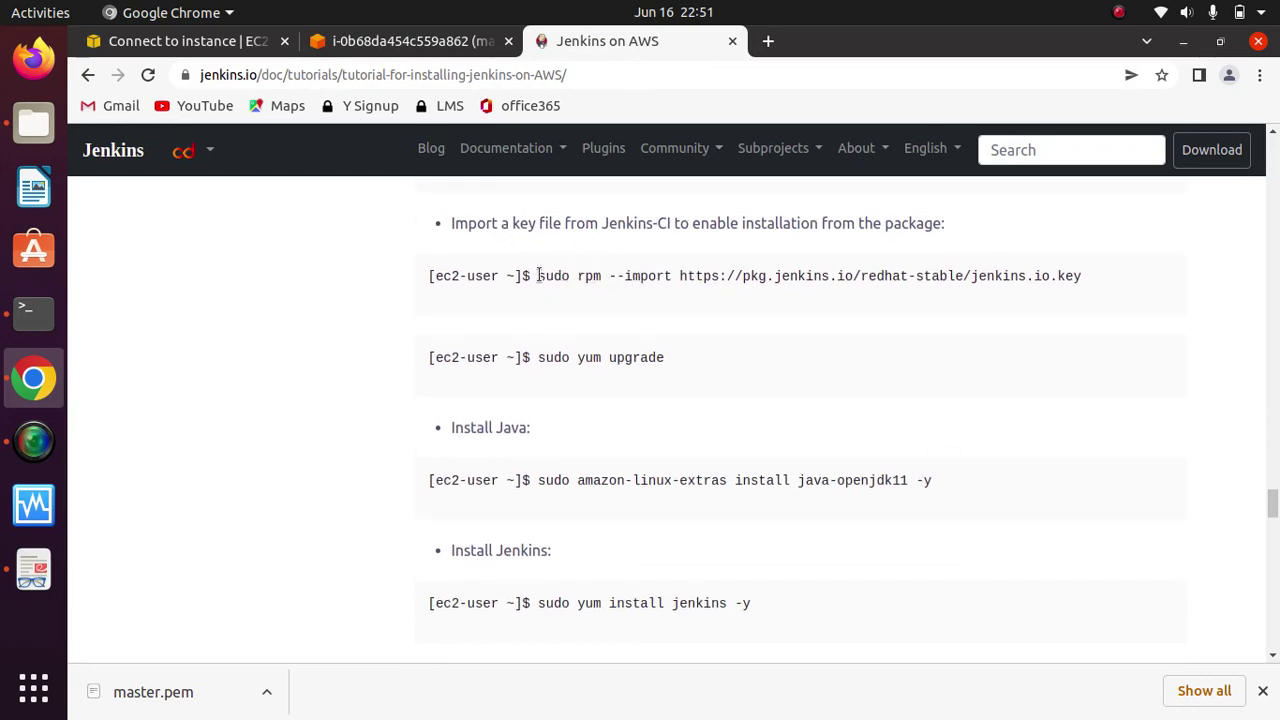
Step: Copy the rpm --import command from the tutorial and run it to import the Jenkins key
{"action": "left_click_drag", "start_coordinate": [538, 275], "coordinate": [1092, 279]}
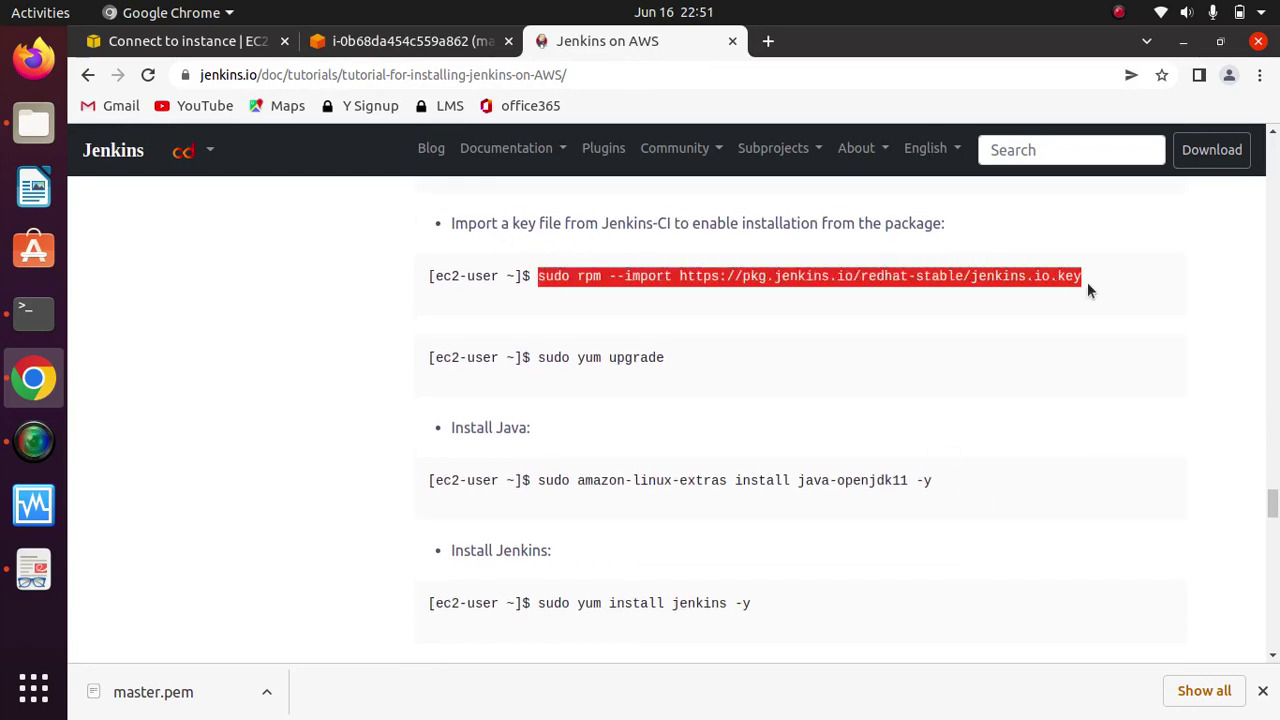
{"action": "left_click", "coordinate": [968, 280]}
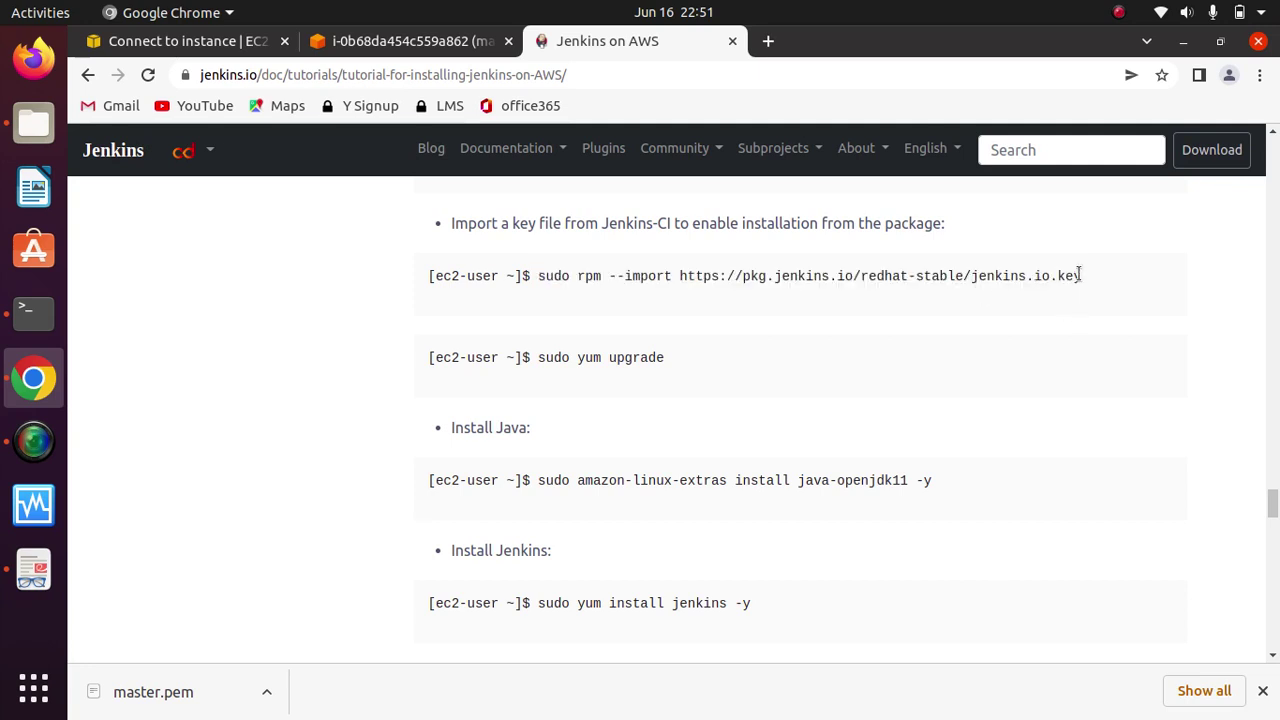
{"action": "left_click_drag", "start_coordinate": [1092, 284], "coordinate": [537, 278]}
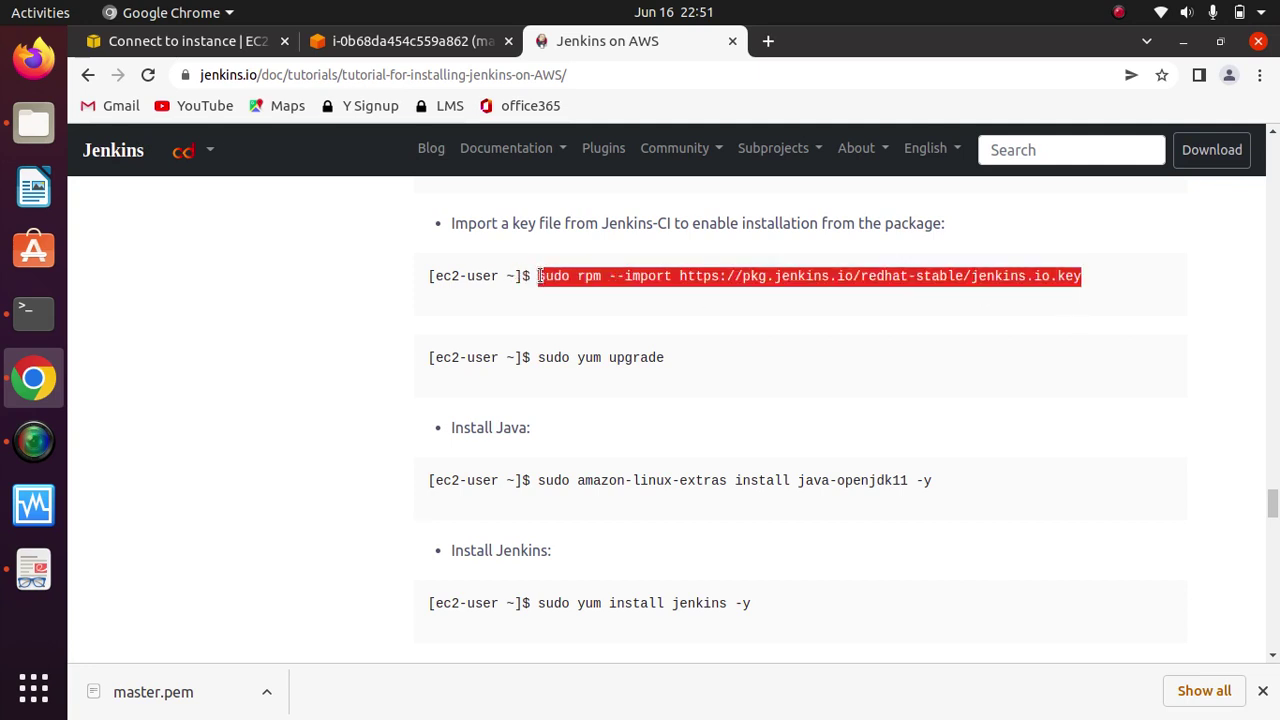
{"action": "right_click", "coordinate": [726, 283]}
{"action": "left_click", "coordinate": [766, 298]}
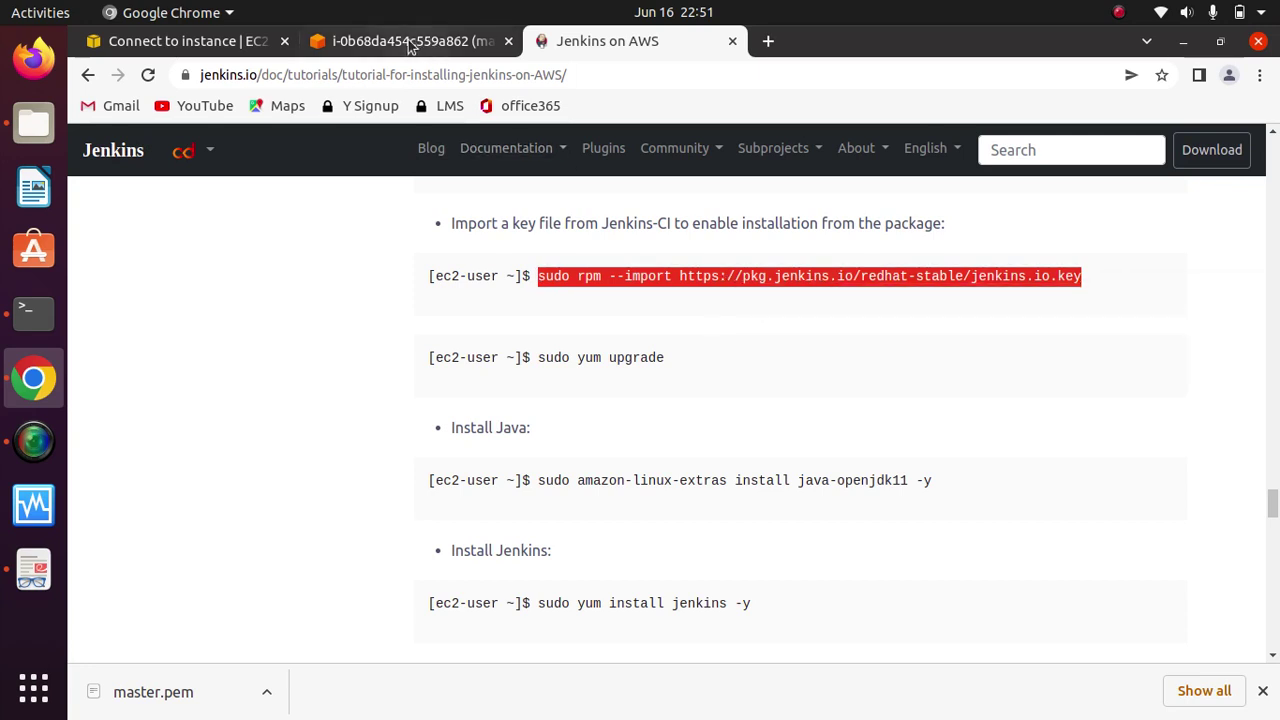
{"action": "left_click", "coordinate": [412, 41]}
{"action": "key", "text": "ctrl+v"}
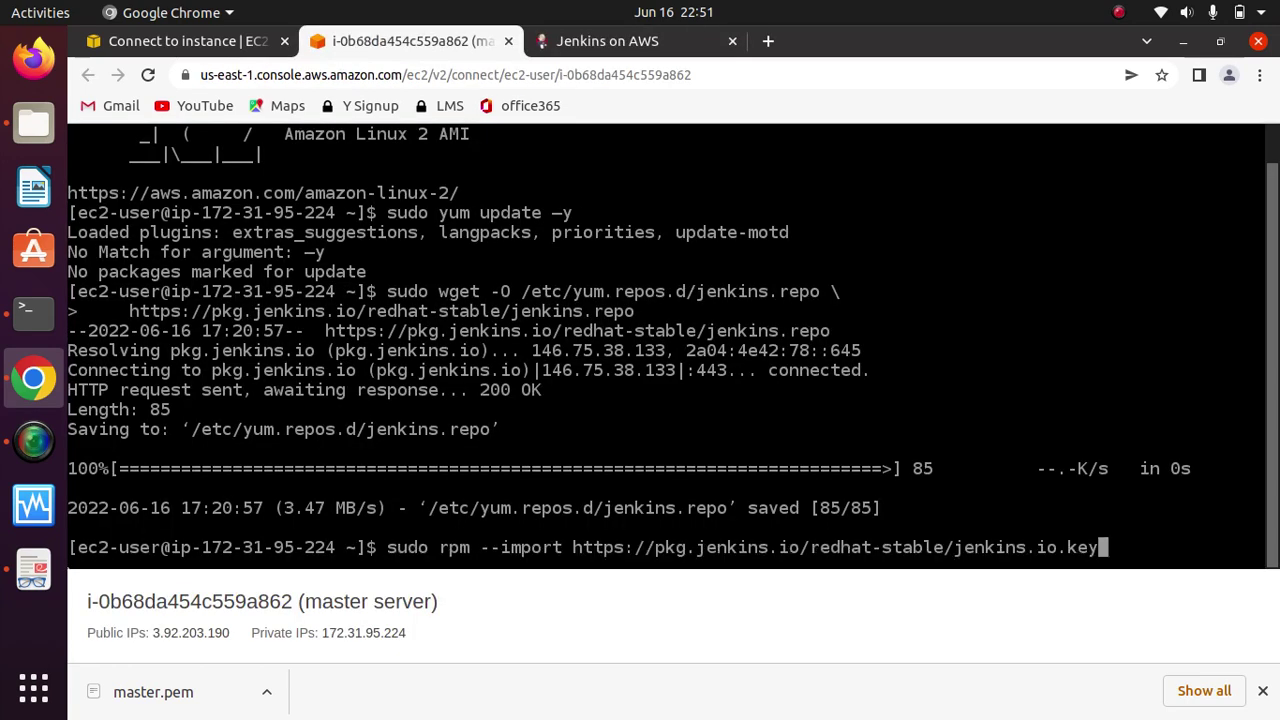
{"action": "key", "text": "Return"}
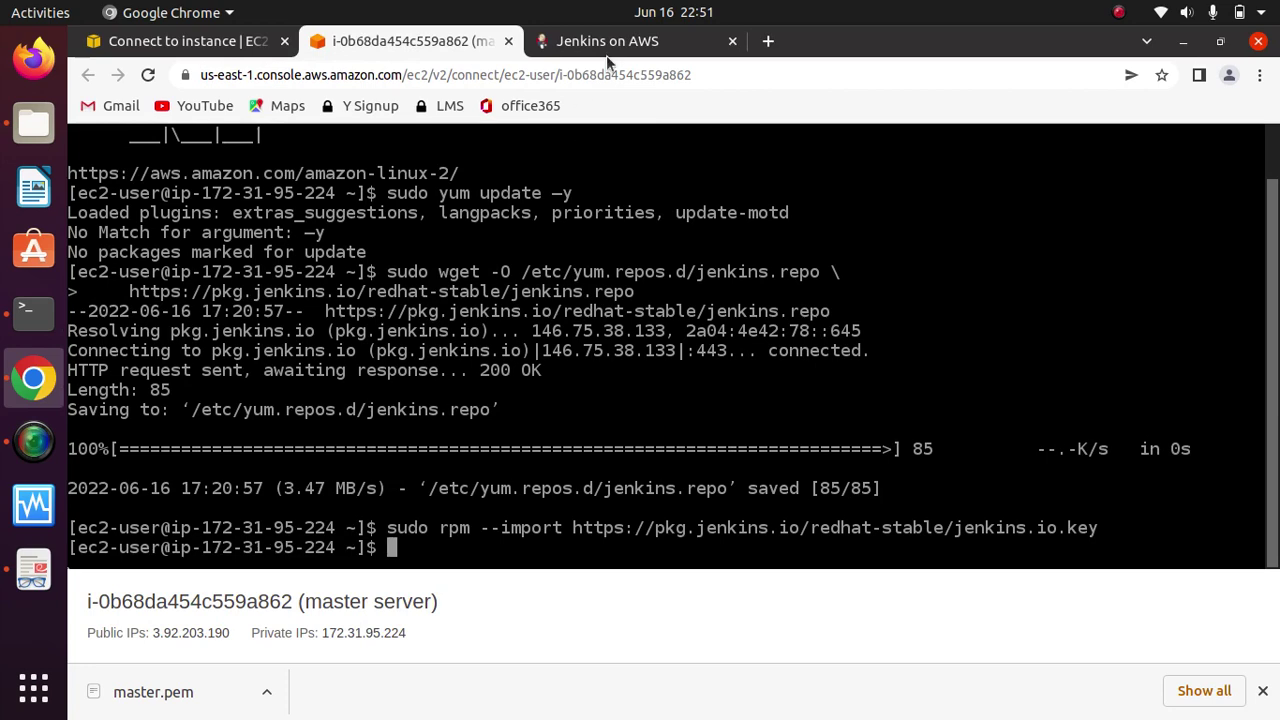
{"action": "left_click", "coordinate": [607, 41]}
Step: Copy and run 'sudo yum upgrade' on the master server, which finds nothing to update
{"action": "left_click_drag", "start_coordinate": [673, 357], "coordinate": [540, 356]}
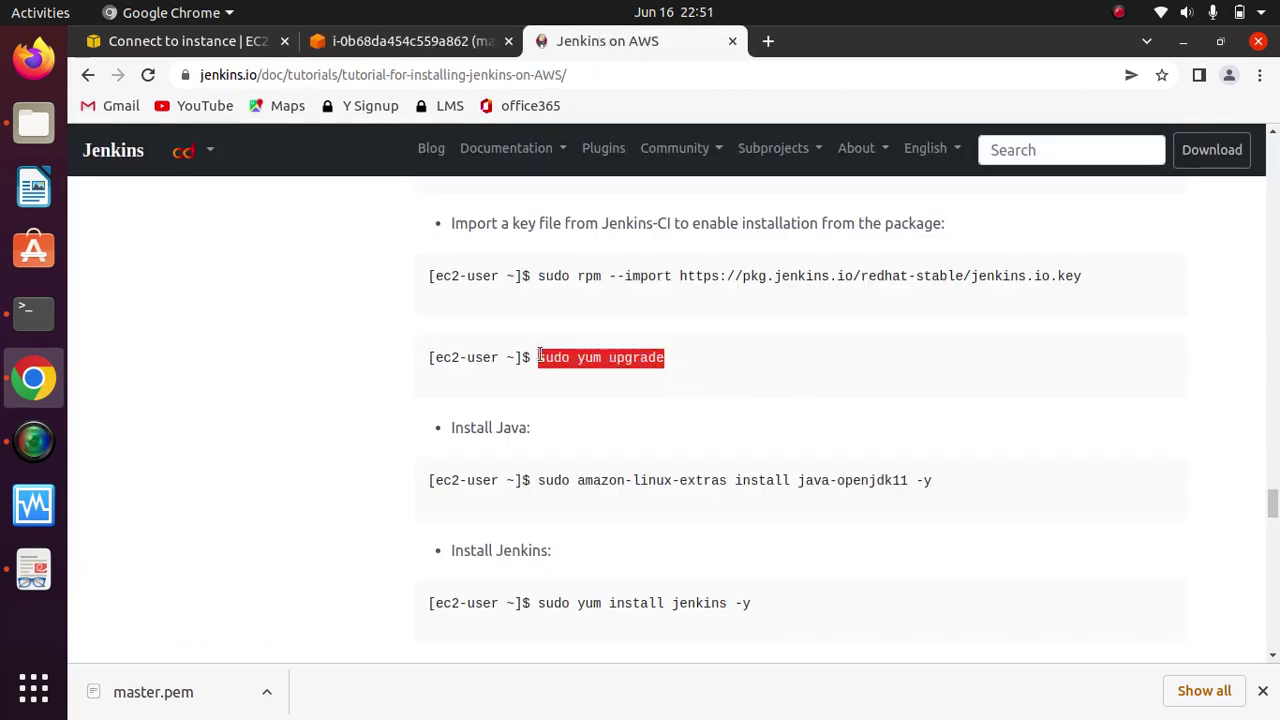
{"action": "right_click", "coordinate": [619, 365]}
{"action": "left_click", "coordinate": [685, 378]}
{"action": "left_click", "coordinate": [415, 41]}
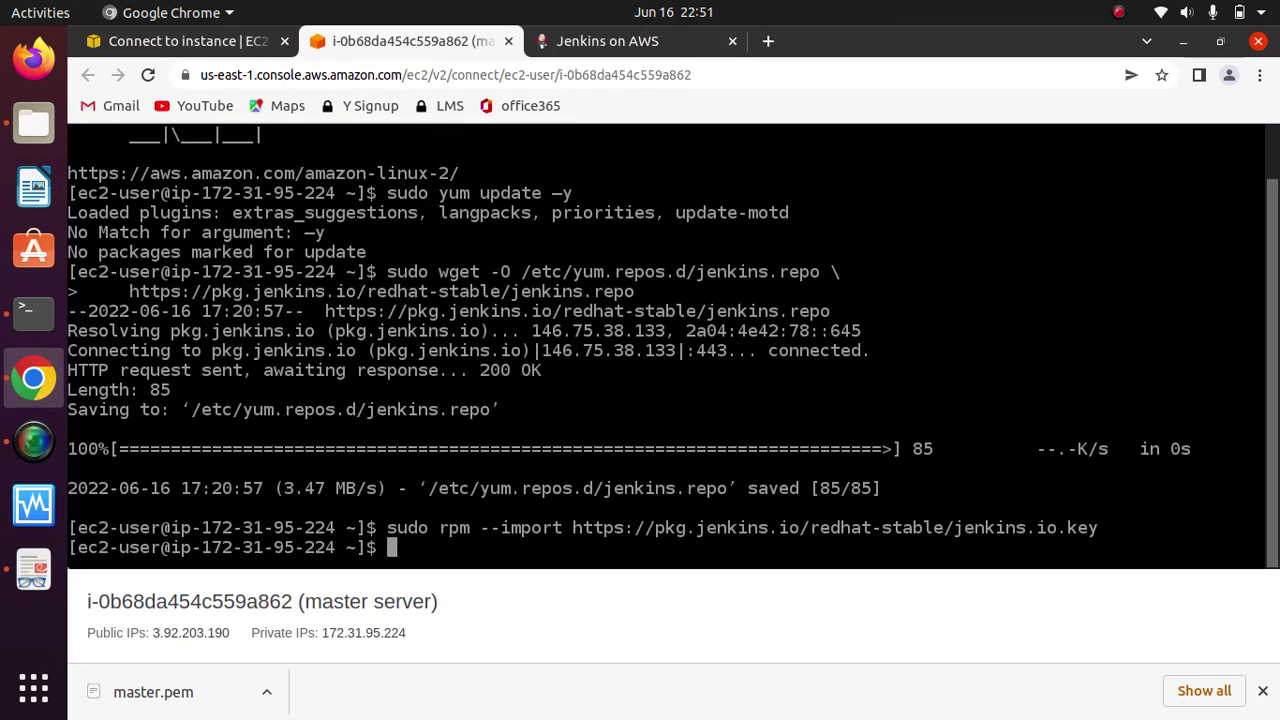
{"action": "key", "text": "ctrl+v"}
{"action": "key", "text": "Return"}
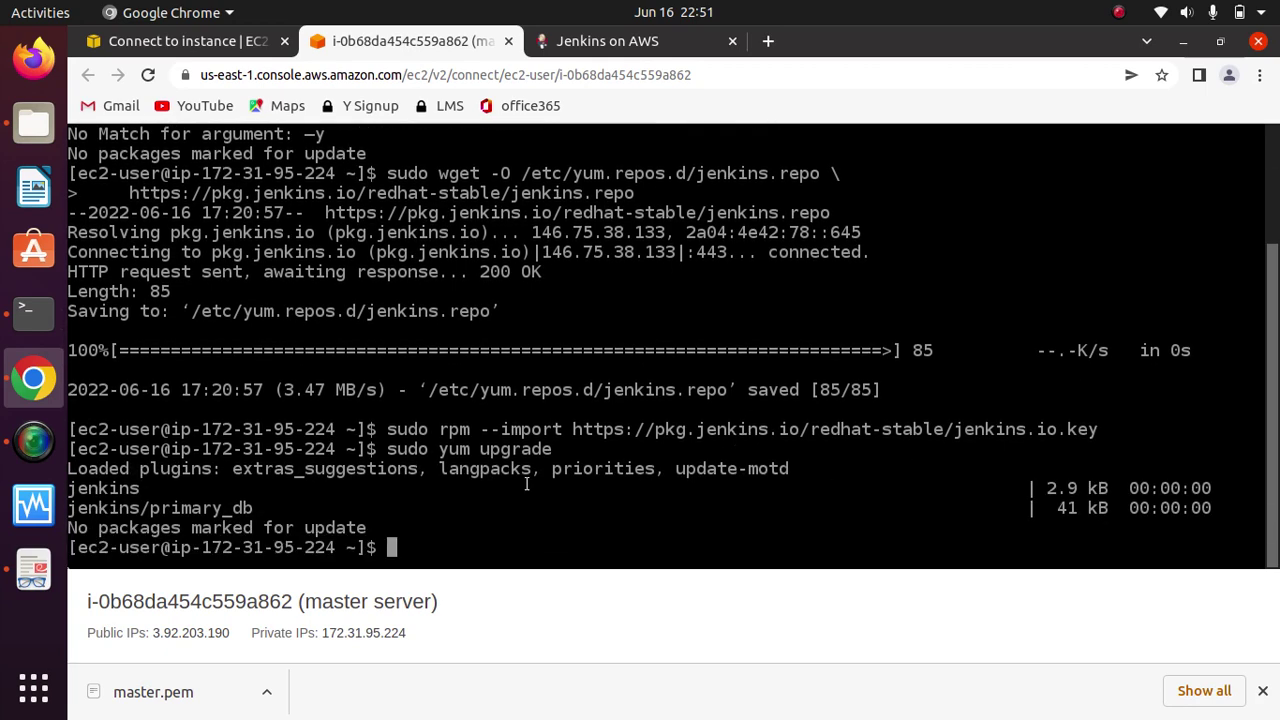
{"action": "left_click", "coordinate": [601, 42]}
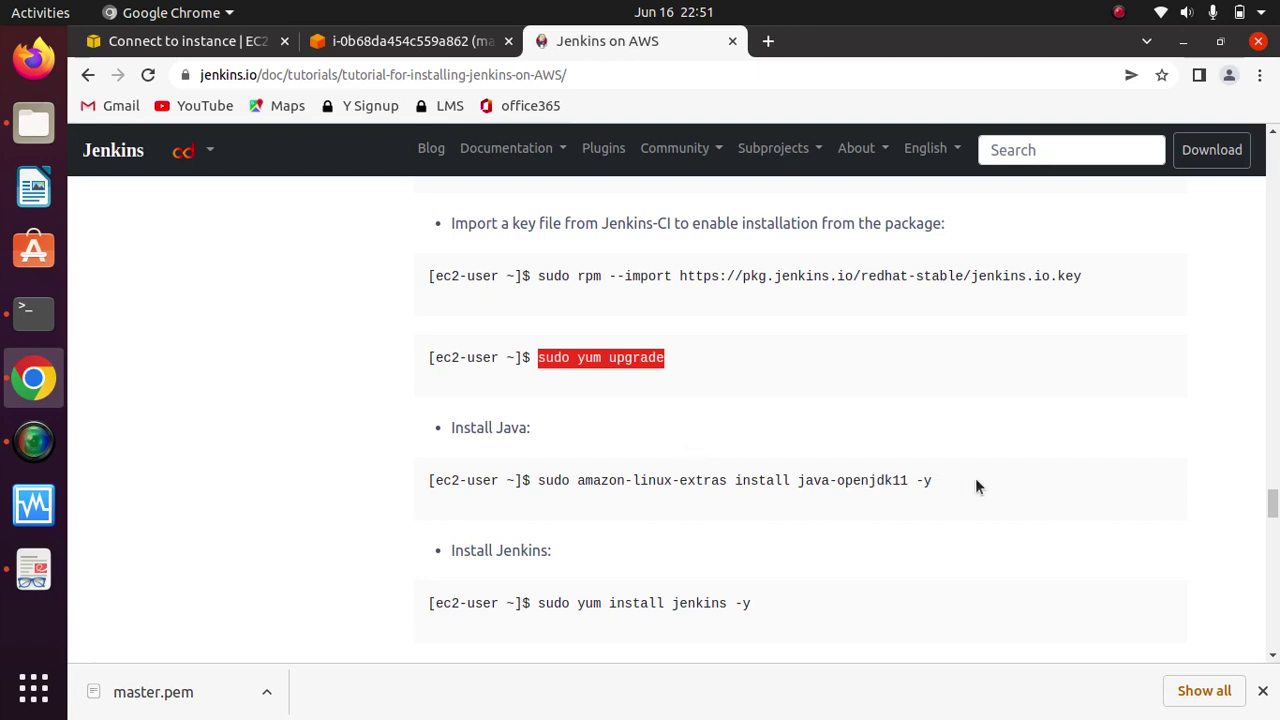
Step: Select the 'sudo amazon-linux-extras install java-openjdk11 -y' command in the tutorial
{"action": "left_click_drag", "start_coordinate": [935, 484], "coordinate": [535, 477]}
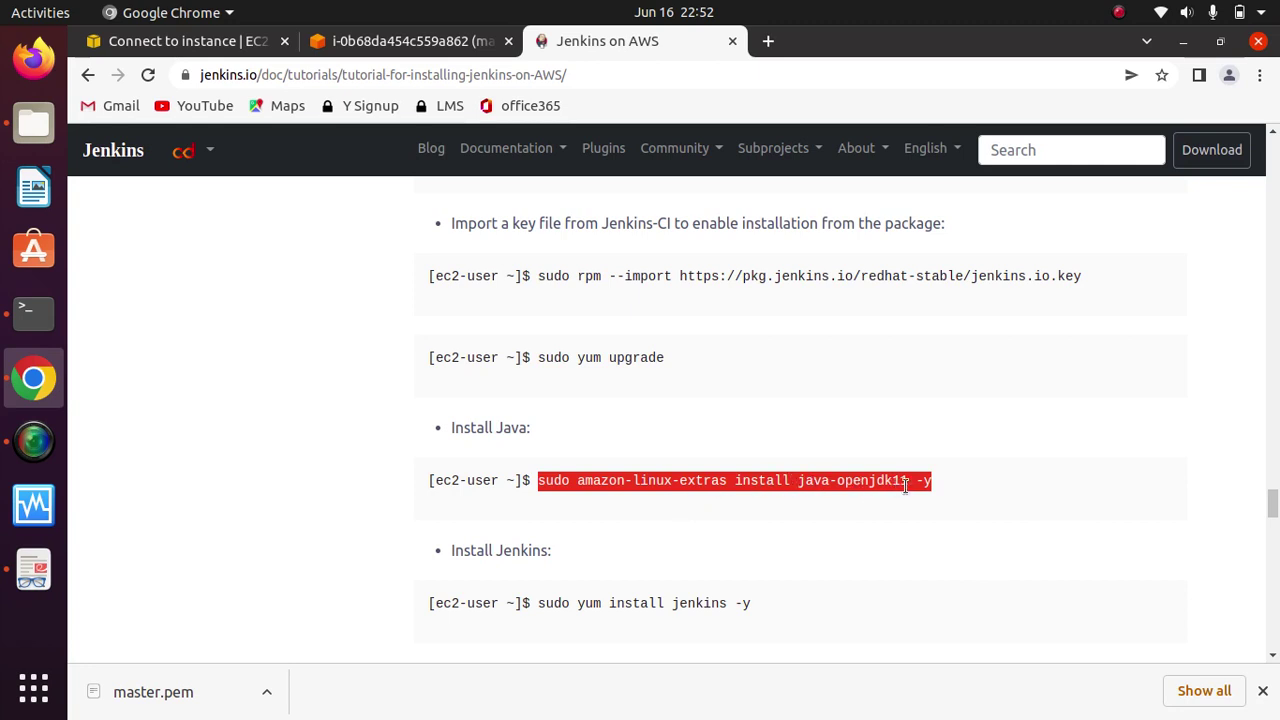
Step: Install Java 11 on the master server by running the tutorial's copied install command
{"action": "right_click", "coordinate": [838, 475]}
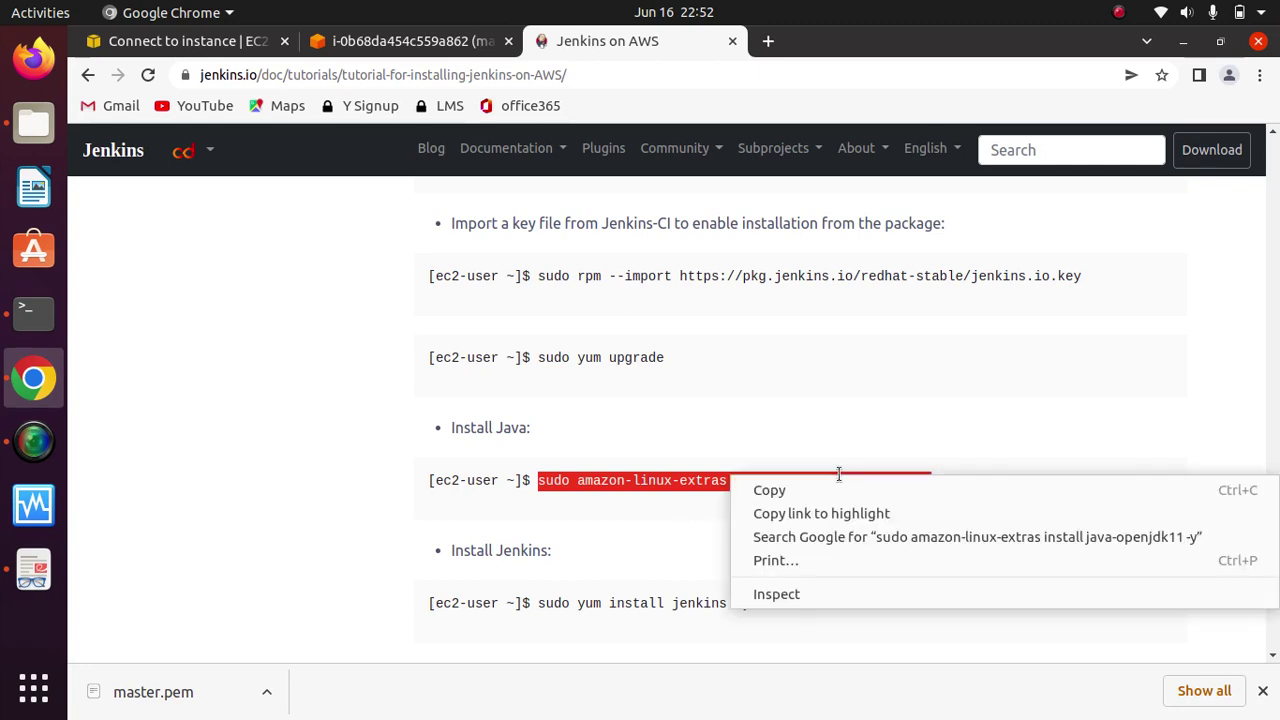
{"action": "left_click", "coordinate": [777, 489]}
{"action": "left_click", "coordinate": [380, 45]}
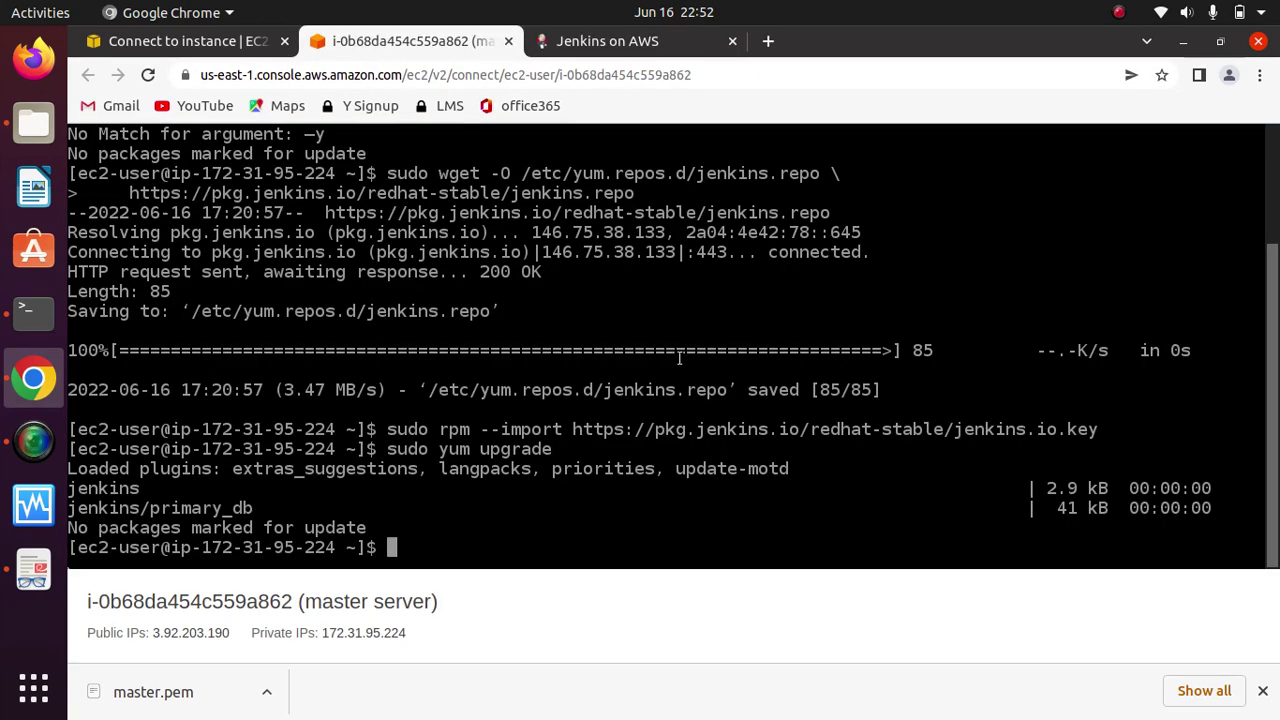
{"action": "key", "text": "ctrl+v"}
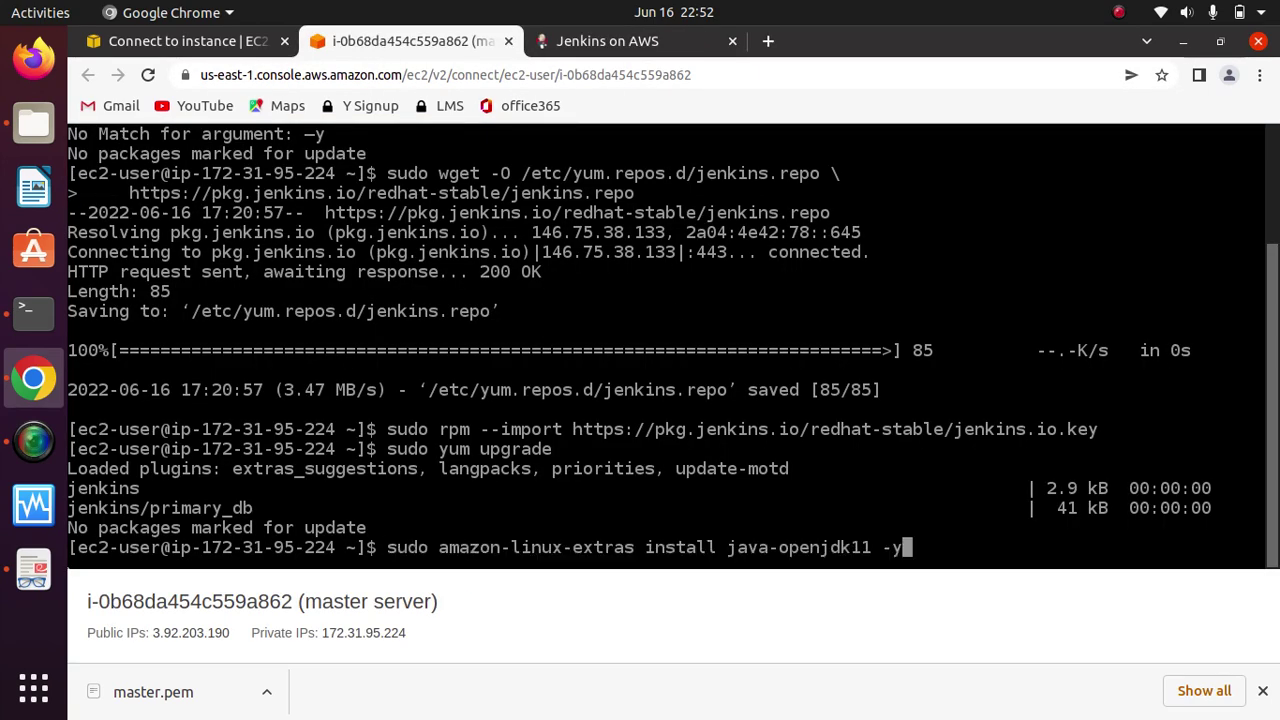
{"action": "key", "text": "Return"}
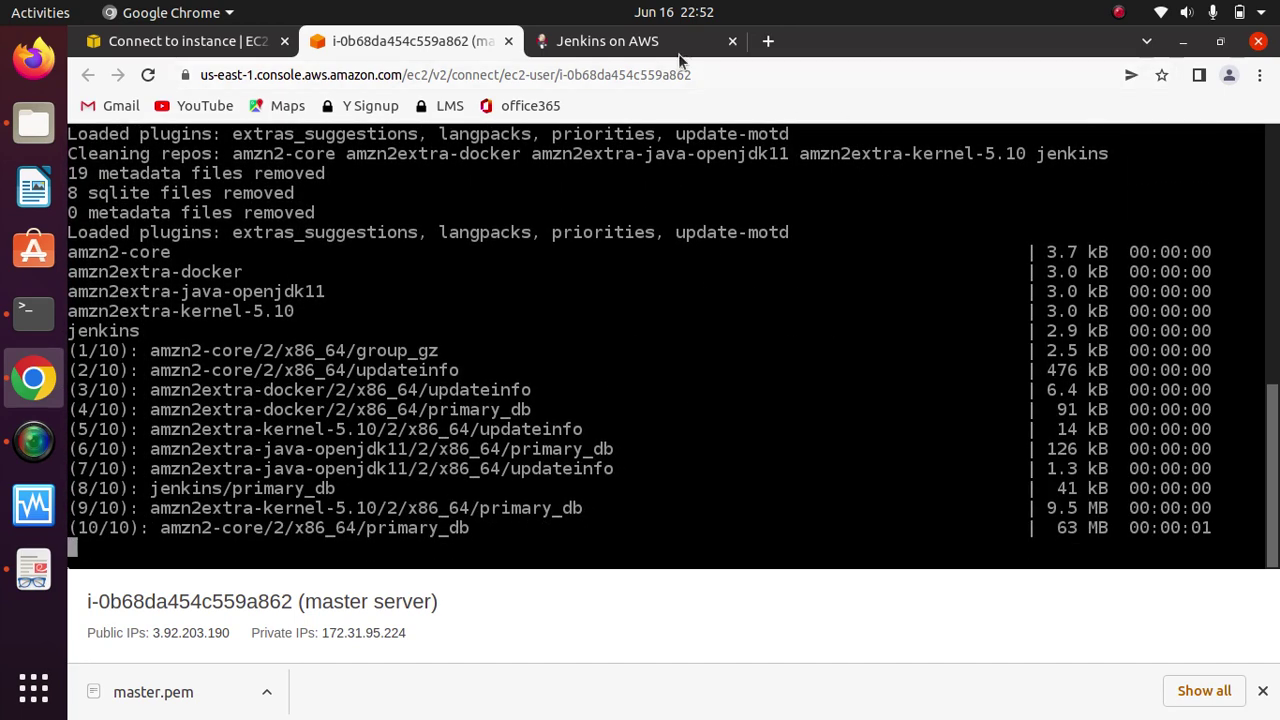
Step: Run the tutorial's 'sudo yum install jenkins -y' command in the master server's terminal
{"action": "left_click", "coordinate": [632, 45]}
{"action": "left_click", "coordinate": [996, 487]}
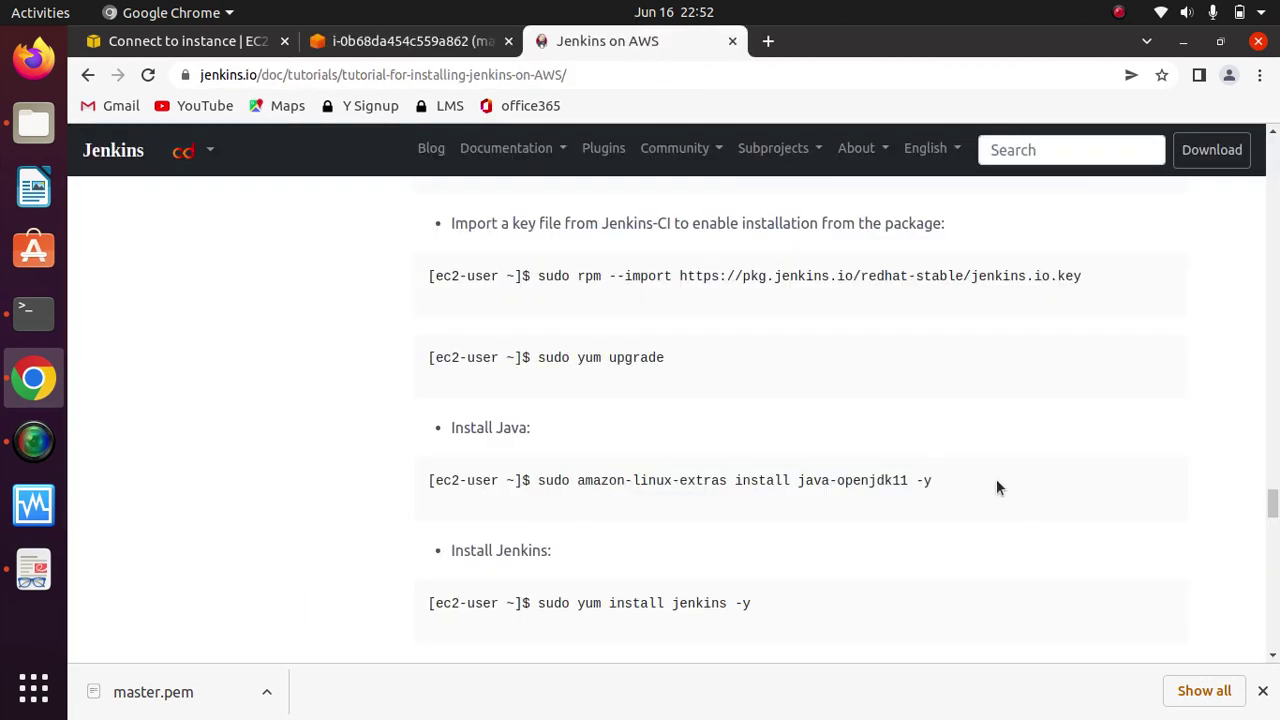
{"action": "scroll", "coordinate": [996, 488], "scroll_direction": "down", "scroll_amount": 4}
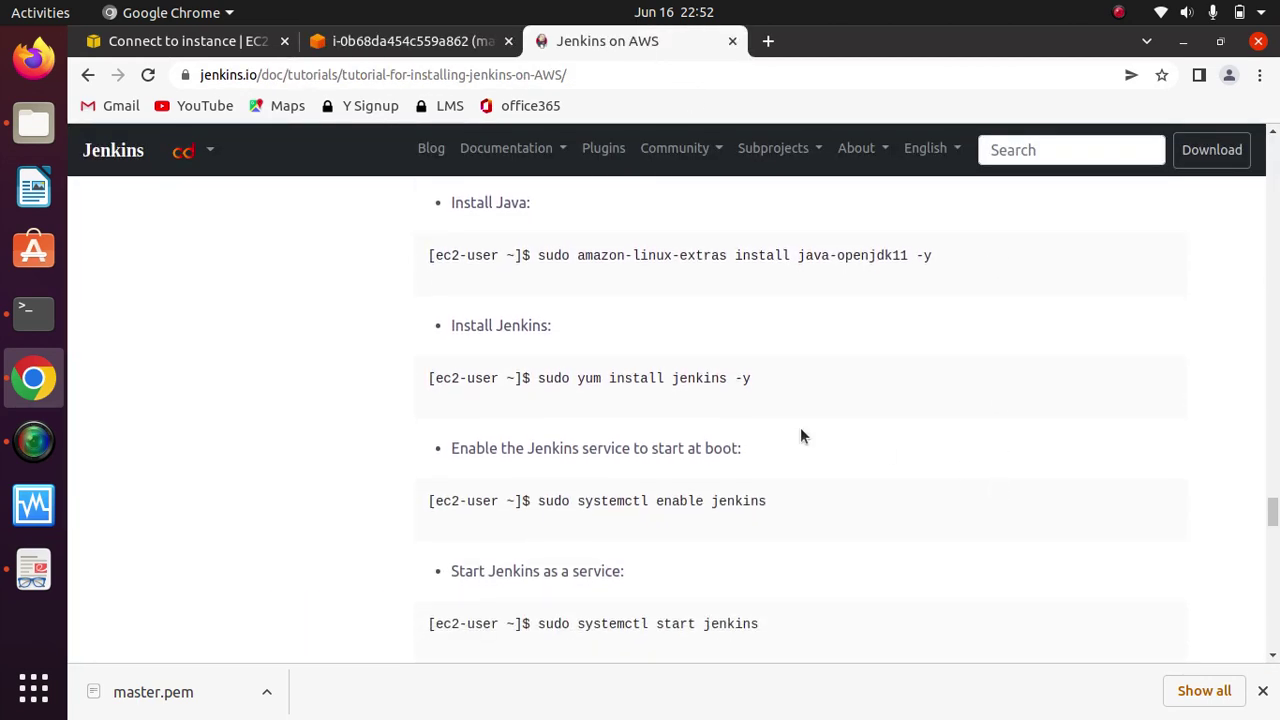
{"action": "left_click_drag", "start_coordinate": [752, 378], "coordinate": [540, 381]}
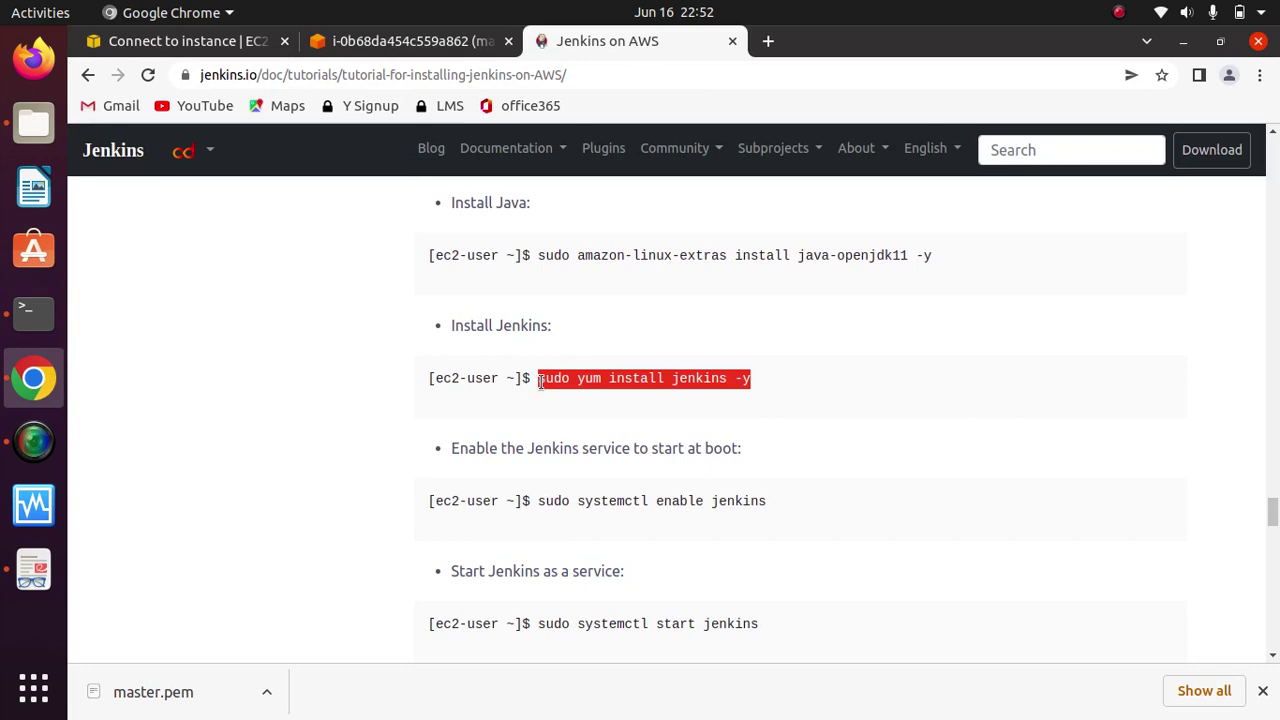
{"action": "right_click", "coordinate": [624, 381]}
{"action": "left_click", "coordinate": [680, 397]}
{"action": "left_click", "coordinate": [417, 41]}
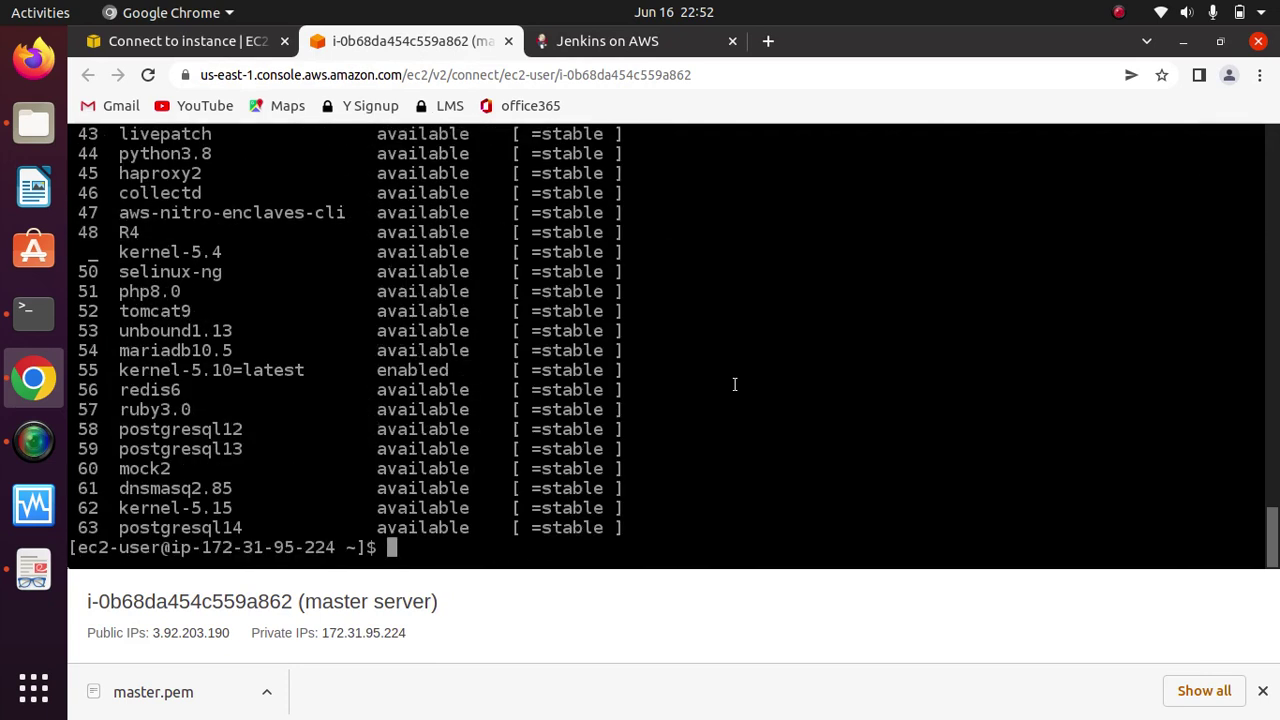
{"action": "key", "text": "ctrl+shift+v"}
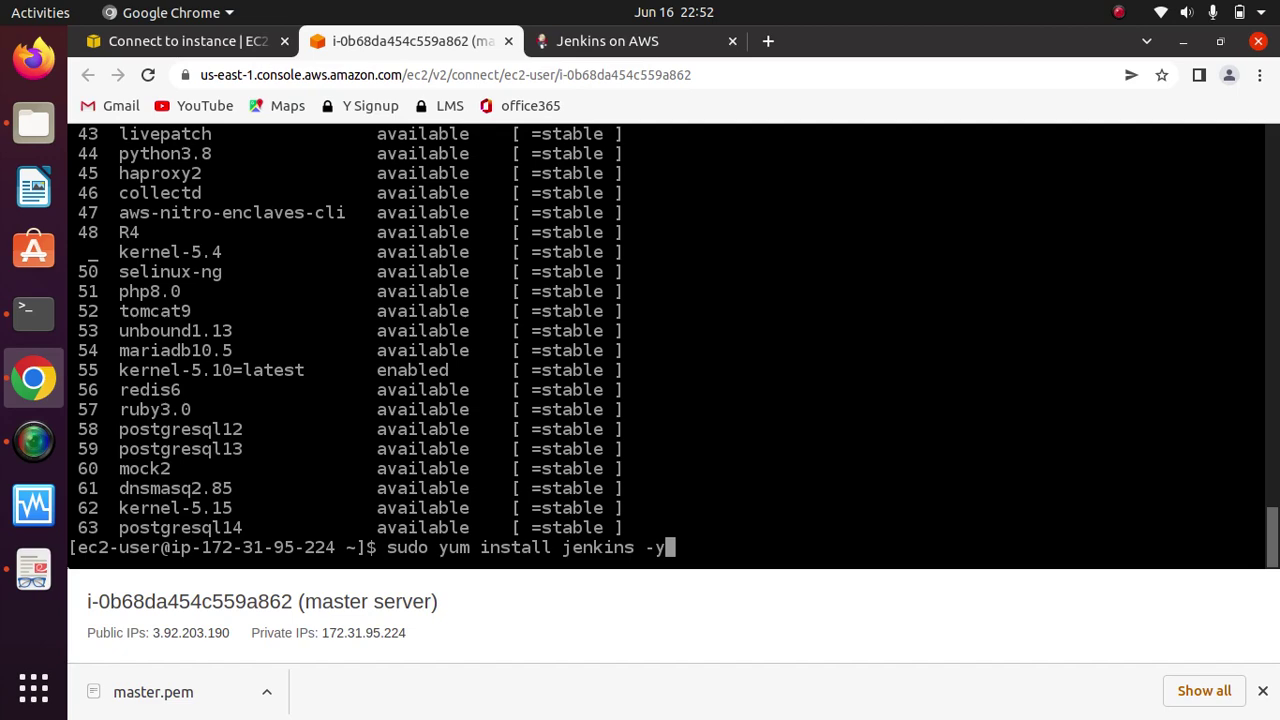
{"action": "key", "text": "Return"}
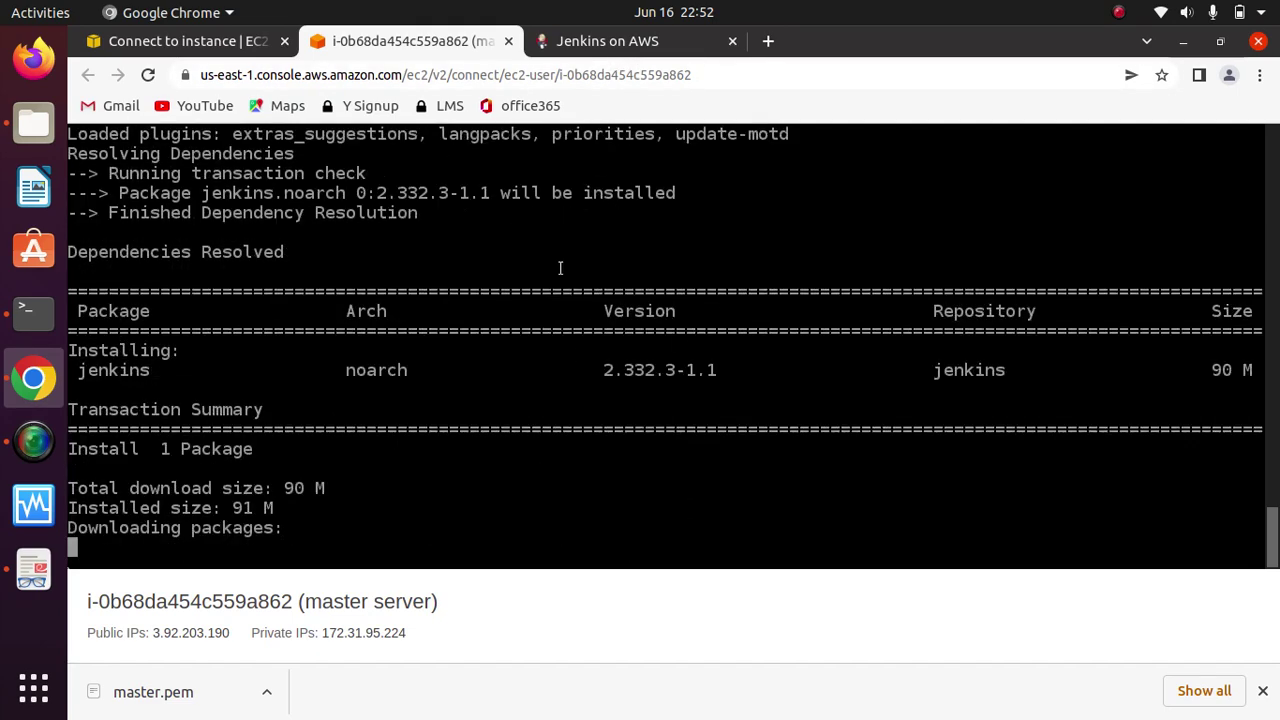
Step: Copy the 'sudo systemctl enable jenkins' command from the tutorial
{"action": "left_click", "coordinate": [622, 45]}
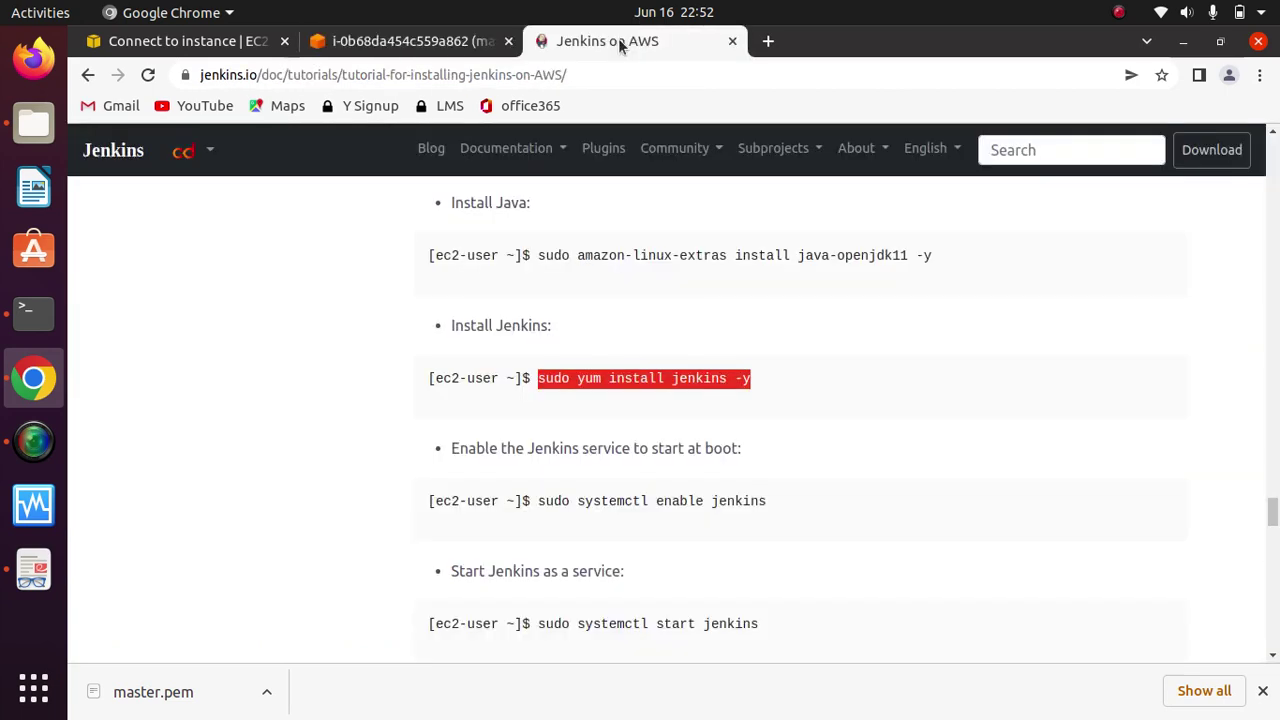
{"action": "left_click", "coordinate": [779, 507]}
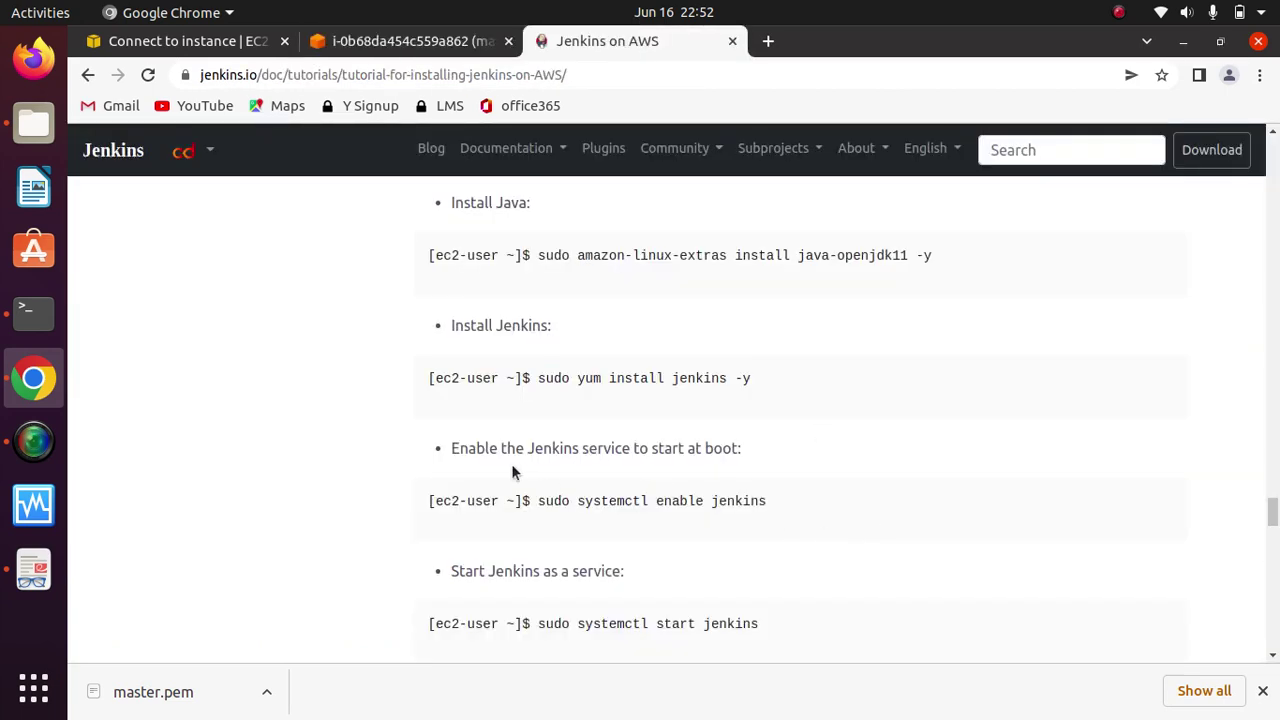
{"action": "left_click_drag", "start_coordinate": [769, 498], "coordinate": [535, 500]}
{"action": "right_click", "coordinate": [664, 500]}
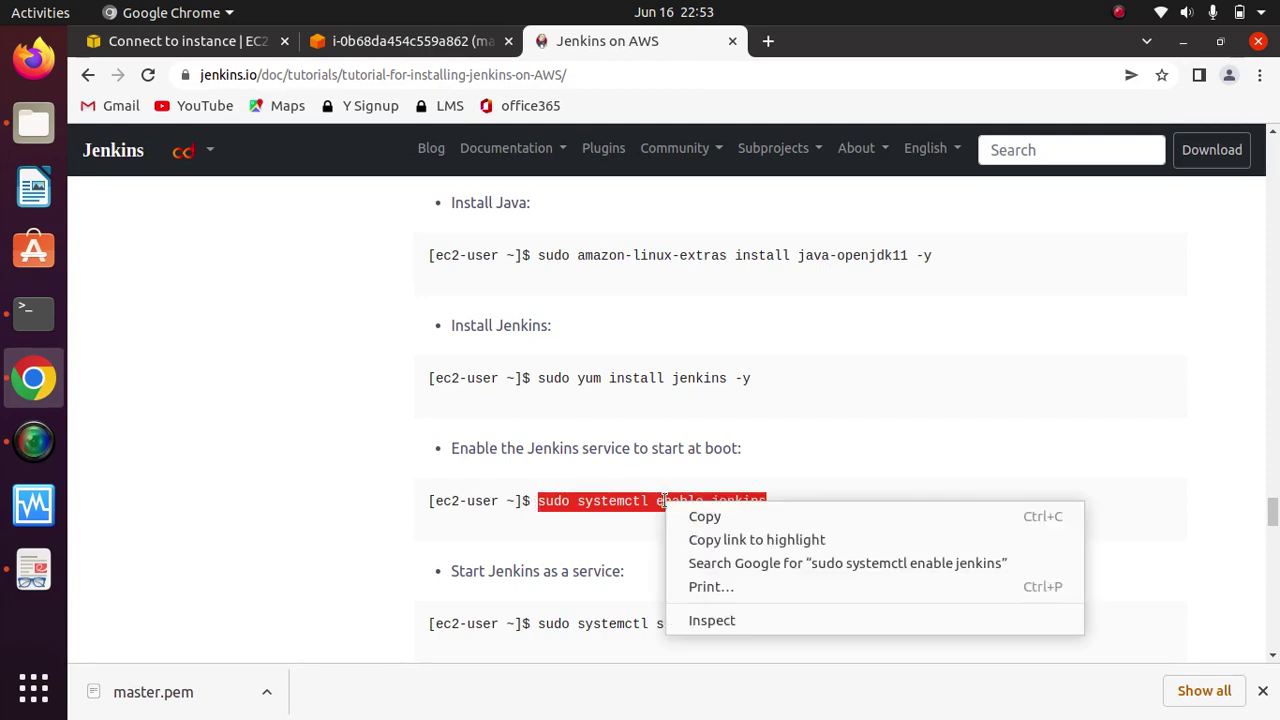
{"action": "left_click", "coordinate": [714, 518]}
{"action": "left_click", "coordinate": [424, 45]}
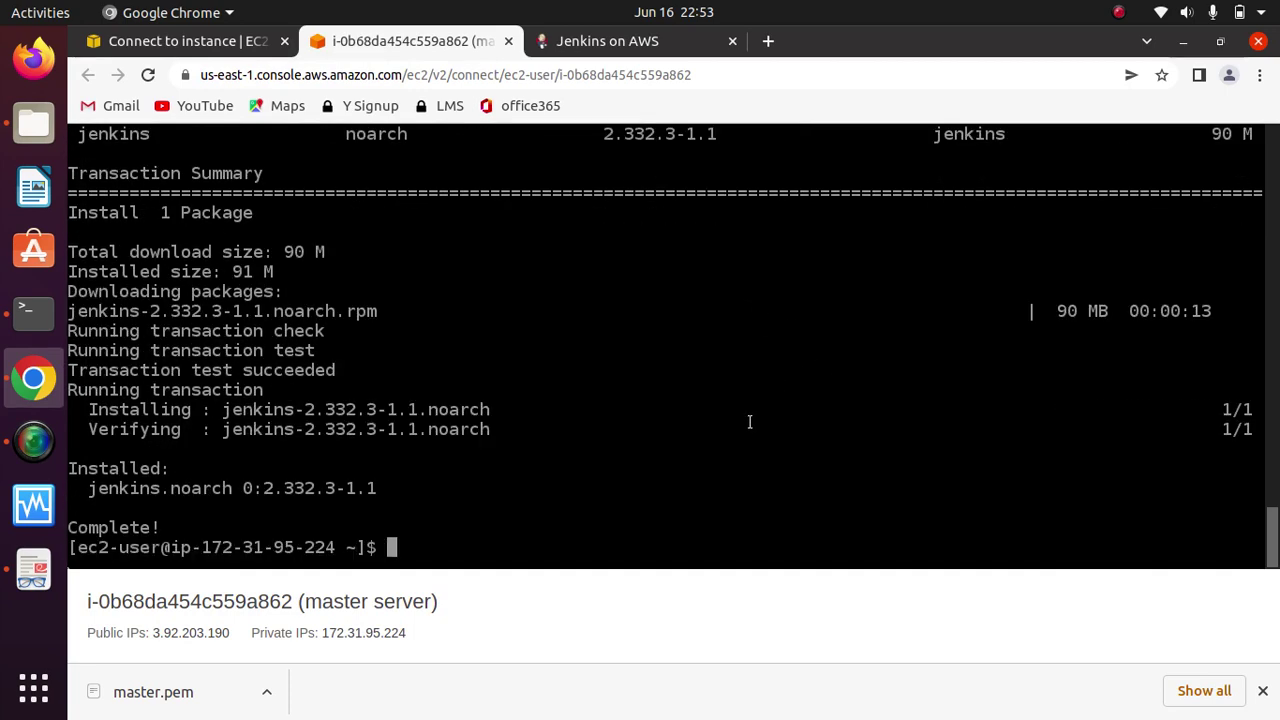
Step: Enable Jenkins at boot with 'sudo systemctl enable jenkins', discarding an accidental paste first
{"action": "key", "text": "ctrl+v"}
{"action": "key", "text": "ctrl+v"}
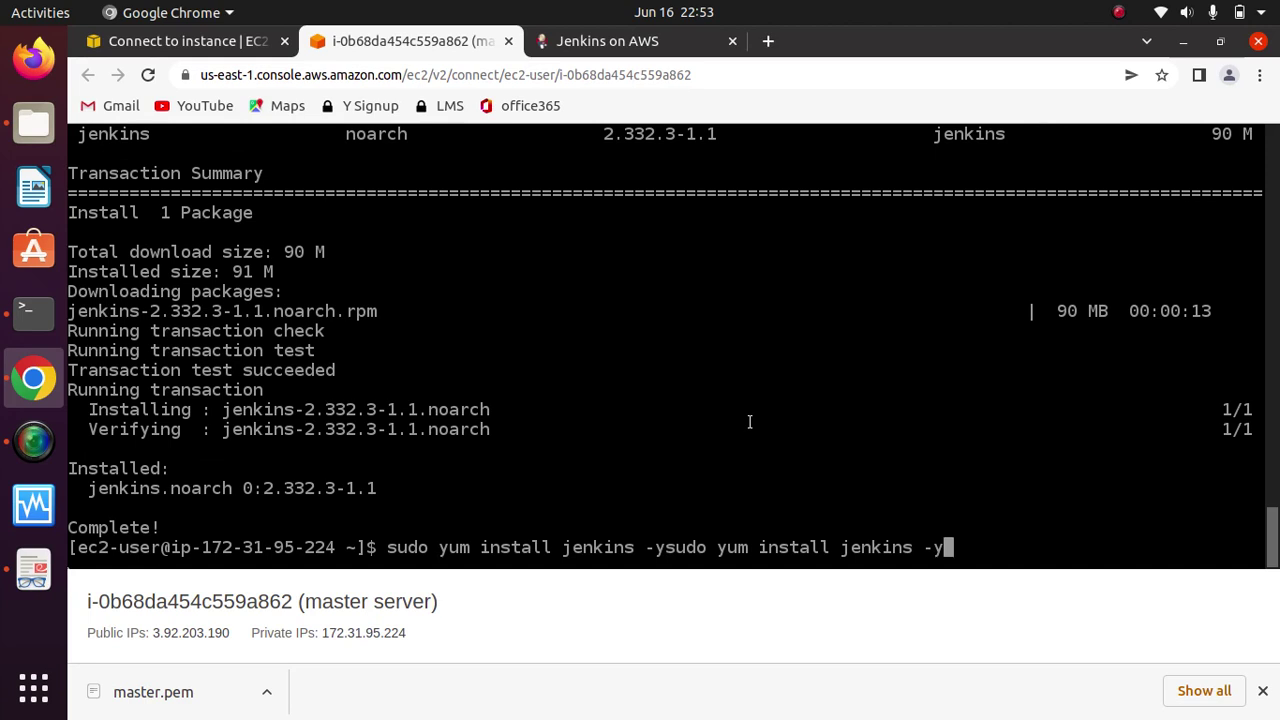
{"action": "key", "text": "BackSpace"}
{"action": "key", "text": "BackSpace"}
{"action": "key", "text": "BackSpace"}
{"action": "key", "text": "BackSpace"}
{"action": "key", "text": "BackSpace"}
{"action": "key", "text": "BackSpace"}
{"action": "key", "text": "BackSpace"}
{"action": "key", "text": "BackSpace"}
{"action": "key", "text": "BackSpace"}
{"action": "key", "text": "BackSpace"}
{"action": "key", "text": "BackSpace"}
{"action": "key", "text": "BackSpace"}
{"action": "key", "text": "BackSpace"}
{"action": "key", "text": "BackSpace"}
{"action": "key", "text": "BackSpace"}
{"action": "key", "text": "BackSpace"}
{"action": "key", "text": "BackSpace"}
{"action": "key", "text": "BackSpace"}
{"action": "key", "text": "BackSpace"}
{"action": "key", "text": "BackSpace"}
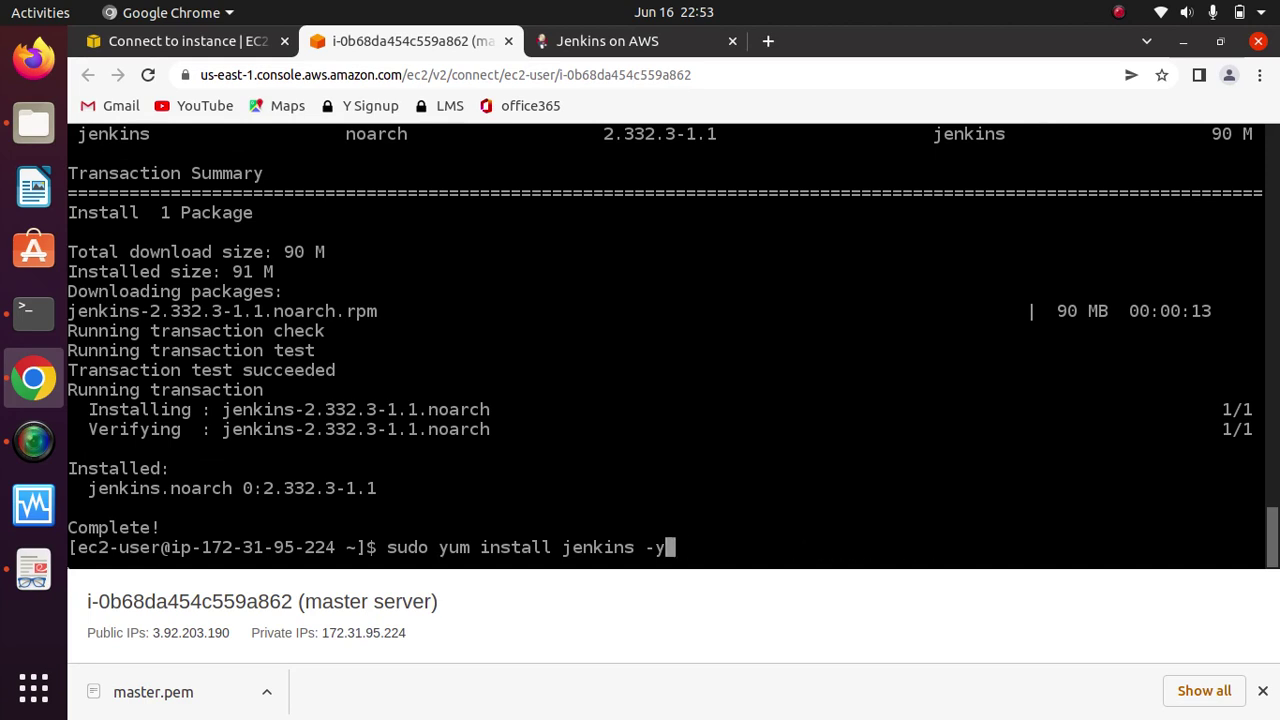
{"action": "key", "text": "BackSpace"}
{"action": "key", "text": "BackSpace"}
{"action": "key", "text": "BackSpace"}
{"action": "key", "text": "BackSpace"}
{"action": "key", "text": "BackSpace"}
{"action": "key", "text": "BackSpace"}
{"action": "key", "text": "BackSpace"}
{"action": "key", "text": "BackSpace"}
{"action": "key", "text": "BackSpace"}
{"action": "key", "text": "BackSpace"}
{"action": "key", "text": "BackSpace"}
{"action": "key", "text": "BackSpace"}
{"action": "key", "text": "BackSpace"}
{"action": "key", "text": "BackSpace"}
{"action": "key", "text": "BackSpace"}
{"action": "key", "text": "BackSpace"}
{"action": "key", "text": "BackSpace"}
{"action": "key", "text": "BackSpace"}
{"action": "key", "text": "BackSpace"}
{"action": "key", "text": "BackSpace"}
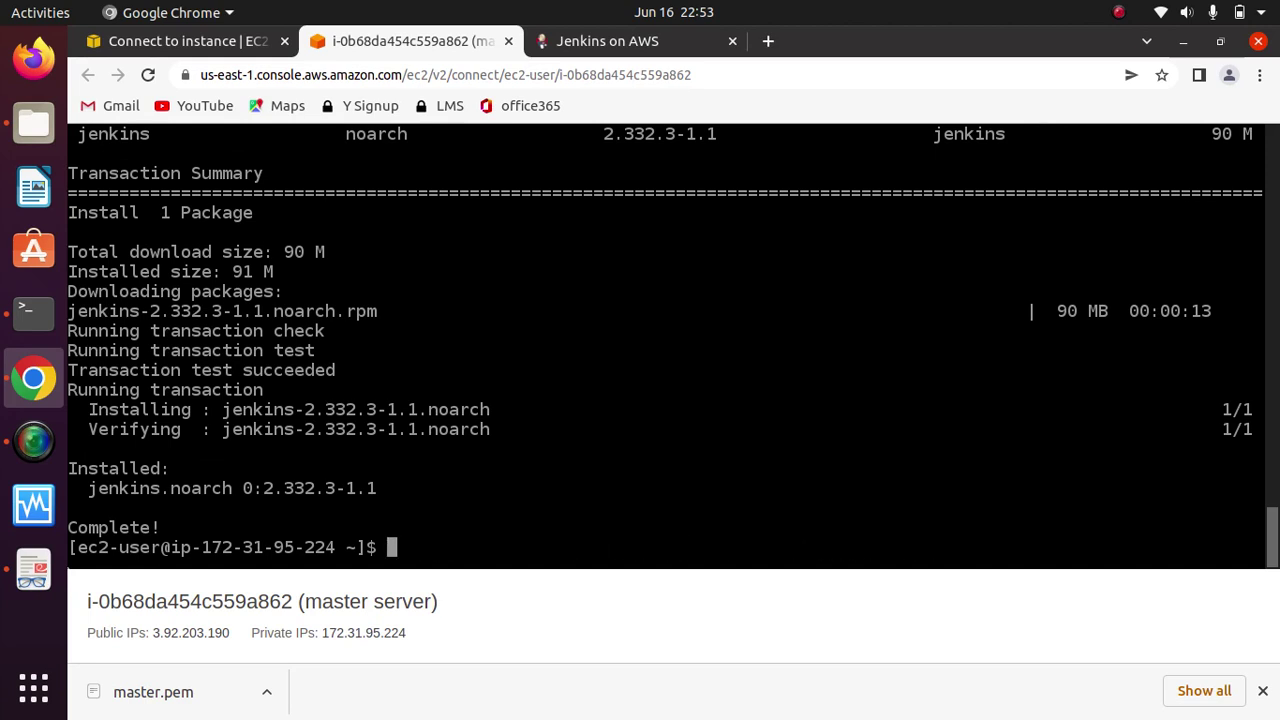
{"action": "key", "text": "ctrl+c"}
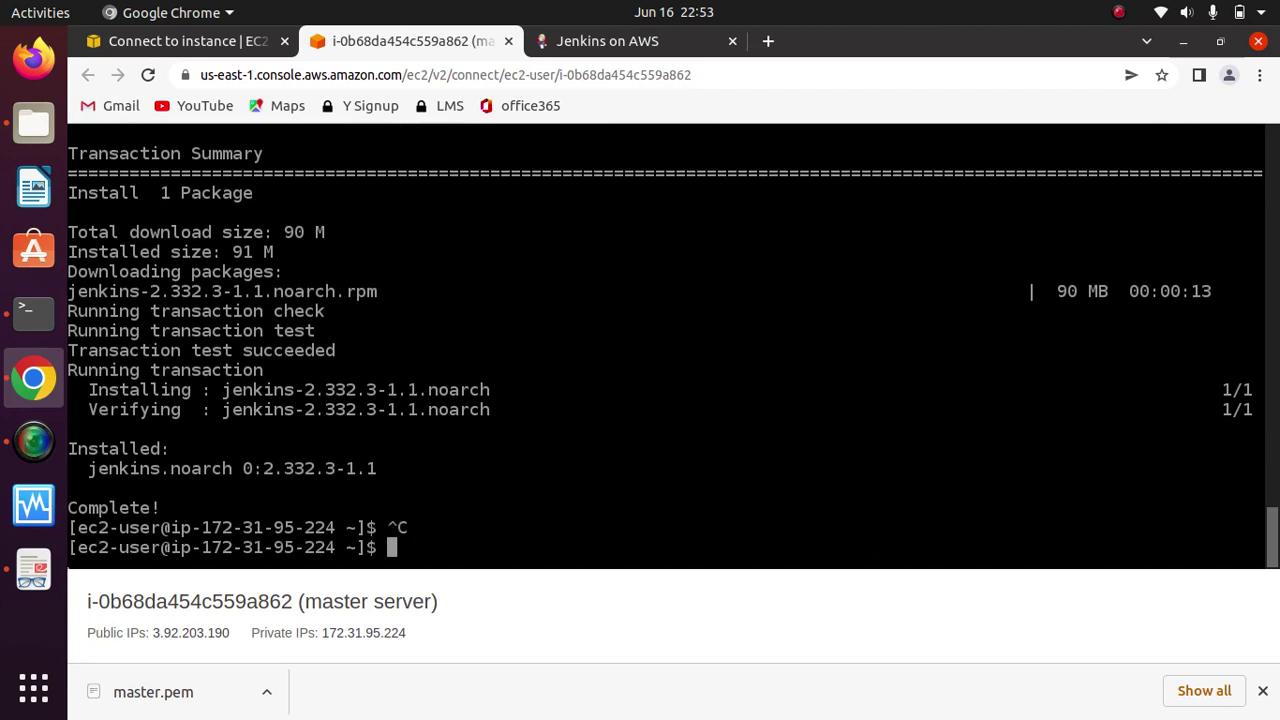
{"action": "key", "text": "ctrl+v"}
{"action": "key", "text": "Return"}
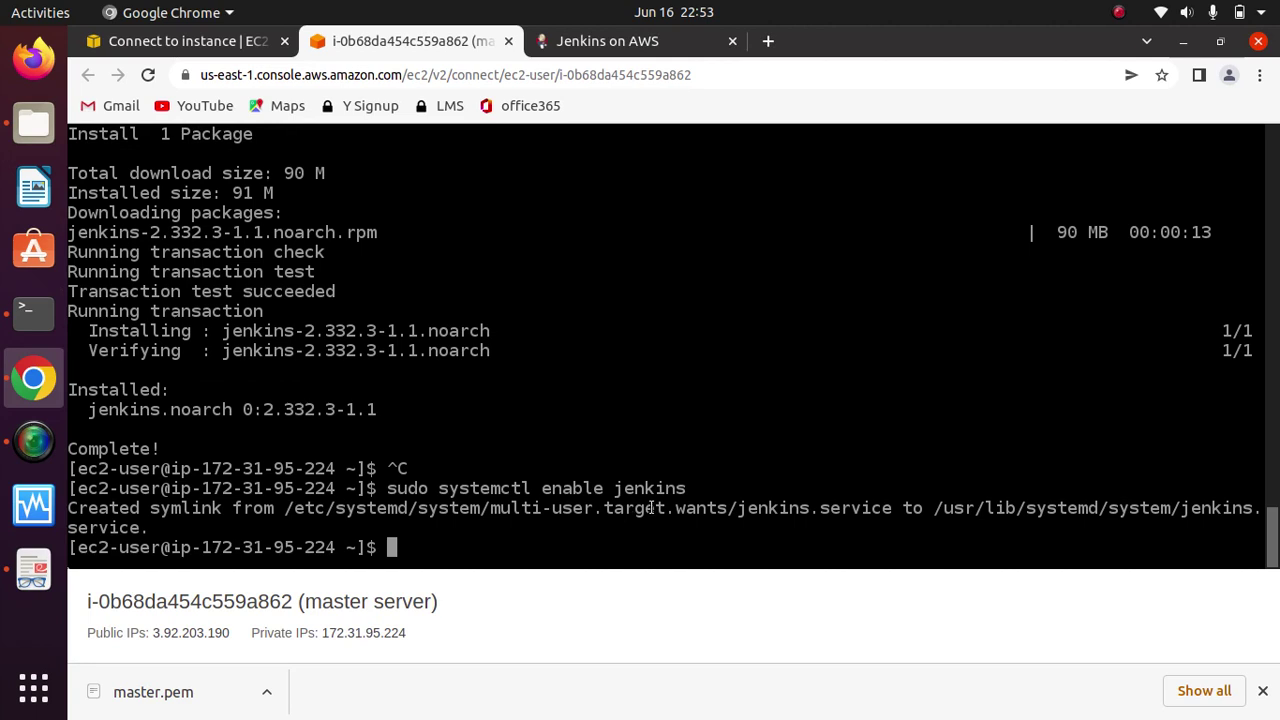
Step: Start the Jenkins service by editing the recalled command to 'sudo systemctl start jenkins'
{"action": "key", "text": "Up"}
{"action": "key", "text": "Left"}
{"action": "key", "text": "Left"}
{"action": "key", "text": "Left"}
{"action": "key", "text": "Left"}
{"action": "key", "text": "Left"}
{"action": "key", "text": "Left"}
{"action": "key", "text": "Left"}
{"action": "key", "text": "Left"}
{"action": "key", "text": "Left"}
{"action": "key", "text": "Left"}
{"action": "key", "text": "Left"}
{"action": "key", "text": "Left"}
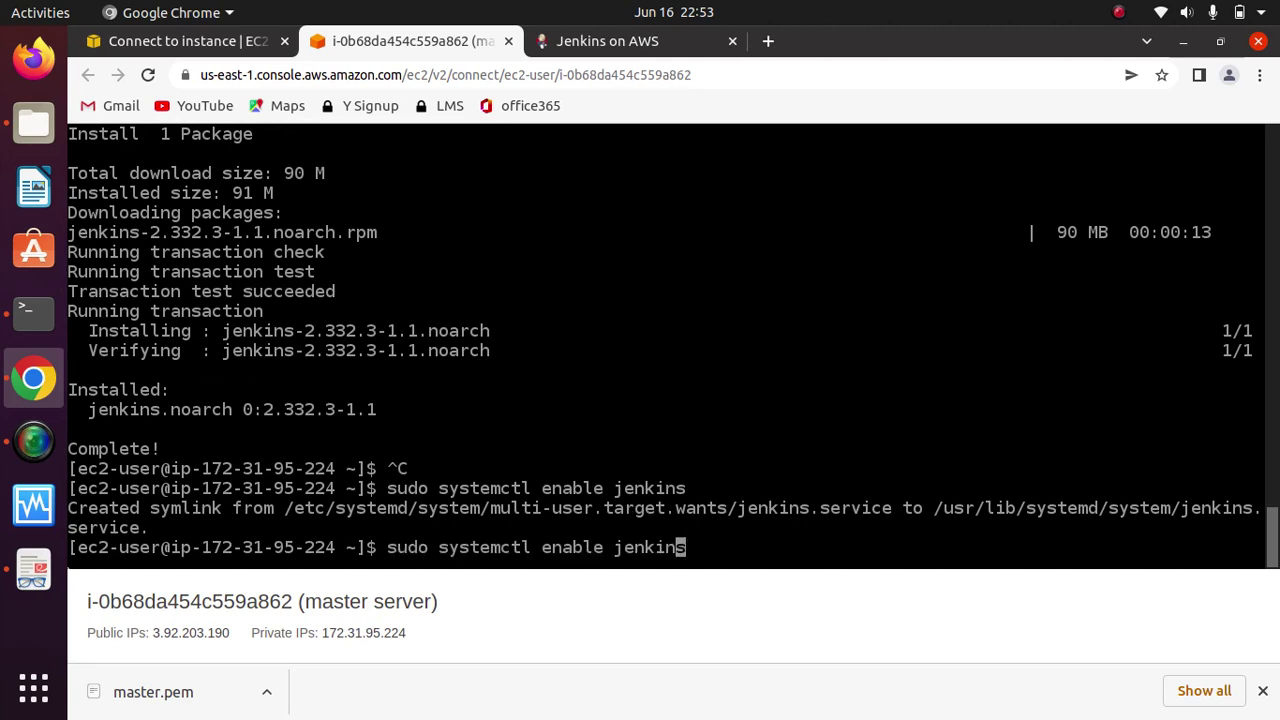
{"action": "key", "text": "Left"}
{"action": "key", "text": "Left"}
{"action": "key", "text": "Left"}
{"action": "key", "text": "Right"}
{"action": "key", "text": "Right"}
{"action": "key", "text": "Right"}
{"action": "key", "text": "Right"}
{"action": "key", "text": "Right"}
{"action": "key", "text": "Right"}
{"action": "key", "text": "Right"}
{"action": "key", "text": "BackSpace"}
{"action": "key", "text": "BackSpace"}
{"action": "key", "text": "BackSpace"}
{"action": "key", "text": "BackSpace"}
{"action": "key", "text": "BackSpace"}
{"action": "key", "text": "BackSpace"}
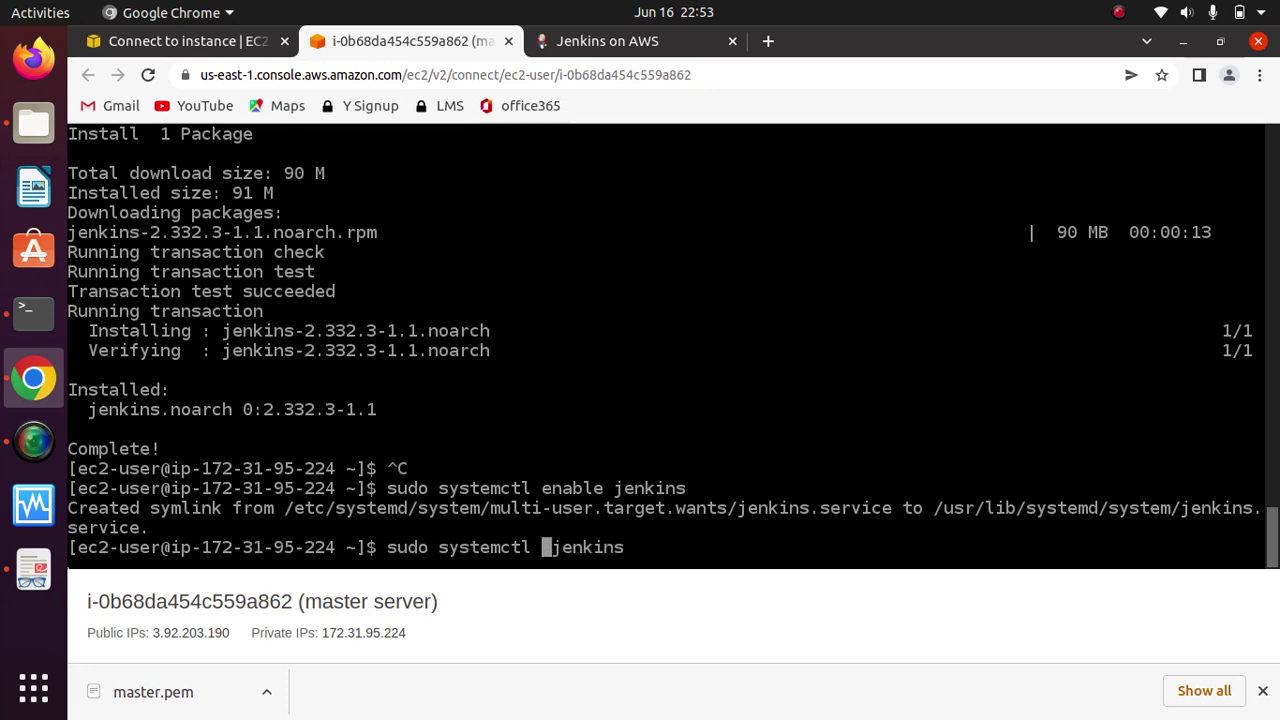
{"action": "type", "text": "start"}
{"action": "key", "text": "Return"}
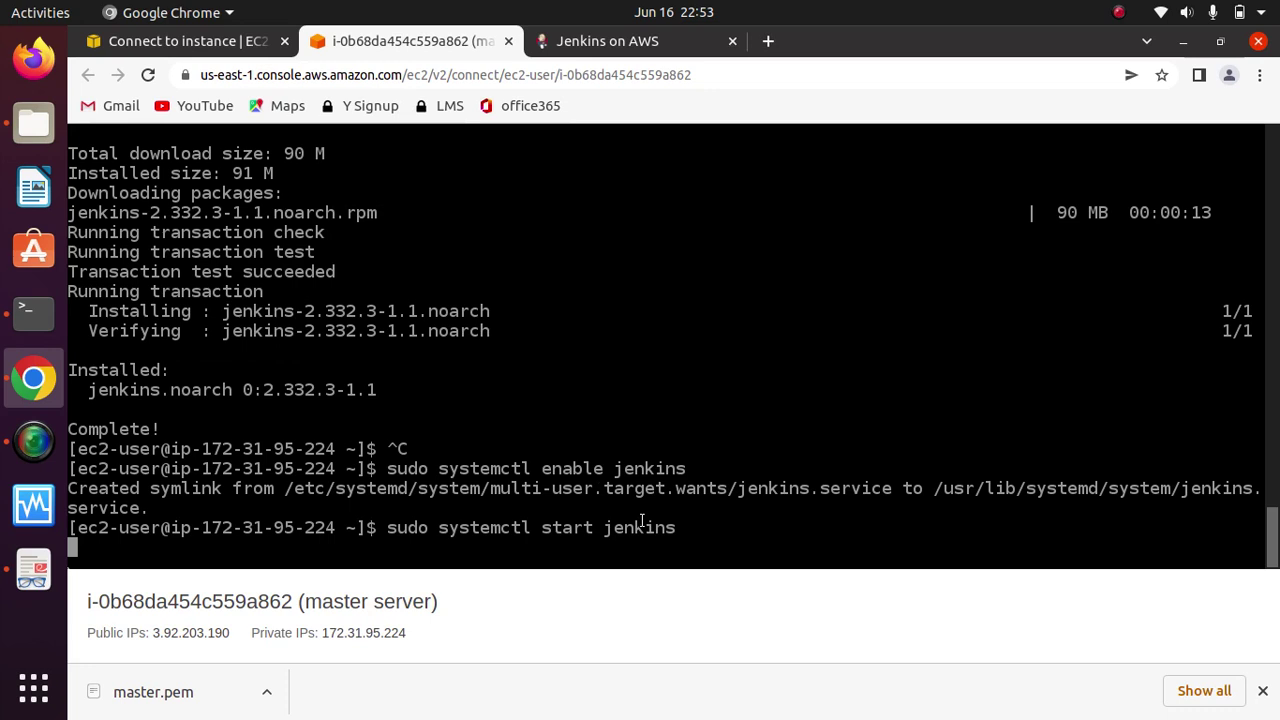
{"action": "left_click", "coordinate": [1119, 12]}
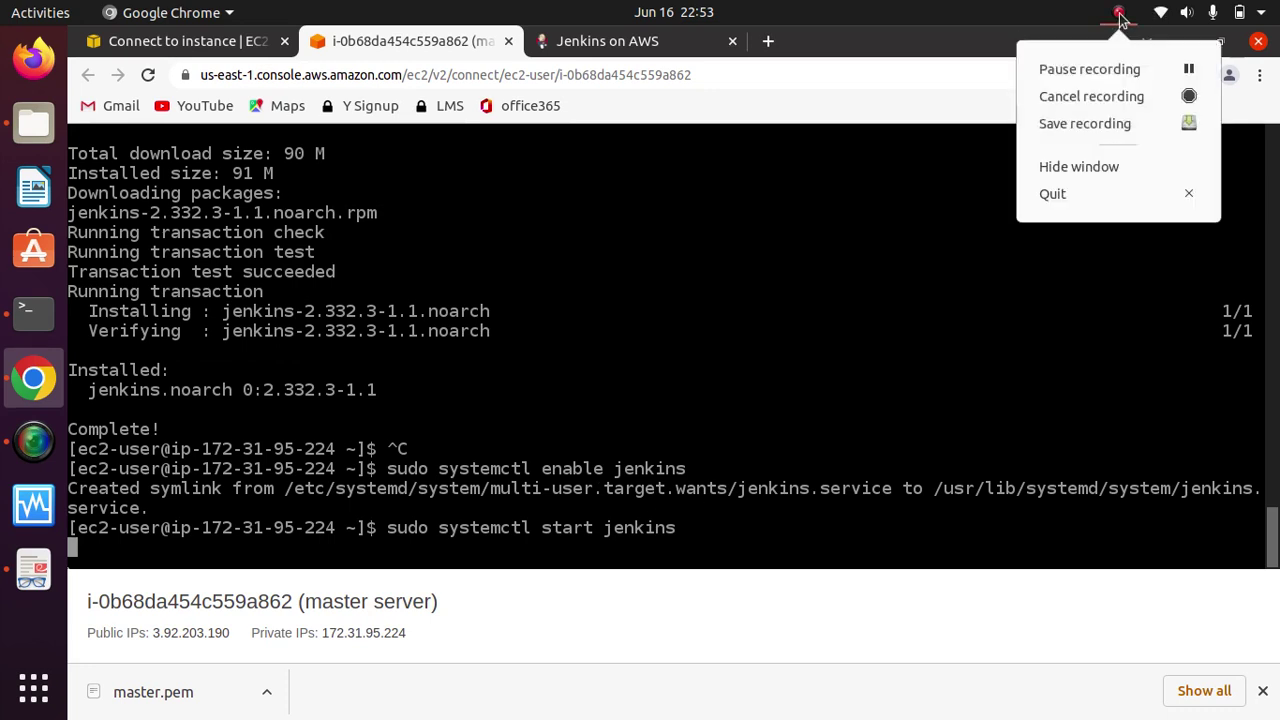
{"action": "left_click", "coordinate": [1121, 70]}
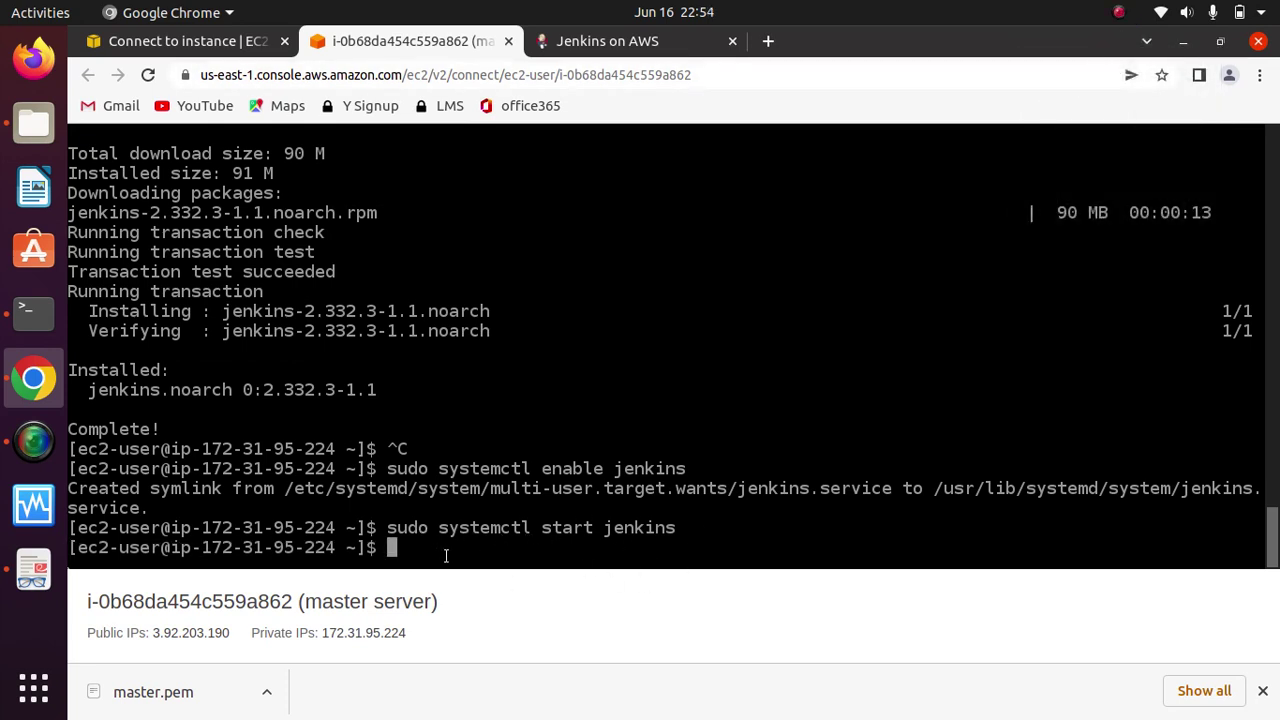
Step: Check that 'sudo systemctl status jenkins' reports active (running), then clear the terminal
{"action": "key", "text": "Up"}
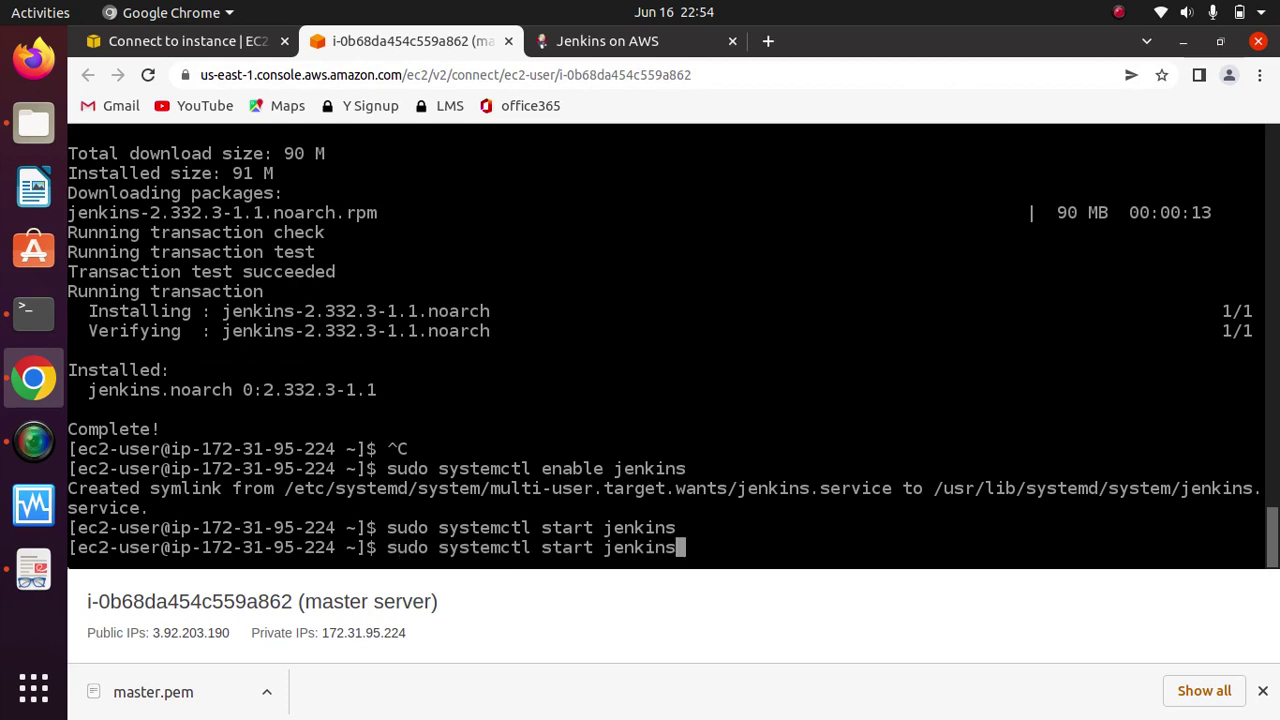
{"action": "key", "text": "Left"}
{"action": "key", "text": "Left"}
{"action": "key", "text": "Left"}
{"action": "key", "text": "Left"}
{"action": "key", "text": "Left"}
{"action": "key", "text": "Left"}
{"action": "key", "text": "Left"}
{"action": "key", "text": "Left"}
{"action": "key", "text": "BackSpace"}
{"action": "key", "text": "BackSpace"}
{"action": "key", "text": "BackSpace"}
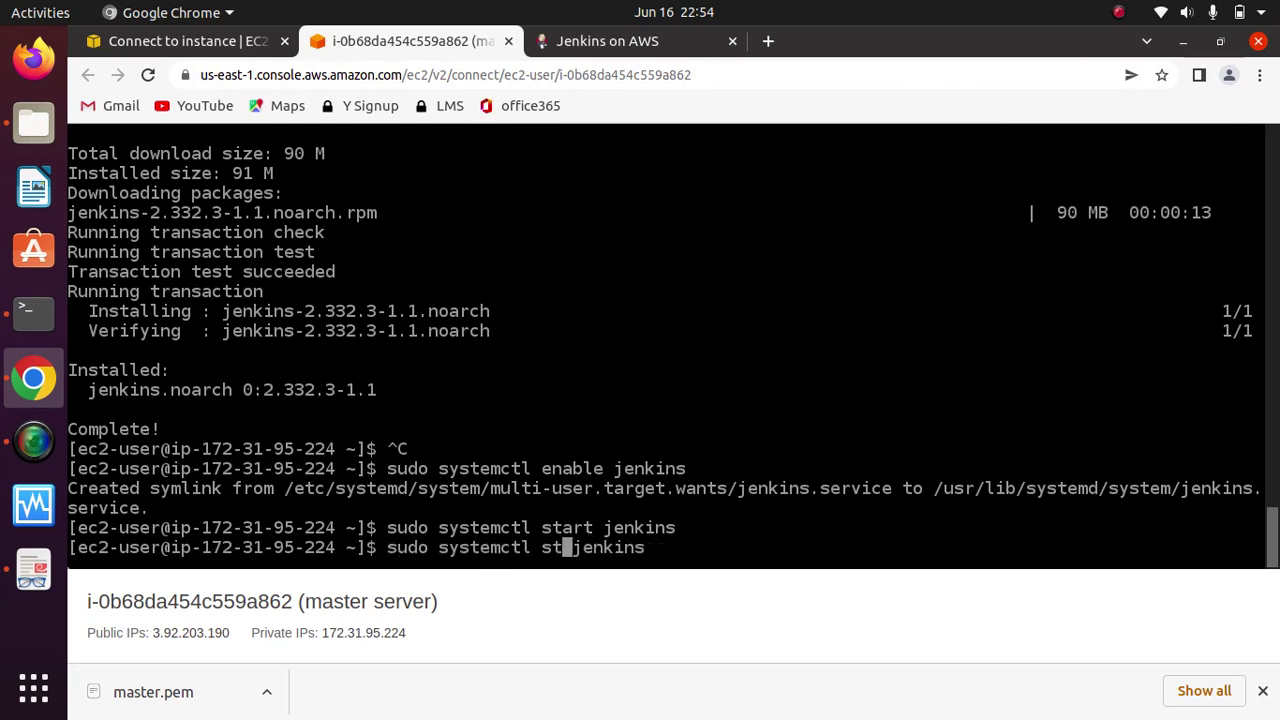
{"action": "type", "text": "atus"}
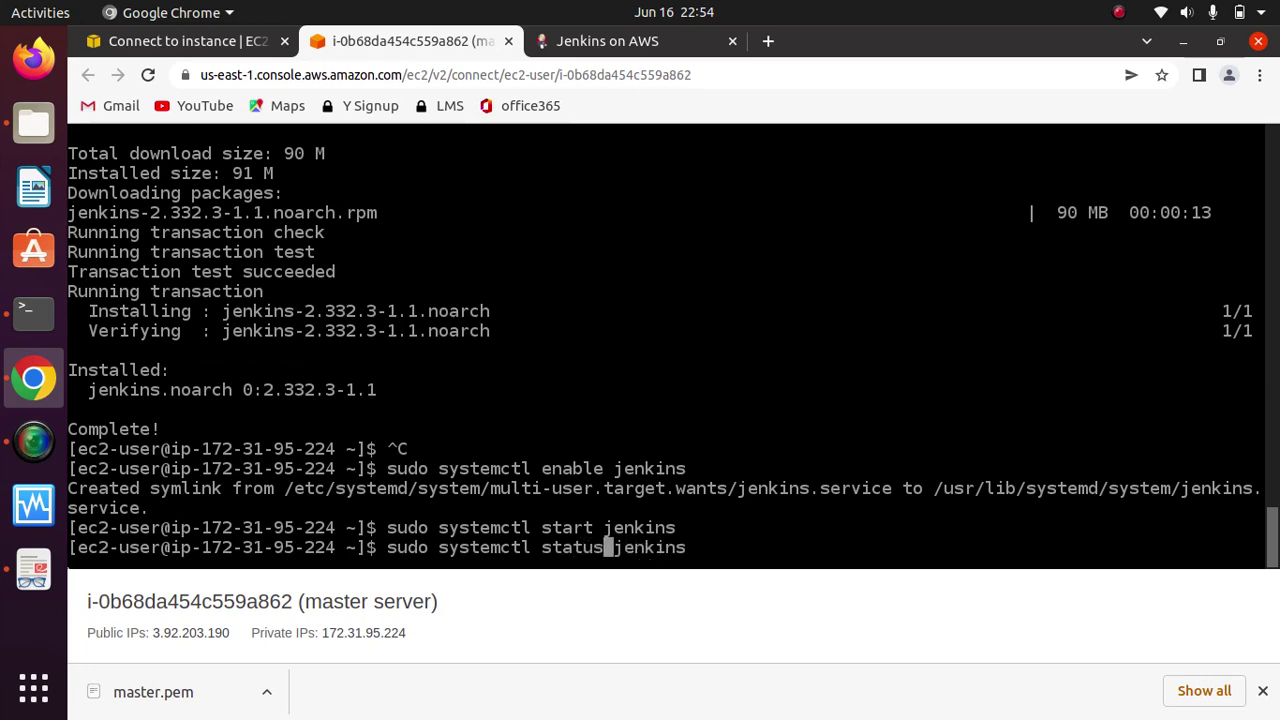
{"action": "key", "text": "Return"}
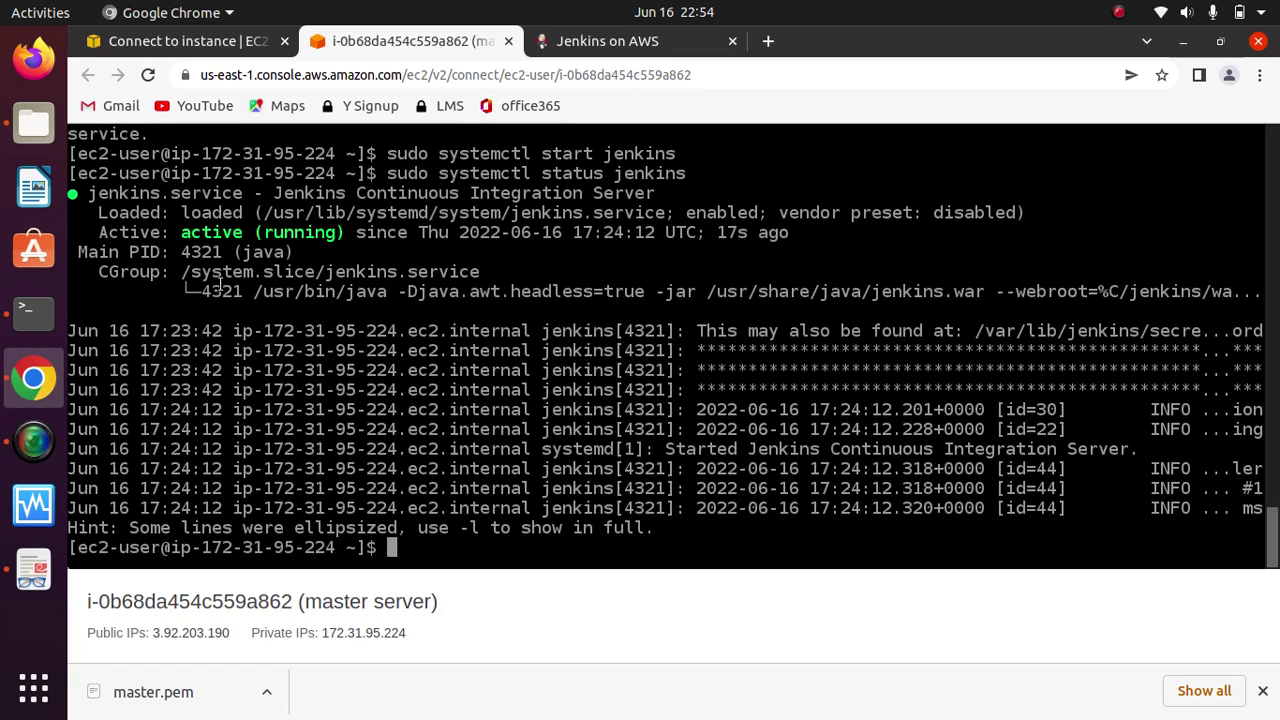
{"action": "left_click_drag", "start_coordinate": [347, 234], "coordinate": [180, 232]}
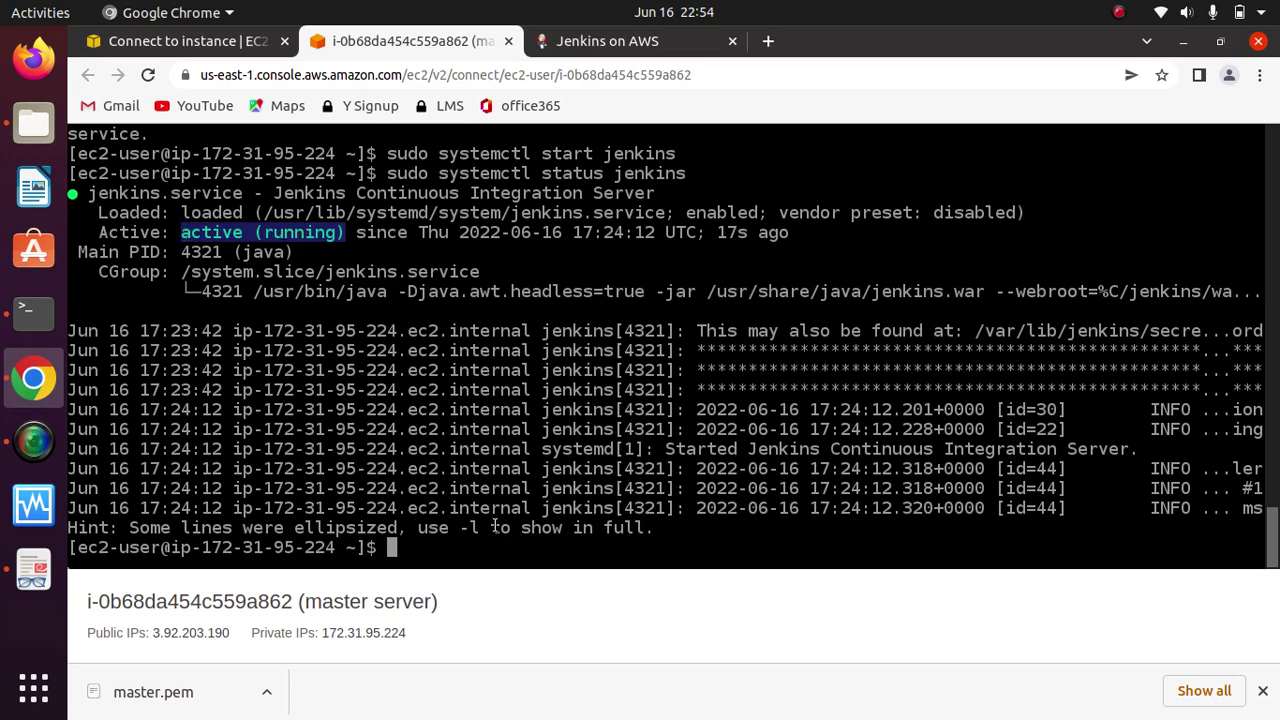
{"action": "type", "text": "clear"}
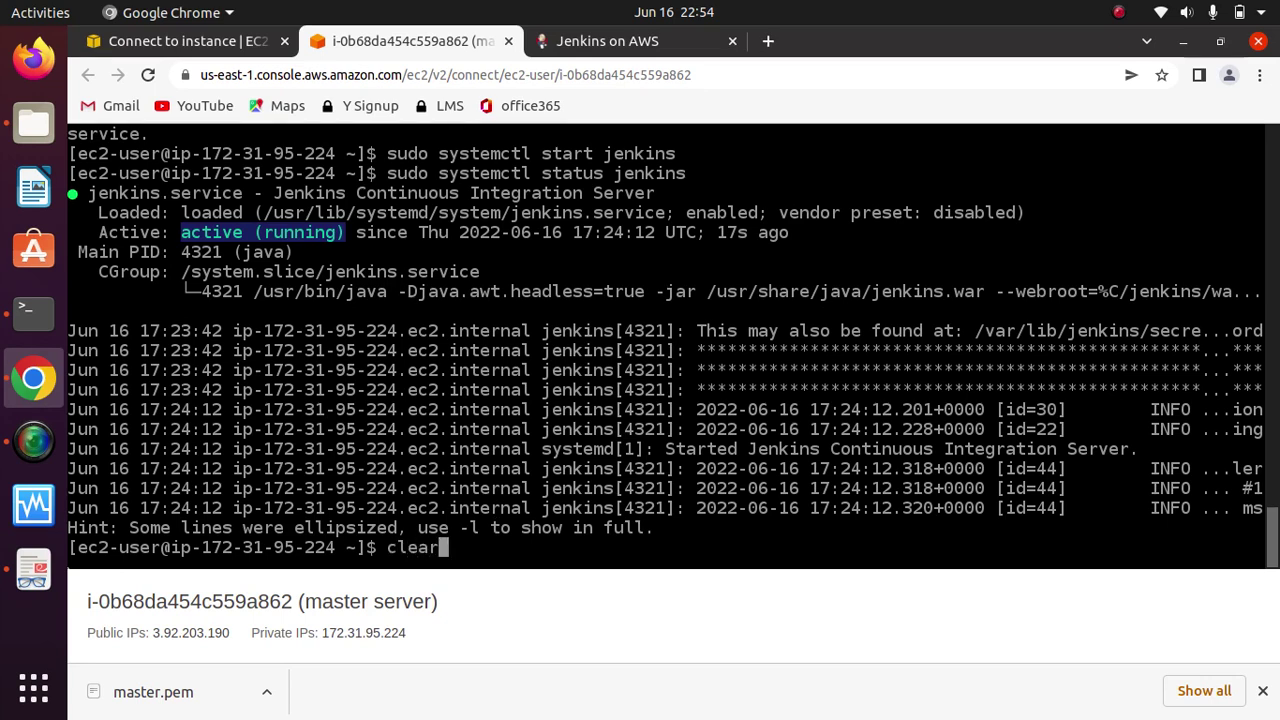
{"action": "key", "text": "Return"}
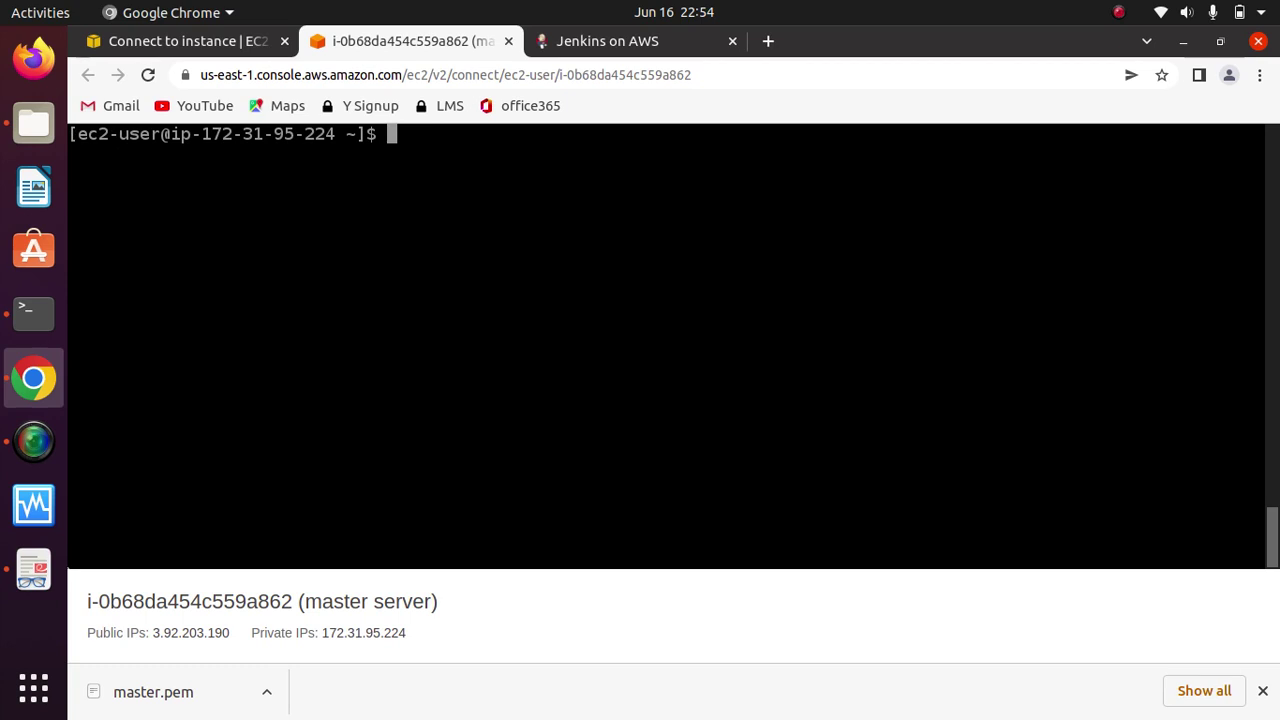
Step: Scroll the Jenkins on AWS tutorial to Configure Jenkins, then return to Connect to instance
{"action": "left_click", "coordinate": [622, 45]}
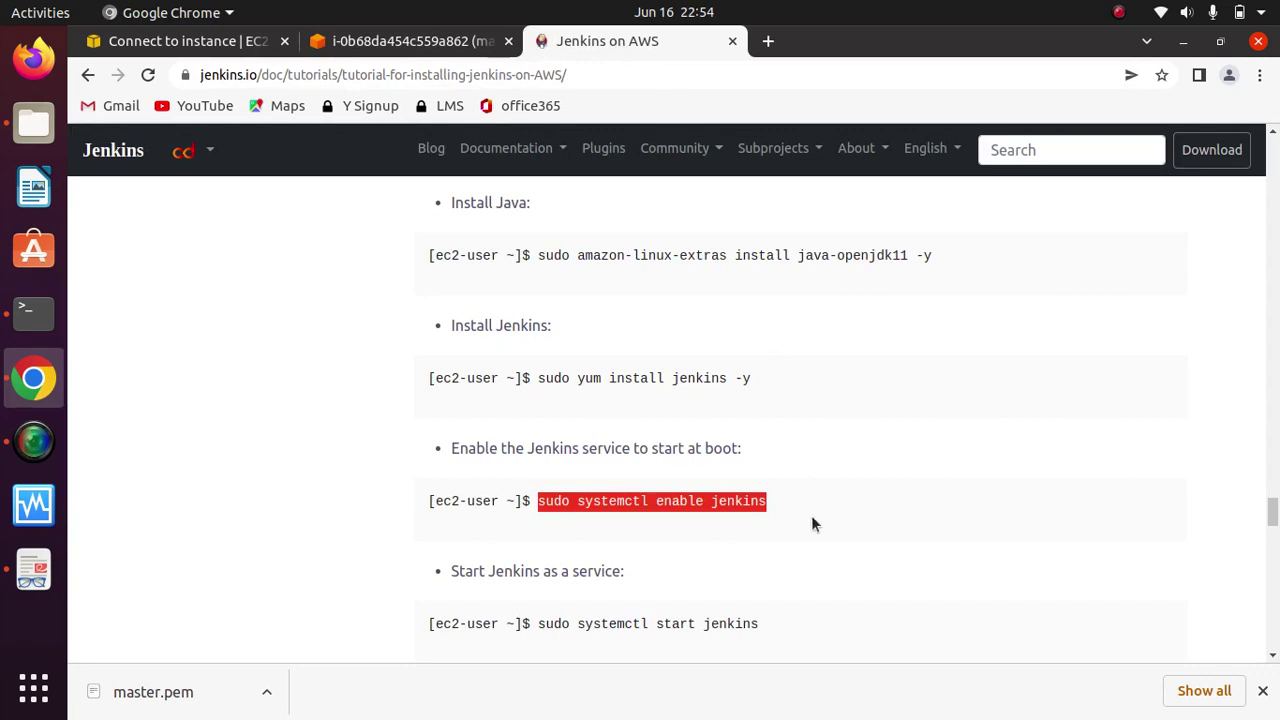
{"action": "left_click", "coordinate": [924, 517]}
{"action": "scroll", "coordinate": [924, 517], "scroll_direction": "down", "scroll_amount": 5}
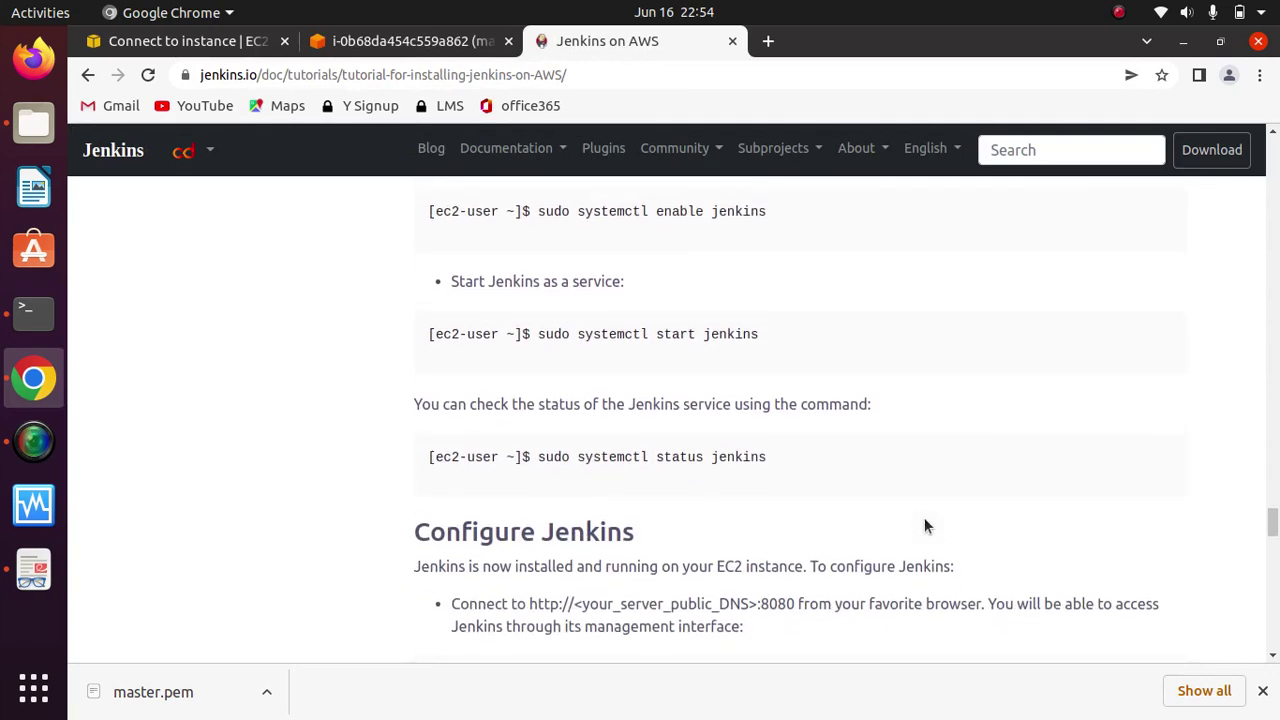
{"action": "scroll", "coordinate": [924, 527], "scroll_direction": "down", "scroll_amount": 5}
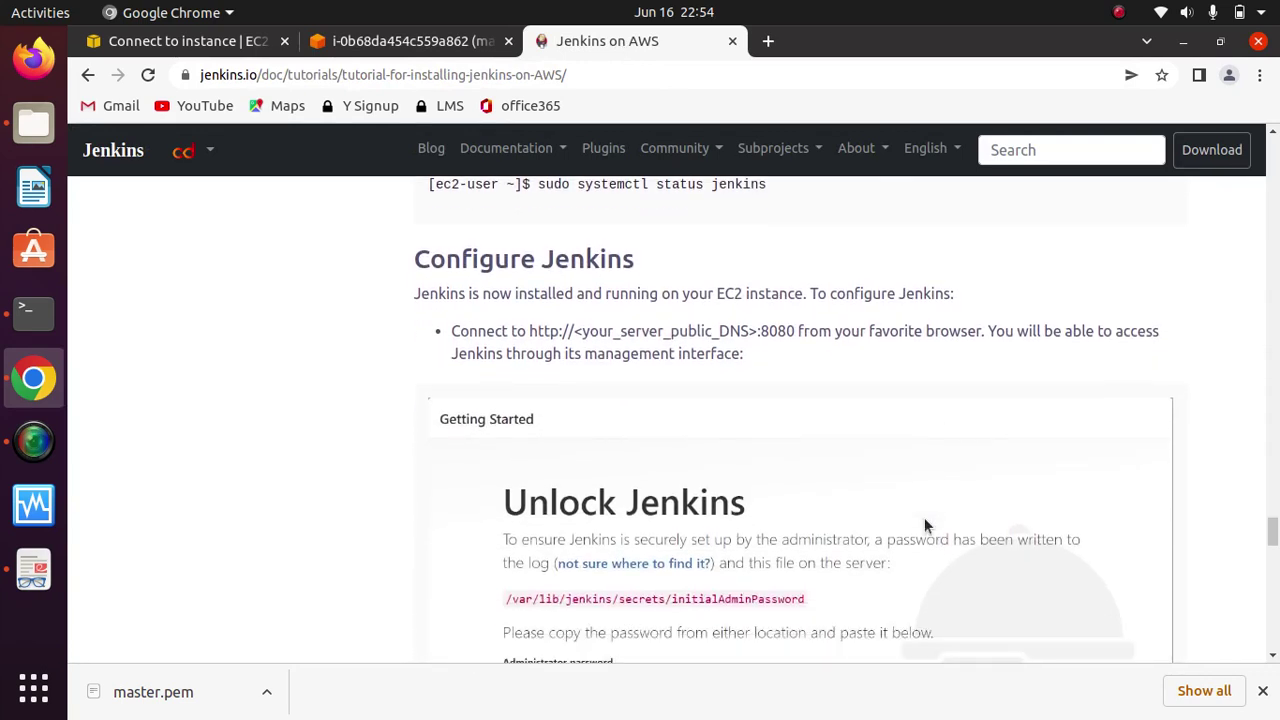
{"action": "left_click", "coordinate": [392, 44]}
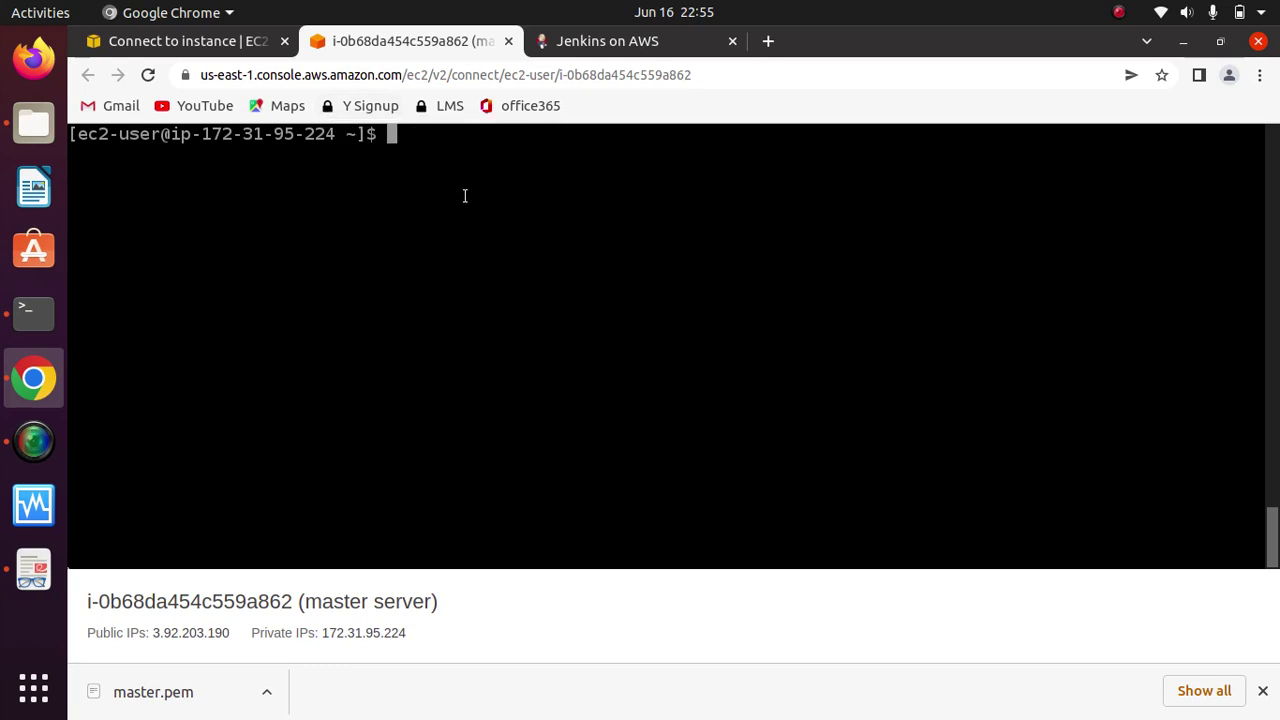
{"action": "left_click", "coordinate": [200, 42]}
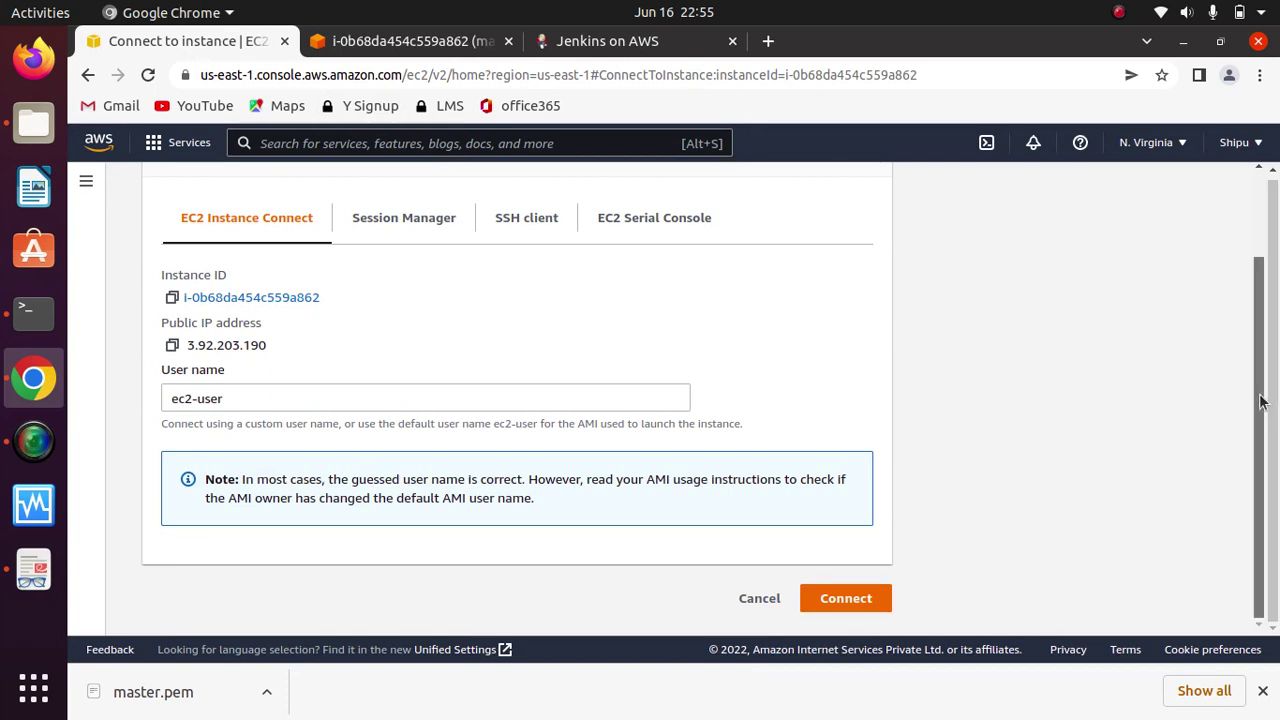
Step: Copy the master instance's Public IPv4 DNS from its details page and open a new tab
{"action": "scroll", "coordinate": [1260, 400], "scroll_direction": "up", "scroll_amount": 2}
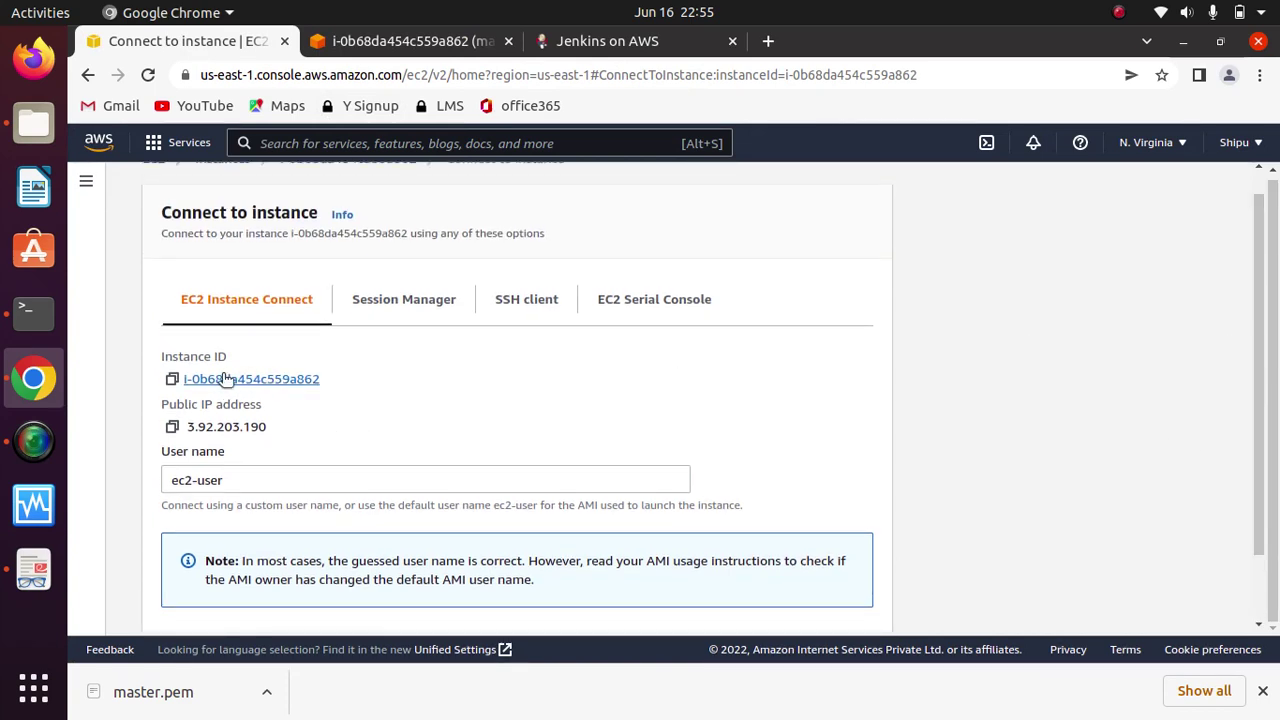
{"action": "left_click", "coordinate": [281, 379]}
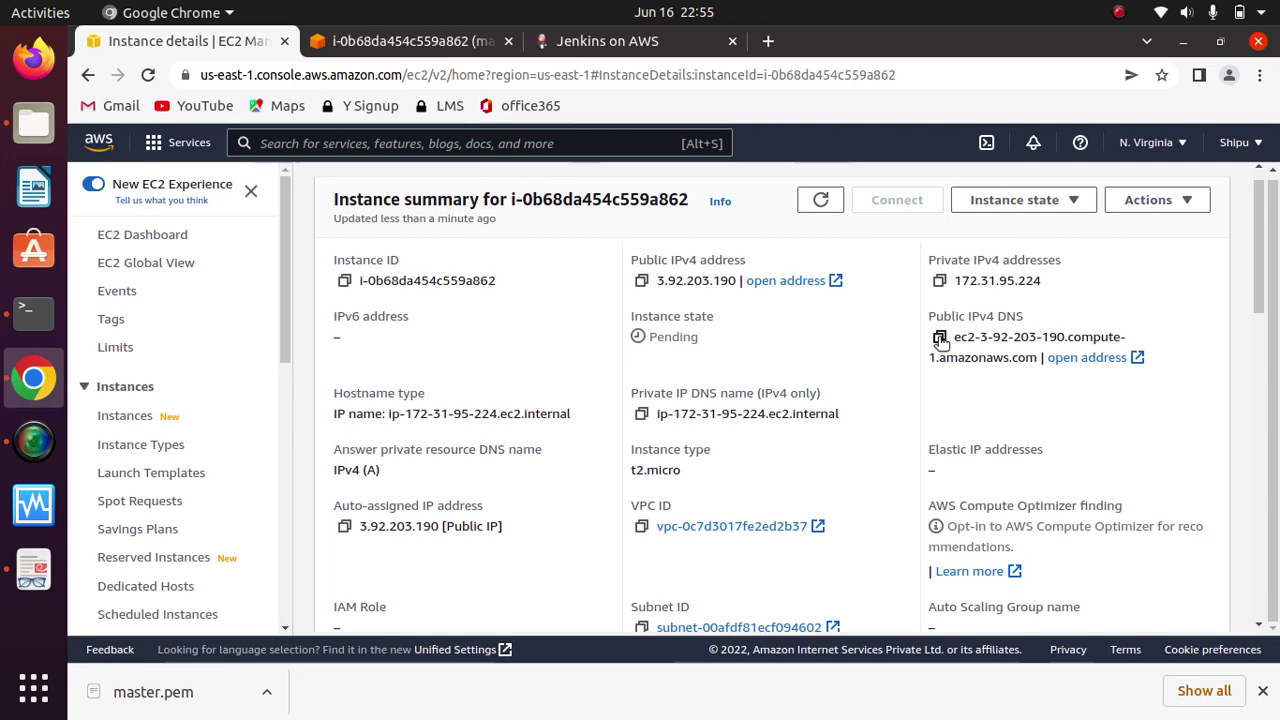
{"action": "left_click", "coordinate": [939, 337]}
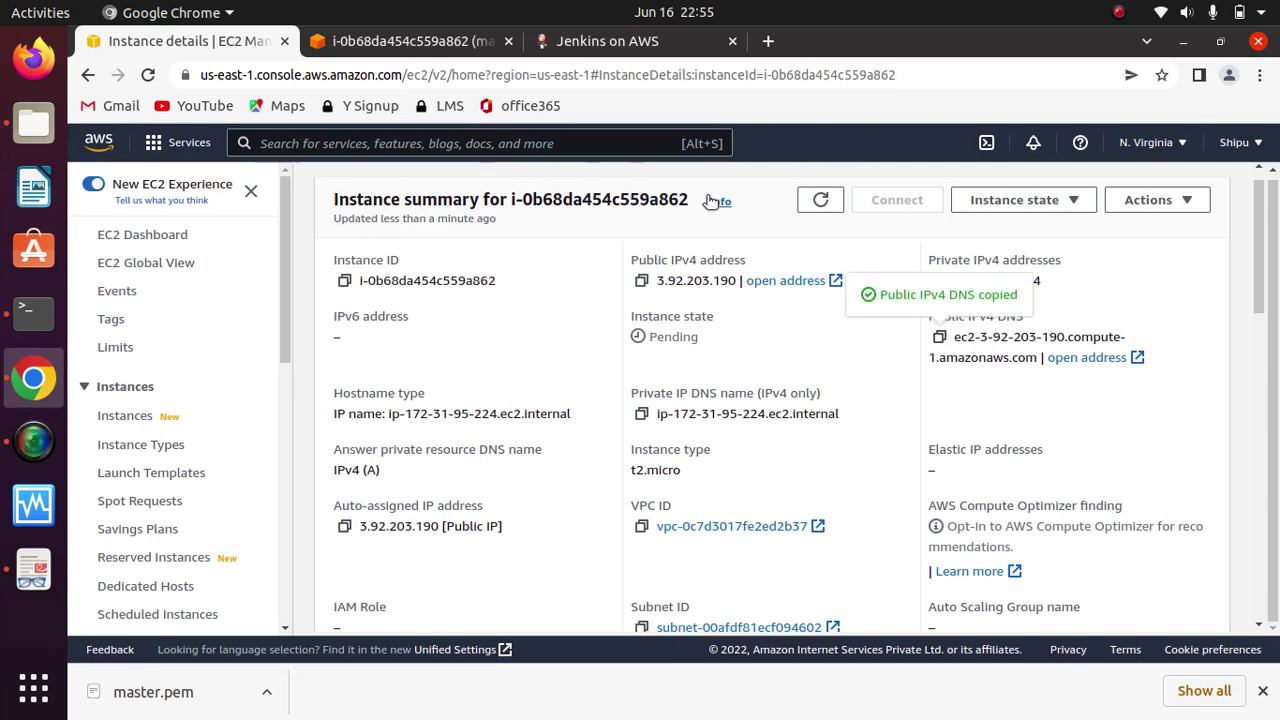
{"action": "left_click", "coordinate": [768, 41]}
{"action": "left_click", "coordinate": [636, 75]}
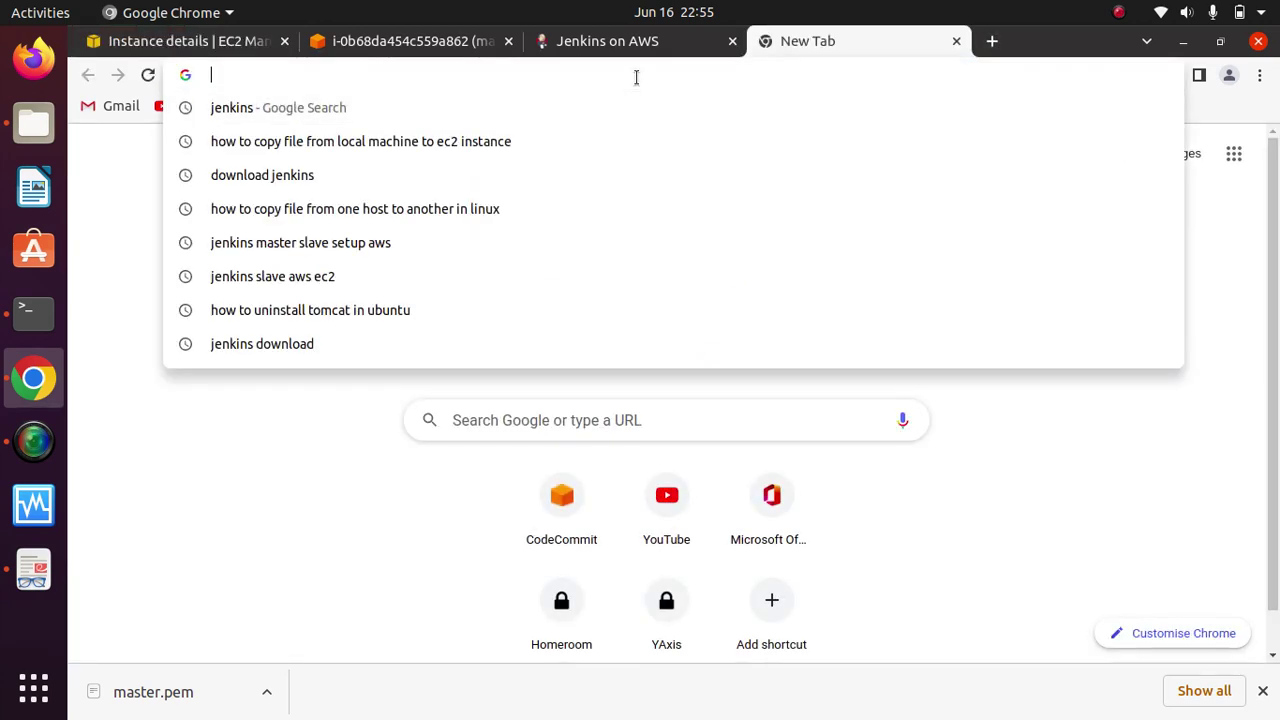
{"action": "type", "text": "http"}
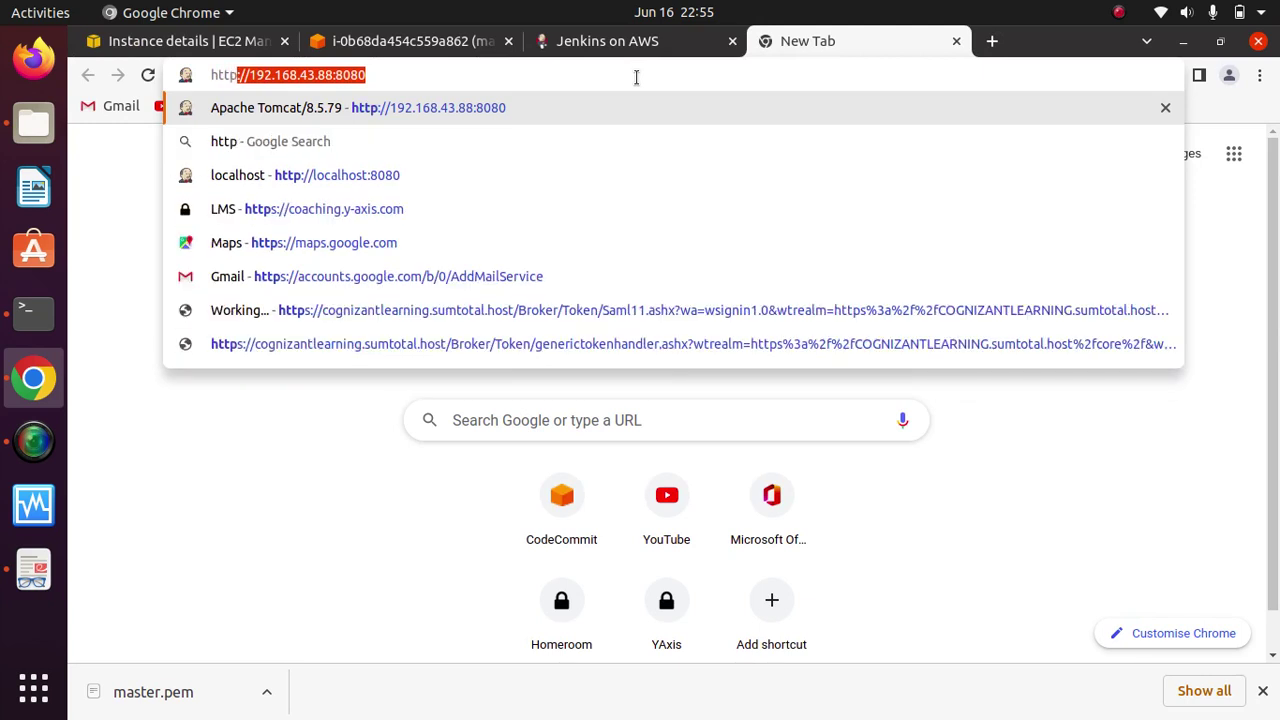
{"action": "type", "text": "://"}
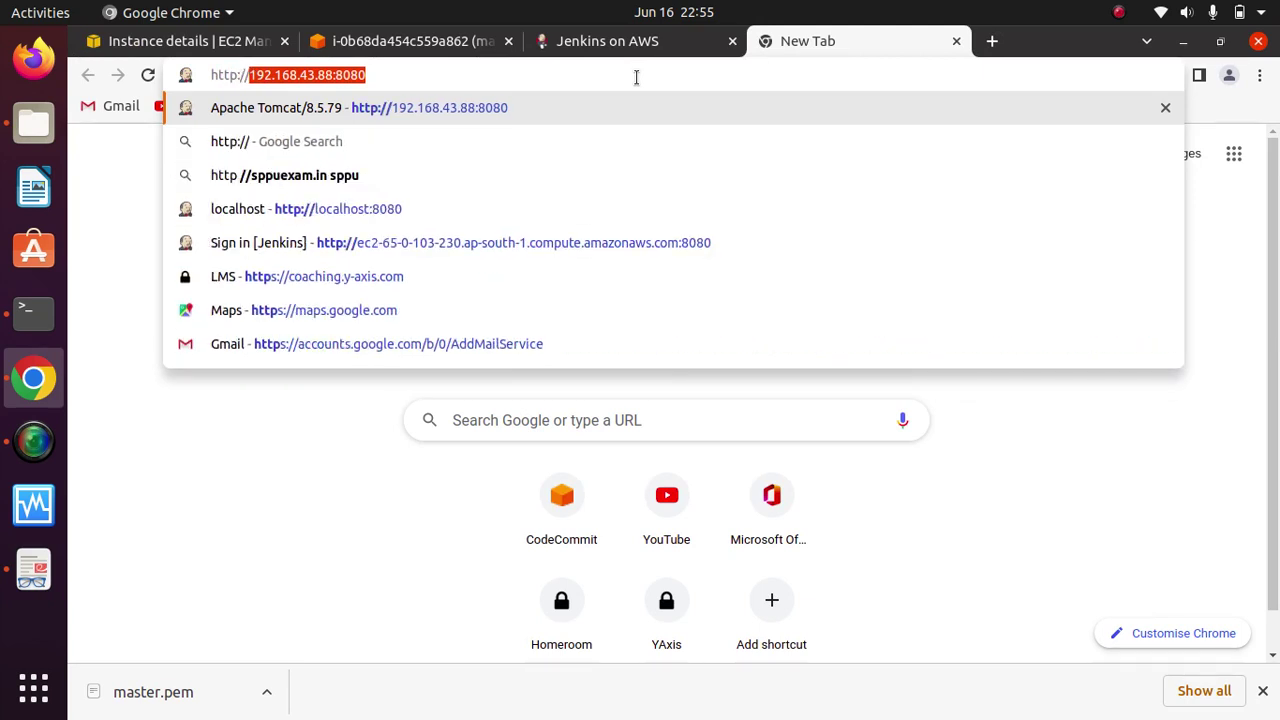
{"action": "key", "text": "ctrl+v"}
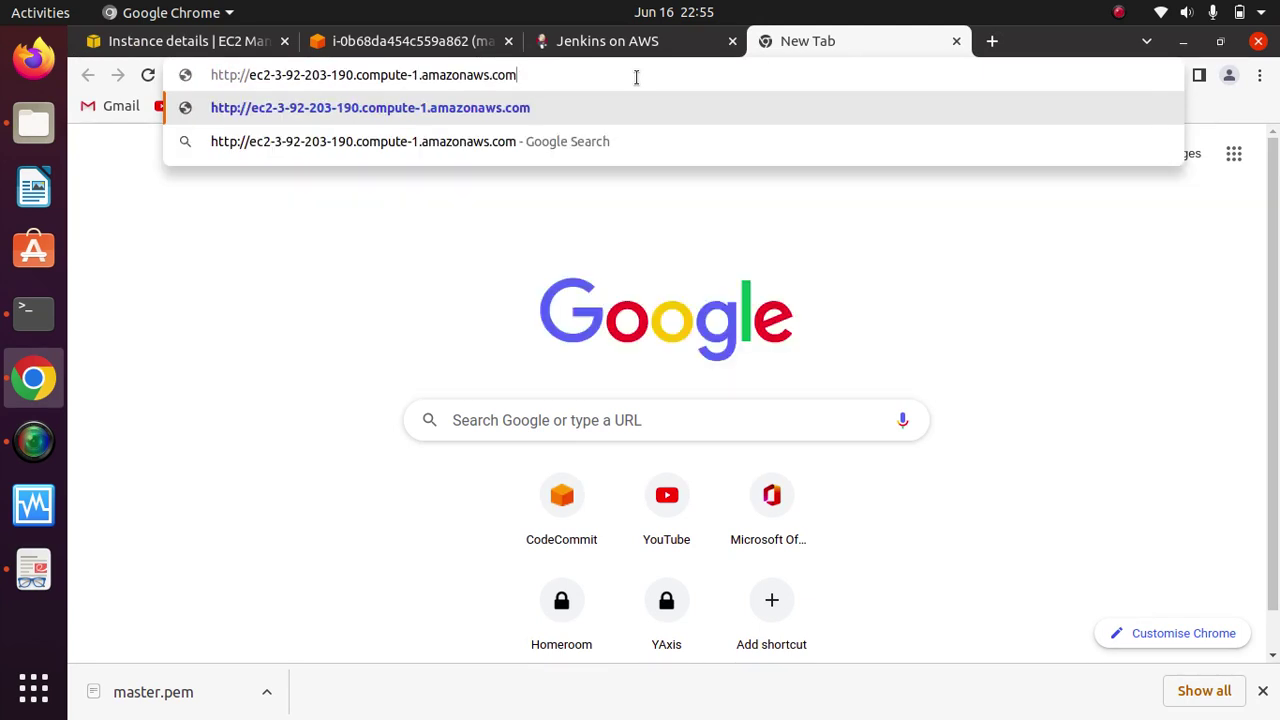
{"action": "type", "text": ":8080"}
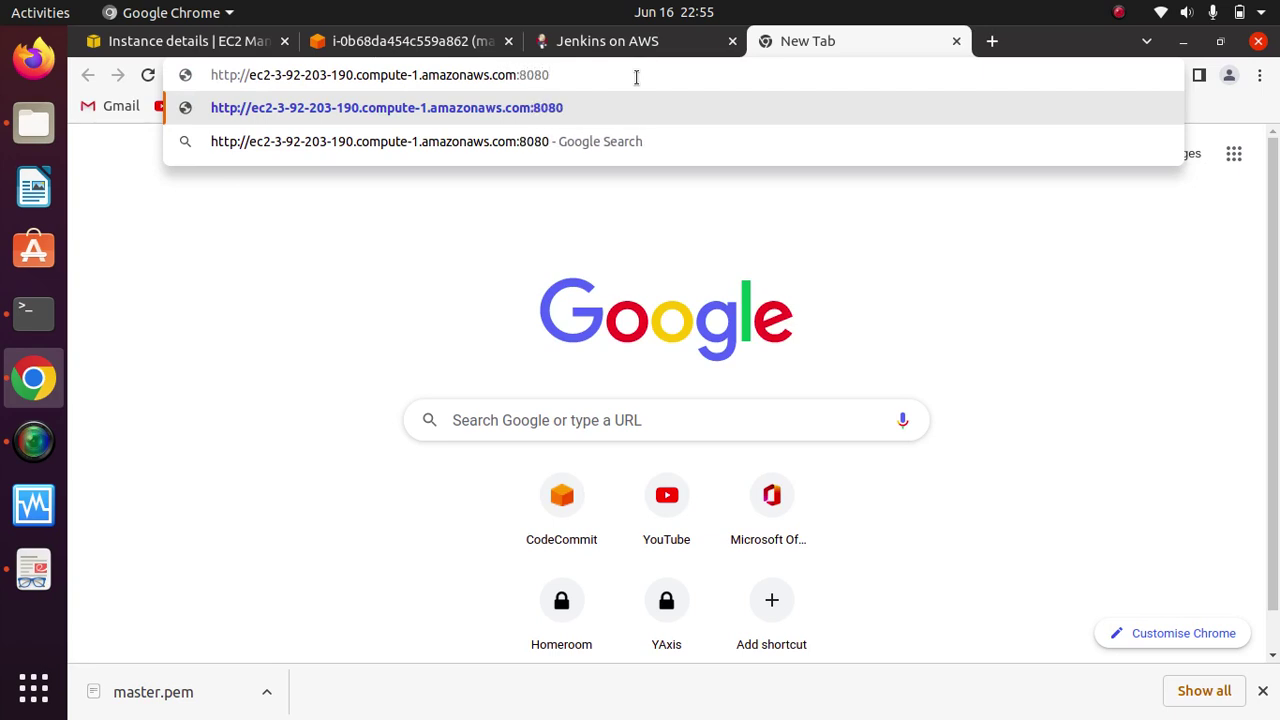
{"action": "key", "text": "Return"}
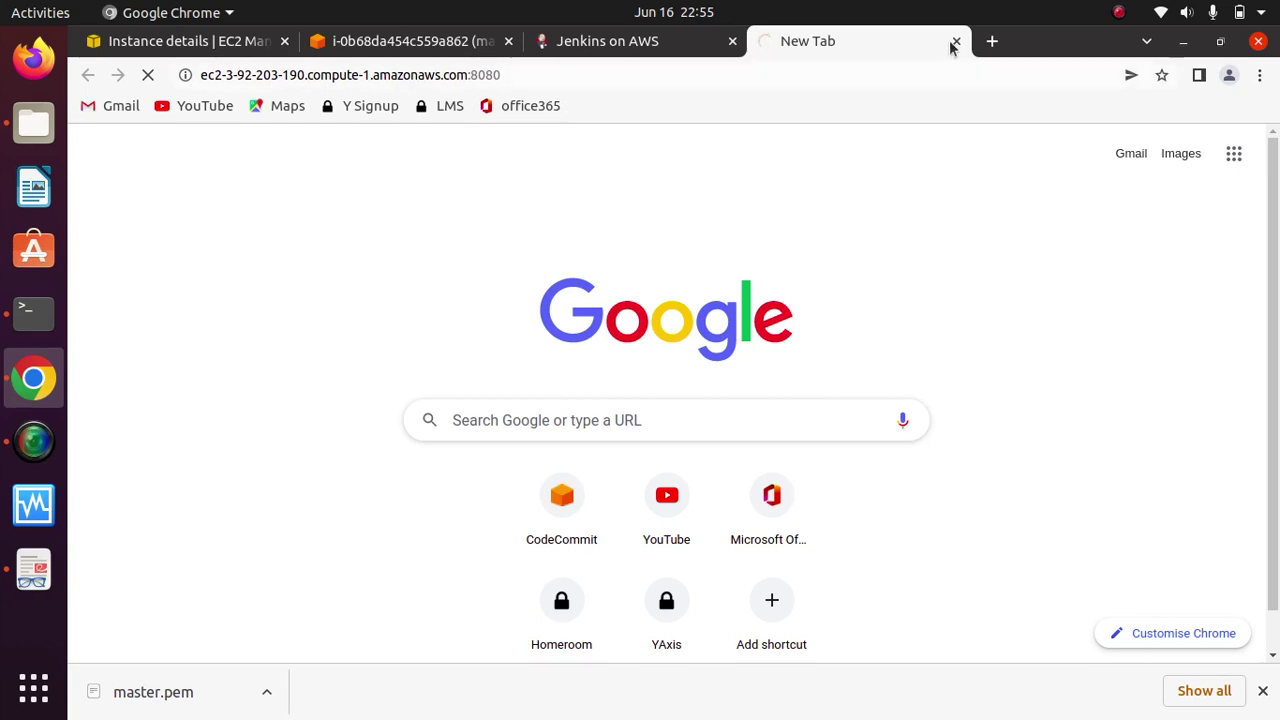
{"action": "left_click", "coordinate": [196, 46]}
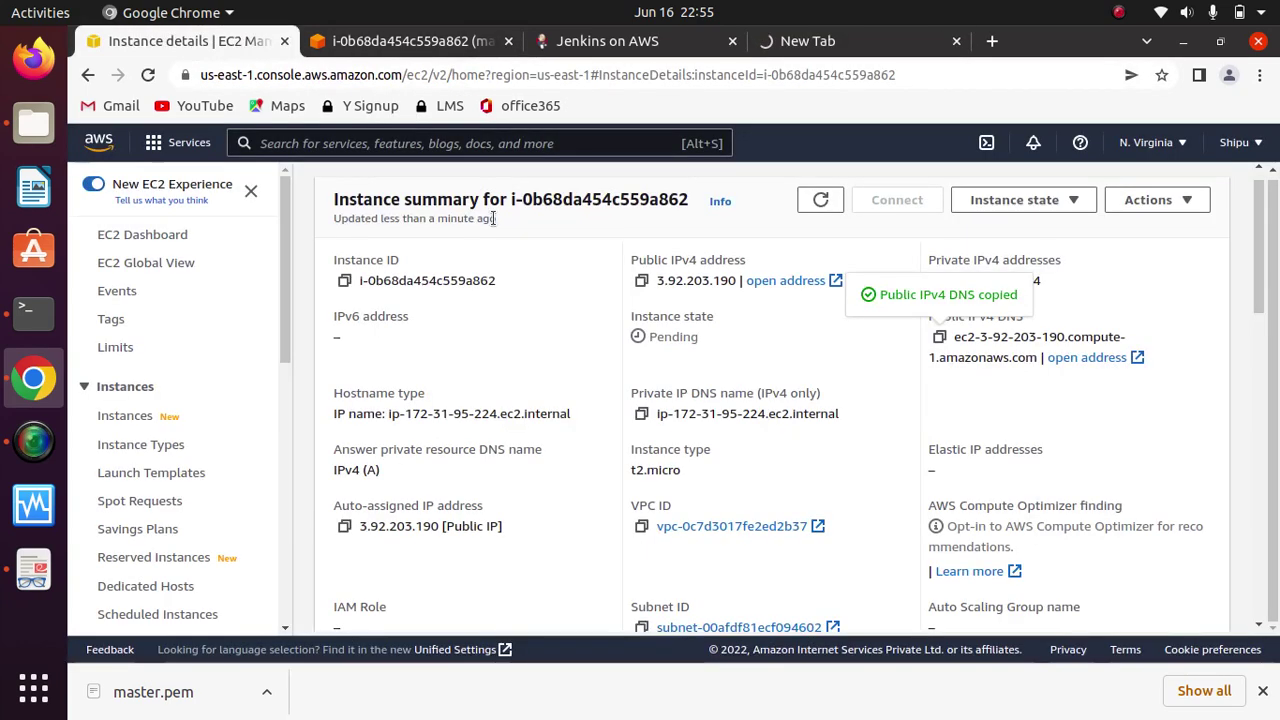
Step: Open the launch-wizard-4 security group's inbound rules for editing from the instance's Security tab
{"action": "left_click_drag", "start_coordinate": [1257, 271], "coordinate": [1247, 382]}
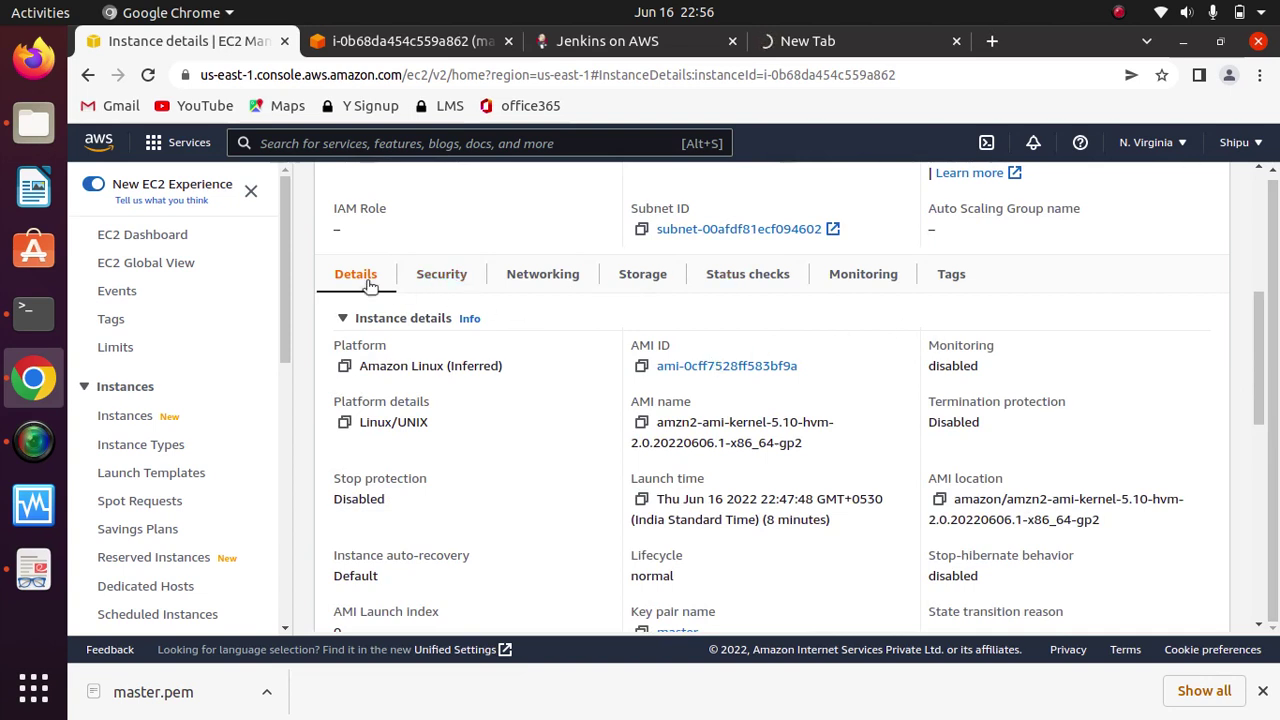
{"action": "left_click", "coordinate": [463, 274]}
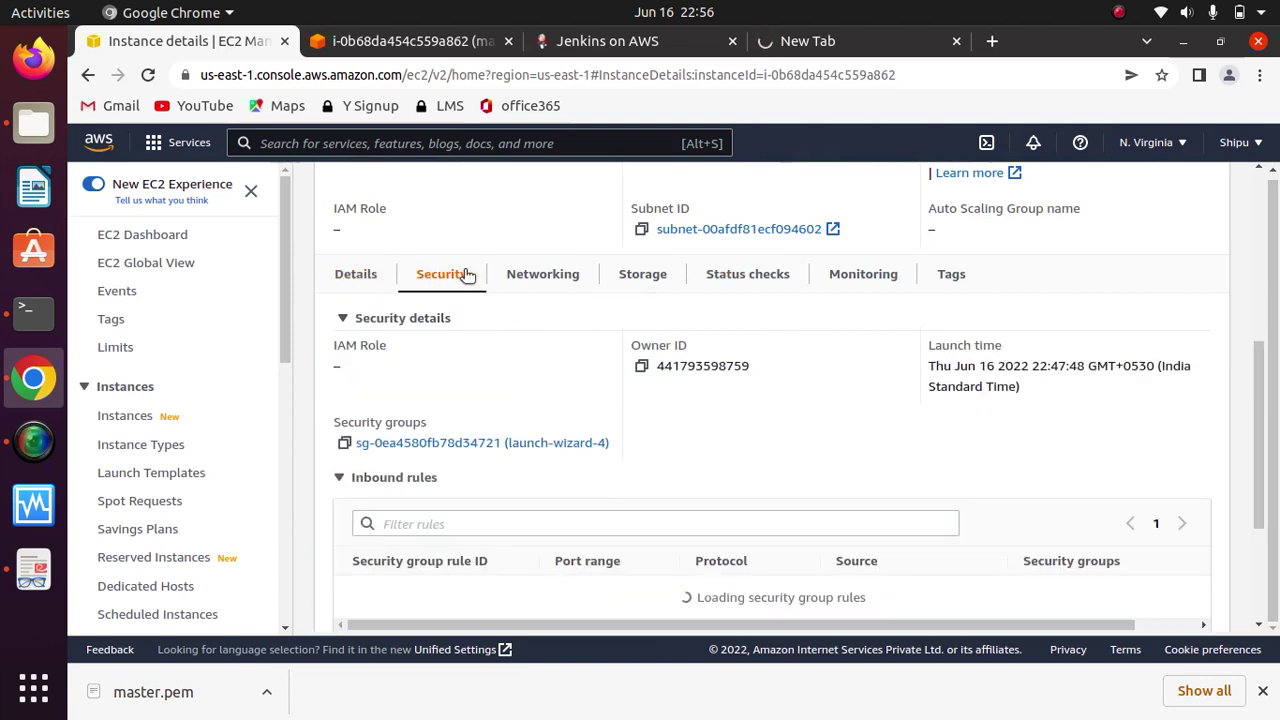
{"action": "left_click", "coordinate": [502, 442]}
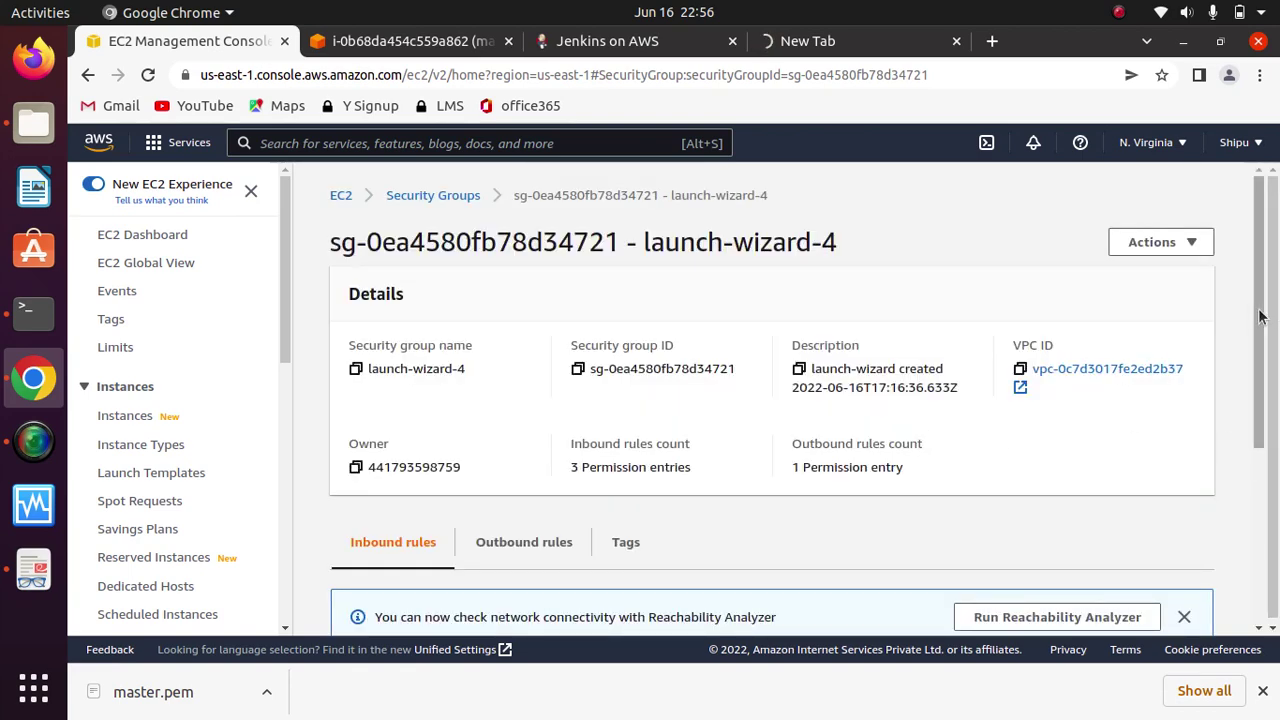
{"action": "scroll", "coordinate": [1248, 530], "scroll_direction": "down", "scroll_amount": 3}
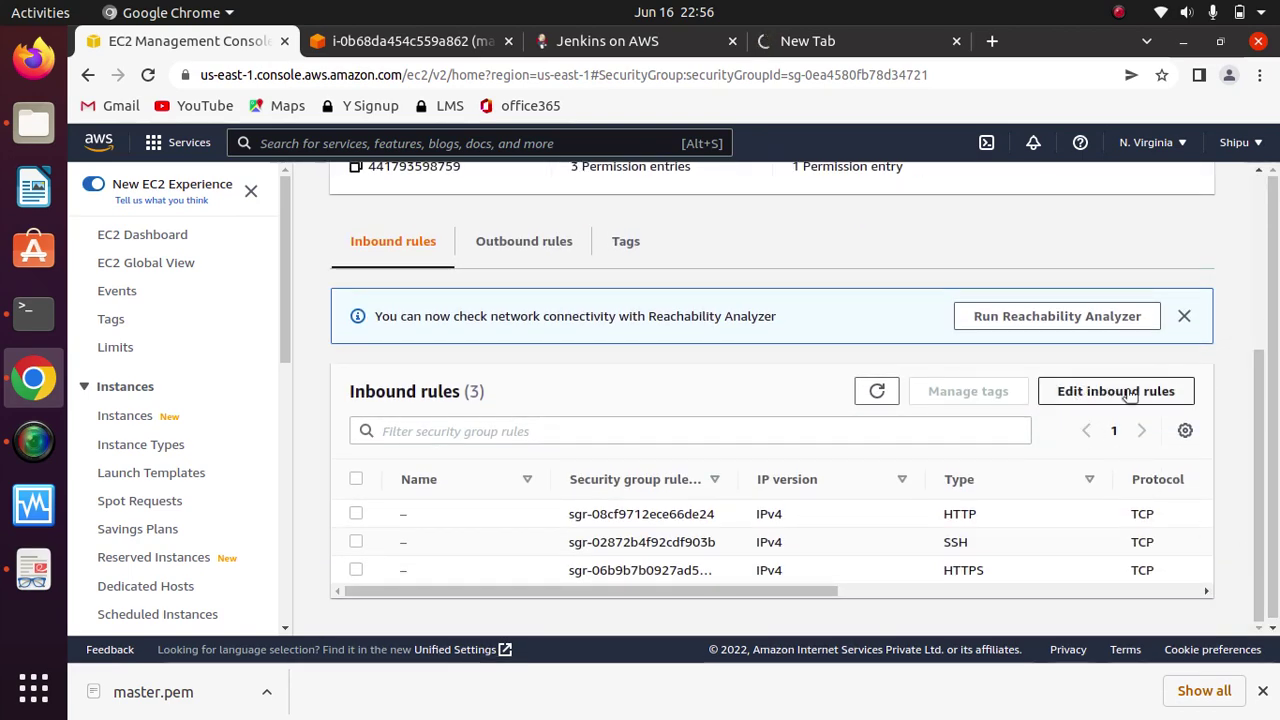
{"action": "left_click", "coordinate": [1141, 395]}
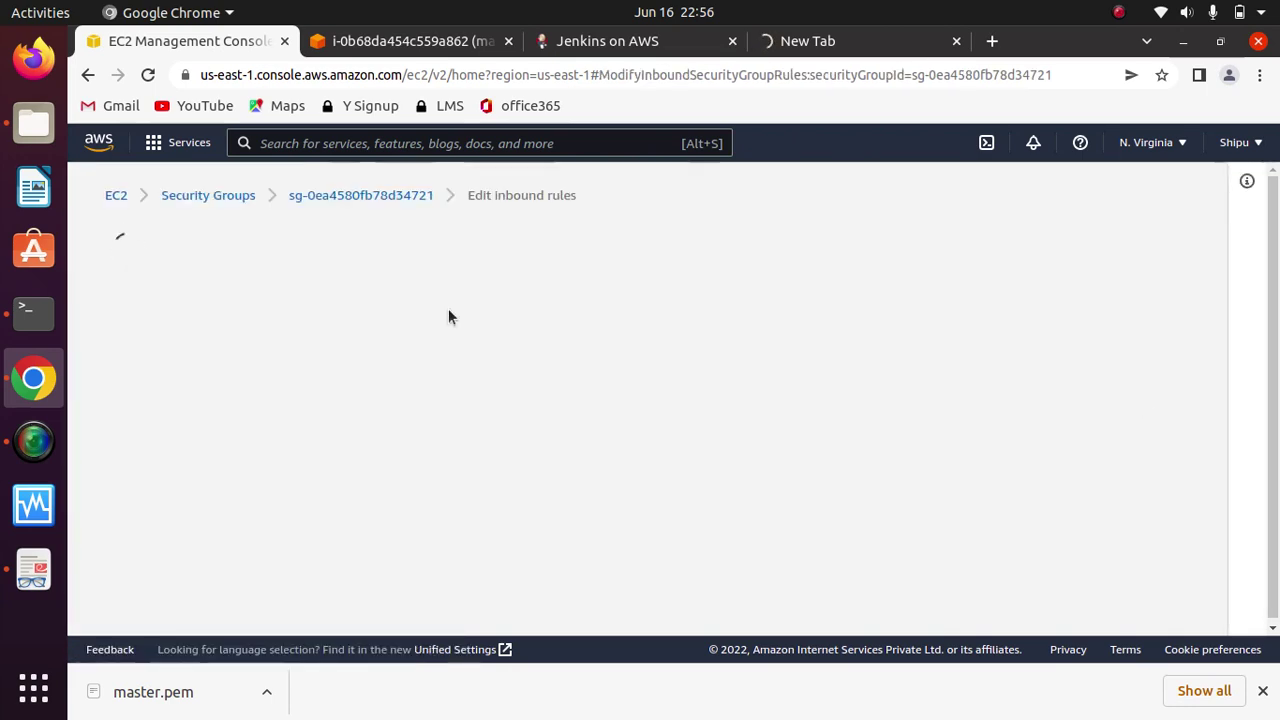
Step: Add and save a Custom TCP inbound rule on port 8080 from Anywhere-IPv4 (0.0.0.0/0)
{"action": "scroll", "coordinate": [1206, 521], "scroll_direction": "down", "scroll_amount": 3}
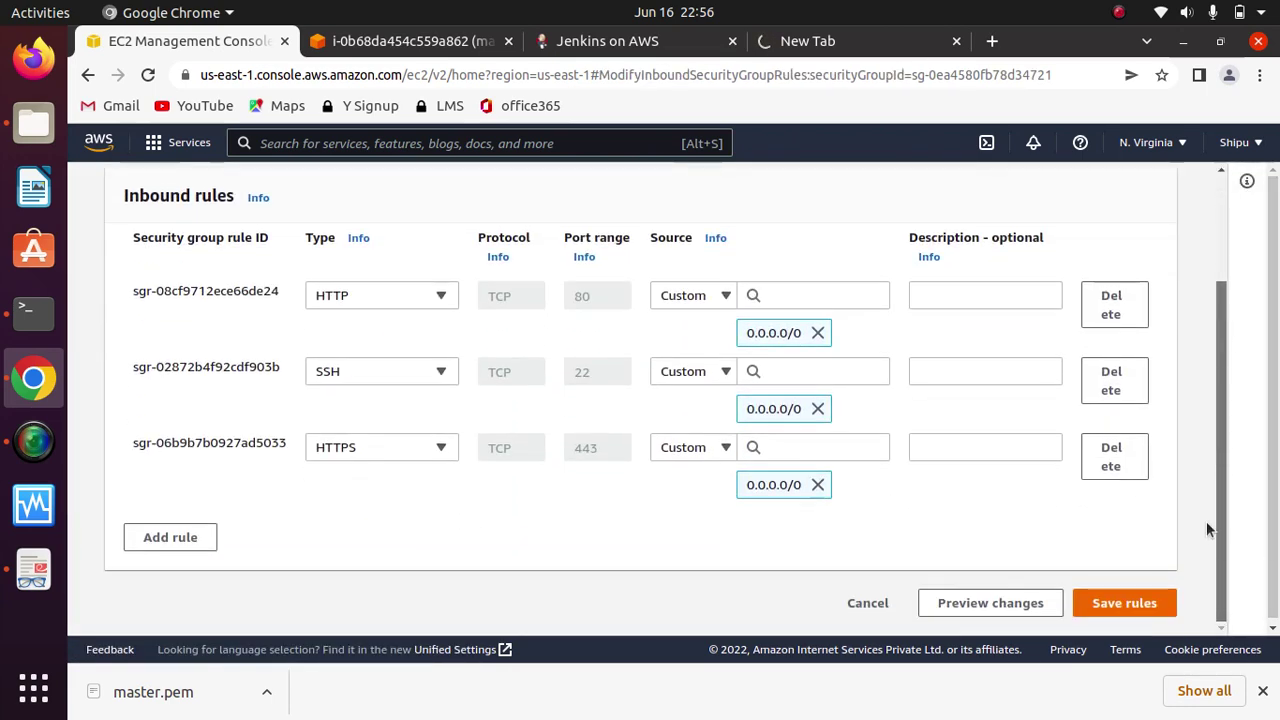
{"action": "left_click", "coordinate": [170, 522]}
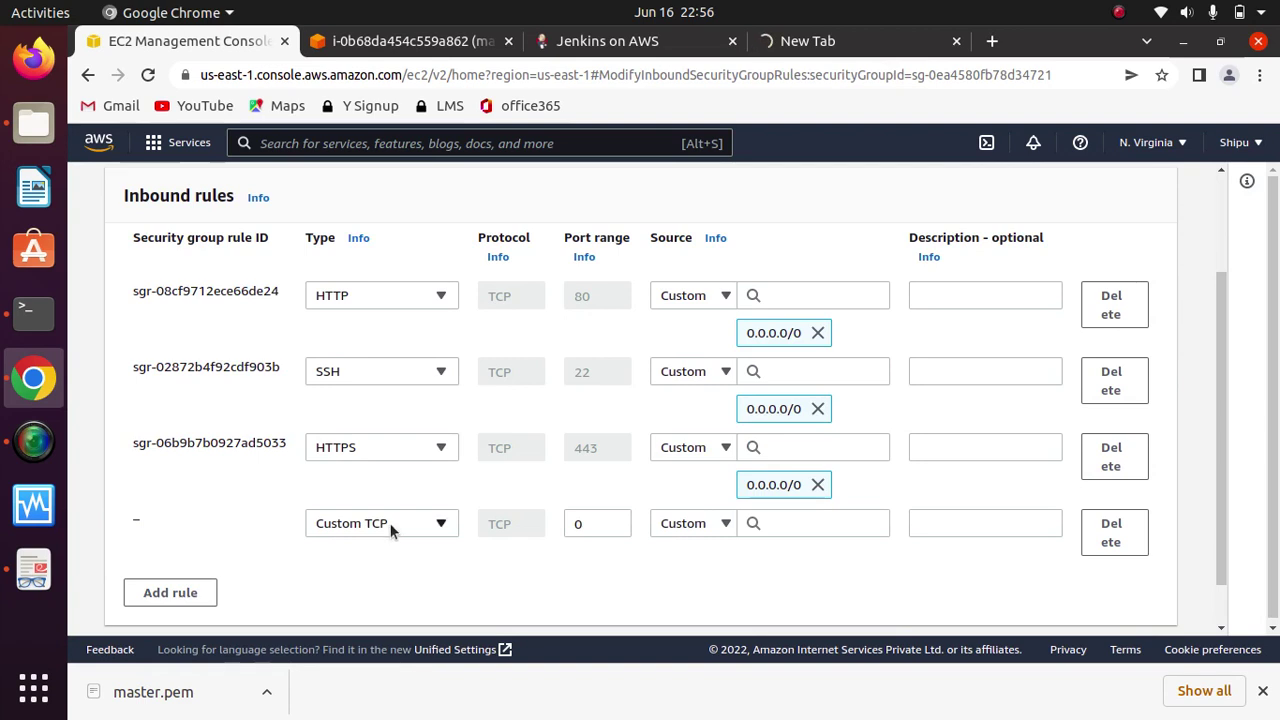
{"action": "left_click", "coordinate": [598, 522]}
{"action": "key", "text": "BackSpace"}
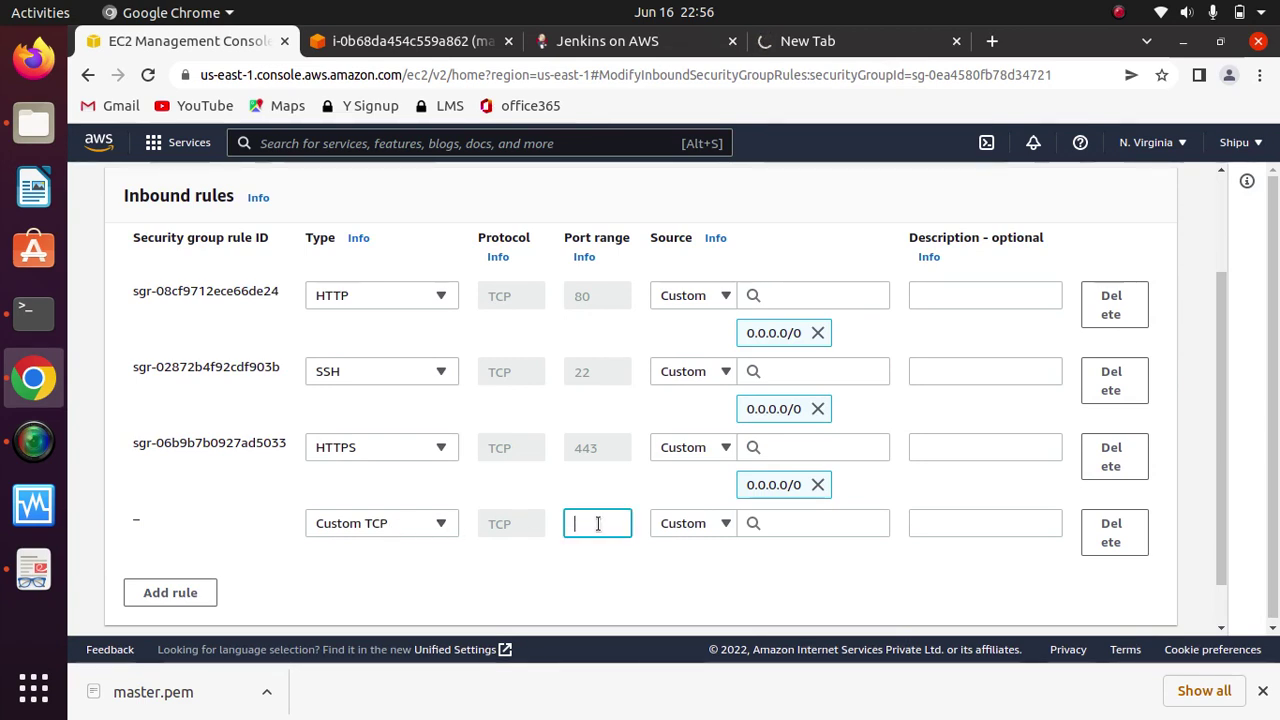
{"action": "type", "text": "8080"}
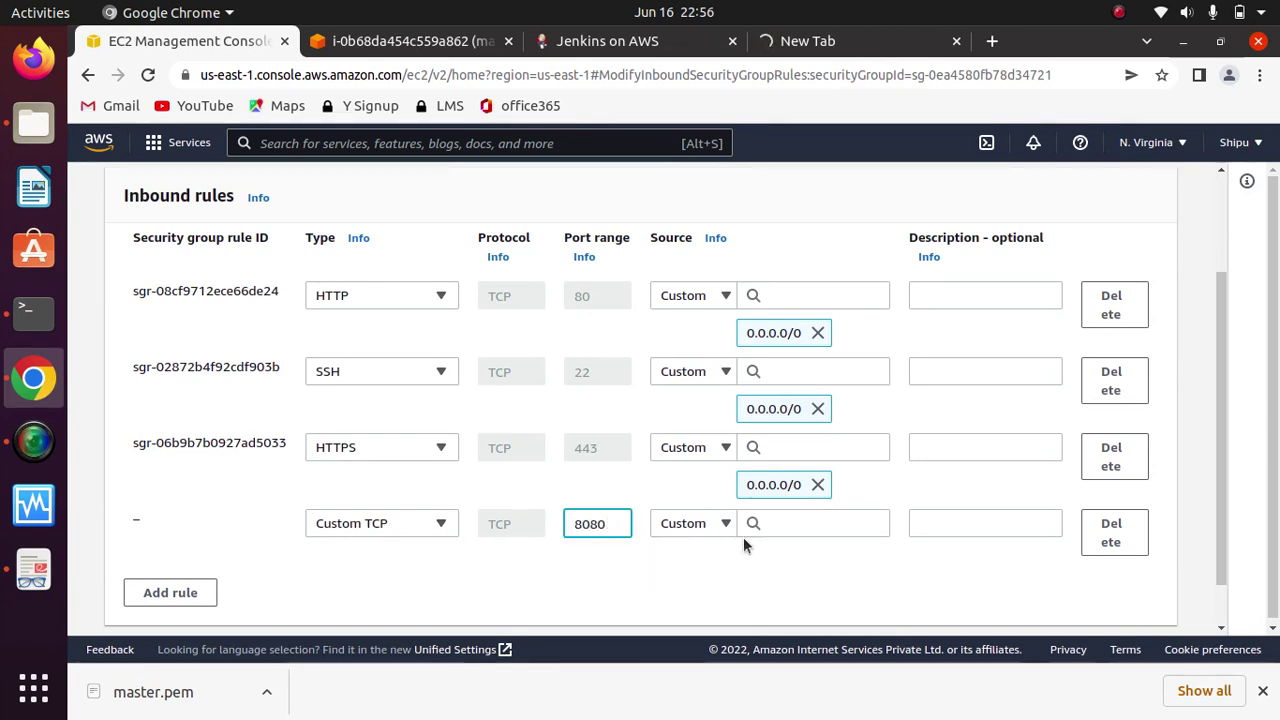
{"action": "left_click", "coordinate": [726, 525]}
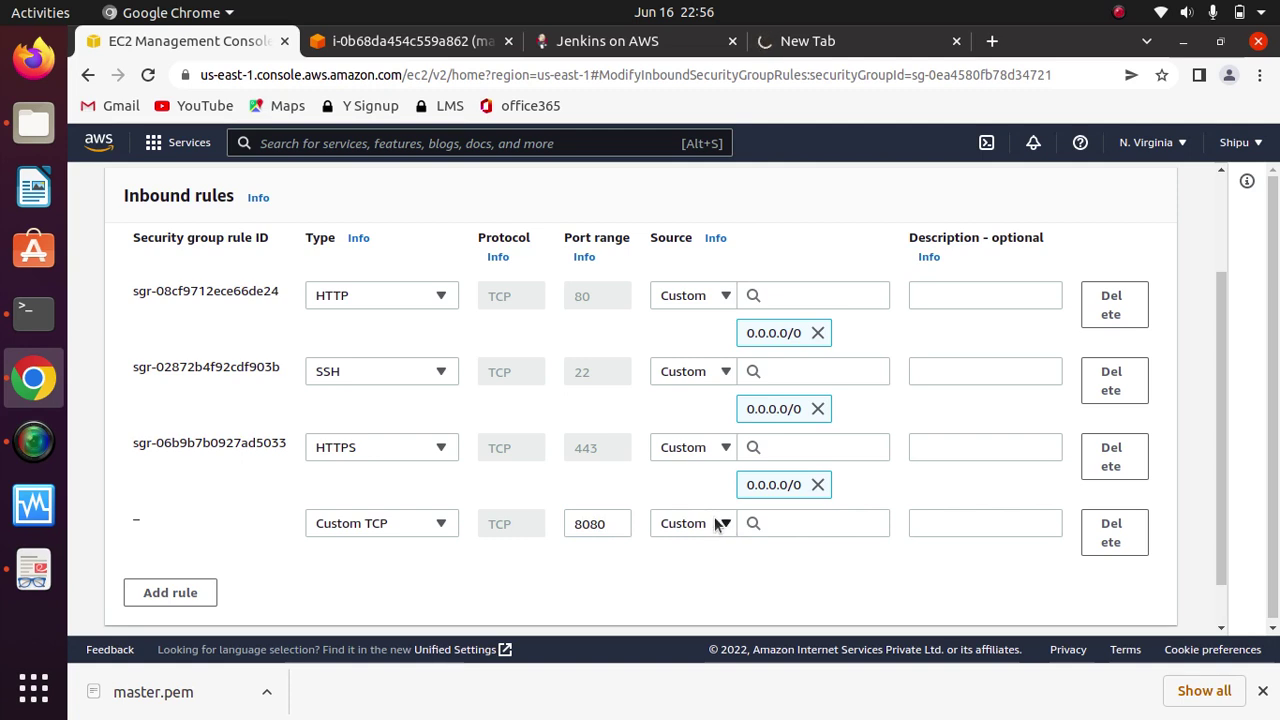
{"action": "left_click", "coordinate": [720, 523]}
{"action": "left_click", "coordinate": [686, 418]}
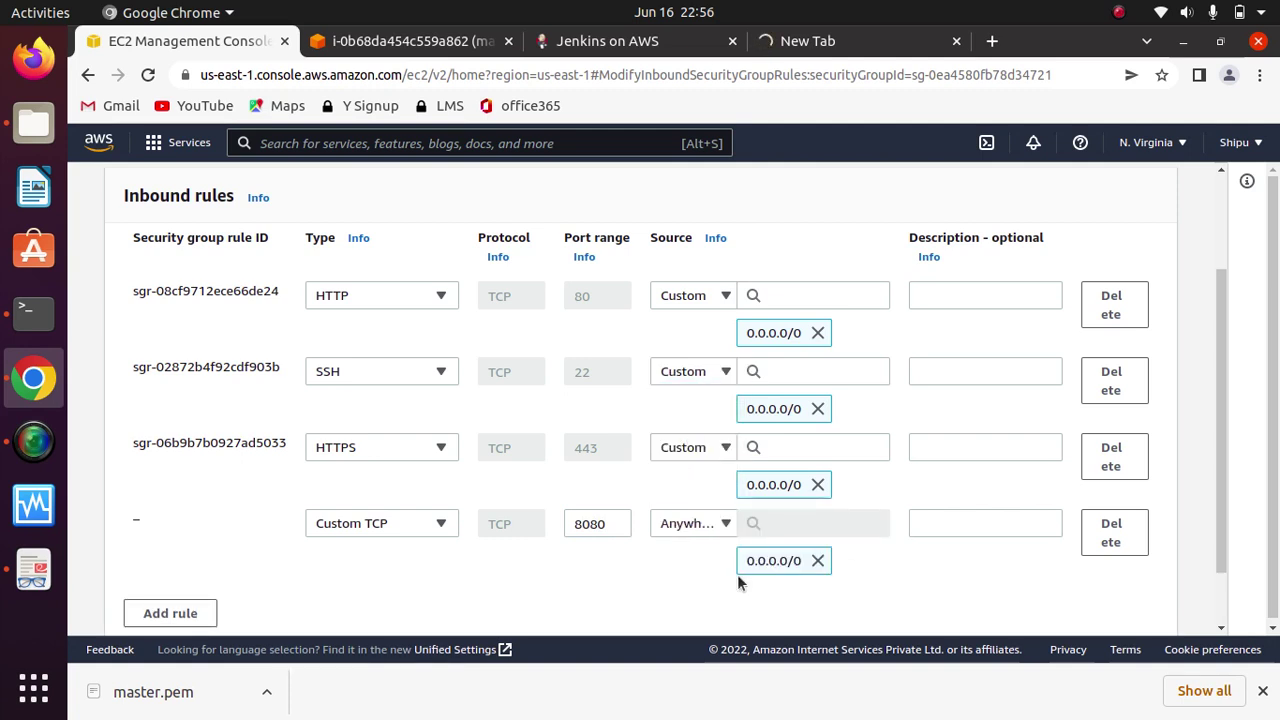
{"action": "left_click_drag", "start_coordinate": [1222, 368], "coordinate": [1215, 509]}
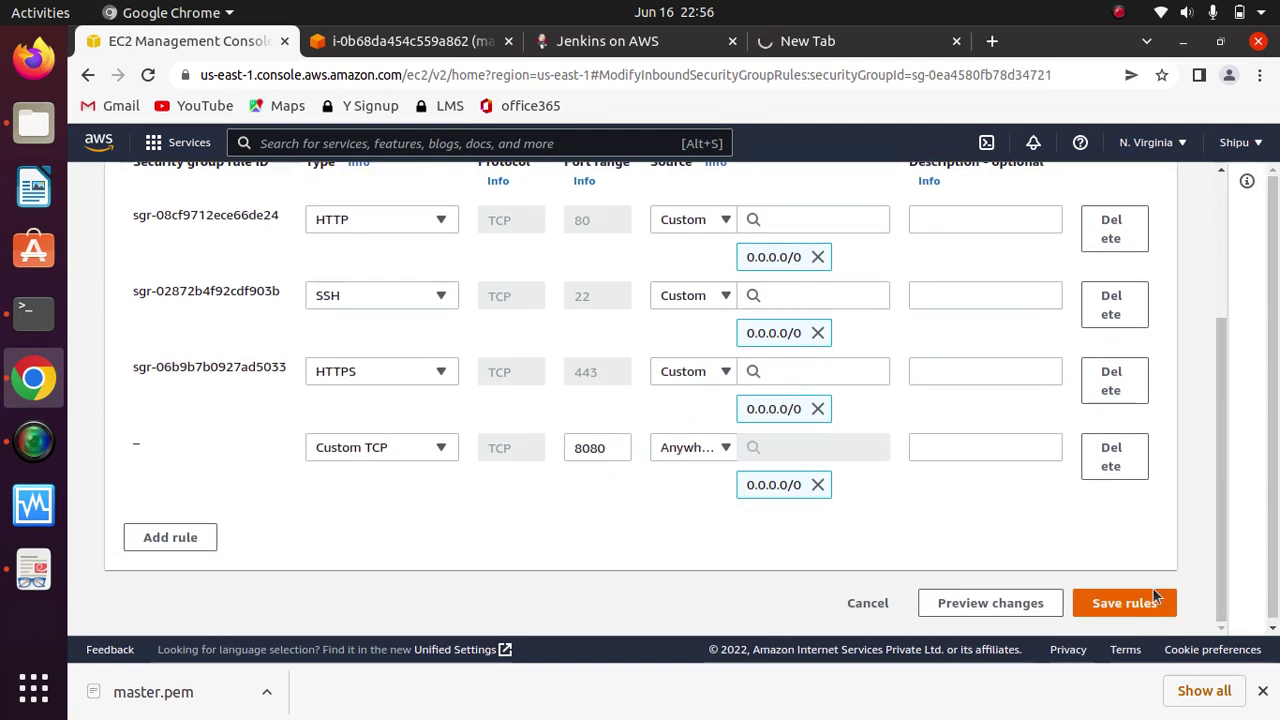
{"action": "left_click", "coordinate": [1122, 603]}
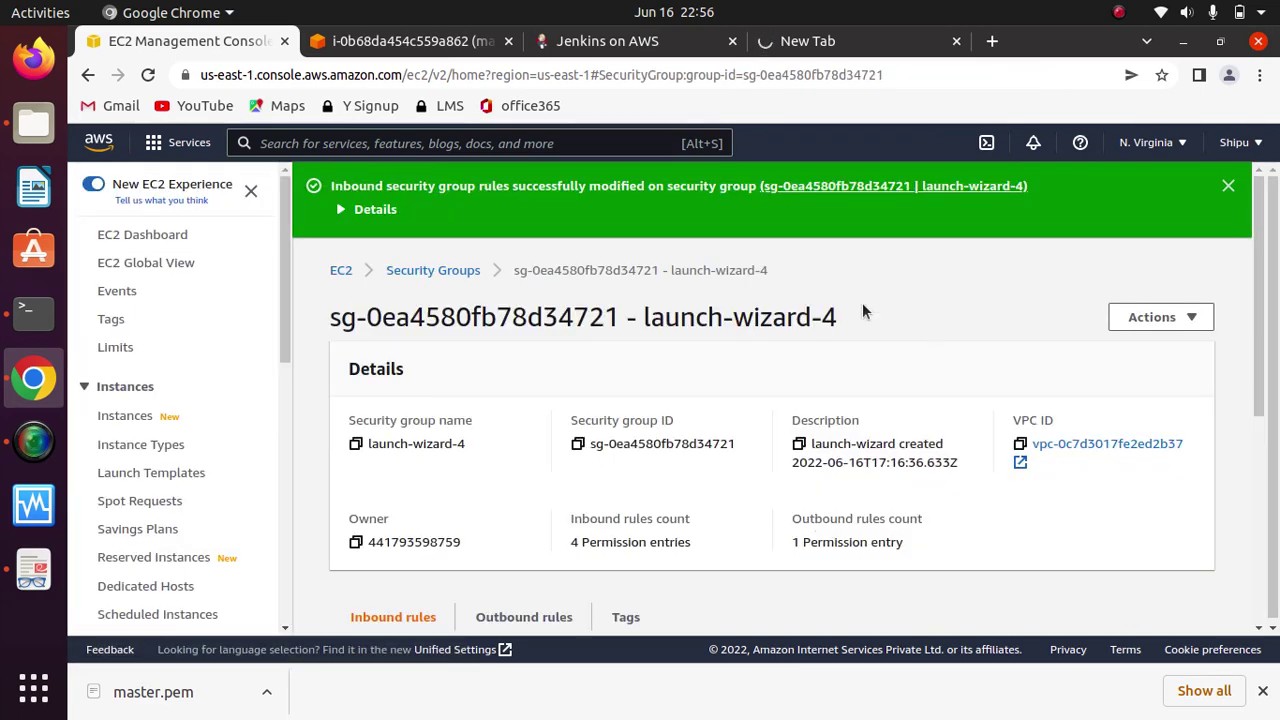
Step: Reload the :8080 address to reach Unlock Jenkins and copy the initialAdminPassword file path
{"action": "left_click", "coordinate": [827, 41]}
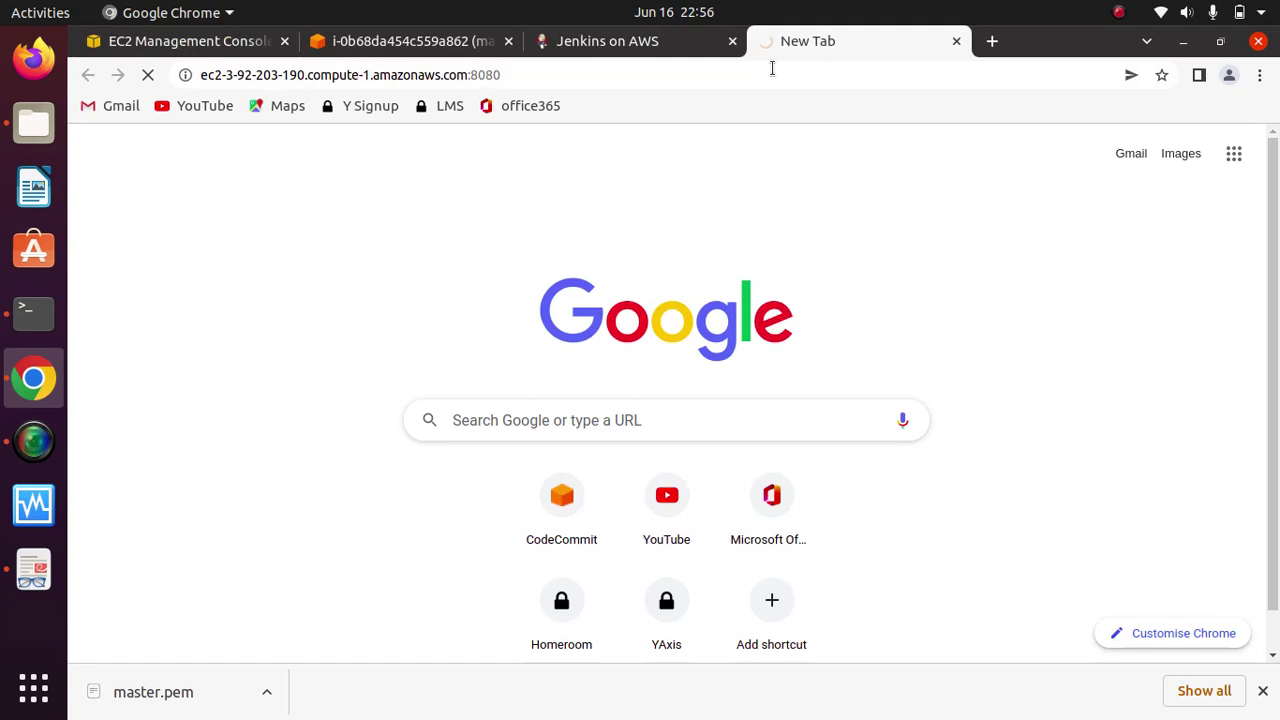
{"action": "left_click", "coordinate": [567, 84]}
{"action": "key", "text": "Return"}
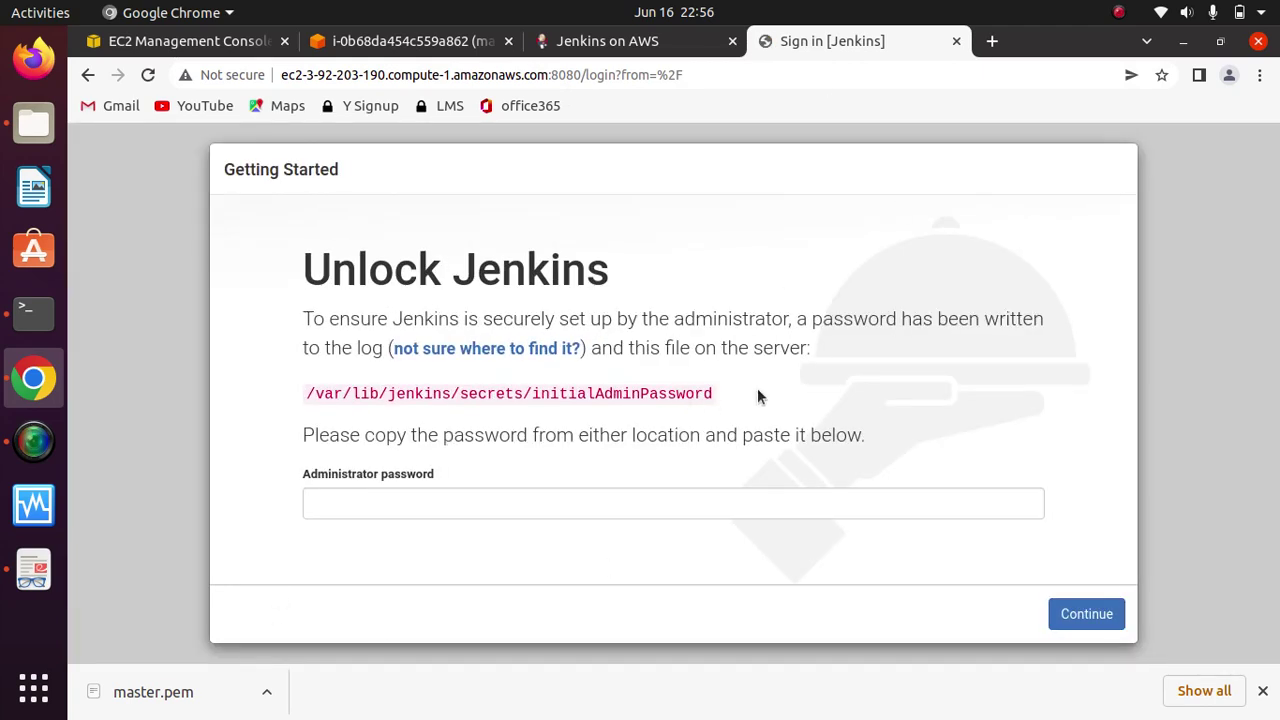
{"action": "left_click", "coordinate": [357, 503]}
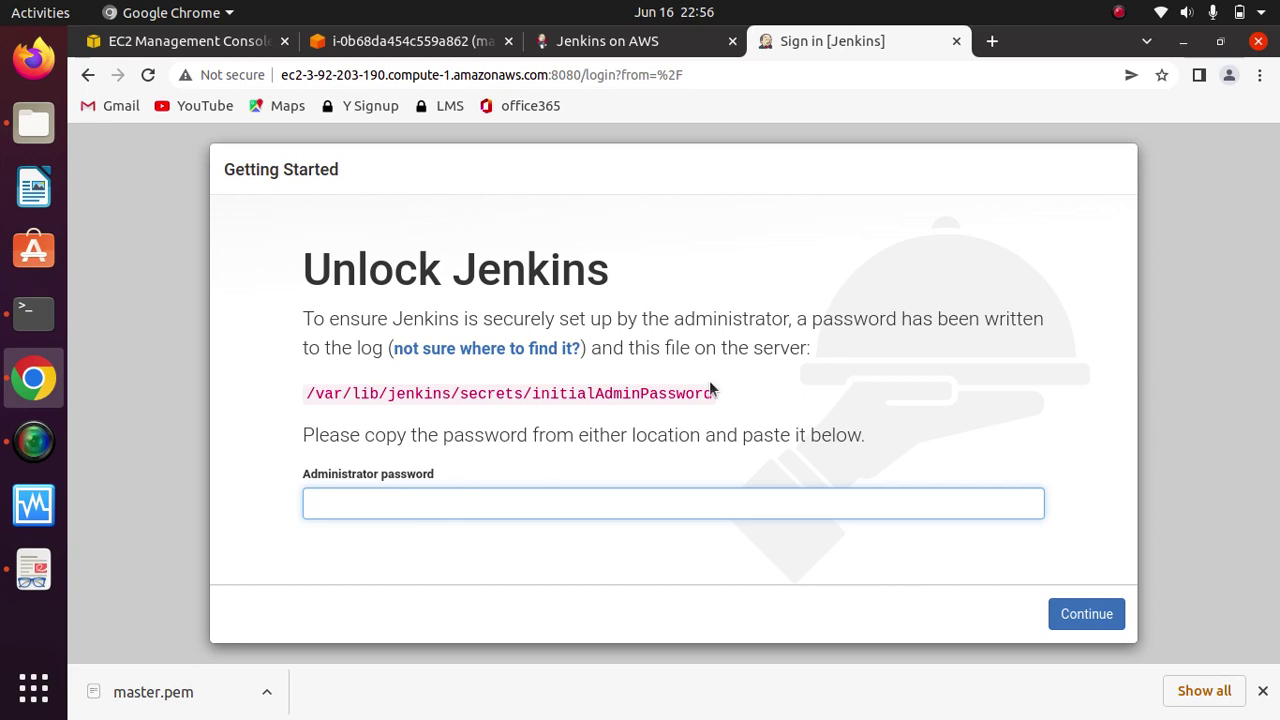
{"action": "left_click_drag", "start_coordinate": [714, 393], "coordinate": [309, 393]}
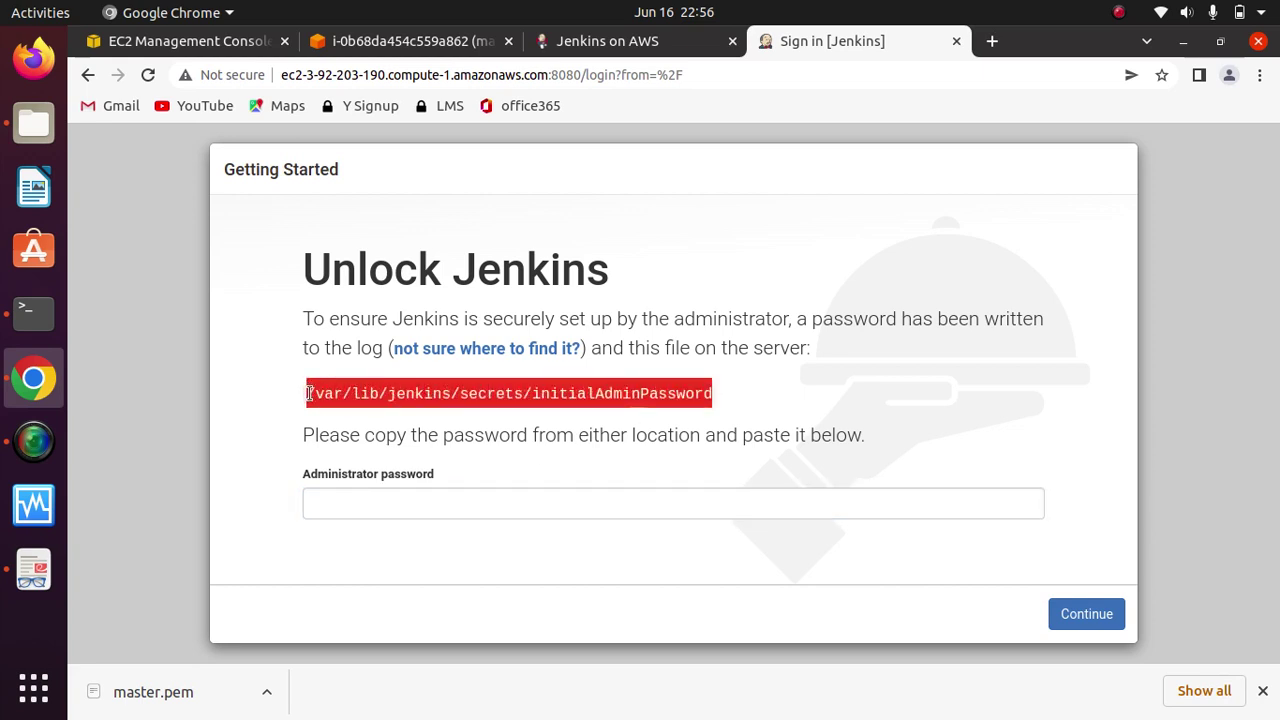
{"action": "right_click", "coordinate": [531, 393]}
{"action": "left_click", "coordinate": [572, 408]}
Step: Print the initial admin password with 'sudo cat' on the password file and copy it
{"action": "left_click", "coordinate": [450, 46]}
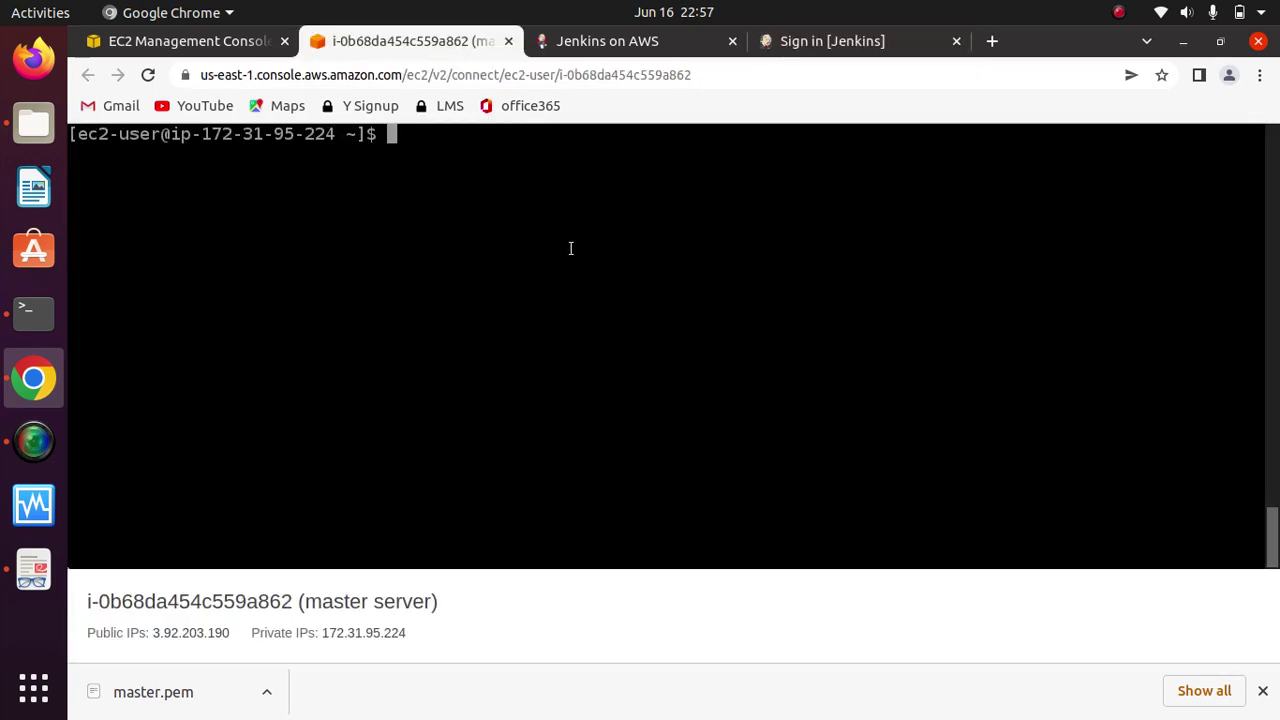
{"action": "type", "text": "sudo cat"}
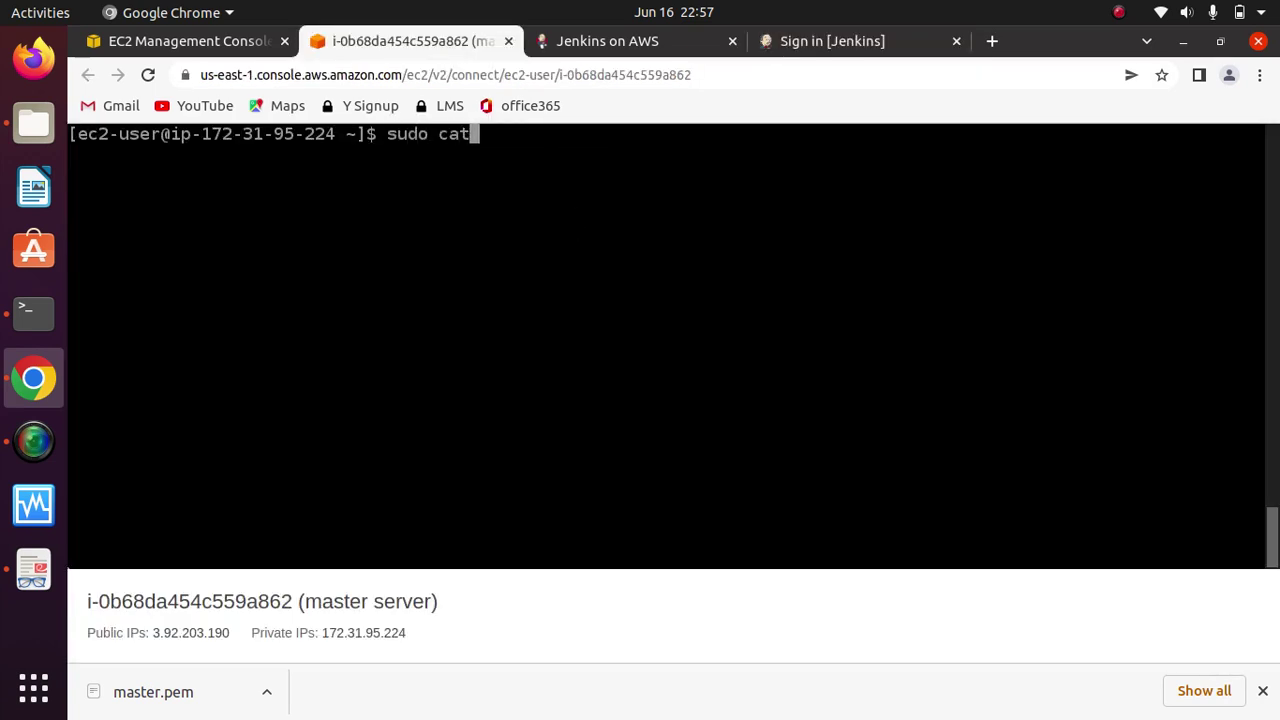
{"action": "key", "text": "ctrl+v"}
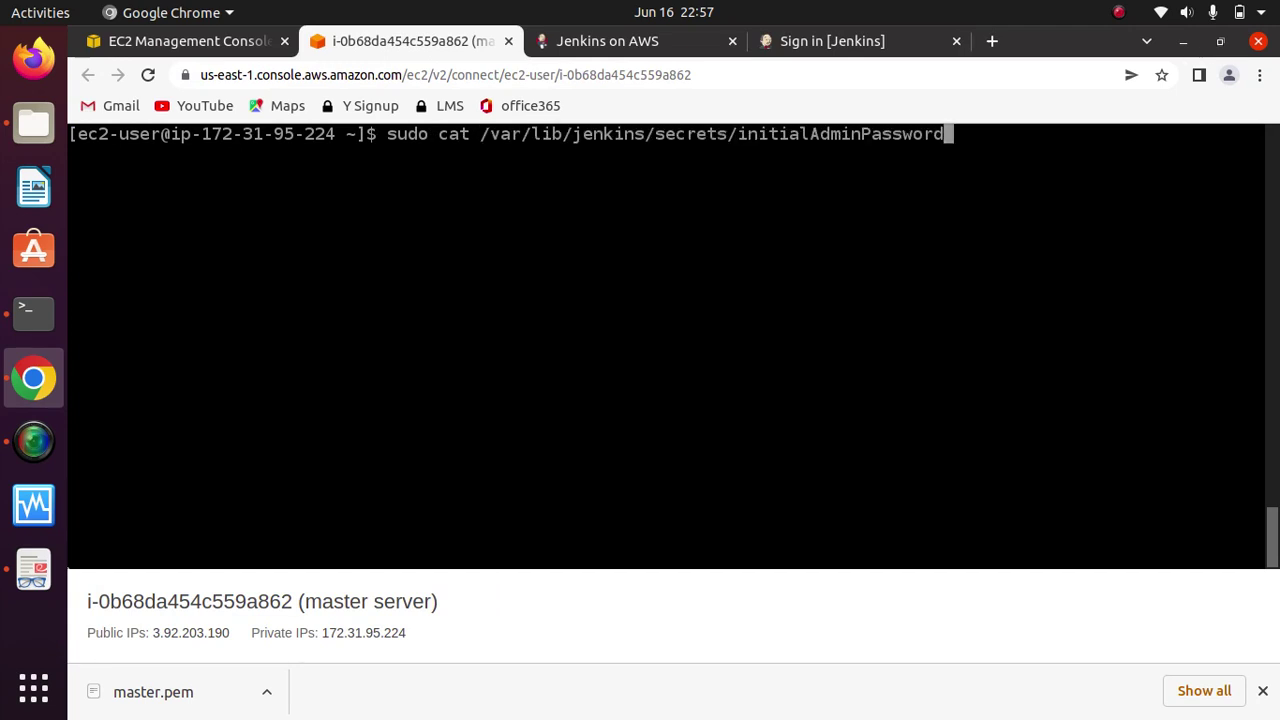
{"action": "key", "text": "Return"}
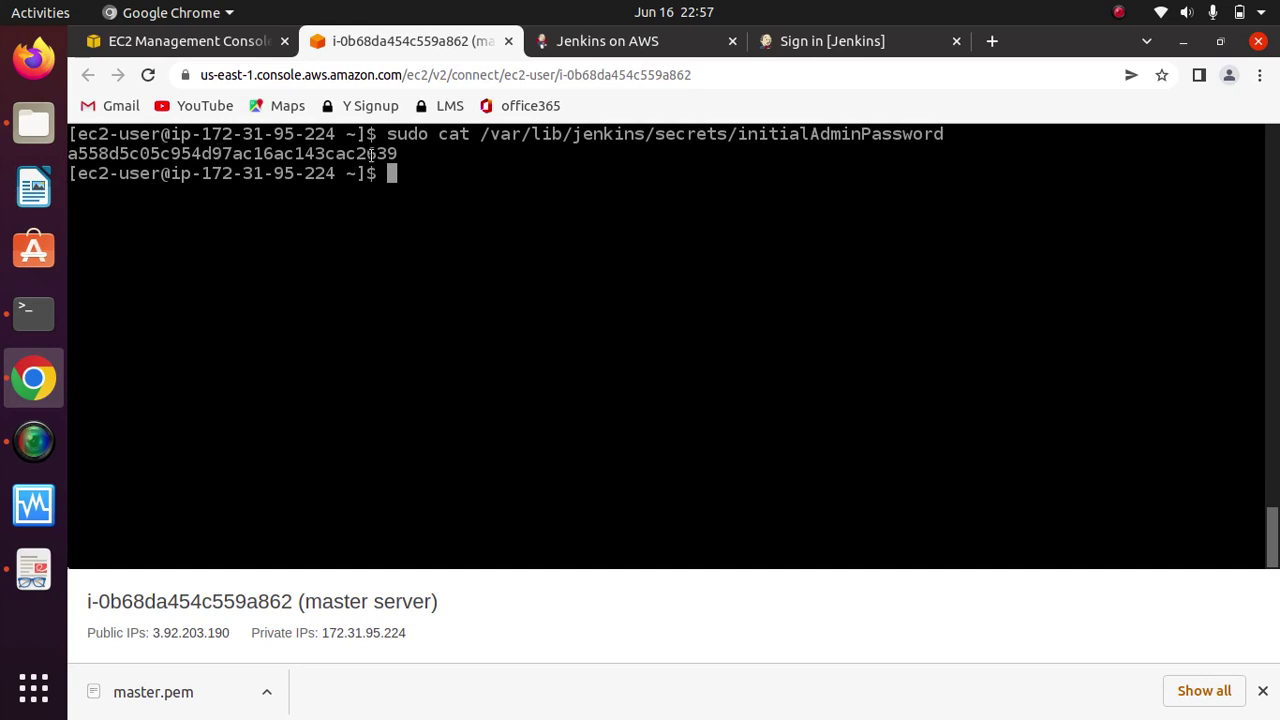
{"action": "left_click_drag", "start_coordinate": [397, 154], "coordinate": [68, 155]}
{"action": "key", "text": "ctrl+c"}
{"action": "key", "text": "ctrl+c"}
{"action": "key", "text": "ctrl+c"}
{"action": "key", "text": "ctrl+c"}
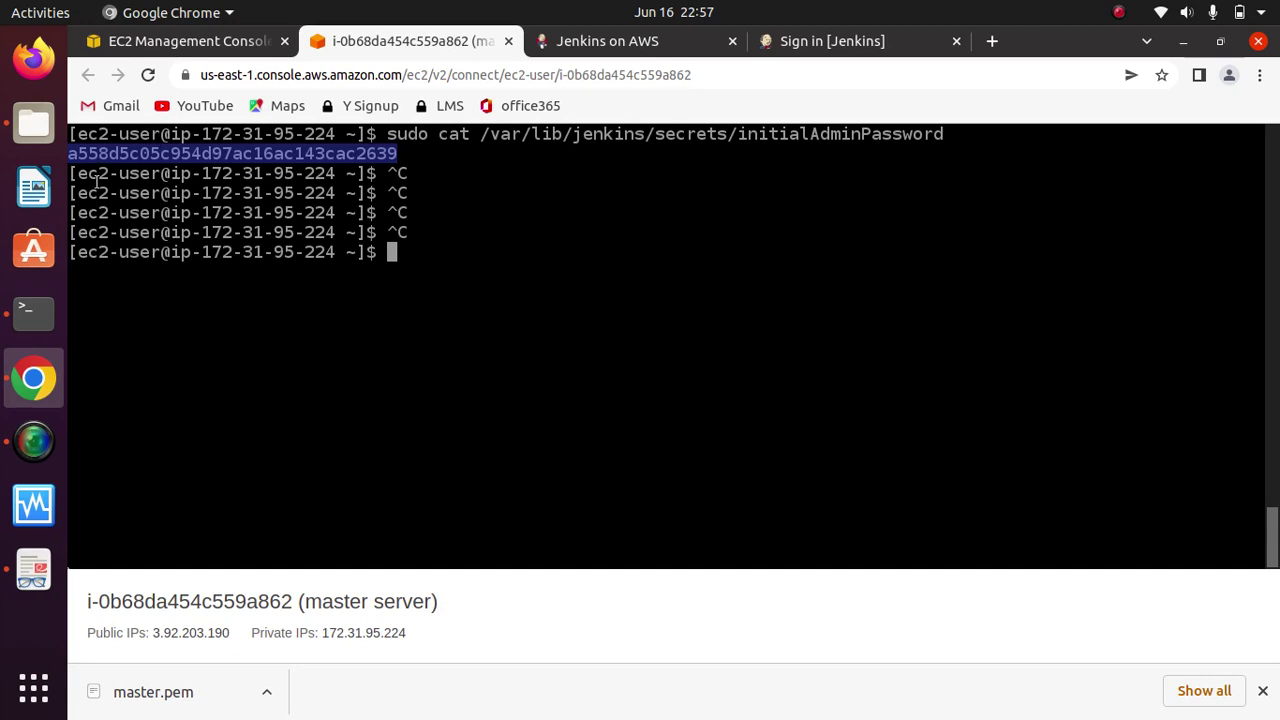
{"action": "key", "text": "ctrl+shift+v"}
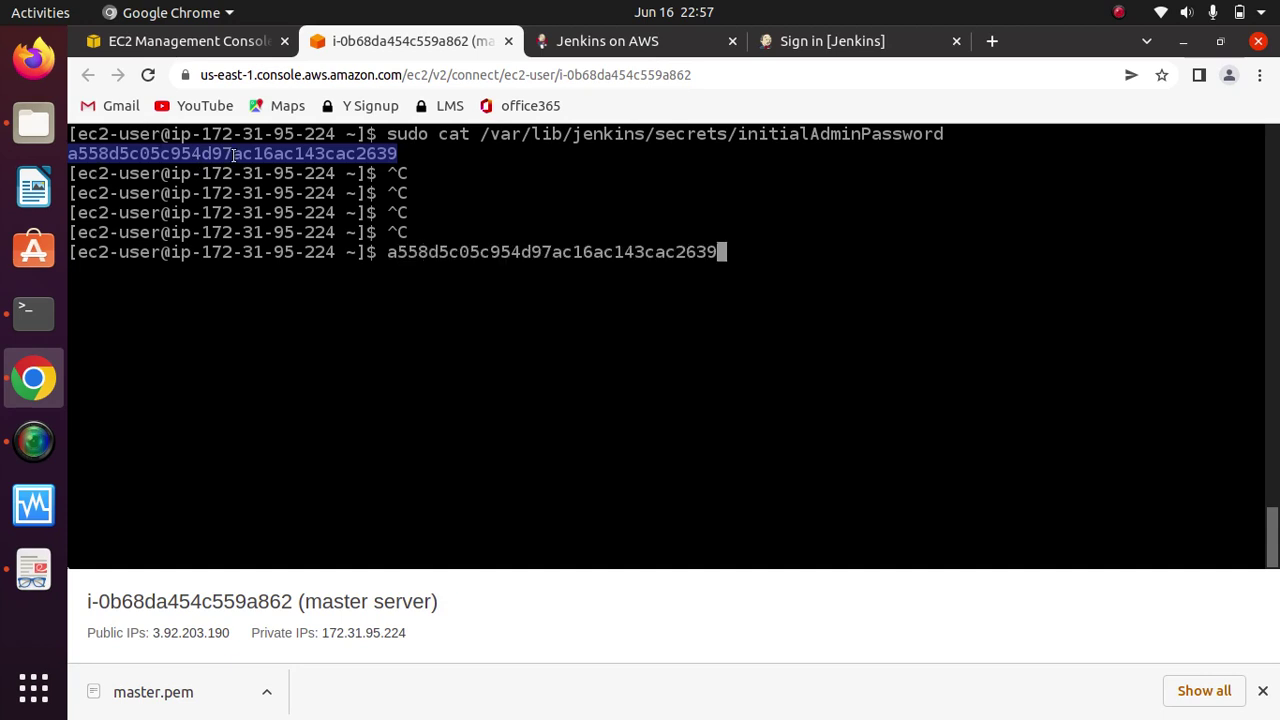
{"action": "left_click", "coordinate": [829, 41]}
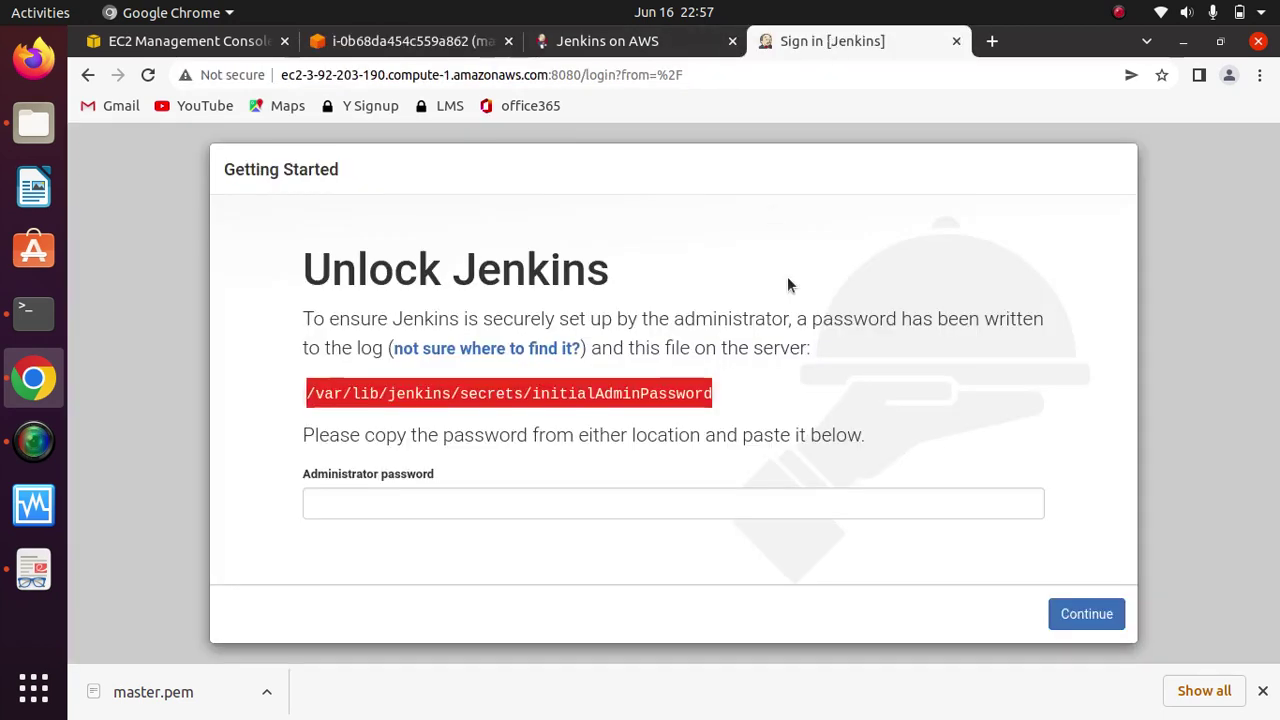
Step: Paste the initial admin password, continue, and decline Chrome's offer to save it
{"action": "left_click", "coordinate": [723, 497]}
{"action": "key", "text": "ctrl+v"}
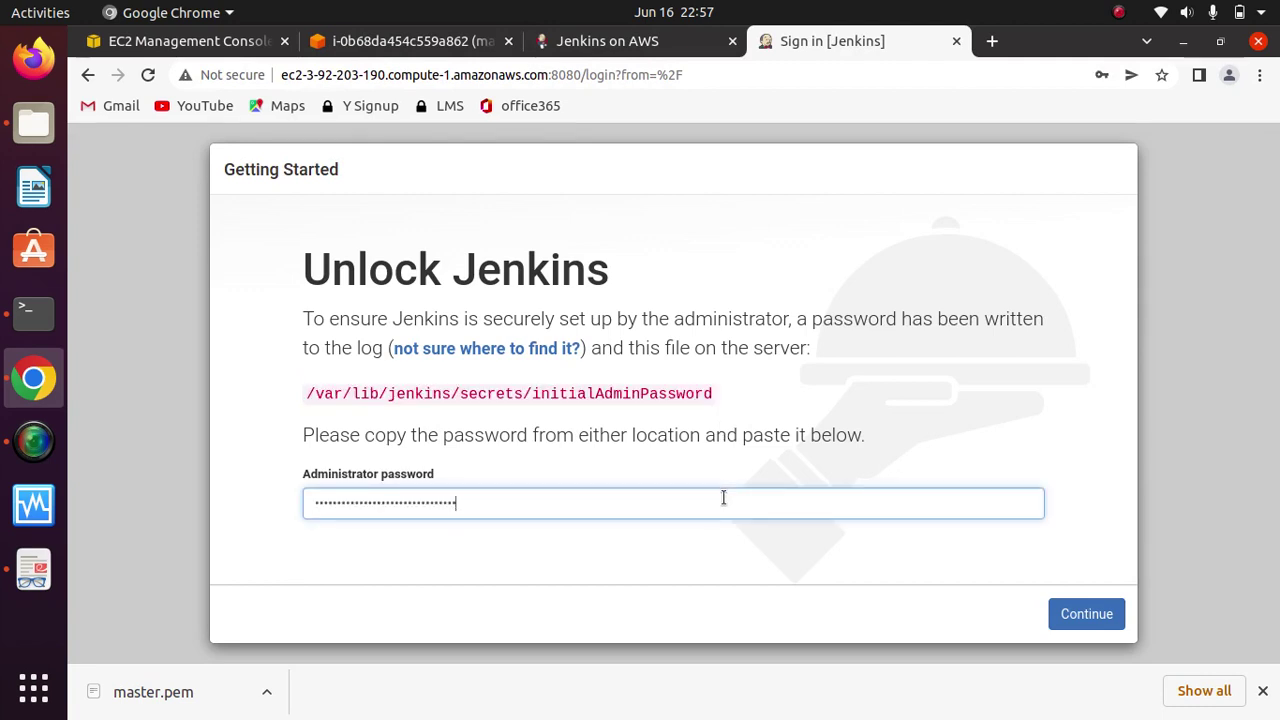
{"action": "left_click", "coordinate": [1084, 612]}
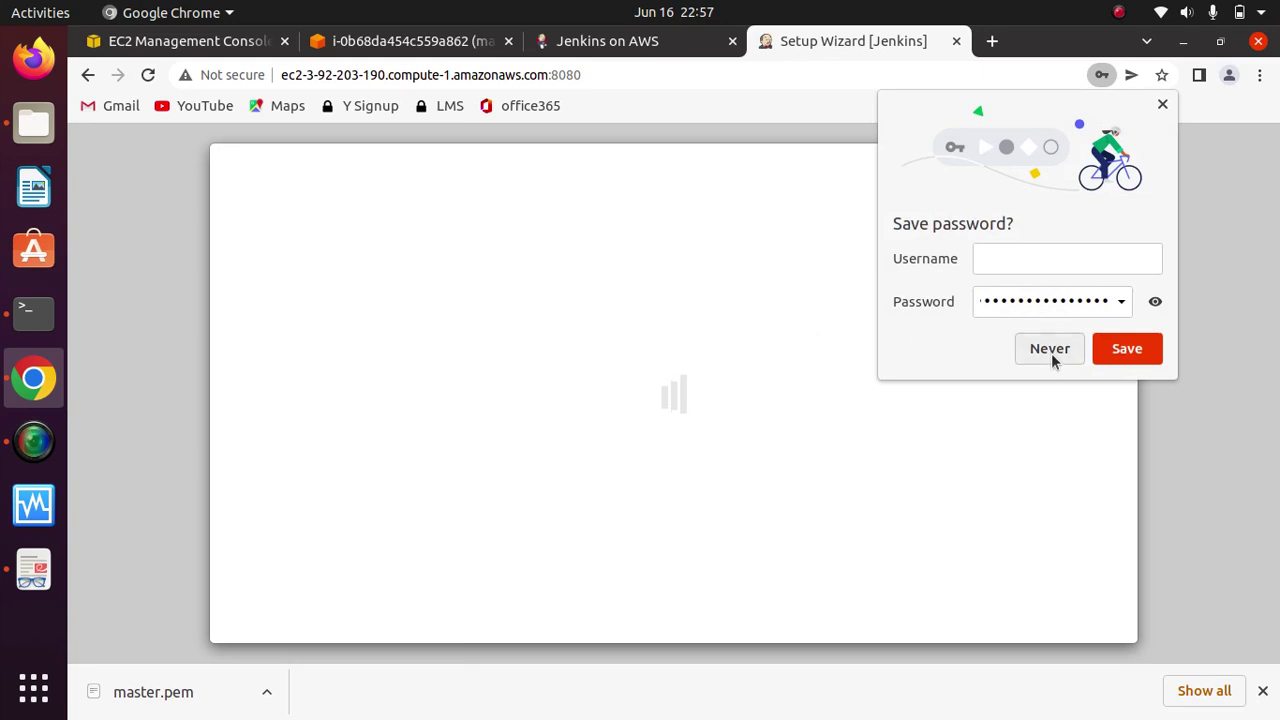
{"action": "left_click", "coordinate": [1050, 350]}
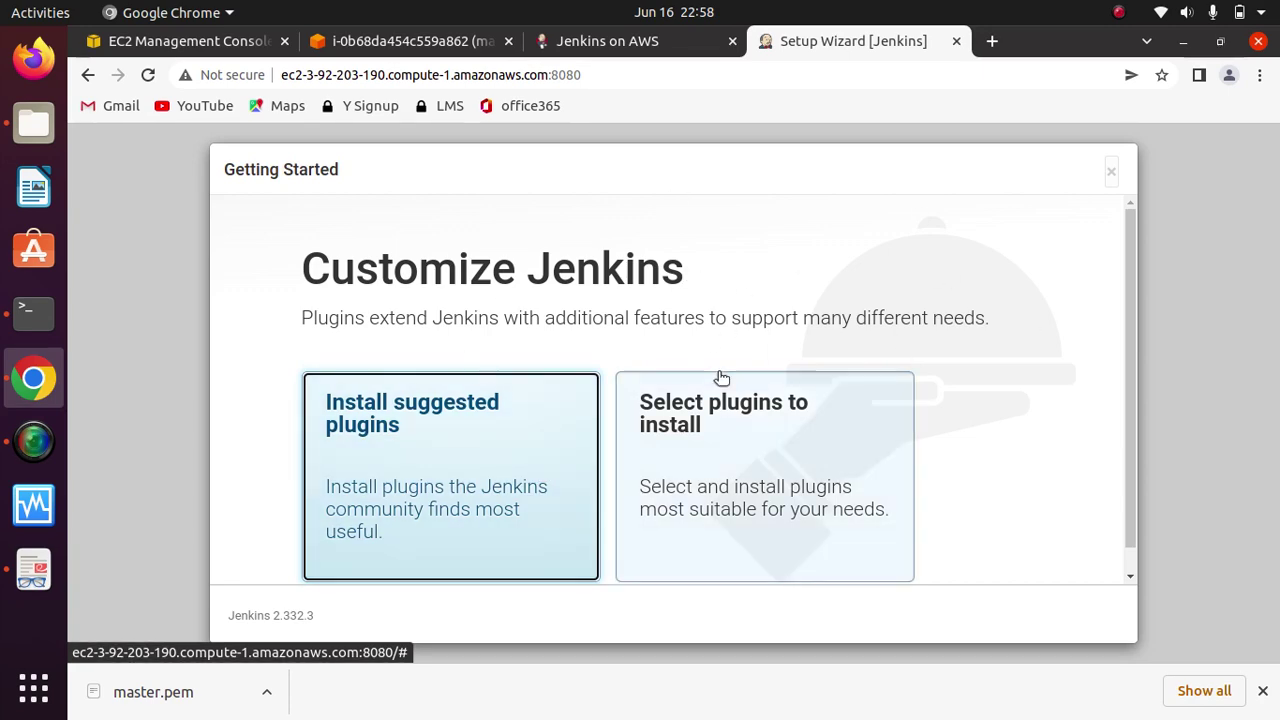
Step: Install Jenkins' suggested plugins and continue once the install grid finishes
{"action": "key", "text": "Return"}
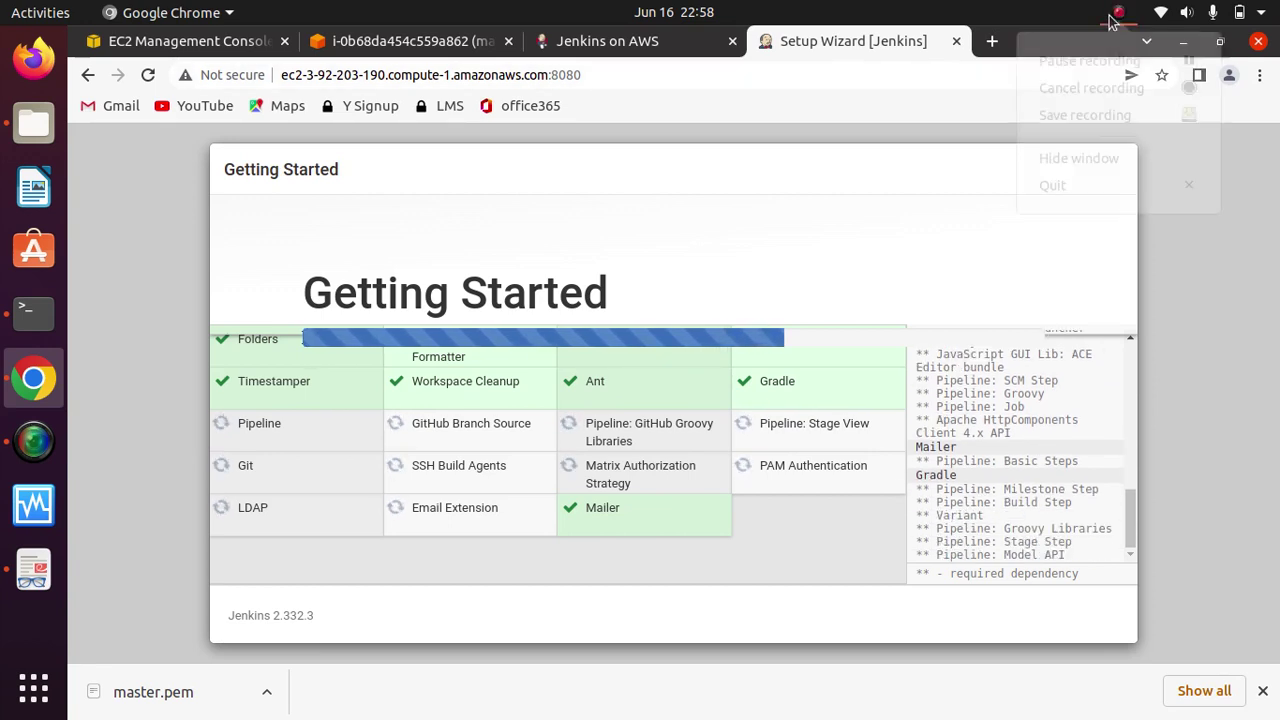
{"action": "left_click", "coordinate": [1097, 66]}
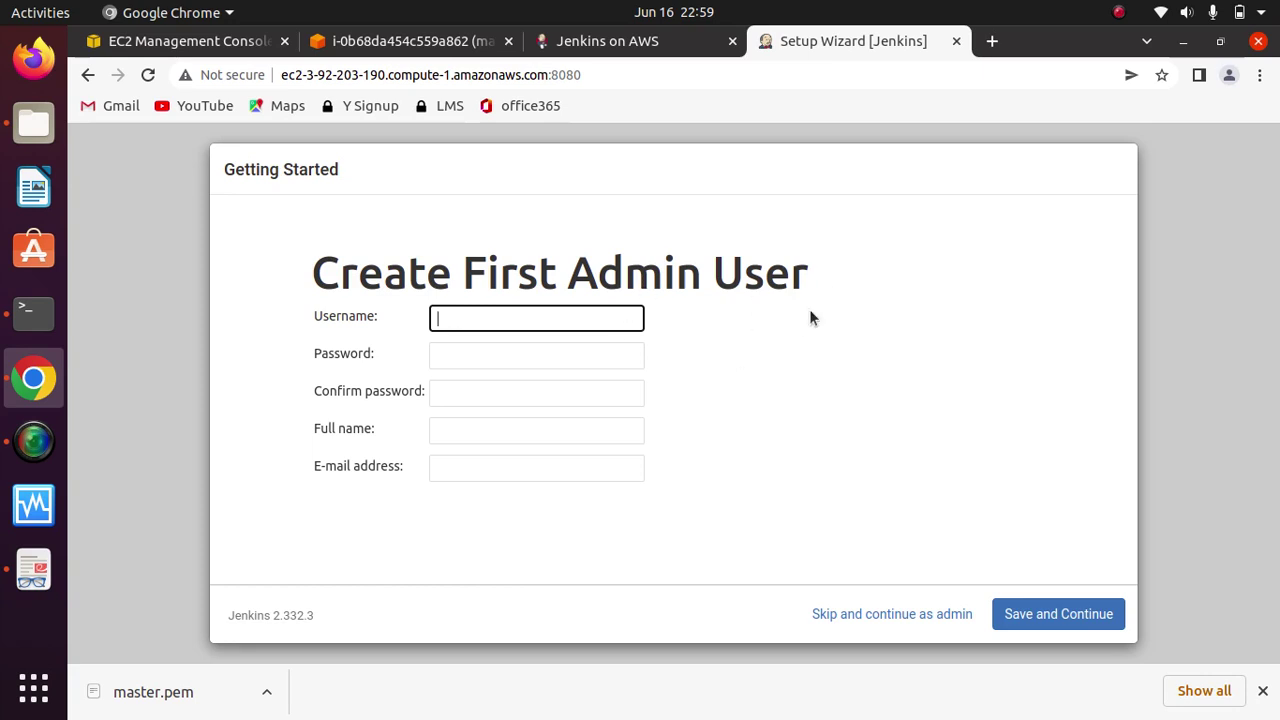
Step: Enter the admin's username, password, confirmation, full name and corrected e-mail, then Save and Continue
{"action": "left_click", "coordinate": [500, 317]}
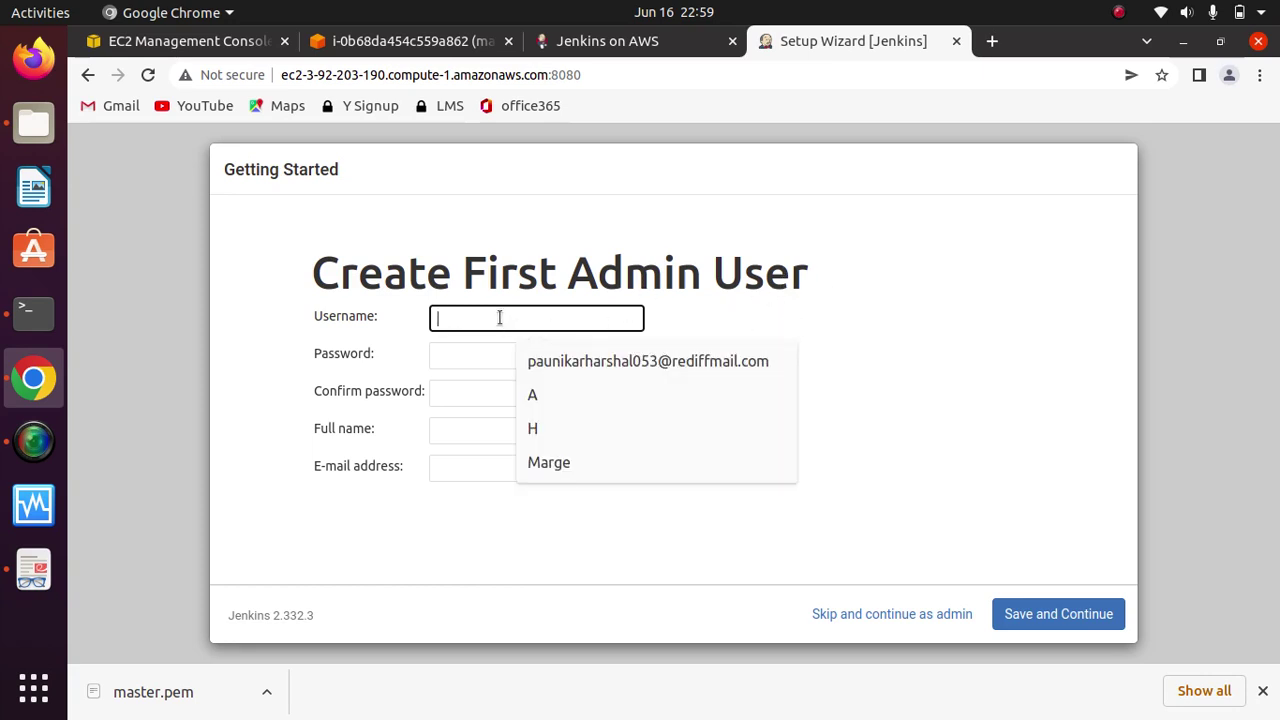
{"action": "type", "text": "harshsalcloud"}
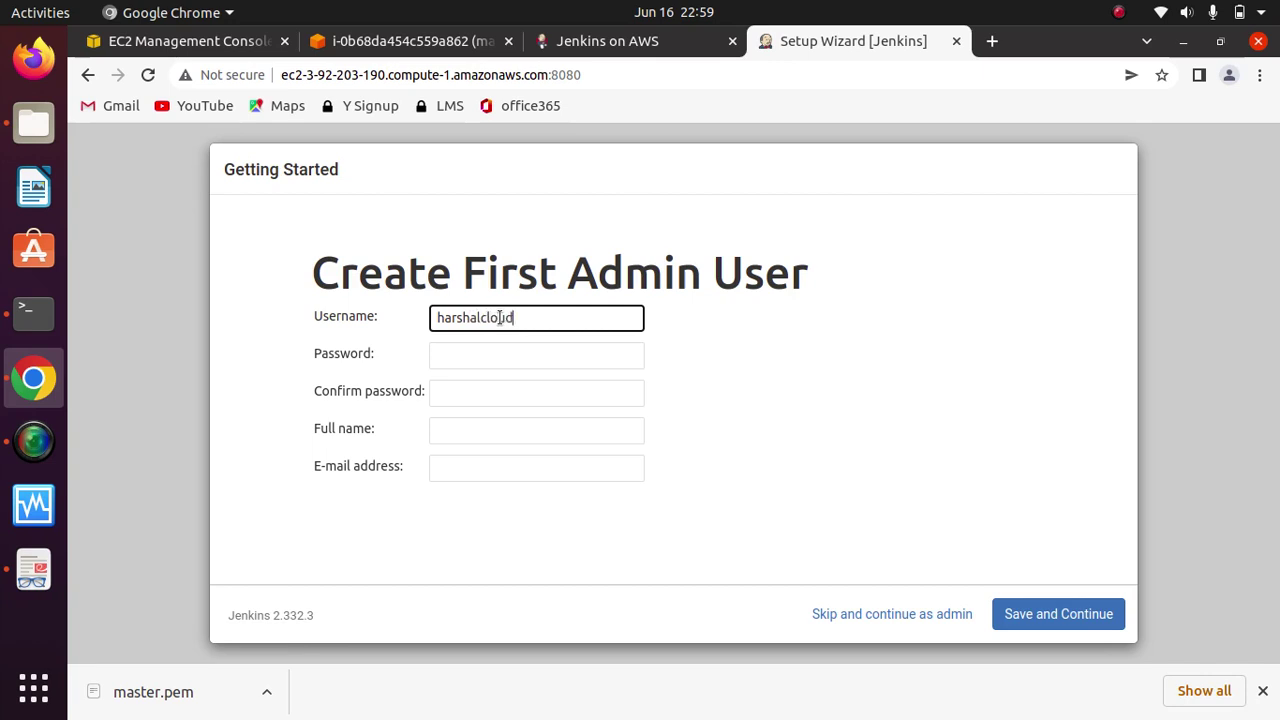
{"action": "left_click", "coordinate": [465, 355]}
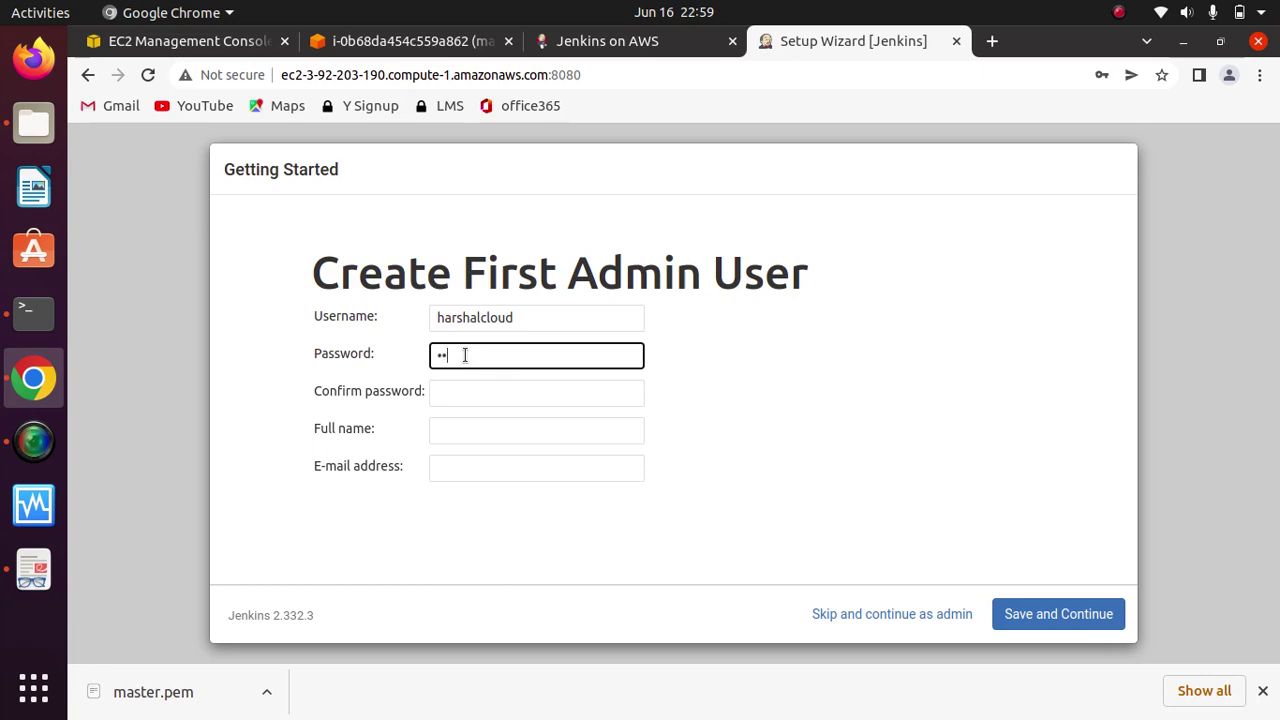
{"action": "key", "text": "Tab"}
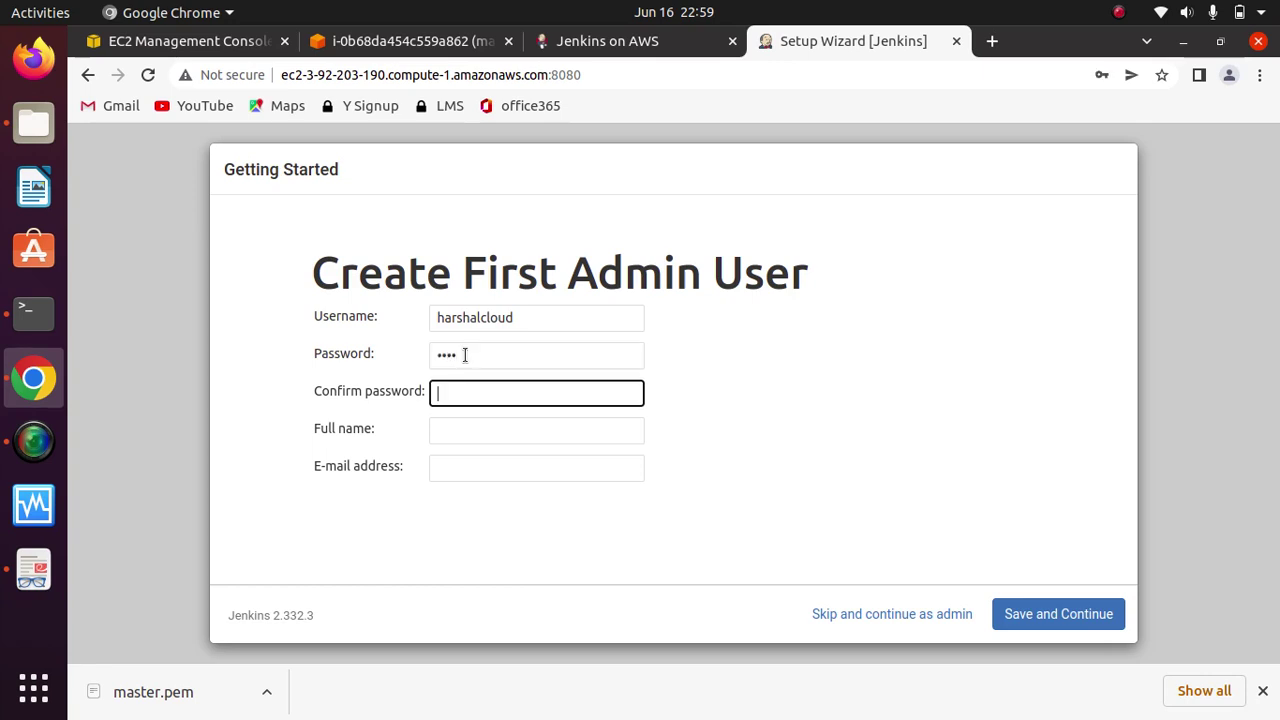
{"action": "left_click", "coordinate": [459, 434]}
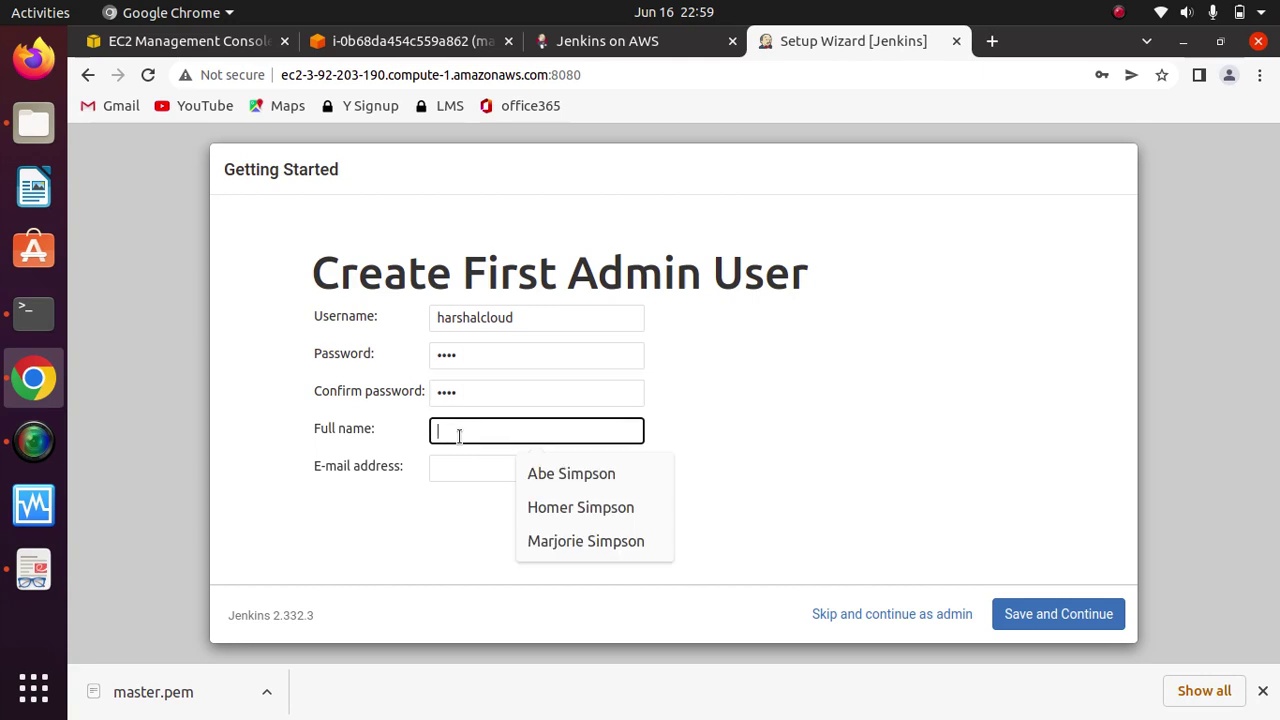
{"action": "type", "text": "harshal"}
{"action": "left_click", "coordinate": [487, 471]}
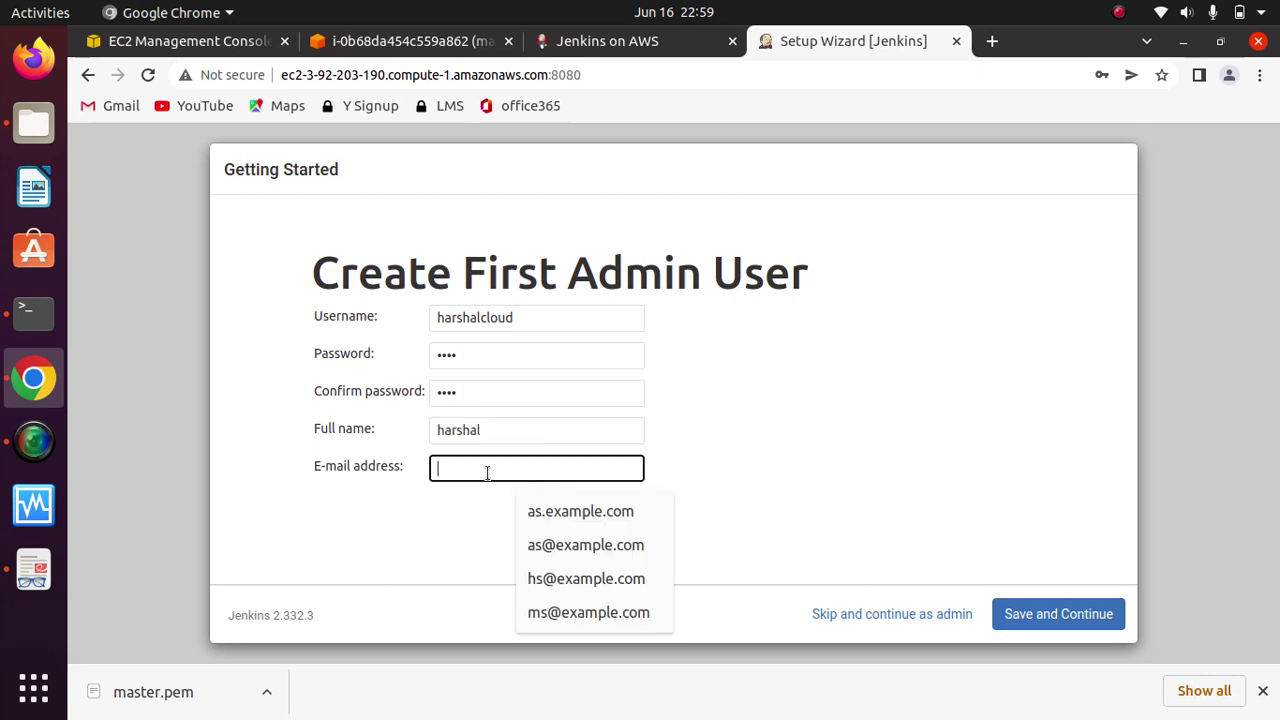
{"action": "type", "text": "harshal"}
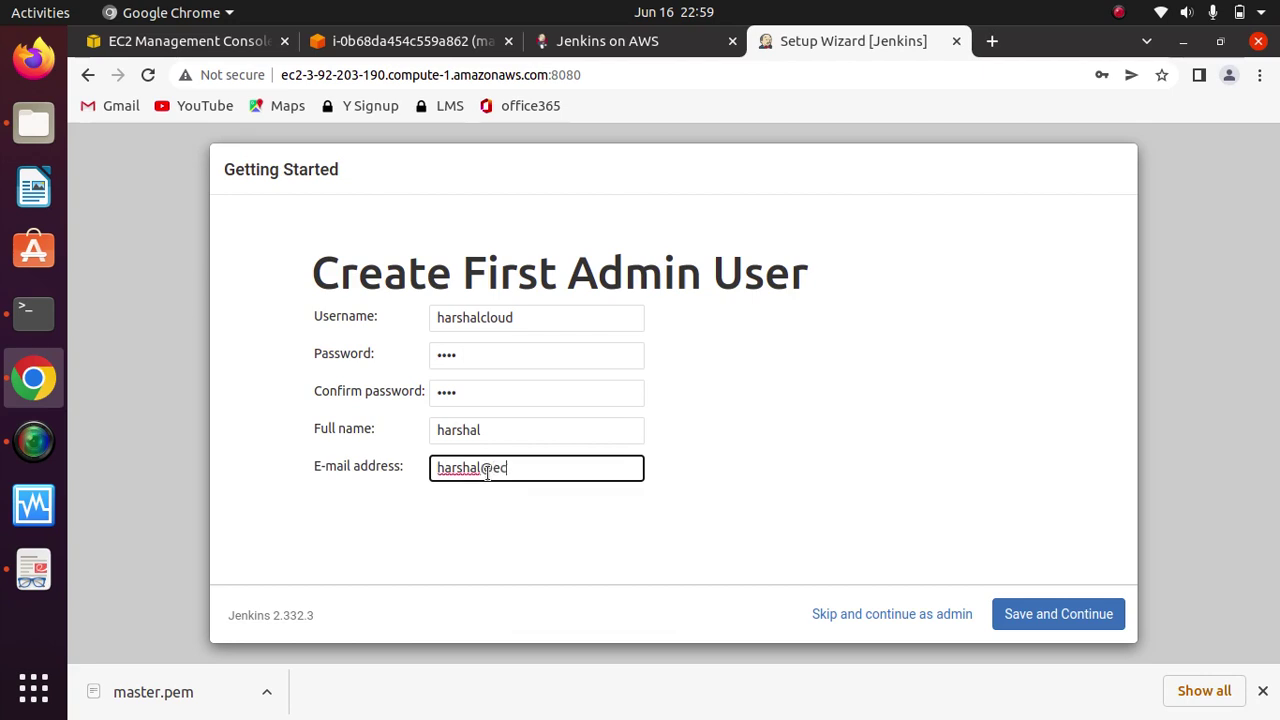
{"action": "type", "text": "@example.com"}
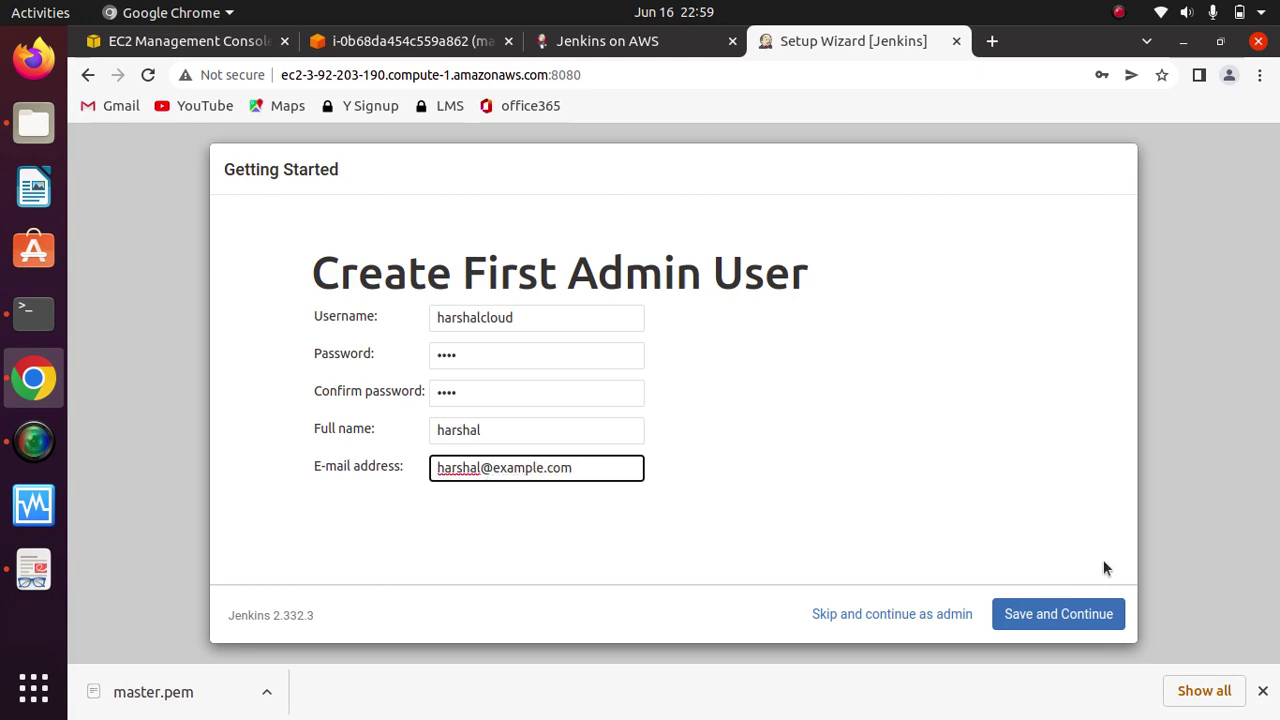
{"action": "left_click", "coordinate": [1040, 614]}
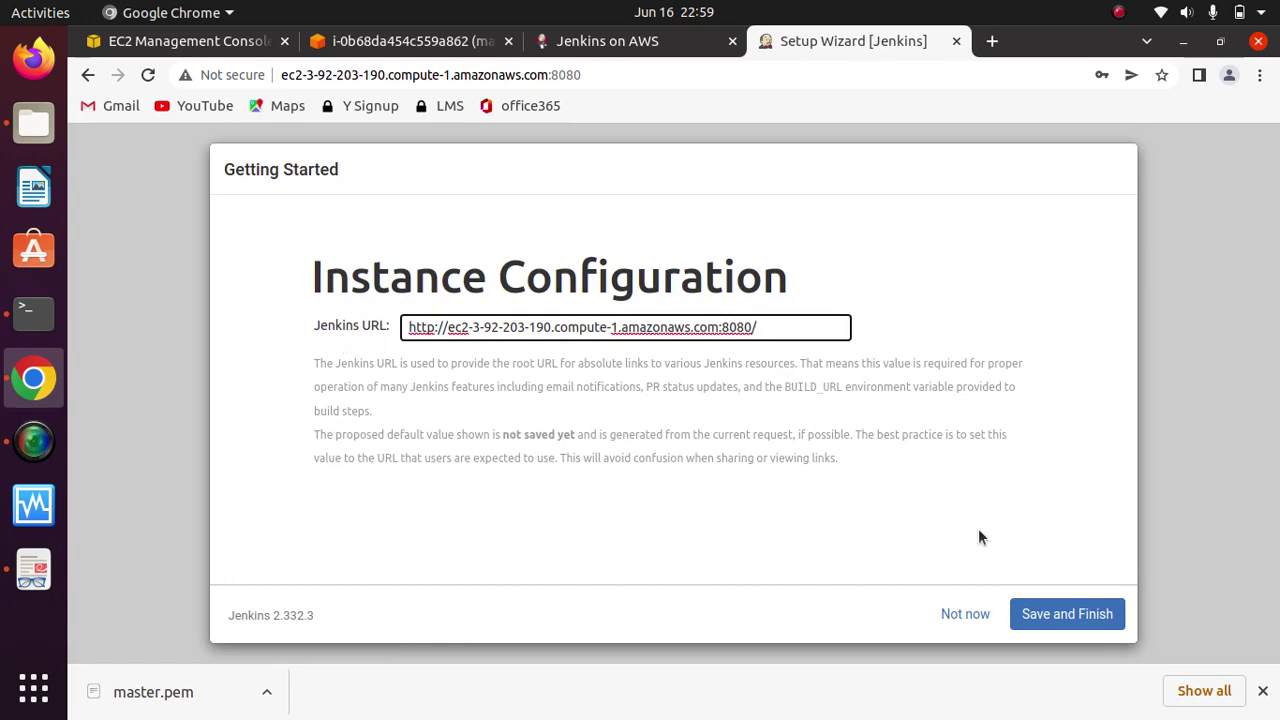
Step: Keep the proposed port-8080 Jenkins URL, open the dashboard, then return to the EC2 console
{"action": "left_click", "coordinate": [1049, 612]}
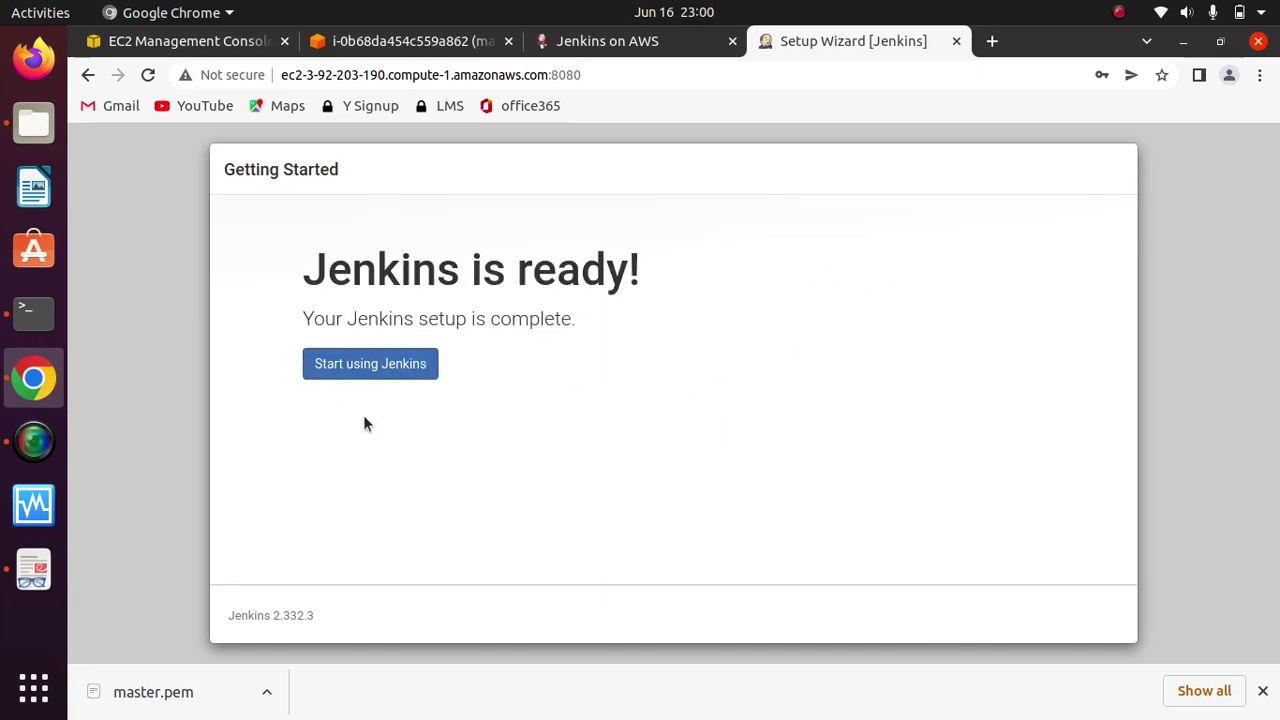
{"action": "left_click", "coordinate": [374, 365]}
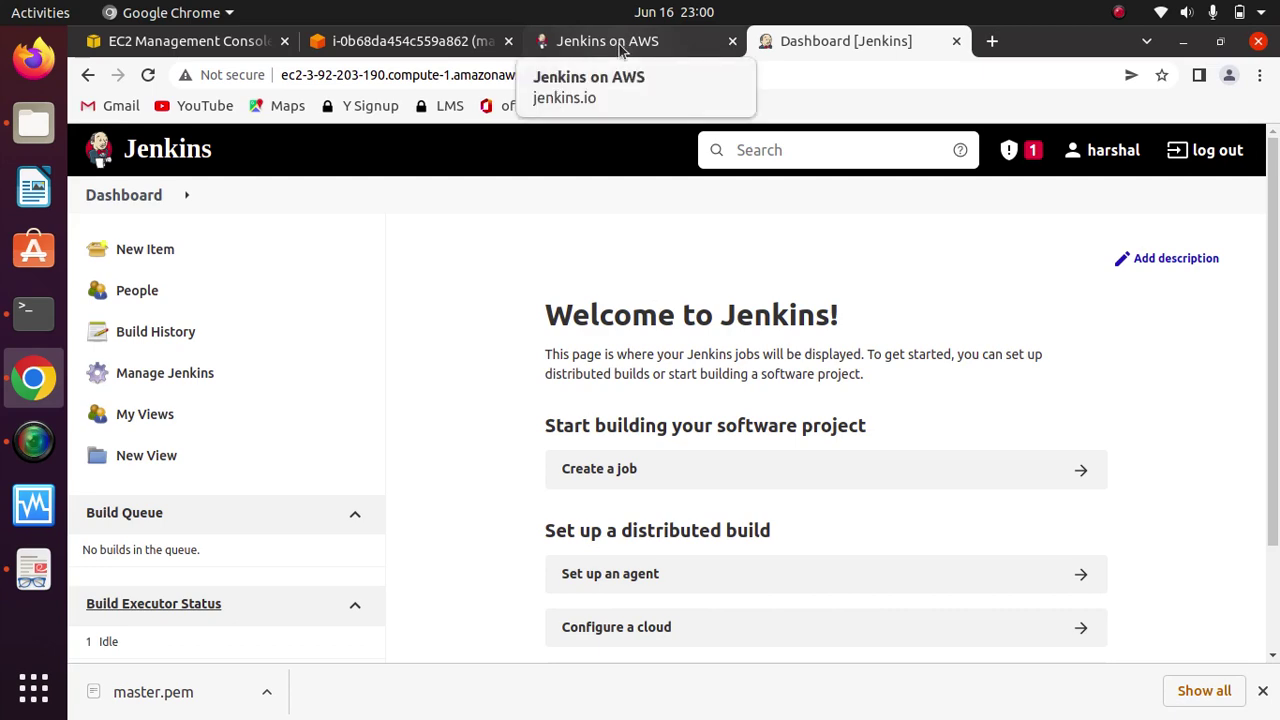
{"action": "left_click", "coordinate": [199, 45]}
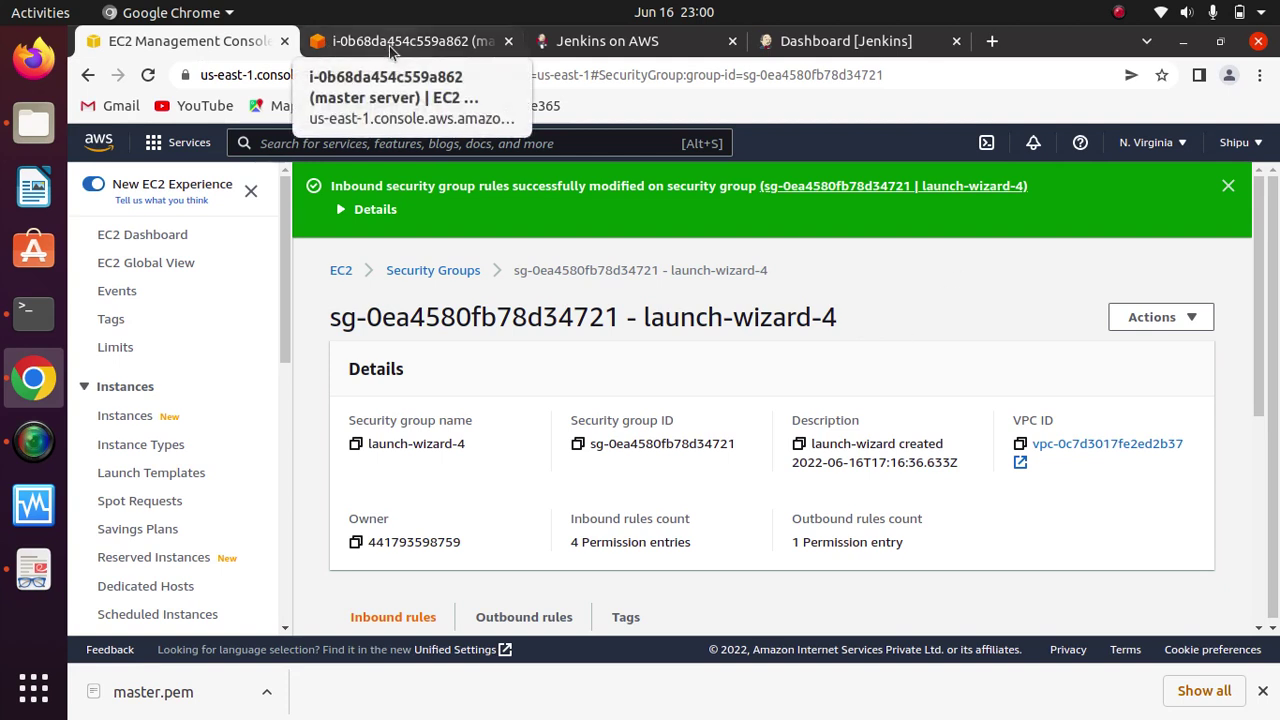
Step: Dismiss the security group success banner and select the slave server in Instances
{"action": "left_click", "coordinate": [1228, 186]}
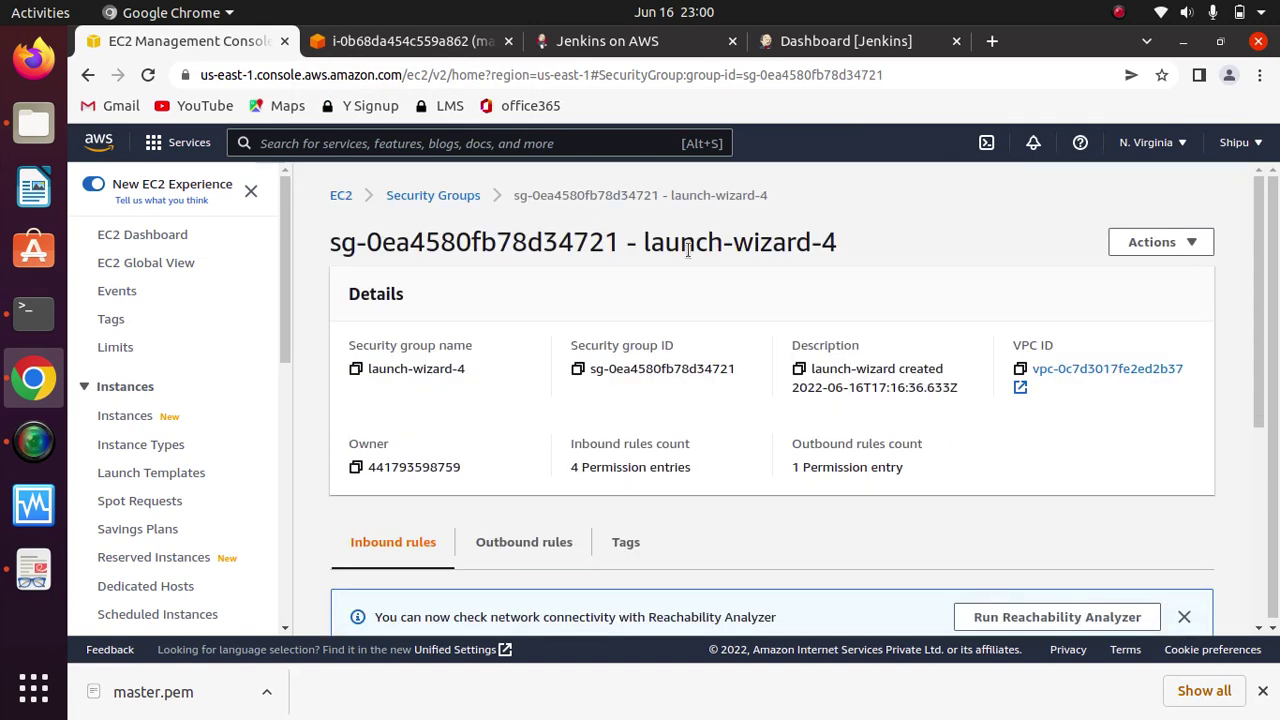
{"action": "left_click", "coordinate": [130, 416]}
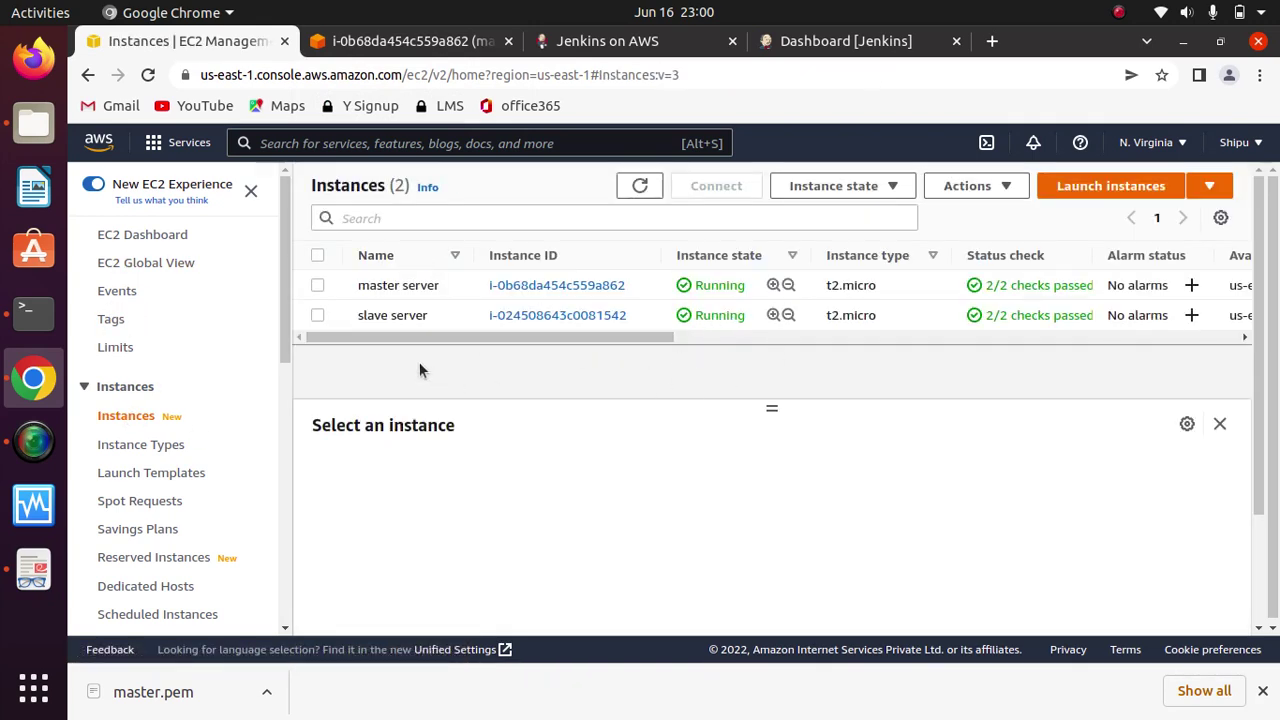
{"action": "left_click", "coordinate": [317, 315]}
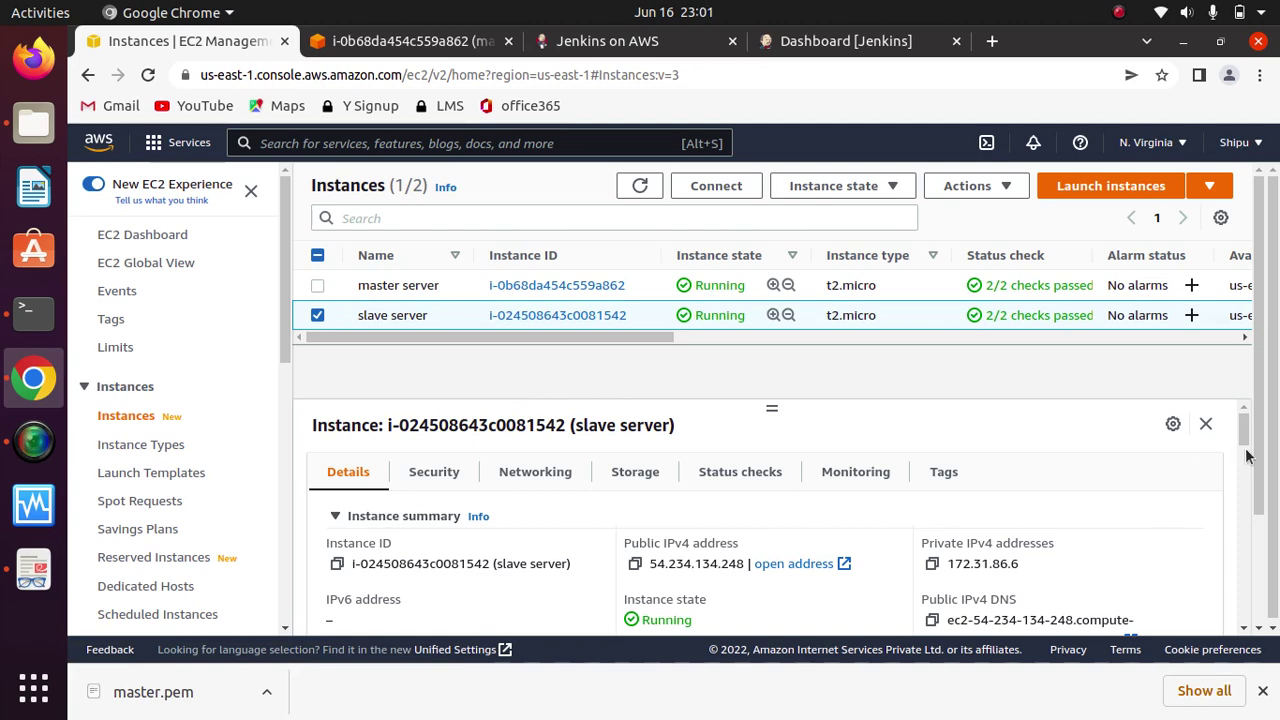
Step: Copy the slave server's SSH client ssh and 'chmod 400 master.pem' commands, then switch to Terminal
{"action": "mouse_move", "coordinate": [1260, 428]}
{"action": "left_mouse_down"}
{"action": "mouse_move", "coordinate": [1262, 470]}
{"action": "mouse_move", "coordinate": [1263, 403]}
{"action": "left_mouse_up"}
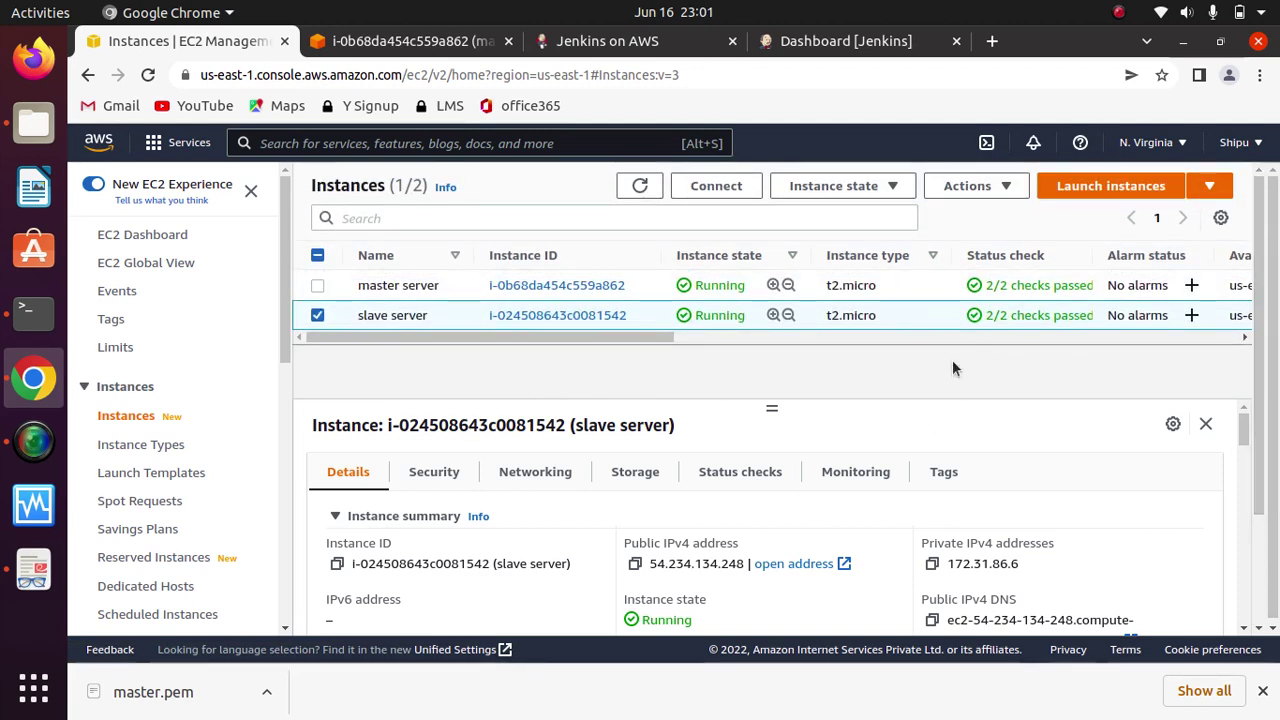
{"action": "left_click", "coordinate": [697, 194]}
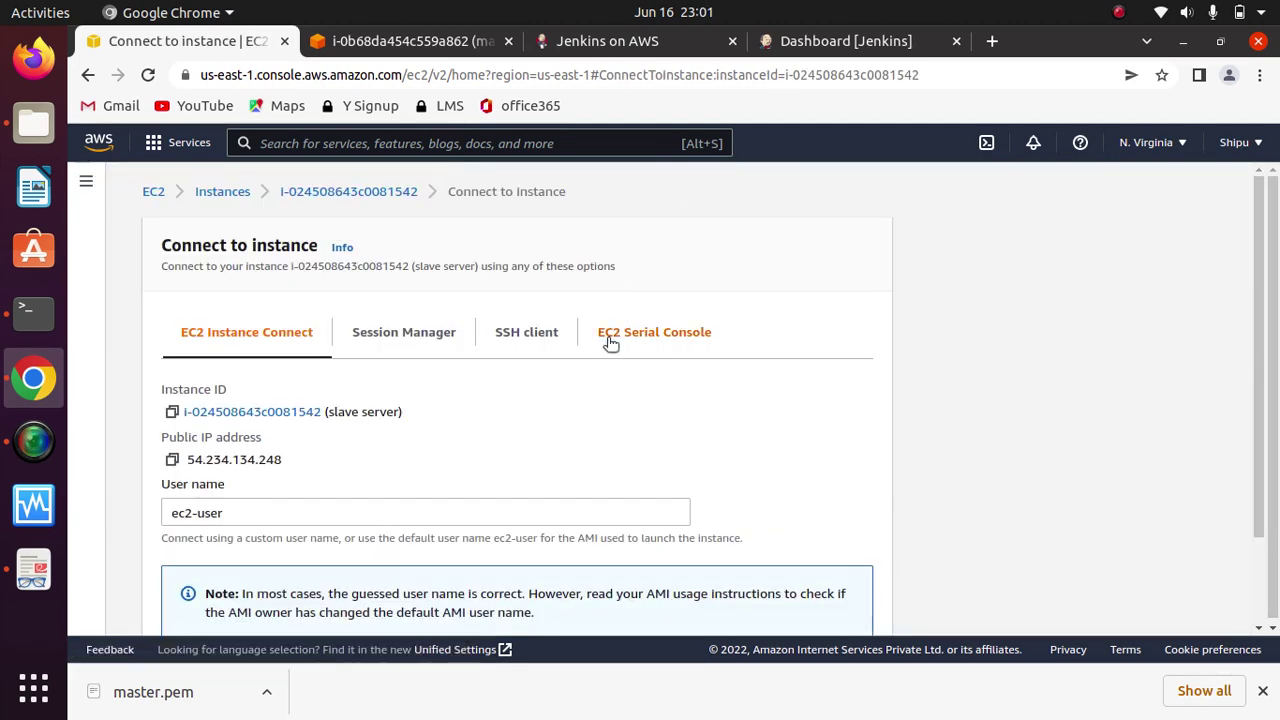
{"action": "left_click", "coordinate": [530, 340]}
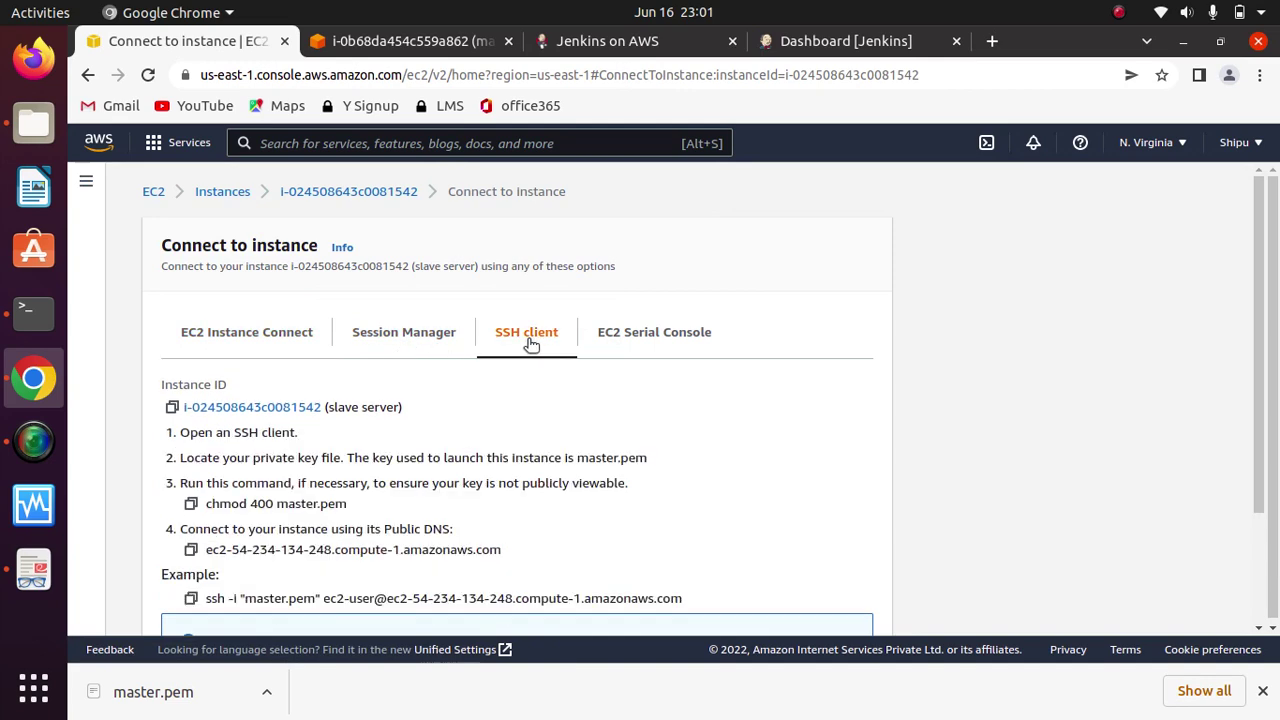
{"action": "left_click_drag", "start_coordinate": [1256, 370], "coordinate": [1255, 484]}
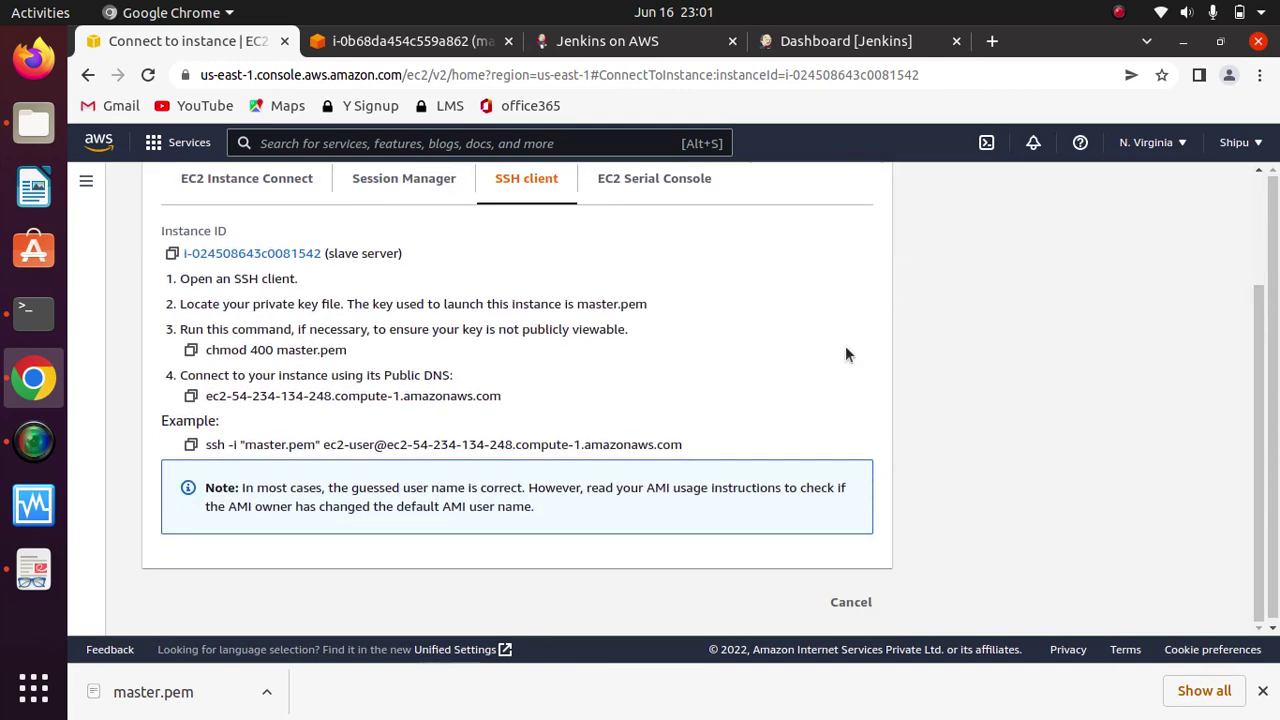
{"action": "left_click", "coordinate": [190, 445]}
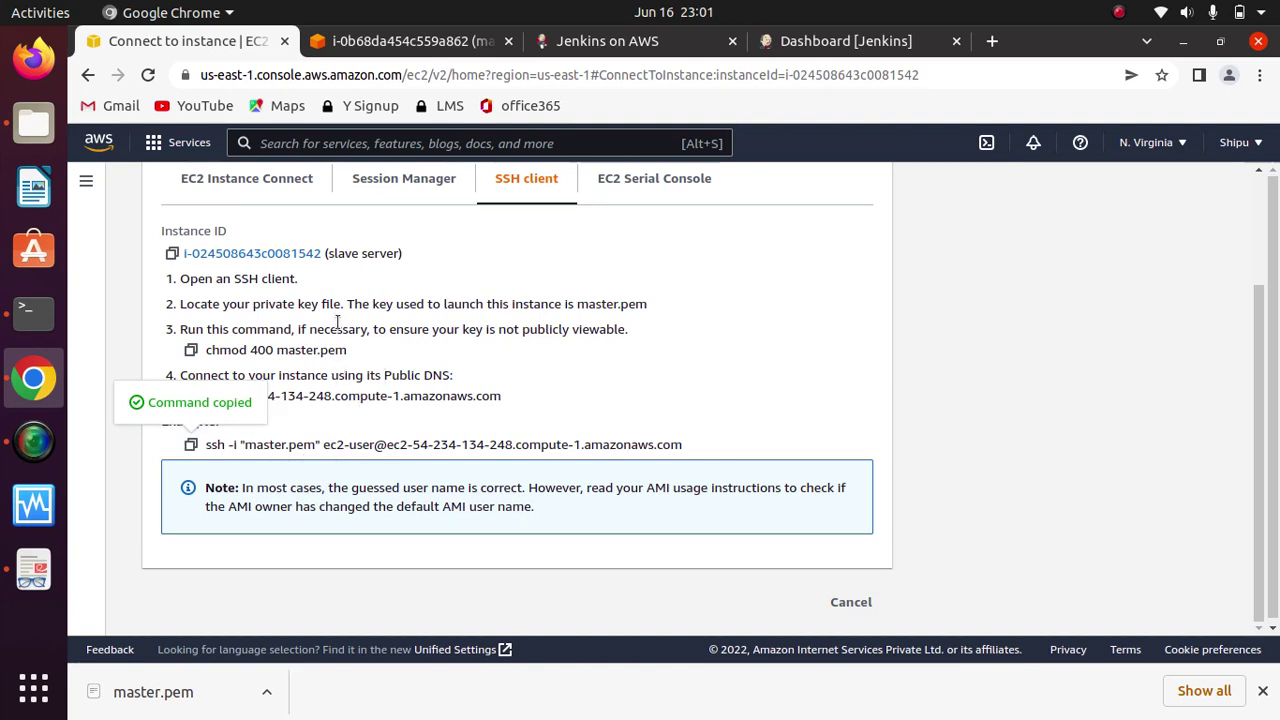
{"action": "left_click", "coordinate": [190, 349]}
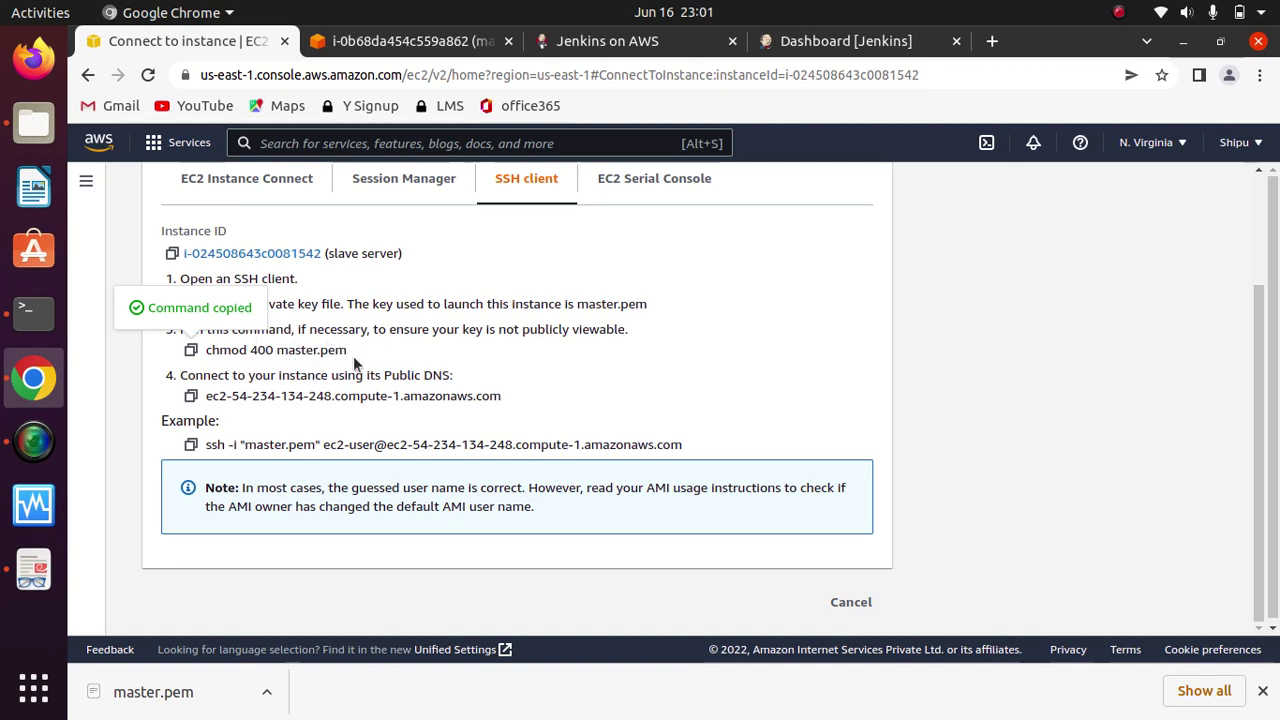
{"action": "left_click", "coordinate": [33, 313]}
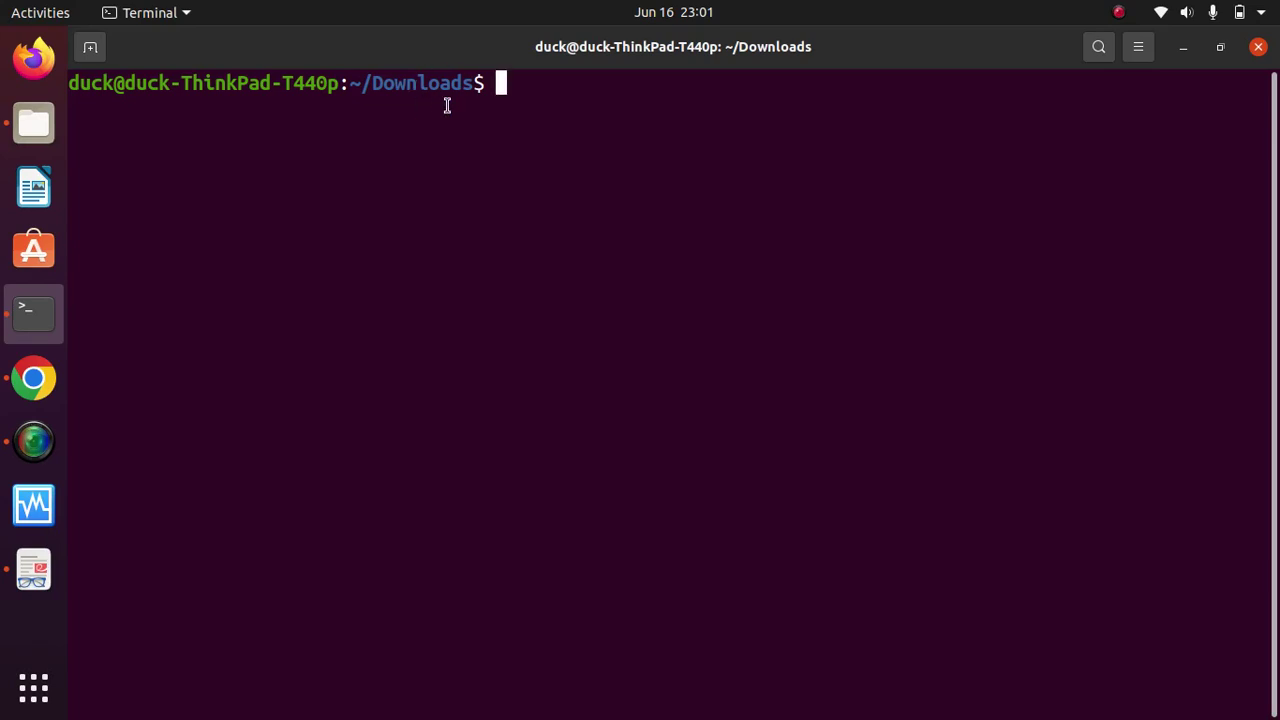
Step: List the files in ~/Downloads and locate the master.pem key
{"action": "type", "text": "ls"}
{"action": "key", "text": "Return"}
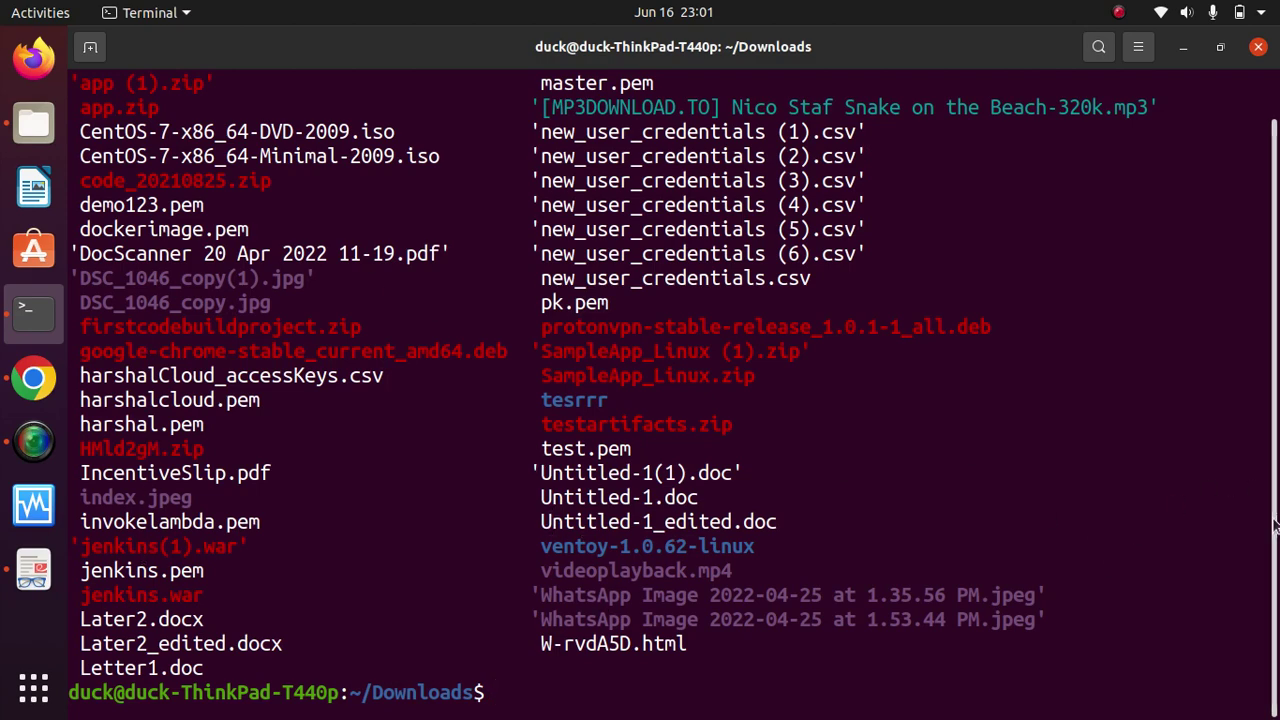
{"action": "scroll", "coordinate": [1272, 446], "scroll_direction": "up", "scroll_amount": 1}
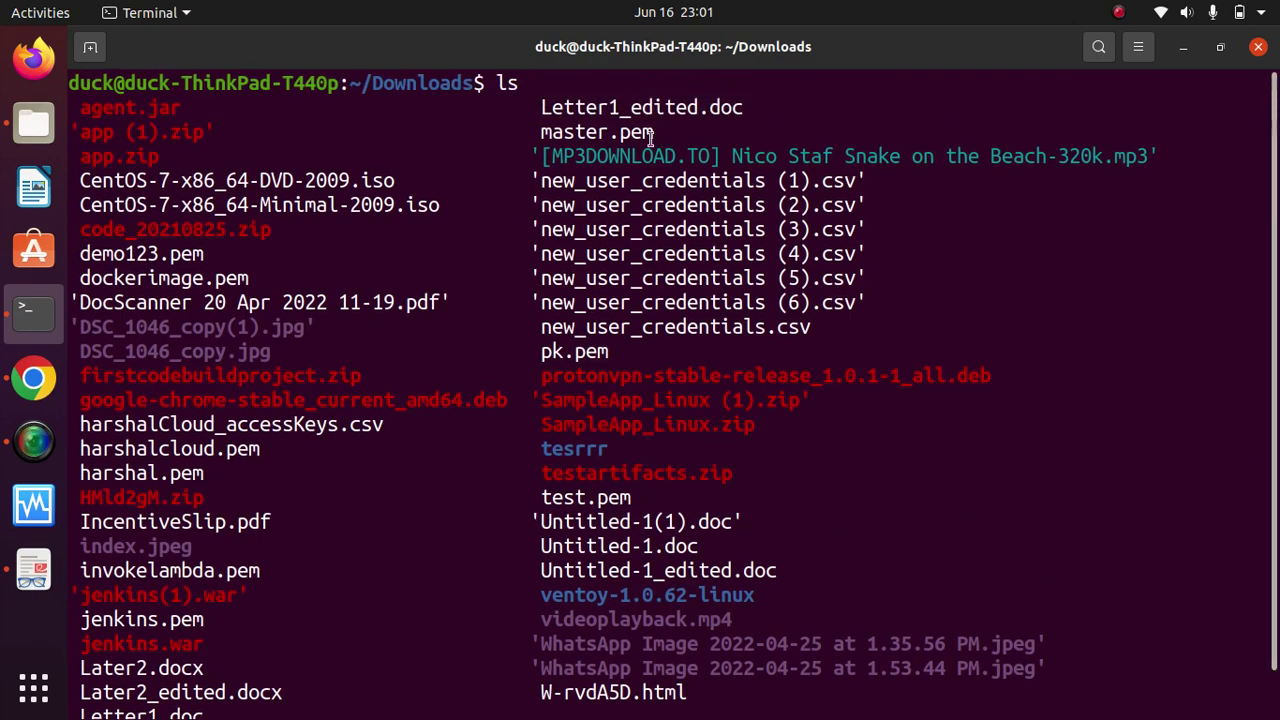
{"action": "triple_click", "coordinate": [640, 132]}
{"action": "double_click", "coordinate": [640, 132]}
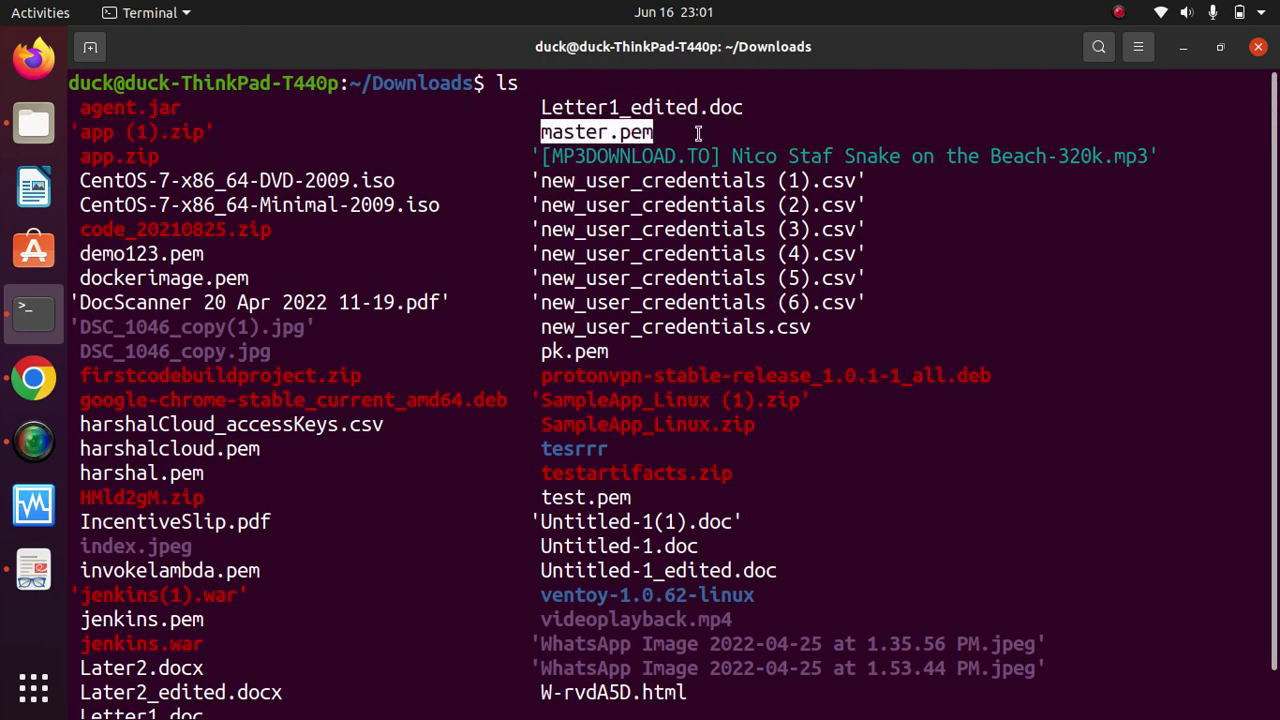
{"action": "scroll", "coordinate": [813, 125], "scroll_direction": "down", "scroll_amount": 1}
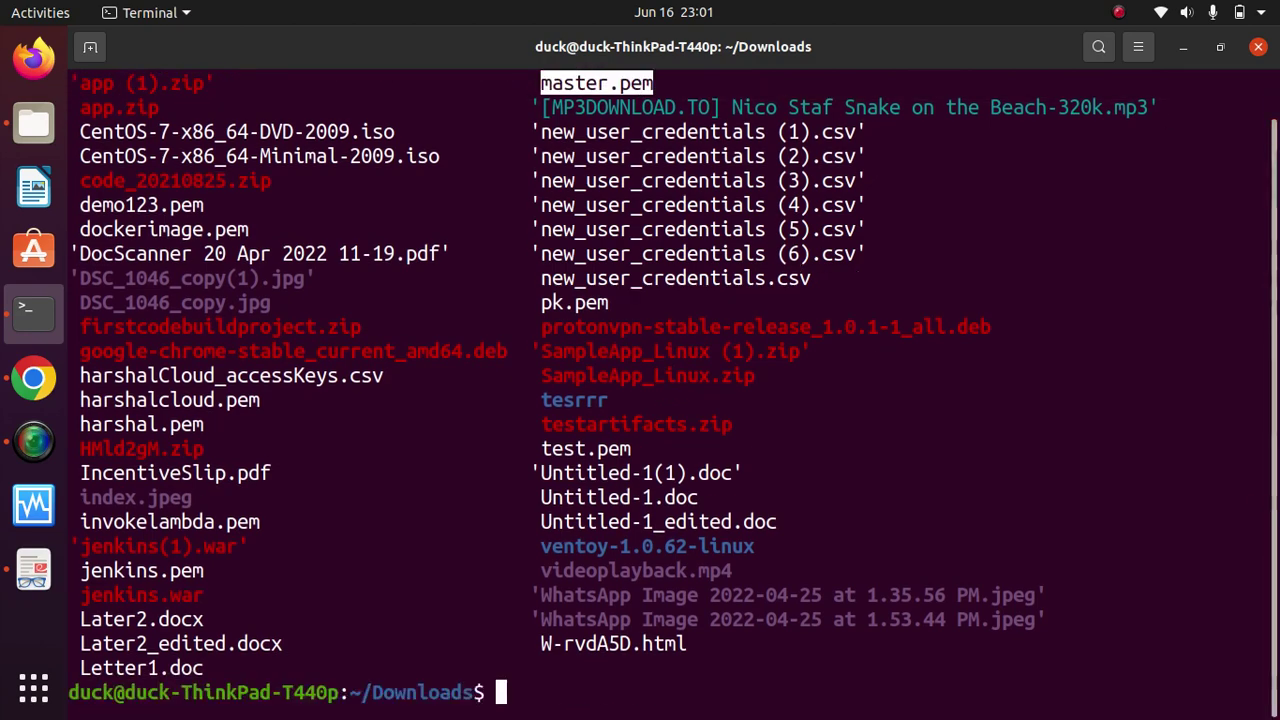
Step: Clear the screen and run the pasted 'chmod 400 master.pem' command
{"action": "type", "text": "clear"}
{"action": "key", "text": "Return"}
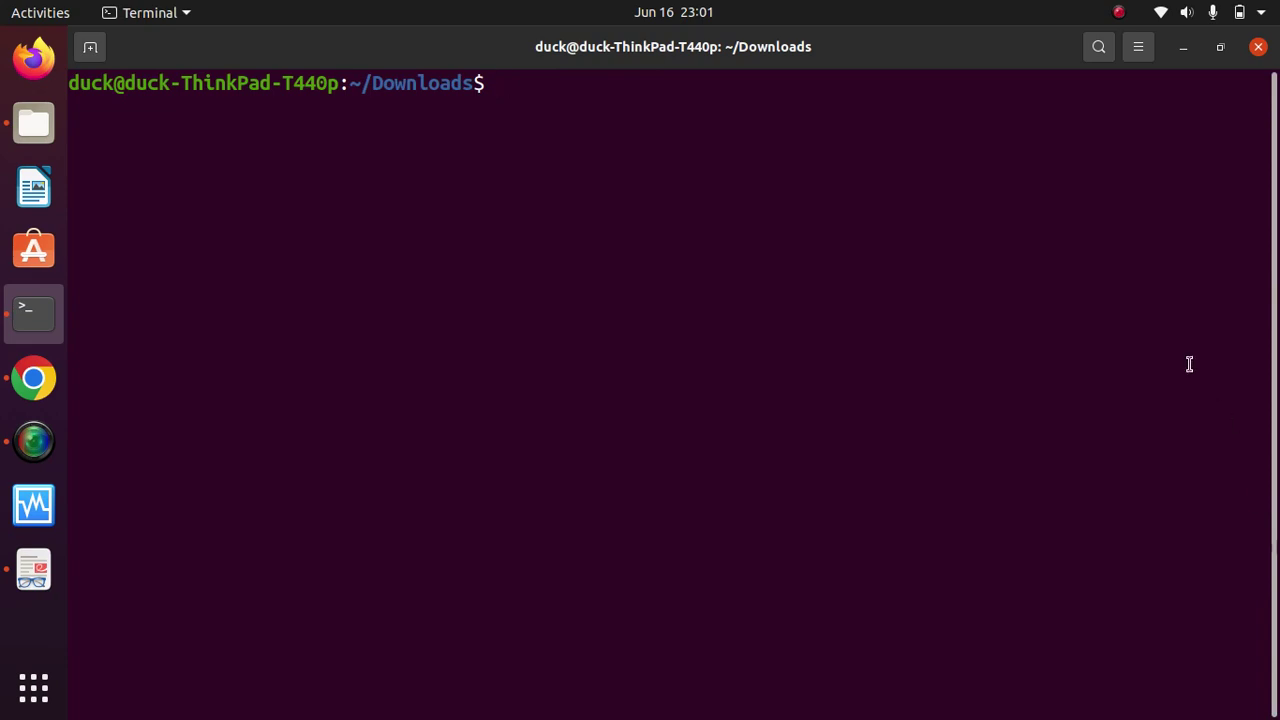
{"action": "right_click", "coordinate": [847, 303]}
{"action": "left_click", "coordinate": [932, 370]}
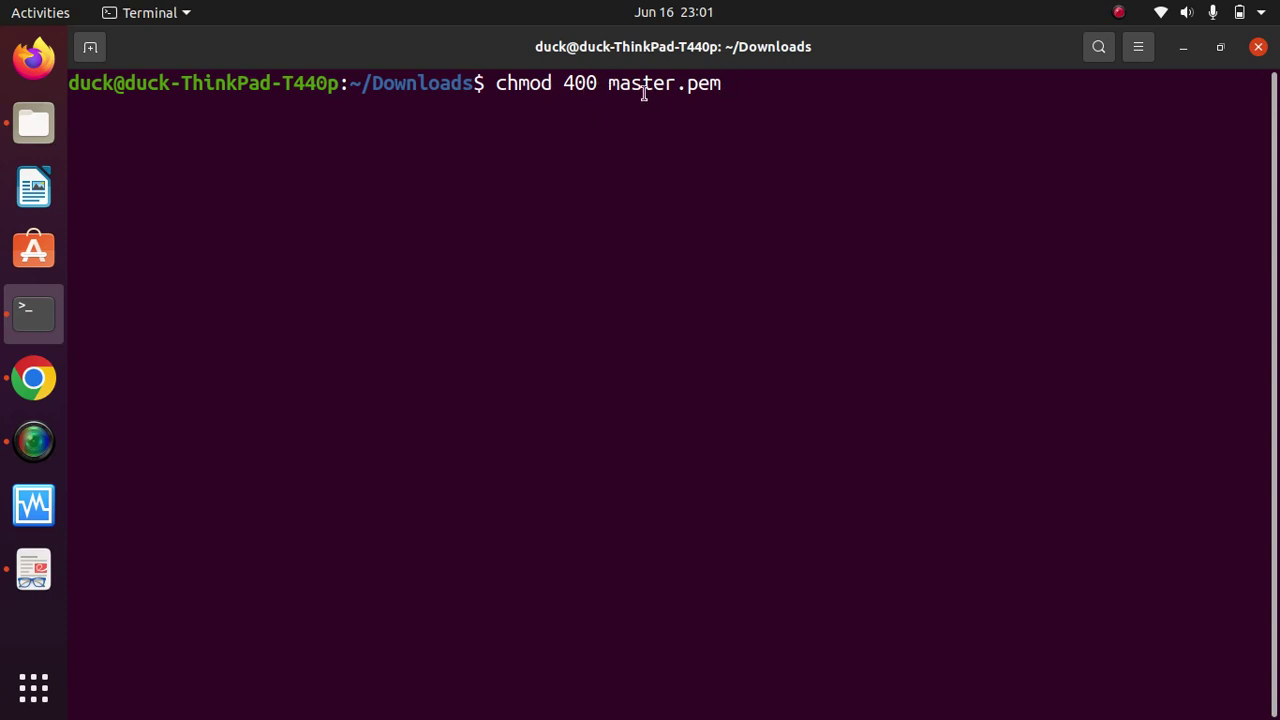
{"action": "key", "text": "Return"}
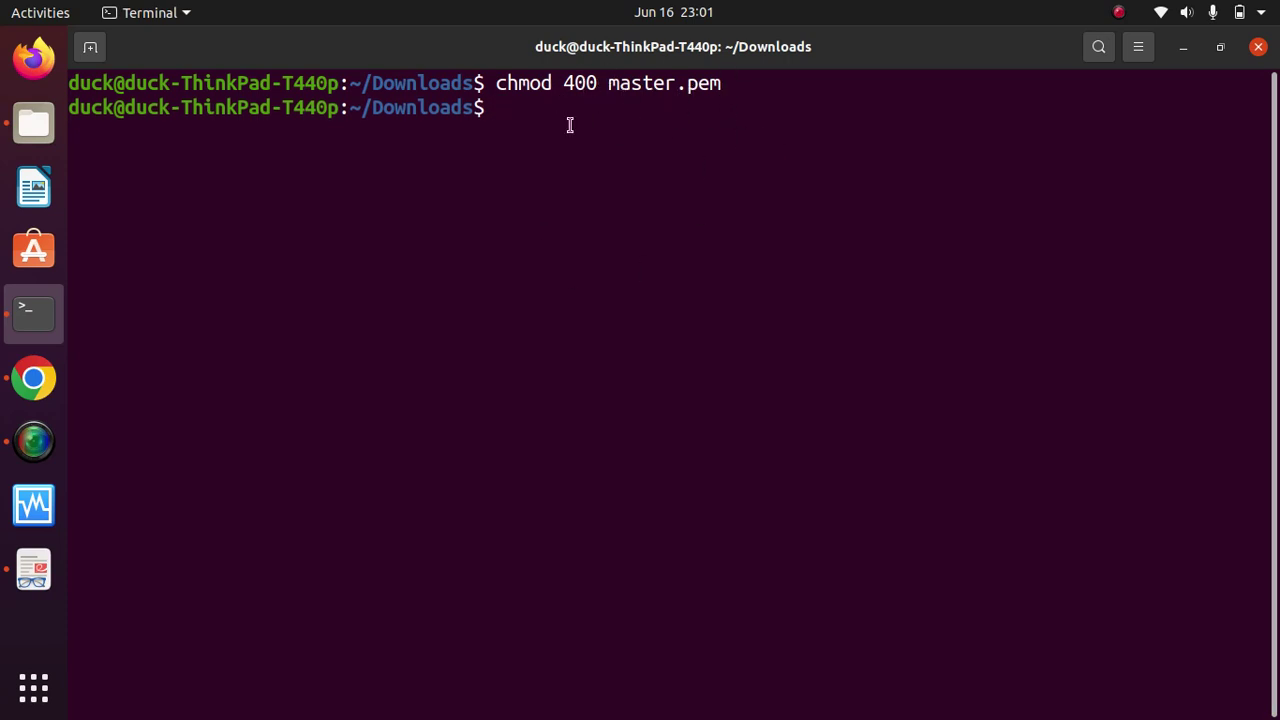
{"action": "left_click", "coordinate": [14, 386]}
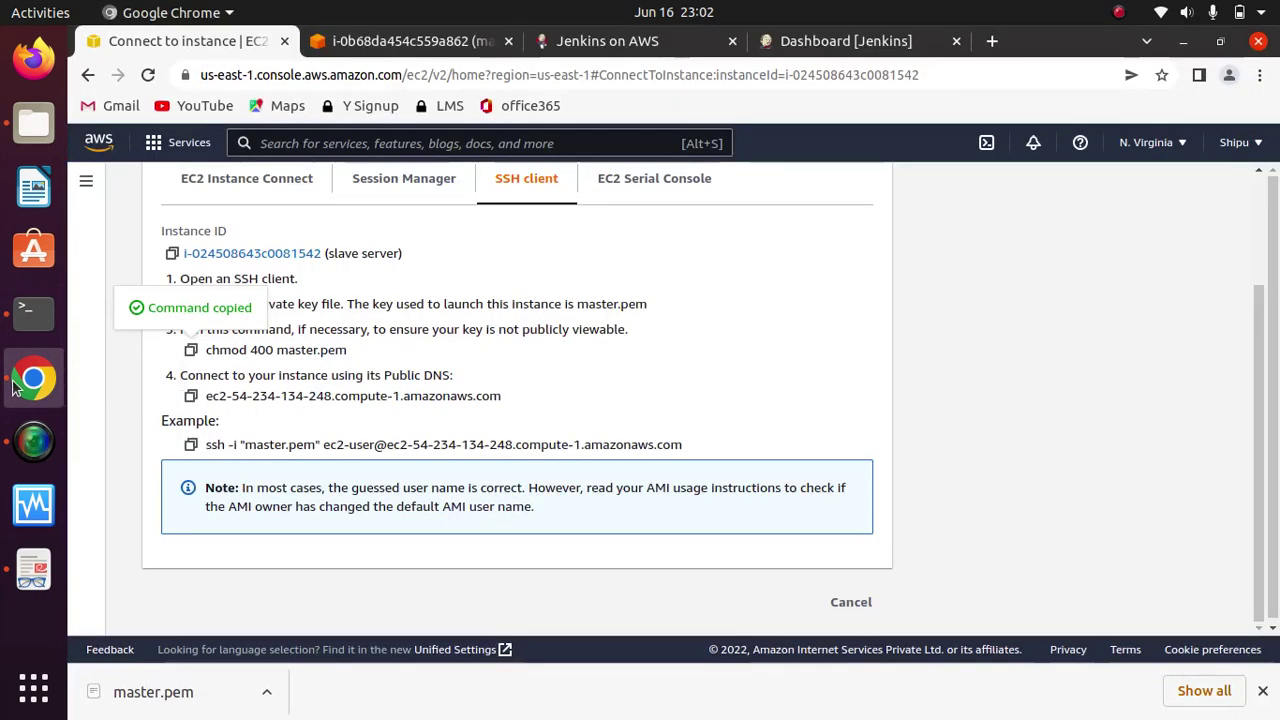
Step: Run the copied ssh command to the slave server and accept its host fingerprint with yes
{"action": "left_click", "coordinate": [191, 444]}
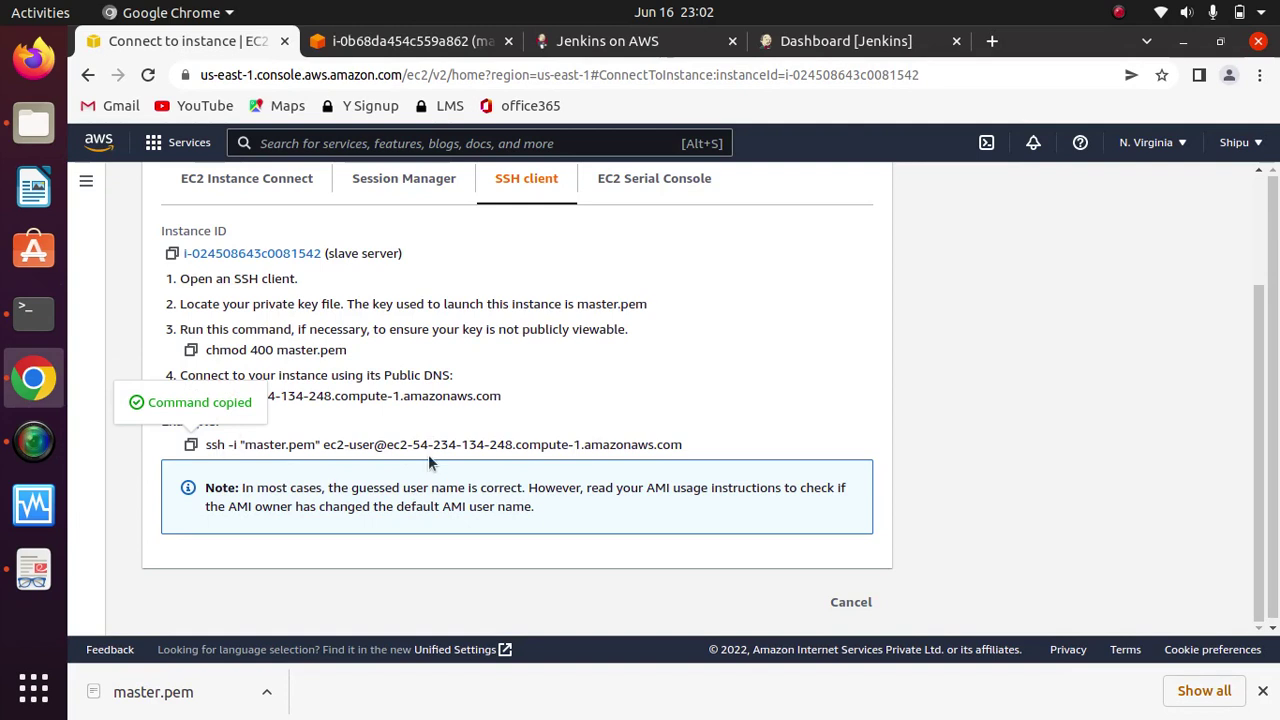
{"action": "left_click", "coordinate": [34, 314]}
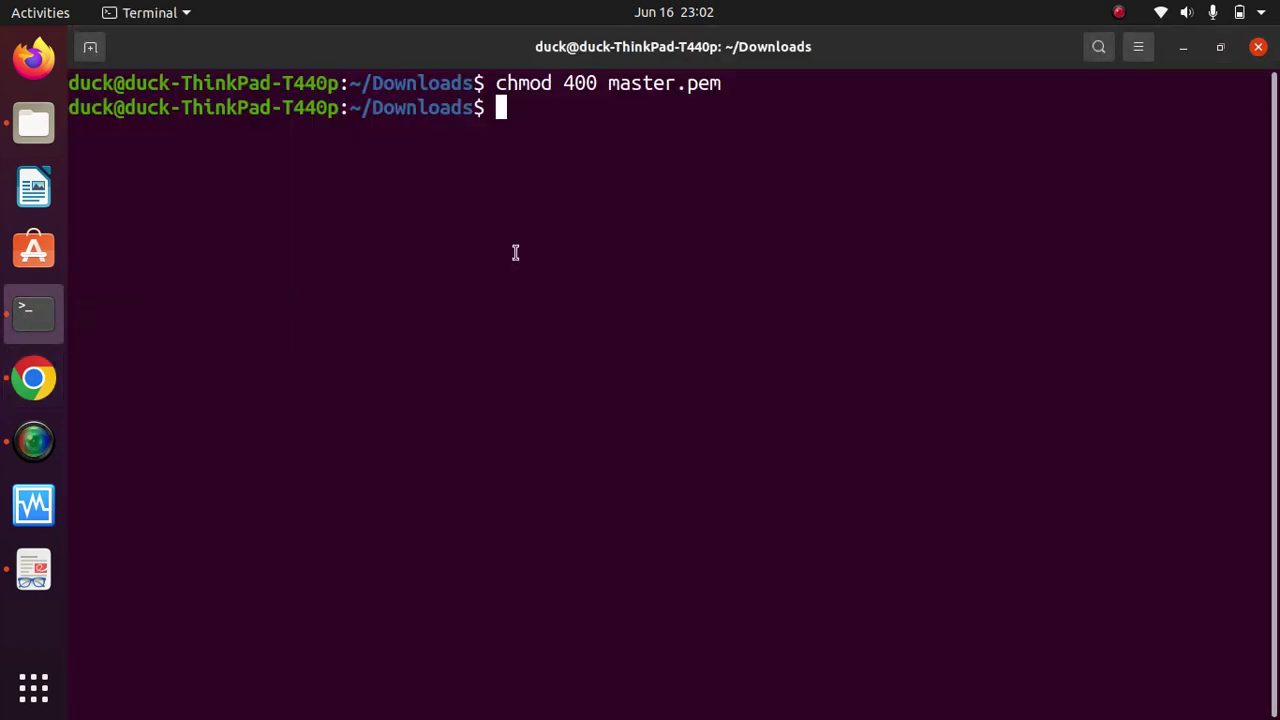
{"action": "right_click", "coordinate": [549, 193]}
{"action": "left_click", "coordinate": [618, 266]}
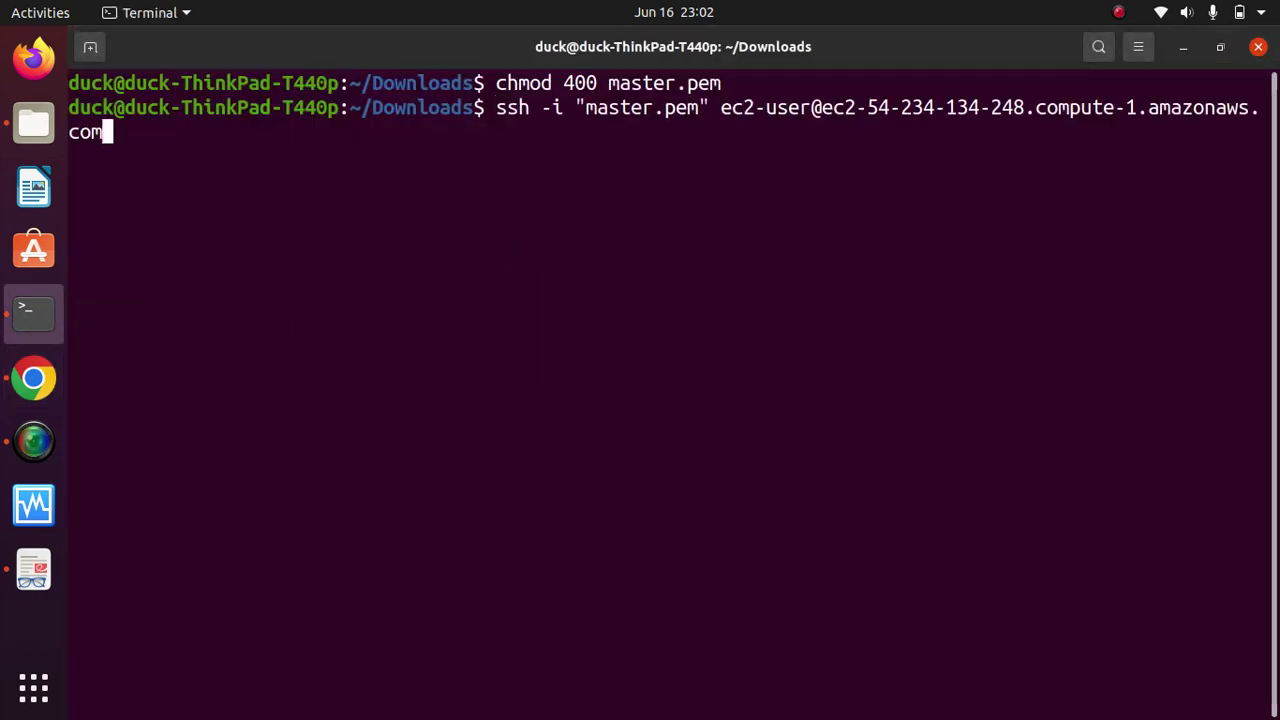
{"action": "key", "text": "Return"}
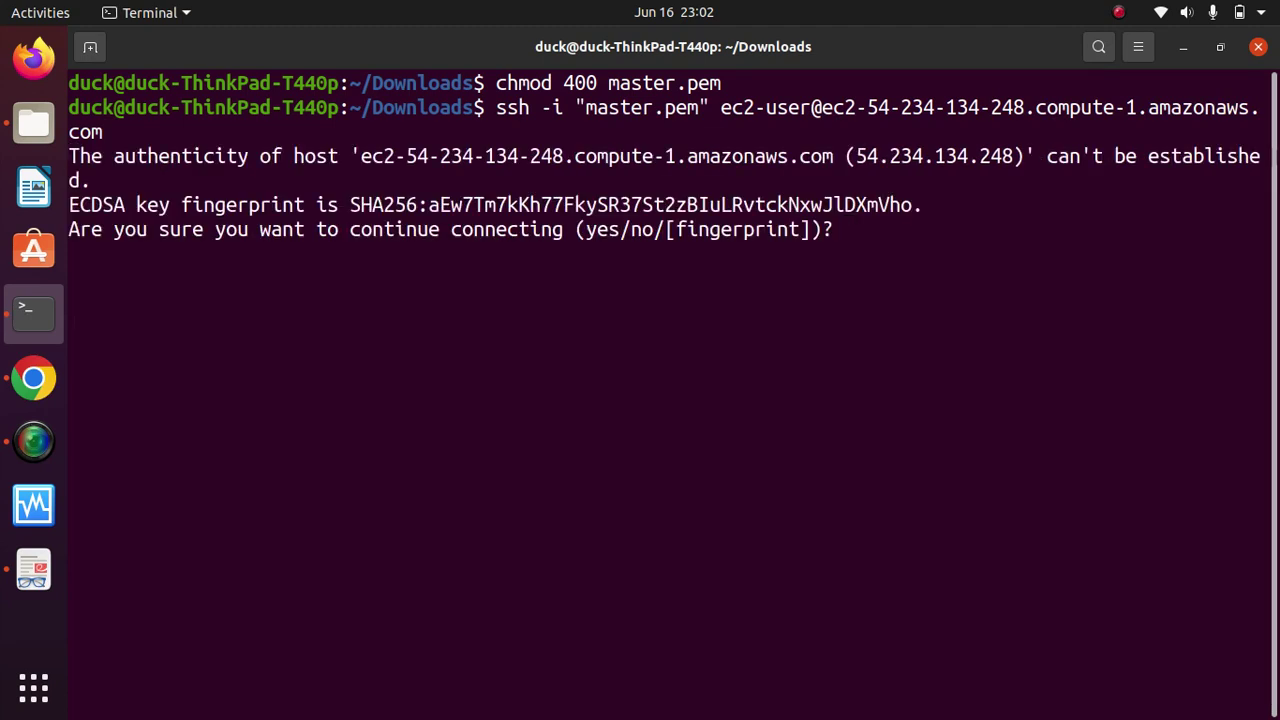
{"action": "type", "text": "yes"}
{"action": "key", "text": "Return"}
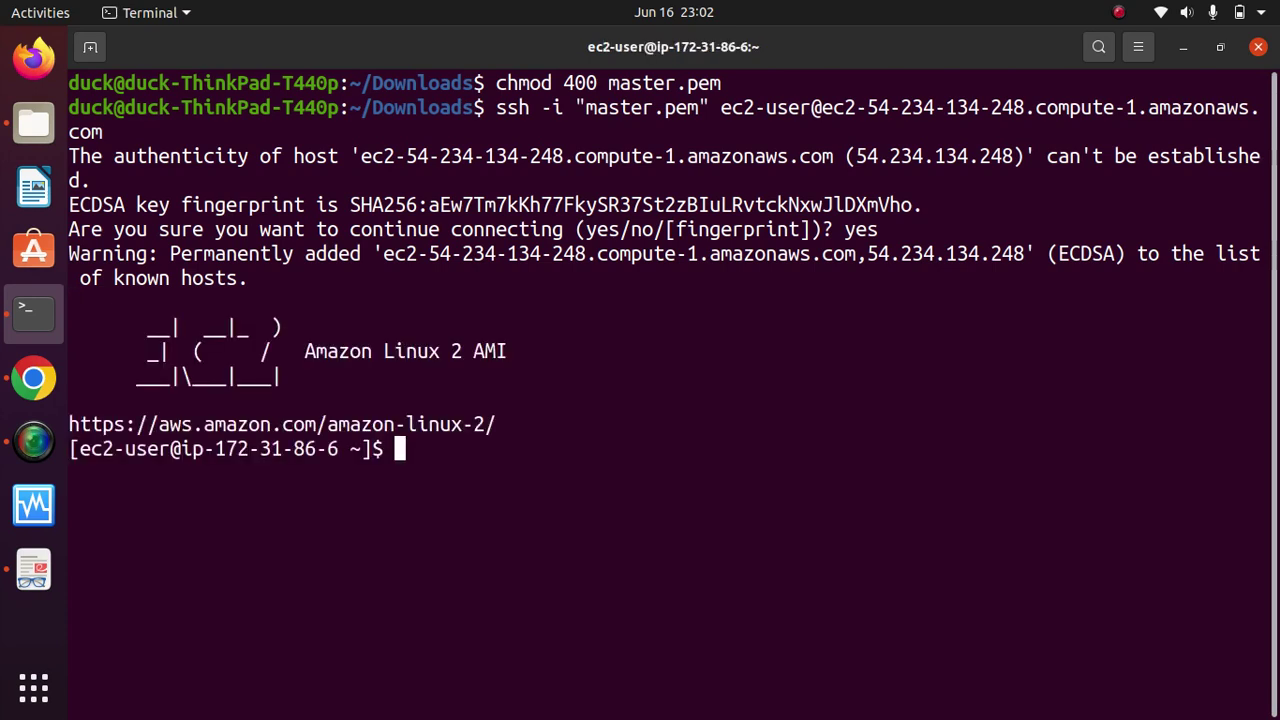
Step: Clear the remote slave terminal screen and return to the AWS console
{"action": "type", "text": "clear"}
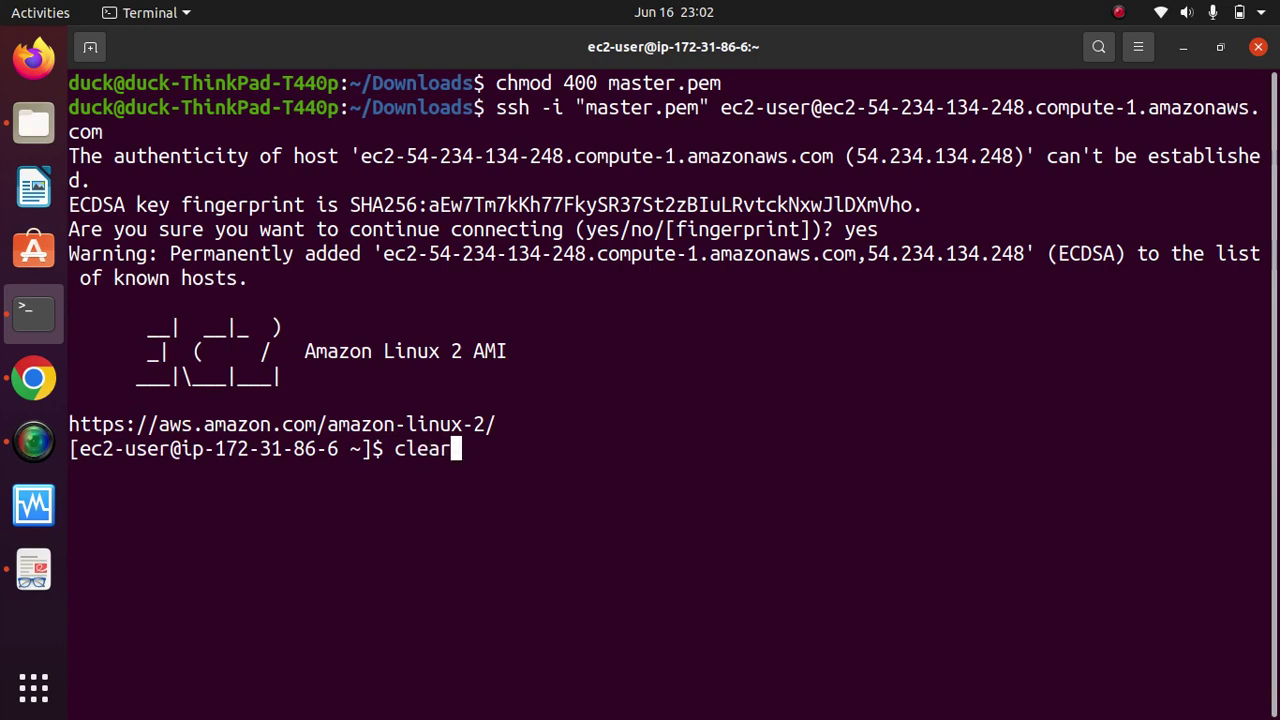
{"action": "key", "text": "Return"}
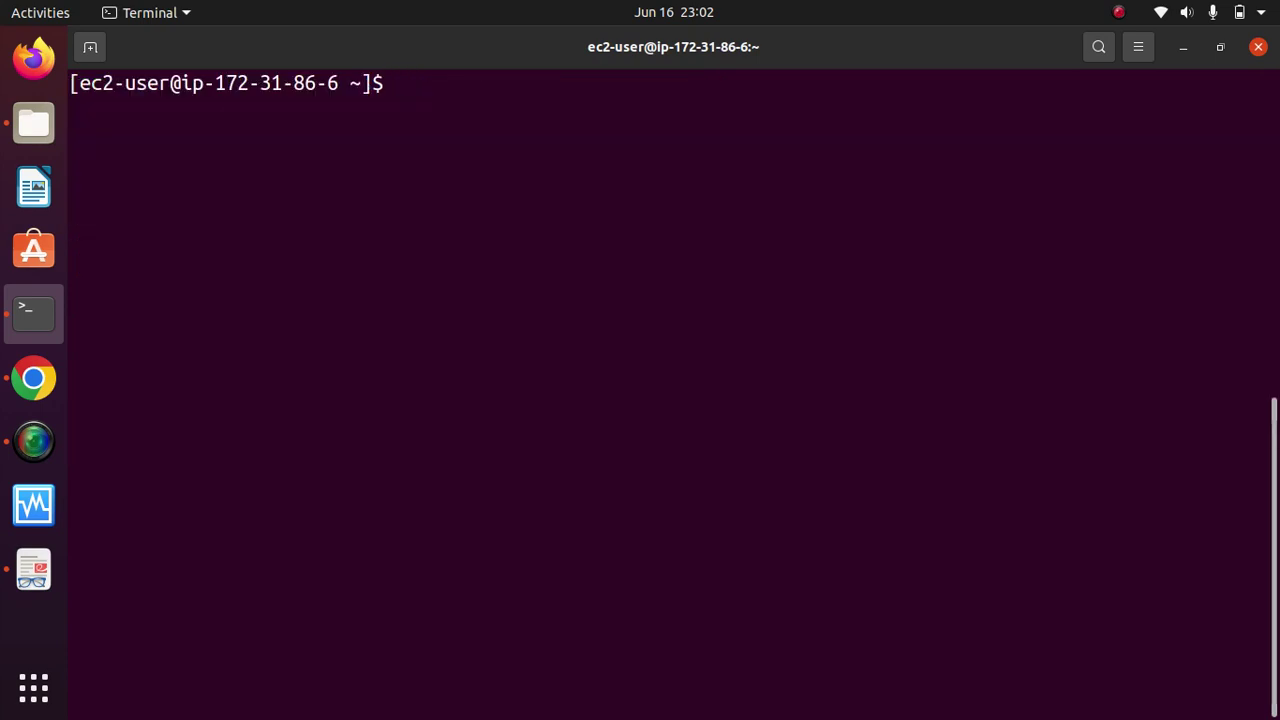
{"action": "left_click", "coordinate": [33, 383]}
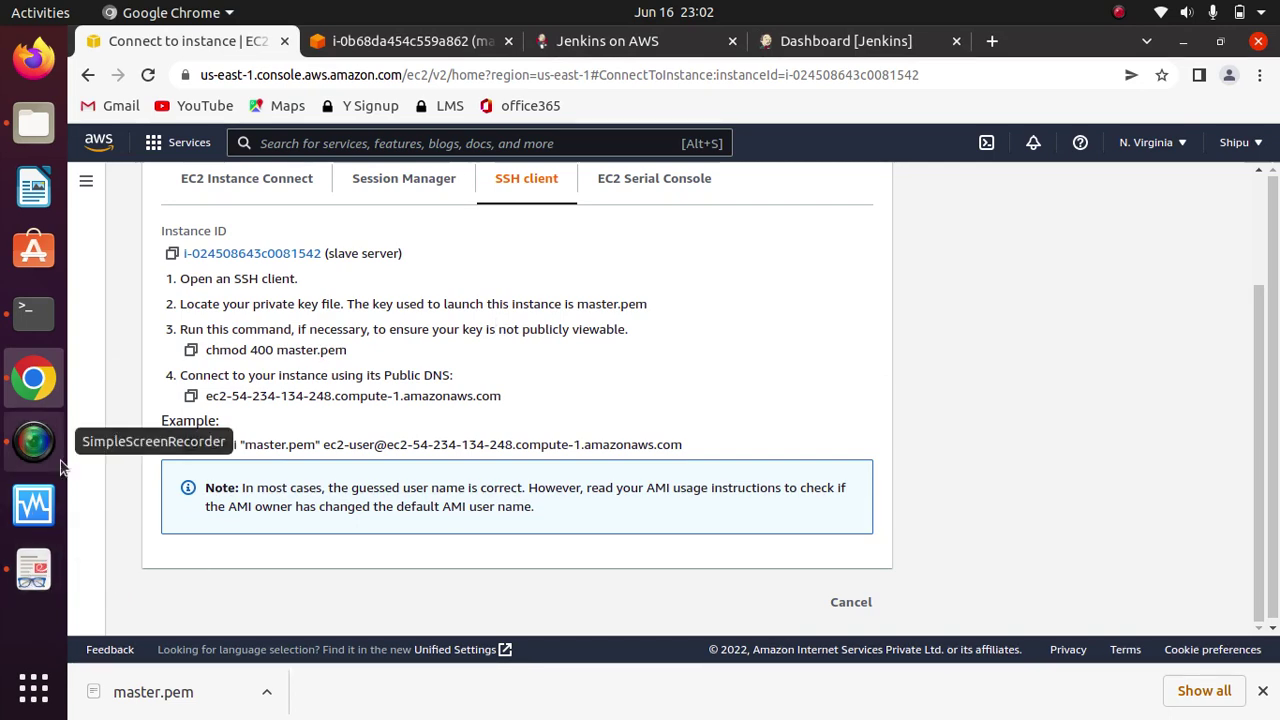
{"action": "left_click", "coordinate": [62, 588]}
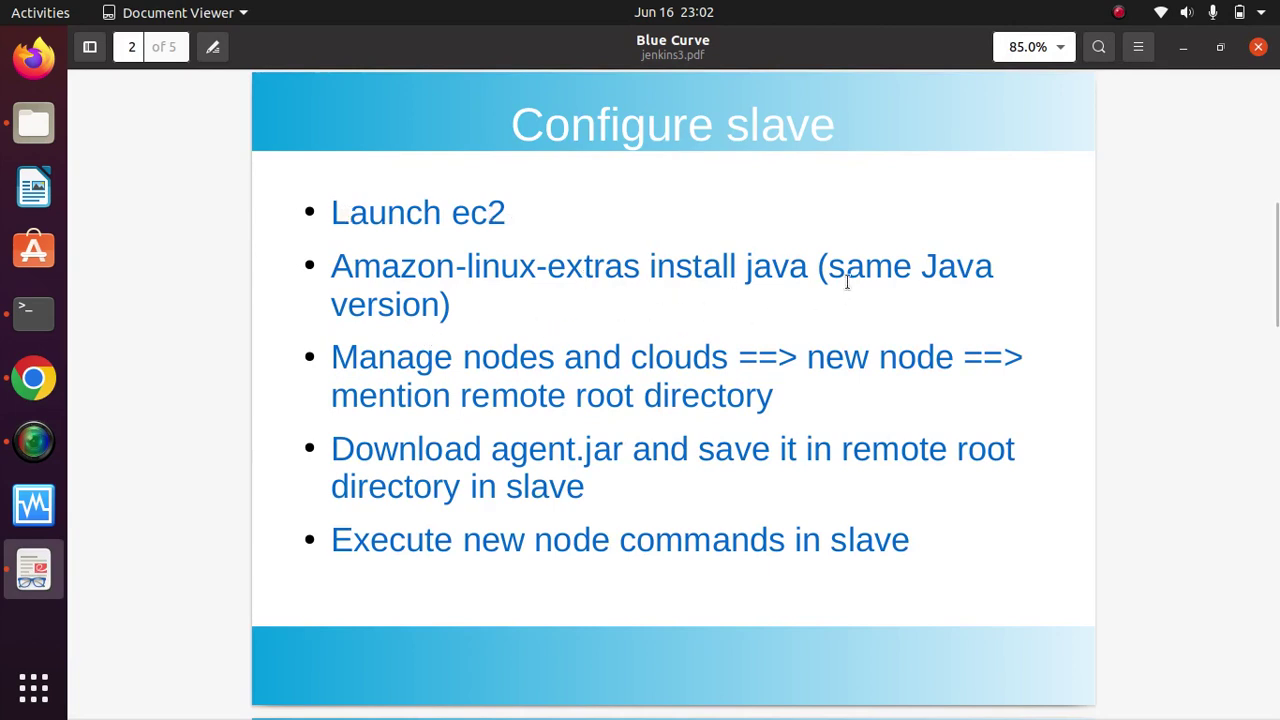
{"action": "left_click", "coordinate": [62, 310]}
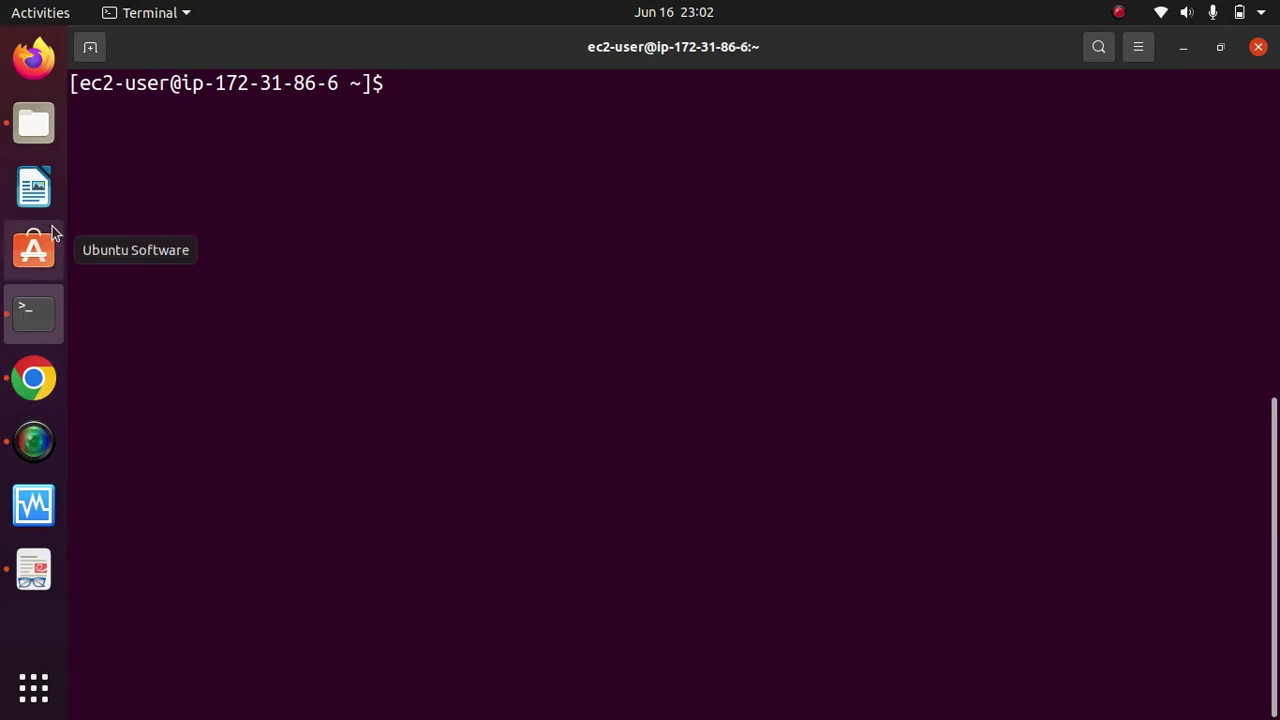
{"action": "left_click", "coordinate": [33, 380]}
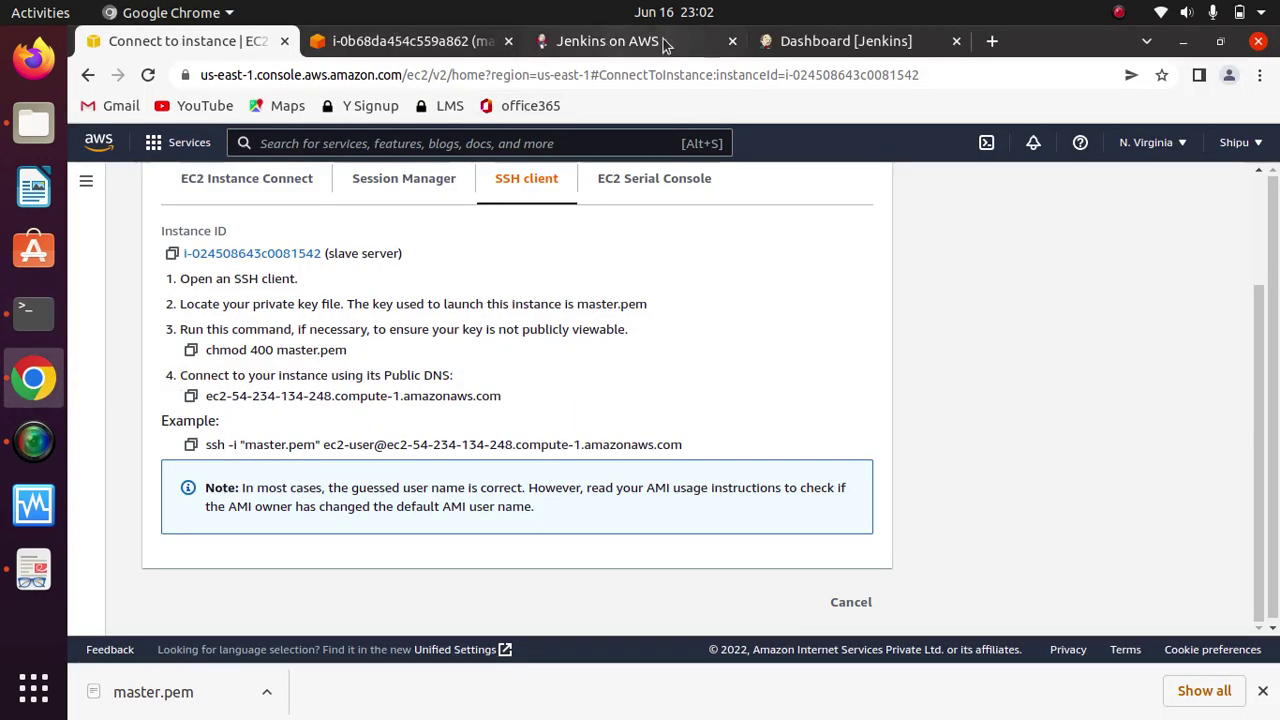
Step: In the master server's Instance Connect shell, erase the leftover text and clear the screen
{"action": "left_click", "coordinate": [430, 41]}
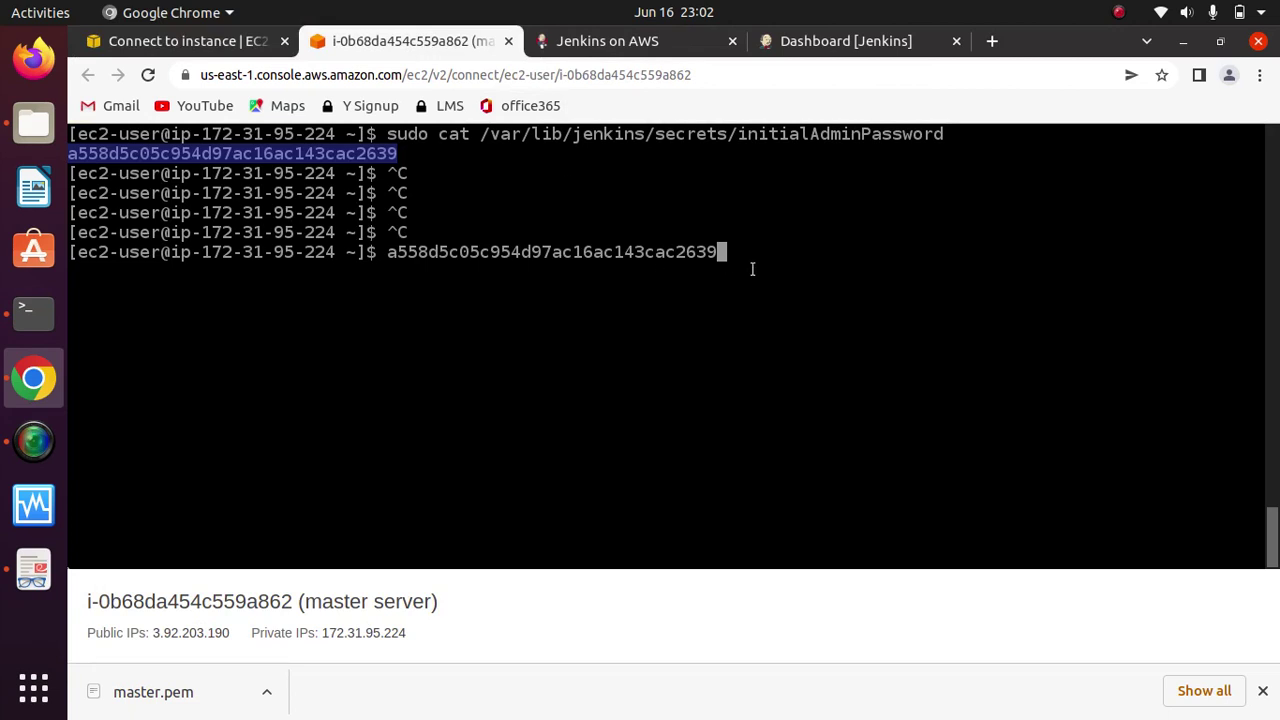
{"action": "key", "text": "BackSpace"}
{"action": "key", "text": "BackSpace"}
{"action": "key", "text": "BackSpace"}
{"action": "key", "text": "BackSpace"}
{"action": "key", "text": "BackSpace"}
{"action": "key", "text": "BackSpace"}
{"action": "key", "text": "BackSpace"}
{"action": "key", "text": "BackSpace"}
{"action": "key", "text": "BackSpace"}
{"action": "key", "text": "BackSpace"}
{"action": "key", "text": "BackSpace"}
{"action": "key", "text": "BackSpace"}
{"action": "key", "text": "BackSpace"}
{"action": "key", "text": "BackSpace"}
{"action": "key", "text": "BackSpace"}
{"action": "key", "text": "BackSpace"}
{"action": "key", "text": "BackSpace"}
{"action": "key", "text": "BackSpace"}
{"action": "key", "text": "BackSpace"}
{"action": "key", "text": "BackSpace"}
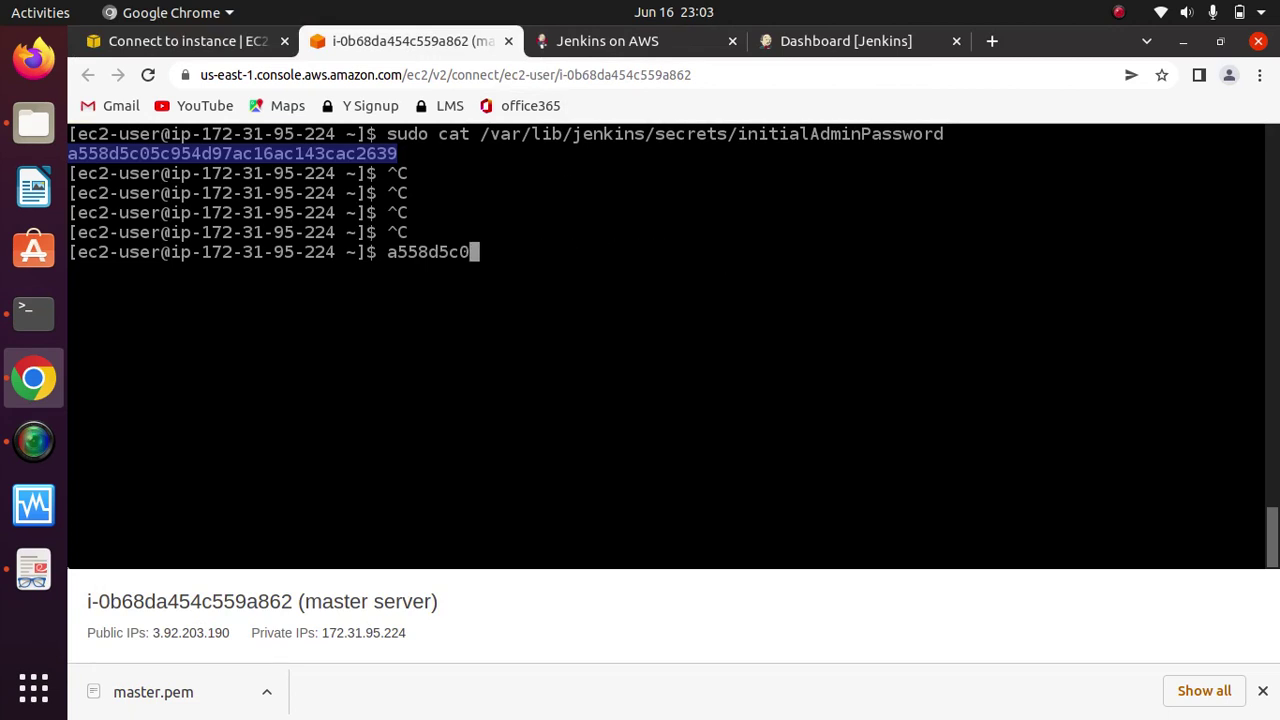
{"action": "key", "text": "BackSpace"}
{"action": "key", "text": "BackSpace"}
{"action": "key", "text": "BackSpace"}
{"action": "key", "text": "BackSpace"}
{"action": "key", "text": "BackSpace"}
{"action": "key", "text": "BackSpace"}
{"action": "key", "text": "BackSpace"}
{"action": "key", "text": "BackSpace"}
{"action": "type", "text": "clera"}
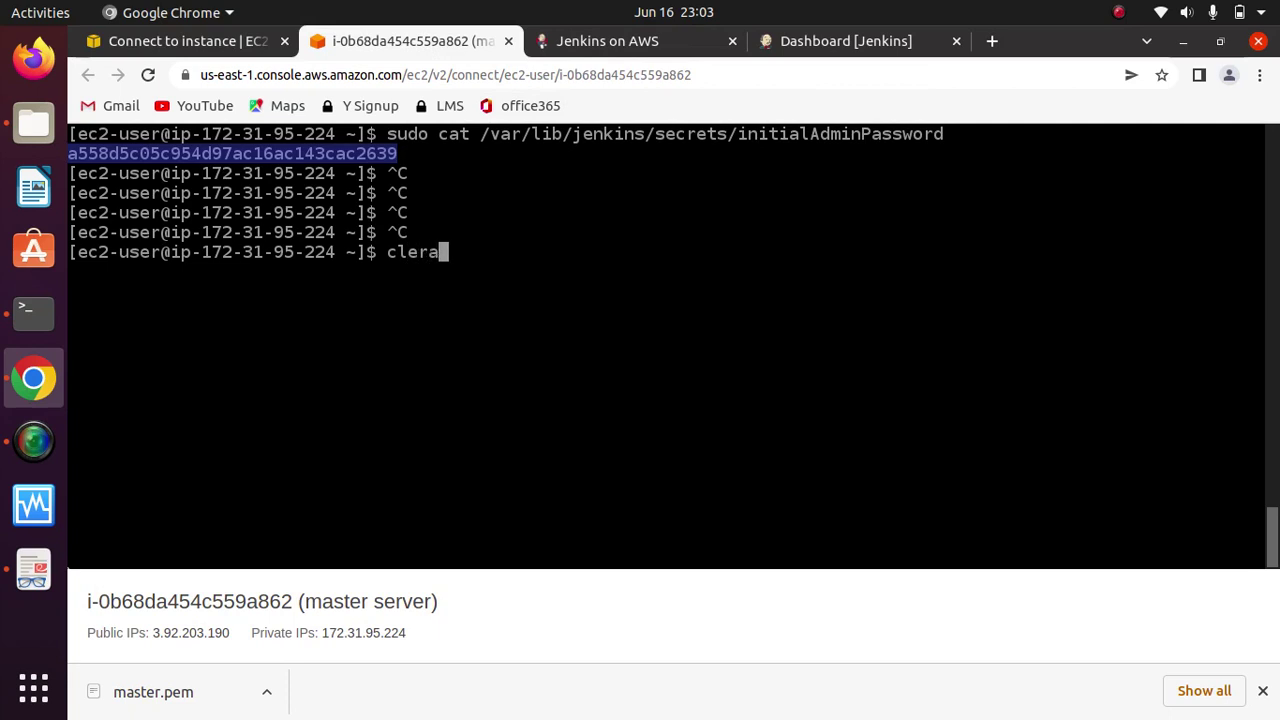
{"action": "key", "text": "Return"}
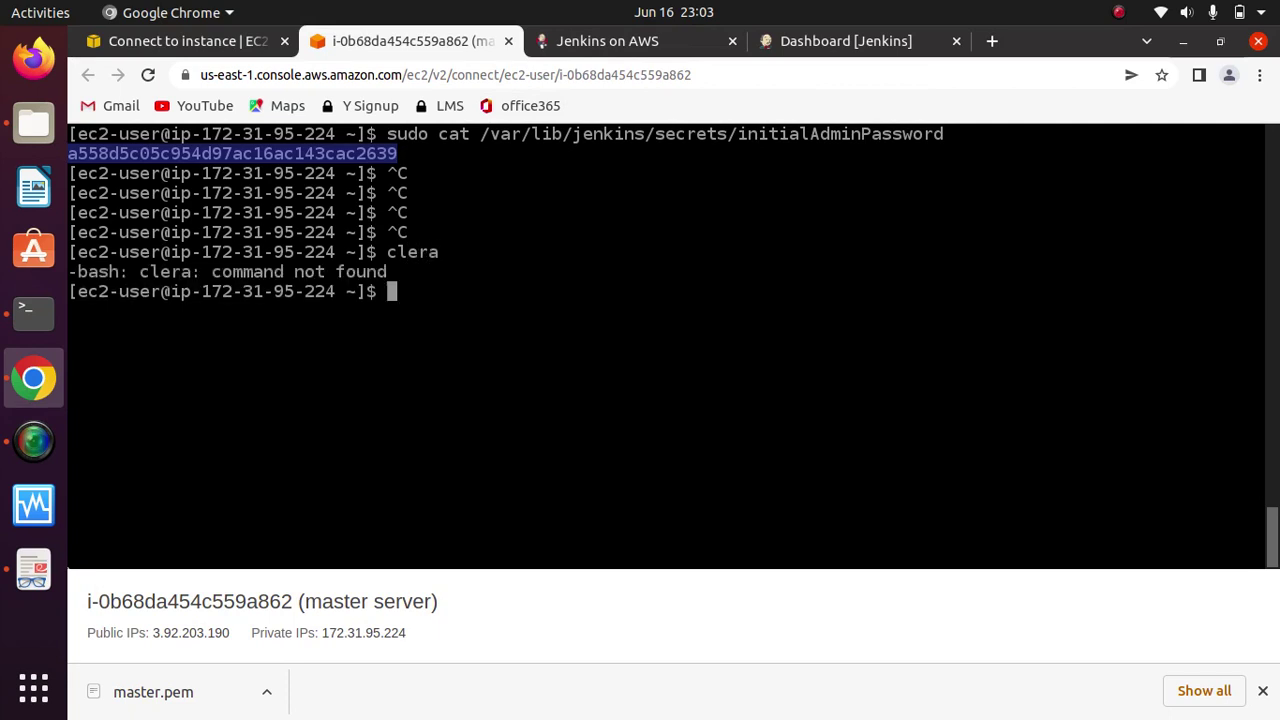
{"action": "type", "text": "clear"}
{"action": "key", "text": "Return"}
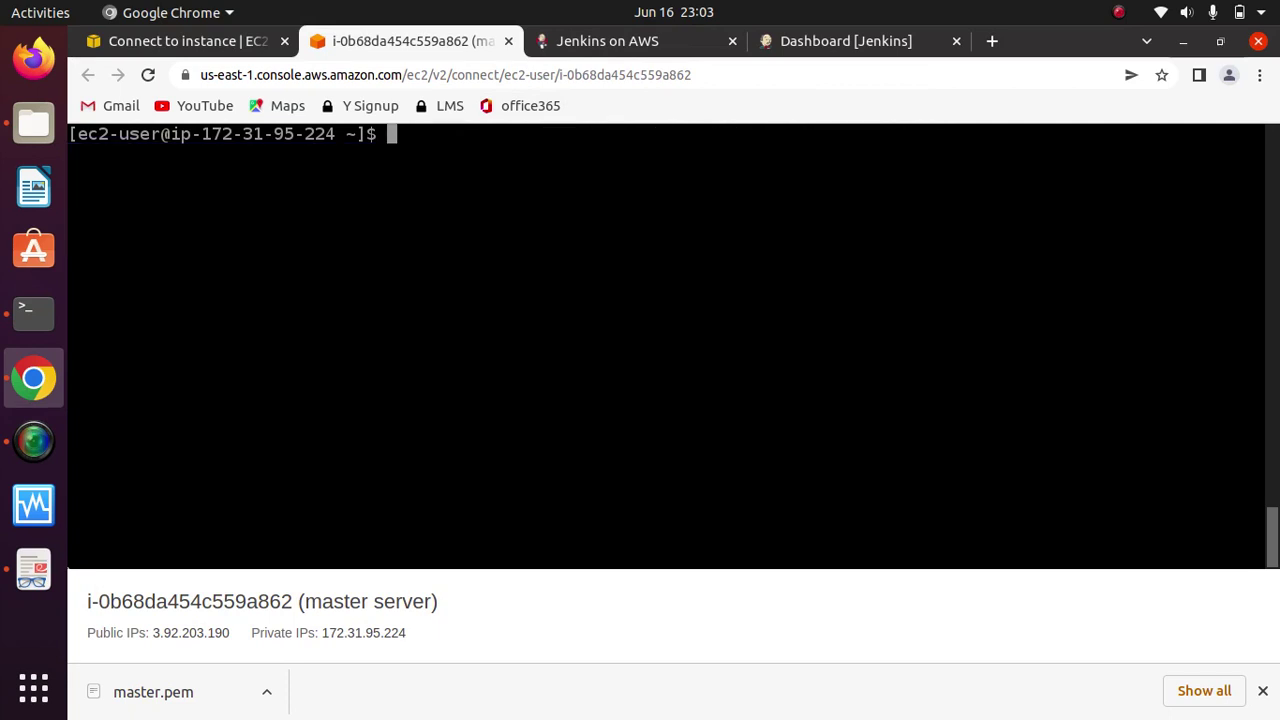
Step: Run java -version on the master, confirming OpenJDK 11.0.13
{"action": "type", "text": "java -version"}
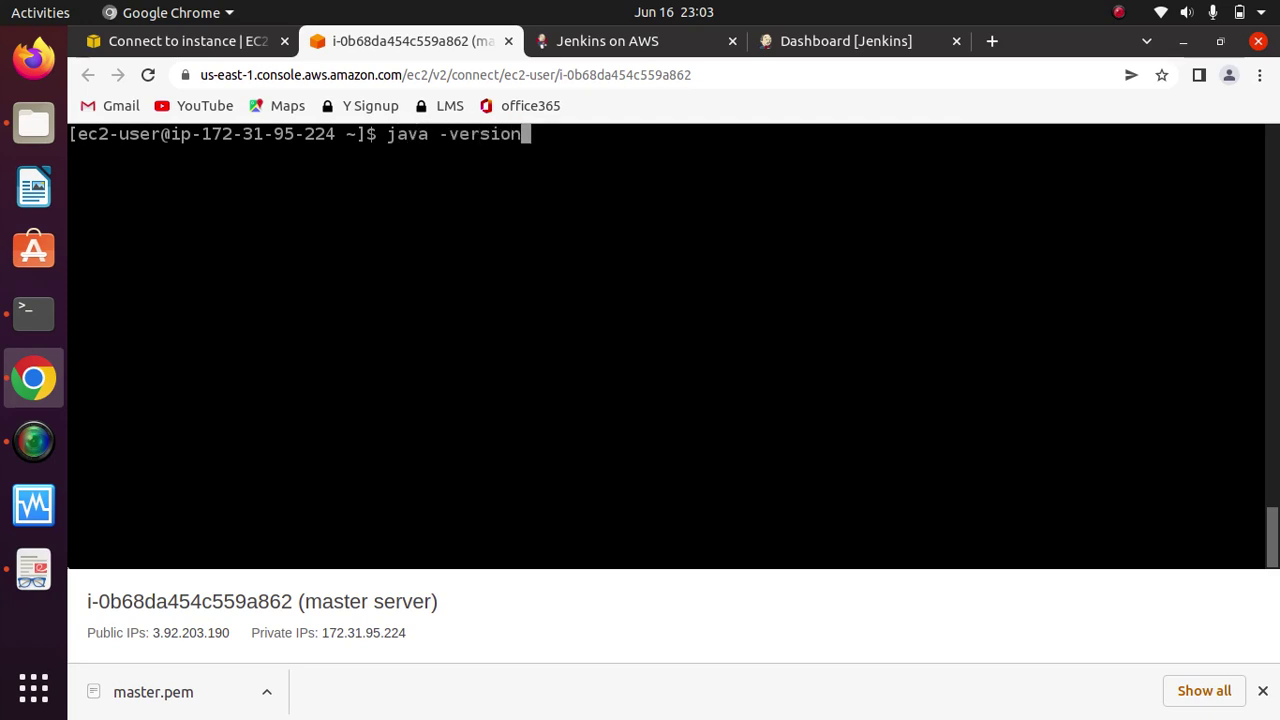
{"action": "key", "text": "Return"}
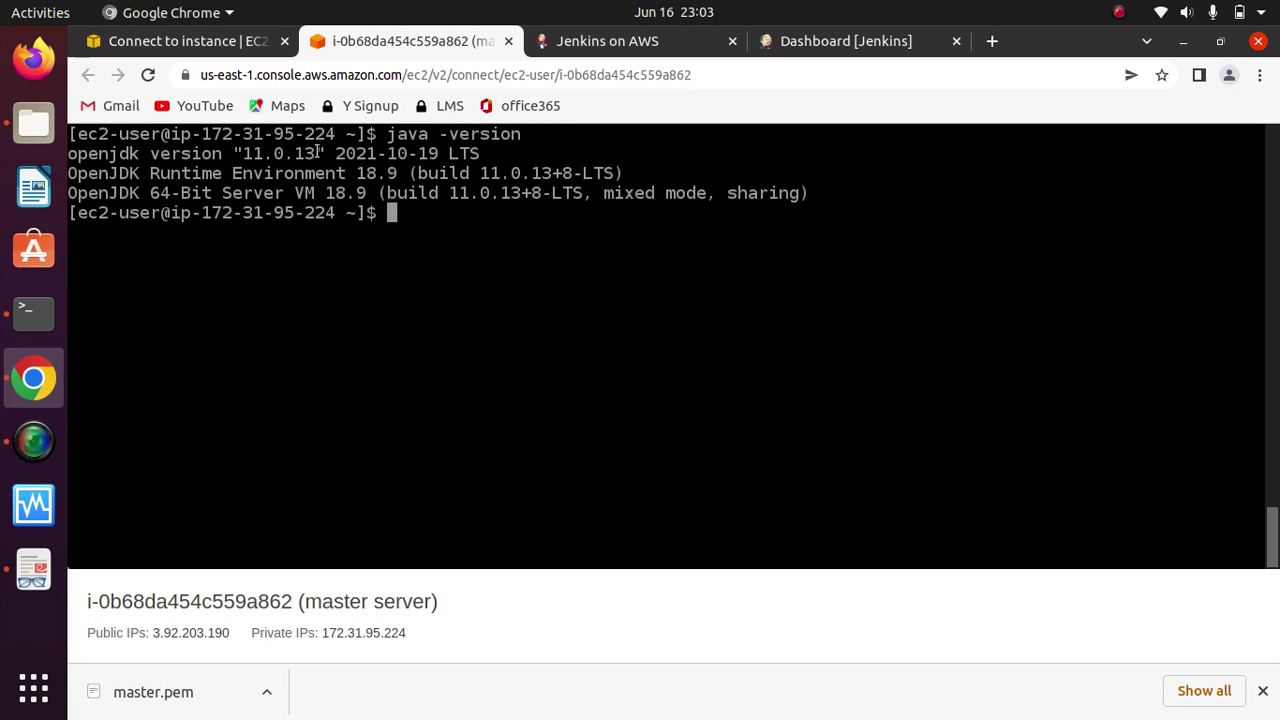
{"action": "left_click_drag", "start_coordinate": [322, 152], "coordinate": [240, 150]}
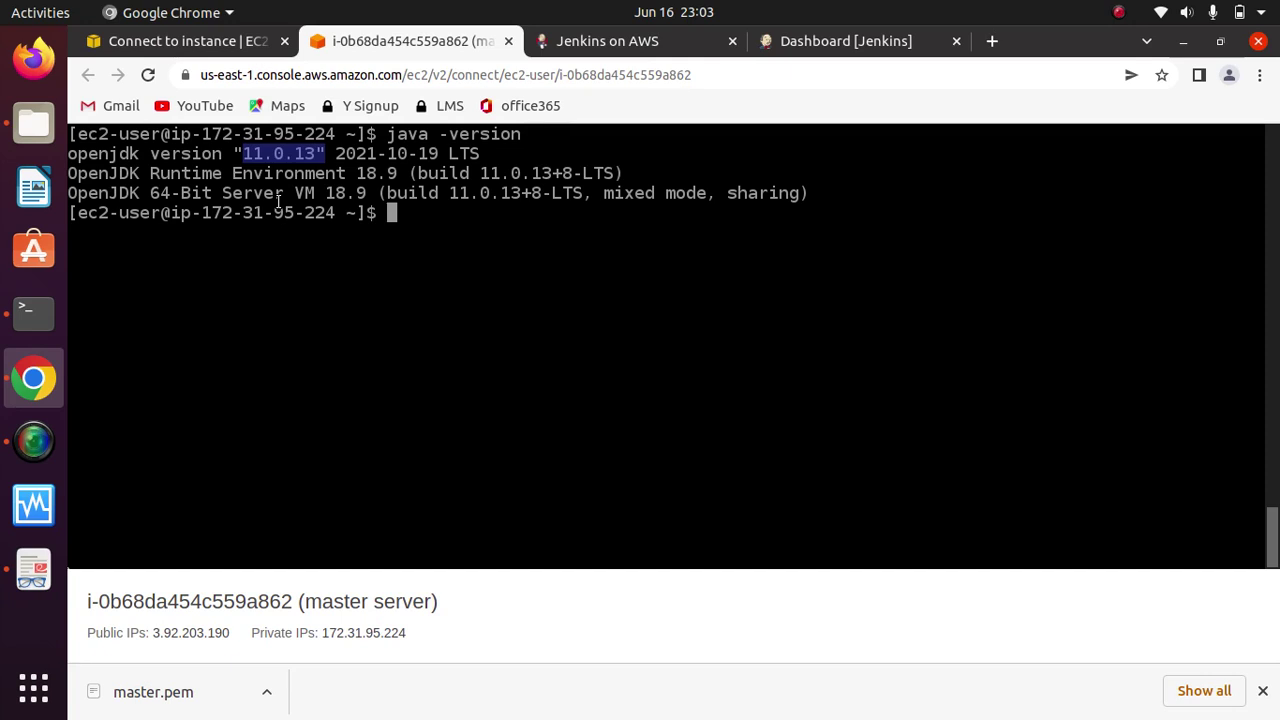
{"action": "left_click", "coordinate": [29, 317]}
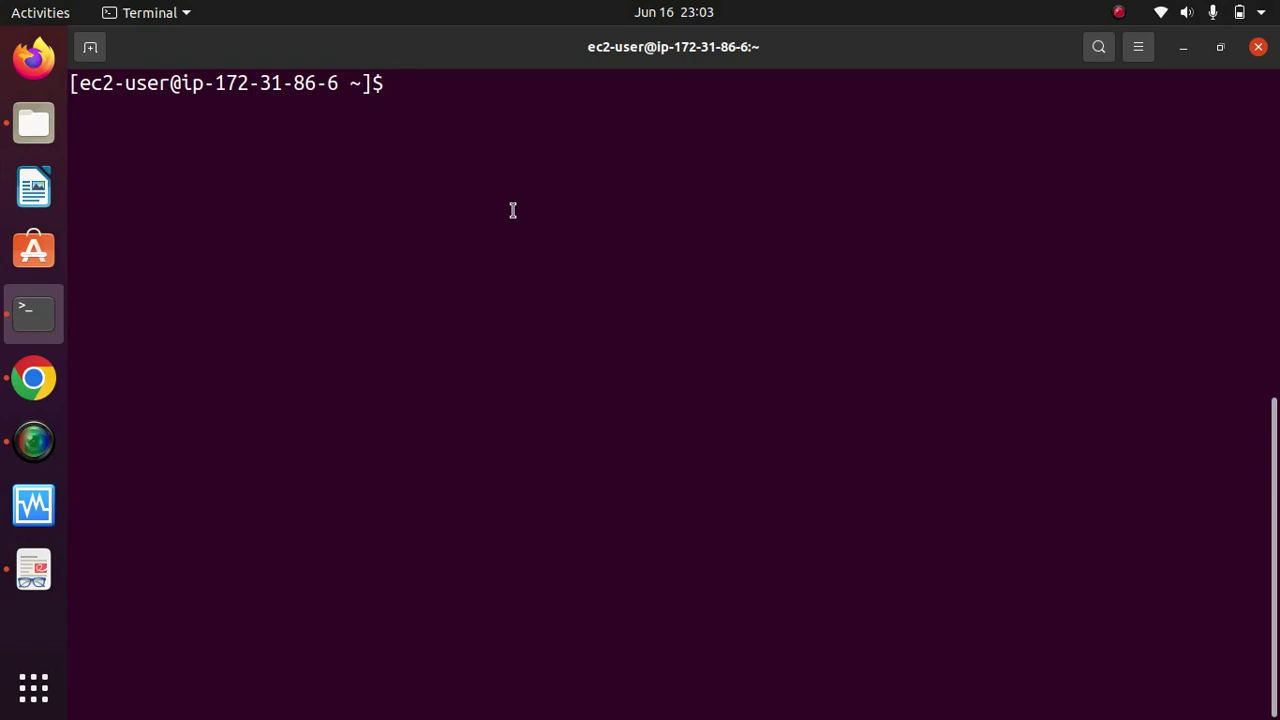
Step: Run amazon-linux-extras list and copy the java-openjdk11 package name
{"action": "type", "text": "amaz"}
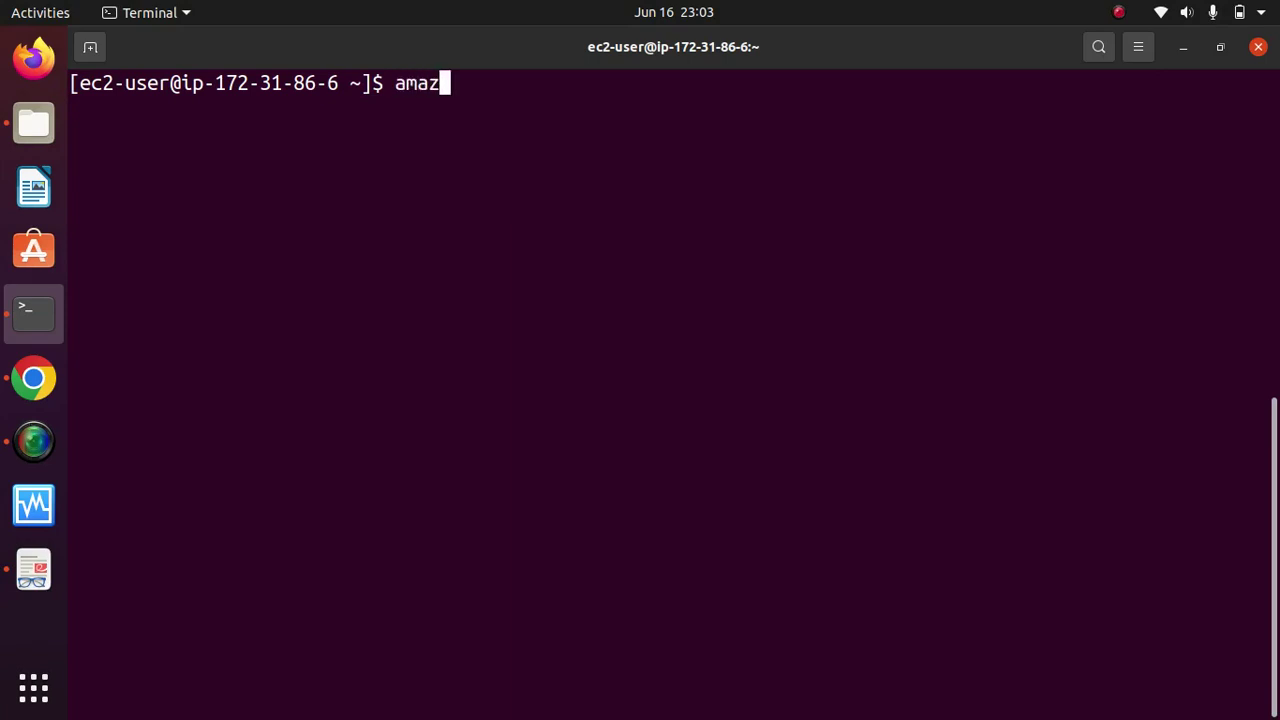
{"action": "type", "text": "on-linu"}
{"action": "key", "text": "BackSpace"}
{"action": "type", "text": "inux"}
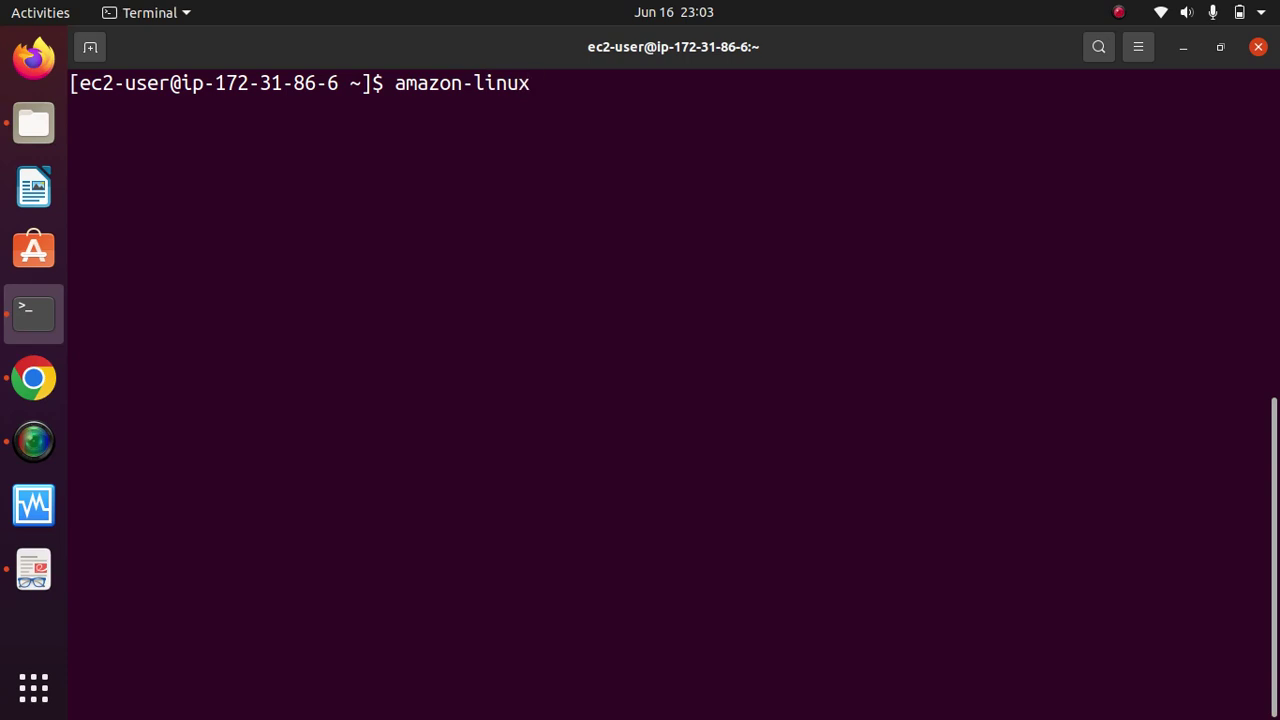
{"action": "type", "text": "-extras"}
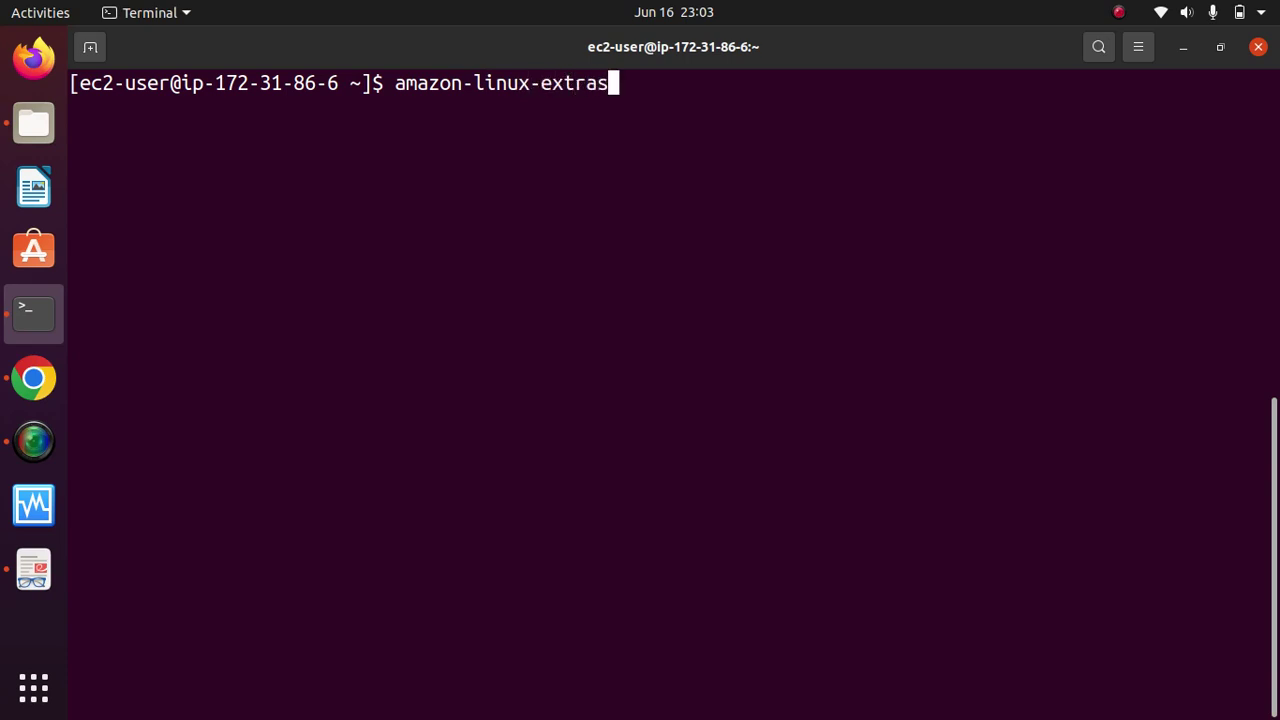
{"action": "type", "text": " list"}
{"action": "key", "text": "Return"}
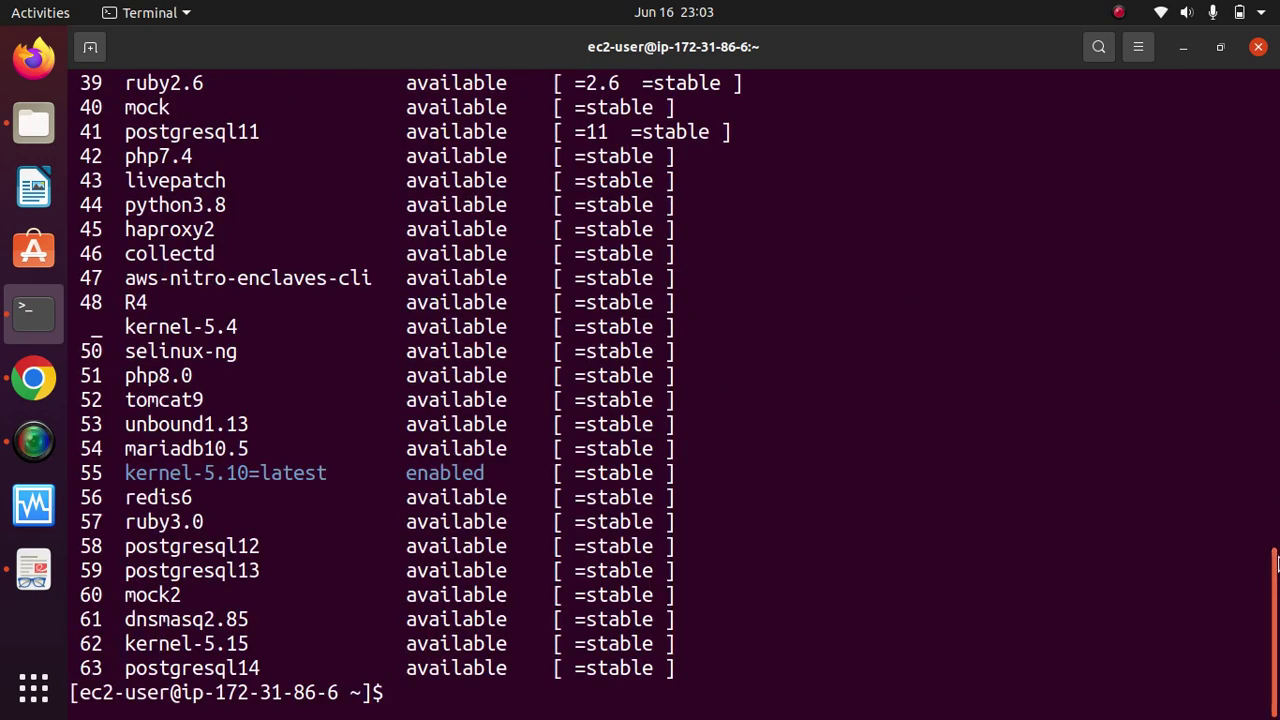
{"action": "left_click_drag", "start_coordinate": [1273, 560], "coordinate": [1264, 462]}
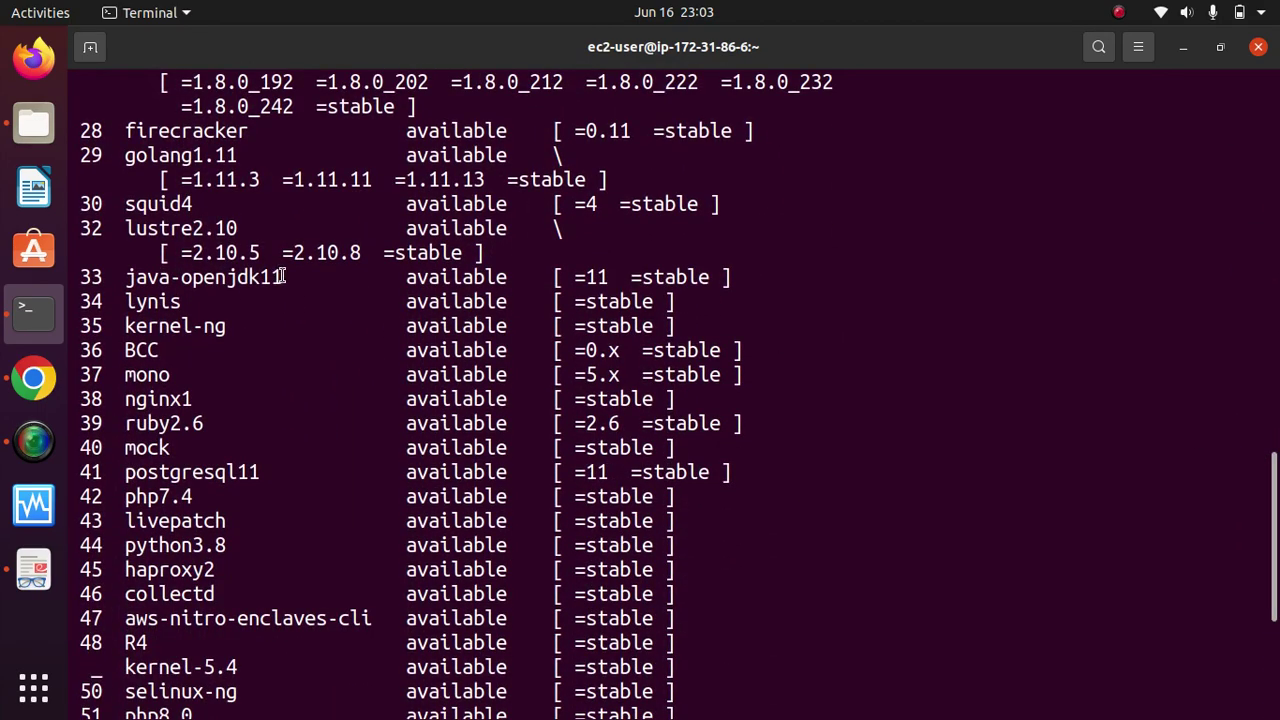
{"action": "left_click_drag", "start_coordinate": [284, 277], "coordinate": [127, 275]}
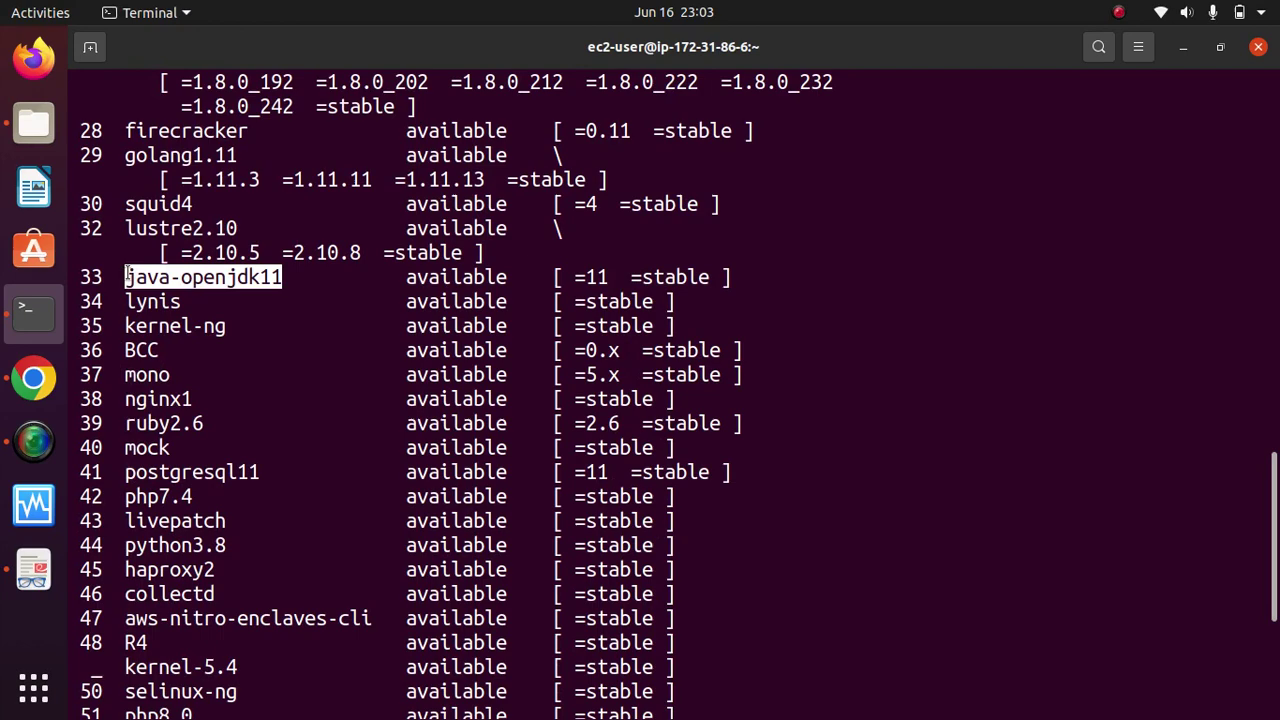
{"action": "right_click", "coordinate": [224, 278]}
{"action": "left_click", "coordinate": [295, 290]}
{"action": "left_click_drag", "start_coordinate": [1274, 500], "coordinate": [1274, 622]}
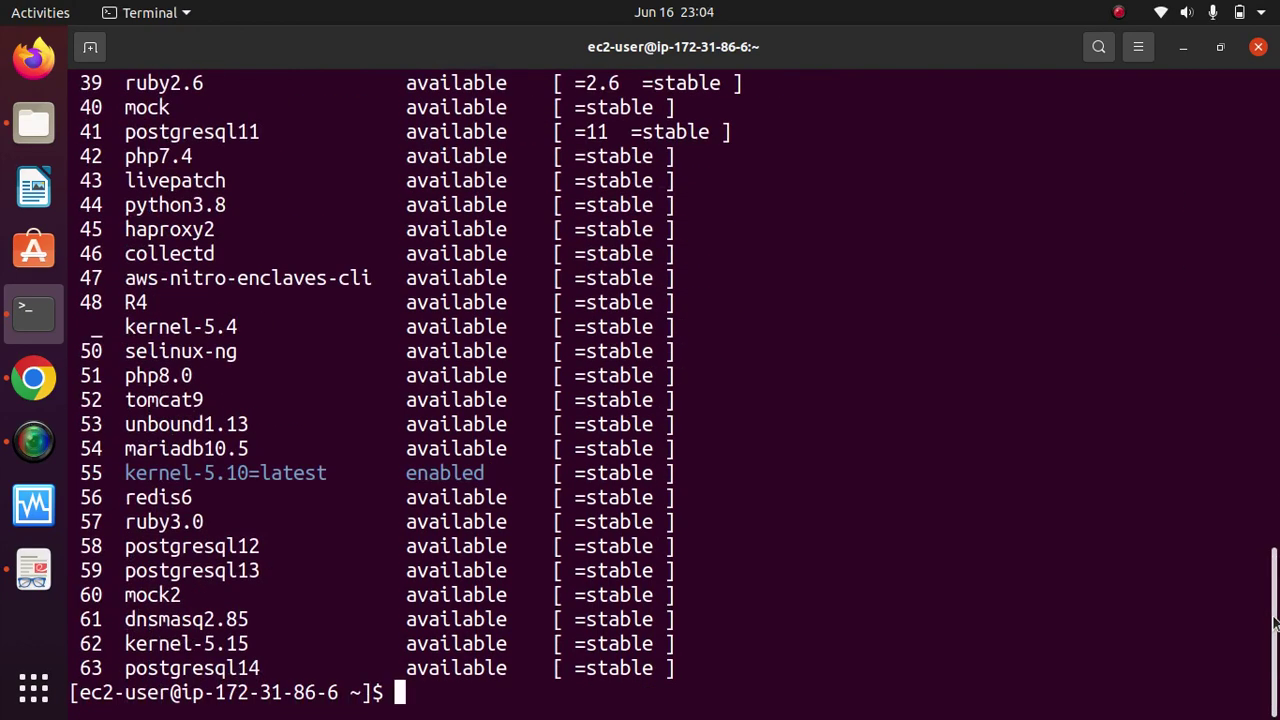
Step: Clear the screen and try amazon-linux-extras install java-openjdk11 without sudo
{"action": "type", "text": "clear"}
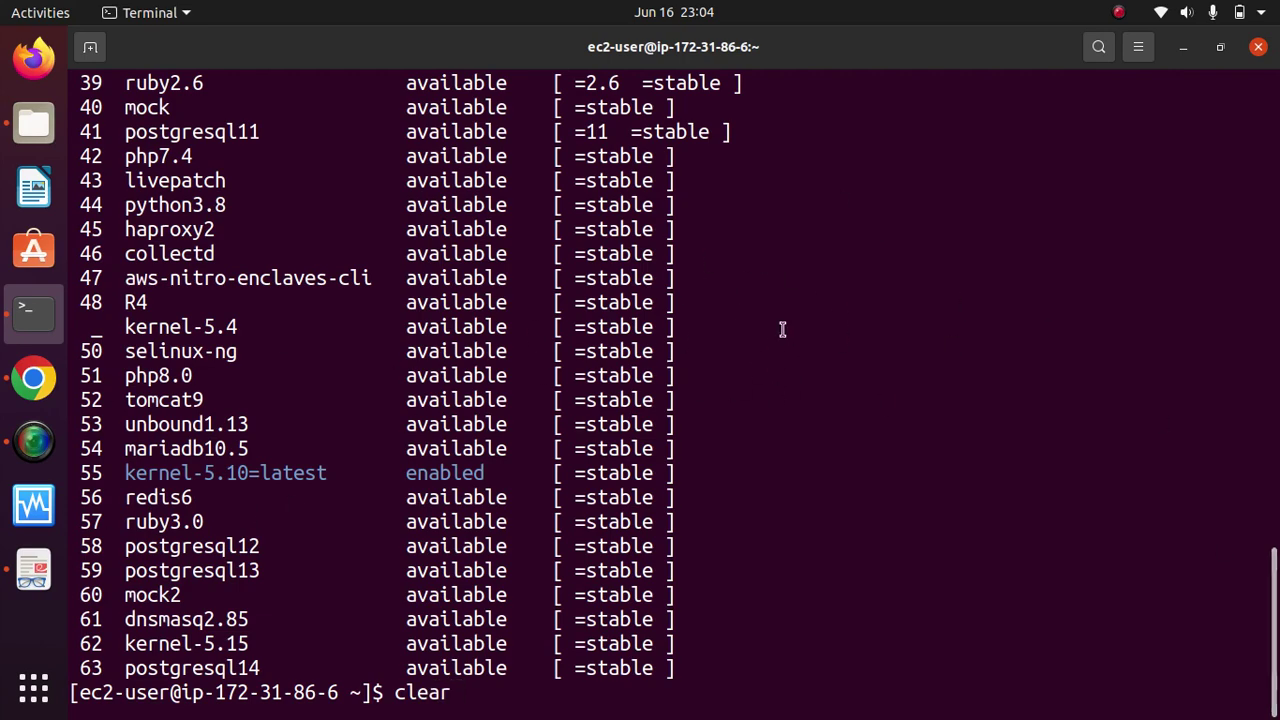
{"action": "left_click_drag", "start_coordinate": [1274, 592], "coordinate": [1266, 700]}
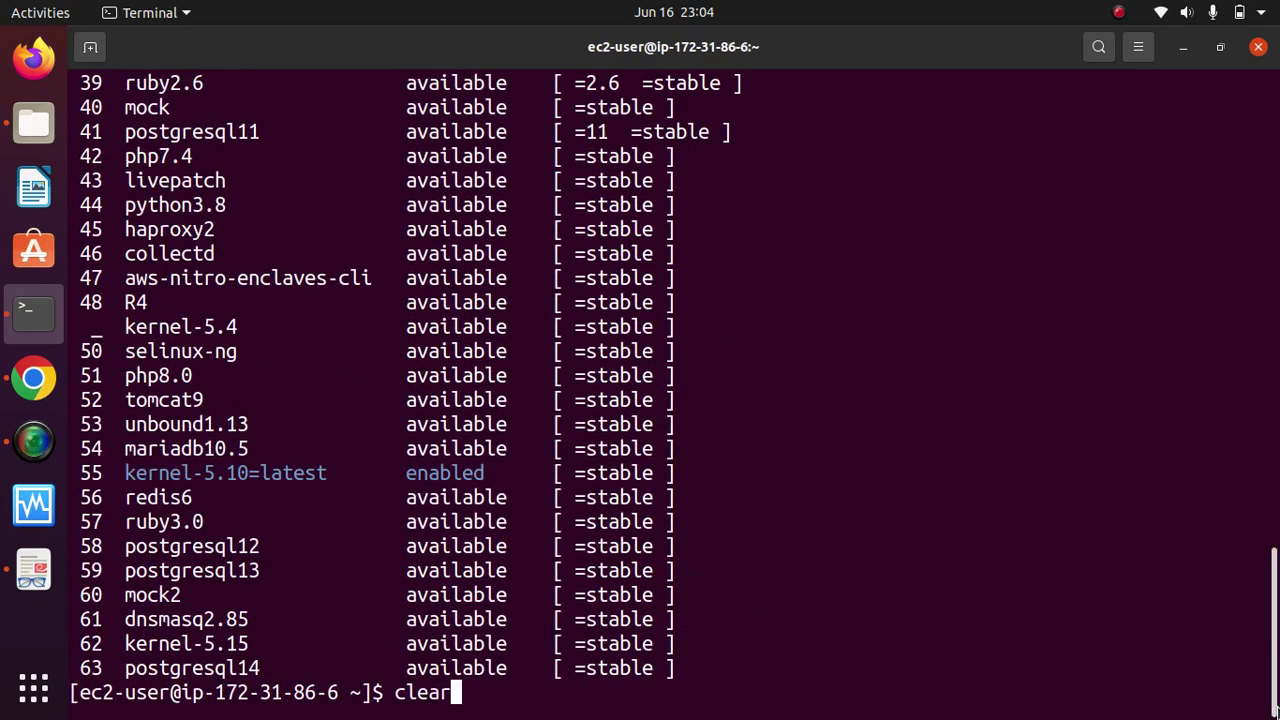
{"action": "key", "text": "Return"}
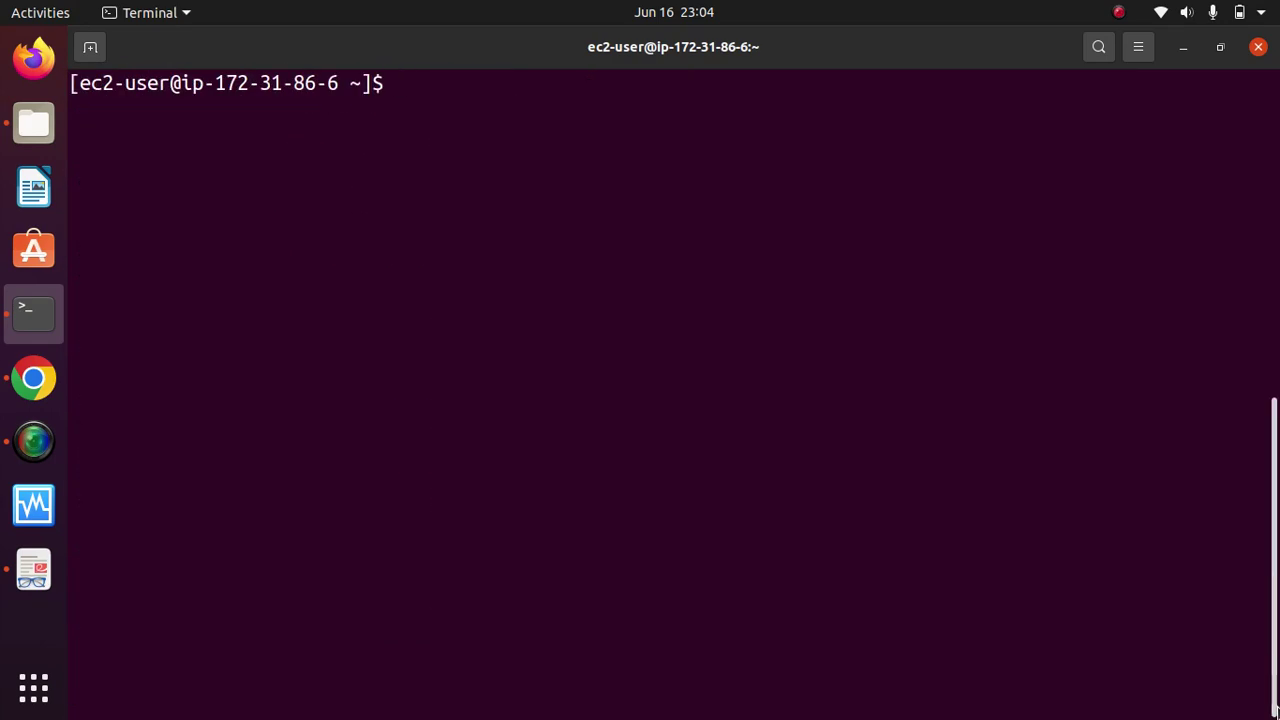
{"action": "key", "text": "Up"}
{"action": "key", "text": "Up"}
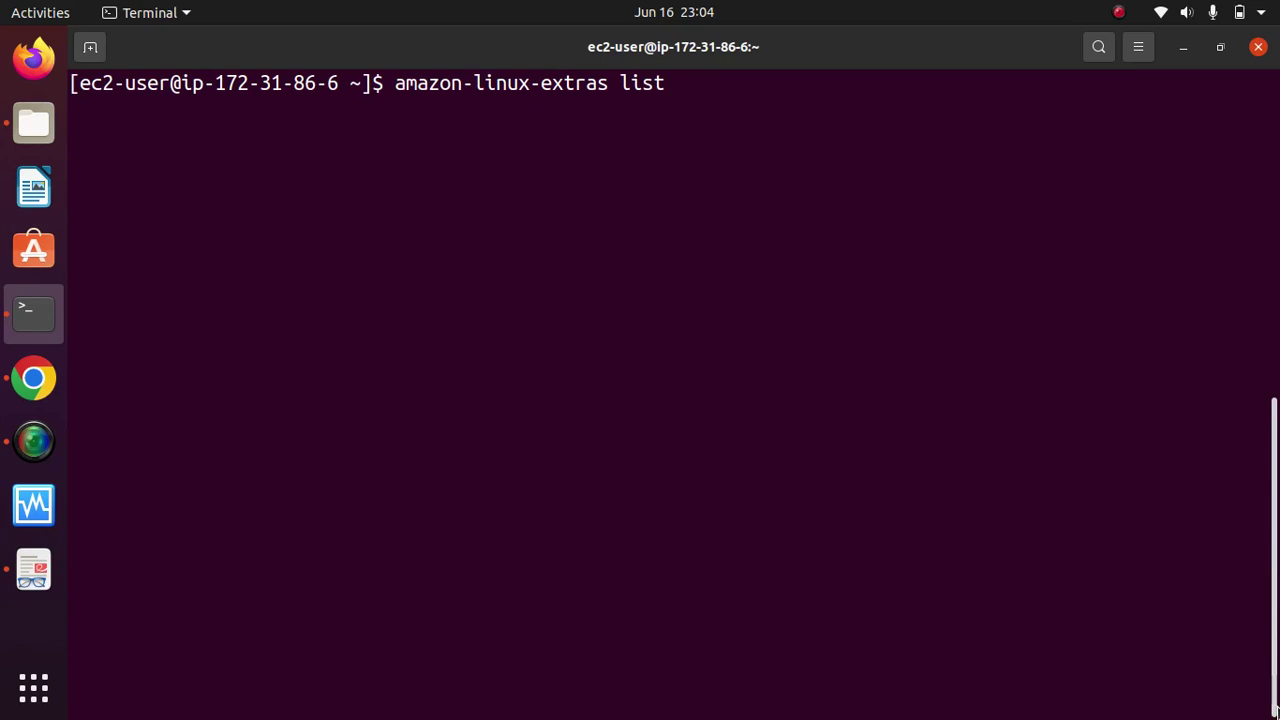
{"action": "key", "text": "BackSpace"}
{"action": "key", "text": "BackSpace"}
{"action": "key", "text": "BackSpace"}
{"action": "key", "text": "BackSpace"}
{"action": "type", "text": "install"}
{"action": "right_click", "coordinate": [888, 448]}
{"action": "left_click", "coordinate": [963, 507]}
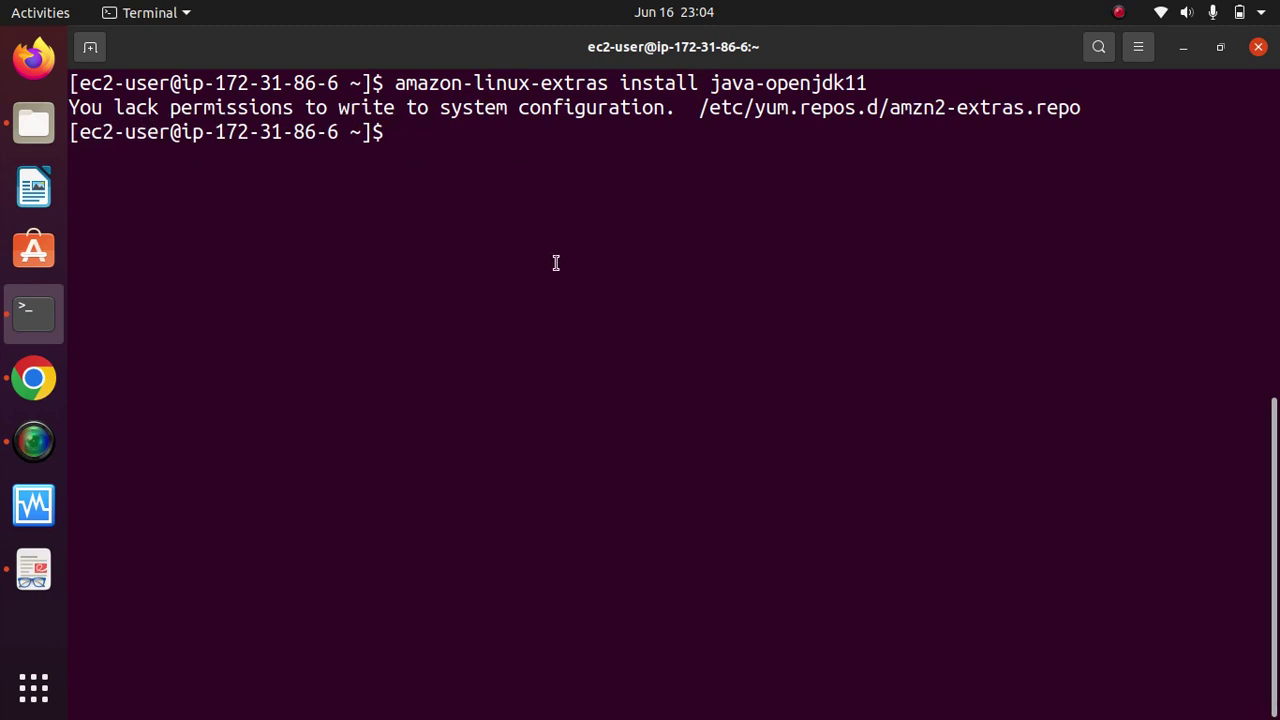
Step: Rerun the java-openjdk11 install with sudo, confirm with y, then clear the screen
{"action": "key", "text": "Up"}
{"action": "key", "text": "Left"}
{"action": "key", "text": "Left"}
{"action": "key", "text": "Left"}
{"action": "key", "text": "Left"}
{"action": "key", "text": "Left"}
{"action": "key", "text": "Left"}
{"action": "key", "text": "Left"}
{"action": "key", "text": "Left"}
{"action": "key", "text": "Left"}
{"action": "key", "text": "Left"}
{"action": "key", "text": "Left"}
{"action": "key", "text": "Left"}
{"action": "key", "text": "Left"}
{"action": "key", "text": "Left"}
{"action": "key", "text": "Left"}
{"action": "key", "text": "Left"}
{"action": "key", "text": "Left"}
{"action": "key", "text": "Left"}
{"action": "key", "text": "Left"}
{"action": "key", "text": "Left"}
{"action": "key", "text": "Left"}
{"action": "key", "text": "Left"}
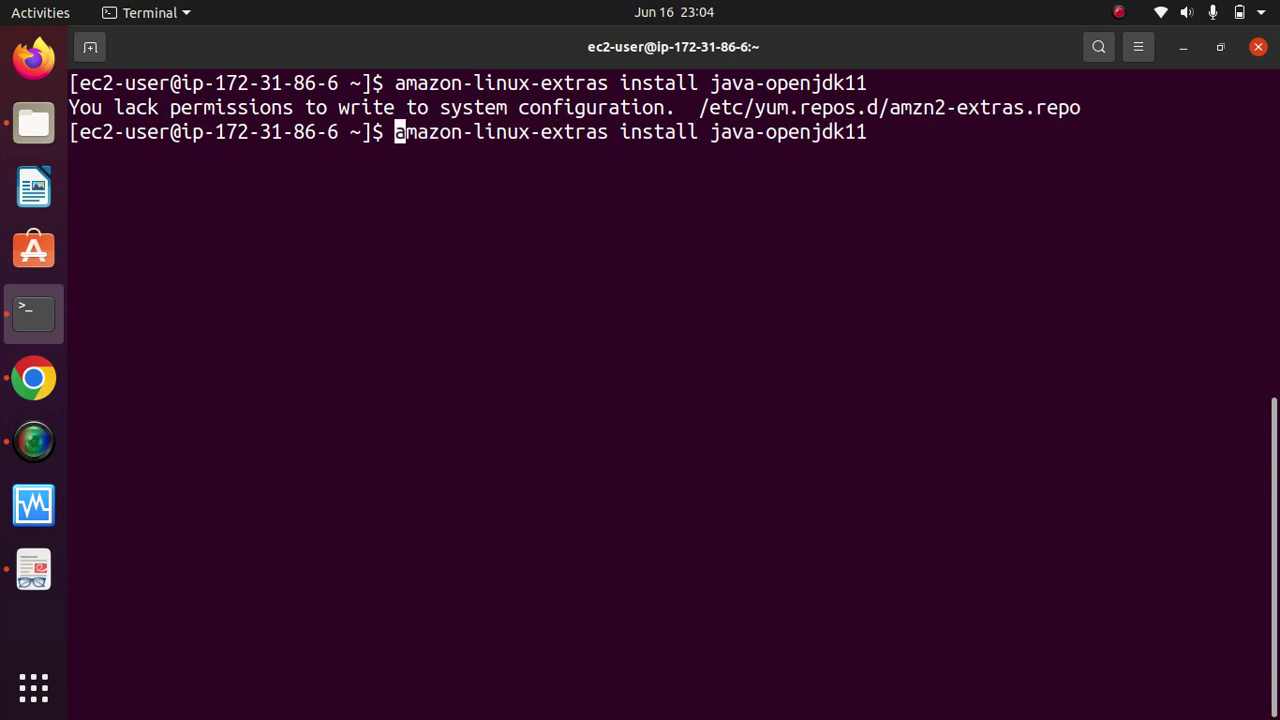
{"action": "type", "text": "sudo"}
{"action": "key", "text": "Return"}
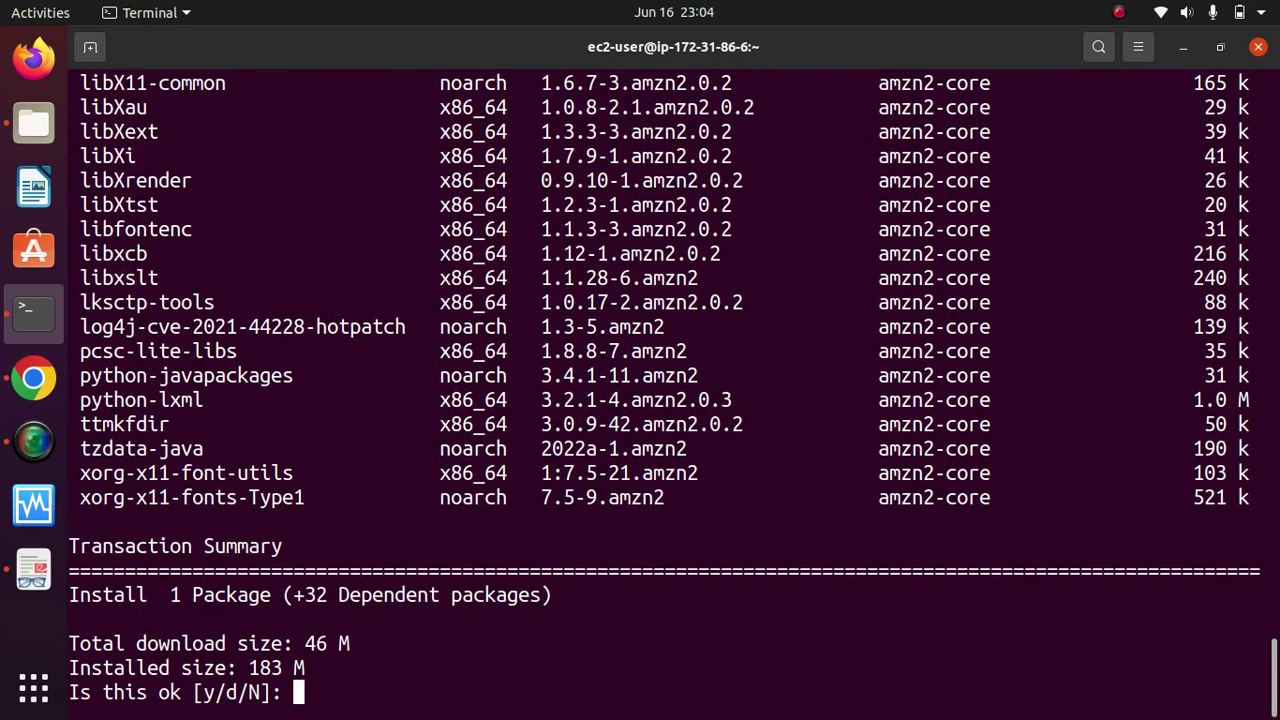
{"action": "type", "text": "y"}
{"action": "key", "text": "Return"}
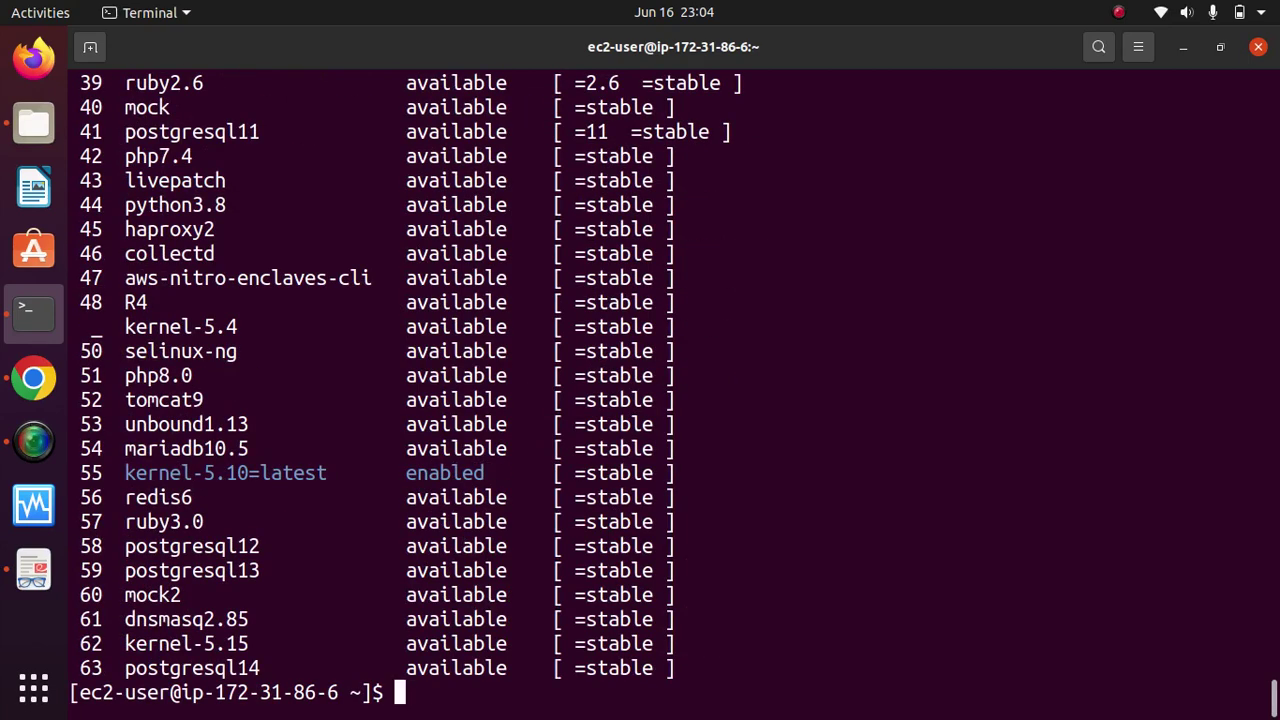
{"action": "type", "text": "clear"}
{"action": "key", "text": "Return"}
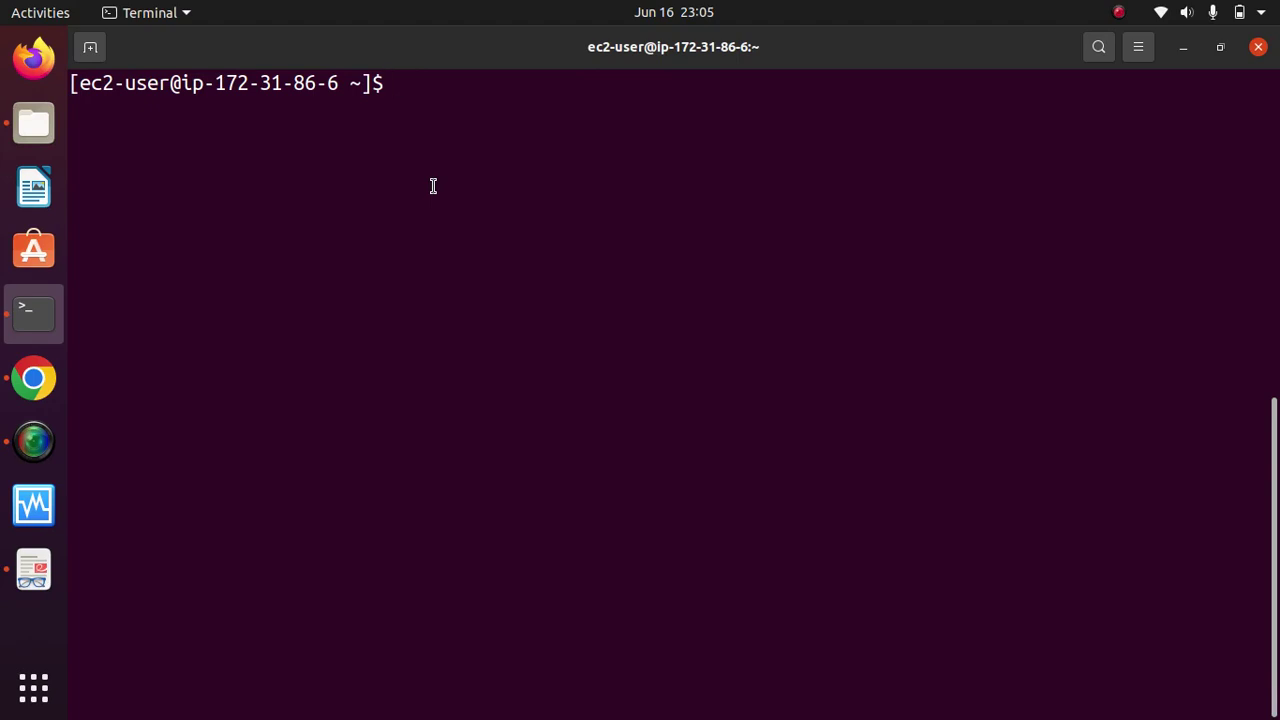
{"action": "type", "text": "java -c"}
{"action": "key", "text": "BackSpace"}
{"action": "type", "text": "vers"}
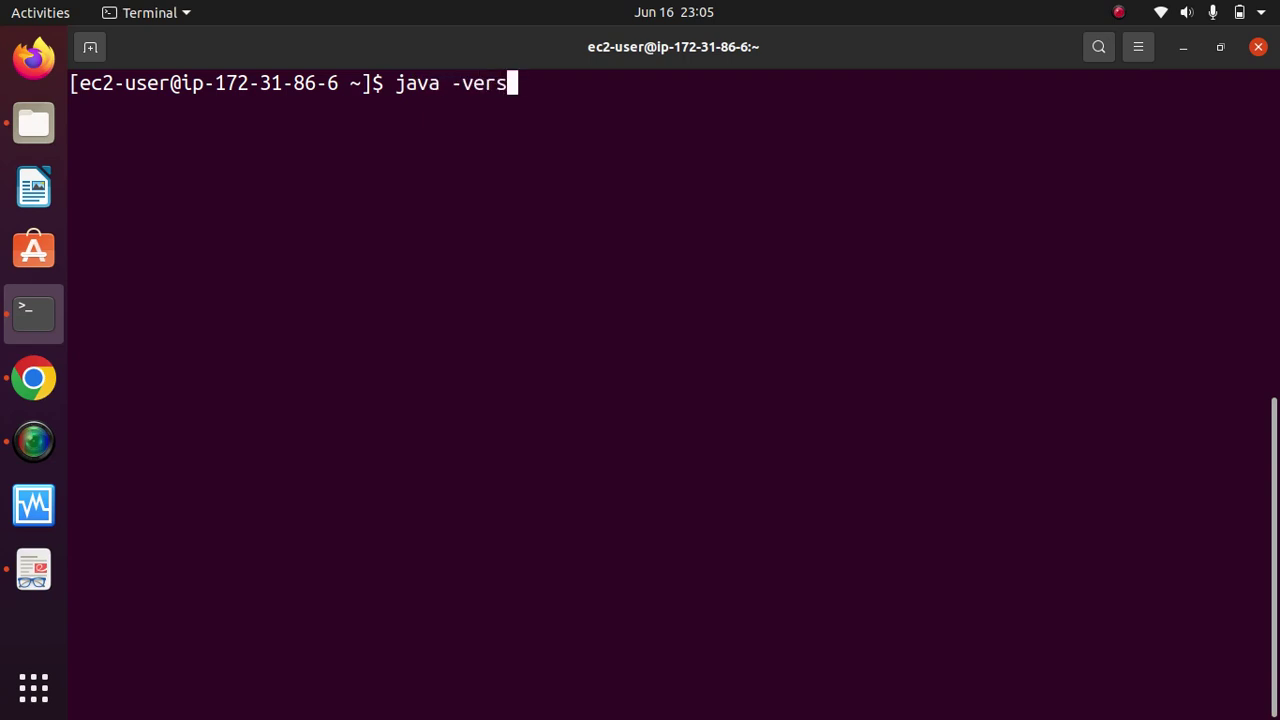
{"action": "type", "text": "ion"}
{"action": "key", "text": "Return"}
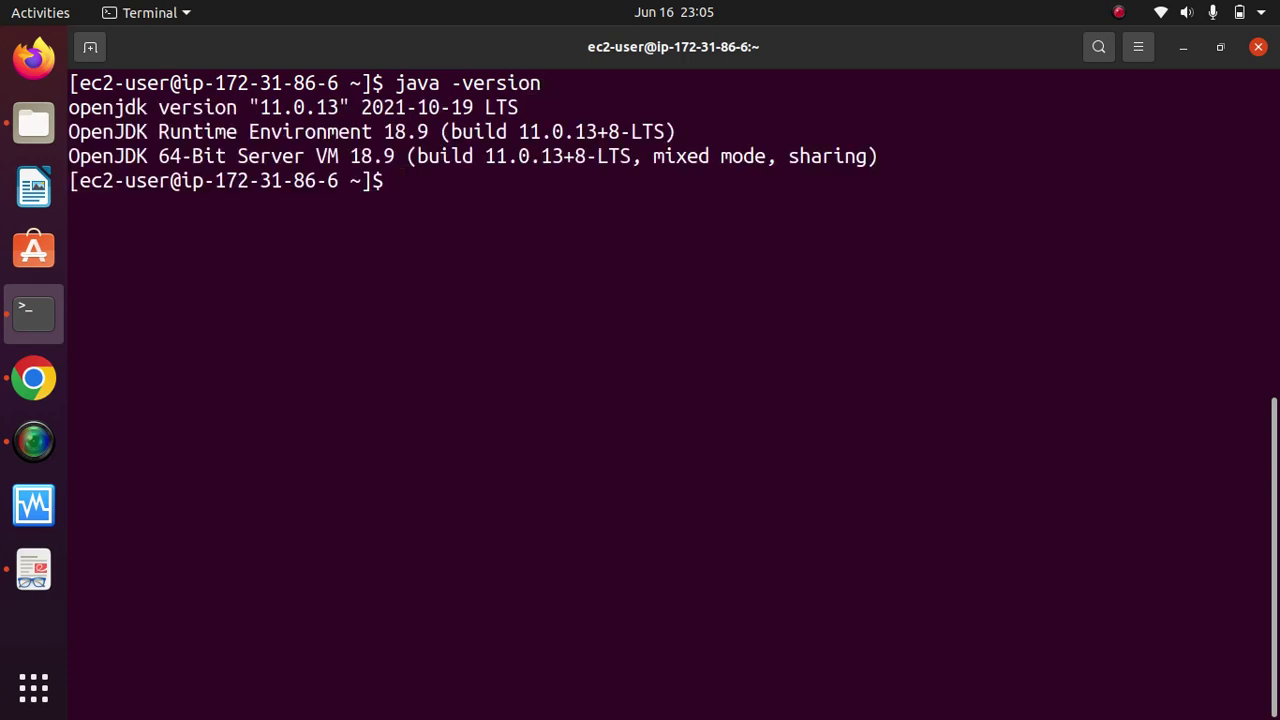
{"action": "left_click_drag", "start_coordinate": [260, 108], "coordinate": [341, 108]}
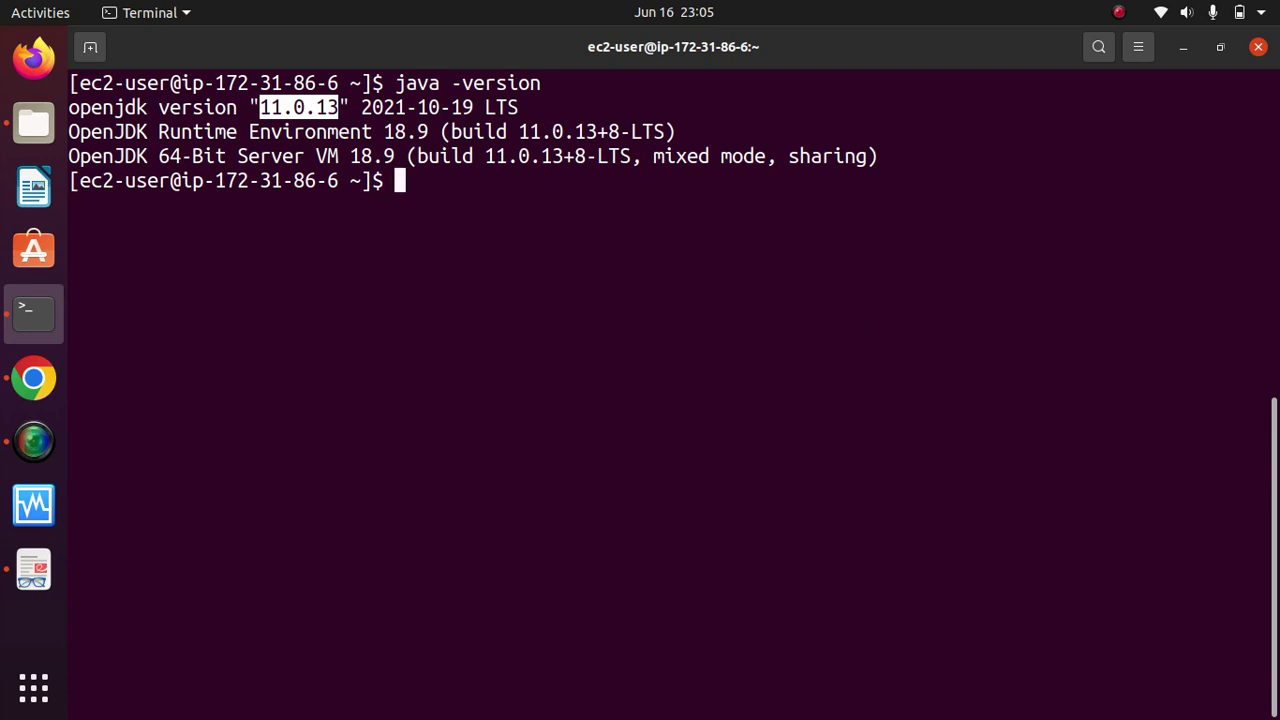
{"action": "type", "text": "clear"}
{"action": "key", "text": "Return"}
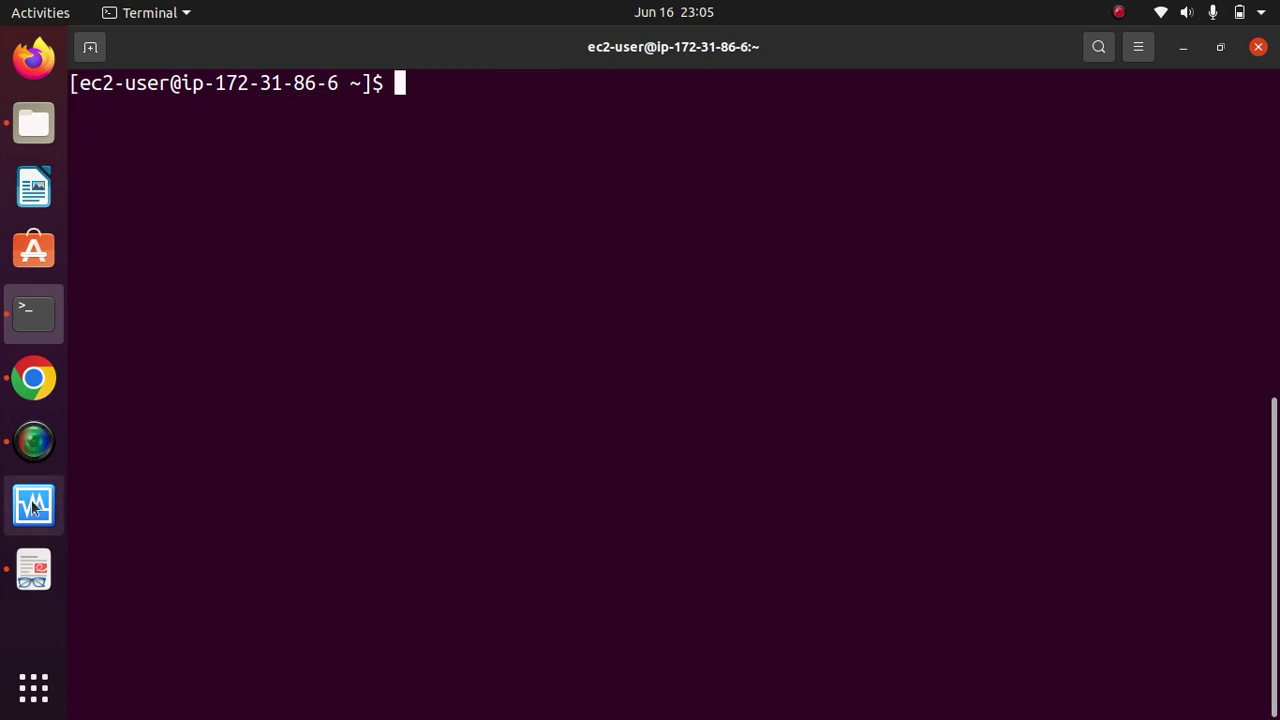
{"action": "left_click", "coordinate": [34, 569]}
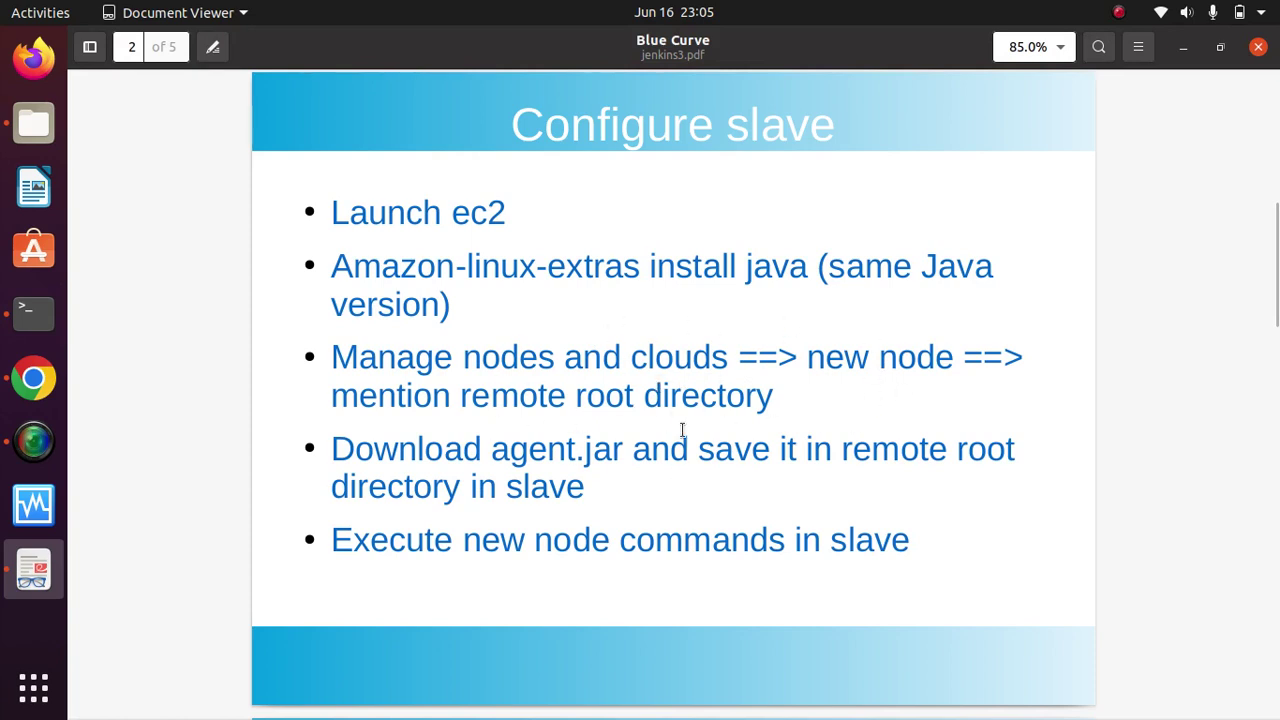
{"action": "left_click", "coordinate": [33, 313]}
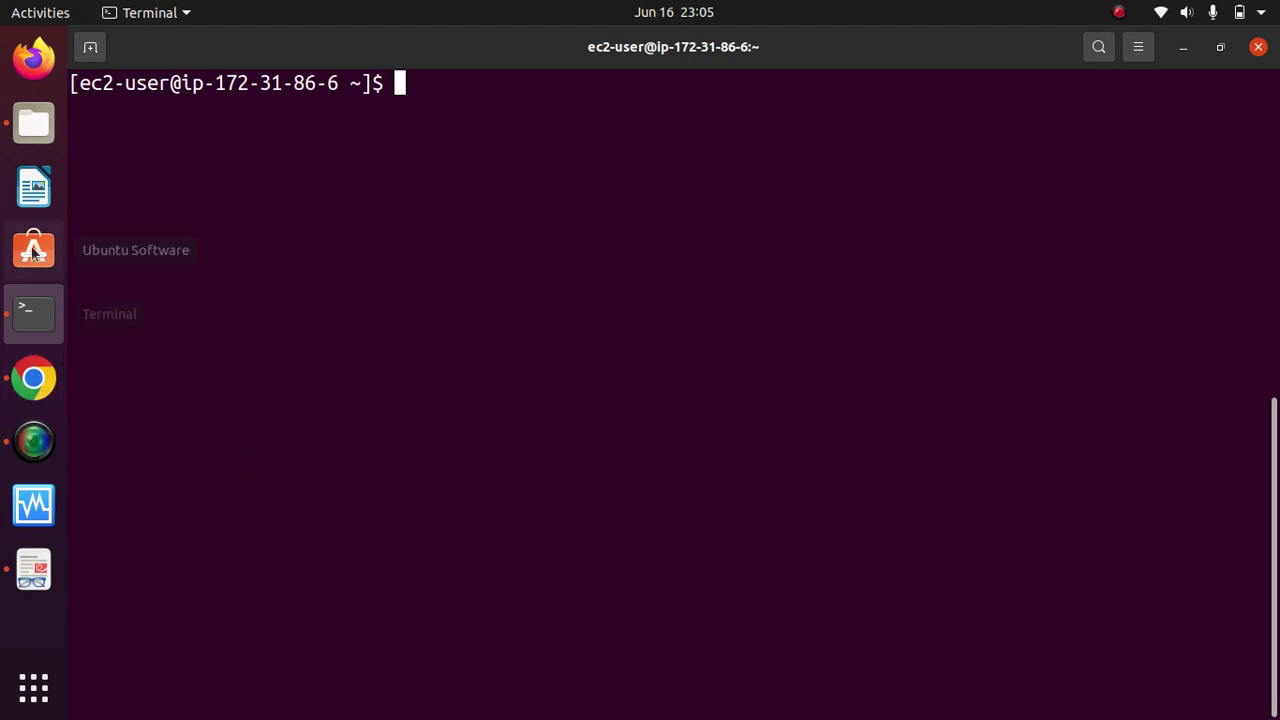
Step: Clear the master server's Instance Connect terminal, then switch to the Jenkins dashboard
{"action": "left_click", "coordinate": [33, 377]}
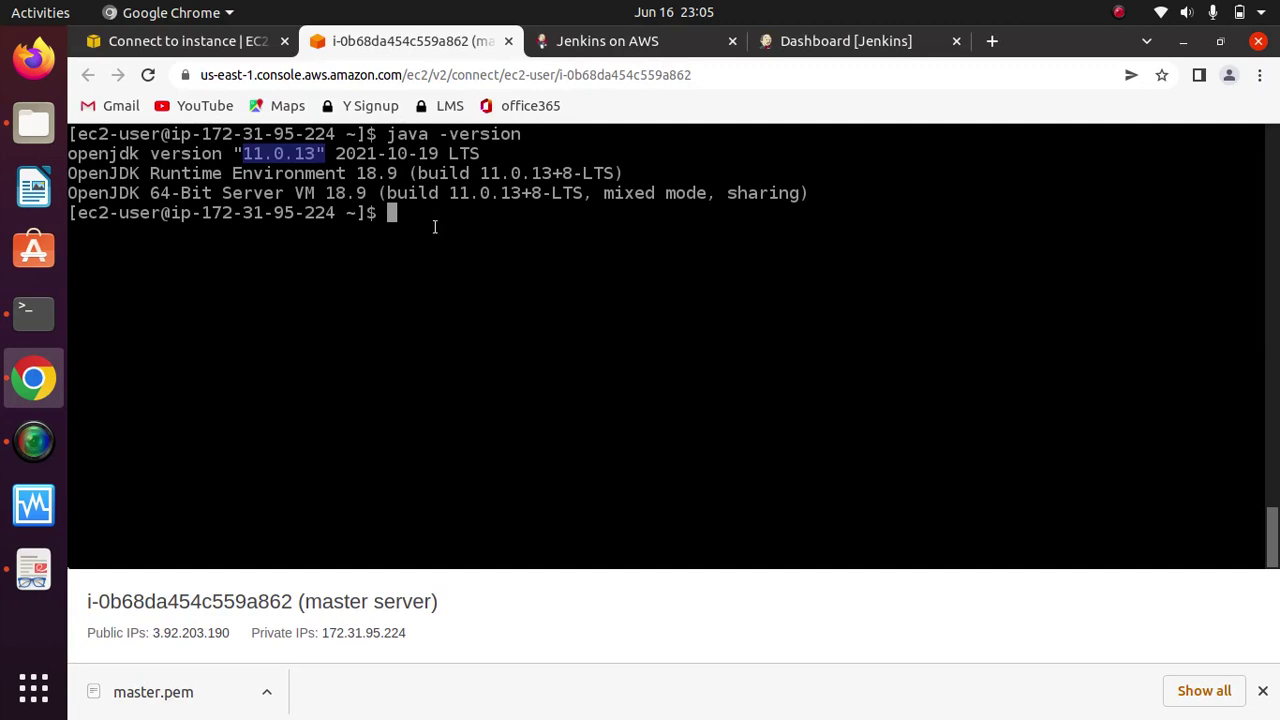
{"action": "type", "text": "clear"}
{"action": "key", "text": "Return"}
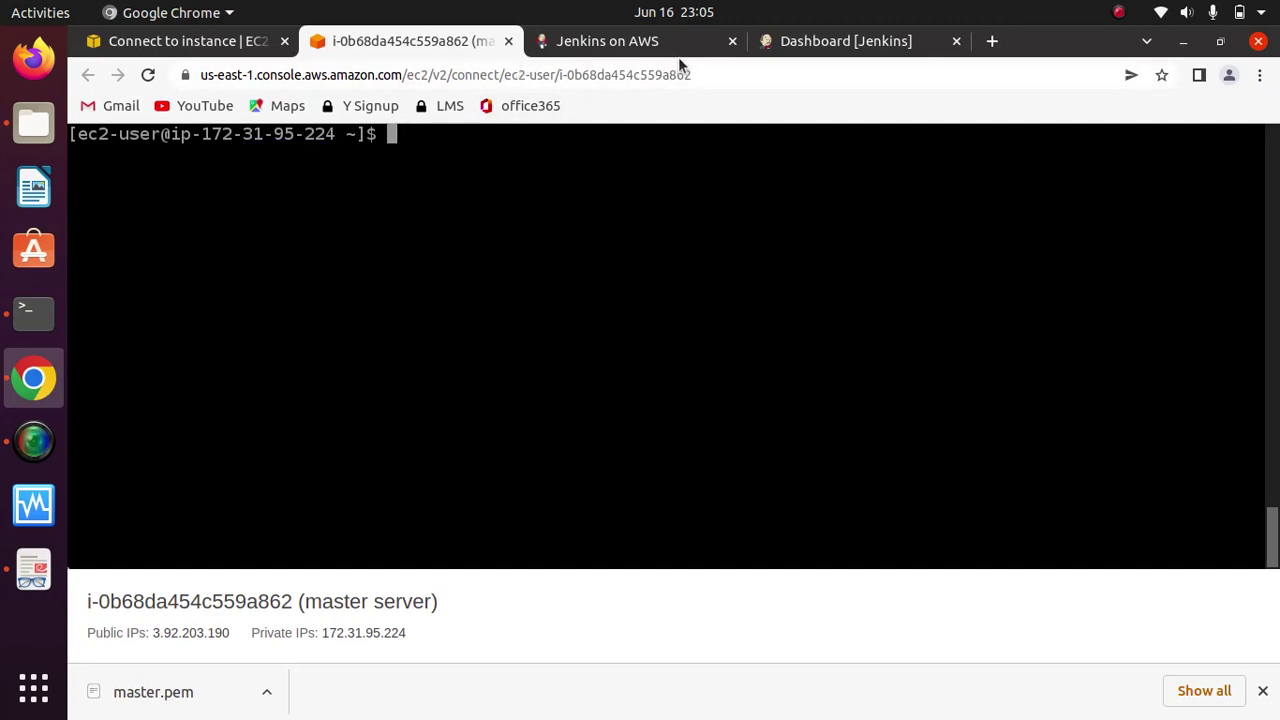
{"action": "left_click", "coordinate": [805, 42]}
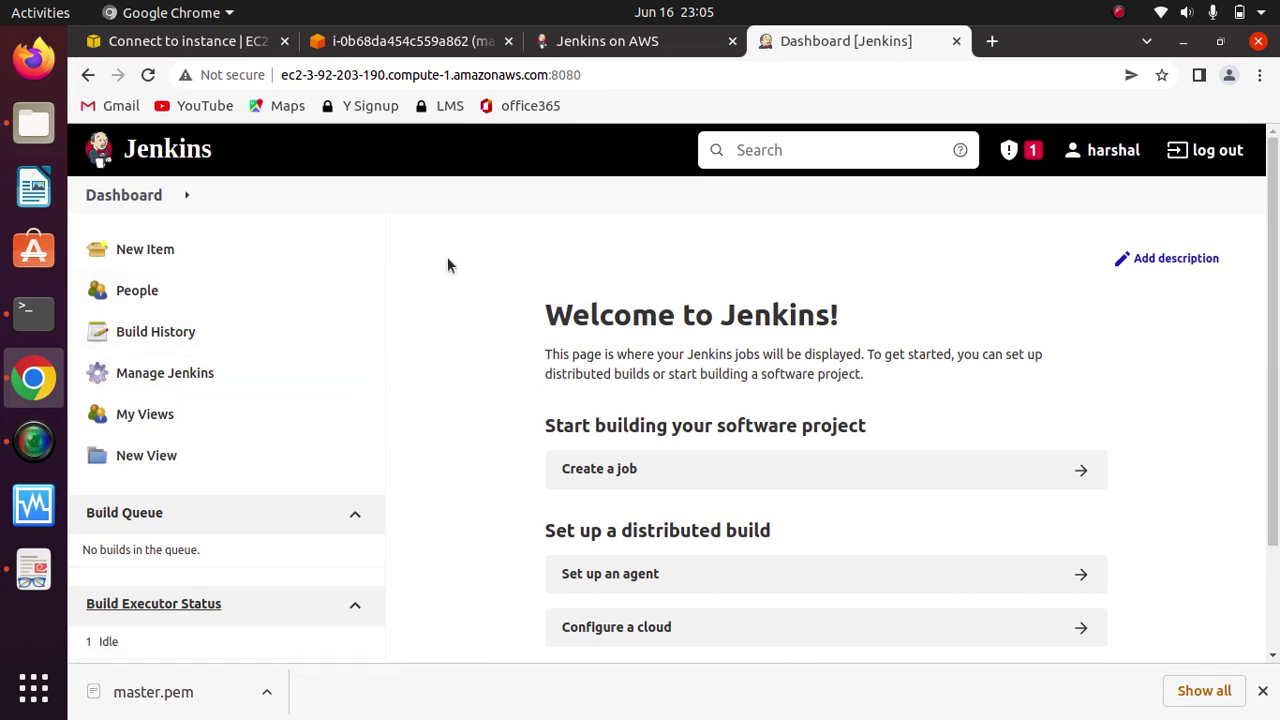
Step: From Manage Jenkins, open Manage Nodes and Clouds, which lists only the Built-In Node
{"action": "left_click", "coordinate": [172, 372]}
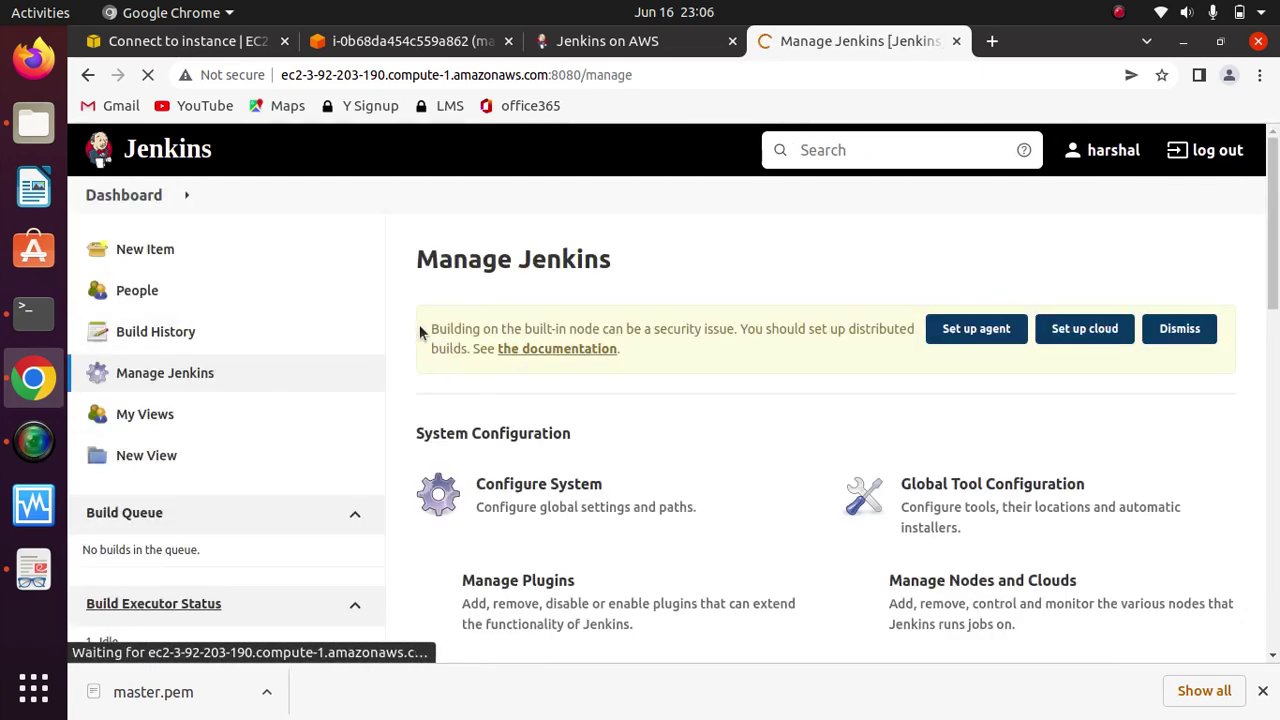
{"action": "left_click_drag", "start_coordinate": [1274, 241], "coordinate": [1270, 302]}
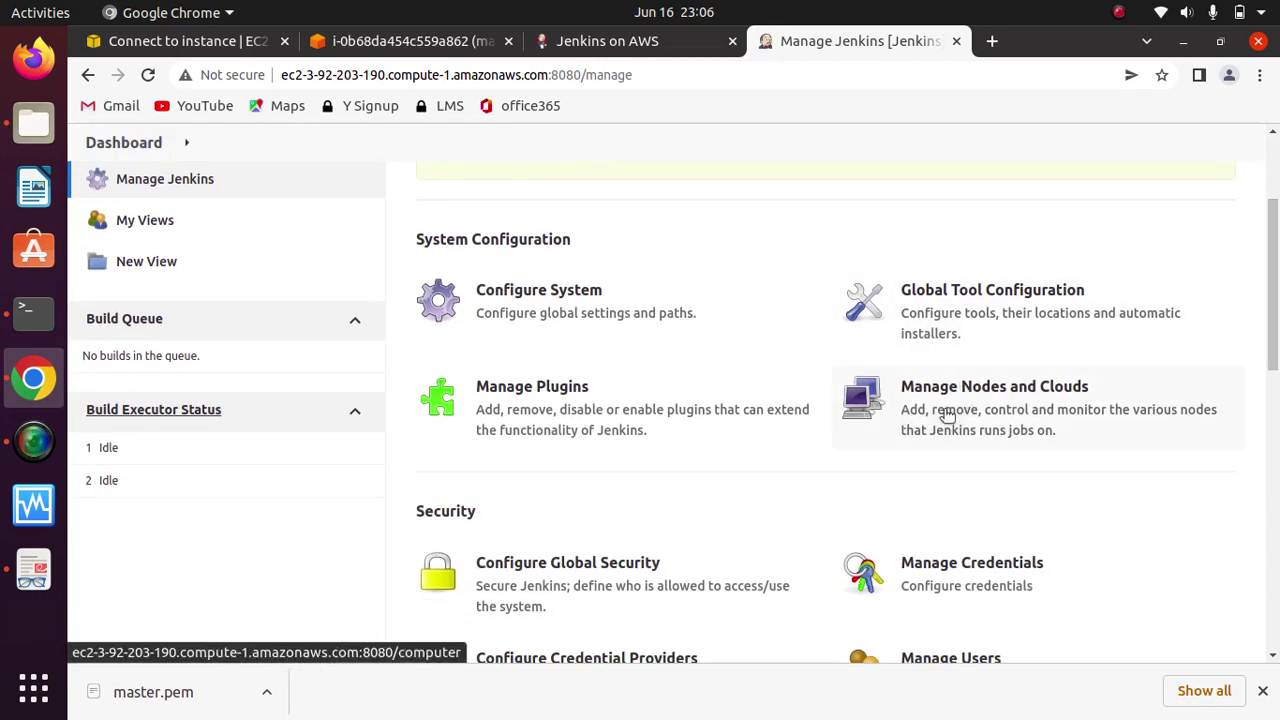
{"action": "left_click", "coordinate": [983, 403]}
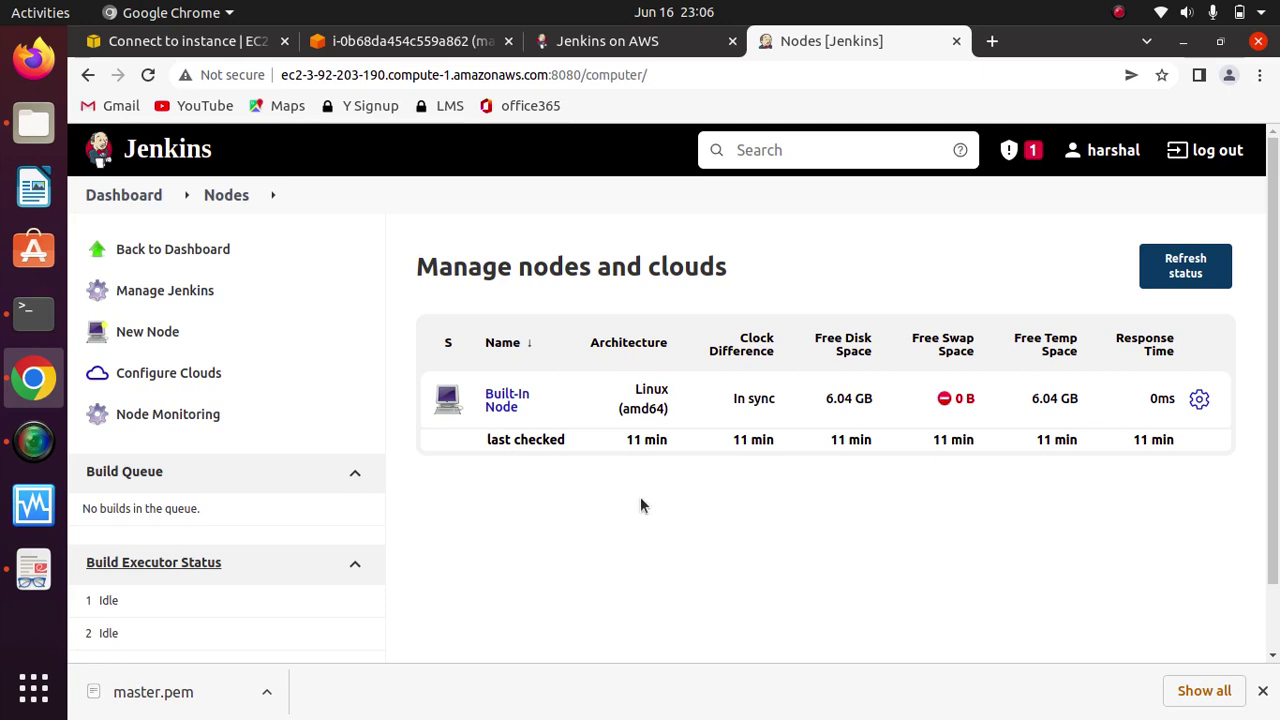
Step: Create a new Permanent Agent node named java-node
{"action": "left_click", "coordinate": [145, 336]}
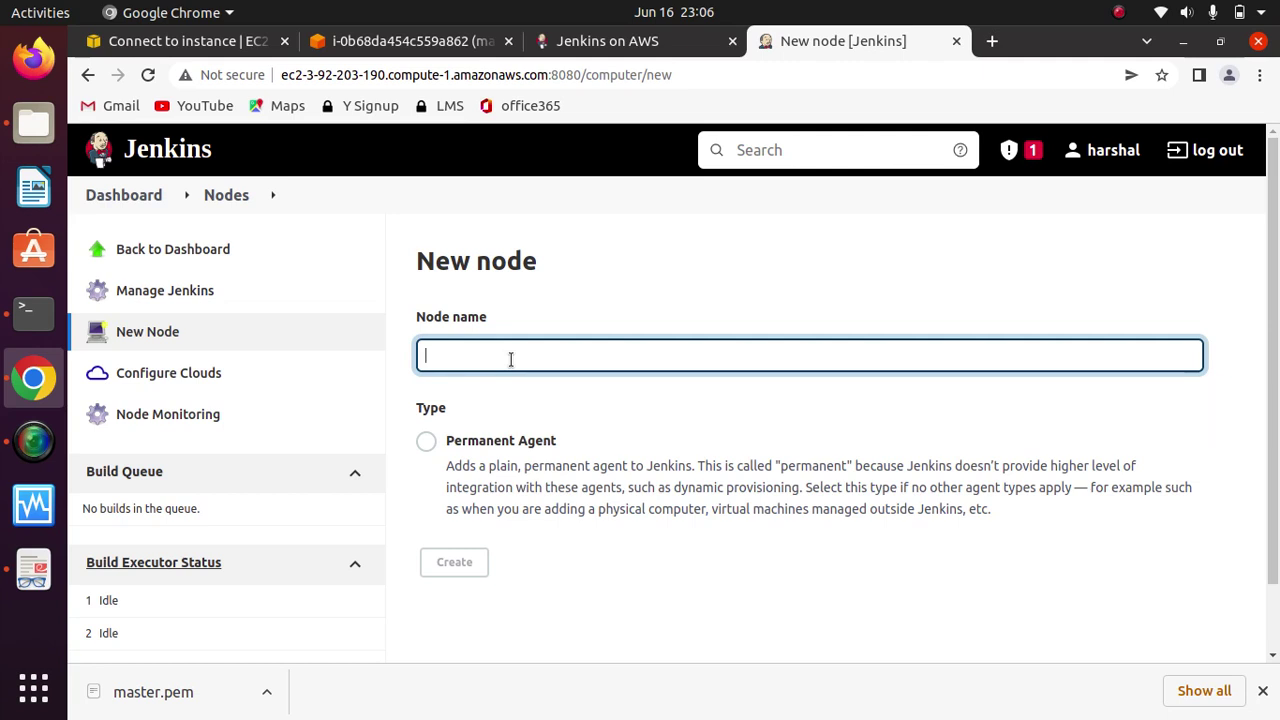
{"action": "type", "text": "java-node"}
{"action": "left_click", "coordinate": [426, 441]}
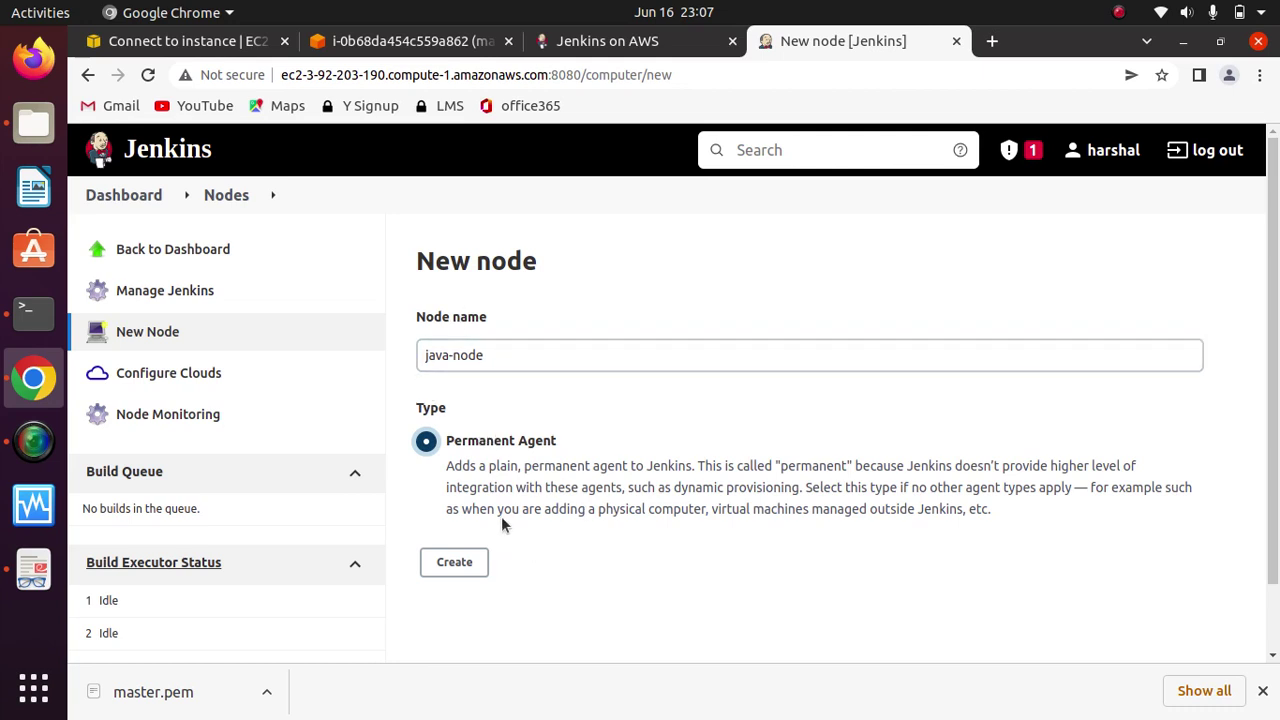
{"action": "left_click", "coordinate": [499, 348]}
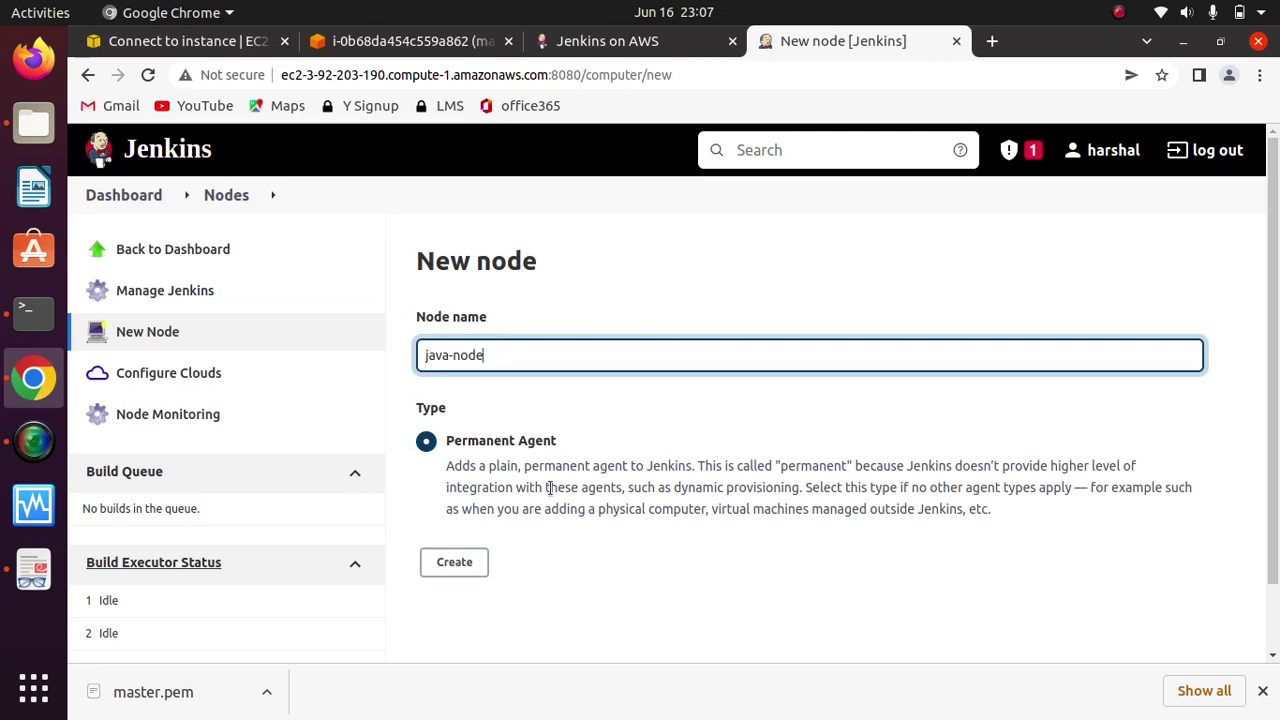
{"action": "left_click", "coordinate": [454, 562]}
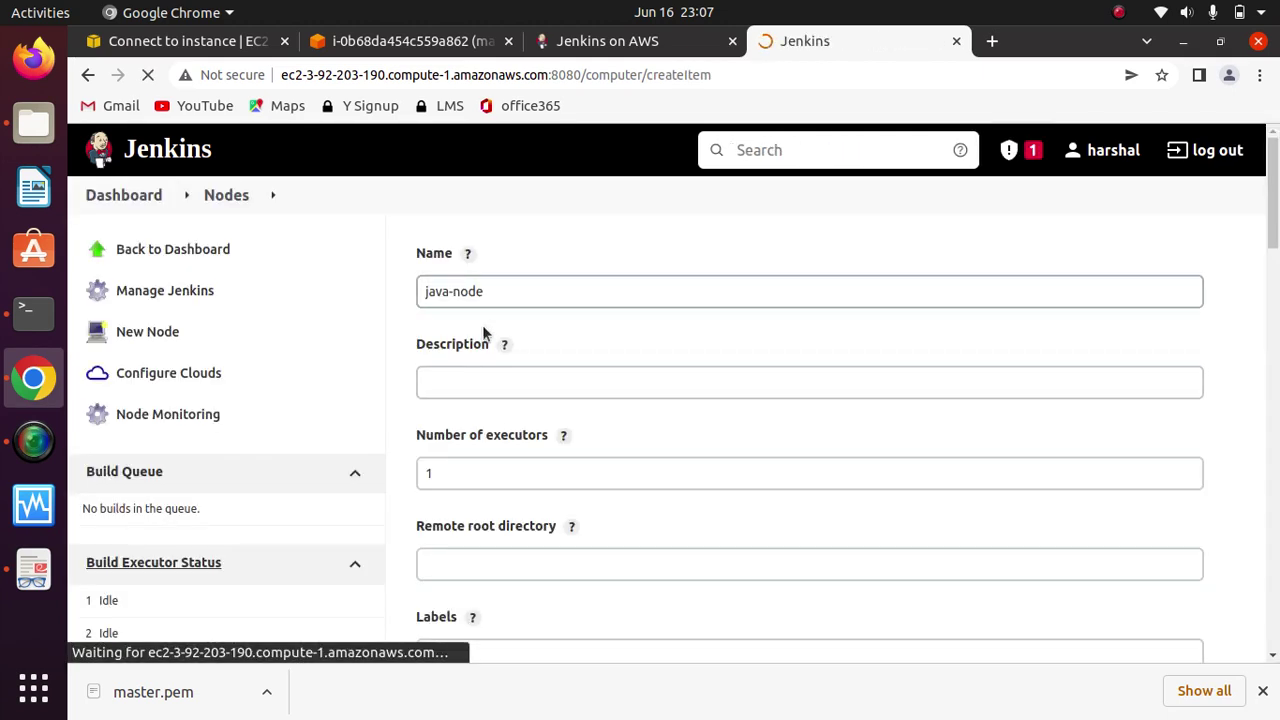
Step: Give java-node the description 'to build java applications' and change its executors from 1 to 3
{"action": "left_click", "coordinate": [502, 382]}
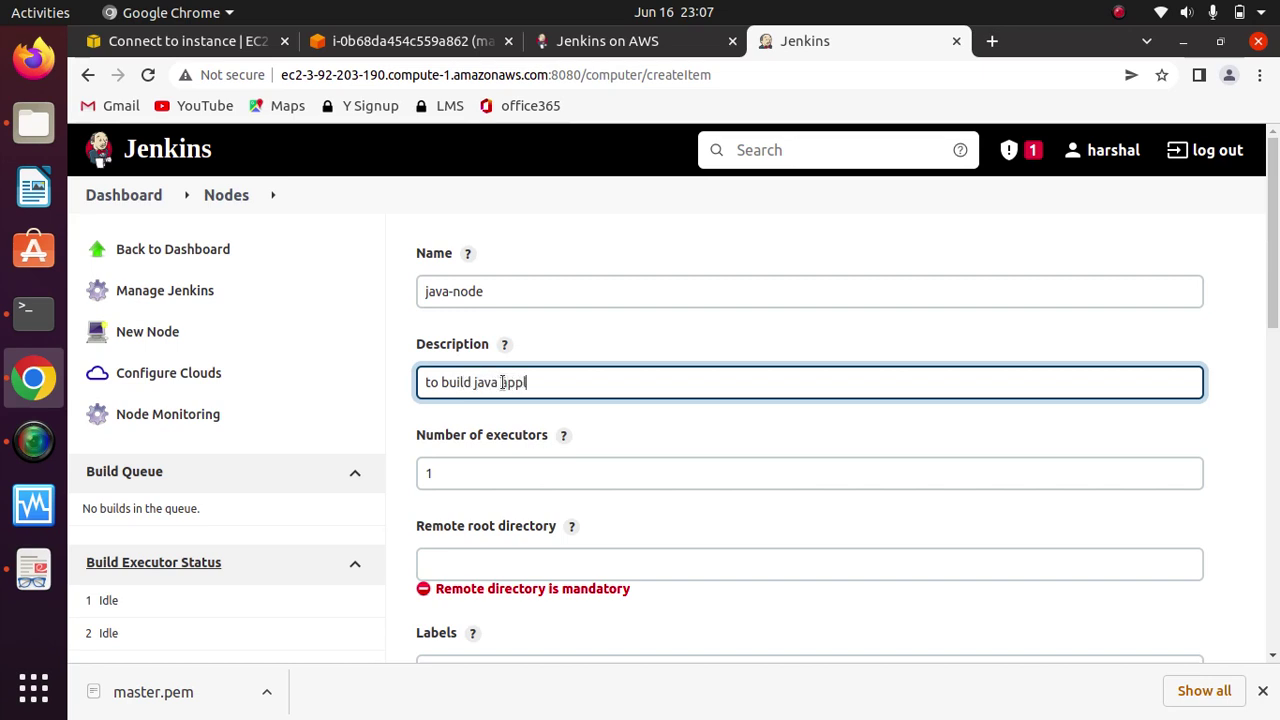
{"action": "type", "text": "s"}
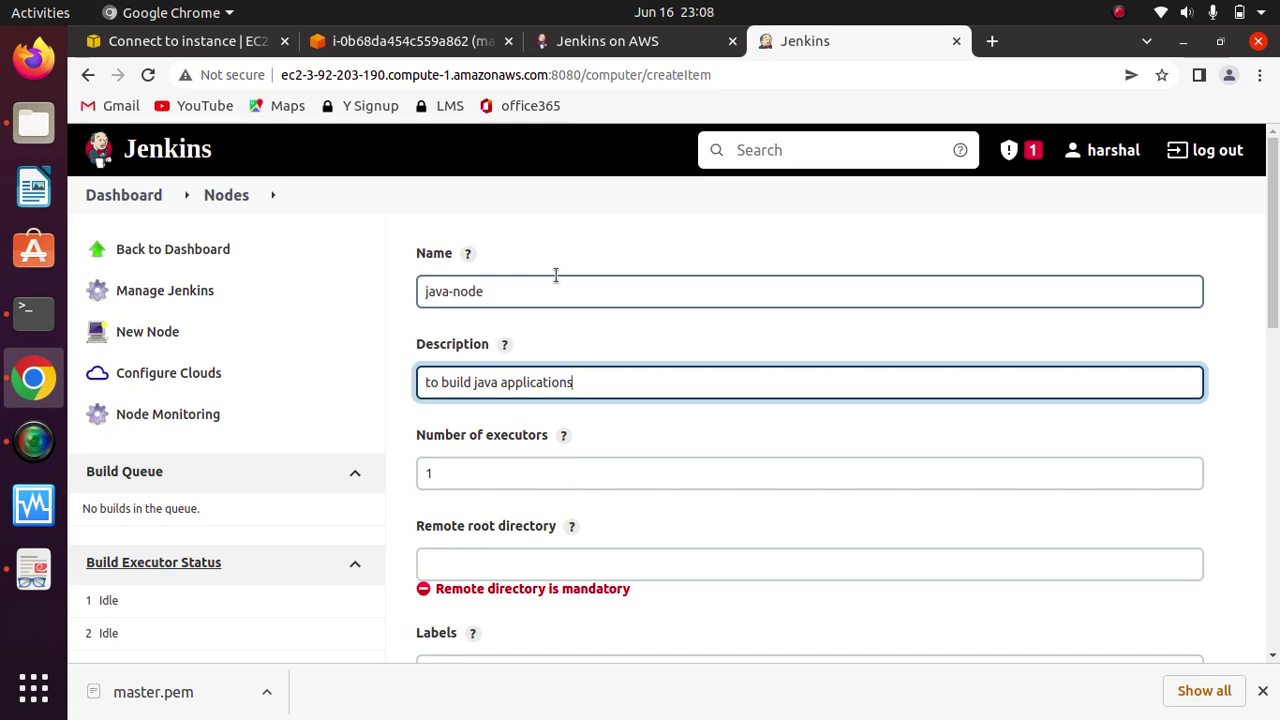
{"action": "left_click", "coordinate": [481, 477]}
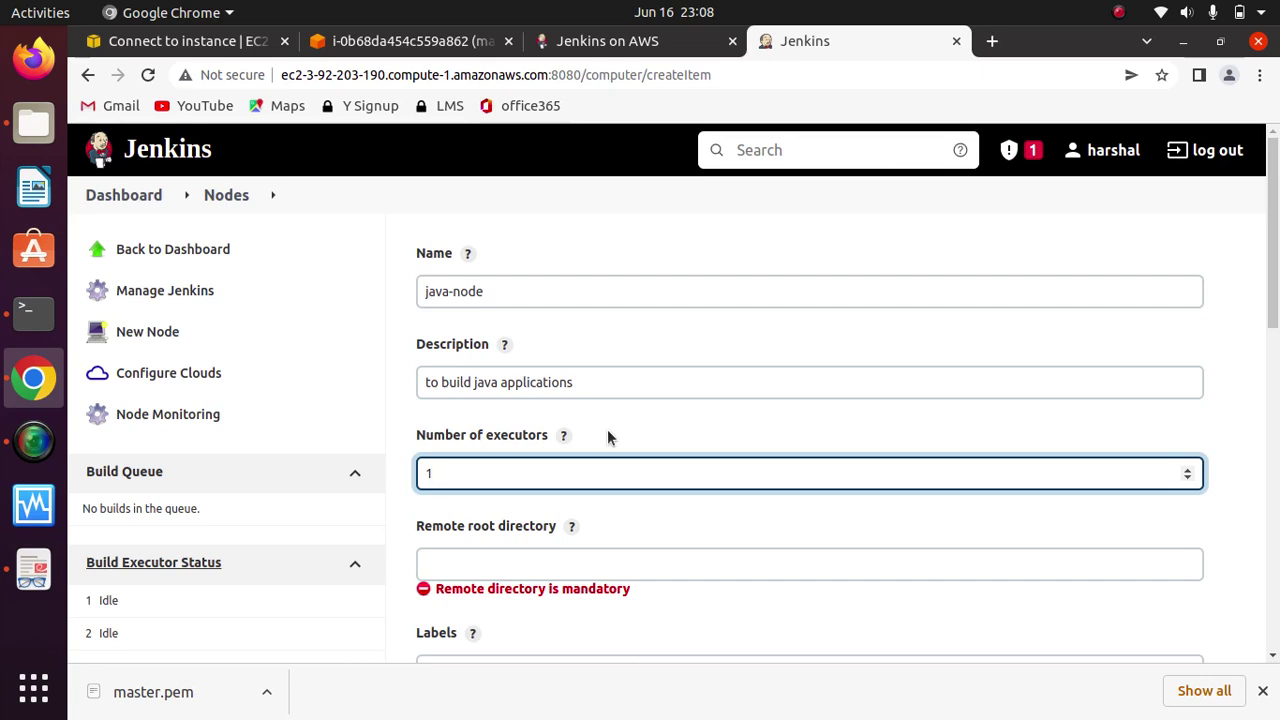
{"action": "key", "text": "BackSpace"}
{"action": "type", "text": "3"}
{"action": "left_click", "coordinate": [634, 526]}
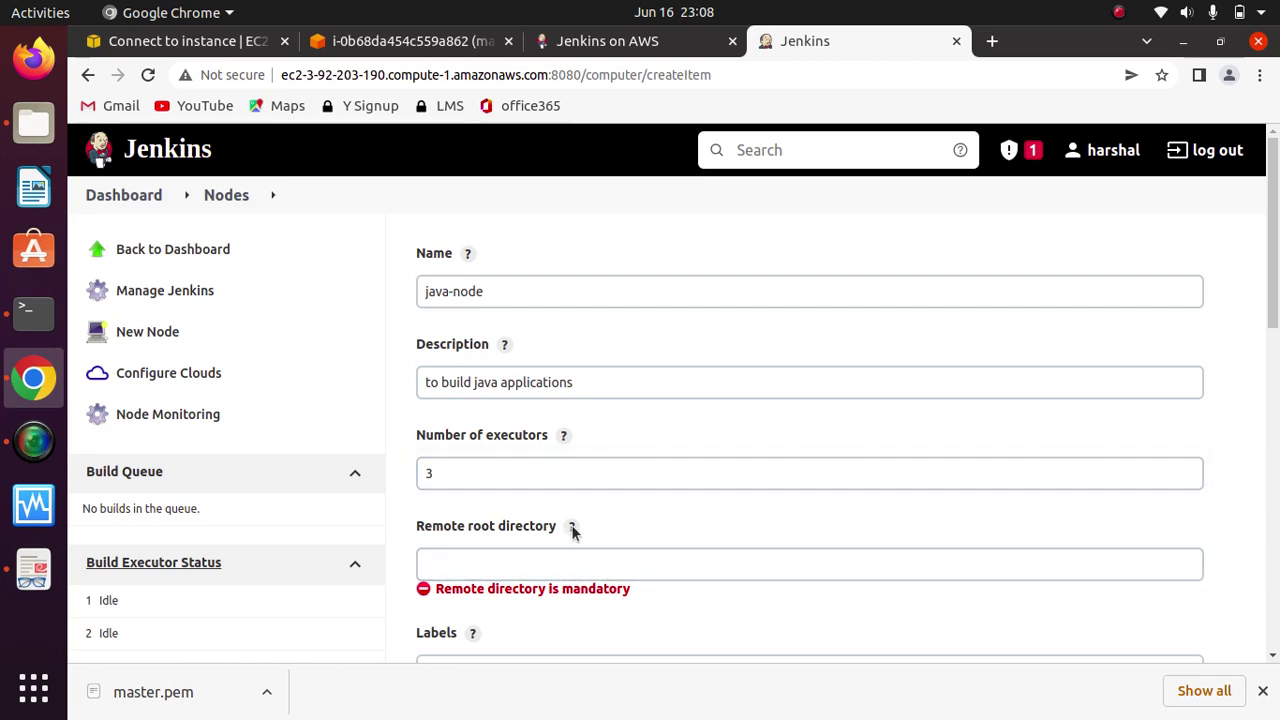
Step: Put the cursor in the still-empty Remote root directory field
{"action": "left_click", "coordinate": [481, 561]}
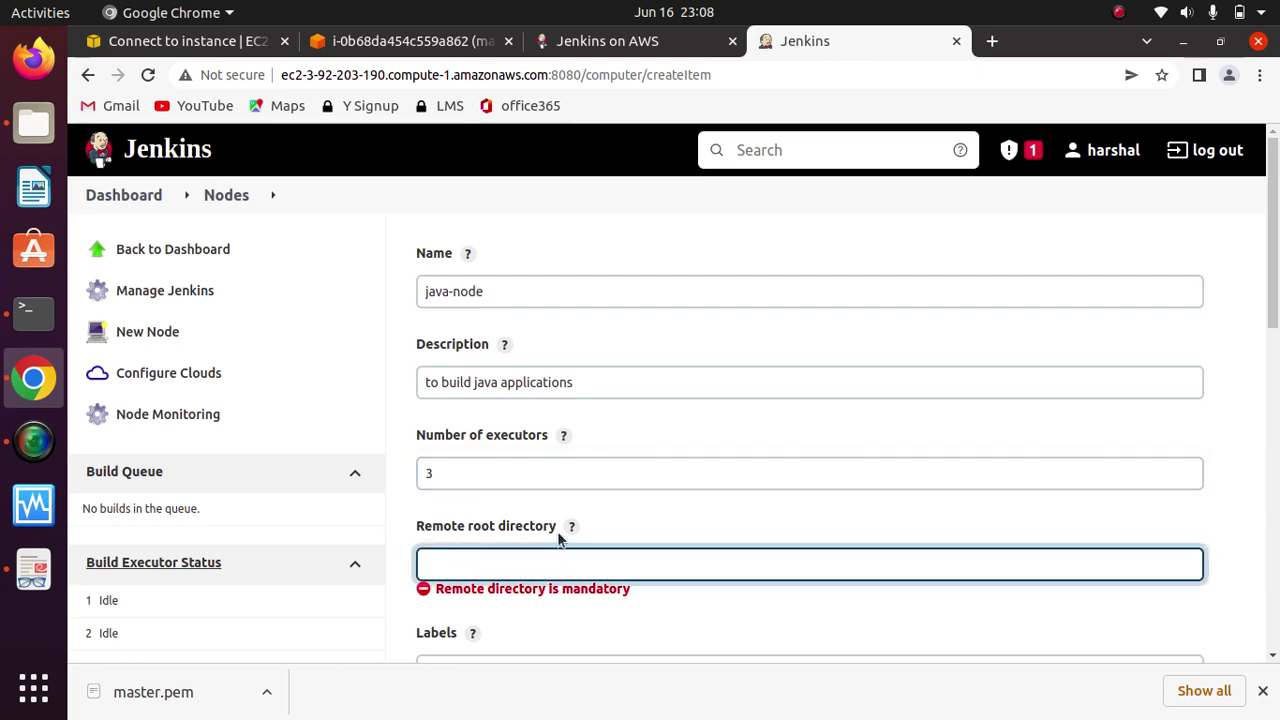
{"action": "left_click_drag", "start_coordinate": [556, 527], "coordinate": [418, 528]}
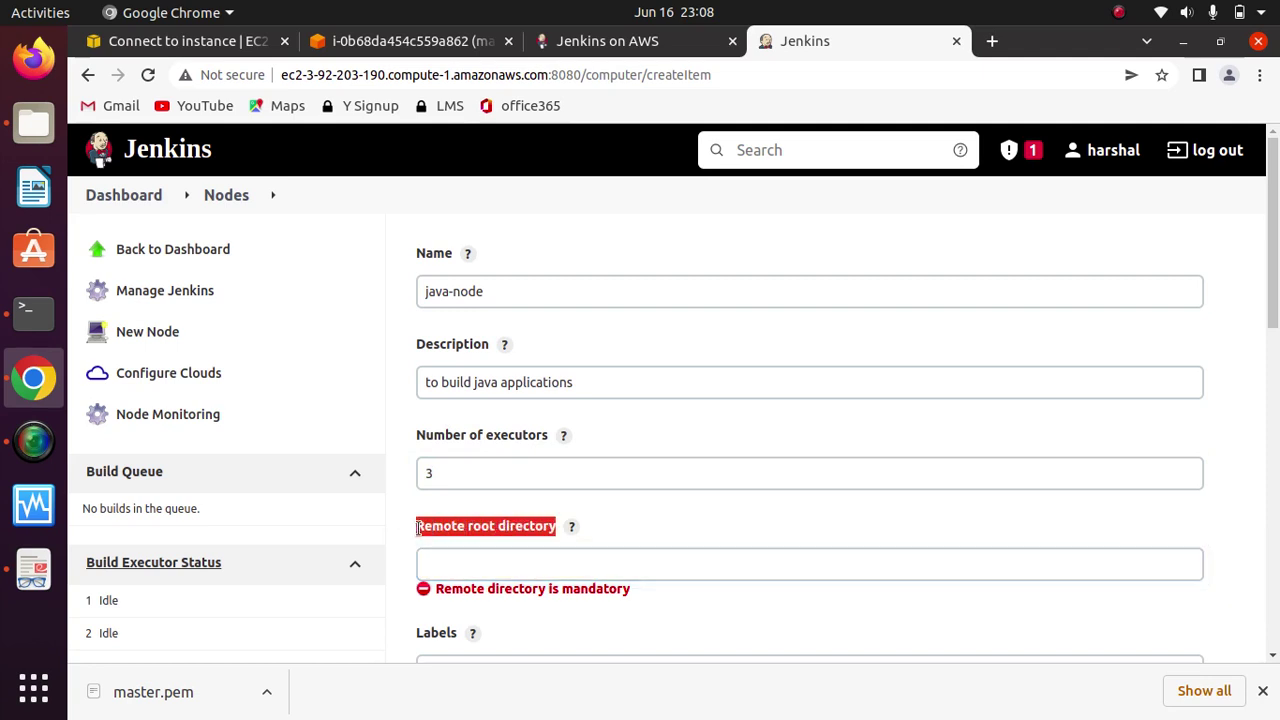
{"action": "left_click", "coordinate": [508, 562]}
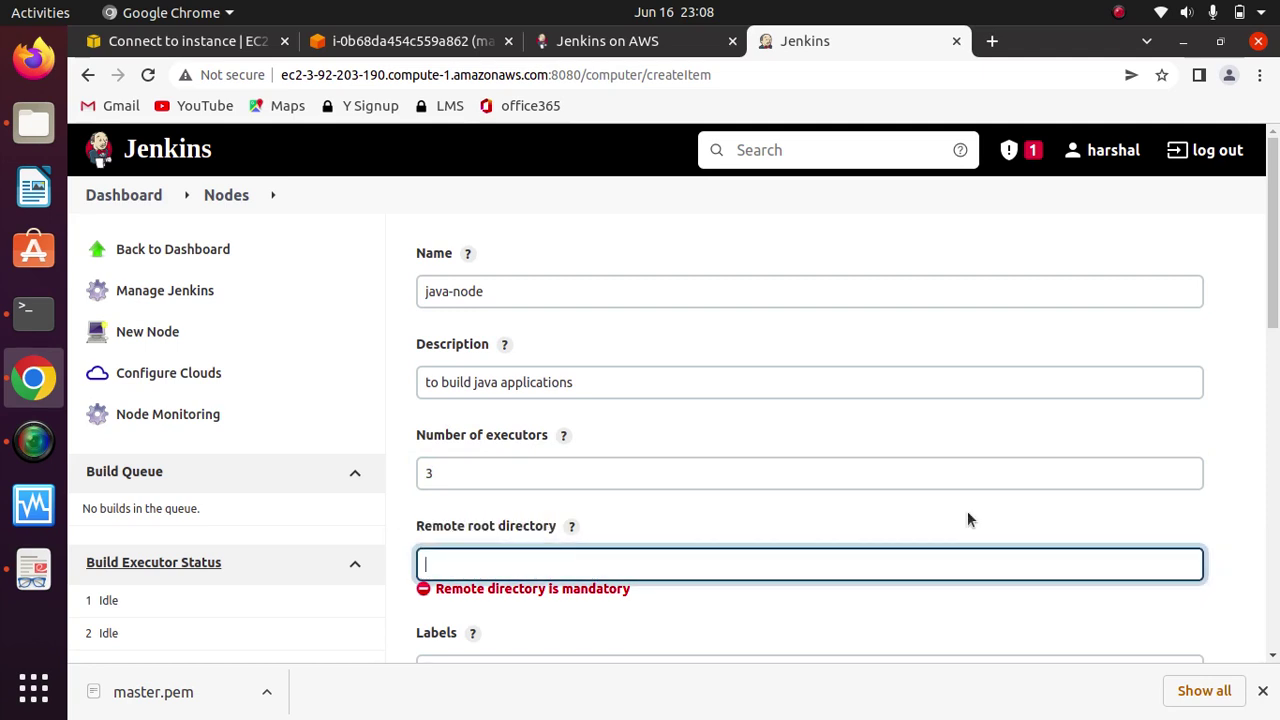
{"action": "left_click_drag", "start_coordinate": [1274, 282], "coordinate": [1264, 370]}
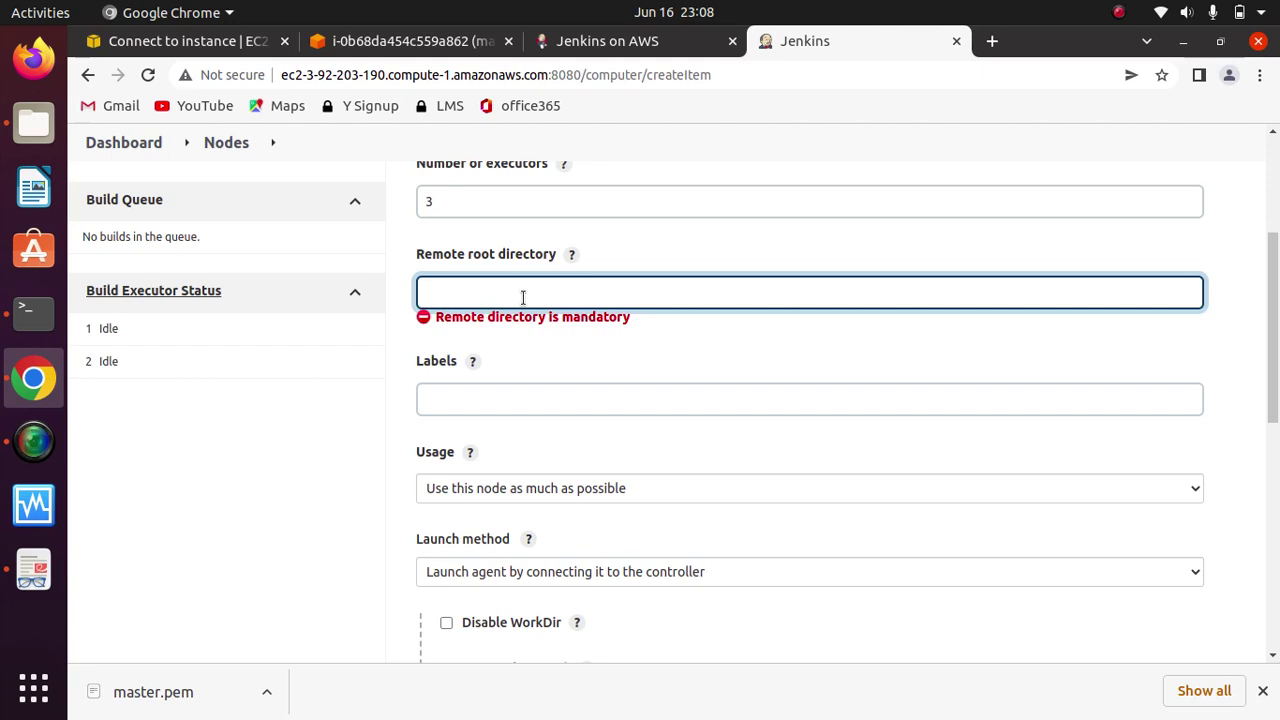
Step: Set the remote root directory to /home/java
{"action": "type", "text": "/home/java"}
{"action": "left_click_drag", "start_coordinate": [499, 292], "coordinate": [418, 296]}
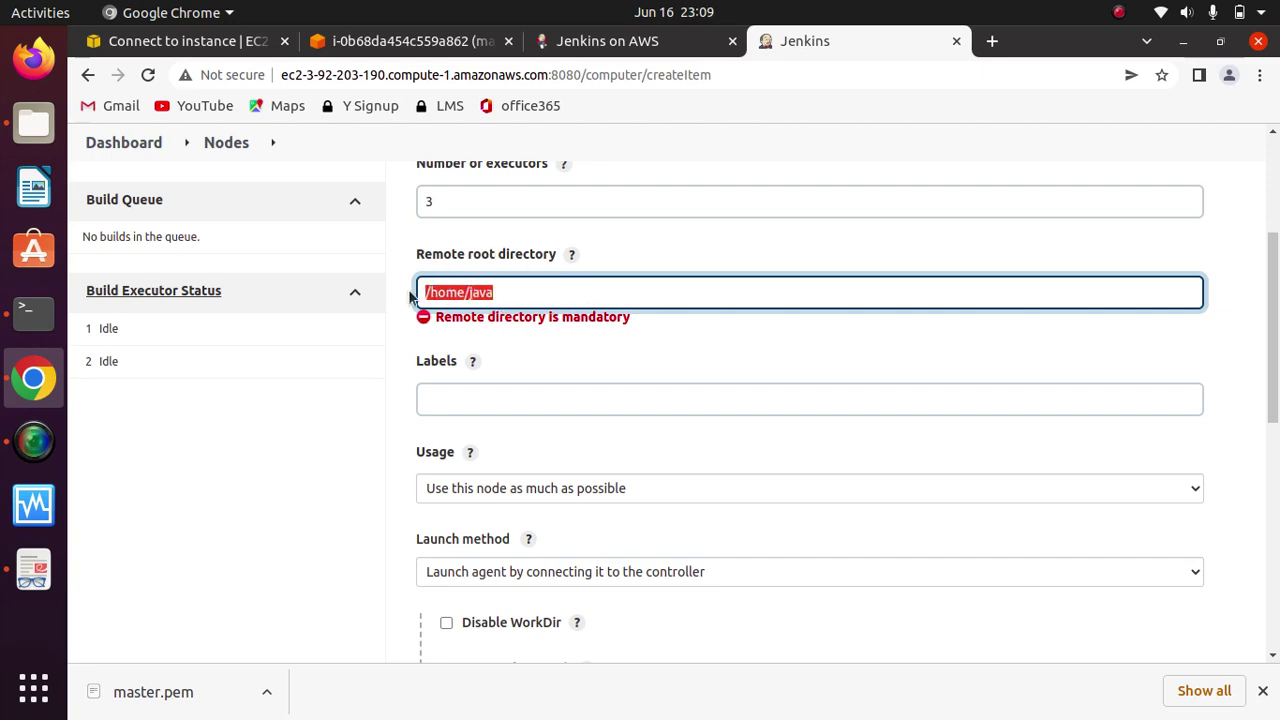
{"action": "left_click", "coordinate": [346, 408]}
{"action": "left_click", "coordinate": [526, 294]}
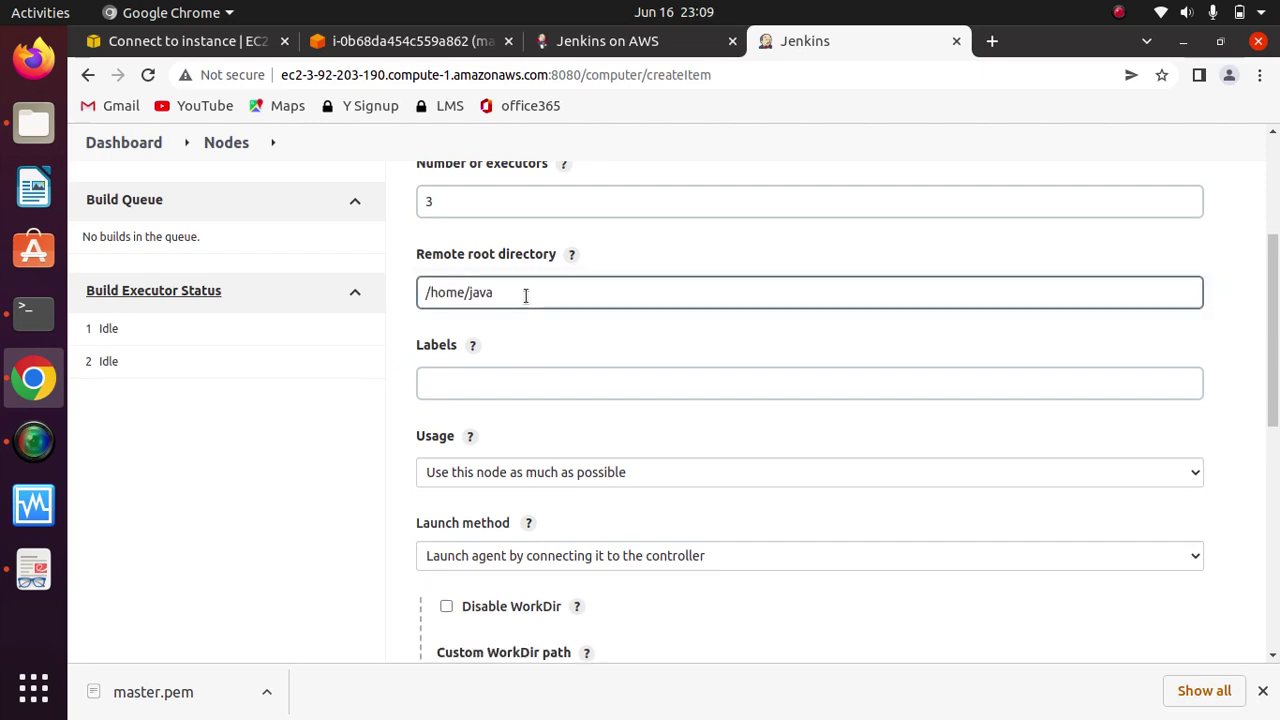
{"action": "left_click", "coordinate": [498, 293]}
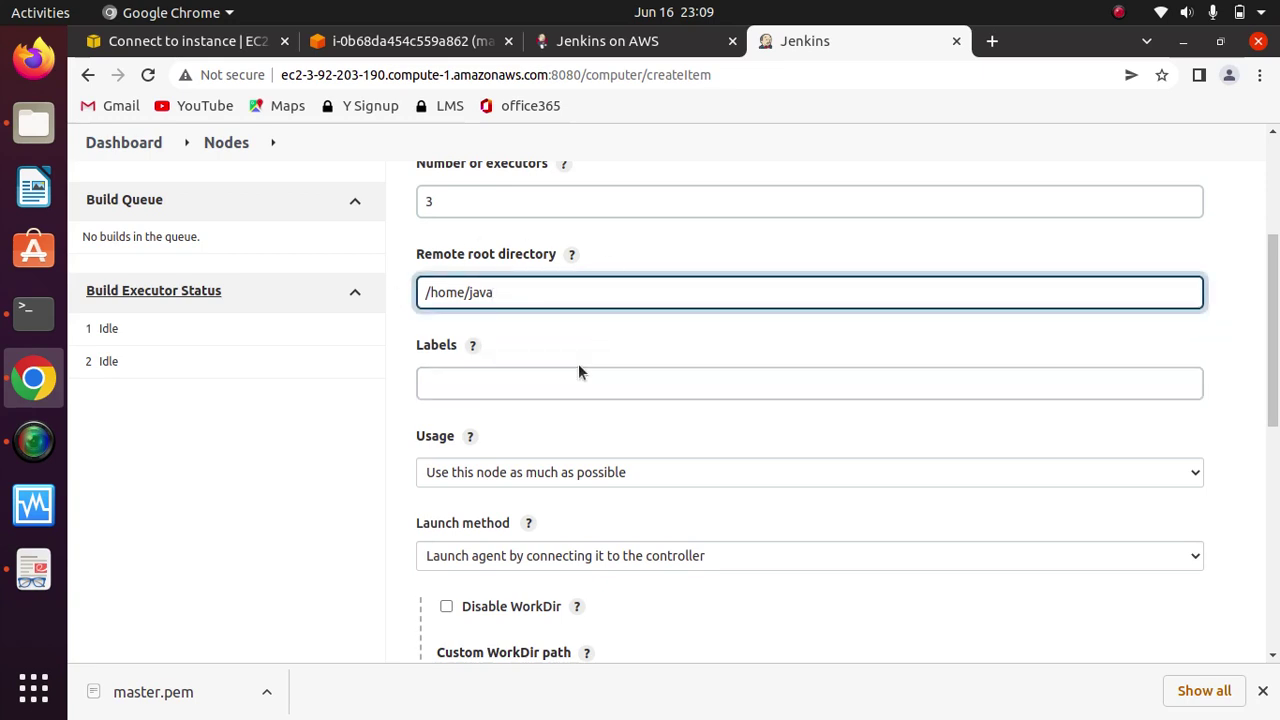
Step: Label the node Java-Jobs
{"action": "left_click", "coordinate": [546, 384]}
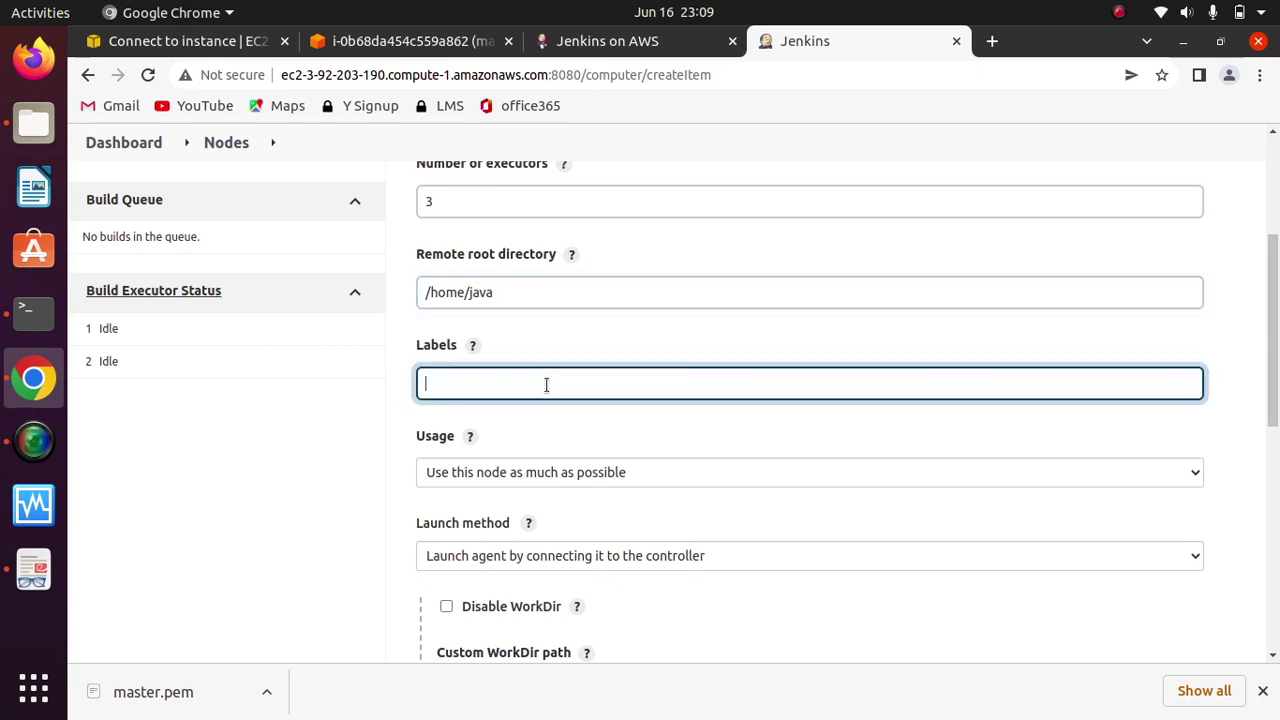
{"action": "type", "text": "Java-Jobs"}
{"action": "left_click", "coordinate": [319, 421]}
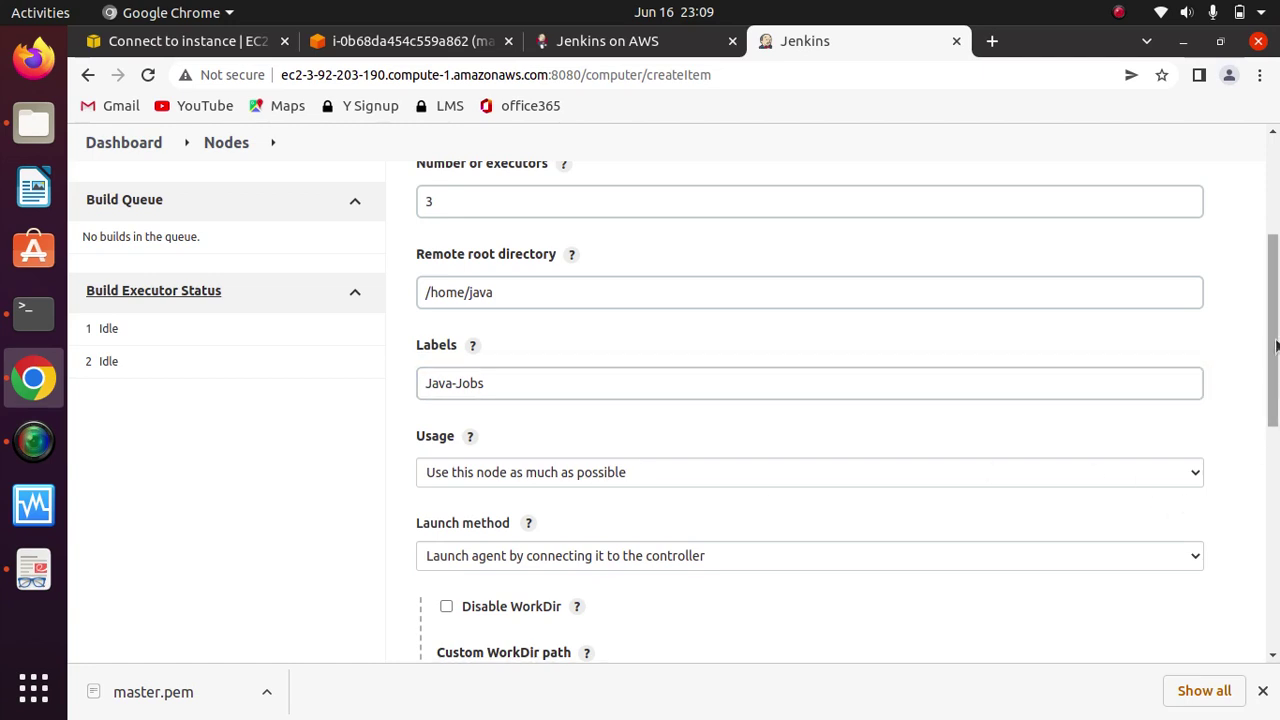
{"action": "scroll", "coordinate": [1272, 330], "scroll_direction": "down", "scroll_amount": 3}
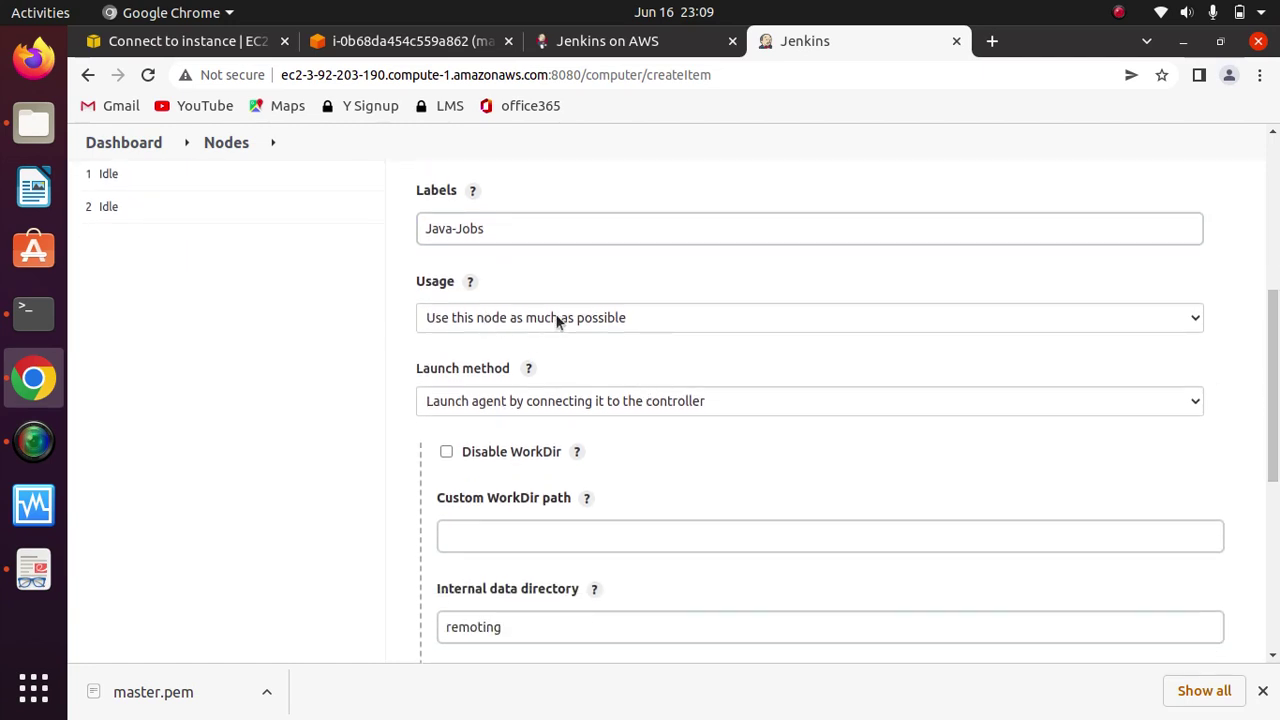
{"action": "left_click", "coordinate": [560, 320]}
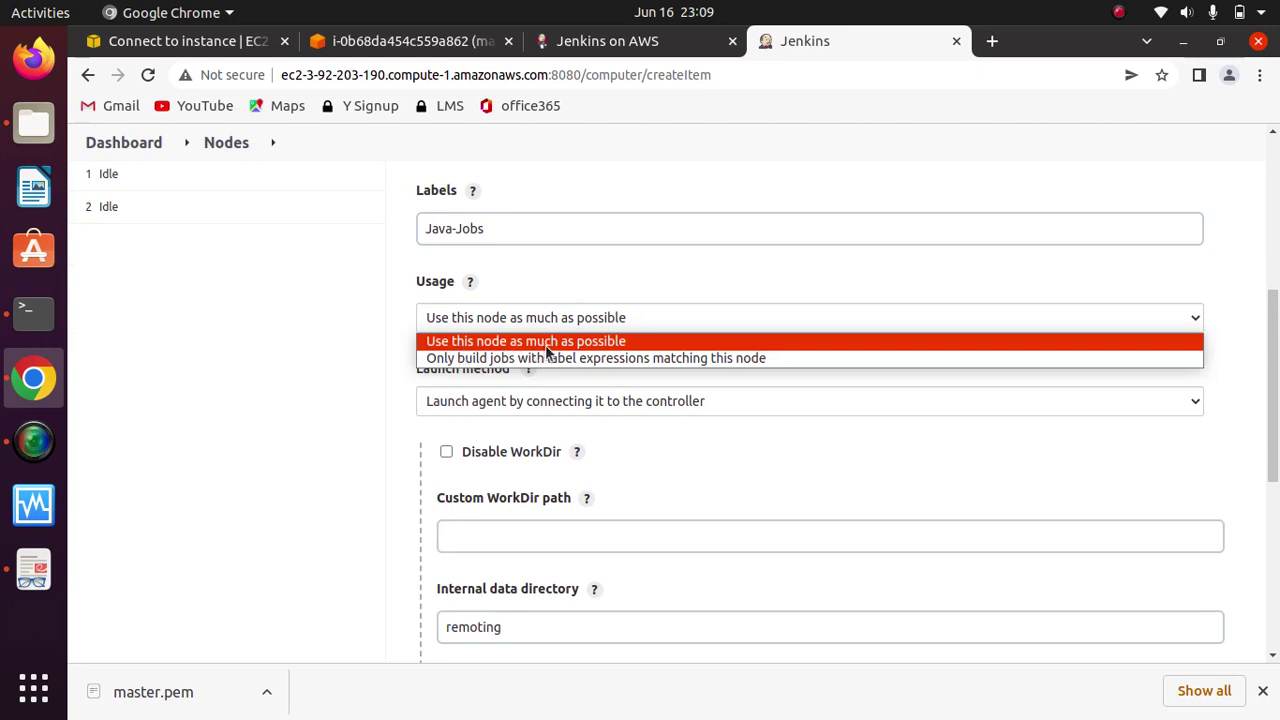
{"action": "left_click", "coordinate": [595, 341]}
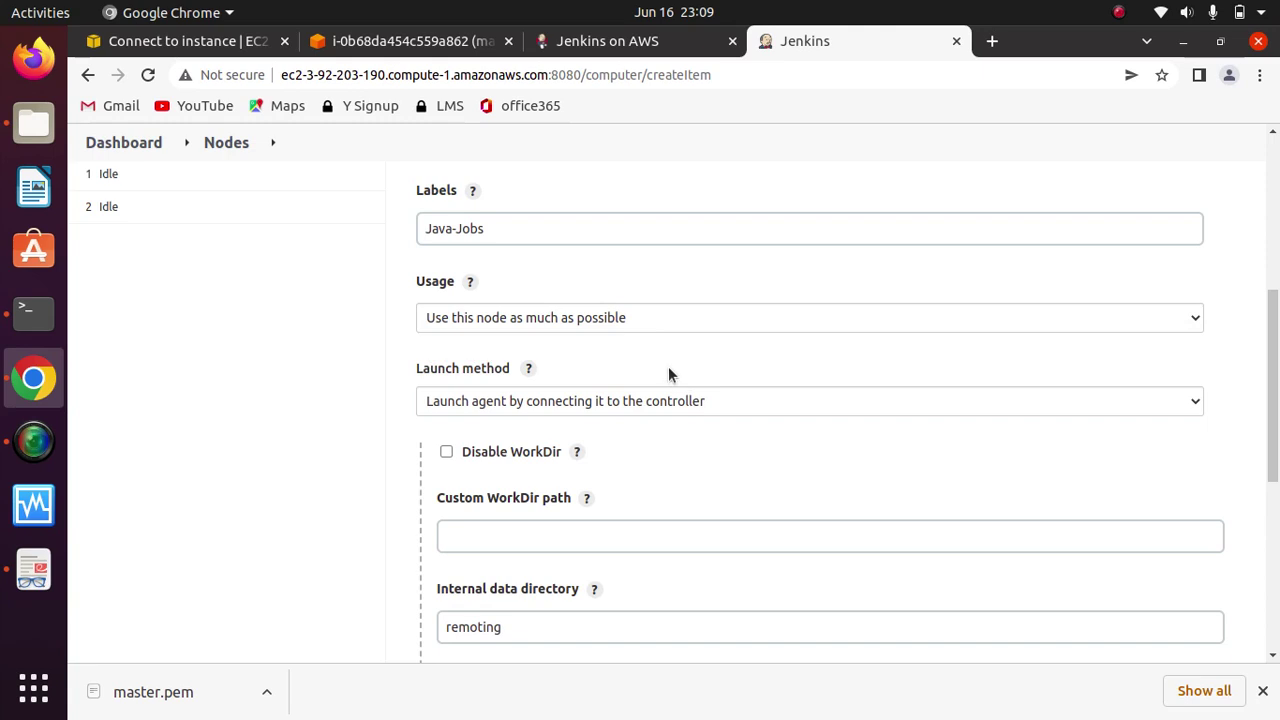
{"action": "scroll", "coordinate": [668, 374], "scroll_direction": "down", "scroll_amount": 2}
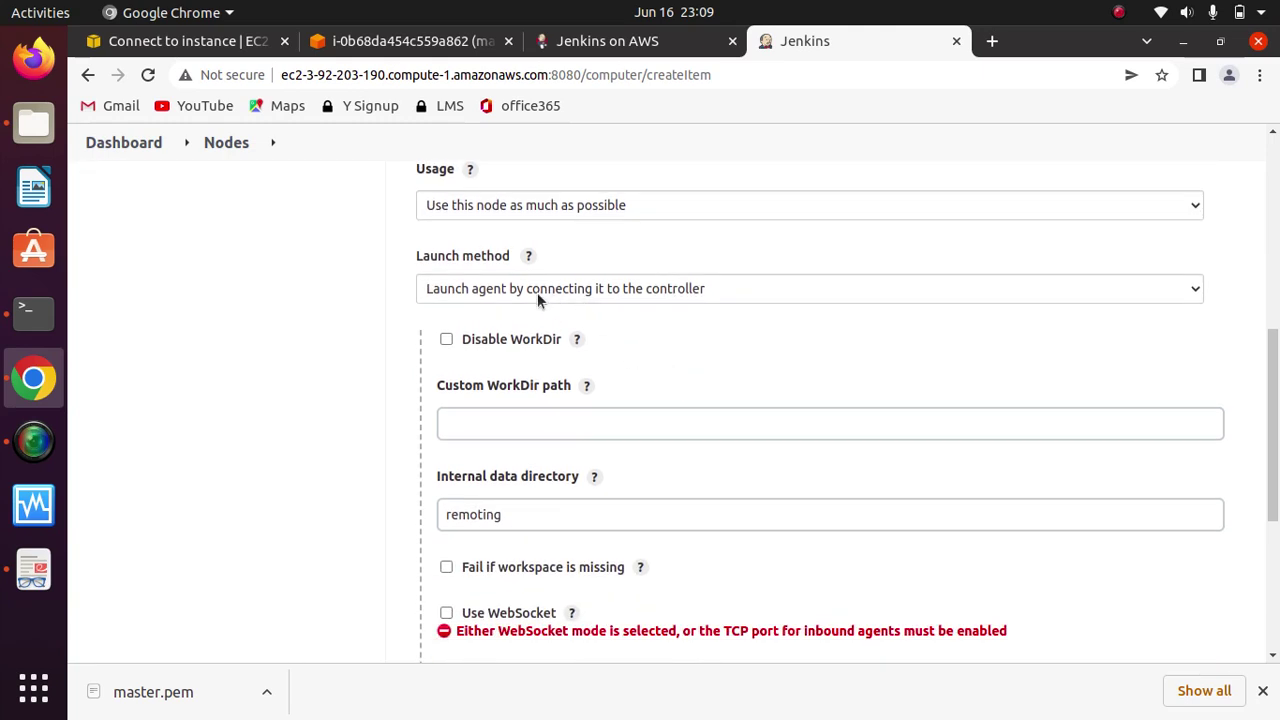
{"action": "left_click", "coordinate": [697, 288]}
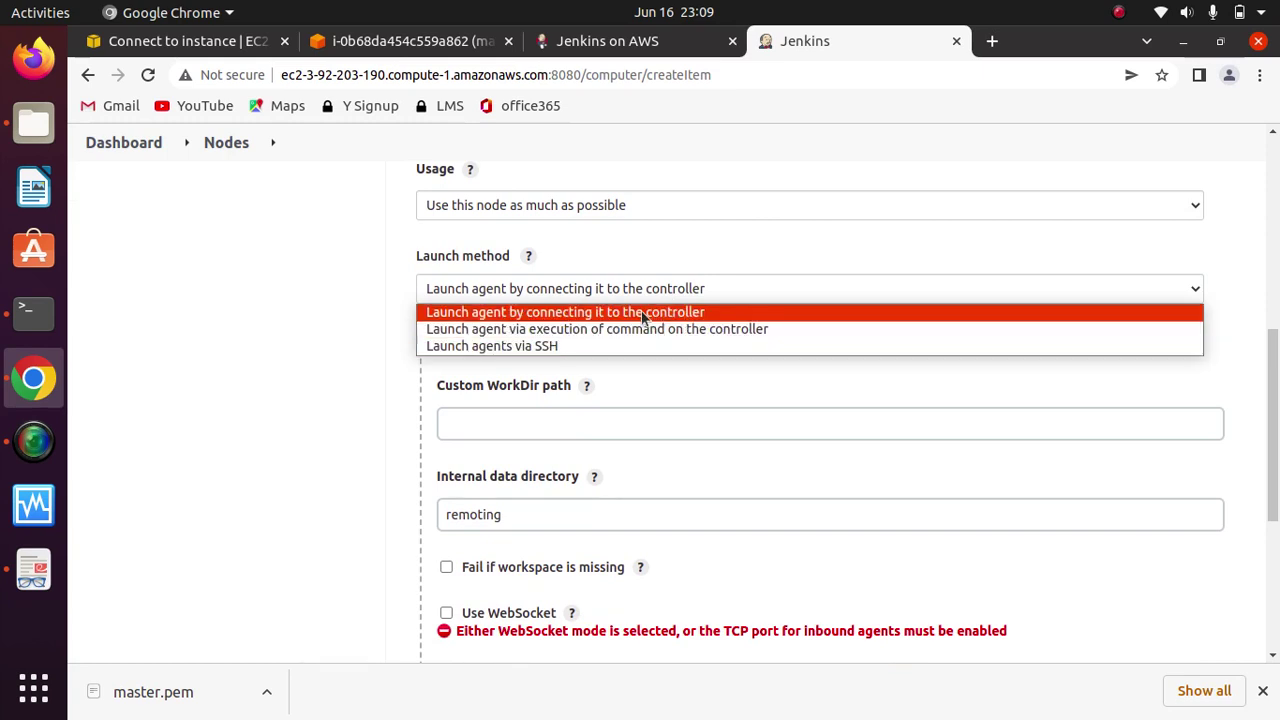
{"action": "left_click", "coordinate": [634, 313]}
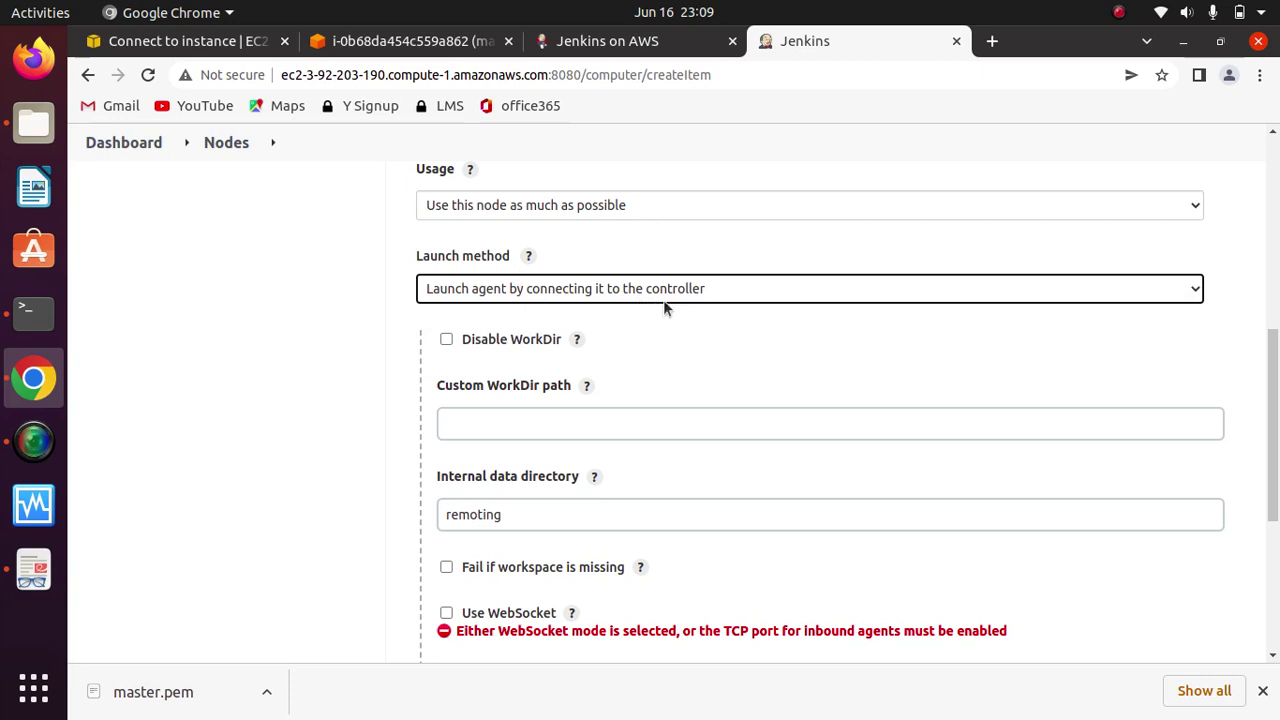
{"action": "left_click", "coordinate": [688, 336]}
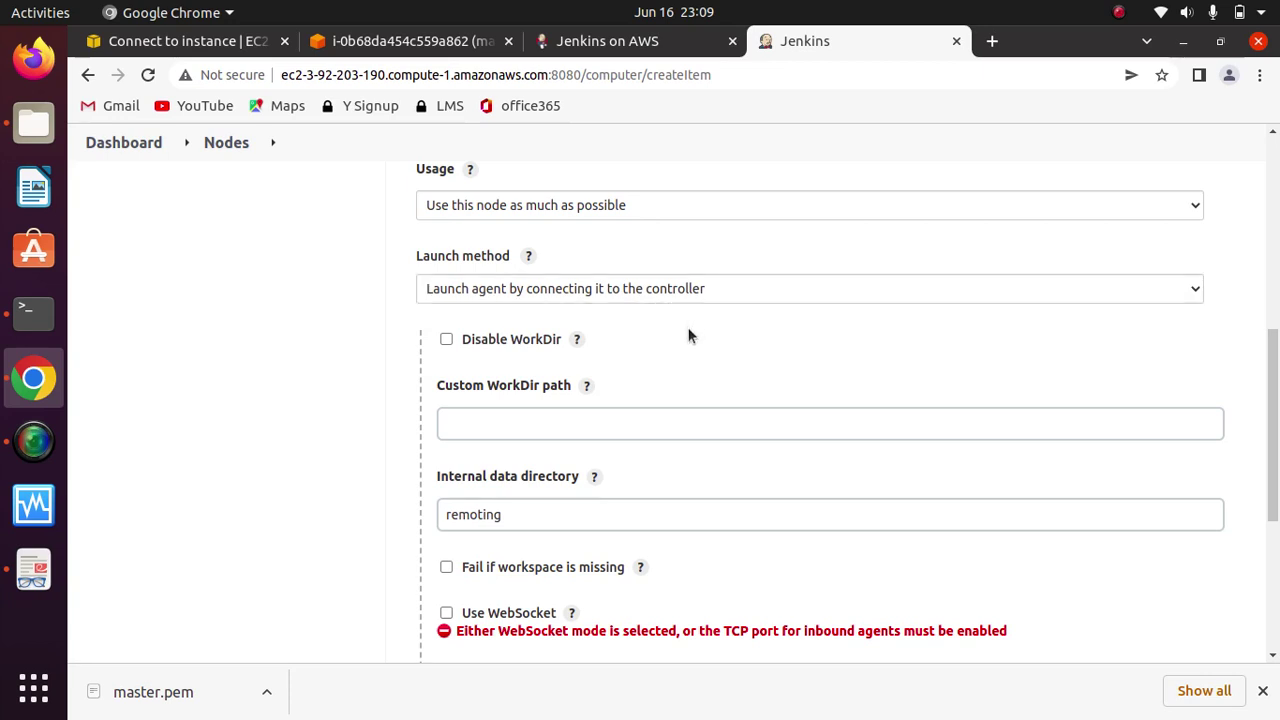
{"action": "scroll", "coordinate": [688, 336], "scroll_direction": "down", "scroll_amount": 2}
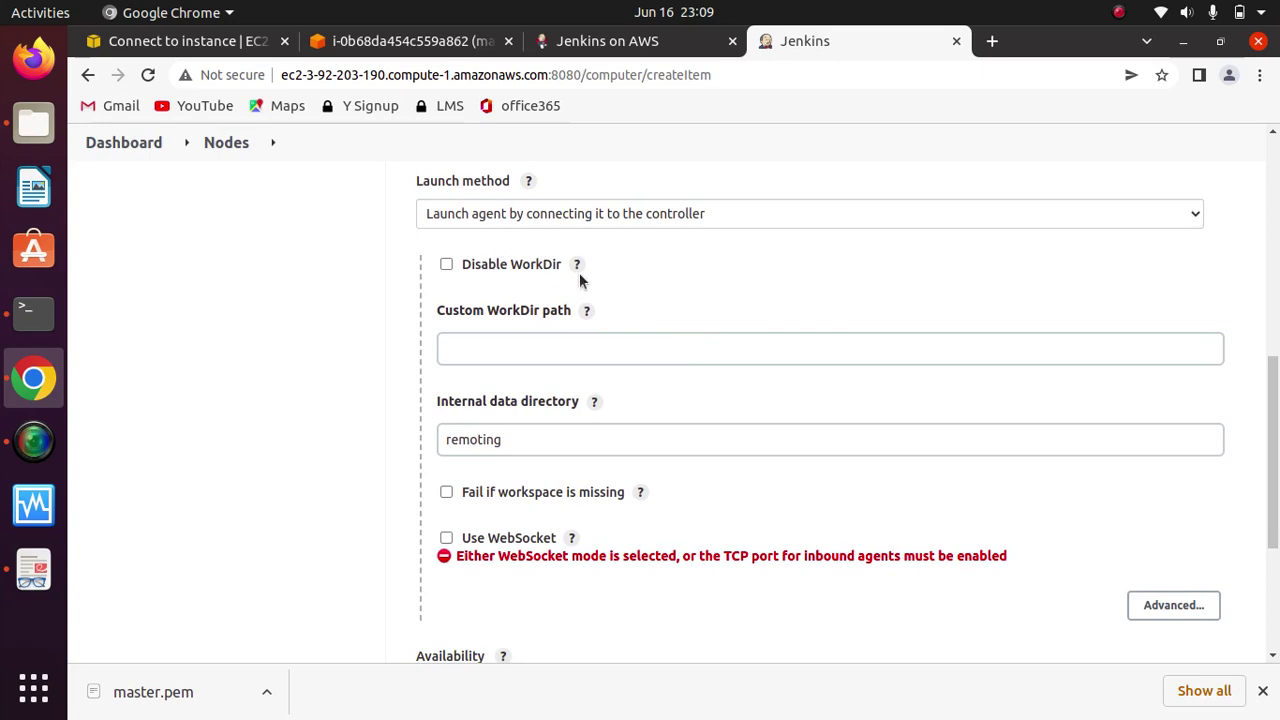
{"action": "left_click", "coordinate": [531, 184]}
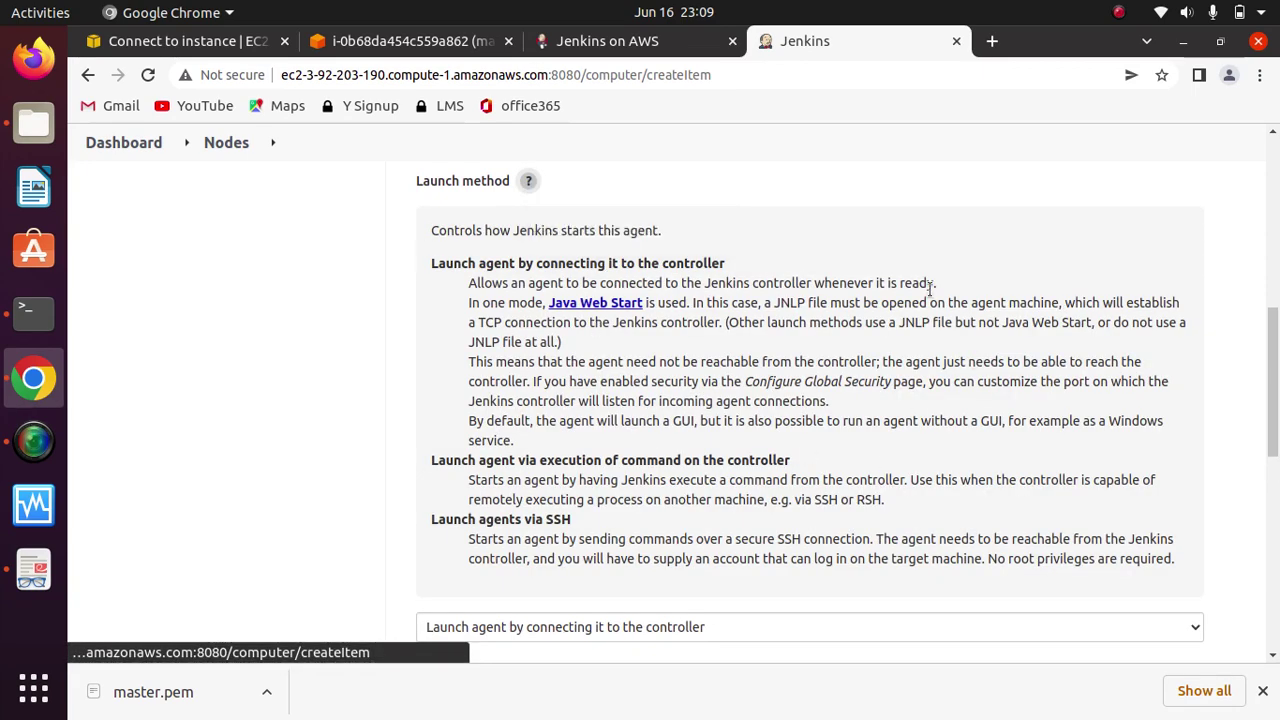
{"action": "left_click", "coordinate": [530, 184]}
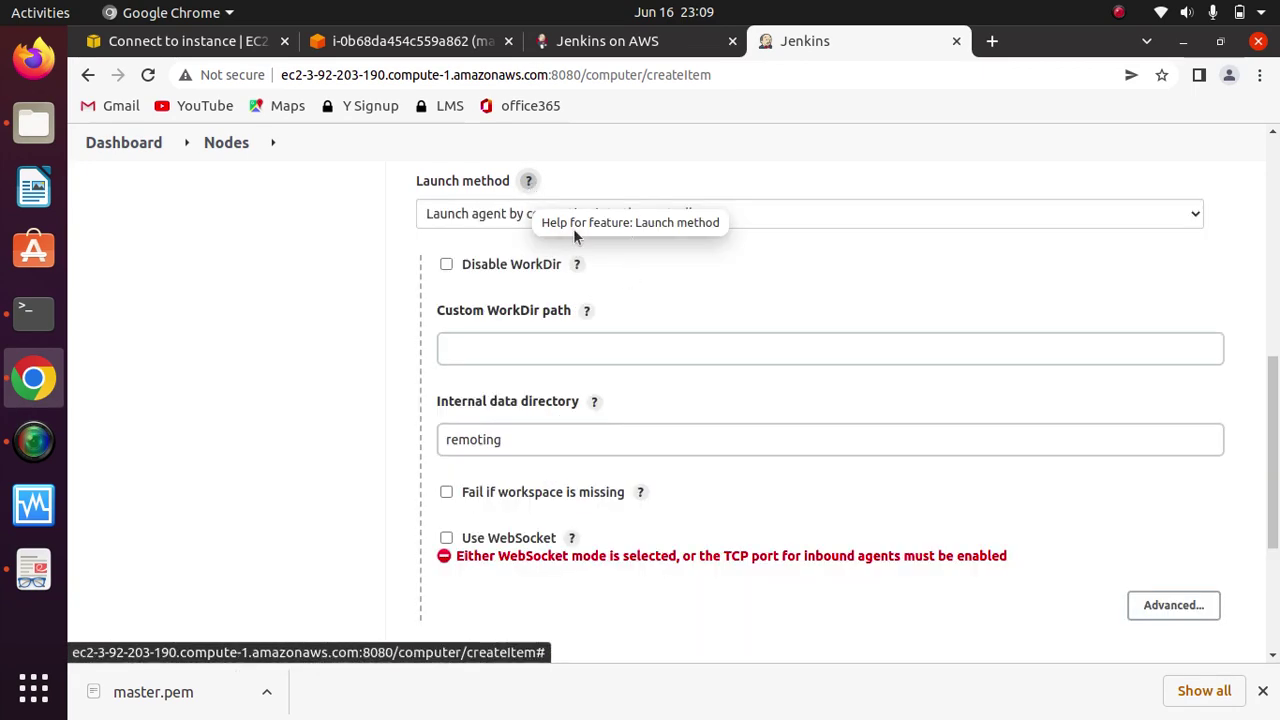
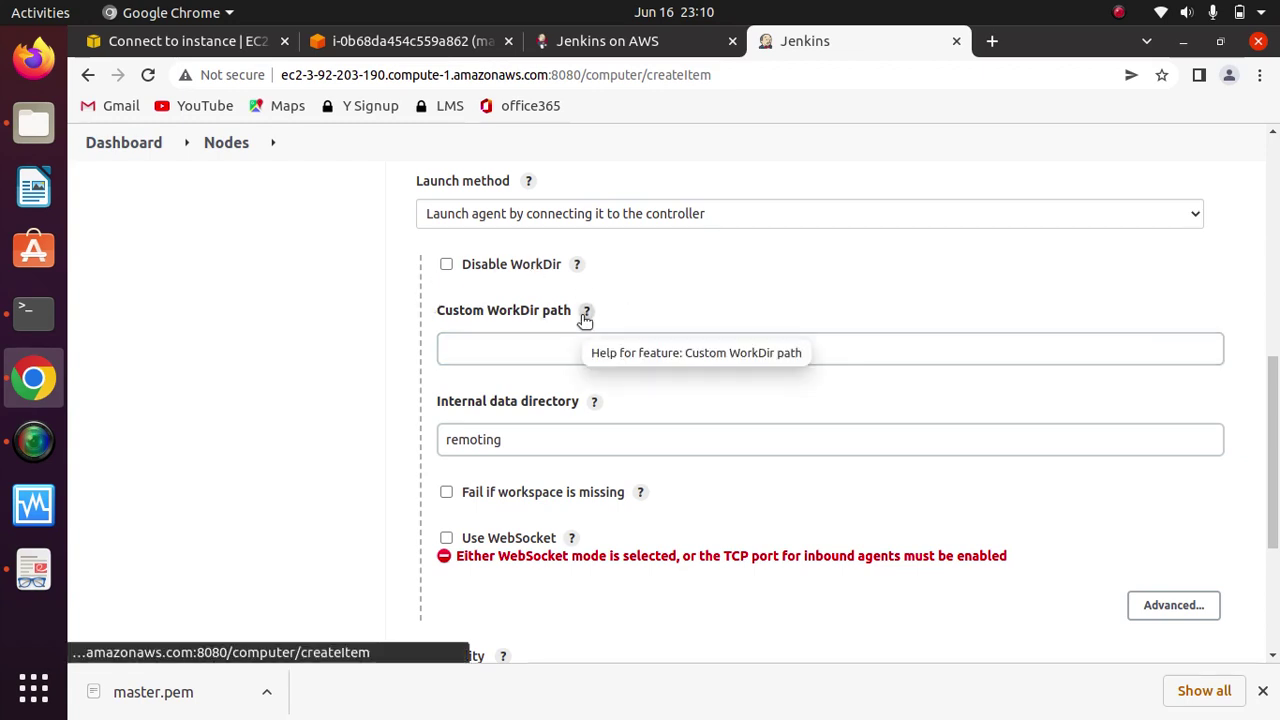
Step: Leave the Custom WorkDir path empty, enable Use WebSocket for java-node, and save the node
{"action": "left_click", "coordinate": [502, 348]}
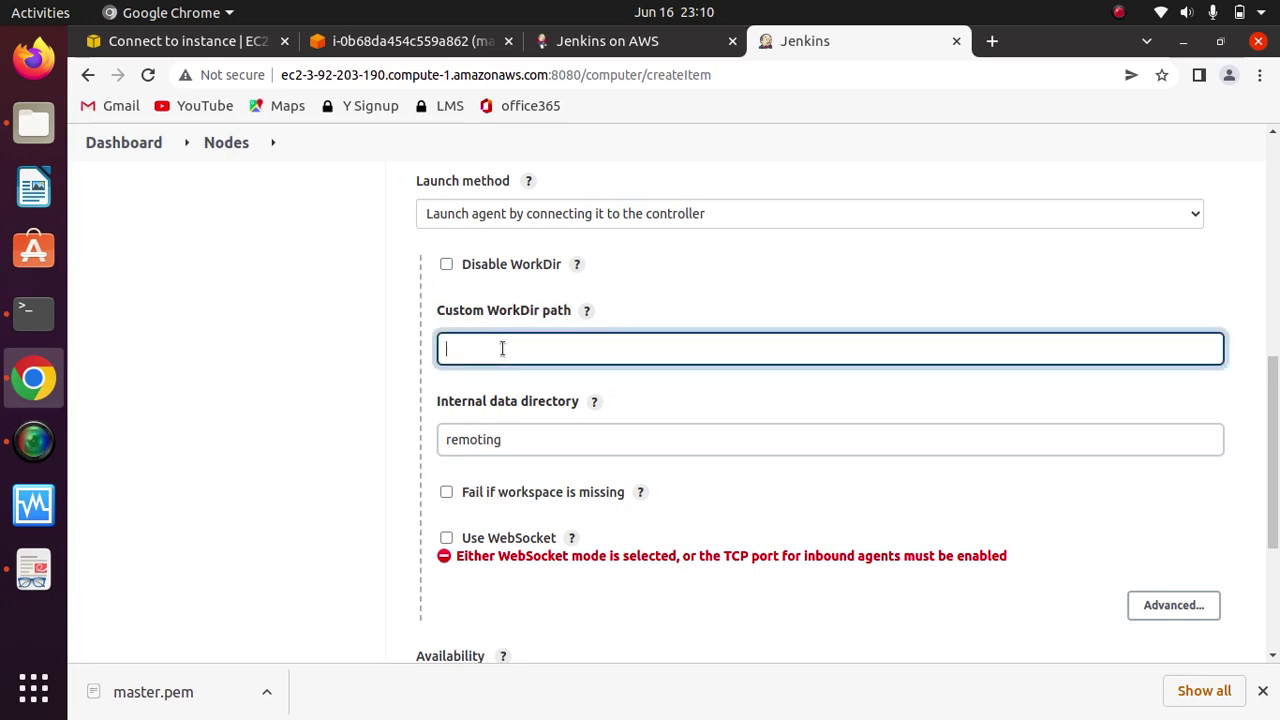
{"action": "left_click", "coordinate": [703, 280]}
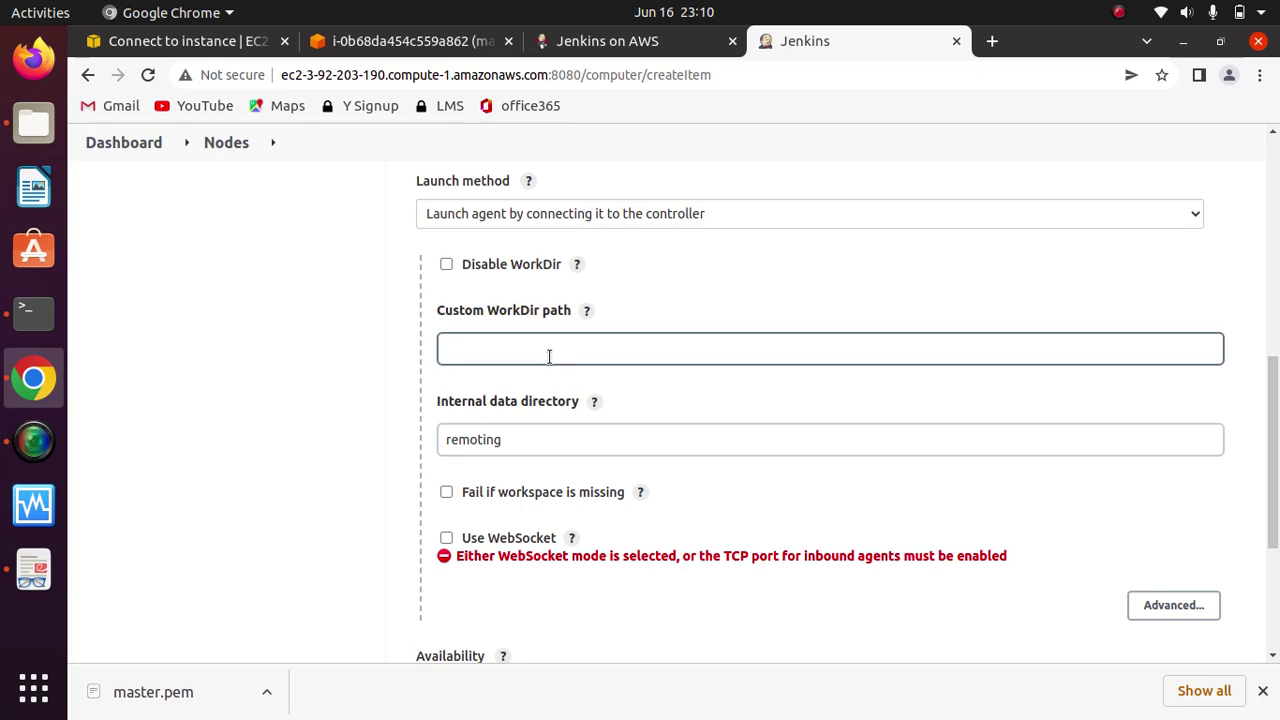
{"action": "left_click_drag", "start_coordinate": [1275, 436], "coordinate": [1274, 385]}
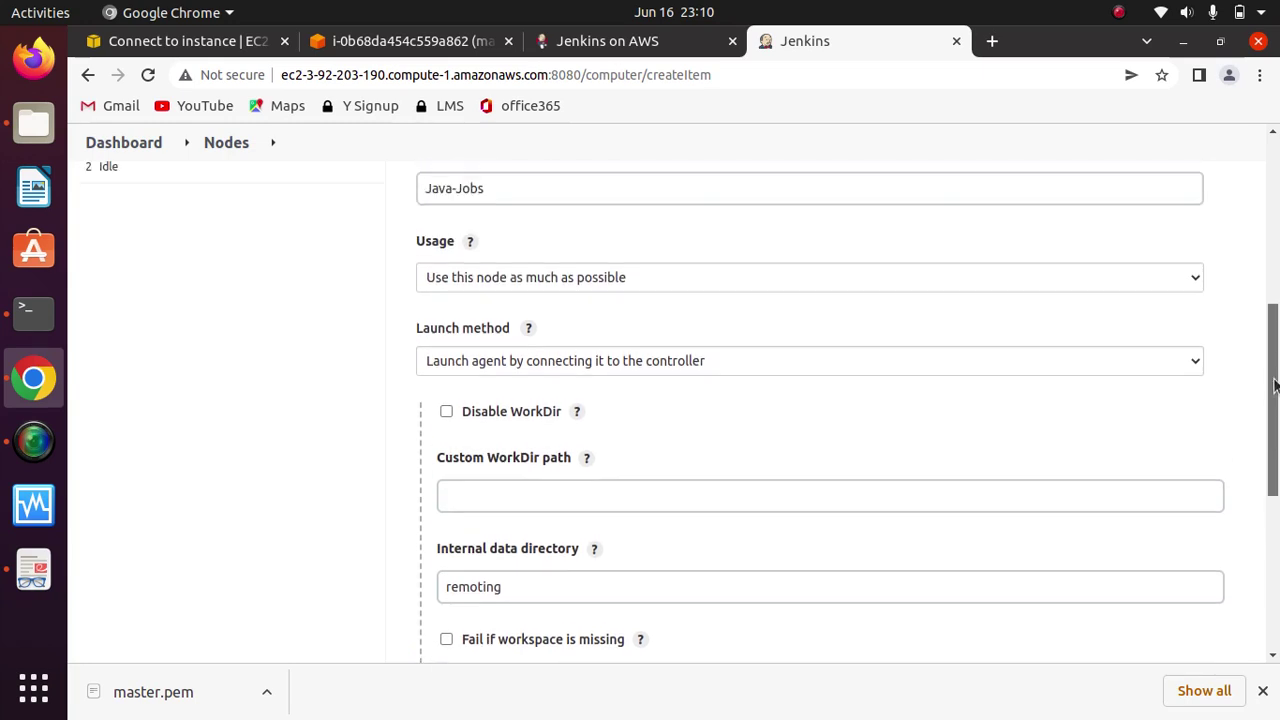
{"action": "scroll", "coordinate": [1274, 385], "scroll_direction": "up", "scroll_amount": 2}
{"action": "scroll", "coordinate": [1268, 345], "scroll_direction": "up", "scroll_amount": 1}
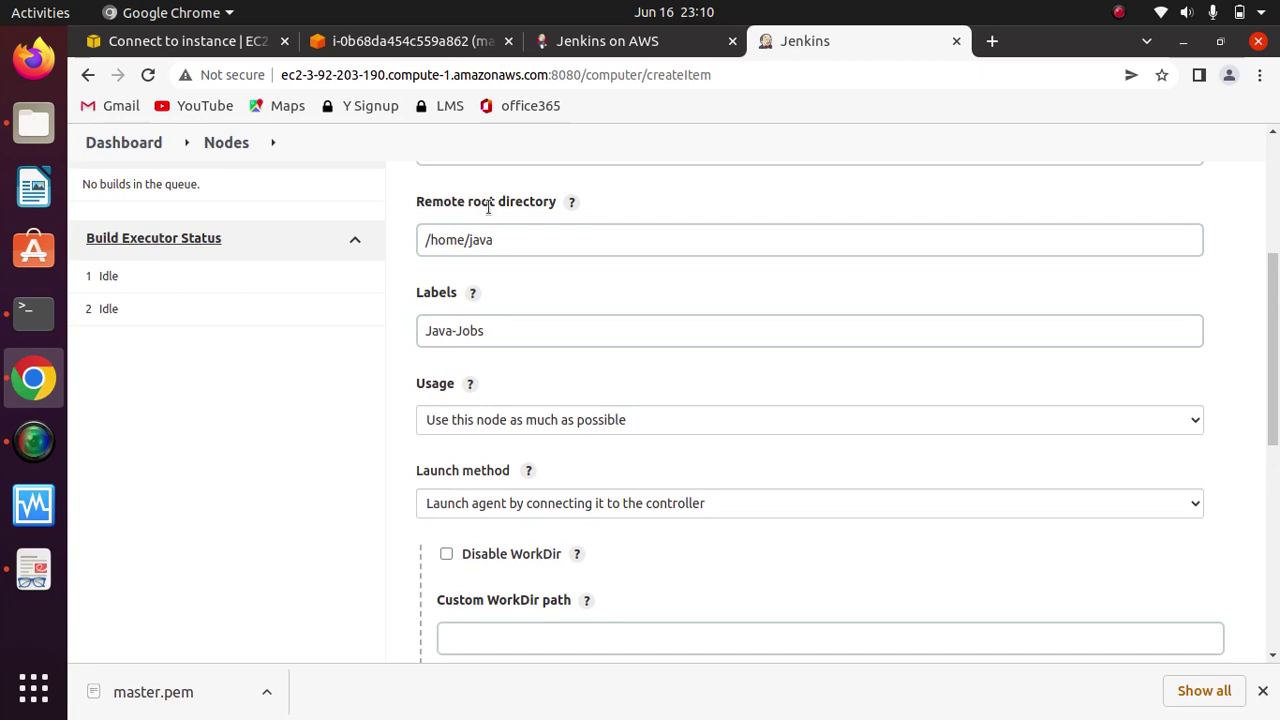
{"action": "left_click_drag", "start_coordinate": [1270, 375], "coordinate": [1263, 490]}
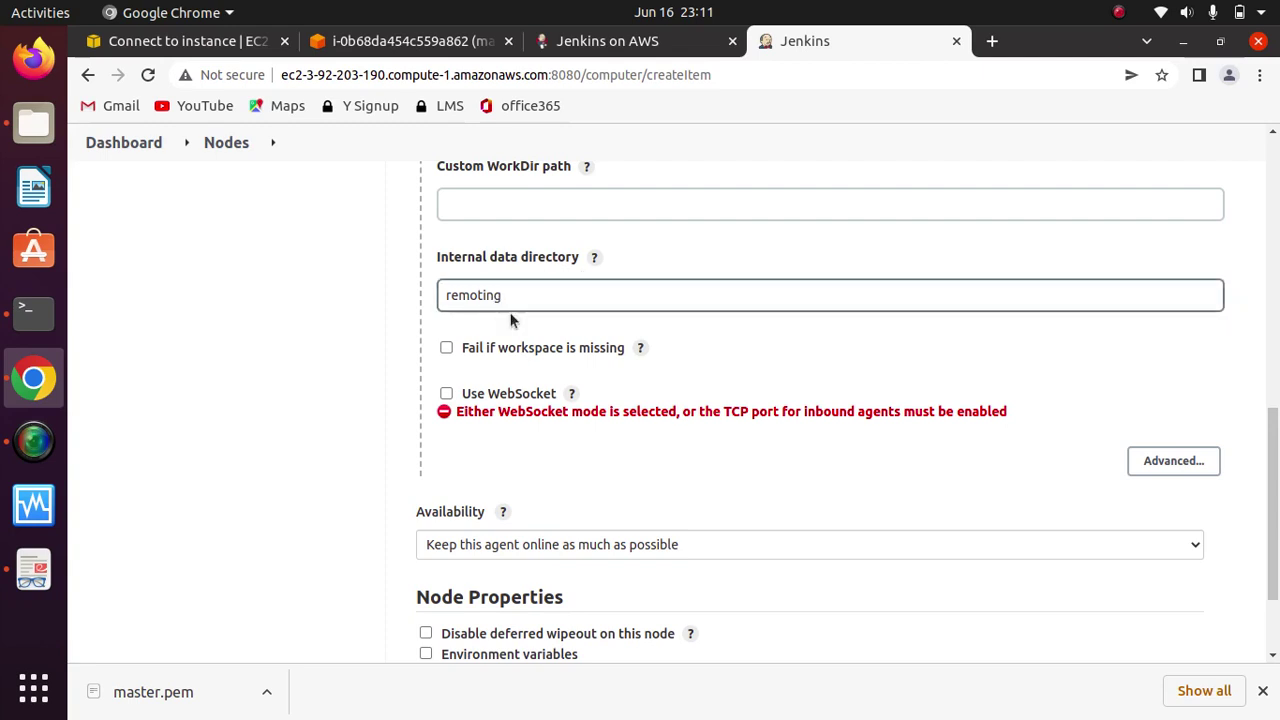
{"action": "left_click", "coordinate": [446, 394]}
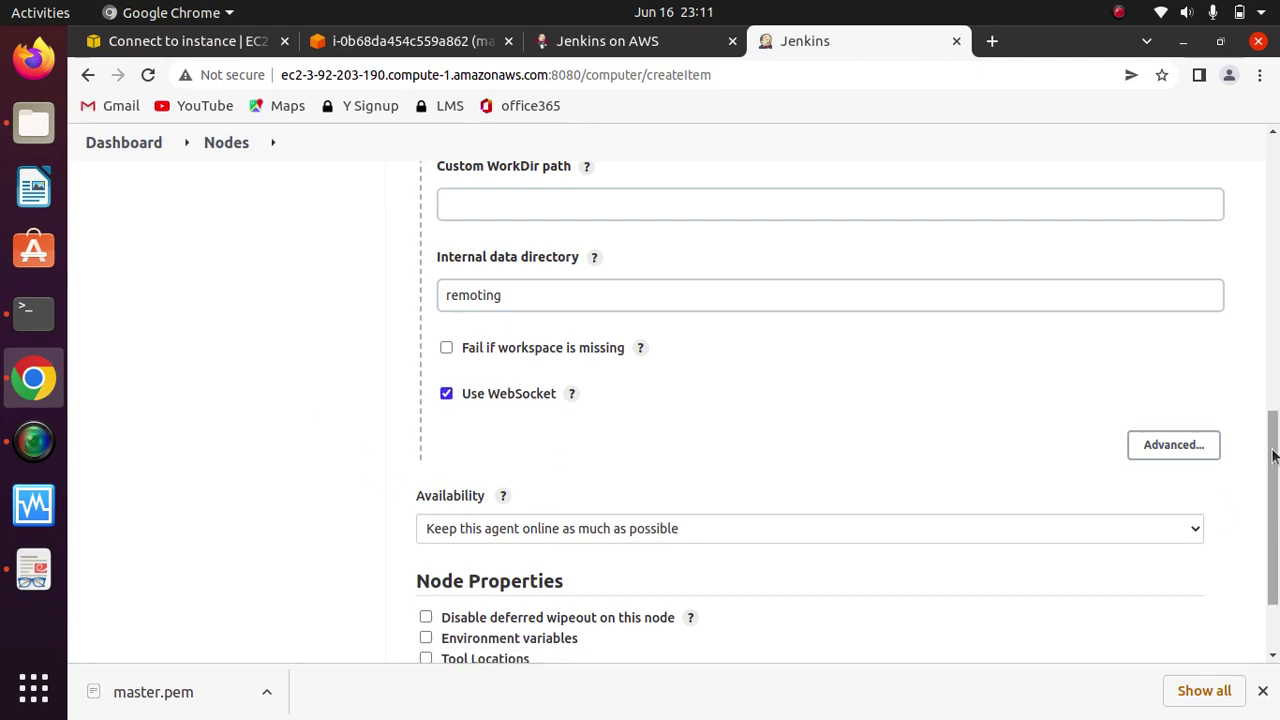
{"action": "scroll", "coordinate": [1273, 456], "scroll_direction": "down", "scroll_amount": 3}
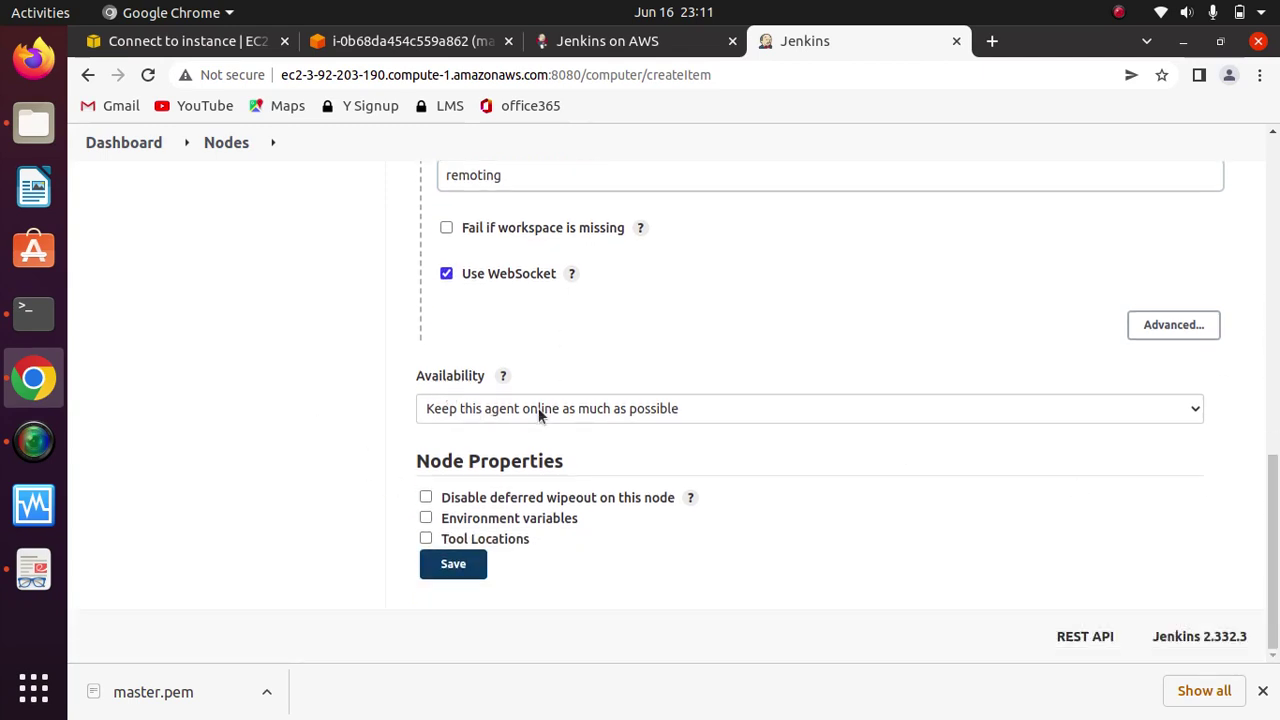
{"action": "left_click", "coordinate": [455, 565]}
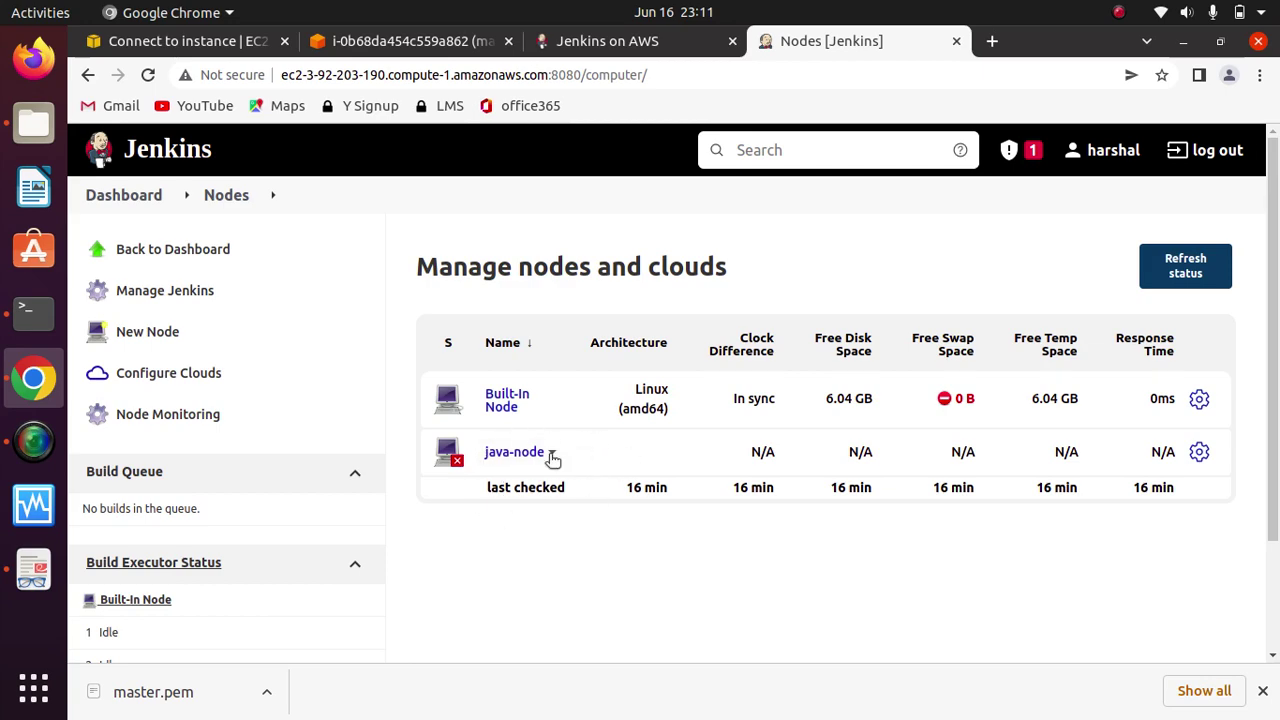
Step: Download agent.jar from the java-node agent page, then go to the Terminal
{"action": "left_click", "coordinate": [508, 458]}
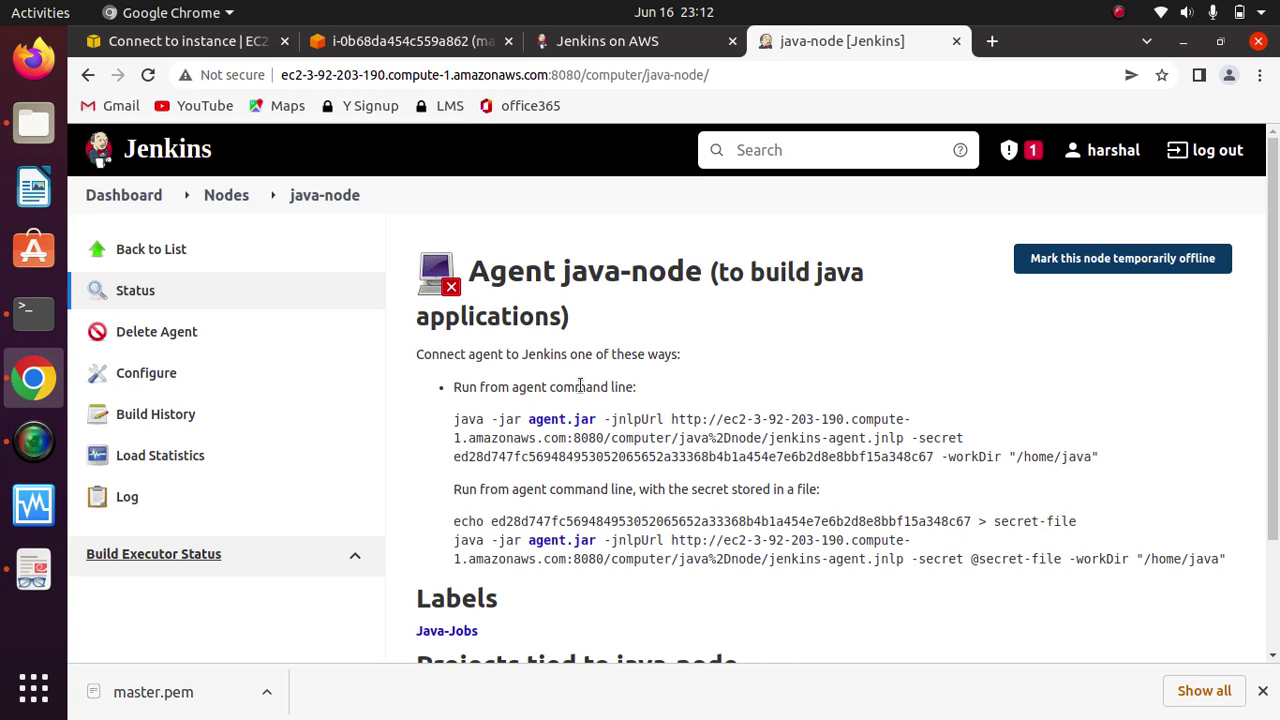
{"action": "left_click", "coordinate": [545, 424]}
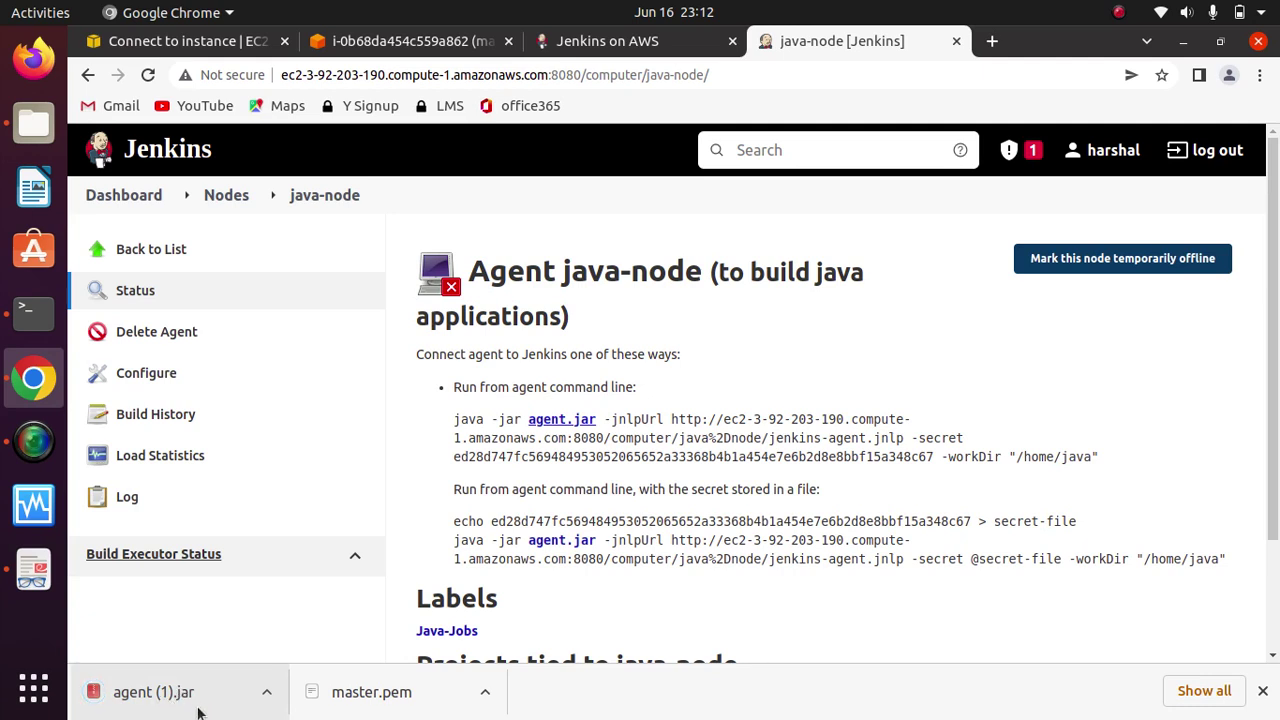
{"action": "left_click", "coordinate": [33, 313]}
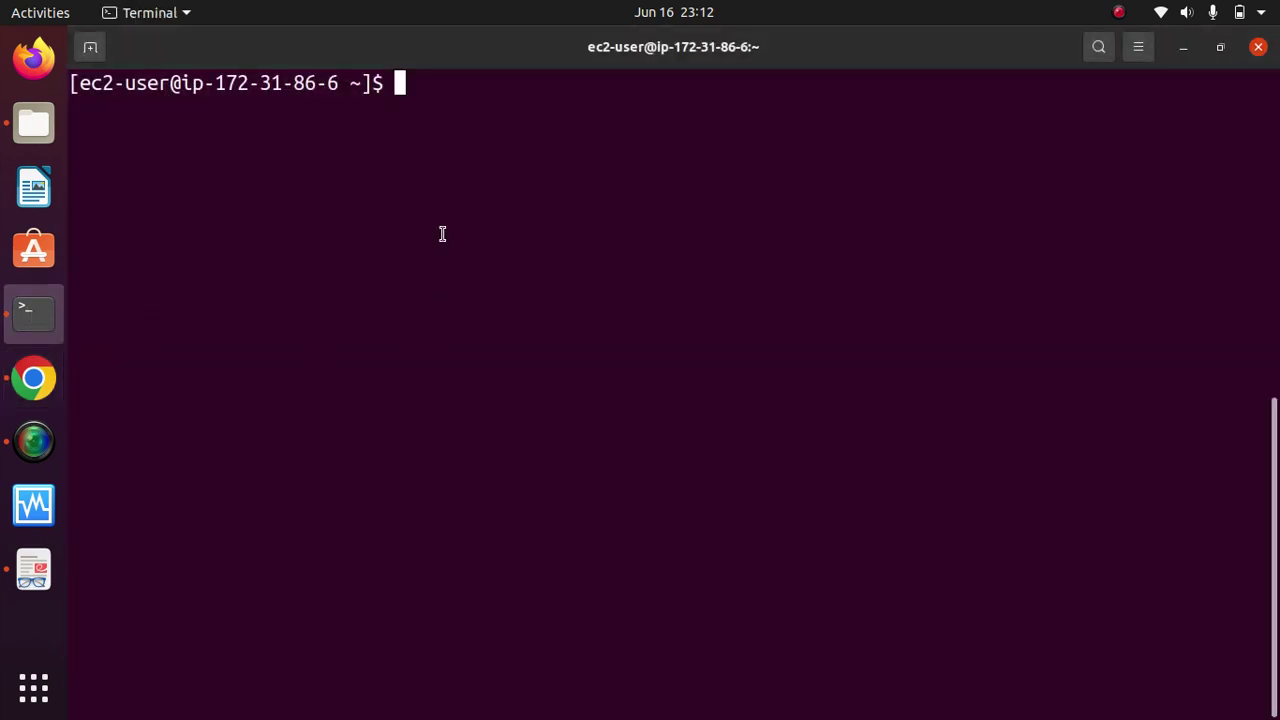
Step: Erase the stray characters at the prompt and clear the terminal screen
{"action": "type", "text": "xi"}
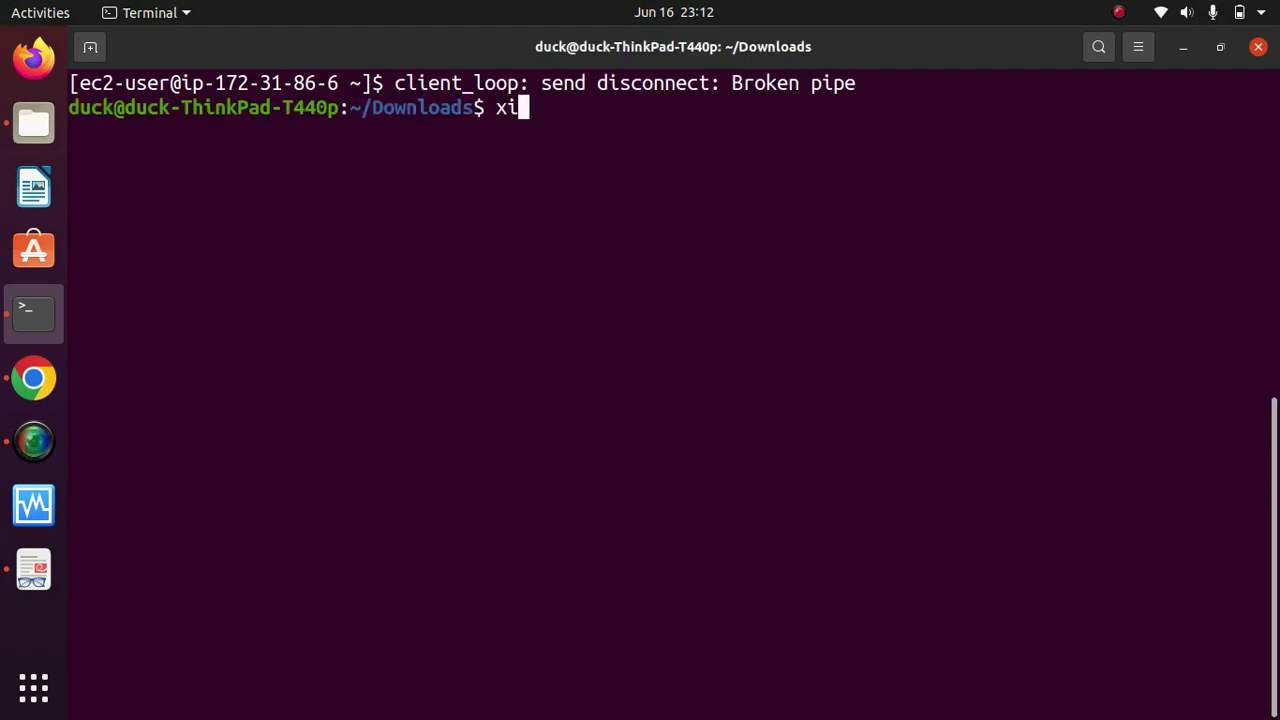
{"action": "key", "text": "BackSpace"}
{"action": "key", "text": "BackSpace"}
{"action": "type", "text": "clear"}
{"action": "key", "text": "Return"}
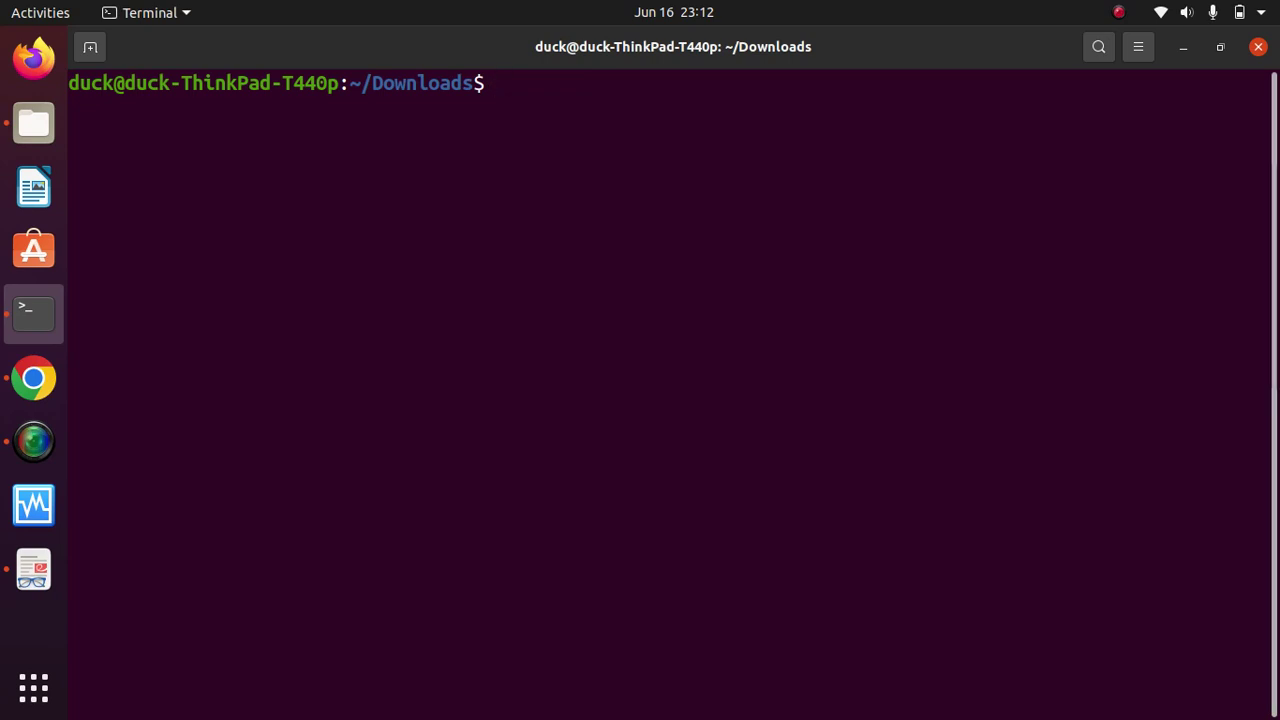
Step: Start an scp -i master.pem command targeting the agent (1).jar file
{"action": "type", "text": "scp"}
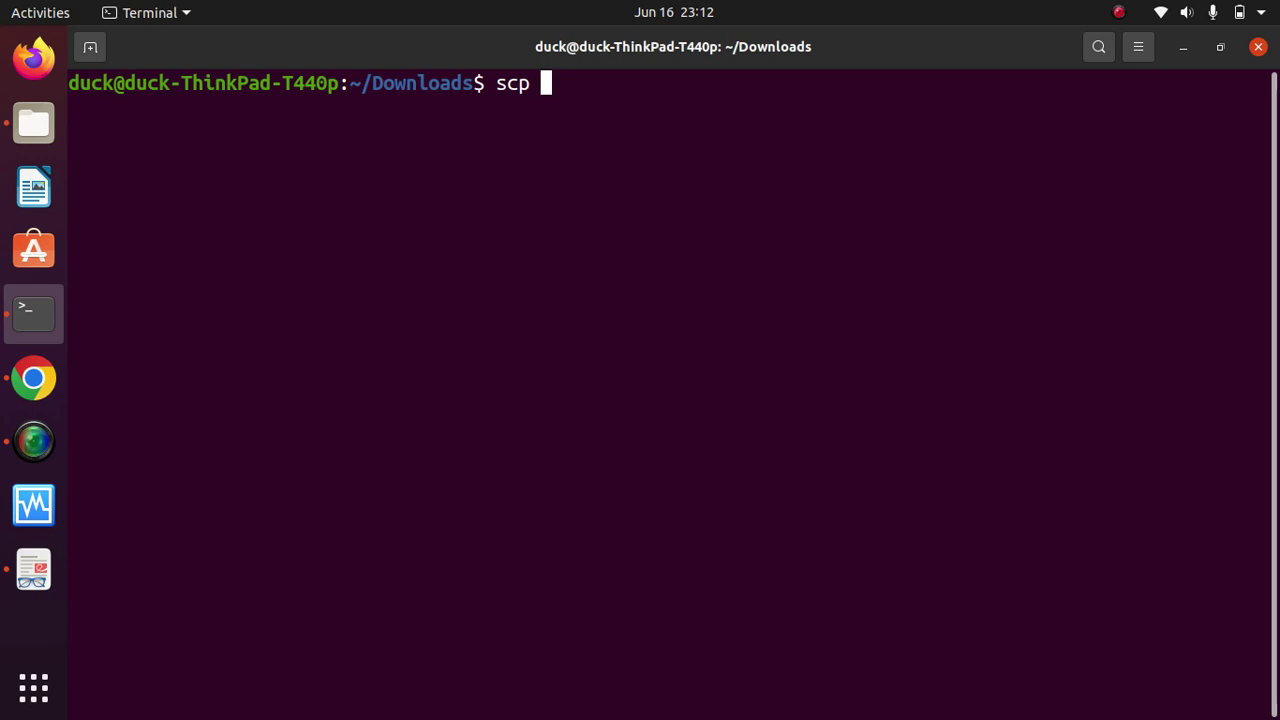
{"action": "type", "text": "-"}
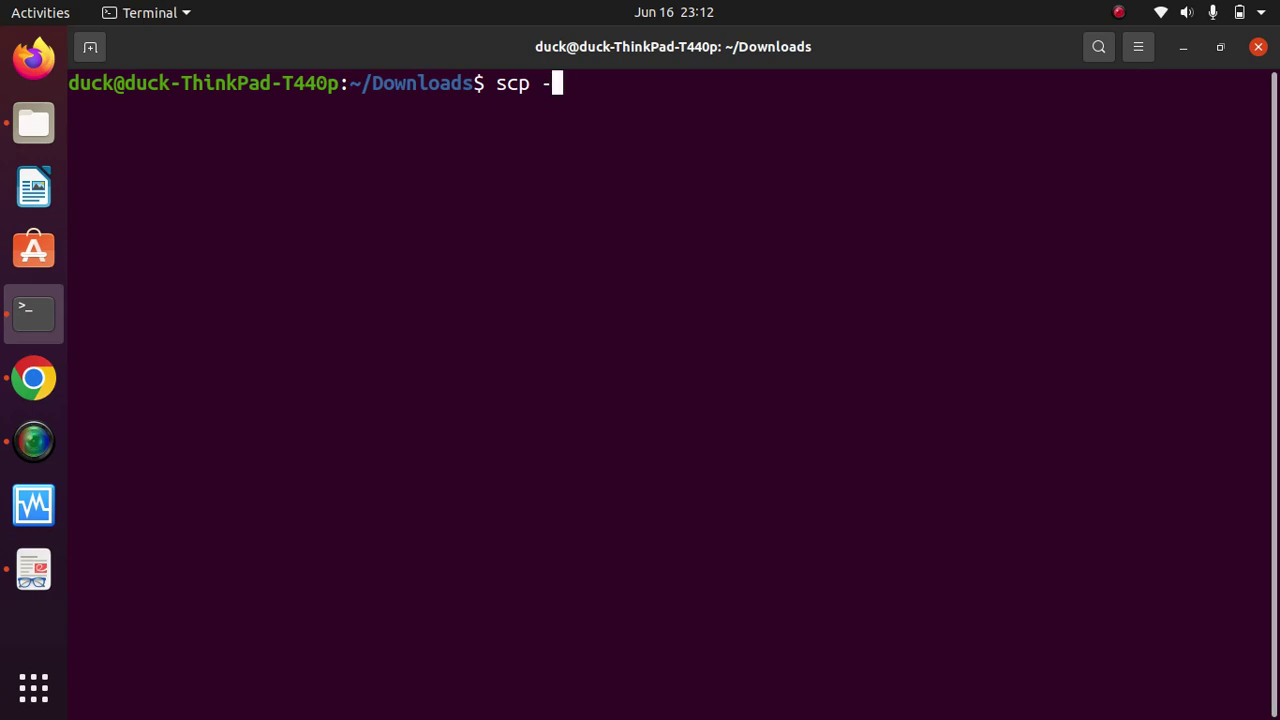
{"action": "type", "text": "i "}
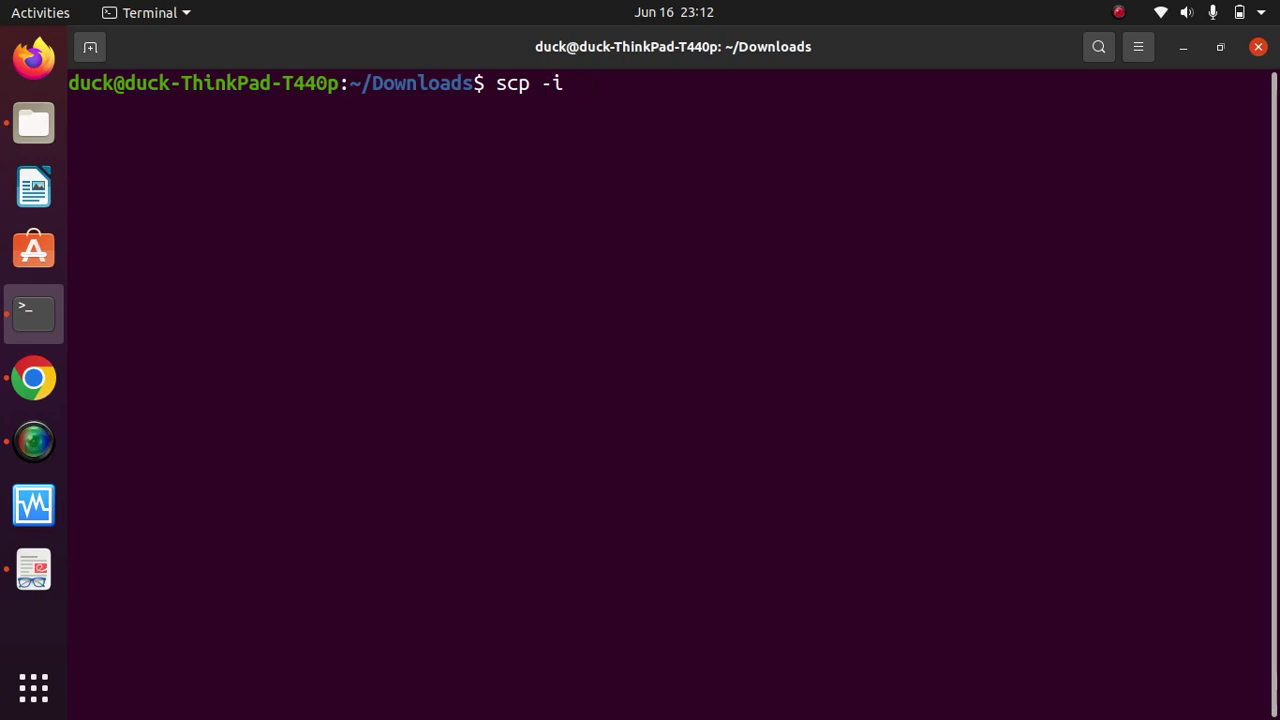
{"action": "type", "text": "maste"}
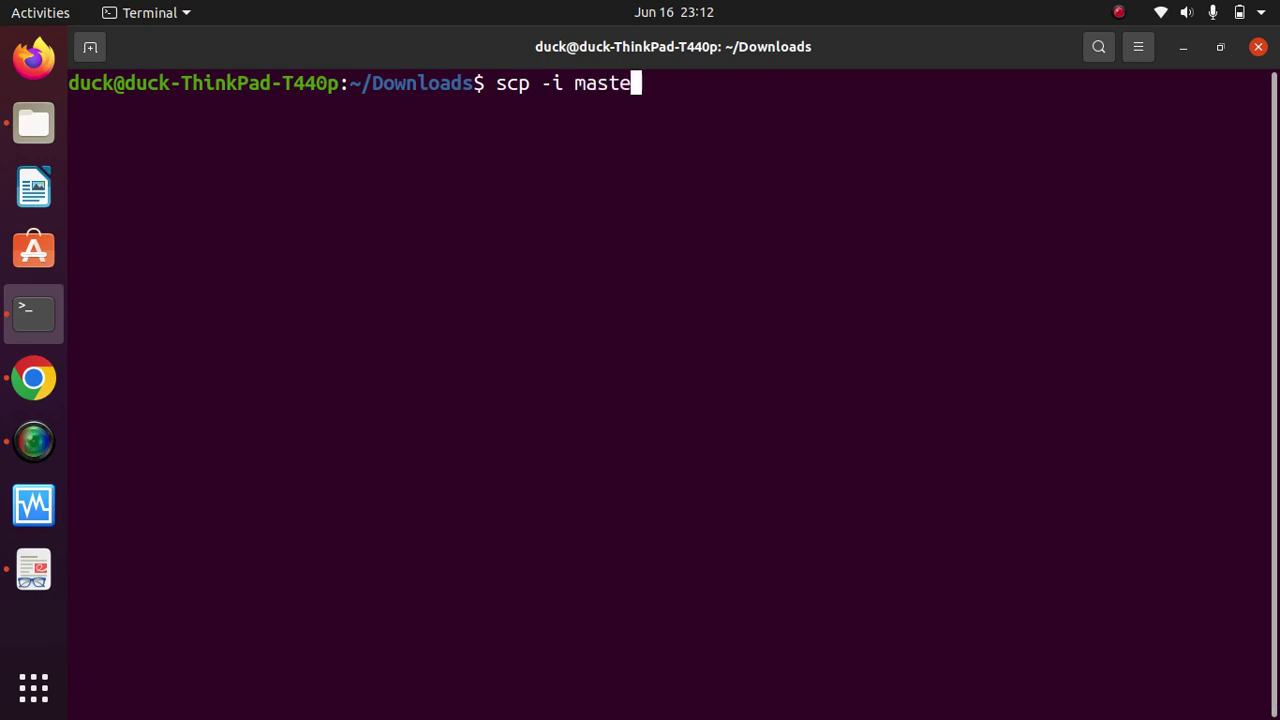
{"action": "key", "text": "Tab"}
{"action": "type", "text": "age"}
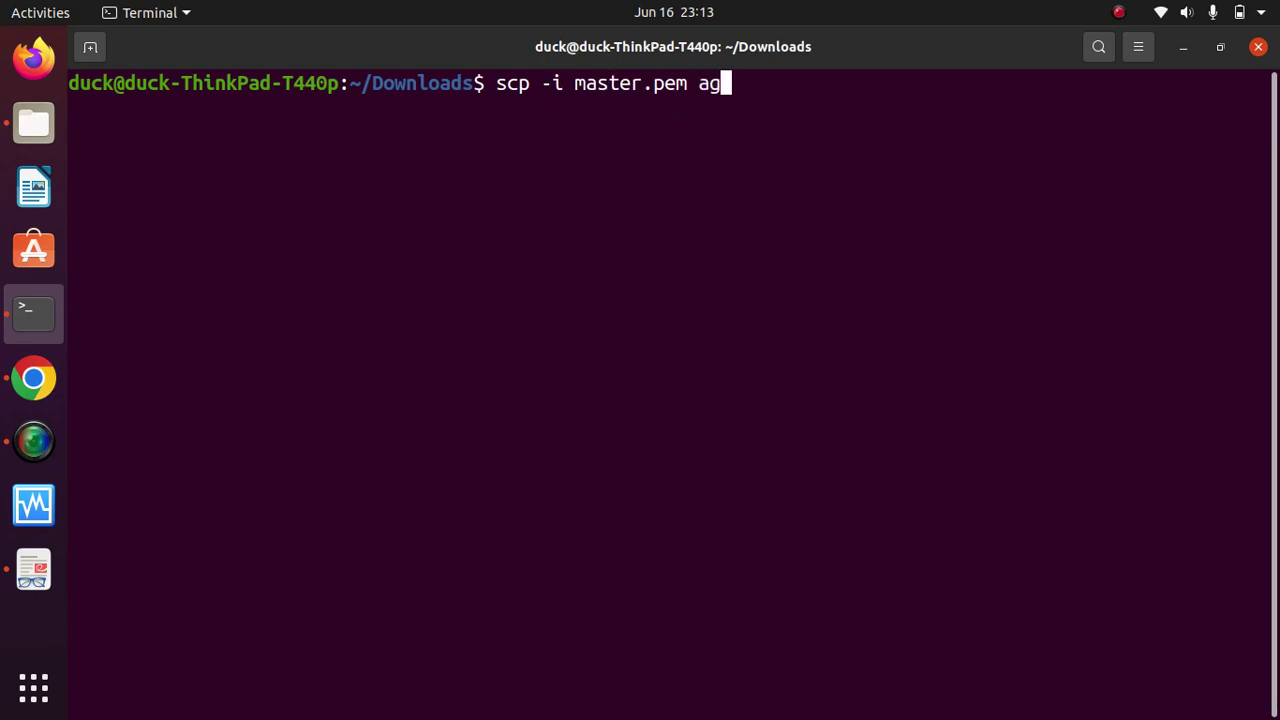
{"action": "type", "text": "nt"}
{"action": "key", "text": "Tab"}
{"action": "key", "text": "Tab"}
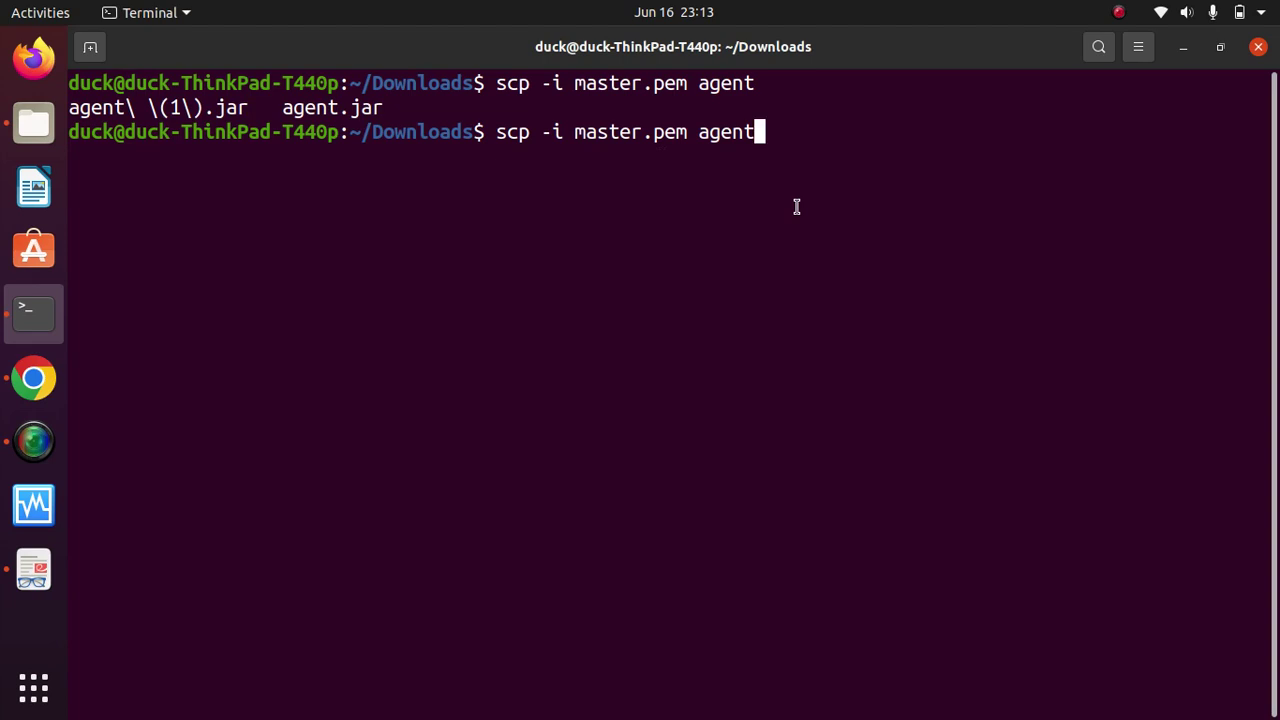
{"action": "type", "text": "()"}
{"action": "key", "text": "Left"}
{"action": "type", "text": "1"}
{"action": "key", "text": "Right"}
Step: Discard the unfinished scp command and clear the screen again
{"action": "key", "text": "BackSpace"}
{"action": "key", "text": "BackSpace"}
{"action": "key", "text": "BackSpace"}
{"action": "key", "text": "BackSpace"}
{"action": "key", "text": "BackSpace"}
{"action": "key", "text": "BackSpace"}
{"action": "key", "text": "BackSpace"}
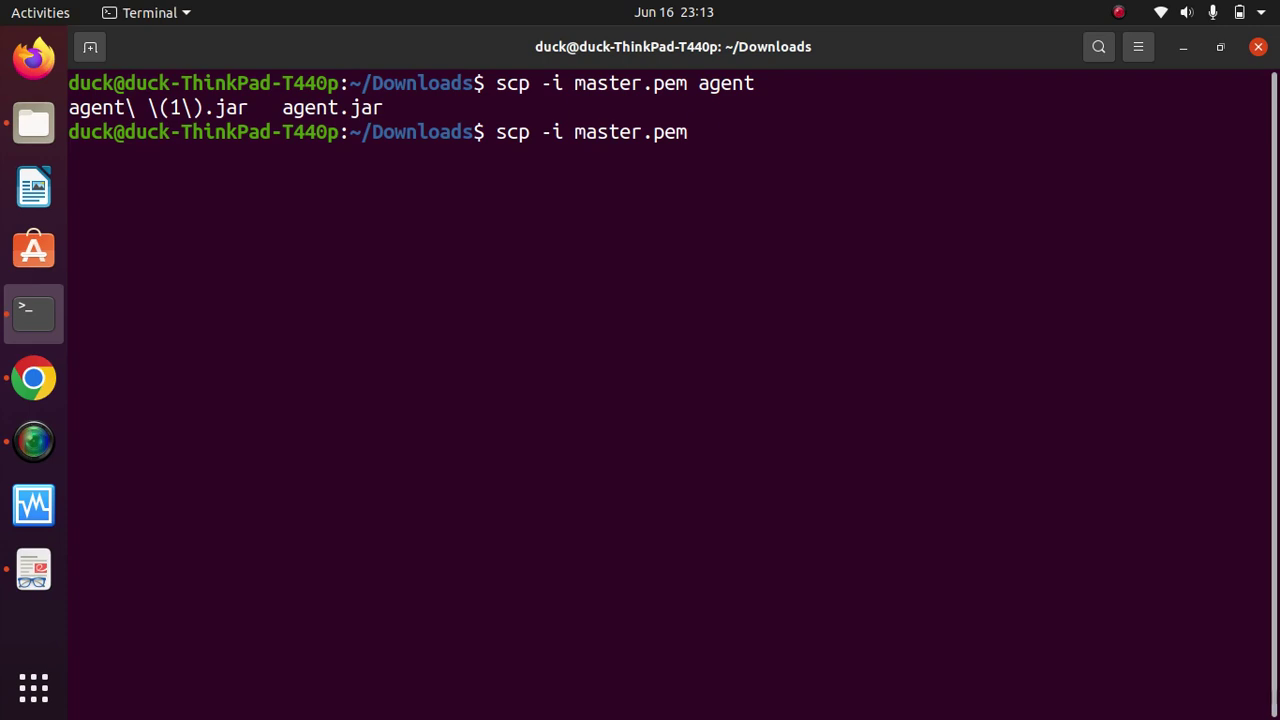
{"action": "key", "text": "BackSpace"}
{"action": "key", "text": "BackSpace"}
{"action": "key", "text": "BackSpace"}
{"action": "key", "text": "BackSpace"}
{"action": "key", "text": "BackSpace"}
{"action": "key", "text": "BackSpace"}
{"action": "key", "text": "BackSpace"}
{"action": "key", "text": "BackSpace"}
{"action": "key", "text": "BackSpace"}
{"action": "key", "text": "BackSpace"}
{"action": "key", "text": "BackSpace"}
{"action": "key", "text": "BackSpace"}
{"action": "key", "text": "BackSpace"}
{"action": "key", "text": "BackSpace"}
{"action": "key", "text": "BackSpace"}
{"action": "key", "text": "BackSpace"}
{"action": "key", "text": "BackSpace"}
{"action": "key", "text": "BackSpace"}
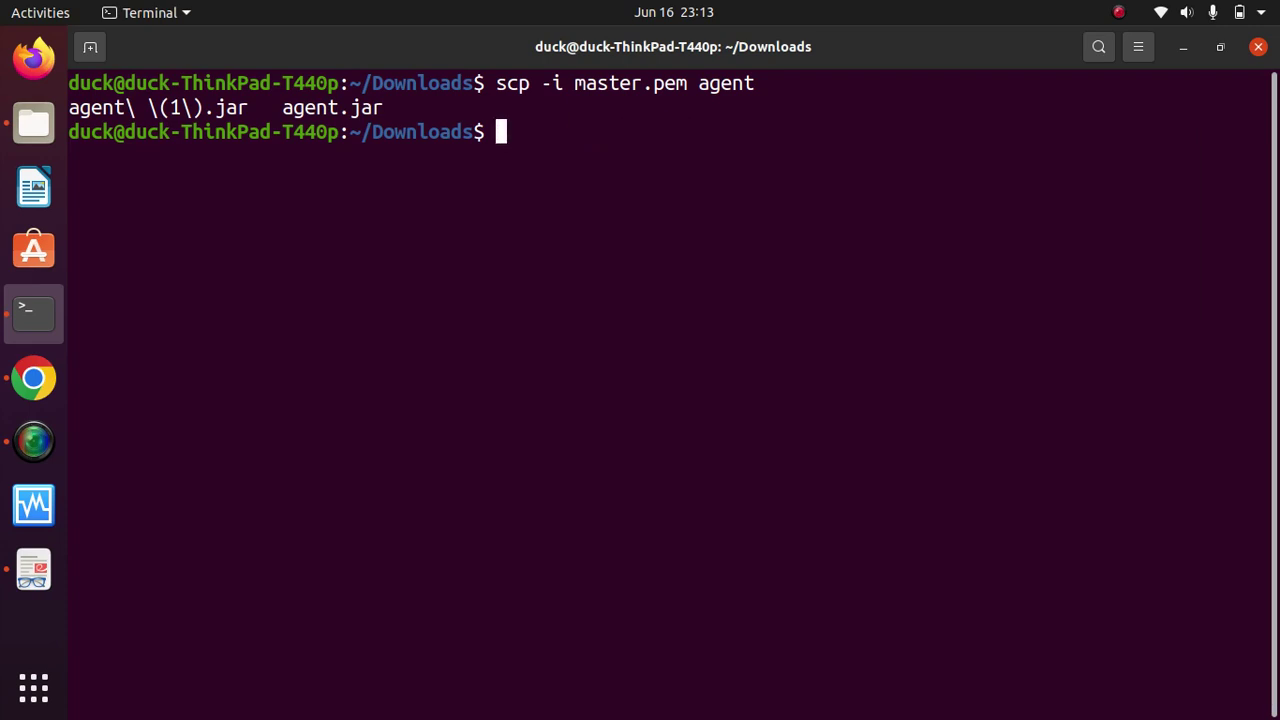
{"action": "type", "text": "clear"}
{"action": "key", "text": "Return"}
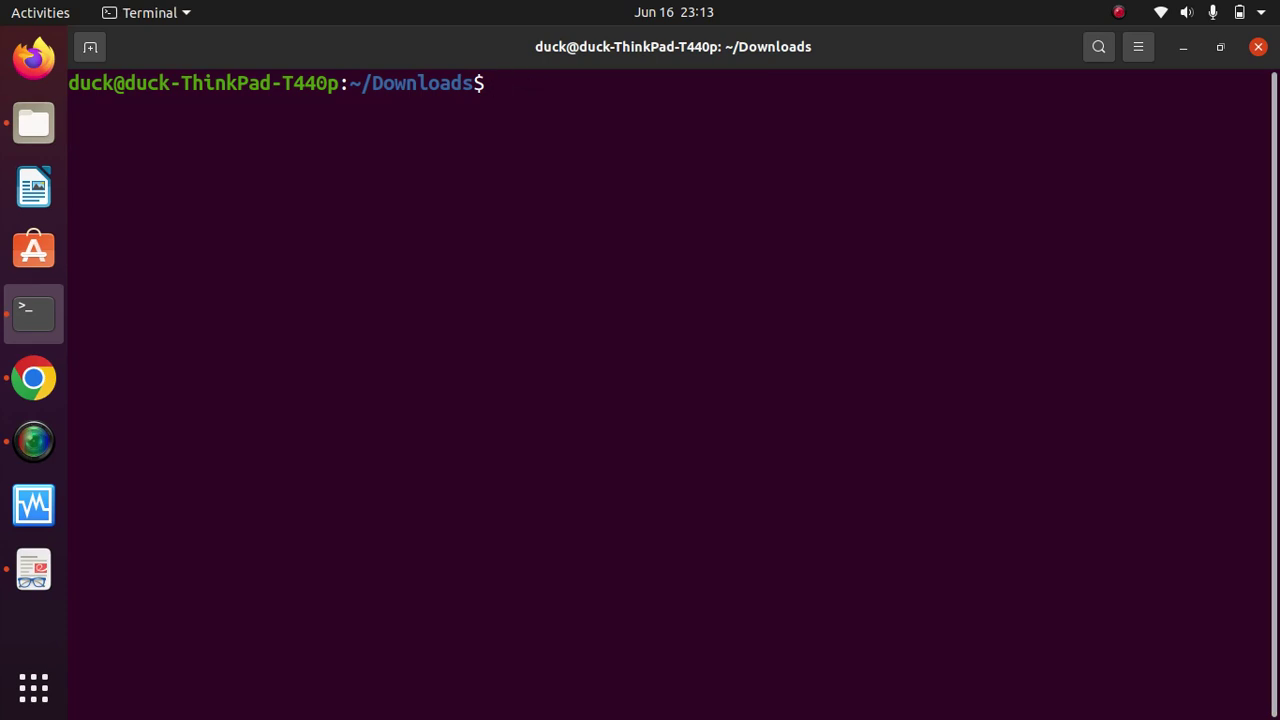
Step: List the files in ~/Downloads, then clear the screen
{"action": "type", "text": "ls"}
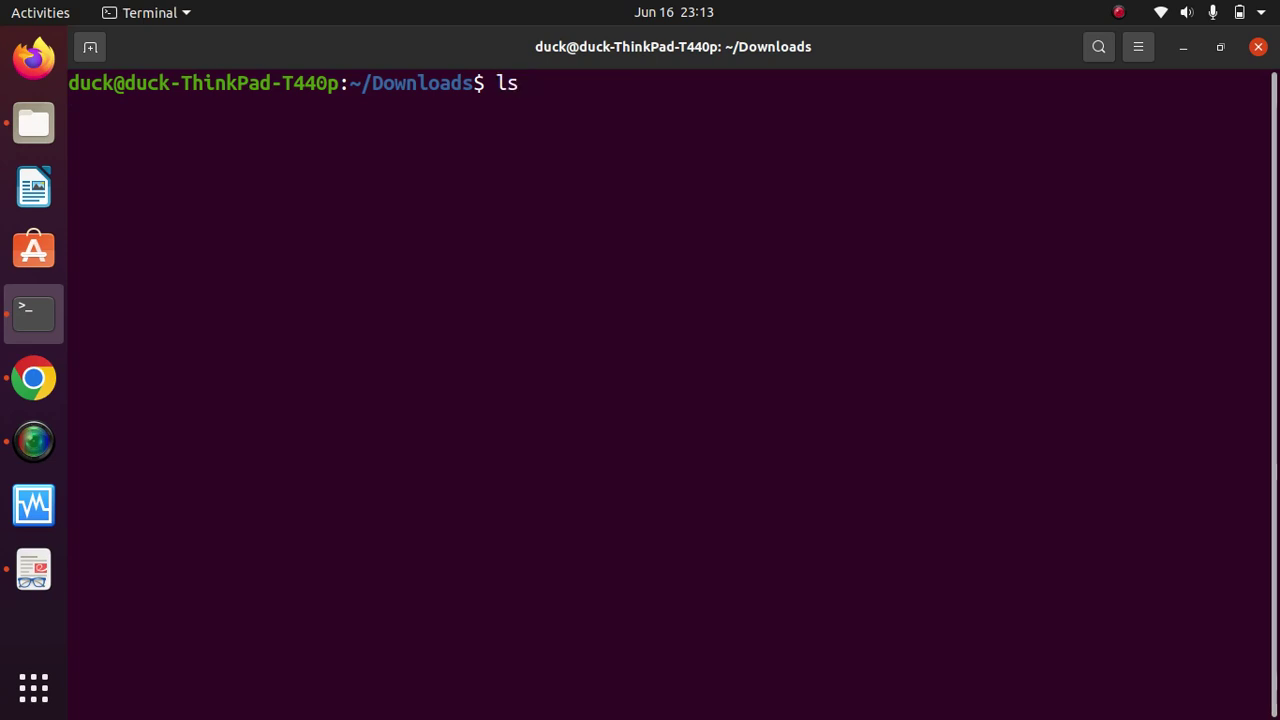
{"action": "key", "text": "Return"}
{"action": "type", "text": "c"}
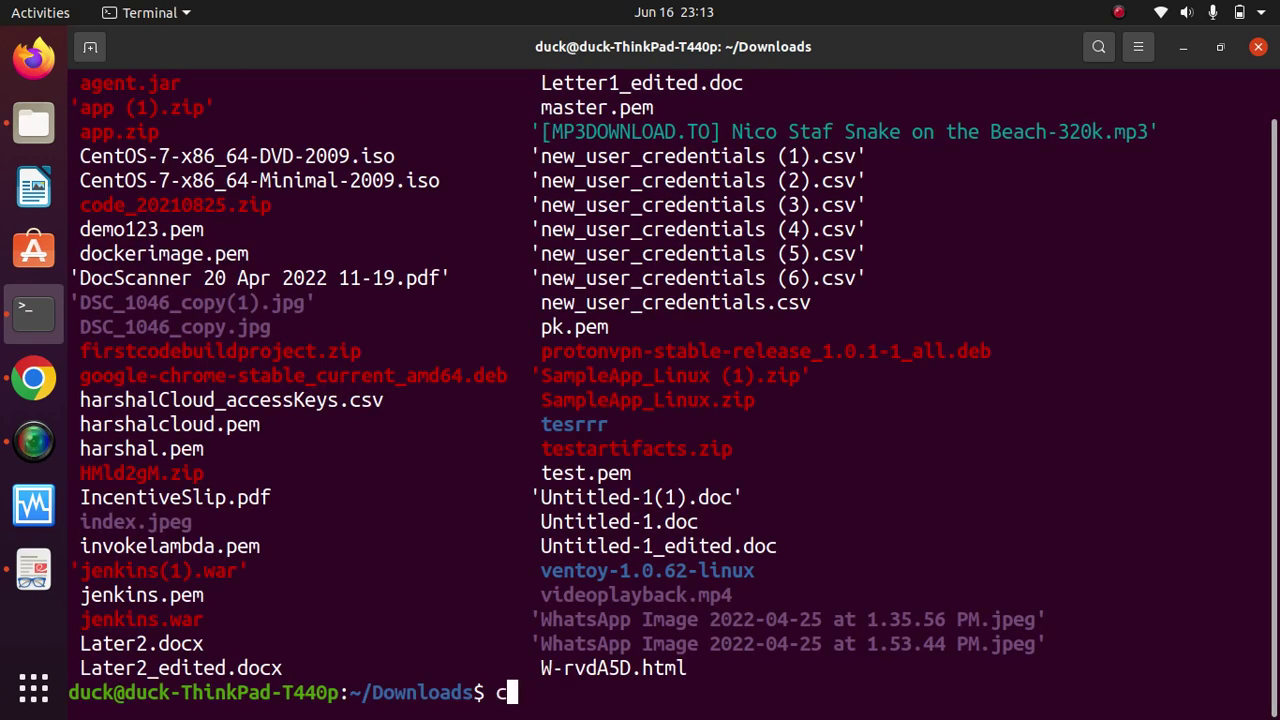
{"action": "type", "text": "lear"}
{"action": "key", "text": "Return"}
Step: Delete agent.jar and the duplicate agent (1).jar from Downloads with rm
{"action": "type", "text": "r"}
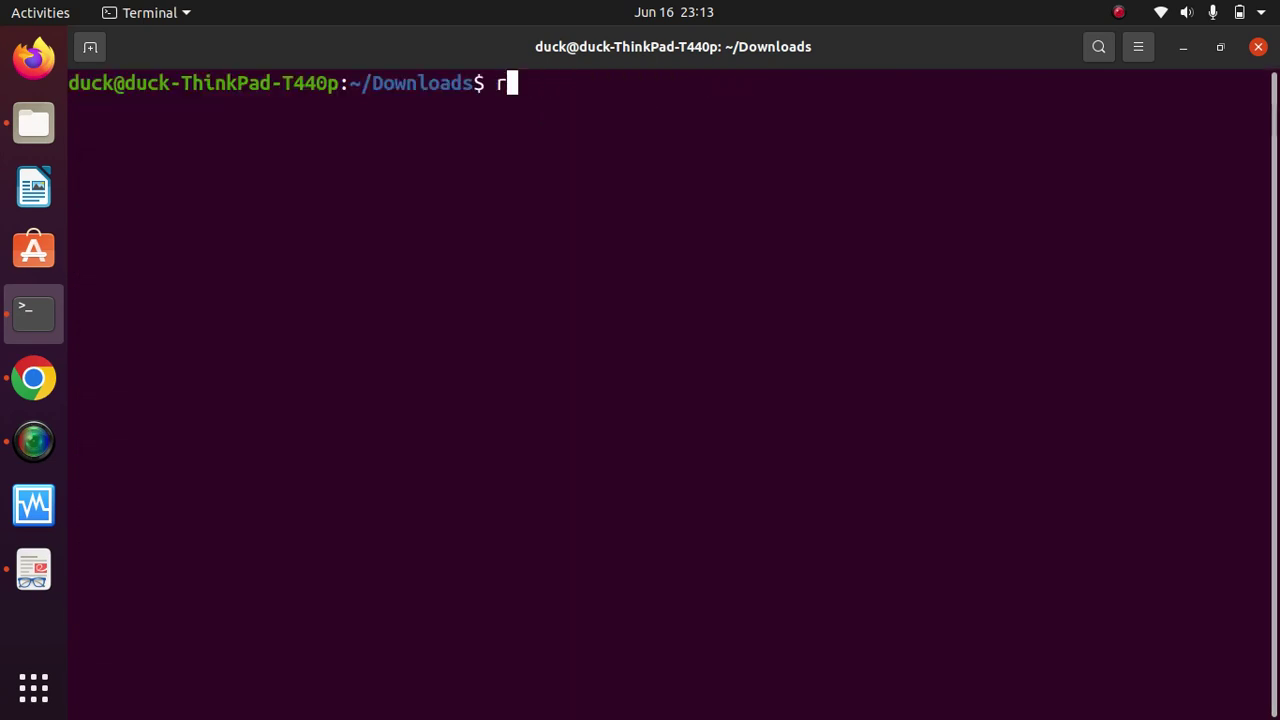
{"action": "type", "text": "m agen"}
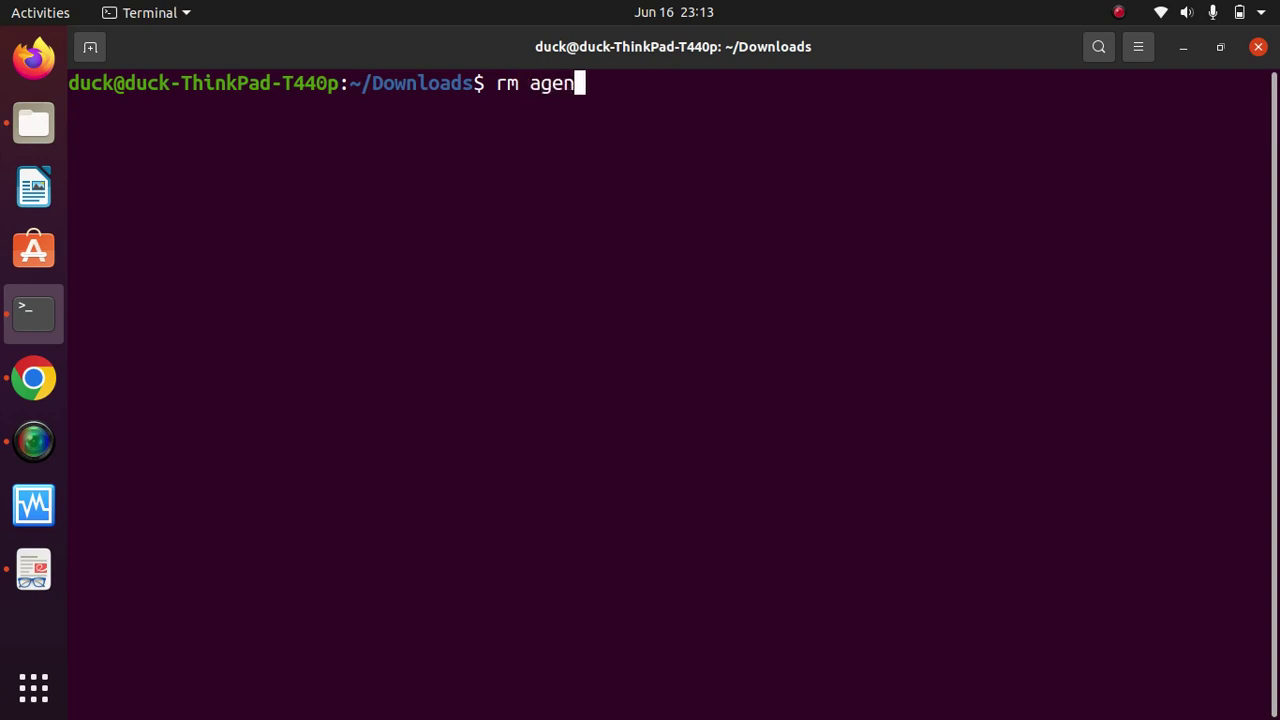
{"action": "type", "text": "t"}
{"action": "key", "text": "Tab"}
{"action": "key", "text": "Tab"}
{"action": "key", "text": "Tab"}
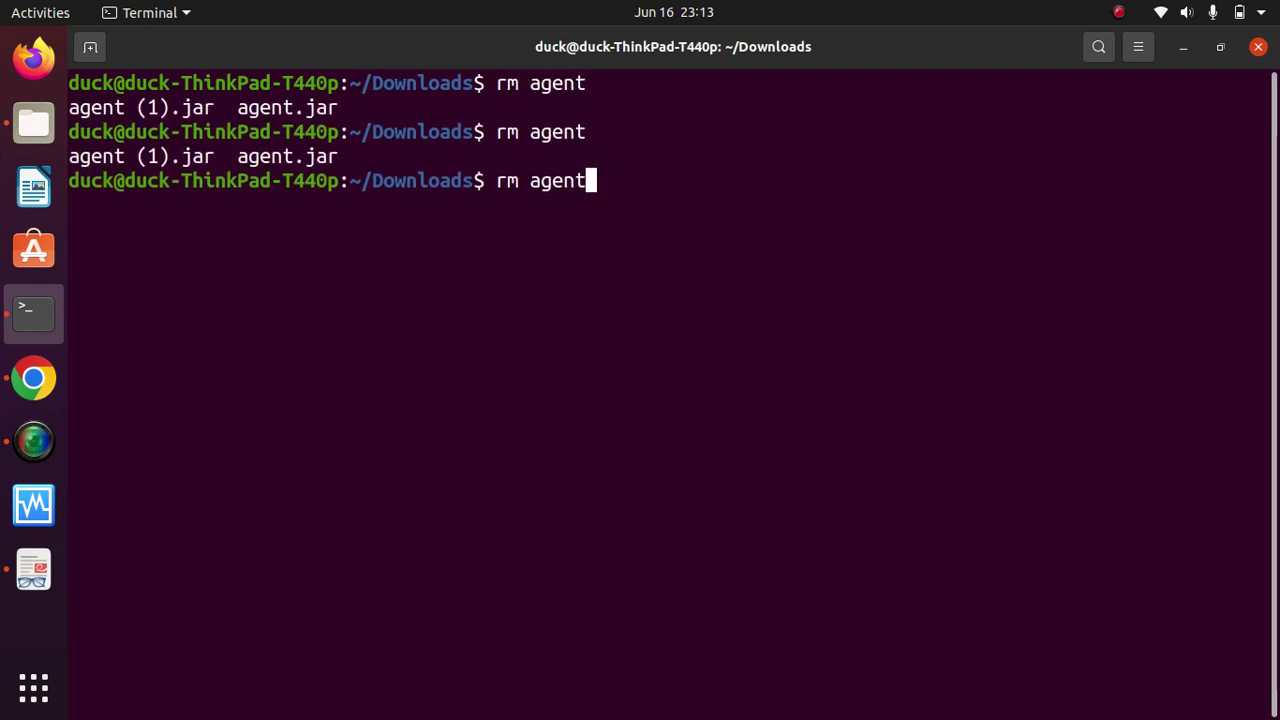
{"action": "type", "text": "."}
{"action": "key", "text": "Tab"}
{"action": "key", "text": "Return"}
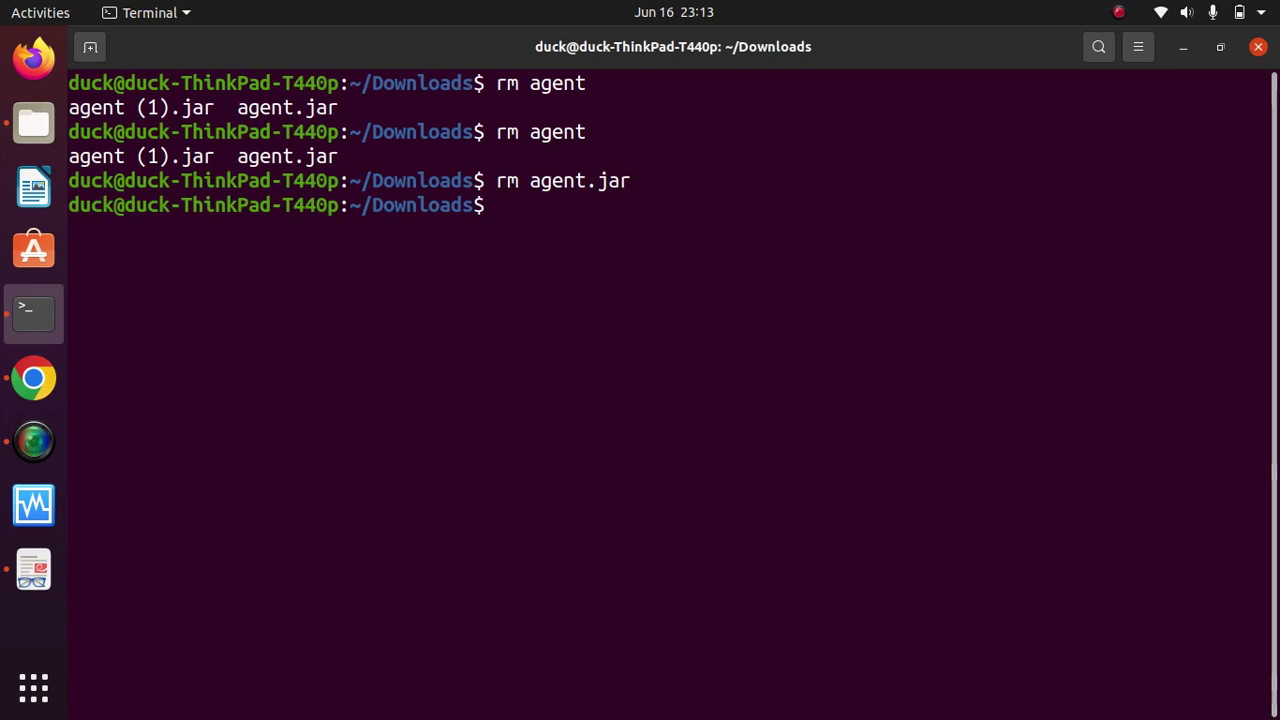
{"action": "key", "text": "Up"}
{"action": "key", "text": "BackSpace"}
{"action": "key", "text": "BackSpace"}
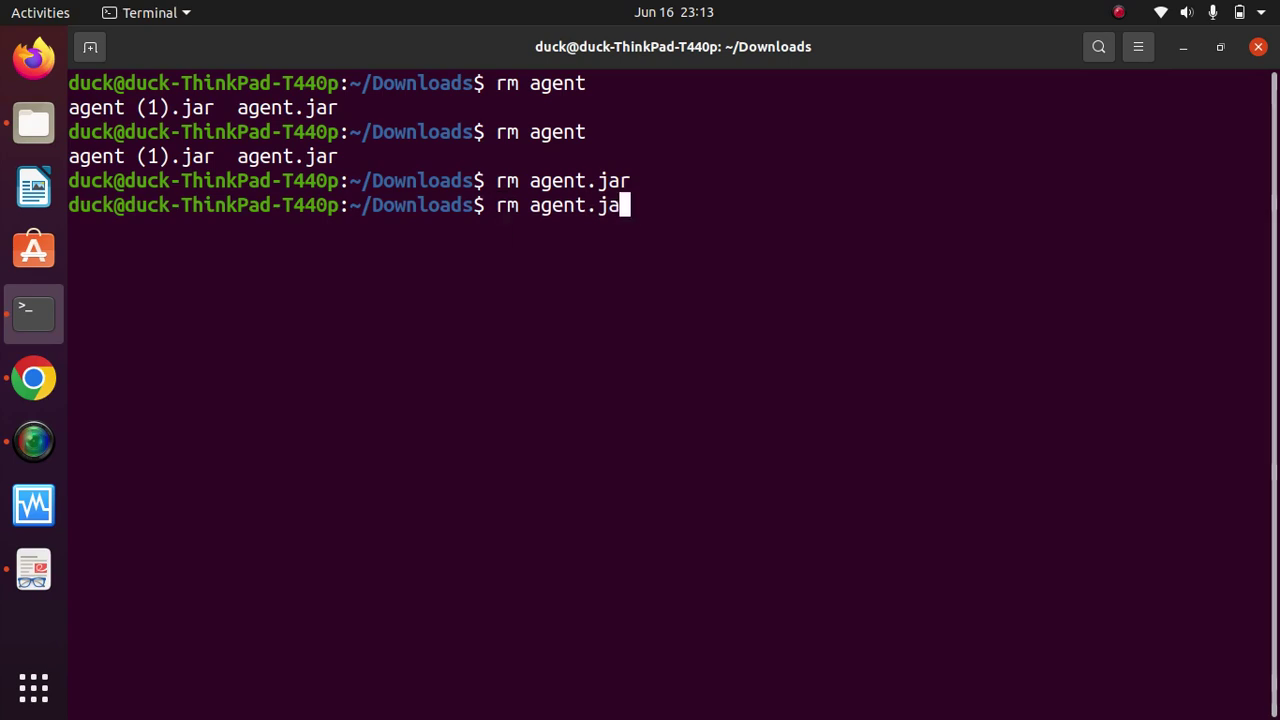
{"action": "key", "text": "BackSpace"}
{"action": "key", "text": "BackSpace"}
{"action": "key", "text": "BackSpace"}
{"action": "key", "text": "BackSpace"}
{"action": "key", "text": "BackSpace"}
{"action": "type", "text": "nt\\"}
{"action": "key", "text": "Tab"}
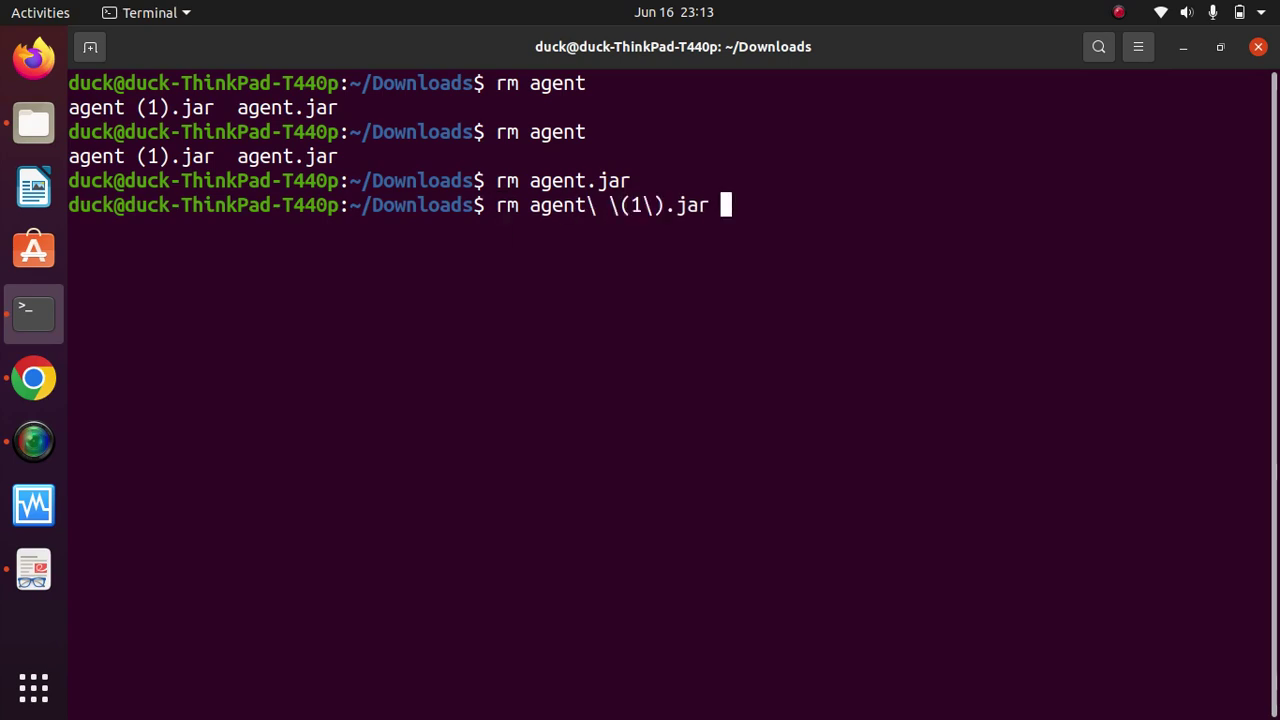
{"action": "key", "text": "Return"}
Step: Clear the screen and discard the half-typed rm command
{"action": "type", "text": "cl"}
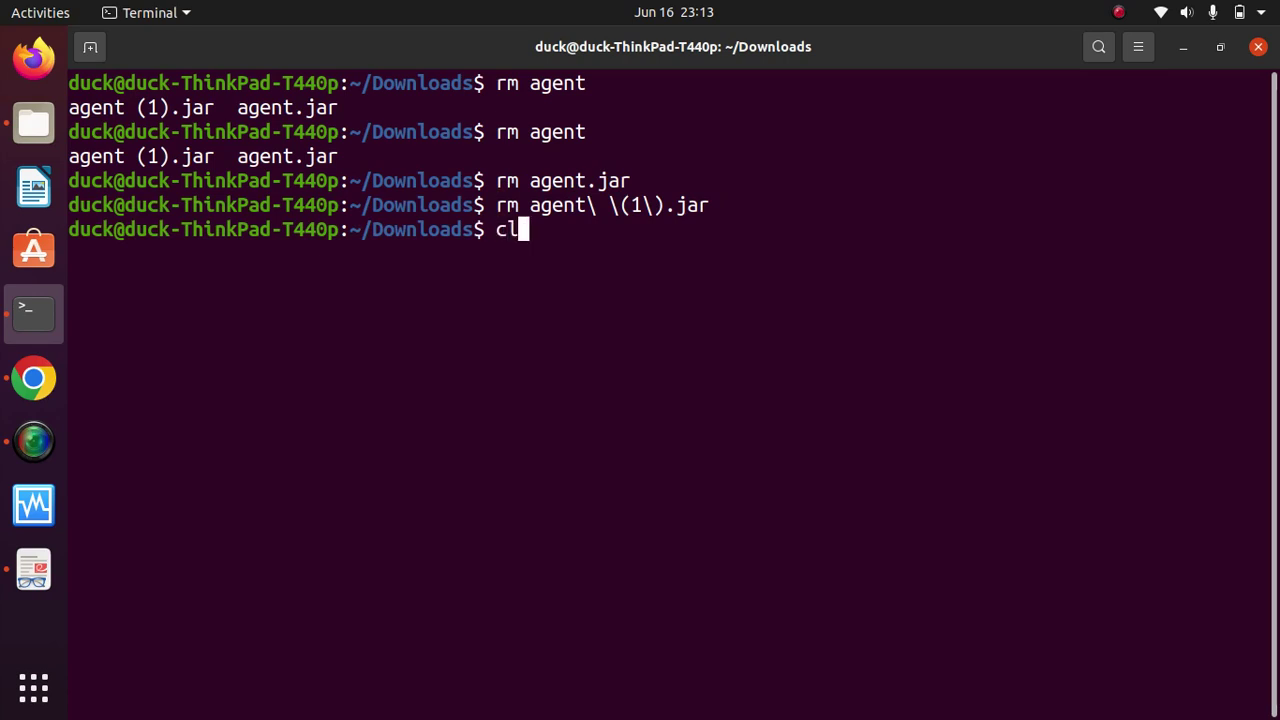
{"action": "type", "text": "ear"}
{"action": "key", "text": "Return"}
{"action": "type", "text": "r"}
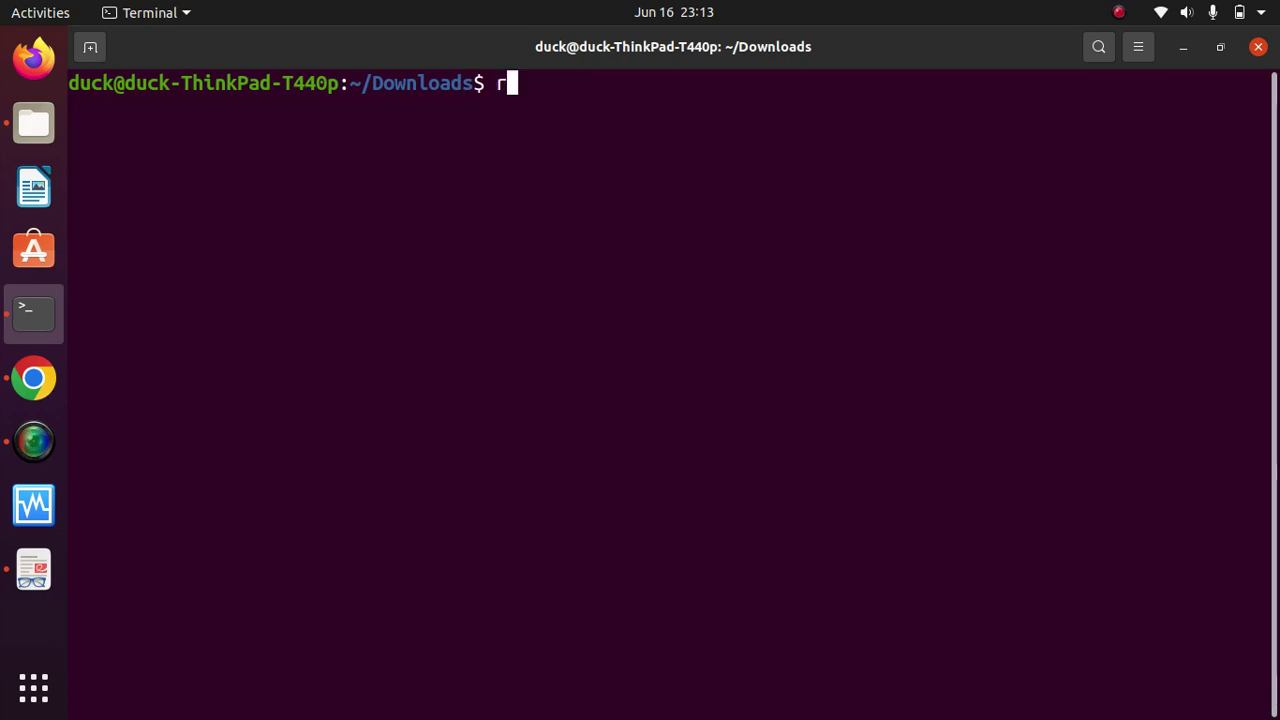
{"action": "type", "text": "m ag"}
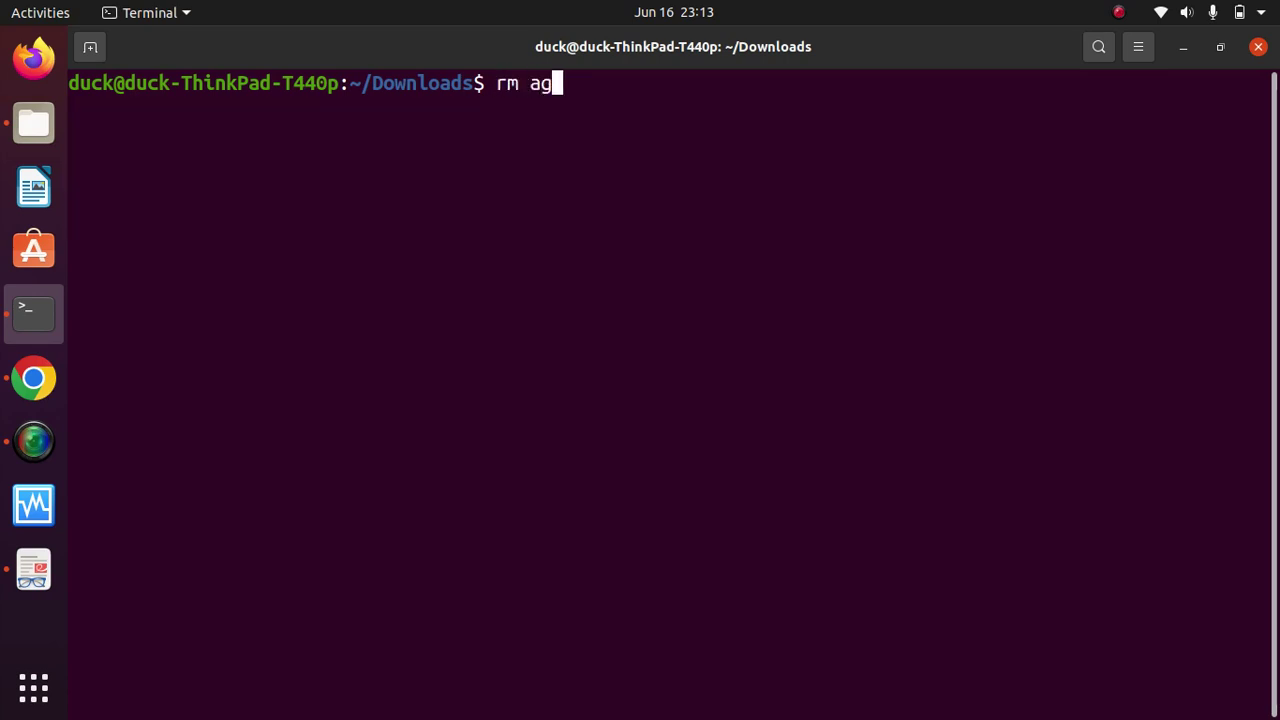
{"action": "type", "text": "e"}
{"action": "key", "text": "BackSpace"}
{"action": "key", "text": "BackSpace"}
{"action": "key", "text": "BackSpace"}
{"action": "key", "text": "BackSpace"}
{"action": "key", "text": "BackSpace"}
{"action": "key", "text": "BackSpace"}
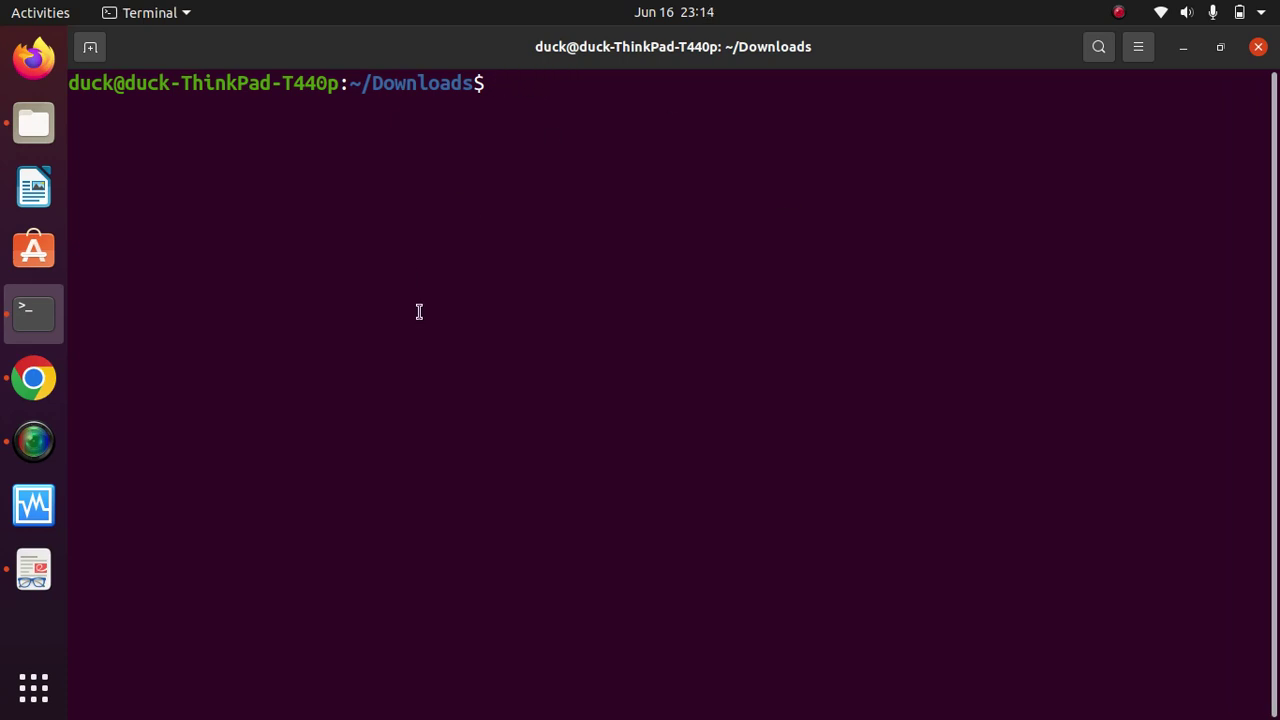
Step: Redownload agent.jar from java-node and type scp -i master.pem agent.jar in Terminal
{"action": "left_click", "coordinate": [33, 378]}
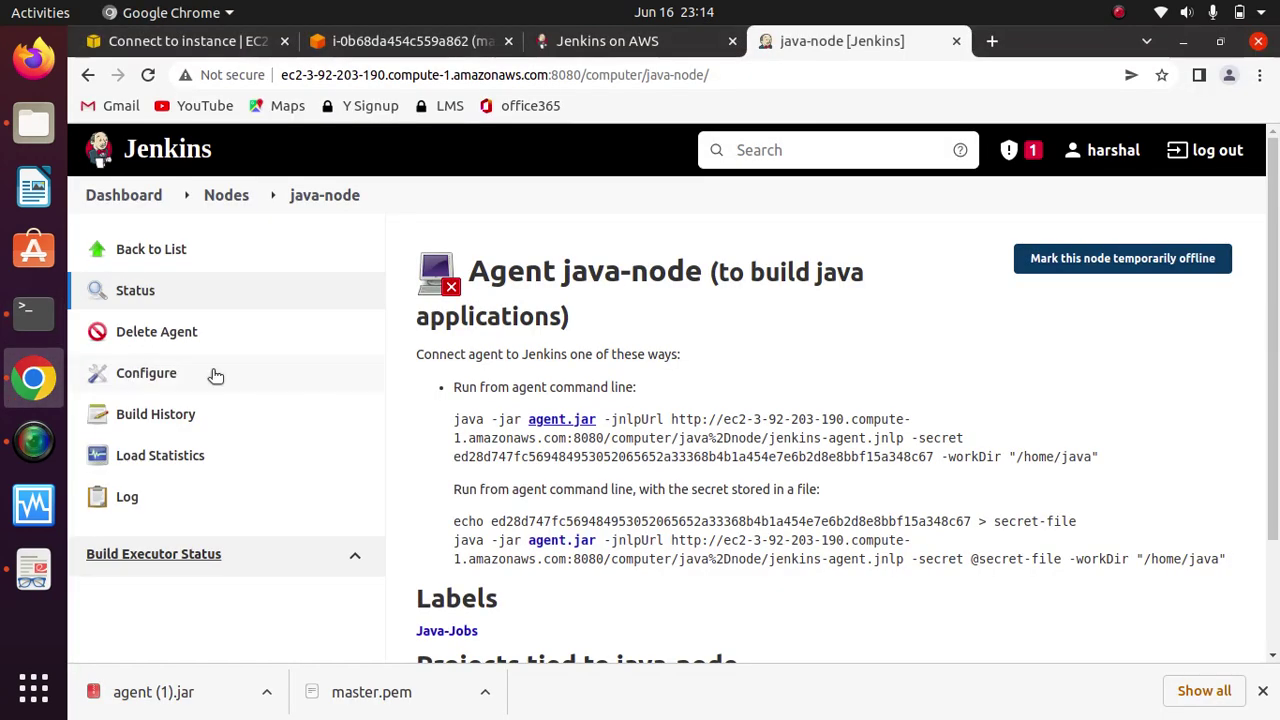
{"action": "left_click", "coordinate": [555, 424]}
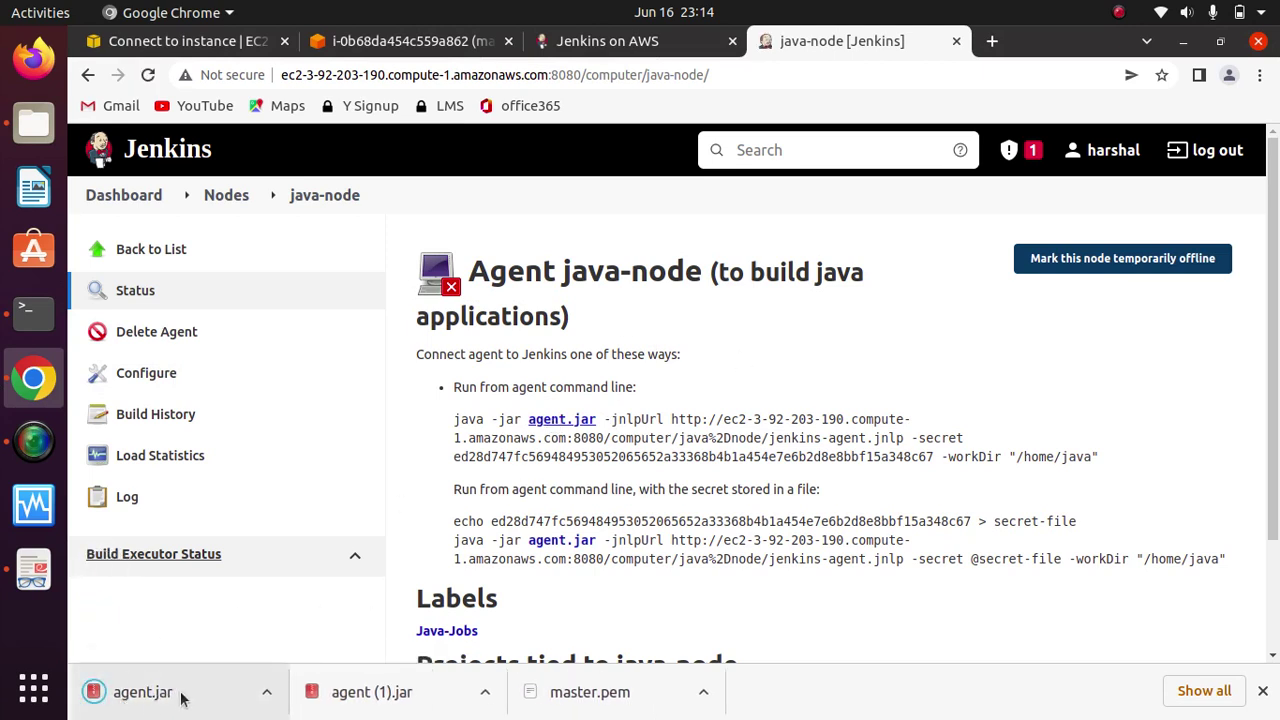
{"action": "left_click", "coordinate": [33, 313]}
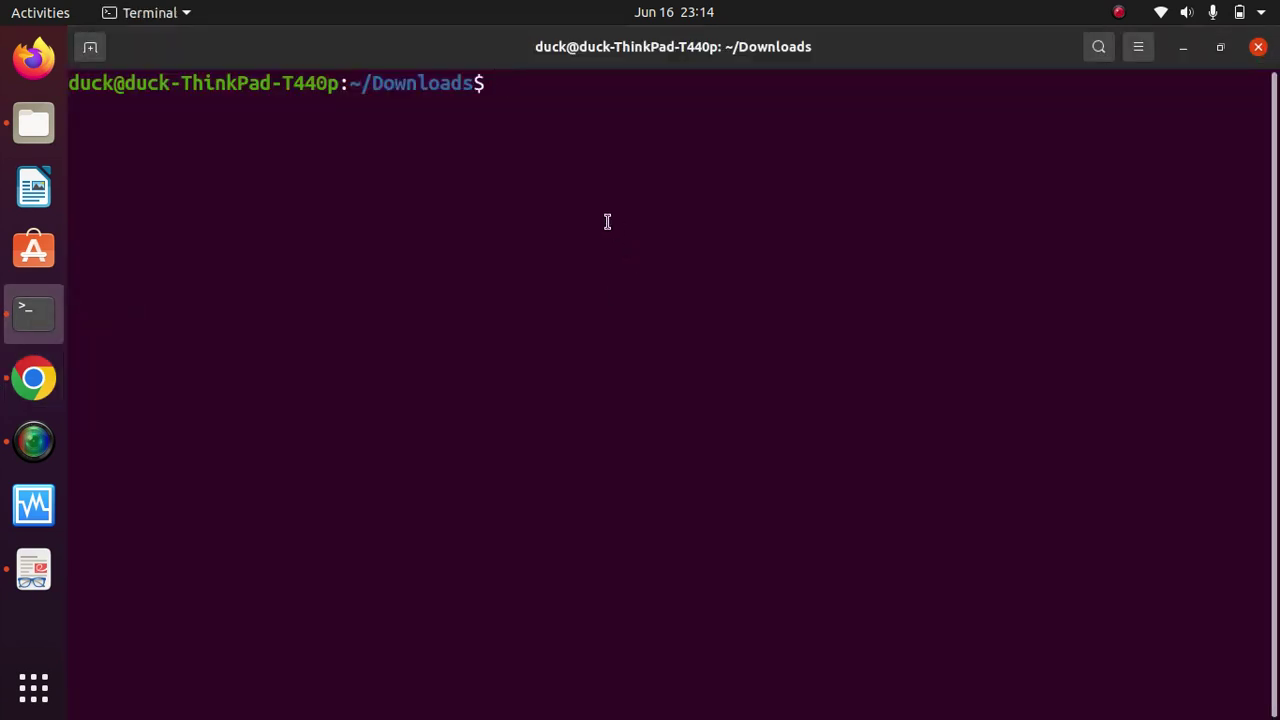
{"action": "type", "text": "scp -i"}
{"action": "type", "text": "master.pem"}
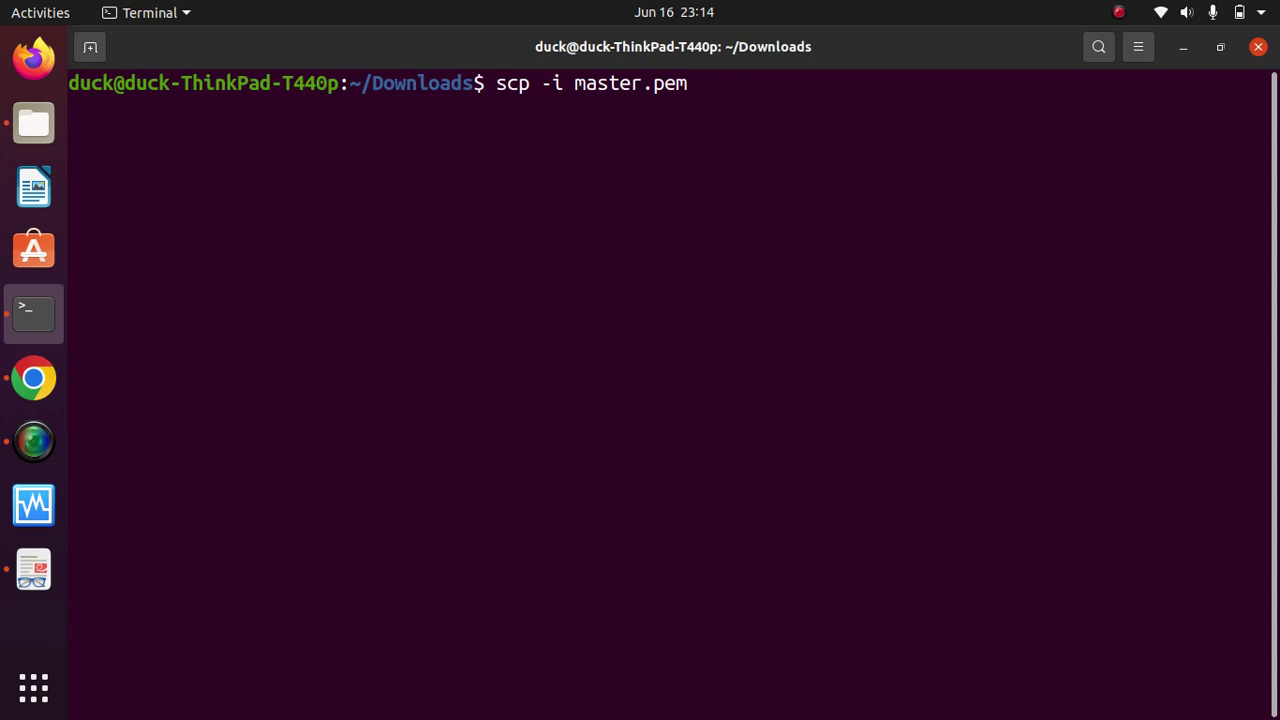
{"action": "type", "text": "agen"}
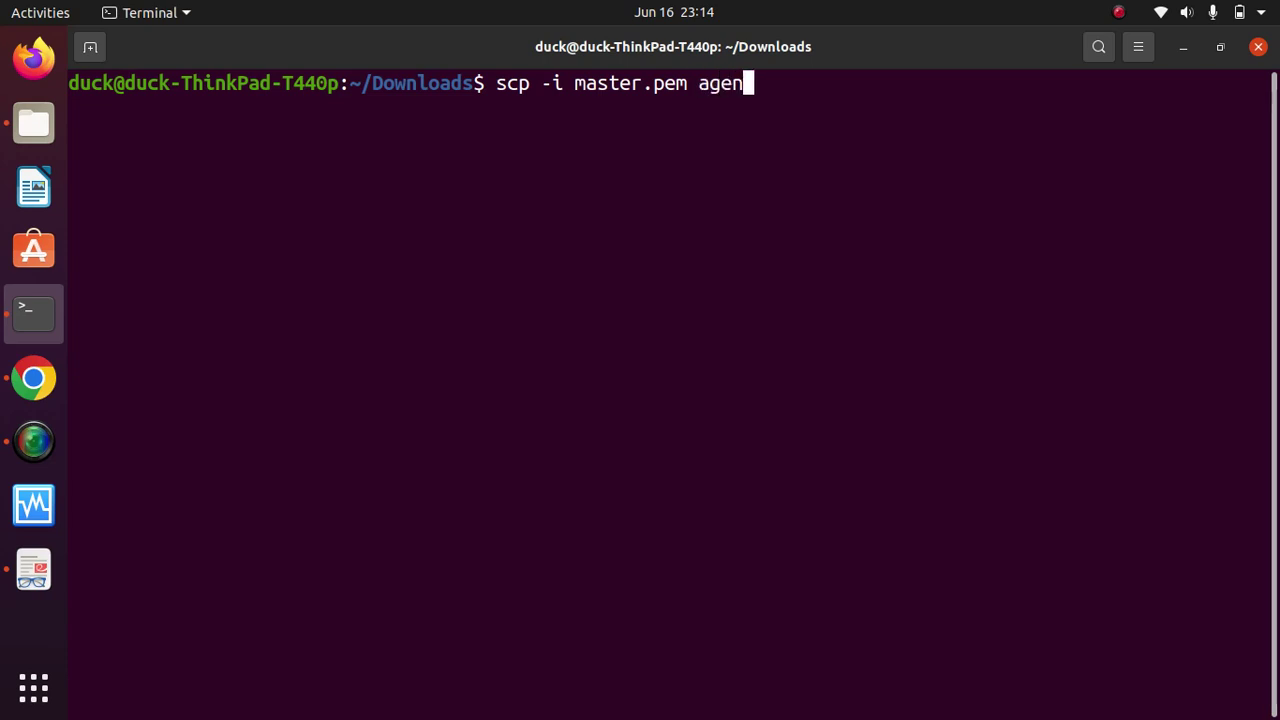
{"action": "key", "text": "Tab"}
Step: Check the EC2 SSH connection instructions and append ec2-user@ as the destination
{"action": "left_click", "coordinate": [33, 378]}
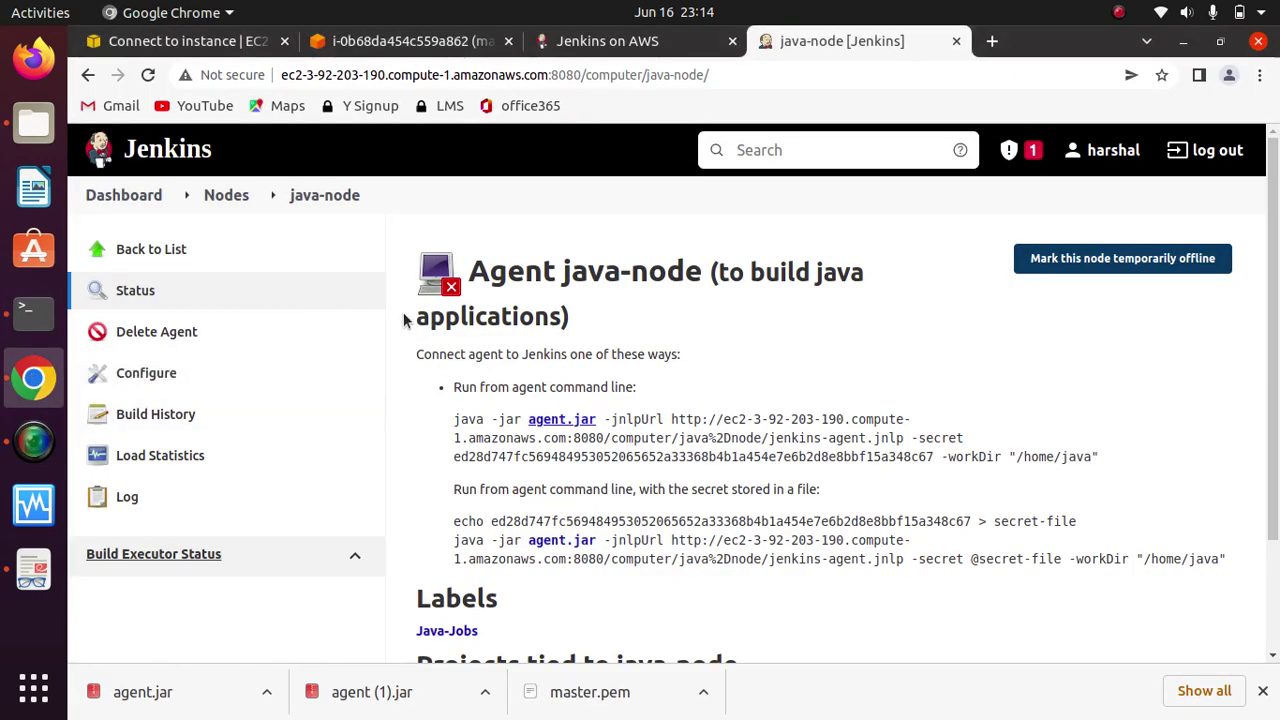
{"action": "left_click", "coordinate": [175, 42]}
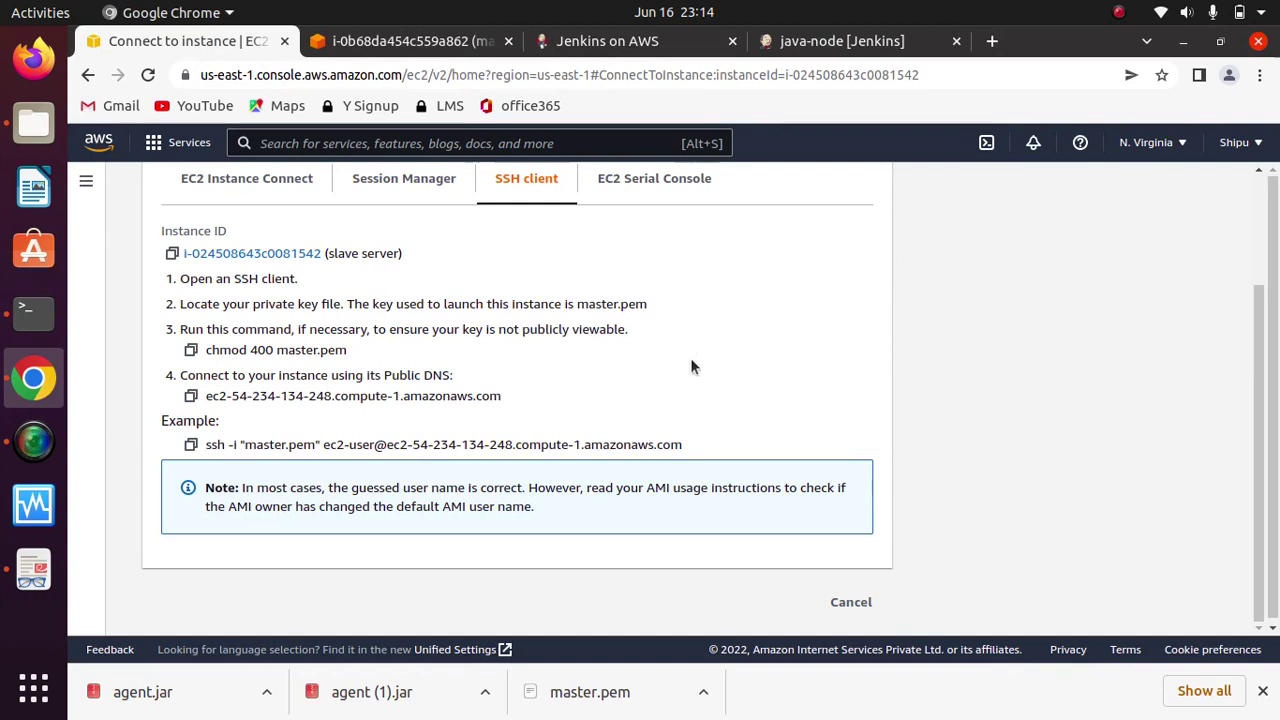
{"action": "left_click", "coordinate": [33, 312]}
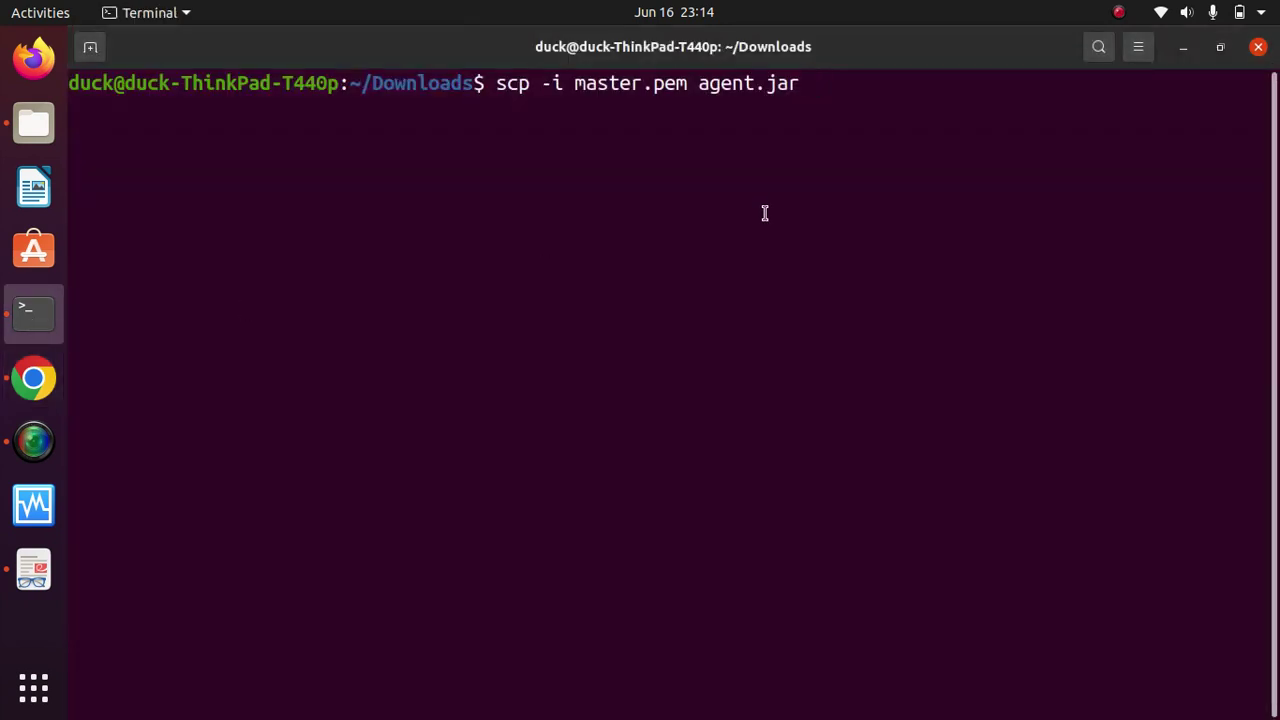
{"action": "type", "text": "ec2-user"}
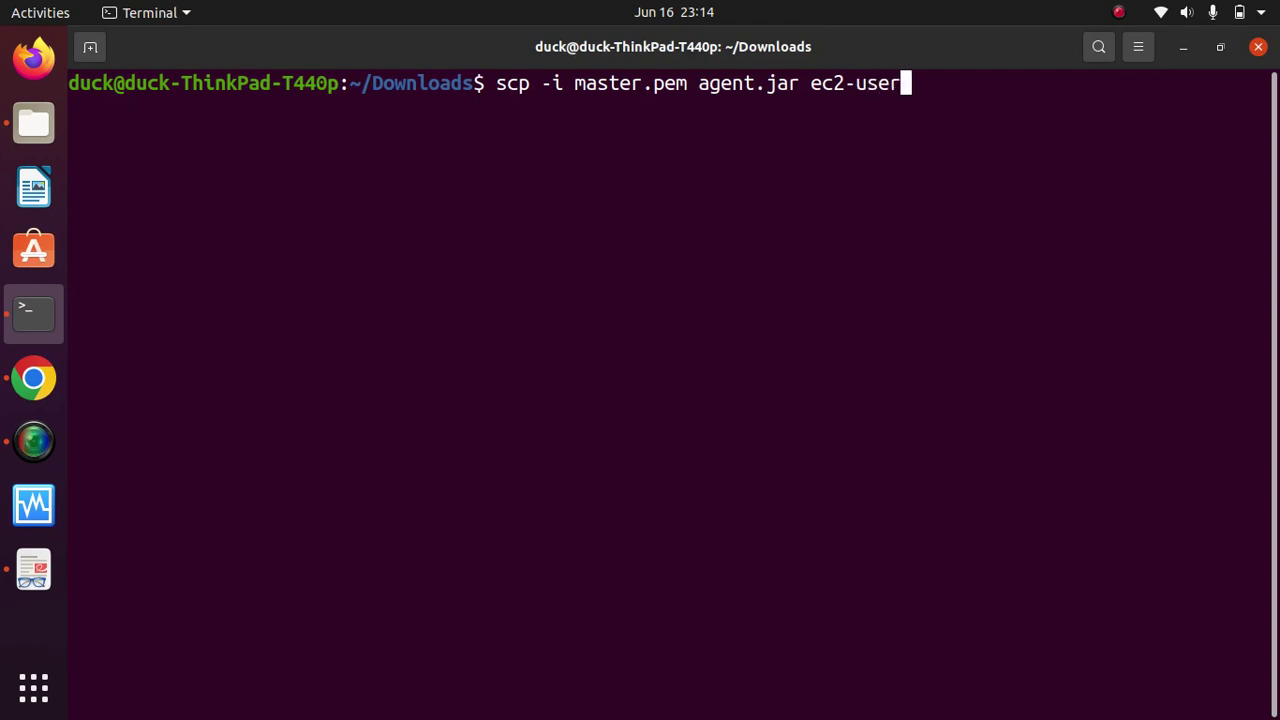
{"action": "type", "text": "@"}
{"action": "left_click", "coordinate": [1119, 12]}
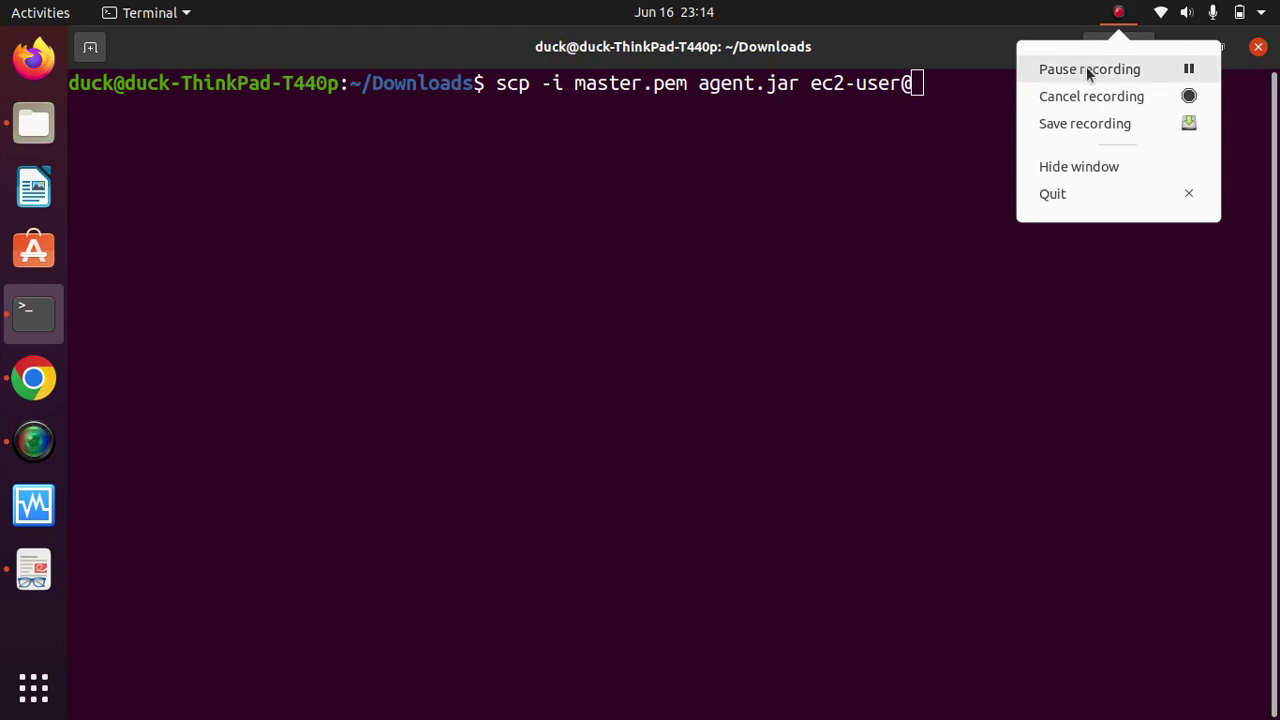
{"action": "left_click", "coordinate": [1089, 69]}
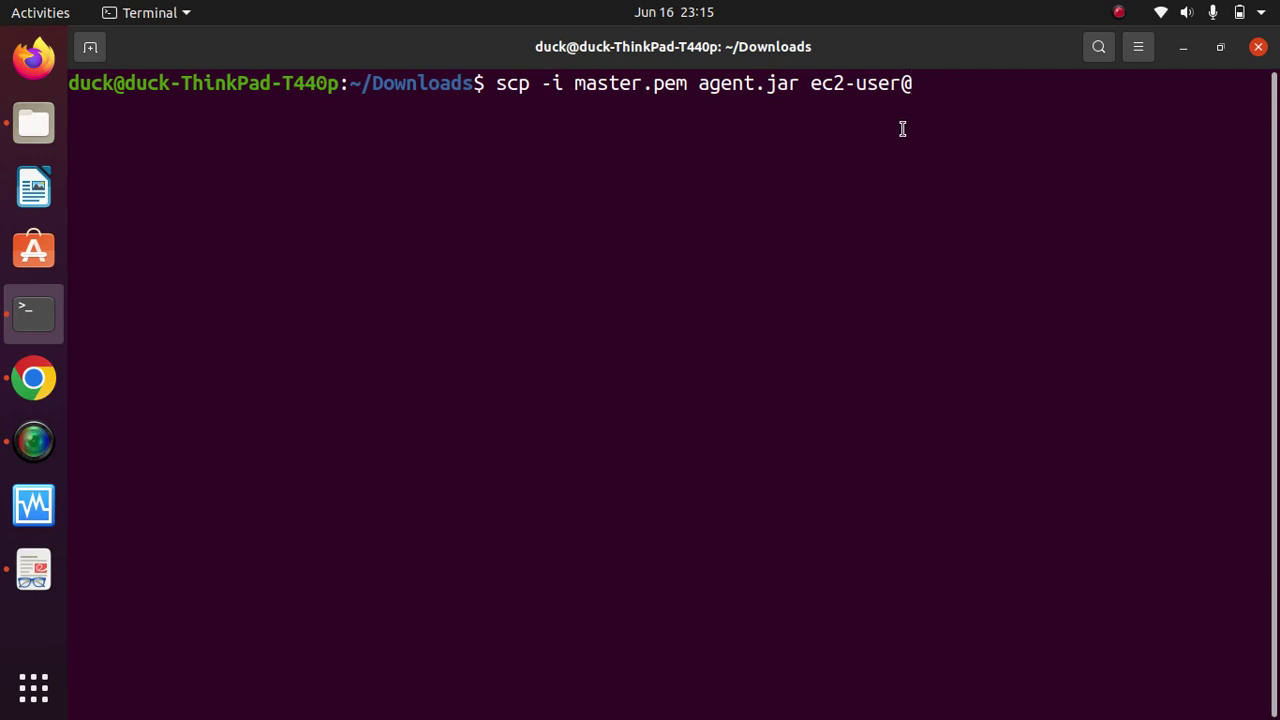
Step: Copy the slave server's public IPv4 address 54.234.134.248 from EC2 Instances
{"action": "left_click", "coordinate": [34, 380]}
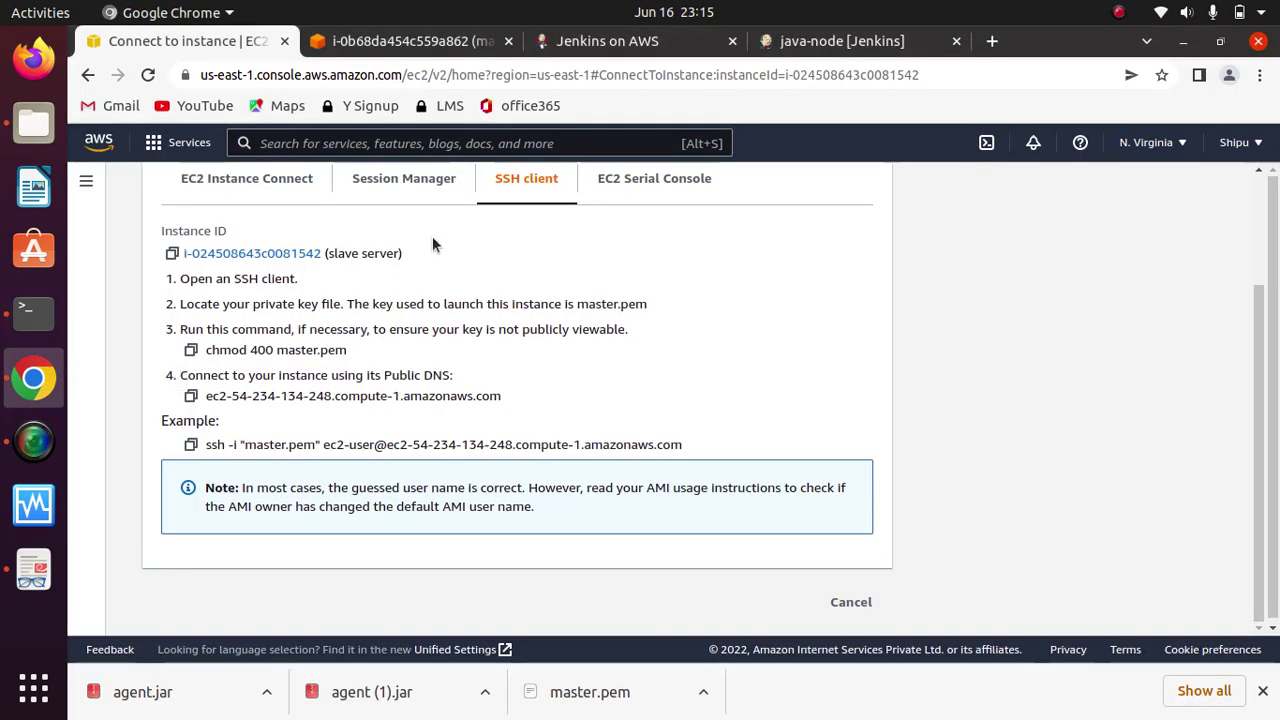
{"action": "scroll", "coordinate": [1266, 346], "scroll_direction": "up", "scroll_amount": 3}
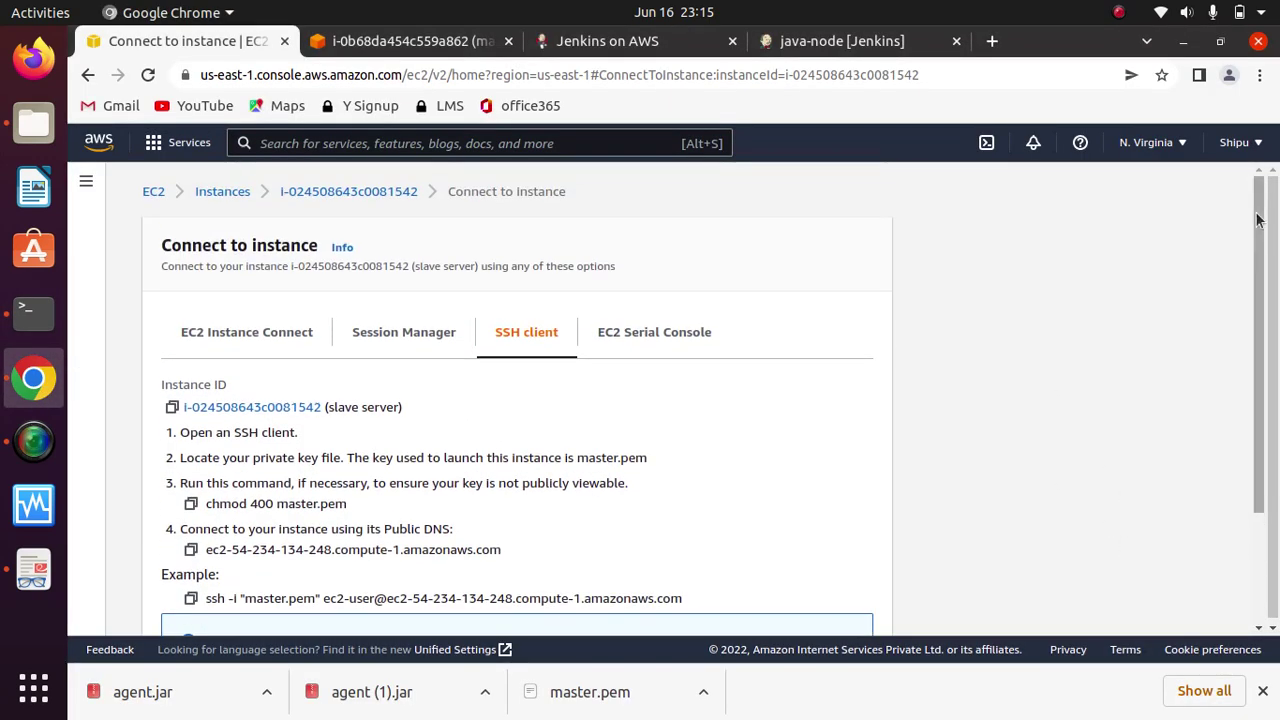
{"action": "left_click", "coordinate": [340, 192]}
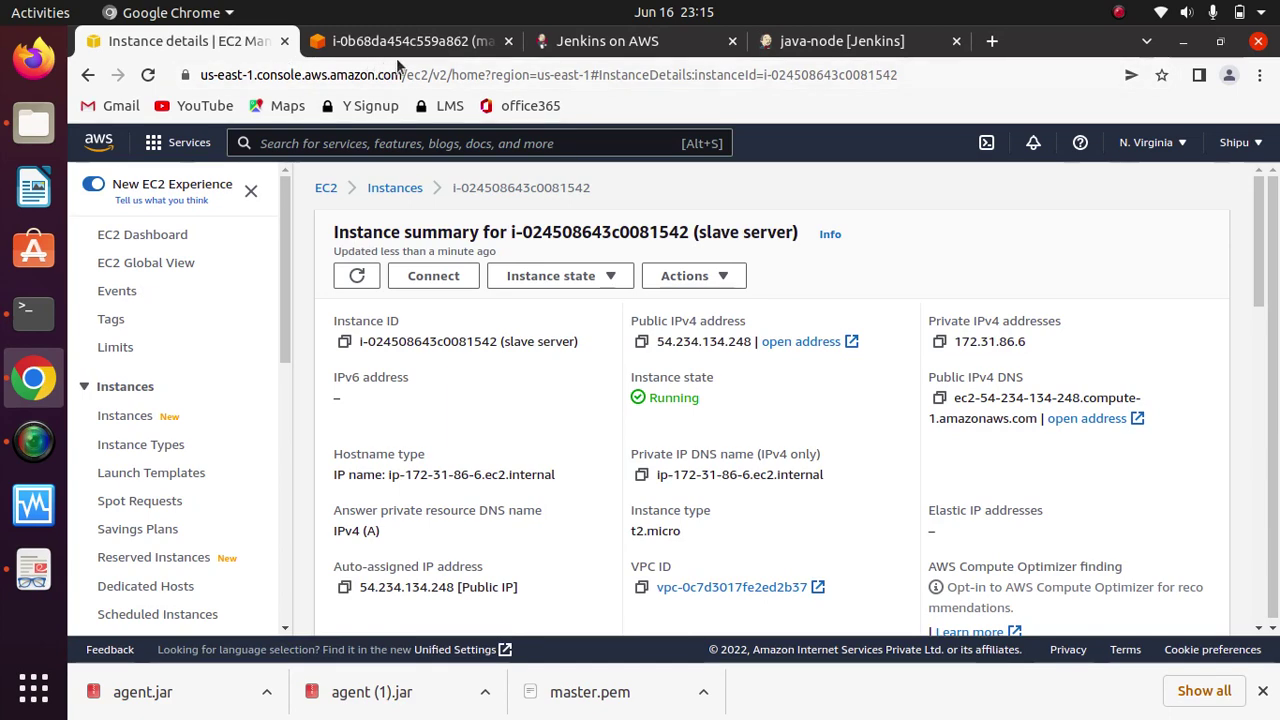
{"action": "left_click", "coordinate": [394, 188]}
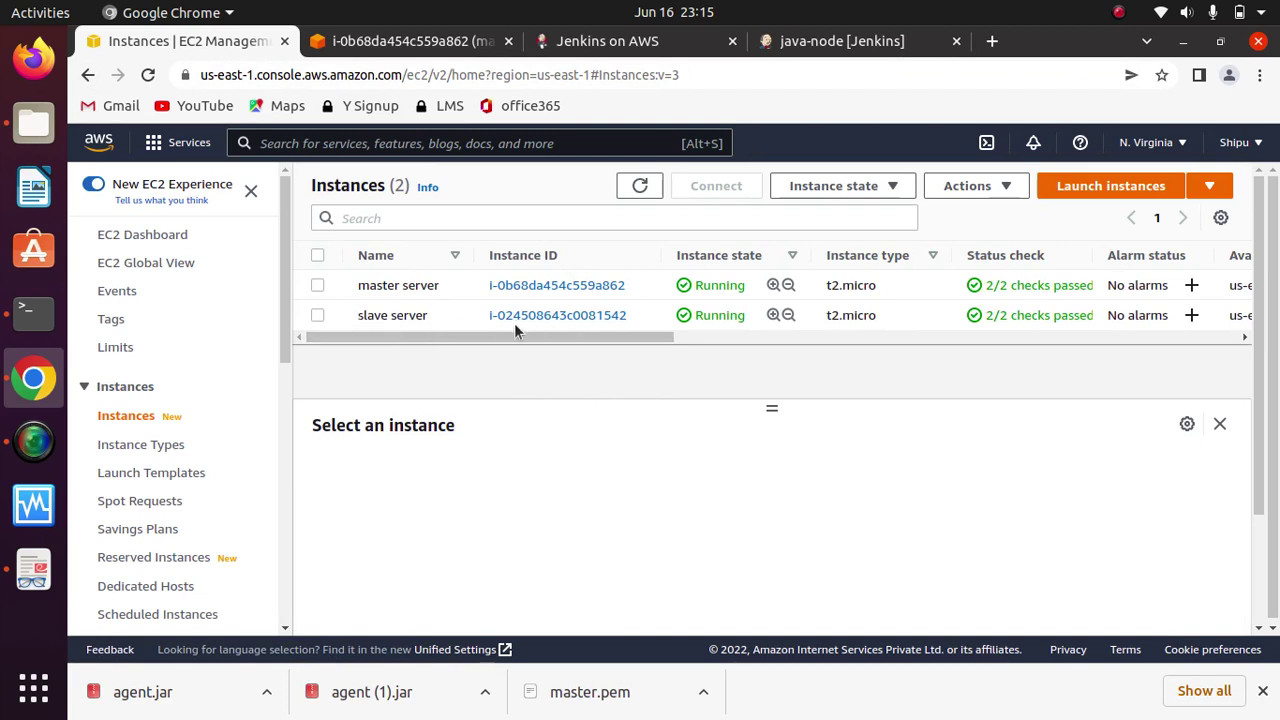
{"action": "left_click", "coordinate": [317, 315]}
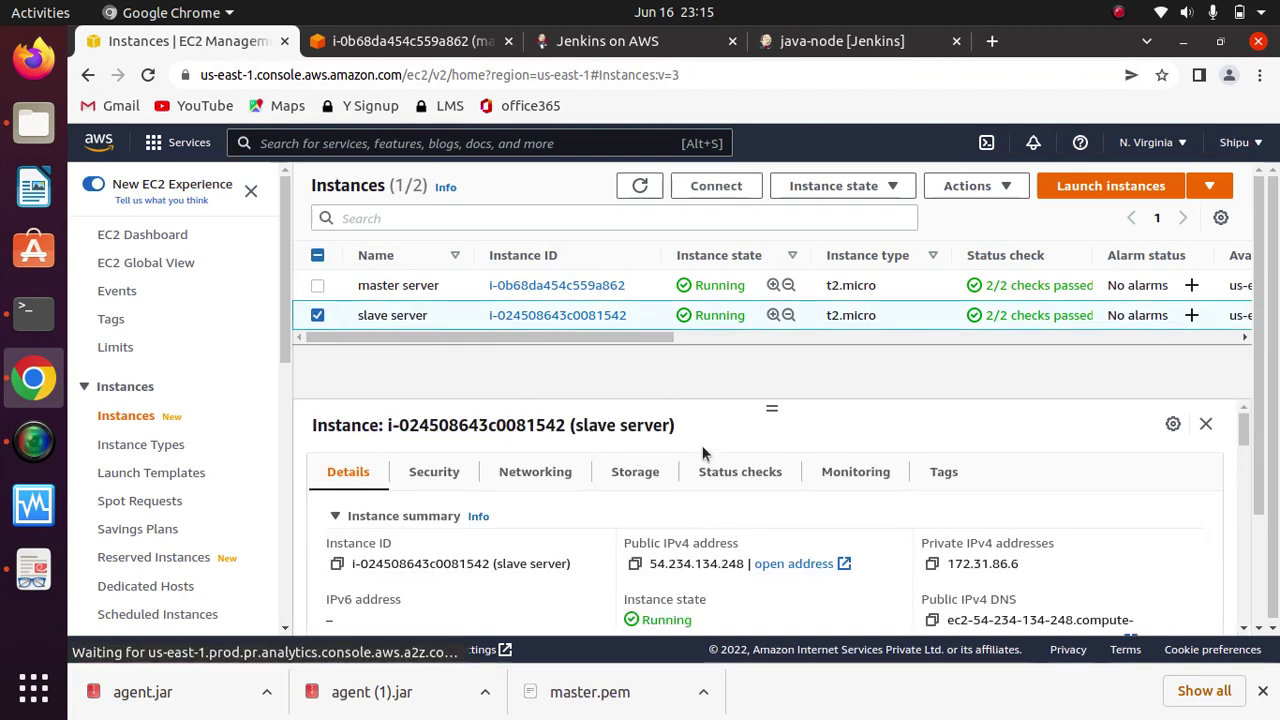
{"action": "scroll", "coordinate": [1250, 445], "scroll_direction": "down", "scroll_amount": 1}
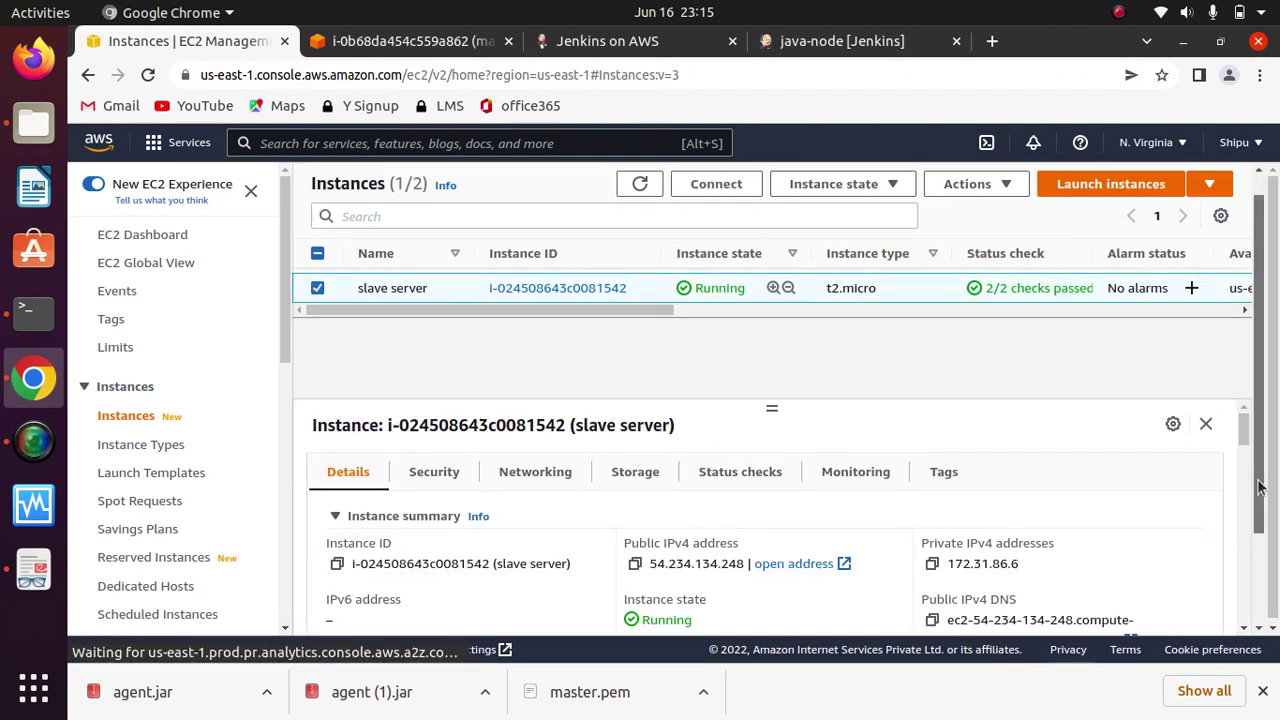
{"action": "scroll", "coordinate": [1255, 442], "scroll_direction": "up", "scroll_amount": 1}
{"action": "scroll", "coordinate": [1262, 445], "scroll_direction": "down", "scroll_amount": 1}
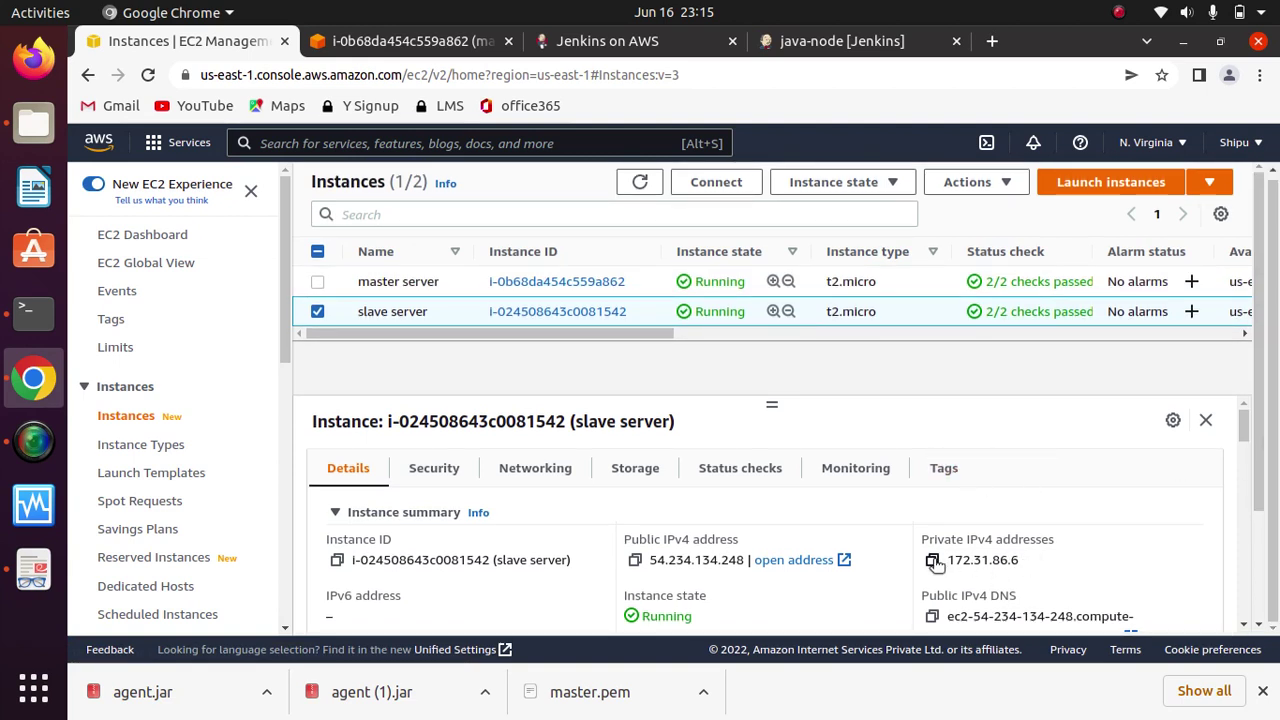
{"action": "left_click", "coordinate": [635, 560]}
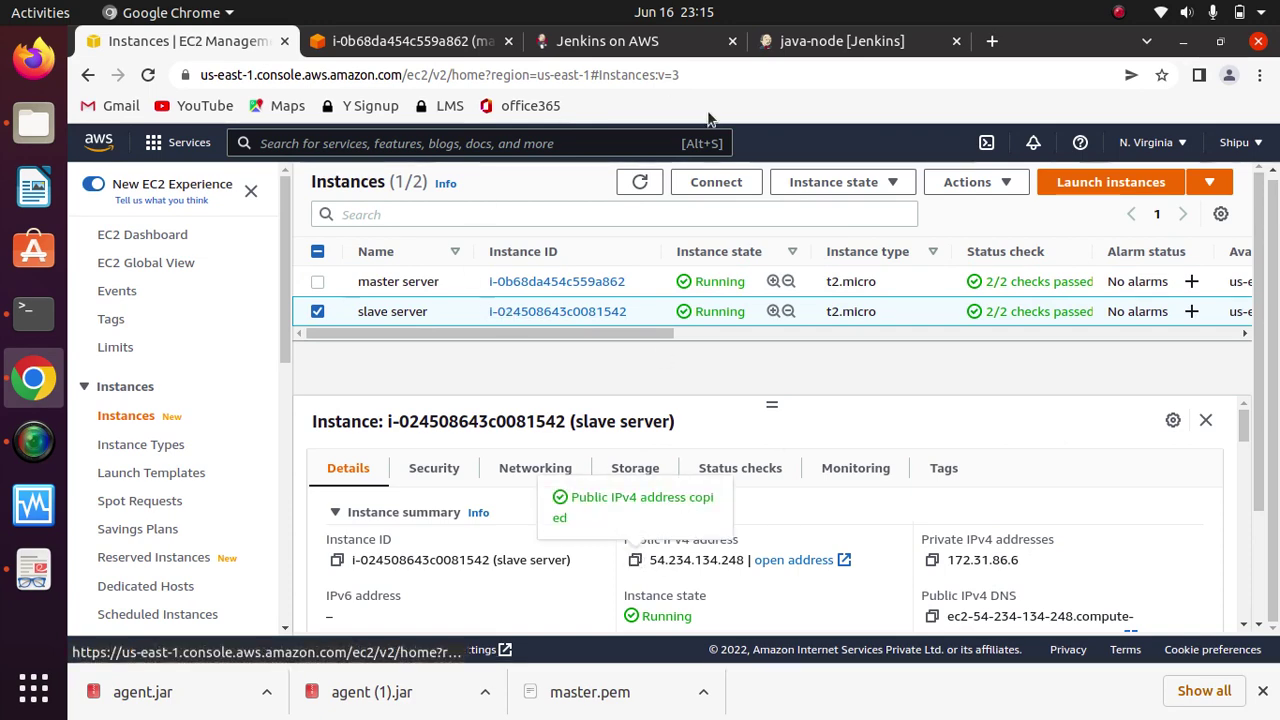
Step: Paste the copied address after ec2-user@ in the scp command
{"action": "left_click", "coordinate": [33, 318]}
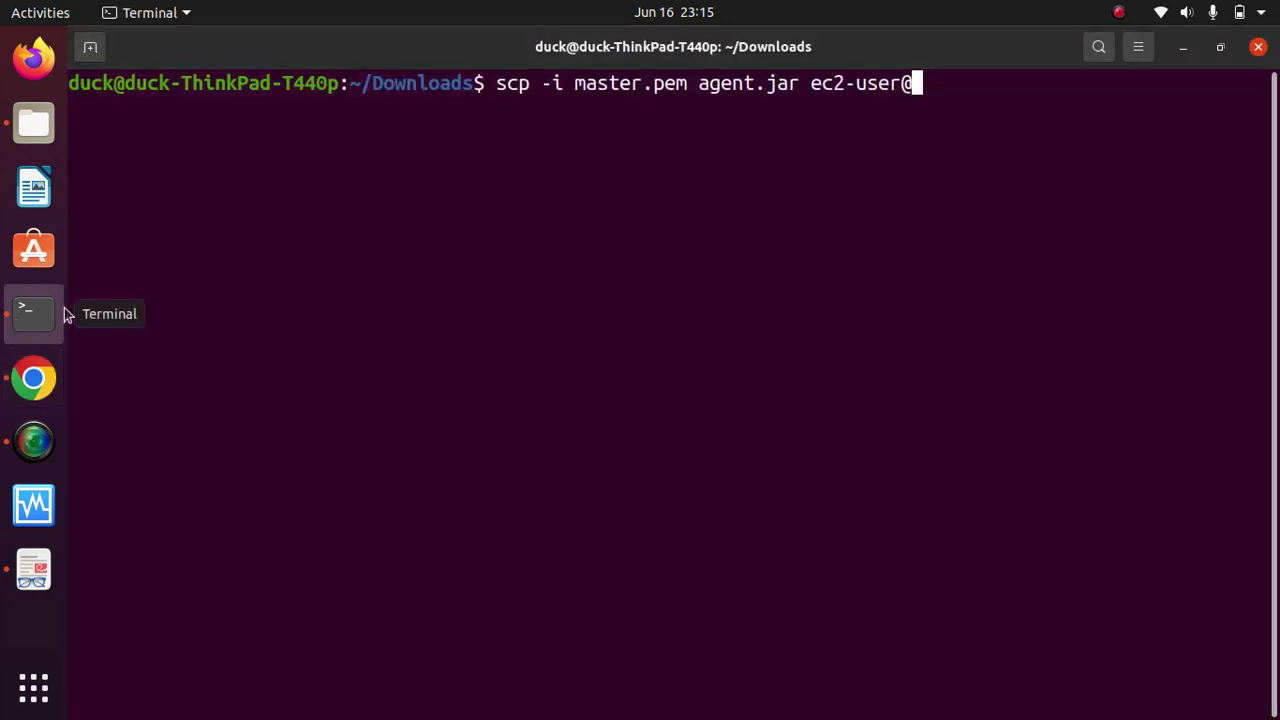
{"action": "right_click", "coordinate": [888, 260]}
{"action": "left_click", "coordinate": [985, 320]}
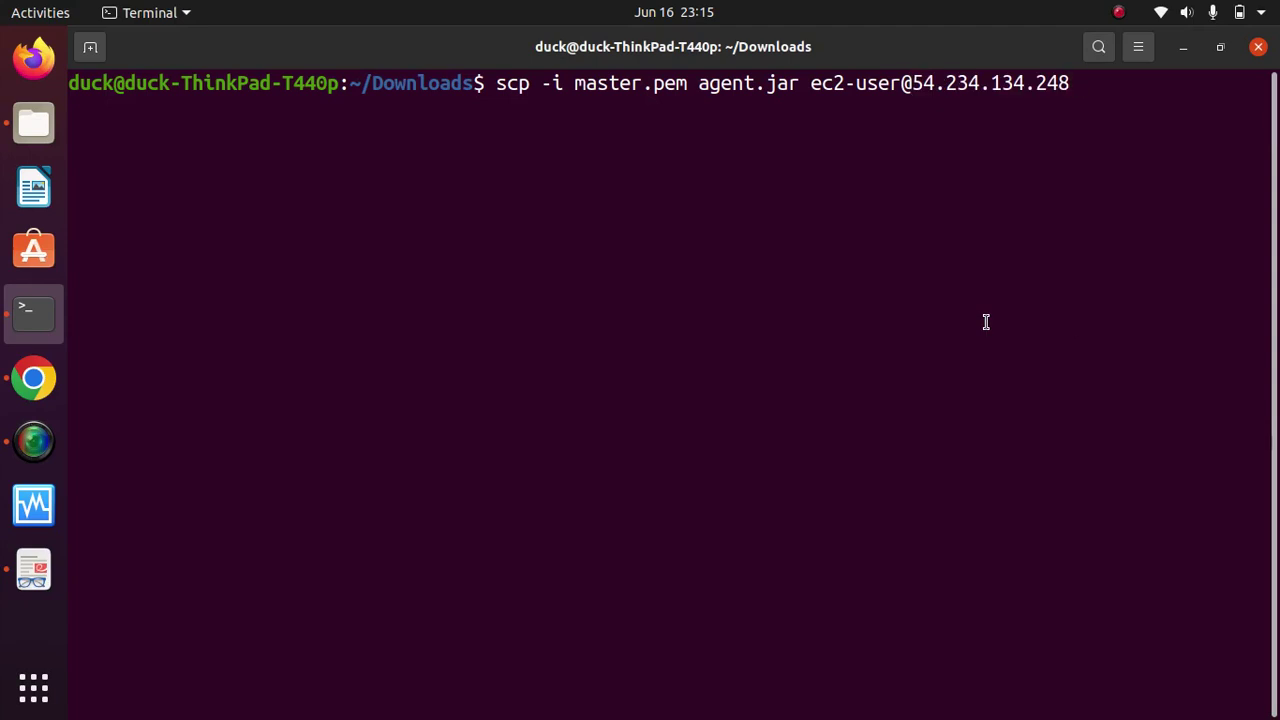
Step: Append :/home to the scp command, then erase the path and the end of the IP
{"action": "type", "text": ":/home"}
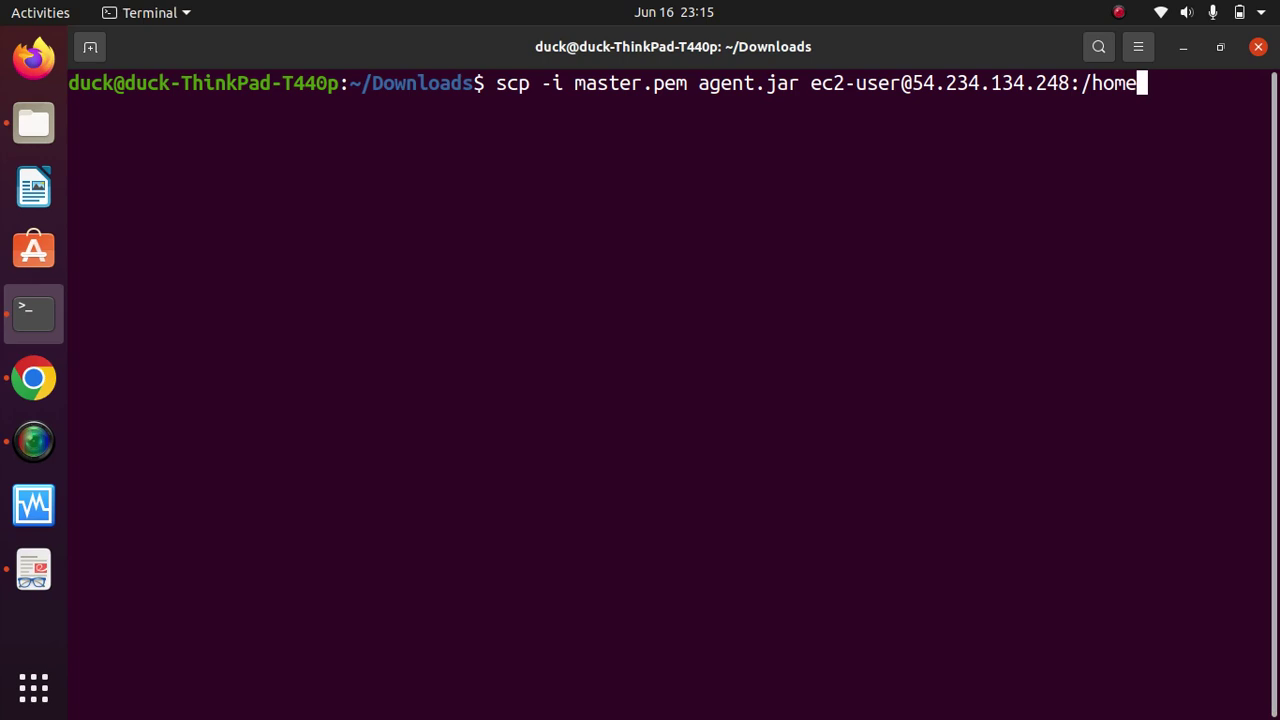
{"action": "type", "text": "/"}
{"action": "key", "text": "BackSpace"}
{"action": "key", "text": "BackSpace"}
{"action": "key", "text": "BackSpace"}
{"action": "key", "text": "BackSpace"}
{"action": "key", "text": "BackSpace"}
{"action": "key", "text": "BackSpace"}
{"action": "key", "text": "BackSpace"}
{"action": "key", "text": "BackSpace"}
{"action": "key", "text": "BackSpace"}
{"action": "key", "text": "BackSpace"}
{"action": "key", "text": "BackSpace"}
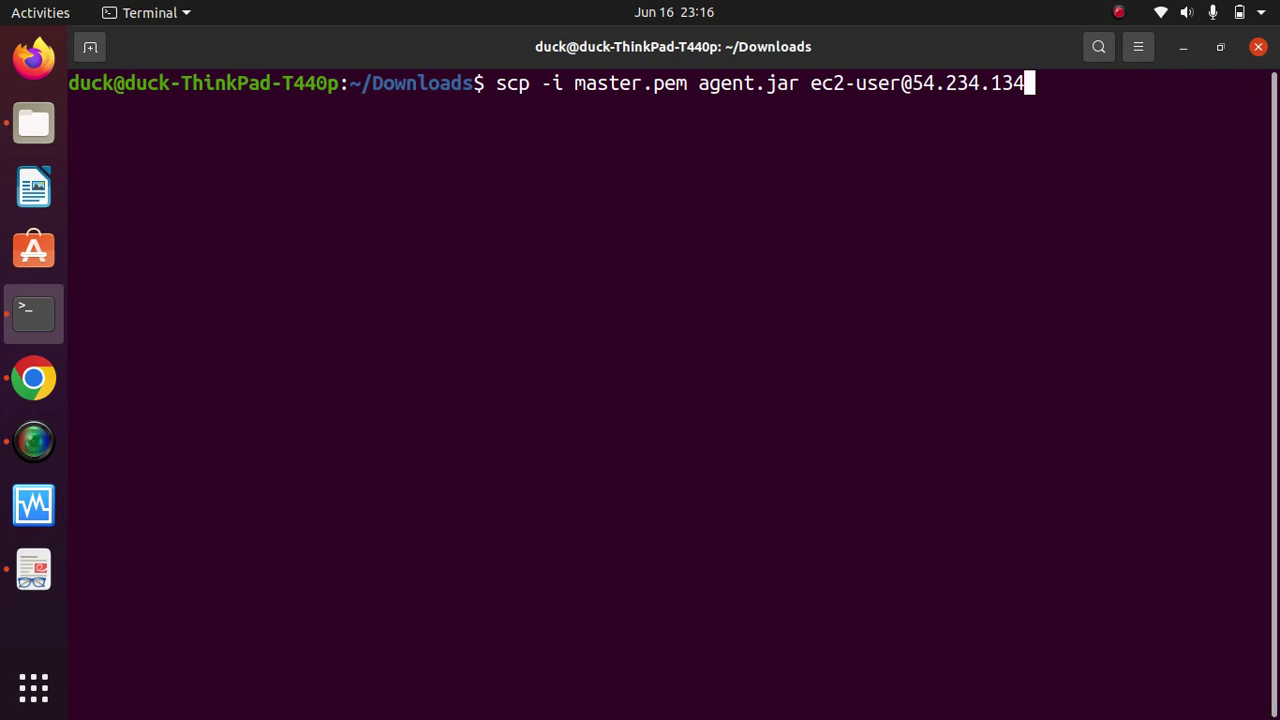
{"action": "key", "text": "BackSpace"}
{"action": "key", "text": "BackSpace"}
{"action": "key", "text": "BackSpace"}
{"action": "key", "text": "BackSpace"}
{"action": "key", "text": "BackSpace"}
{"action": "key", "text": "BackSpace"}
{"action": "key", "text": "BackSpace"}
{"action": "key", "text": "BackSpace"}
{"action": "key", "text": "BackSpace"}
{"action": "key", "text": "BackSpace"}
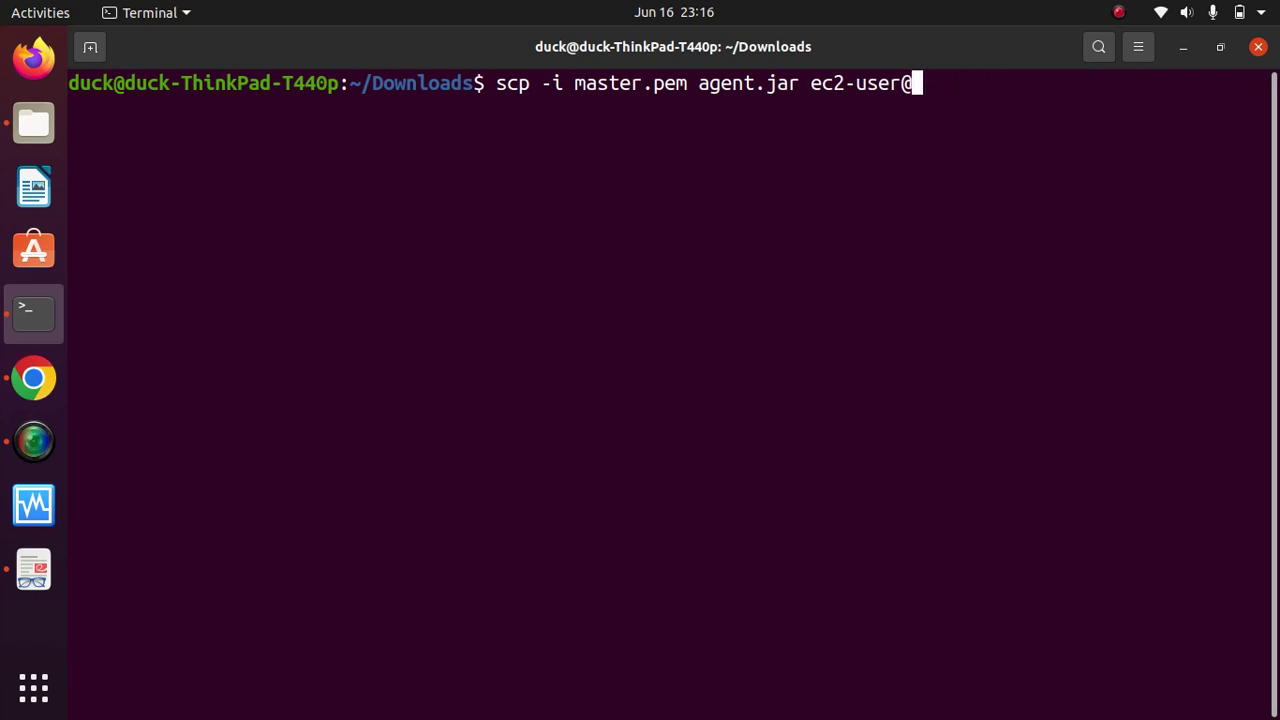
Step: Re-paste the IP 54.234.134.248 and append :/home as the destination path
{"action": "left_click", "coordinate": [33, 380]}
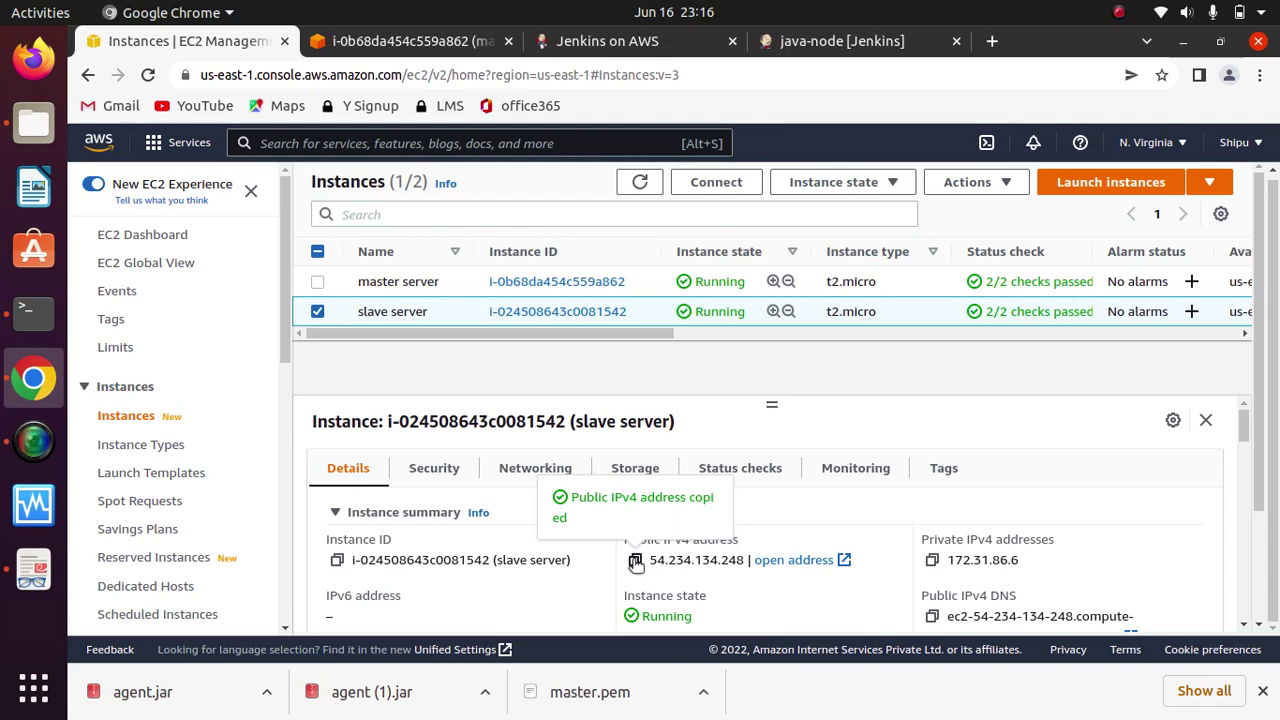
{"action": "left_click", "coordinate": [33, 313]}
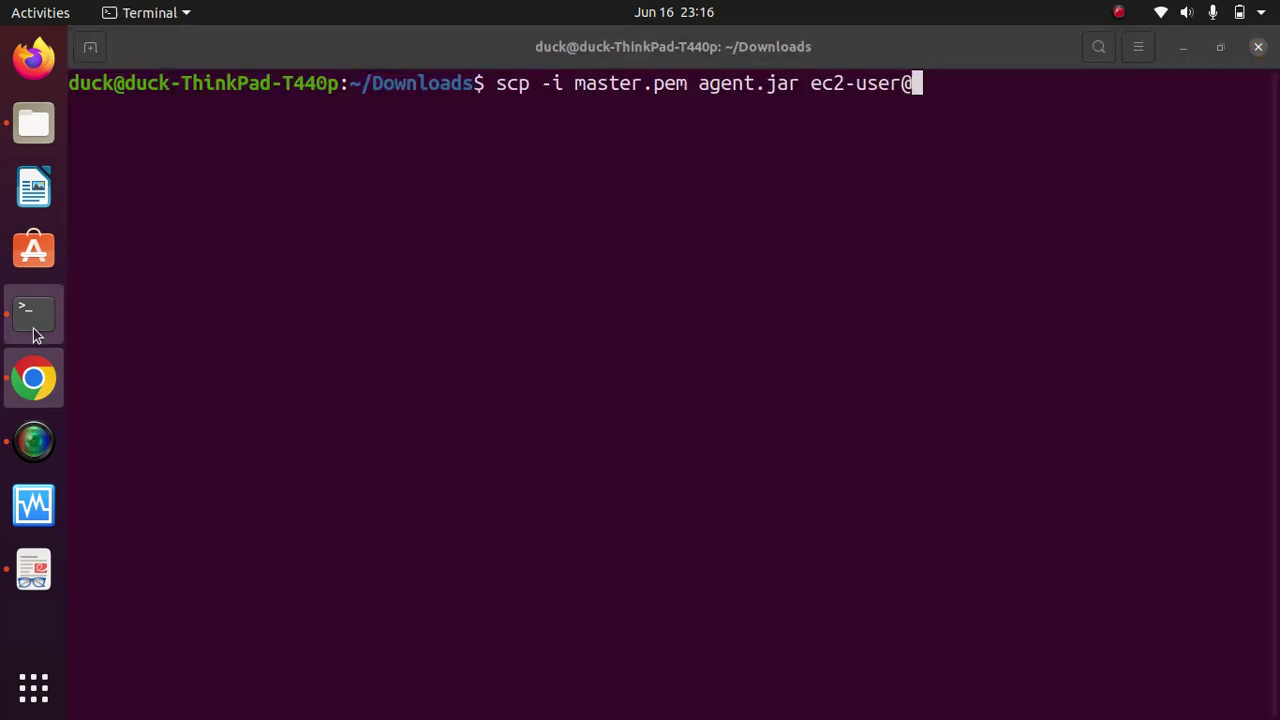
{"action": "right_click", "coordinate": [838, 272]}
{"action": "left_click", "coordinate": [914, 341]}
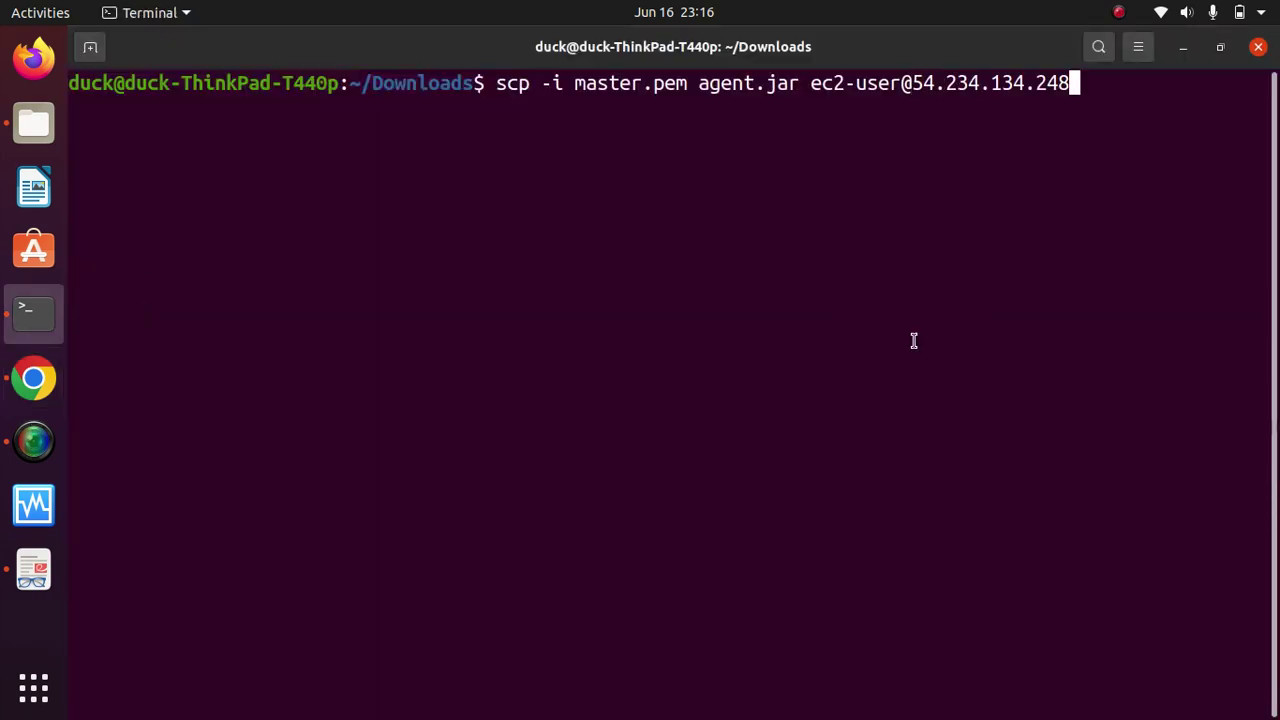
{"action": "type", "text": ":/ho"}
{"action": "type", "text": "me"}
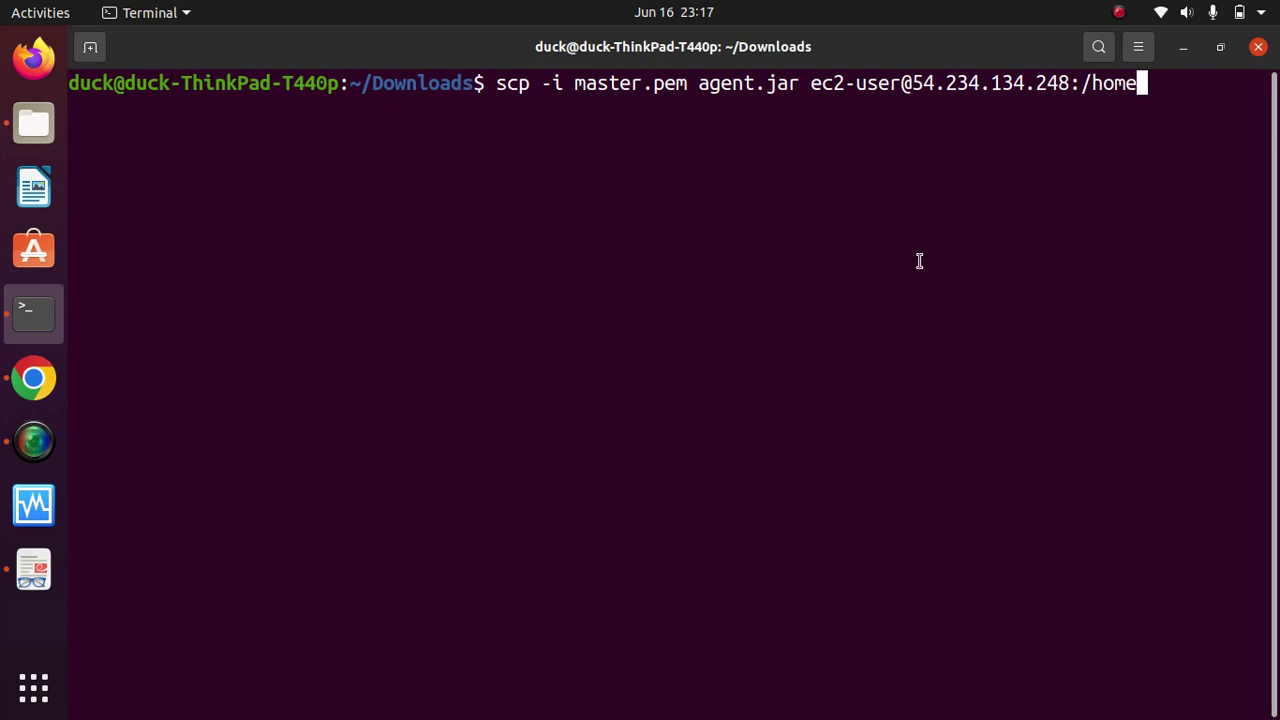
Step: Run the copy to /home, then retry with /home/ as the target
{"action": "key", "text": "Return"}
{"action": "key", "text": "Return"}
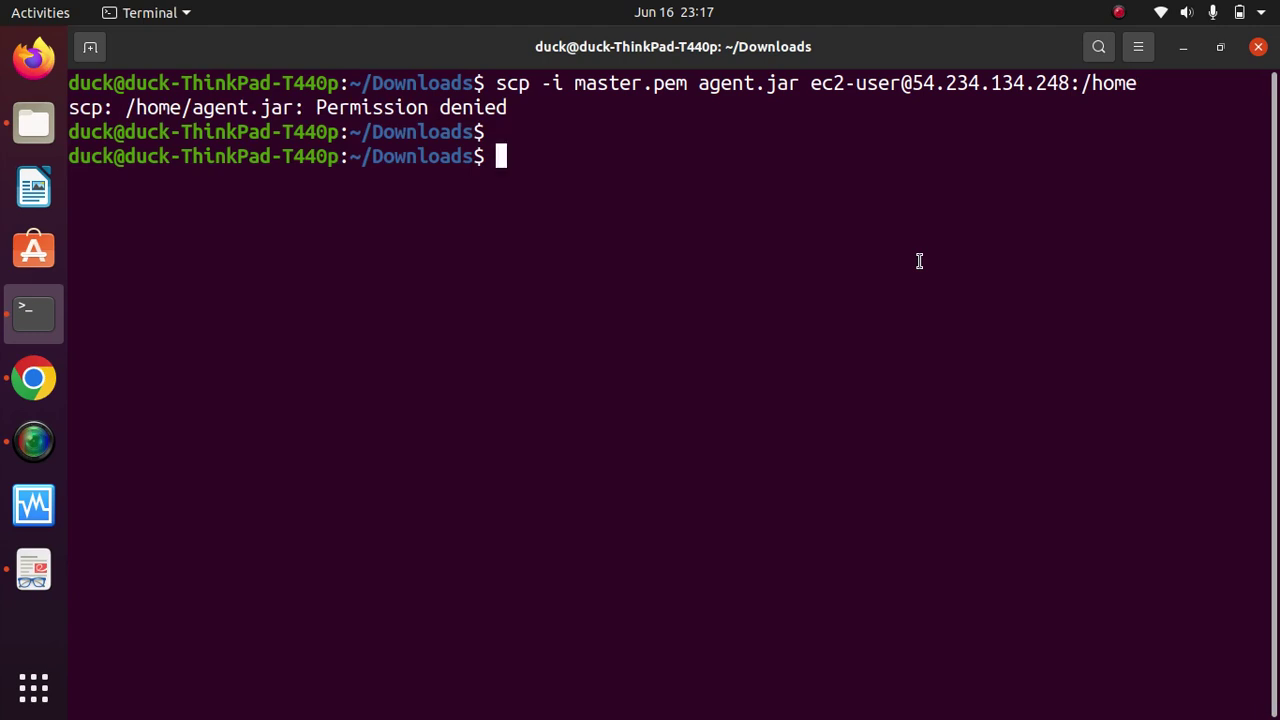
{"action": "key", "text": "Up"}
{"action": "type", "text": "/"}
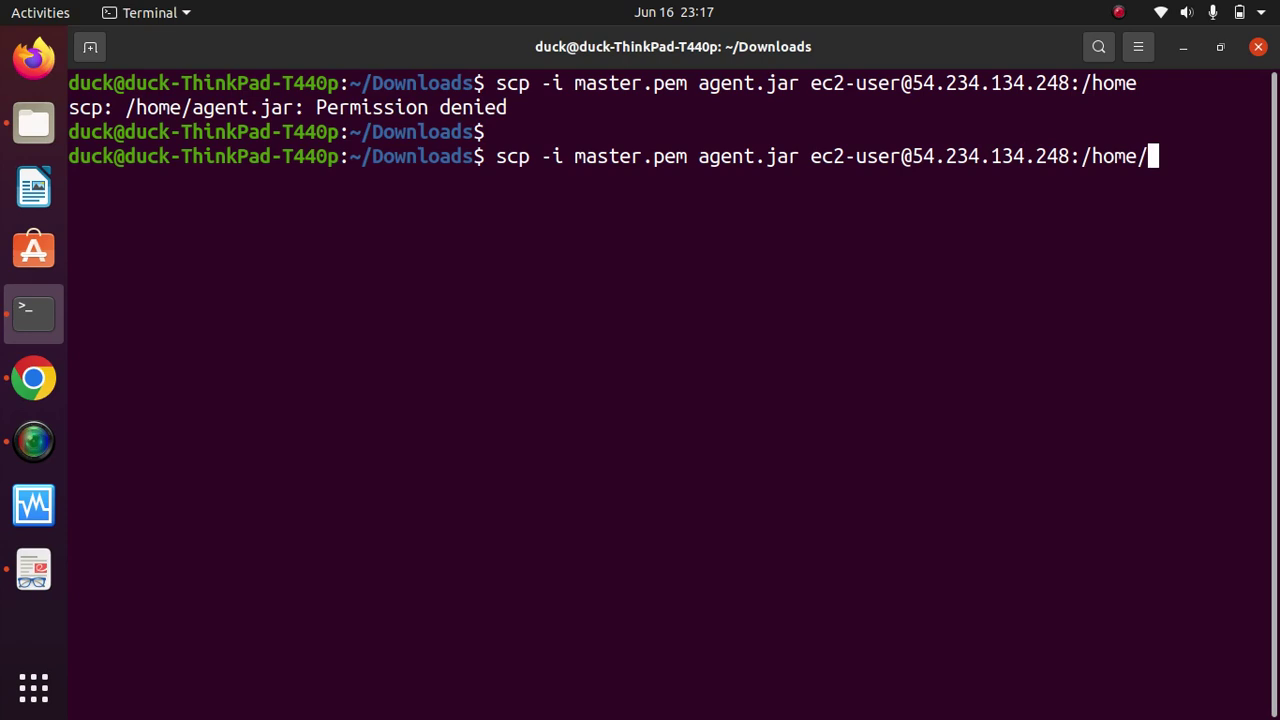
{"action": "key", "text": "Return"}
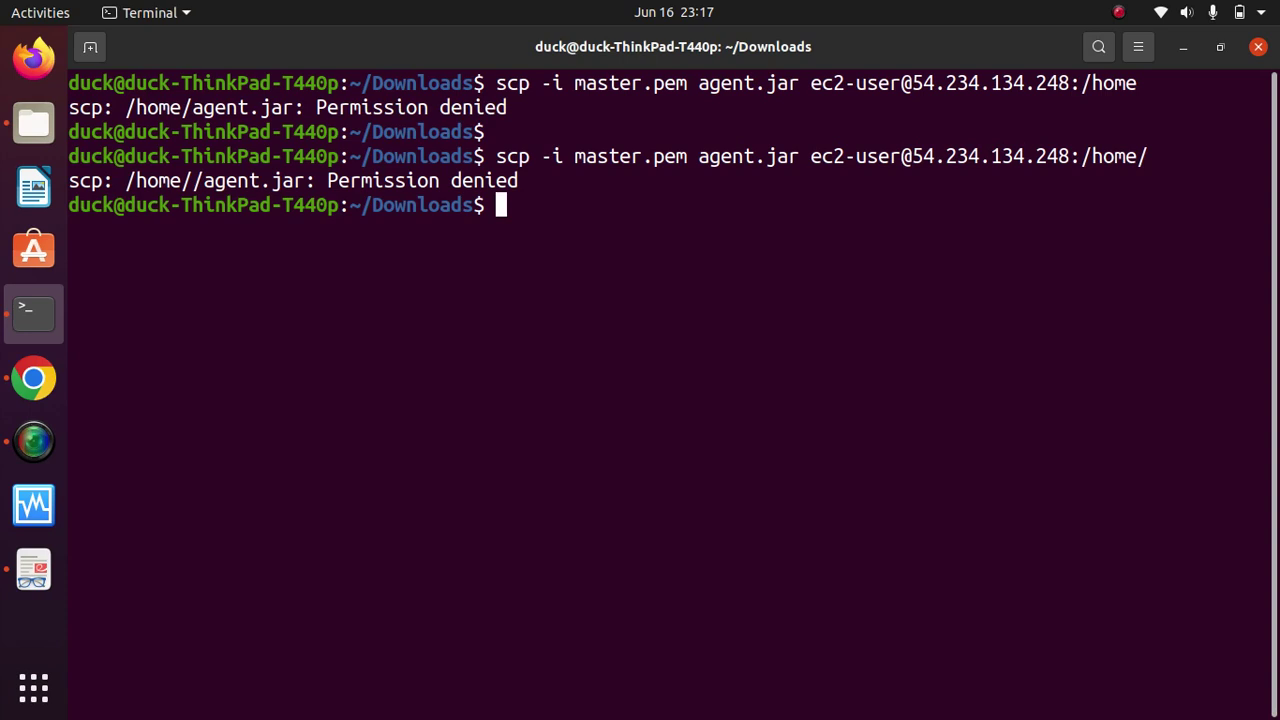
Step: Rerun the copy with sudo and answer yes to trust the server's host key
{"action": "key", "text": "Up"}
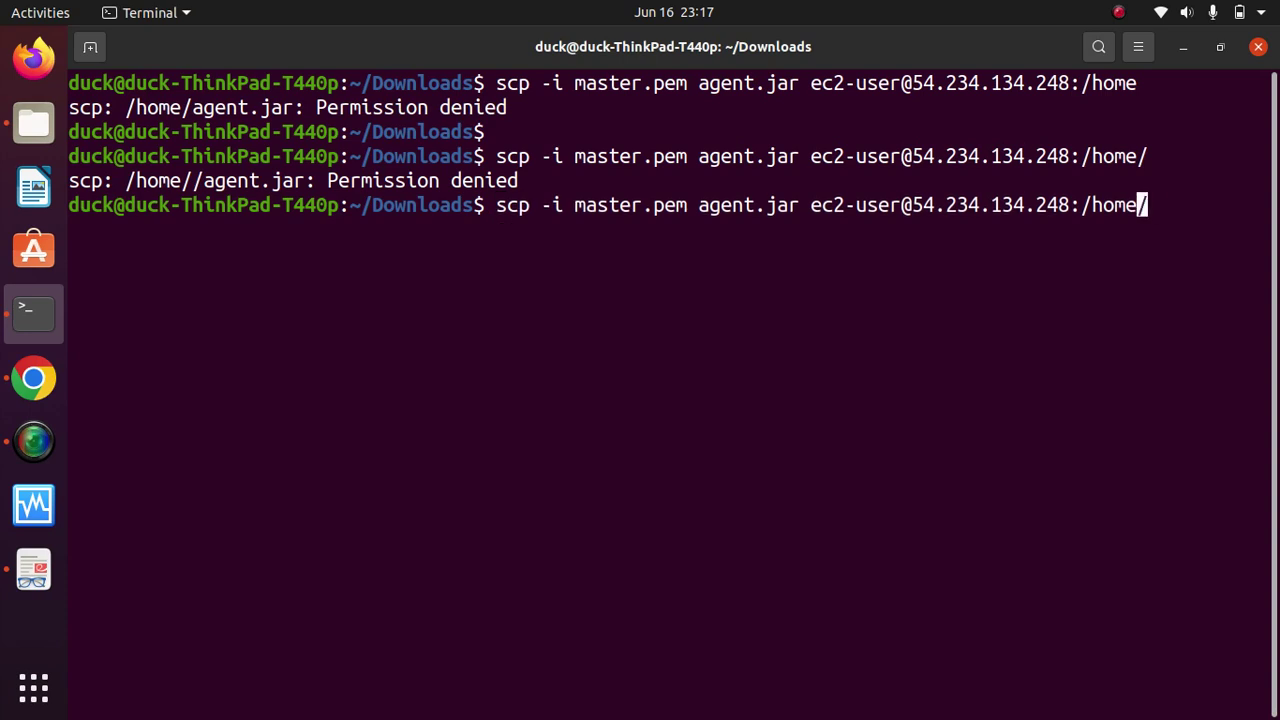
{"action": "key", "text": "Left"}
{"action": "key", "text": "Left"}
{"action": "key", "text": "Left"}
{"action": "key", "text": "Left"}
{"action": "key", "text": "Left"}
{"action": "key", "text": "Left"}
{"action": "key", "text": "Left"}
{"action": "key", "text": "Left"}
{"action": "key", "text": "Left"}
{"action": "key", "text": "Left"}
{"action": "key", "text": "Left"}
{"action": "key", "text": "Left"}
{"action": "key", "text": "Left"}
{"action": "key", "text": "Left"}
{"action": "key", "text": "Left"}
{"action": "key", "text": "Left"}
{"action": "key", "text": "Left"}
{"action": "key", "text": "Left"}
{"action": "key", "text": "Left"}
{"action": "key", "text": "Left"}
{"action": "key", "text": "Left"}
{"action": "key", "text": "Left"}
{"action": "key", "text": "Left"}
{"action": "key", "text": "Left"}
{"action": "type", "text": "sudo"}
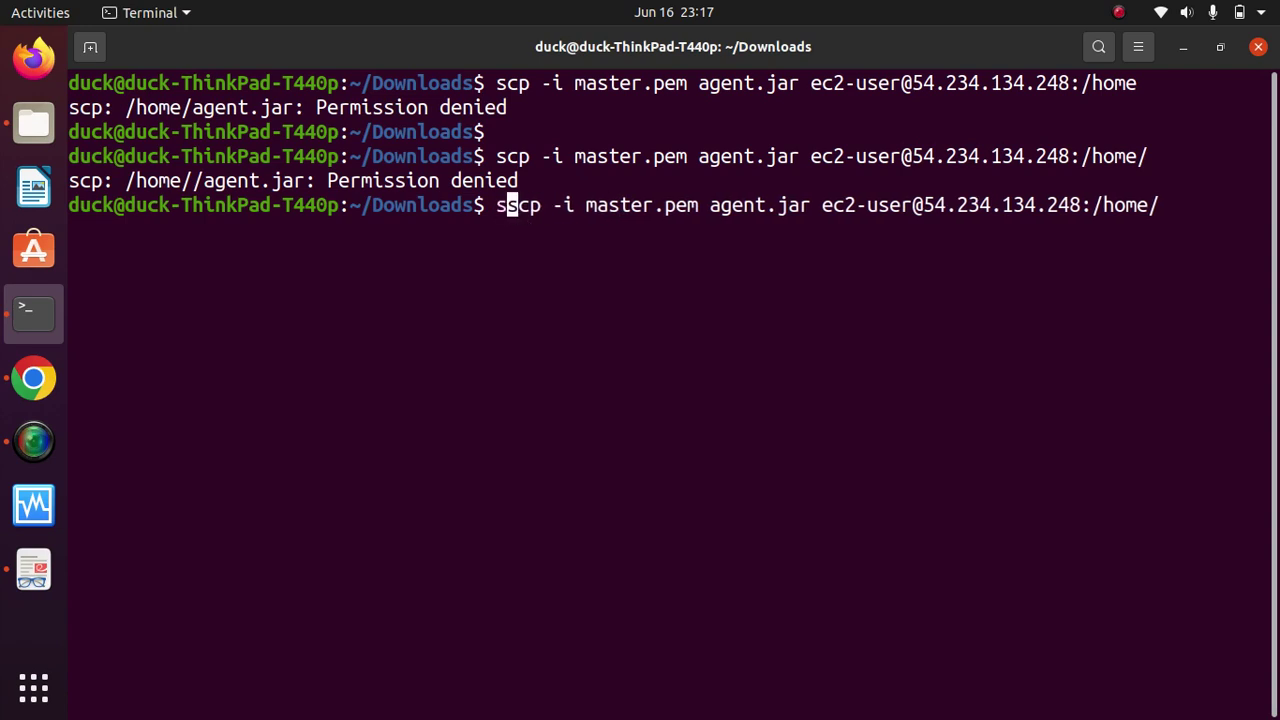
{"action": "key", "text": "Return"}
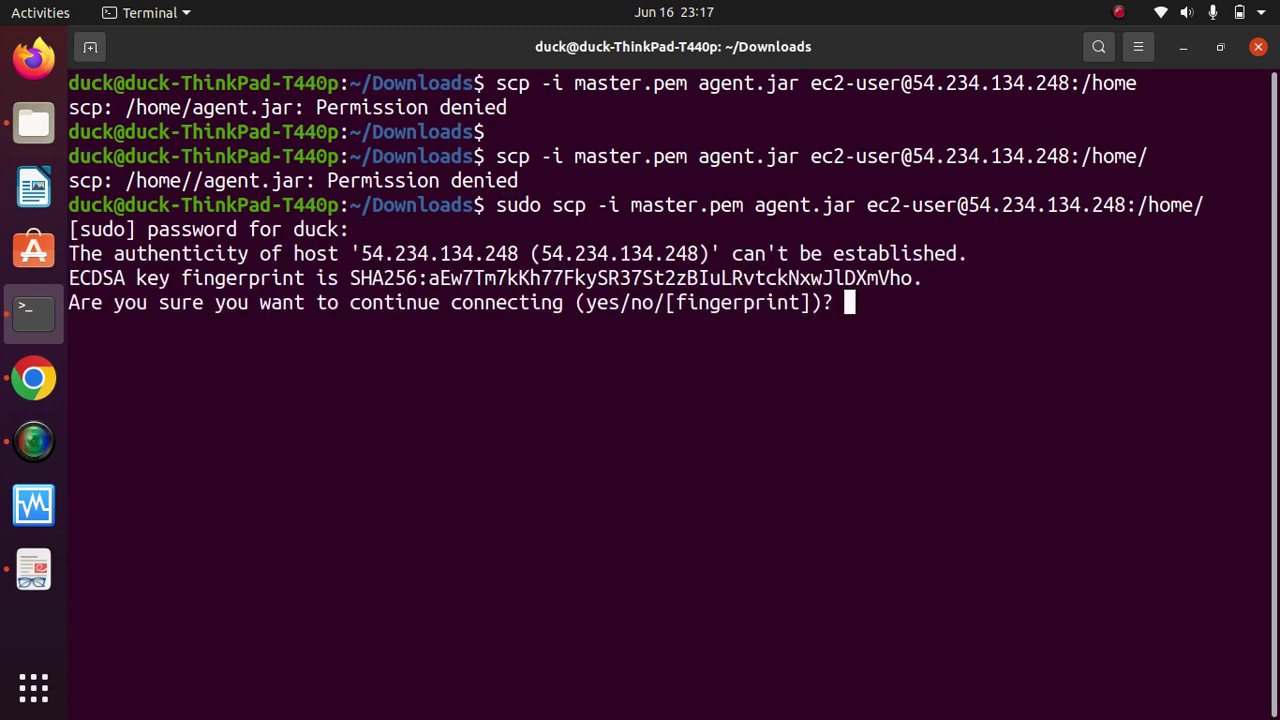
{"action": "type", "text": "yes"}
{"action": "key", "text": "Return"}
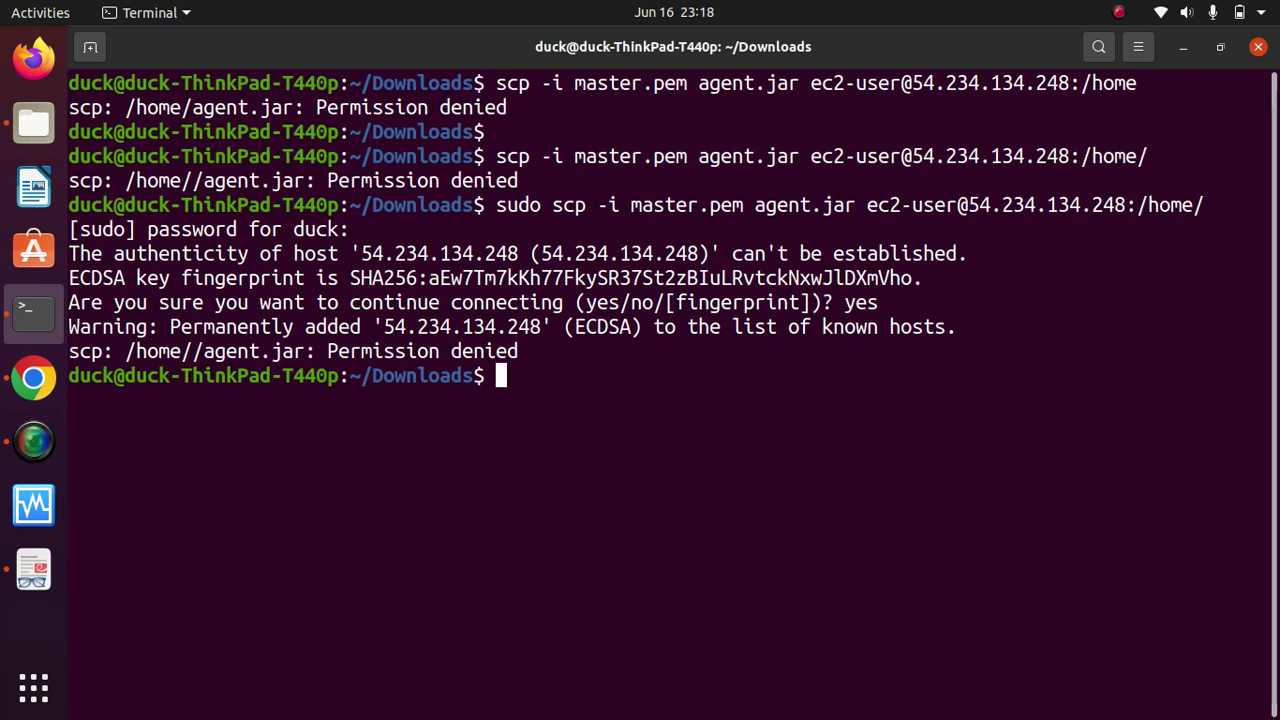
Step: Clear the screen and recall the sudo scp command
{"action": "type", "text": "clear"}
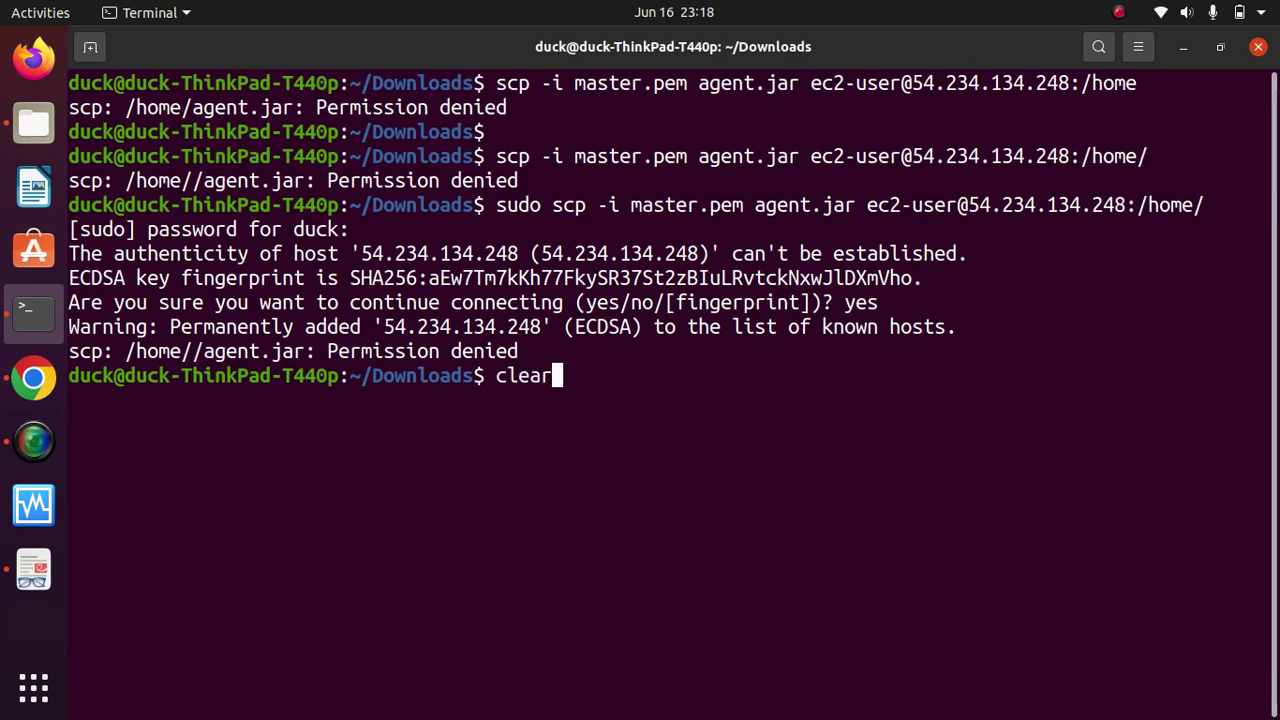
{"action": "key", "text": "Return"}
{"action": "key", "text": "Up"}
{"action": "key", "text": "Up"}
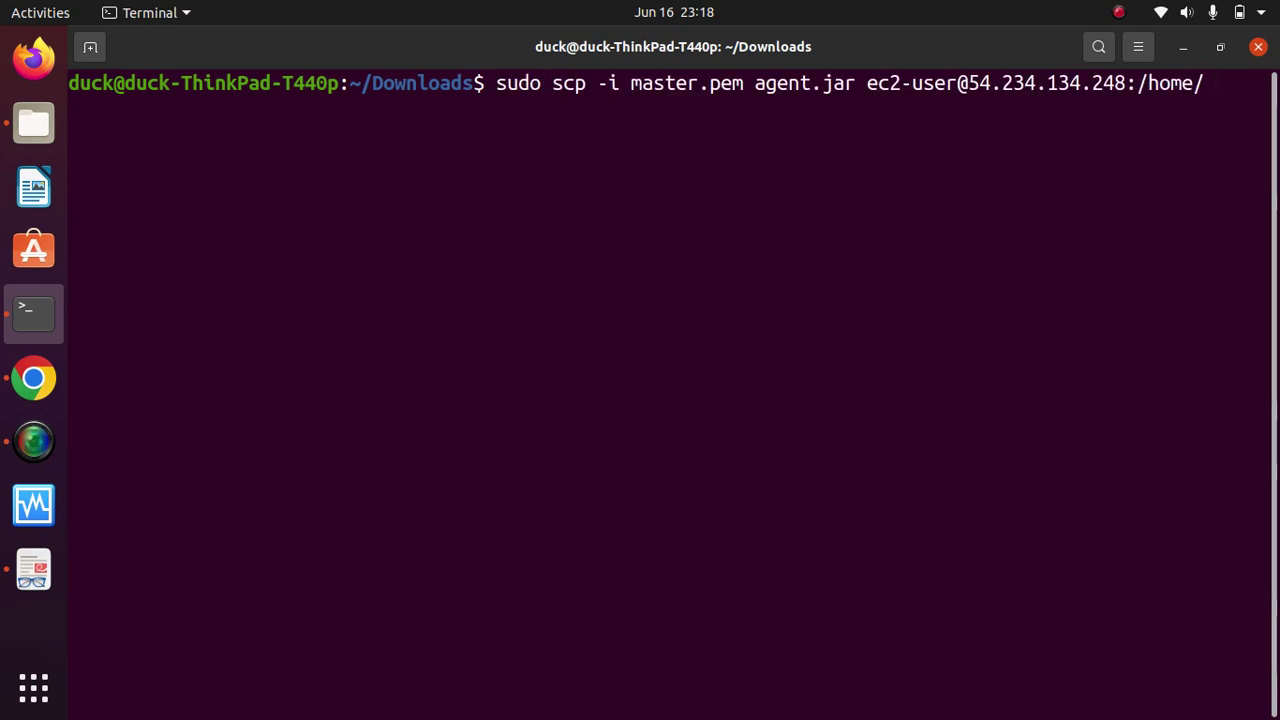
Step: Retype agent.jar, remove the extra space, and rerun the sudo copy command
{"action": "key", "text": "Left"}
{"action": "key", "text": "Left"}
{"action": "key", "text": "Left"}
{"action": "key", "text": "Left"}
{"action": "key", "text": "Left"}
{"action": "key", "text": "Left"}
{"action": "key", "text": "Left"}
{"action": "key", "text": "Left"}
{"action": "key", "text": "Left"}
{"action": "key", "text": "Left"}
{"action": "key", "text": "Left"}
{"action": "key", "text": "Left"}
{"action": "key", "text": "Left"}
{"action": "key", "text": "Left"}
{"action": "key", "text": "Left"}
{"action": "key", "text": "Left"}
{"action": "key", "text": "Left"}
{"action": "key", "text": "Left"}
{"action": "key", "text": "Left"}
{"action": "key", "text": "Left"}
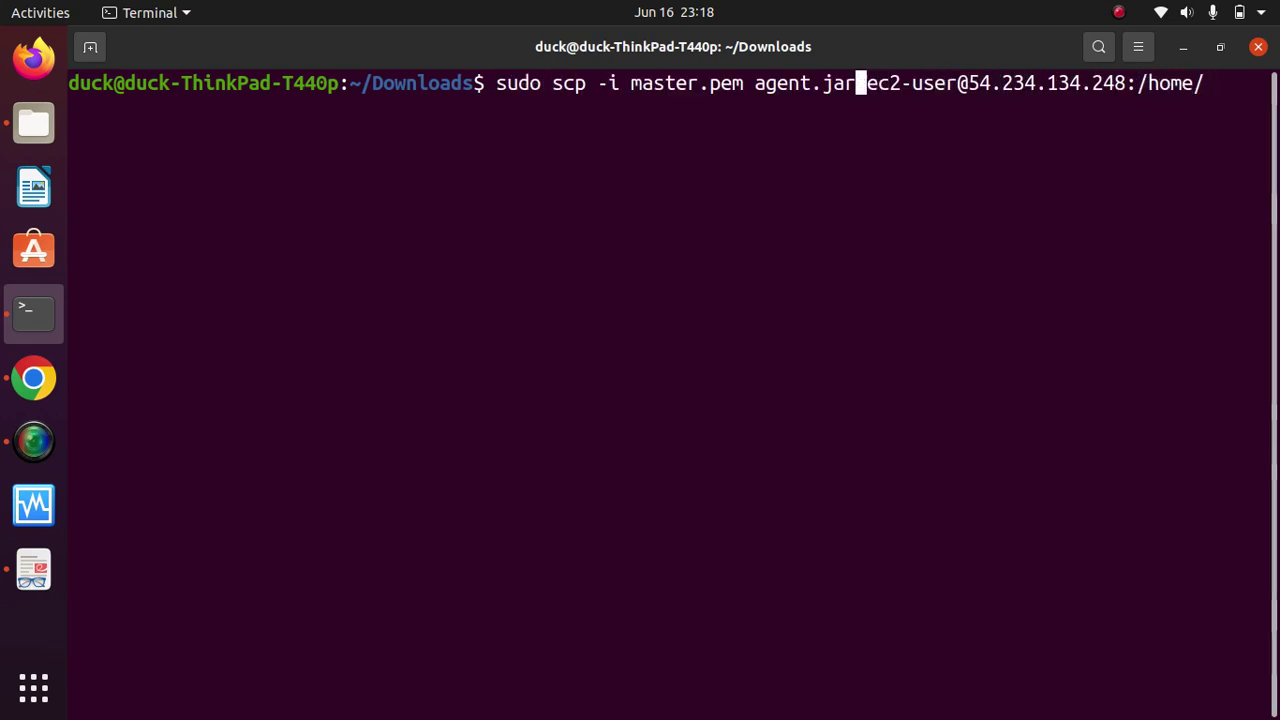
{"action": "key", "text": "BackSpace"}
{"action": "key", "text": "BackSpace"}
{"action": "key", "text": "BackSpace"}
{"action": "key", "text": "BackSpace"}
{"action": "key", "text": "BackSpace"}
{"action": "key", "text": "BackSpace"}
{"action": "key", "text": "BackSpace"}
{"action": "key", "text": "BackSpace"}
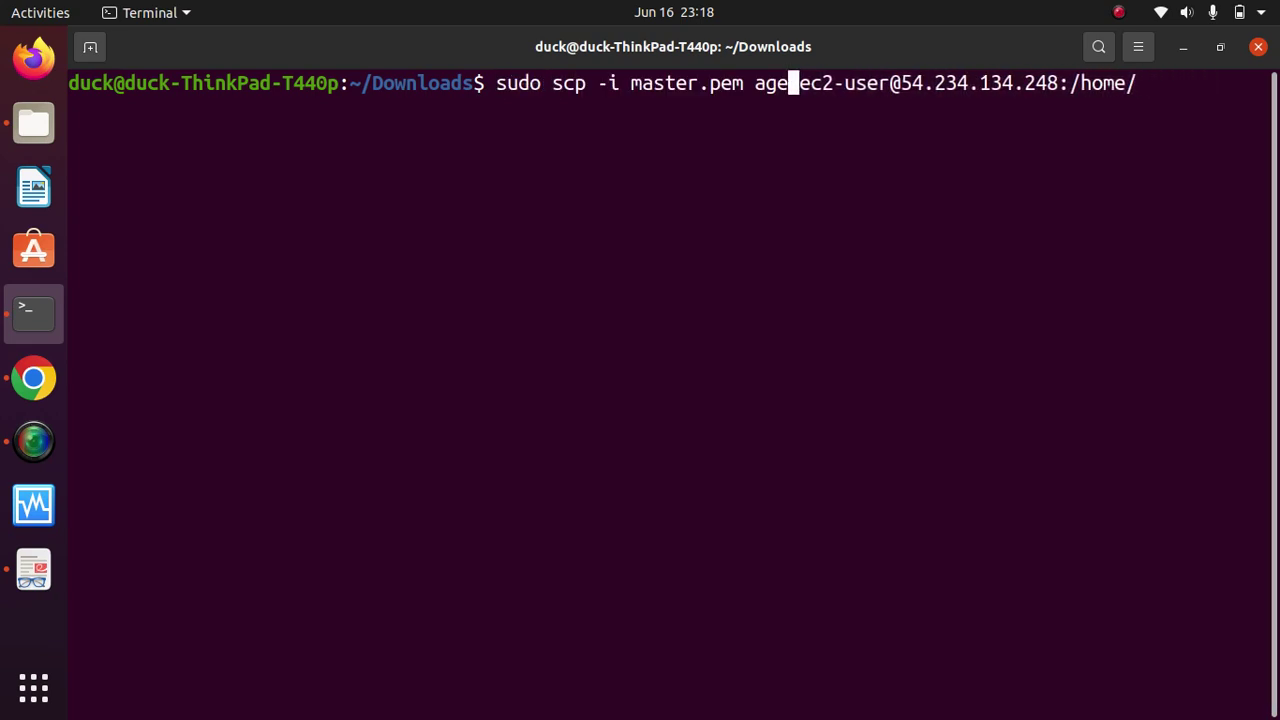
{"action": "key", "text": "BackSpace"}
{"action": "type", "text": "agent.jar"}
{"action": "key", "text": "Right"}
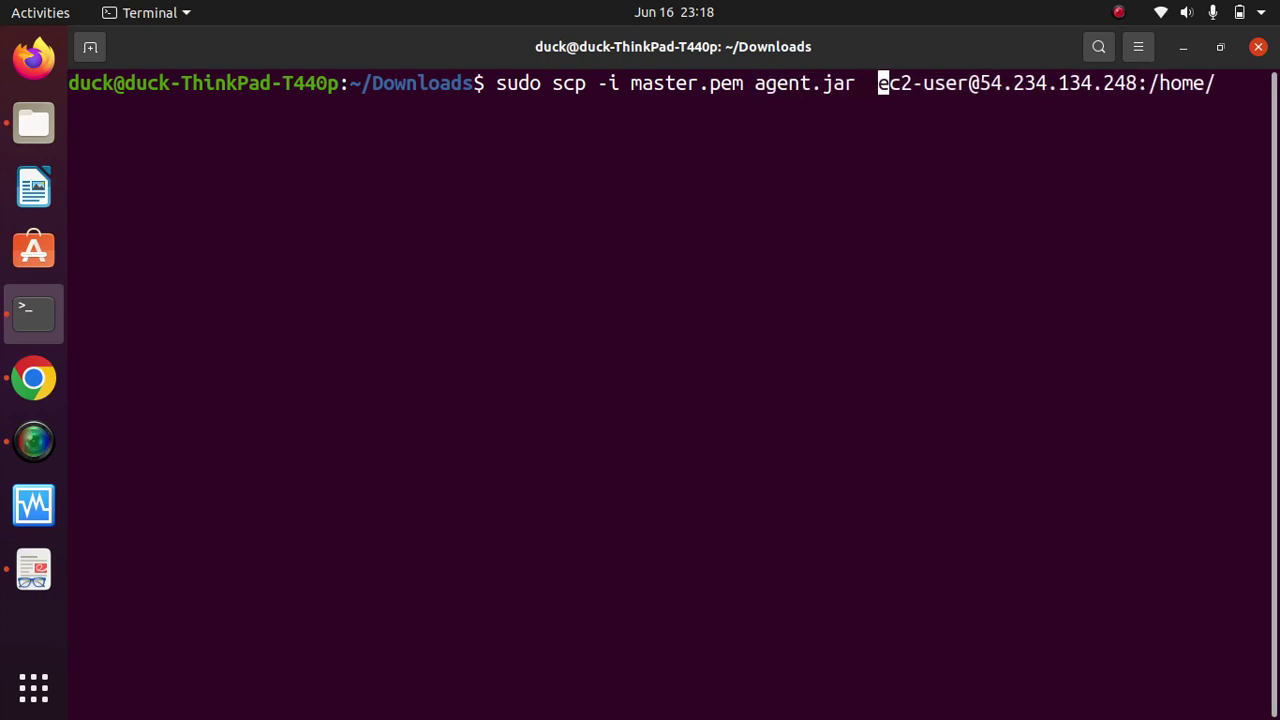
{"action": "key", "text": "BackSpace"}
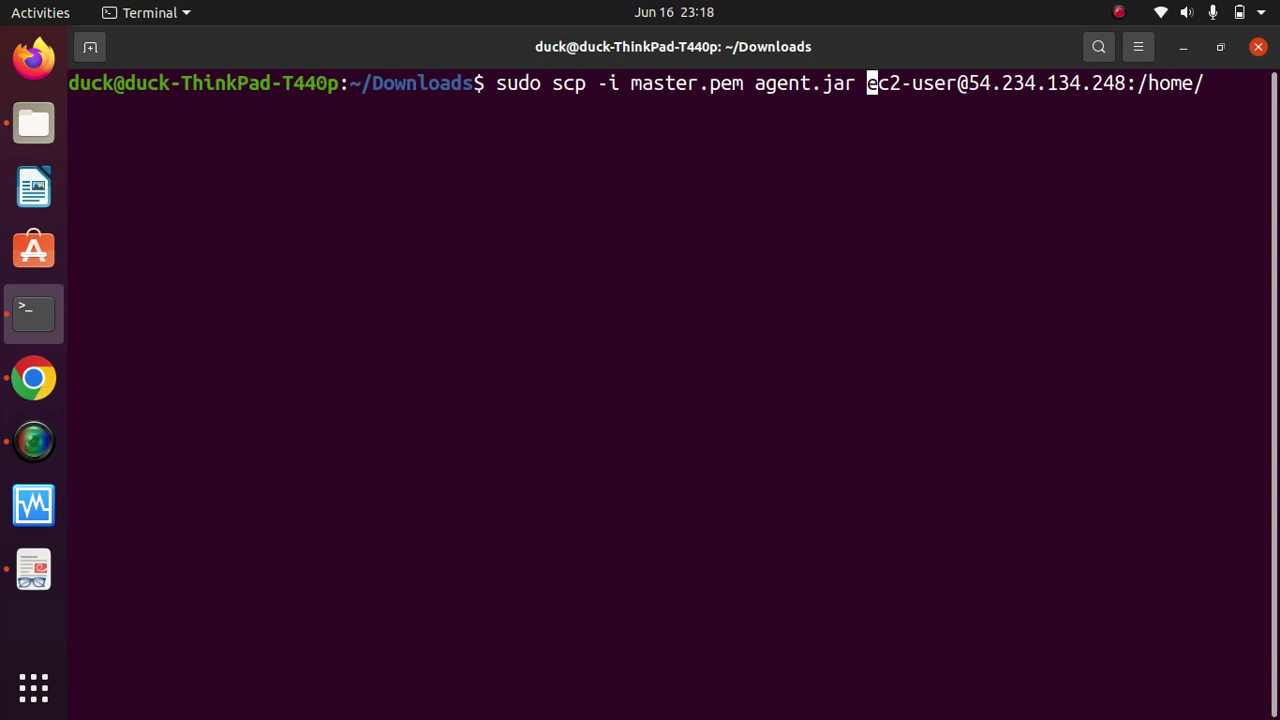
{"action": "key", "text": "Return"}
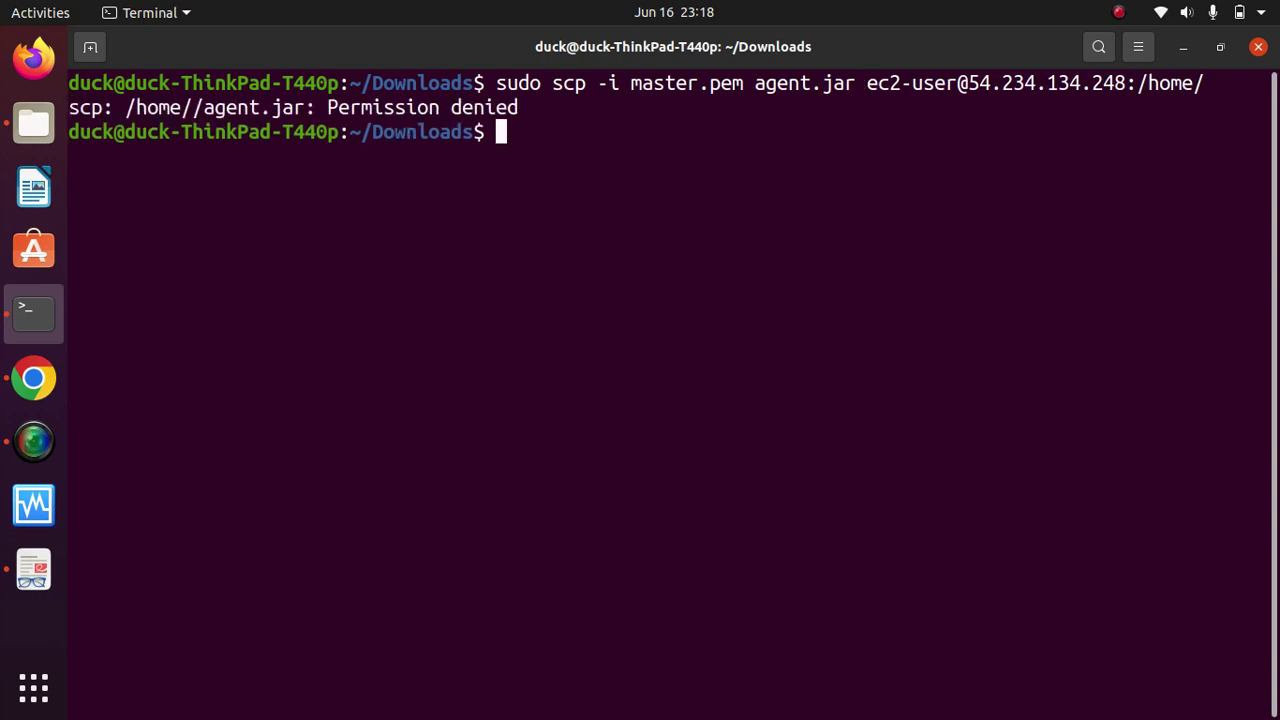
Step: Remove sudo and /home/ so agent.jar copies into ec2-user's home directory, and run it
{"action": "key", "text": "Up"}
{"action": "key", "text": "Left"}
{"action": "key", "text": "Left"}
{"action": "key", "text": "Left"}
{"action": "key", "text": "Left"}
{"action": "key", "text": "Left"}
{"action": "key", "text": "Left"}
{"action": "key", "text": "Left"}
{"action": "key", "text": "Left"}
{"action": "key", "text": "Left"}
{"action": "key", "text": "Left"}
{"action": "key", "text": "Left"}
{"action": "key", "text": "Left"}
{"action": "key", "text": "Left"}
{"action": "key", "text": "Left"}
{"action": "key", "text": "Left"}
{"action": "key", "text": "Left"}
{"action": "key", "text": "Left"}
{"action": "key", "text": "Left"}
{"action": "key", "text": "Left"}
{"action": "key", "text": "Left"}
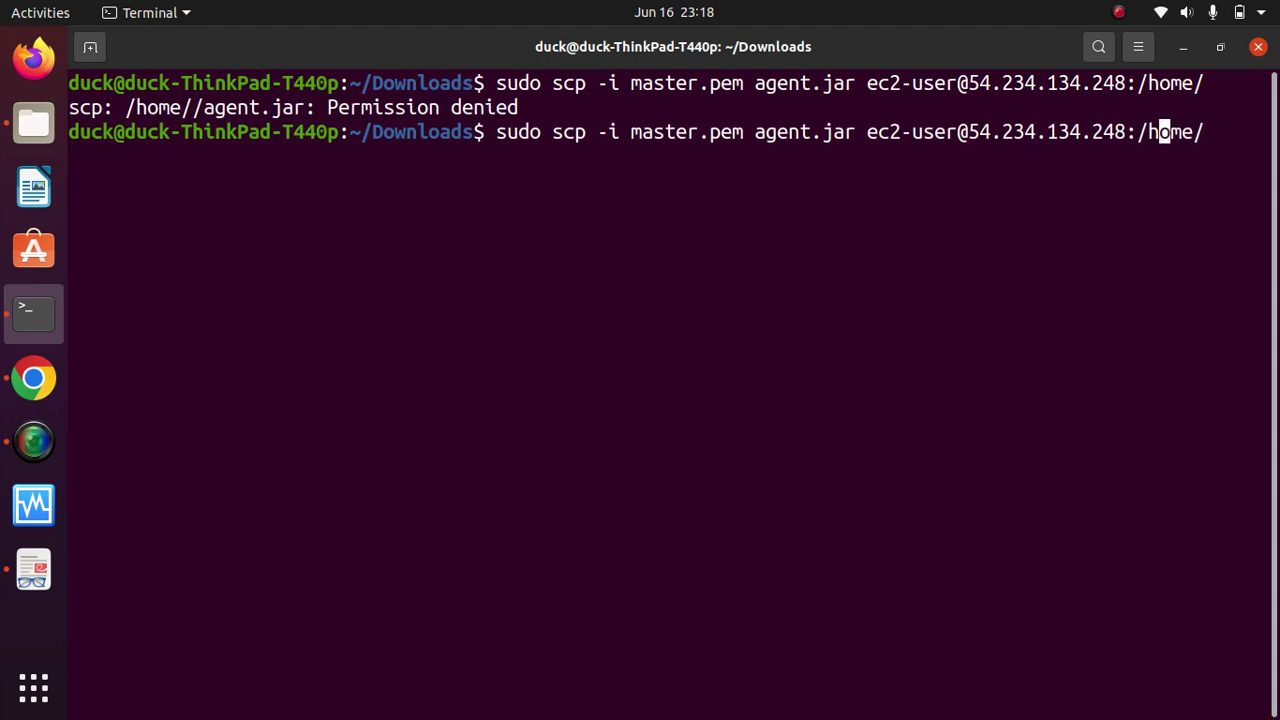
{"action": "key", "text": "Left"}
{"action": "key", "text": "Left"}
{"action": "key", "text": "Left"}
{"action": "key", "text": "Left"}
{"action": "key", "text": "Left"}
{"action": "key", "text": "Left"}
{"action": "key", "text": "Left"}
{"action": "key", "text": "Left"}
{"action": "key", "text": "Left"}
{"action": "key", "text": "Left"}
{"action": "key", "text": "Left"}
{"action": "key", "text": "Left"}
{"action": "key", "text": "Left"}
{"action": "key", "text": "Left"}
{"action": "key", "text": "Left"}
{"action": "key", "text": "Left"}
{"action": "key", "text": "Left"}
{"action": "key", "text": "Left"}
{"action": "key", "text": "Left"}
{"action": "key", "text": "Left"}
{"action": "key", "text": "Left"}
{"action": "key", "text": "Left"}
{"action": "key", "text": "BackSpace"}
{"action": "key", "text": "BackSpace"}
{"action": "key", "text": "BackSpace"}
{"action": "key", "text": "BackSpace"}
{"action": "key", "text": "BackSpace"}
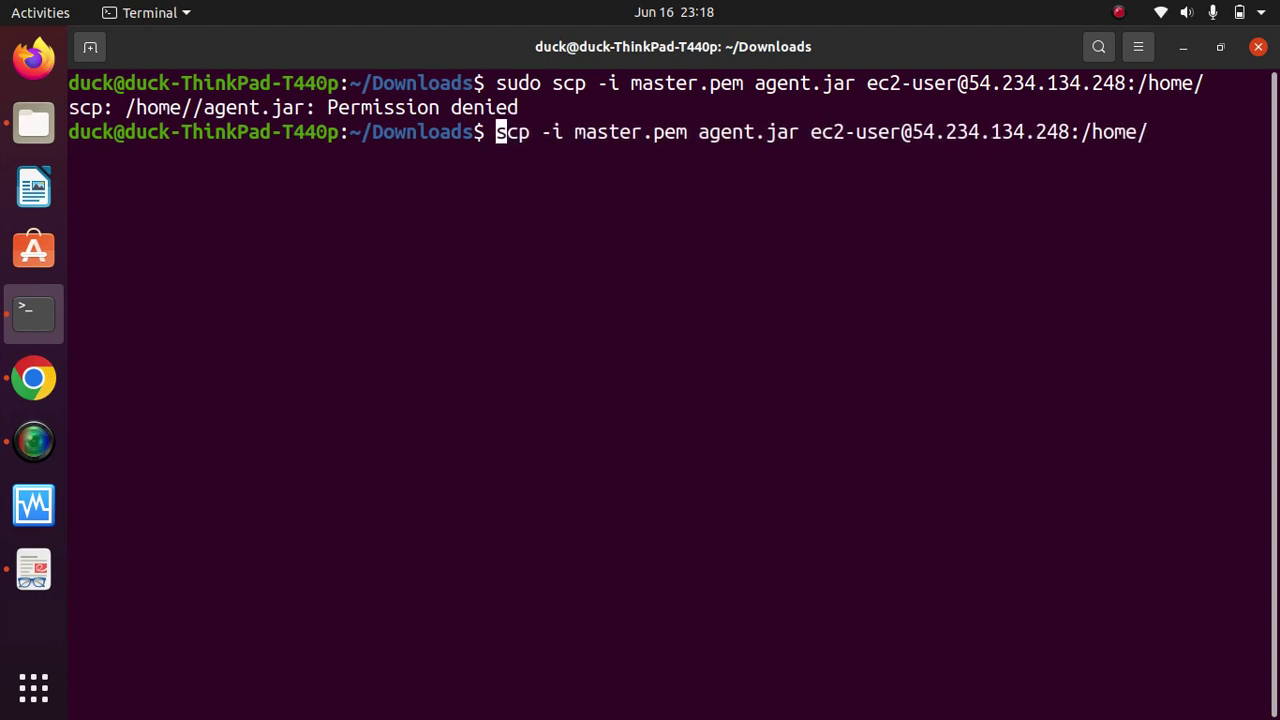
{"action": "key", "text": "Right"}
{"action": "key", "text": "Right"}
{"action": "key", "text": "Right"}
{"action": "key", "text": "Right"}
{"action": "key", "text": "Right"}
{"action": "key", "text": "Right"}
{"action": "key", "text": "Right"}
{"action": "key", "text": "Right"}
{"action": "key", "text": "Right"}
{"action": "key", "text": "Right"}
{"action": "key", "text": "Right"}
{"action": "key", "text": "Right"}
{"action": "key", "text": "Right"}
{"action": "key", "text": "Right"}
{"action": "key", "text": "Right"}
{"action": "key", "text": "Right"}
{"action": "key", "text": "Right"}
{"action": "key", "text": "Right"}
{"action": "key", "text": "Right"}
{"action": "key", "text": "Right"}
{"action": "key", "text": "Right"}
{"action": "key", "text": "Right"}
{"action": "key", "text": "Right"}
{"action": "key", "text": "Right"}
{"action": "key", "text": "Right"}
{"action": "key", "text": "Right"}
{"action": "key", "text": "Right"}
{"action": "key", "text": "Right"}
{"action": "key", "text": "Right"}
{"action": "key", "text": "Right"}
{"action": "key", "text": "Right"}
{"action": "key", "text": "Right"}
{"action": "key", "text": "Right"}
{"action": "key", "text": "Right"}
{"action": "key", "text": "BackSpace"}
{"action": "key", "text": "BackSpace"}
{"action": "key", "text": "BackSpace"}
{"action": "key", "text": "BackSpace"}
{"action": "key", "text": "BackSpace"}
{"action": "key", "text": "BackSpace"}
{"action": "key", "text": "Return"}
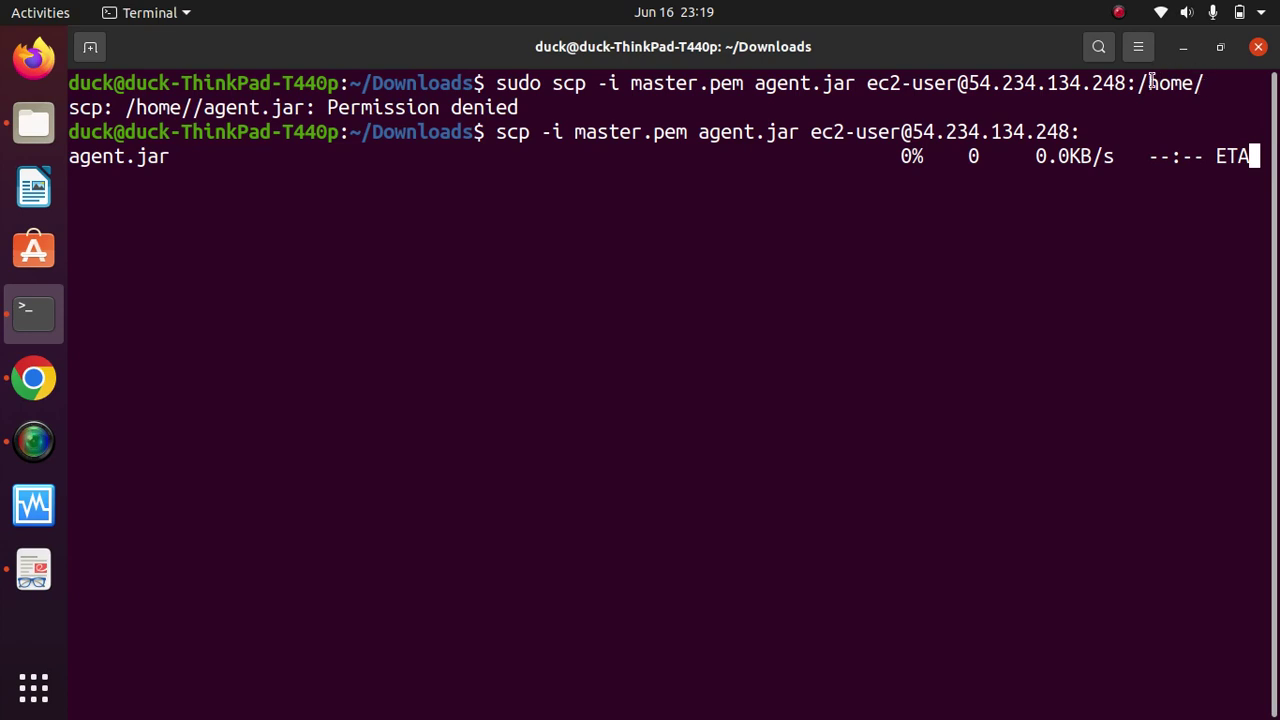
Step: Let the agent.jar upload reach 100% (1488KB) and recall the ssh -i master.pem login command
{"action": "left_click", "coordinate": [1119, 12]}
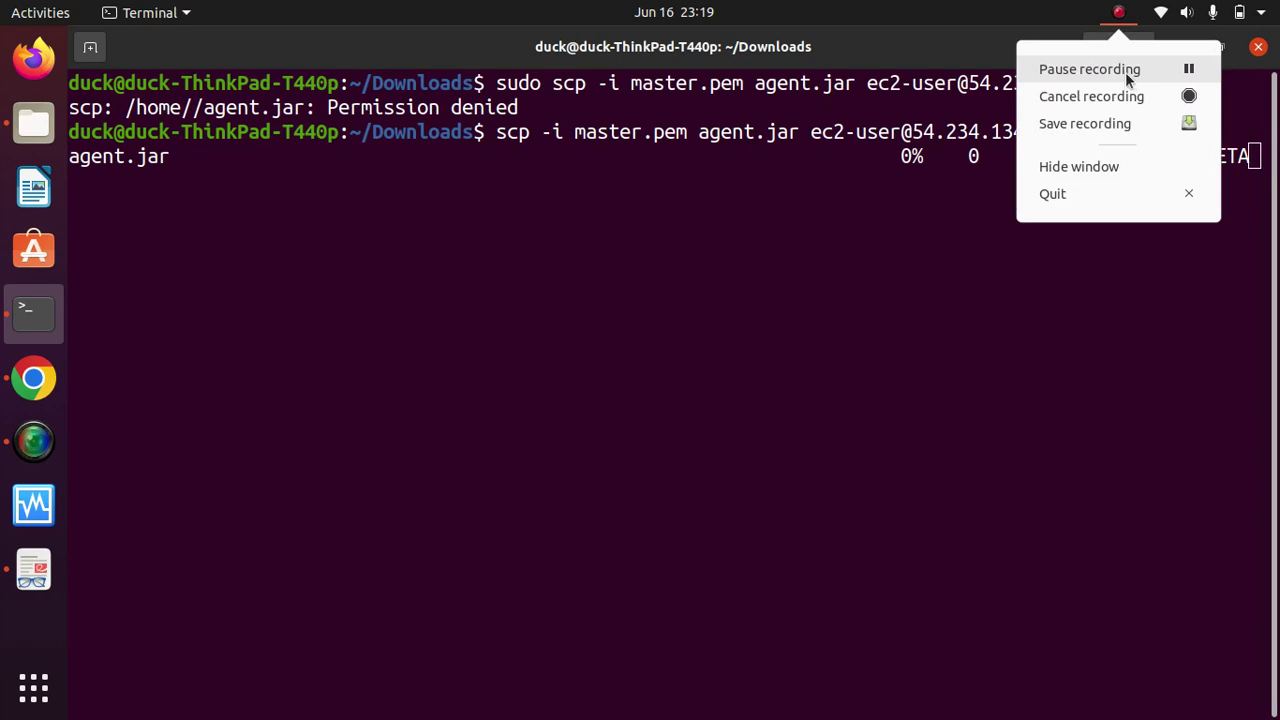
{"action": "key", "text": "Escape"}
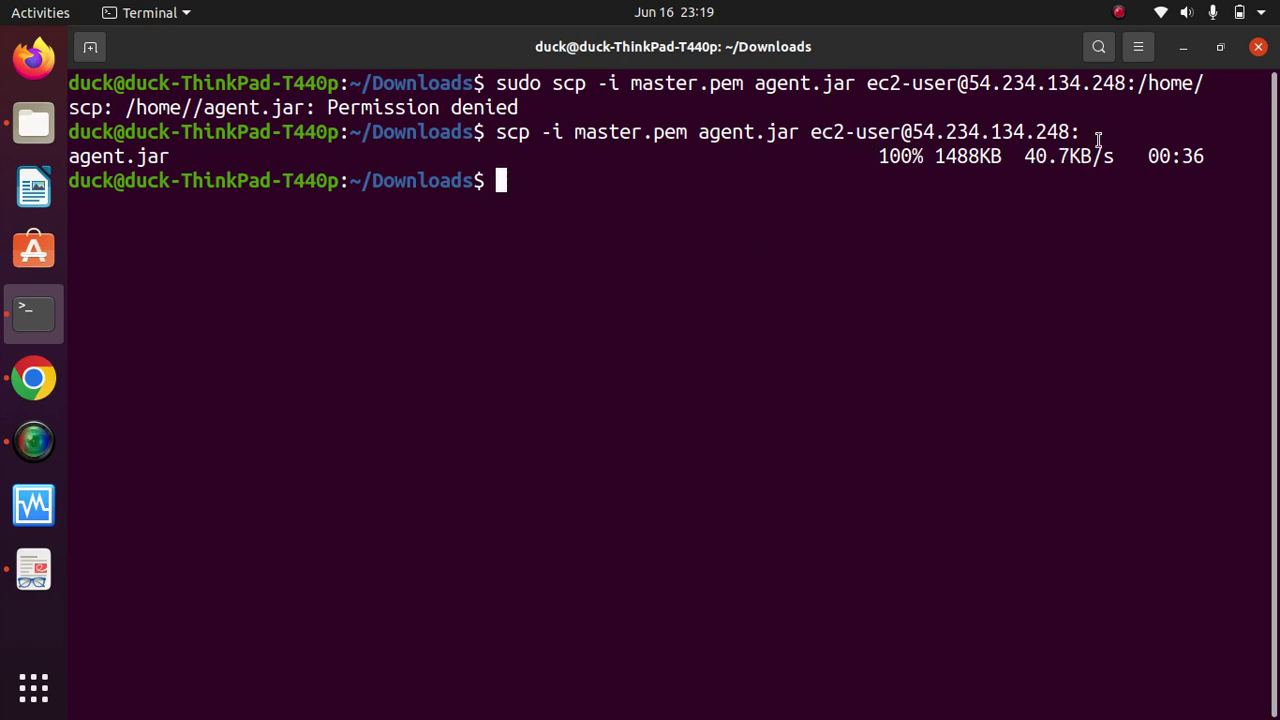
{"action": "type", "text": "c"}
{"action": "key", "text": "BackSpace"}
{"action": "key", "text": "Up"}
{"action": "key", "text": "Up"}
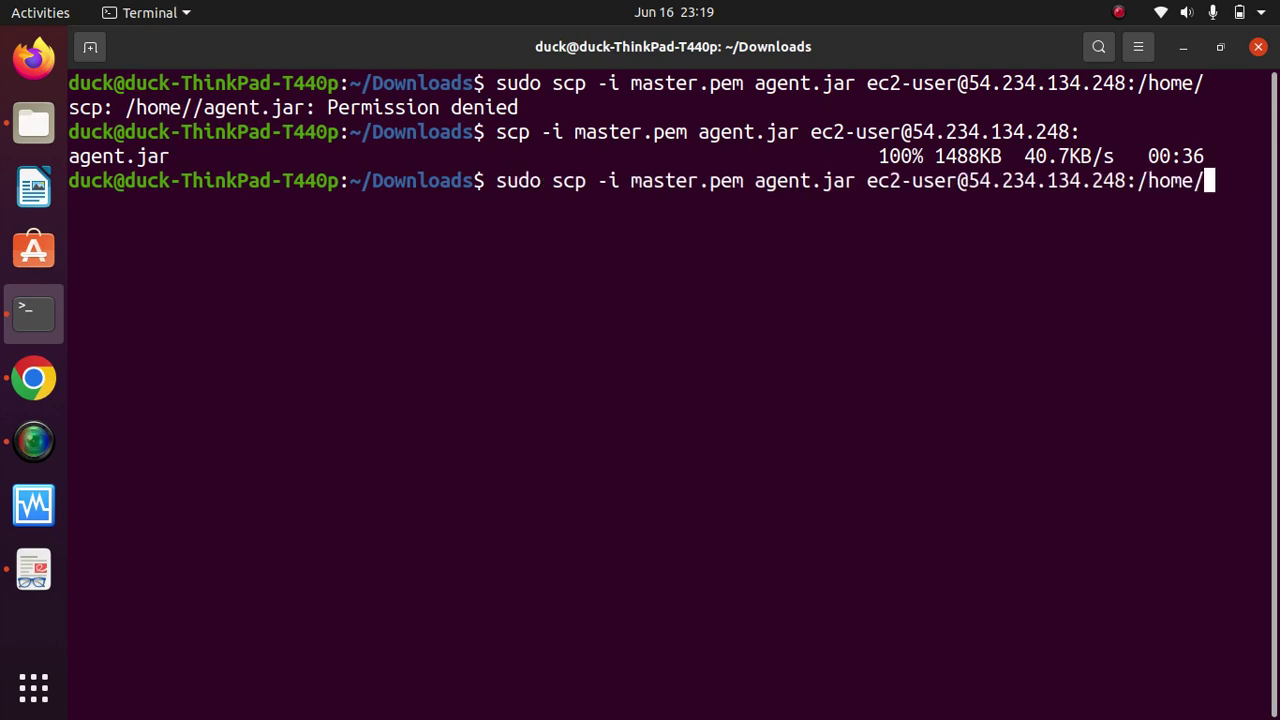
{"action": "key", "text": "Up"}
{"action": "key", "text": "Up"}
{"action": "key", "text": "Up"}
{"action": "key", "text": "Up"}
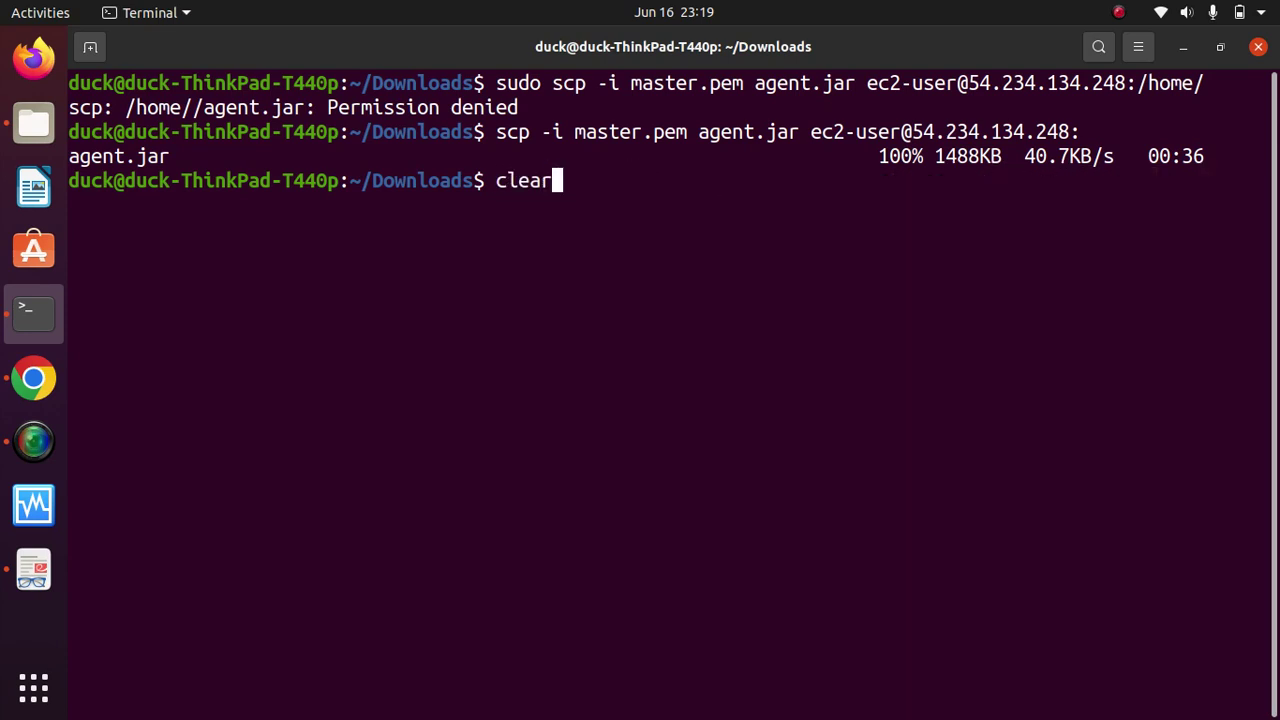
{"action": "key", "text": "Up"}
{"action": "key", "text": "Up"}
{"action": "key", "text": "Up"}
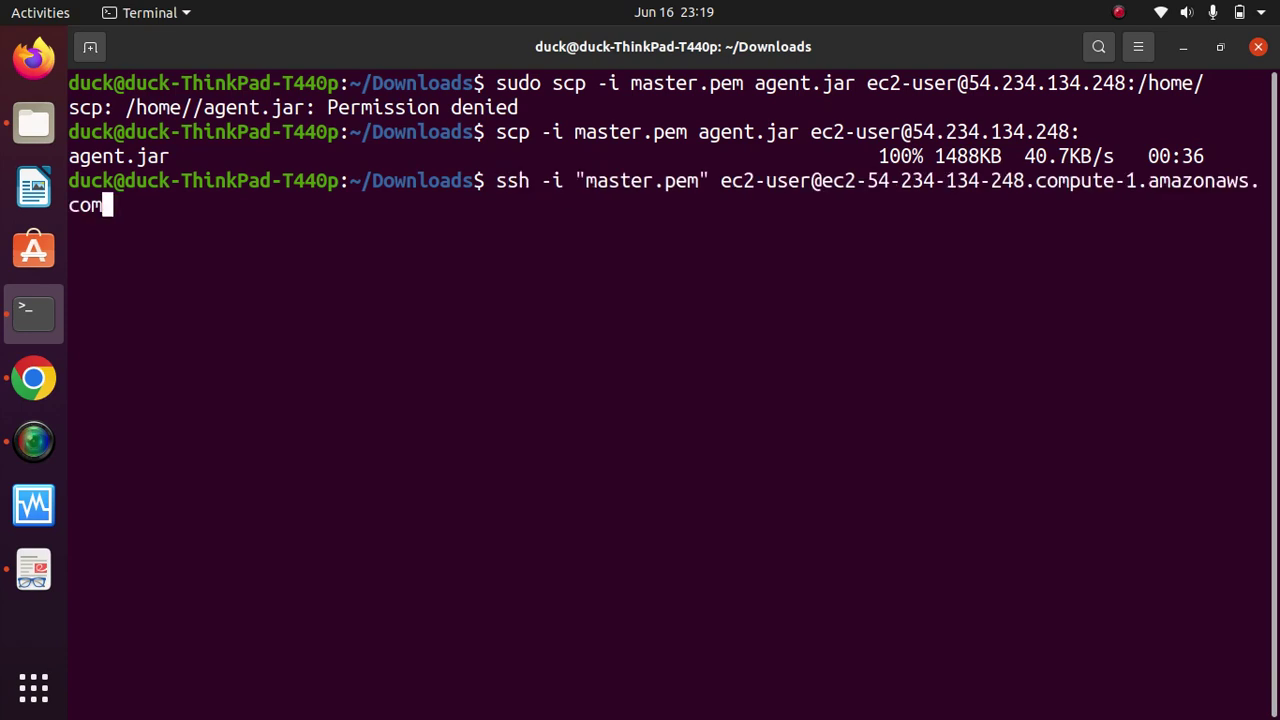
Step: SSH into the EC2 server, confirm agent.jar is in /home/ec2-user, and begin a cp agent.jar command
{"action": "key", "text": "Return"}
{"action": "type", "text": "clear"}
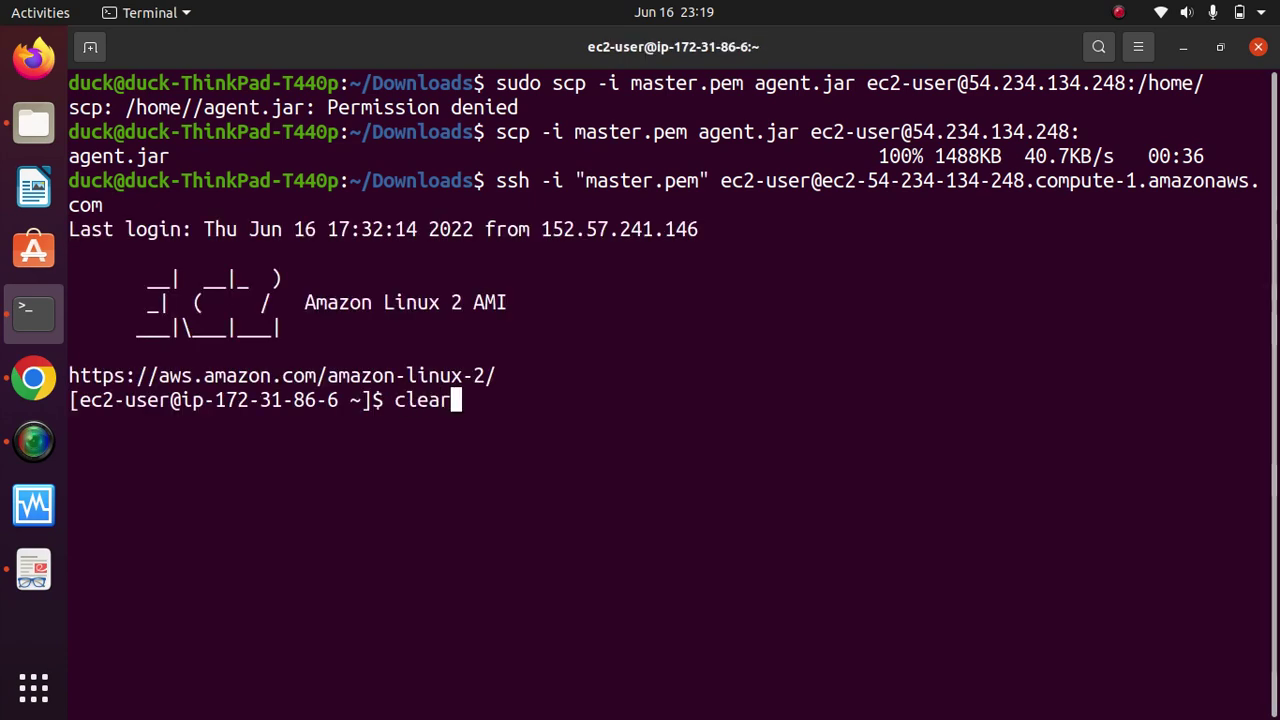
{"action": "key", "text": "Return"}
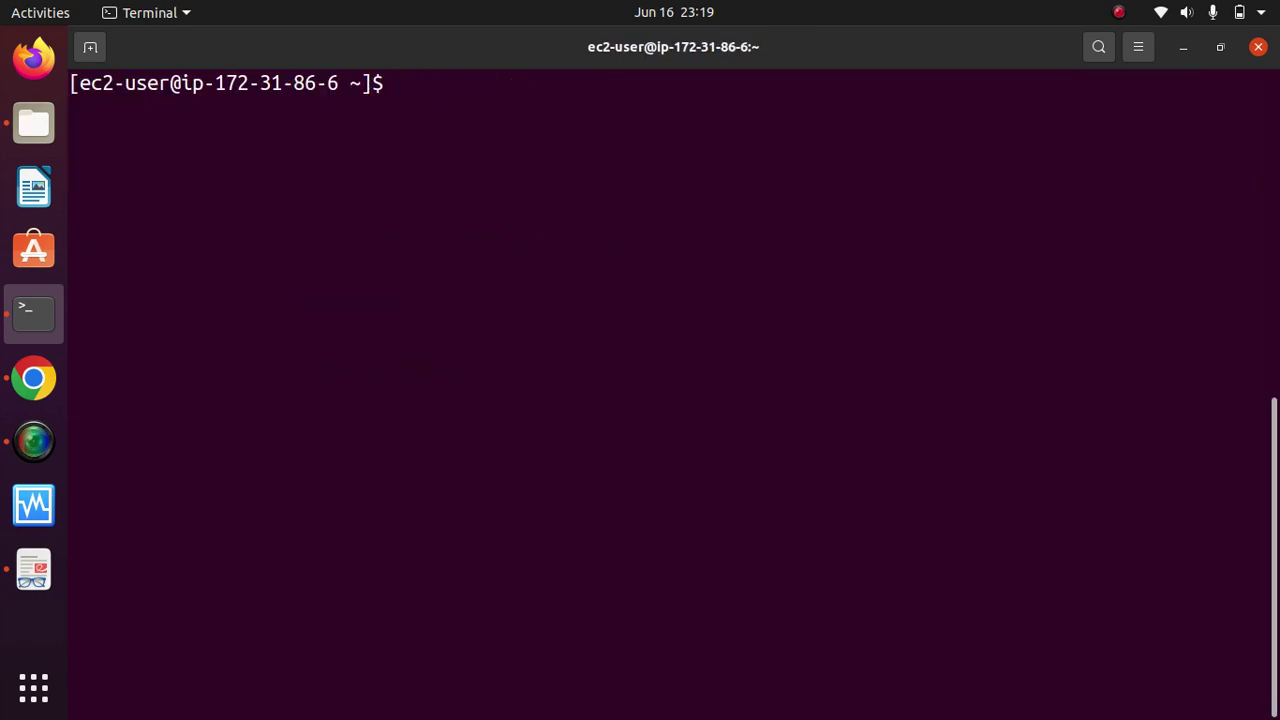
{"action": "type", "text": "ls"}
{"action": "key", "text": "Return"}
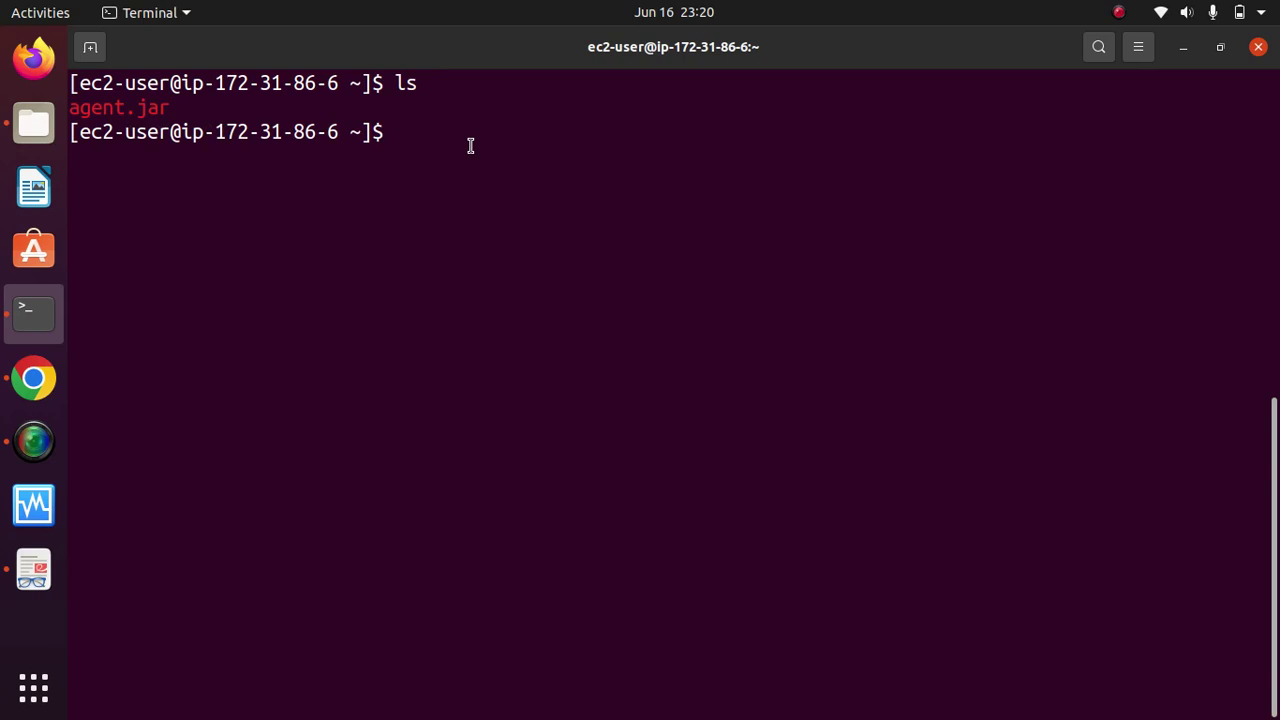
{"action": "type", "text": "pwd"}
{"action": "key", "text": "Return"}
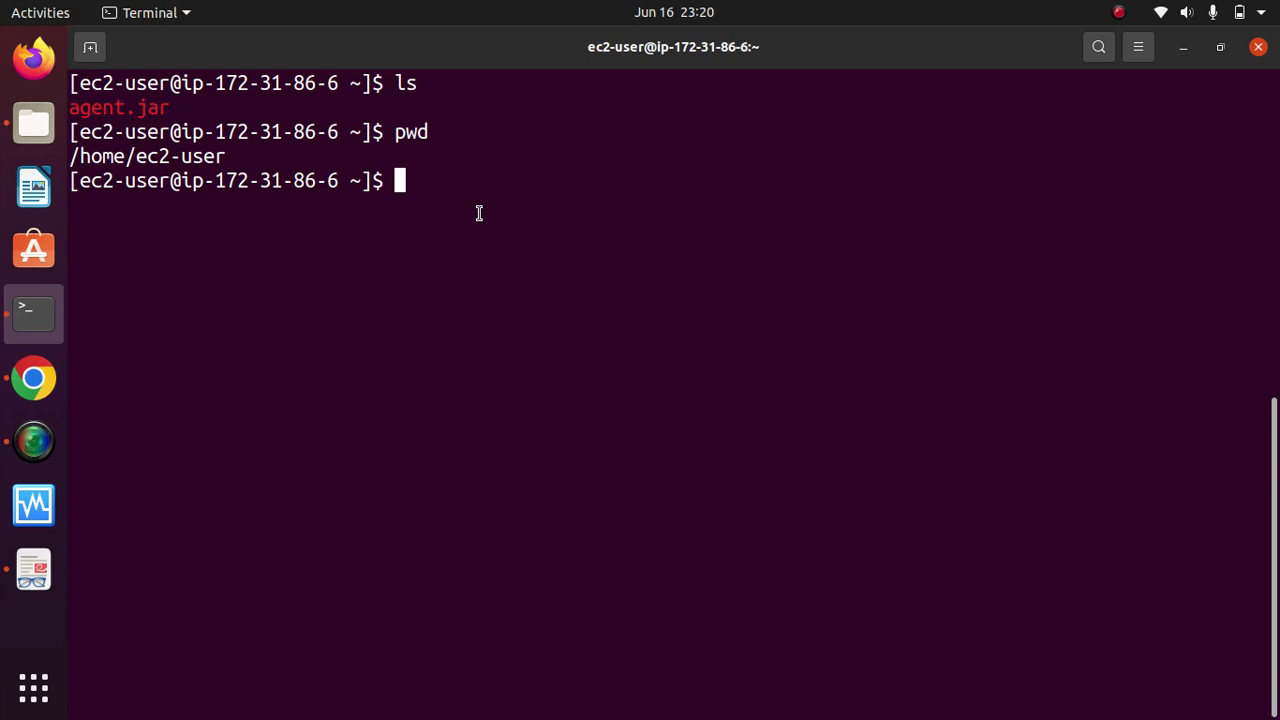
{"action": "type", "text": "cp "}
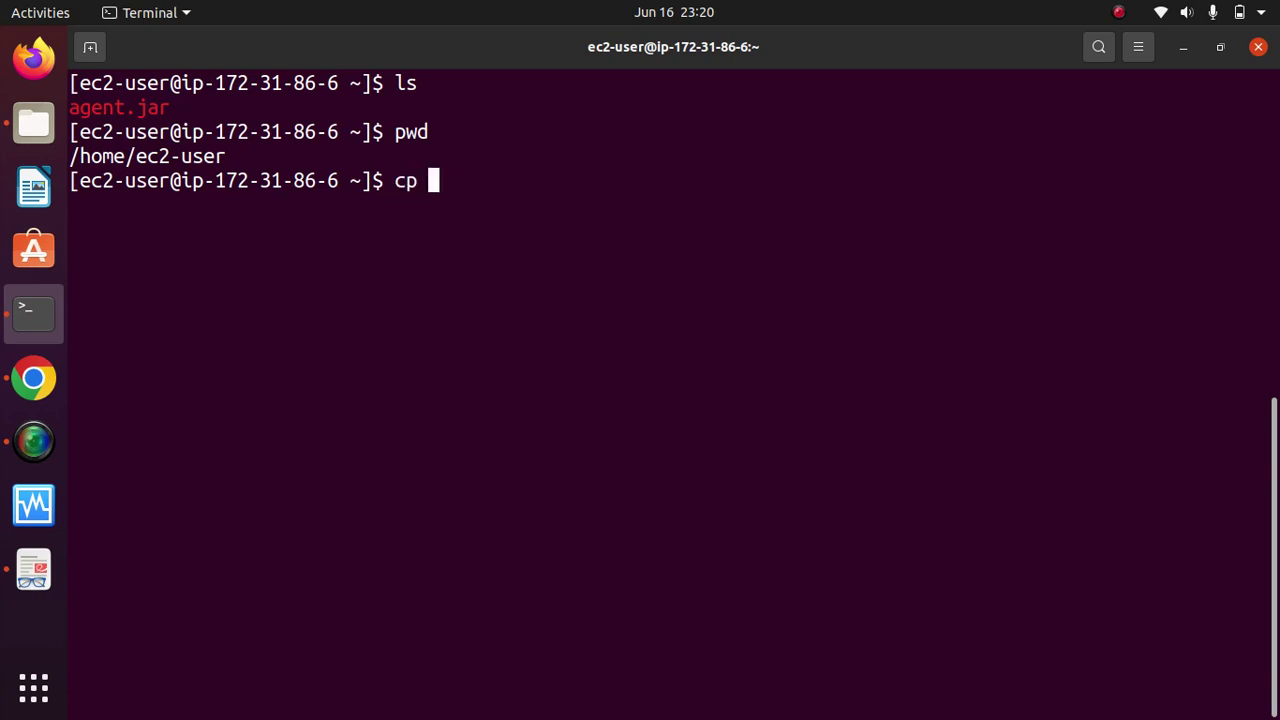
{"action": "type", "text": "age"}
{"action": "key", "text": "Tab"}
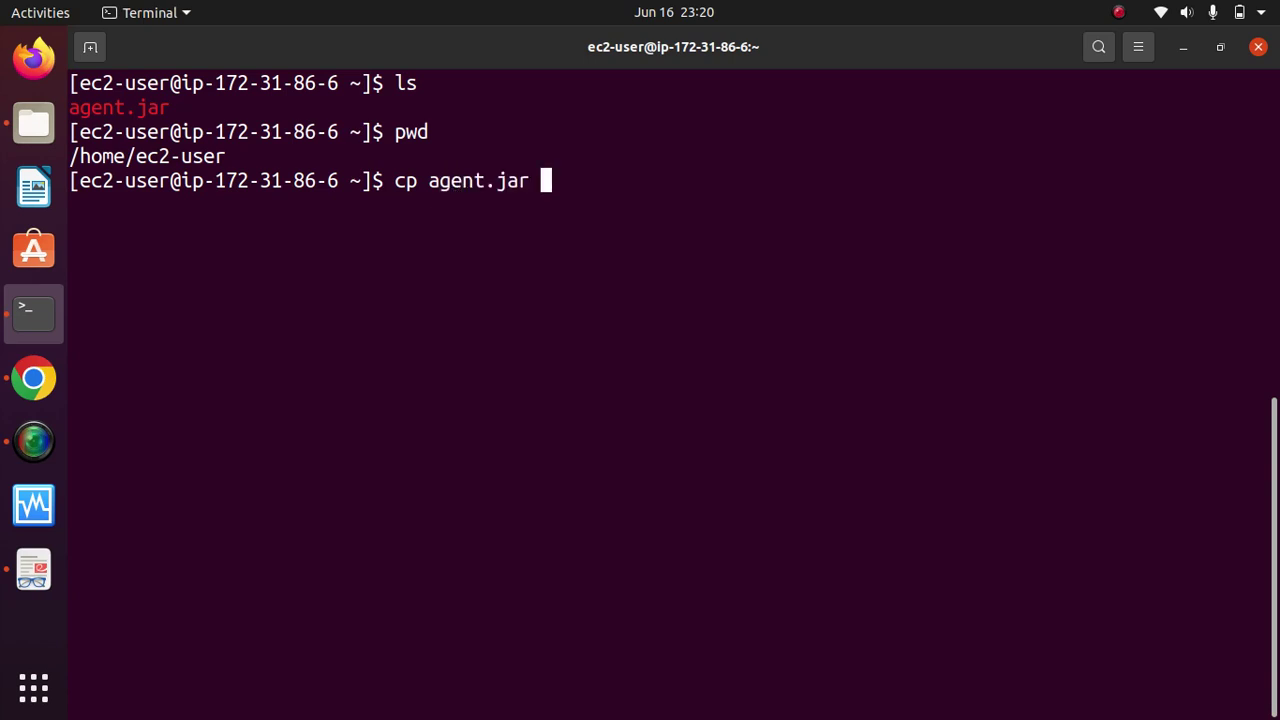
Step: Copy agent.jar into /home/, rerunning the copy with sudo after permission is denied
{"action": "type", "text": "/home/"}
{"action": "key", "text": "Return"}
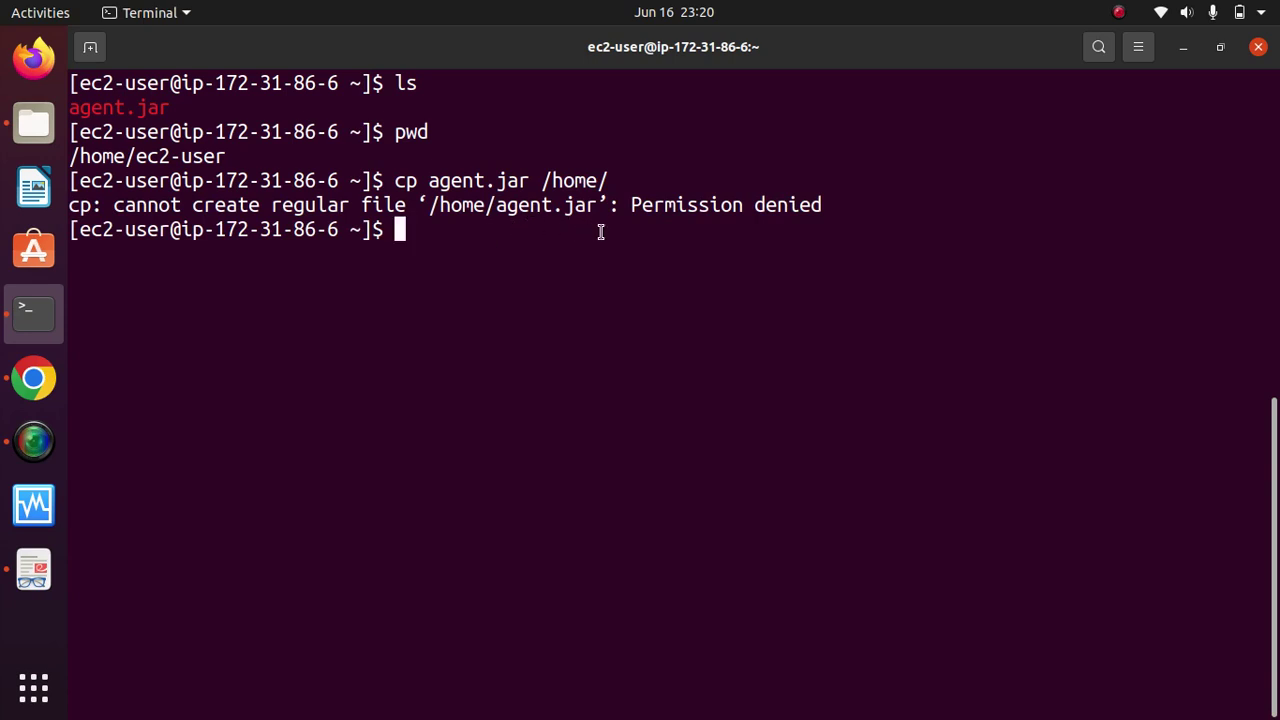
{"action": "key", "text": "Up"}
{"action": "key", "text": "Left"}
{"action": "key", "text": "Left"}
{"action": "key", "text": "Left"}
{"action": "key", "text": "Left"}
{"action": "key", "text": "Left"}
{"action": "key", "text": "Left"}
{"action": "key", "text": "Left"}
{"action": "key", "text": "Left"}
{"action": "key", "text": "Left"}
{"action": "key", "text": "Left"}
{"action": "key", "text": "Left"}
{"action": "key", "text": "Left"}
{"action": "key", "text": "Left"}
{"action": "key", "text": "Left"}
{"action": "key", "text": "Left"}
{"action": "key", "text": "Left"}
{"action": "key", "text": "Left"}
{"action": "key", "text": "Left"}
{"action": "key", "text": "Left"}
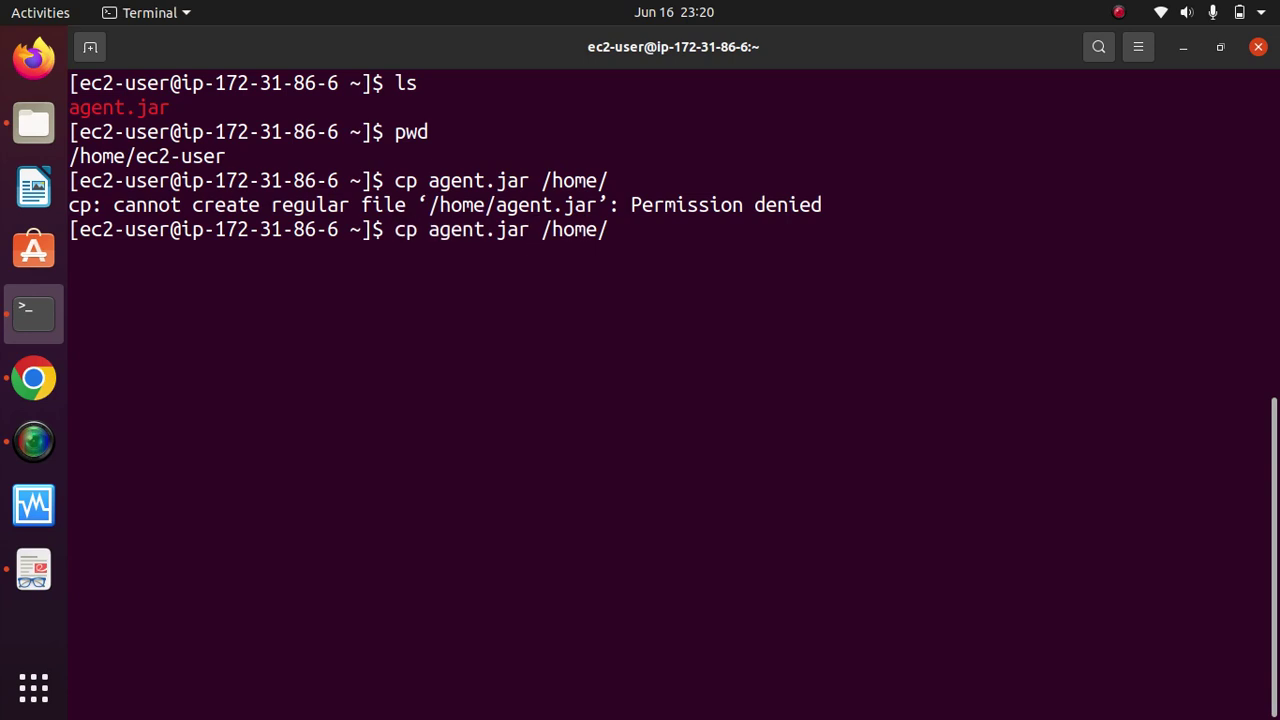
{"action": "type", "text": "sudo"}
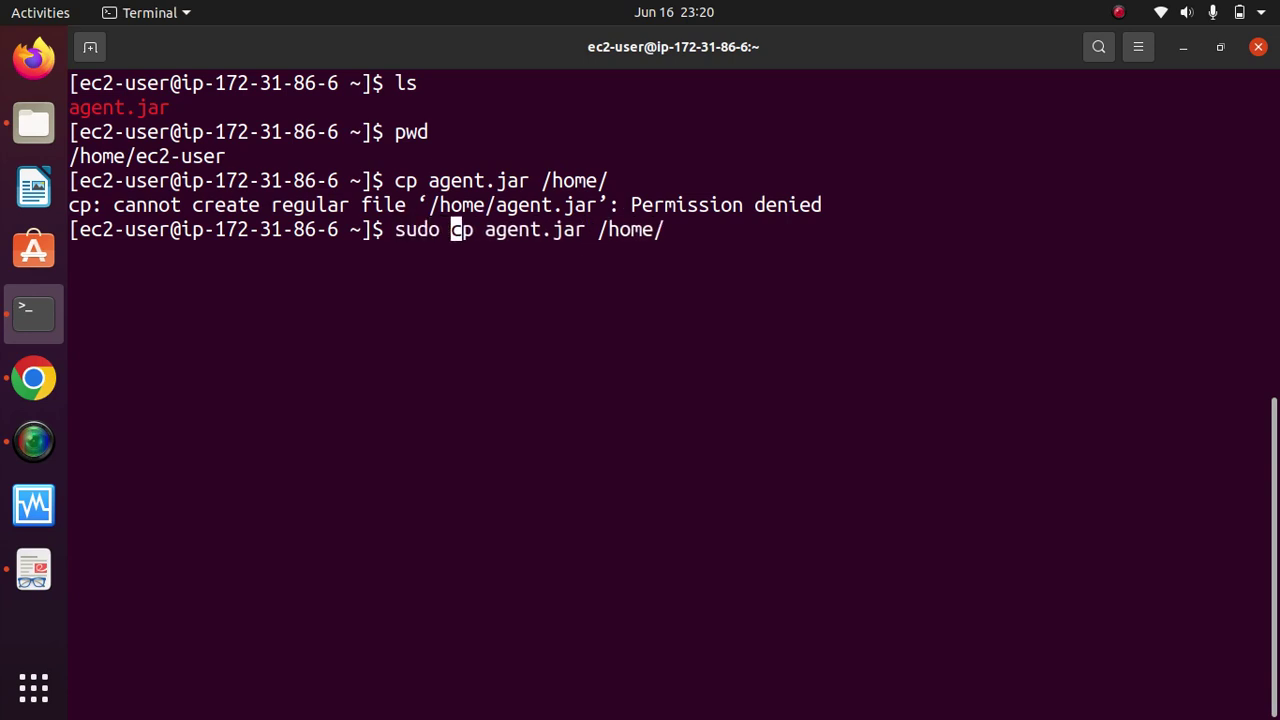
{"action": "key", "text": "Return"}
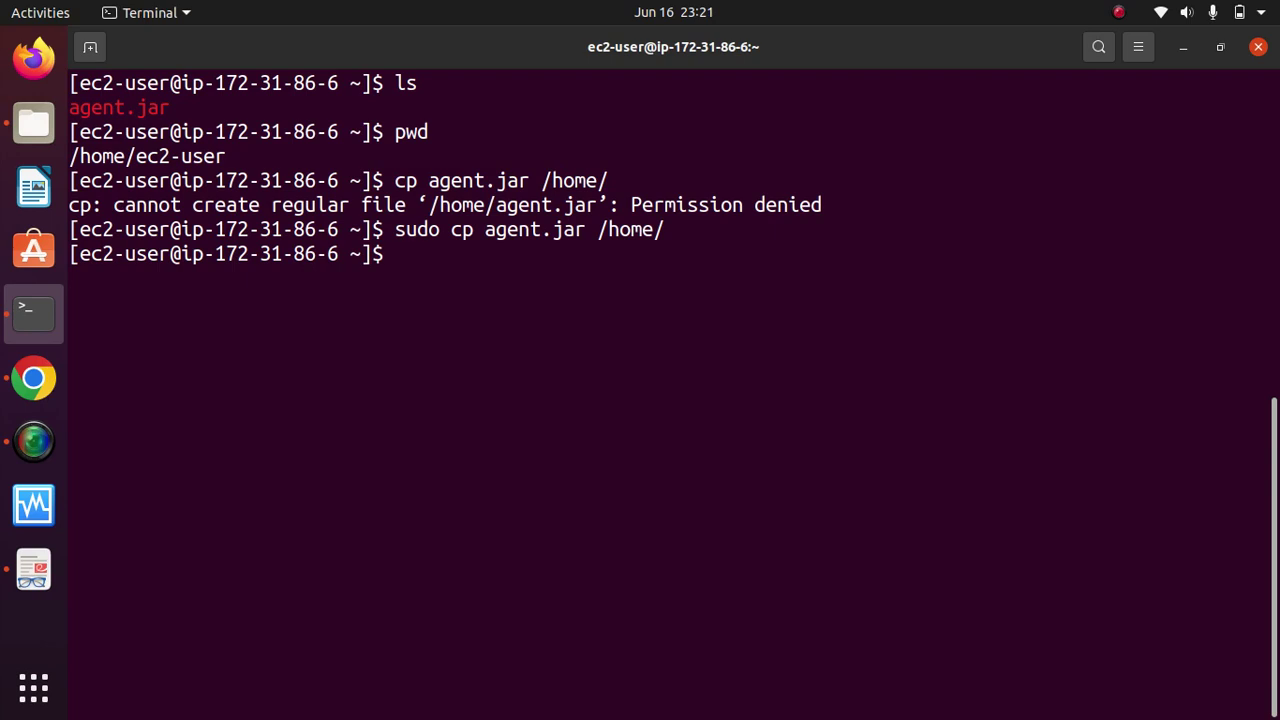
Step: Change into /home, list its files, and clear the screen
{"action": "type", "text": "cd ho"}
{"action": "key", "text": "BackSpace"}
{"action": "key", "text": "BackSpace"}
{"action": "type", "text": "/home/"}
{"action": "key", "text": "Return"}
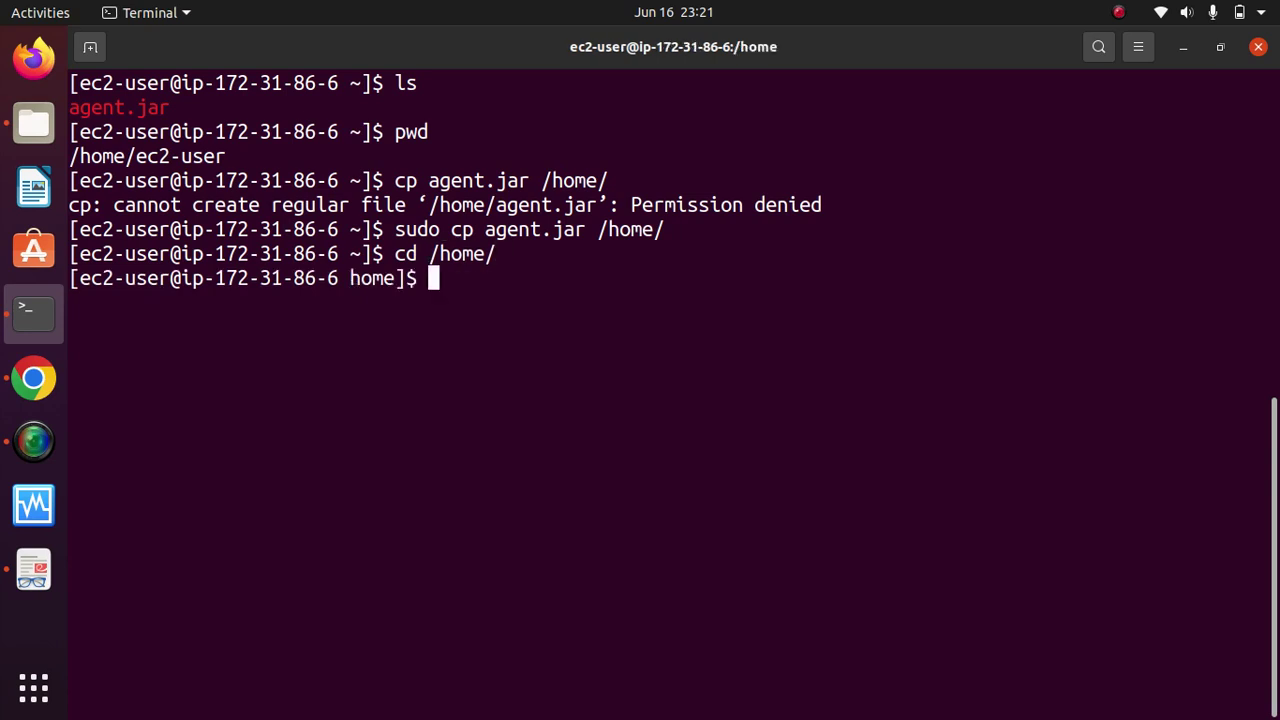
{"action": "type", "text": "ls"}
{"action": "key", "text": "Return"}
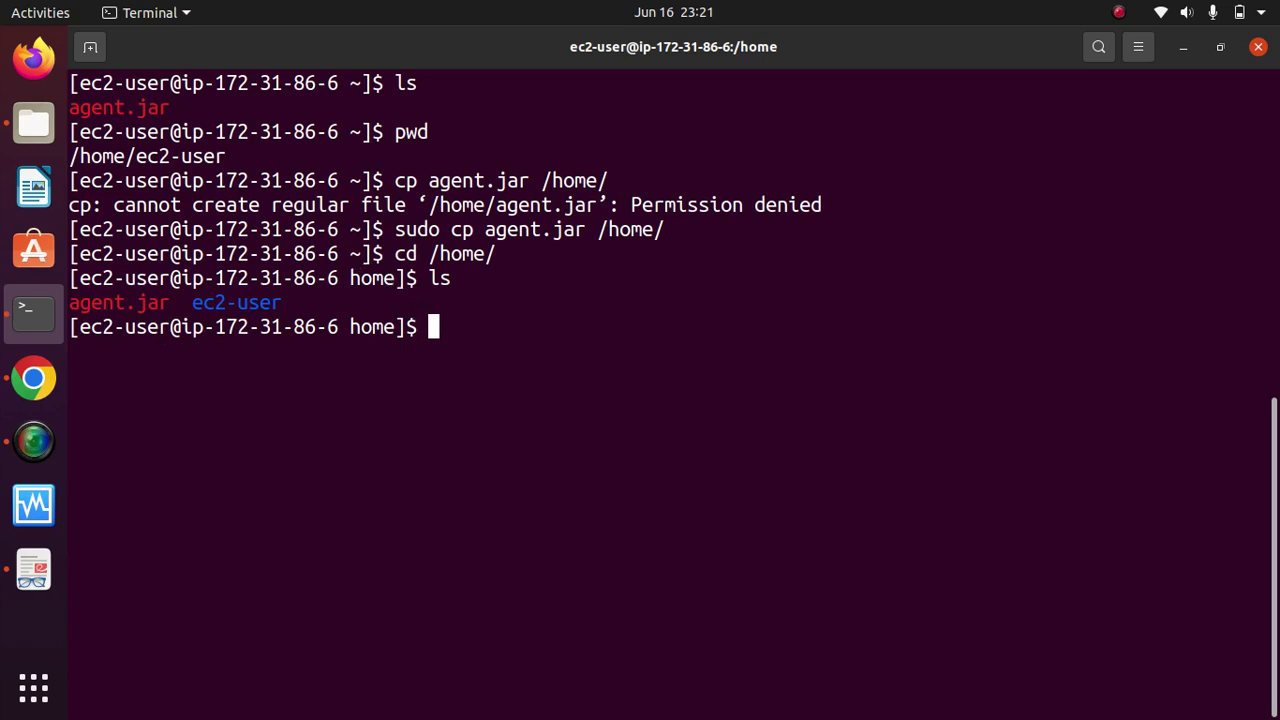
{"action": "type", "text": "clera"}
{"action": "key", "text": "Return"}
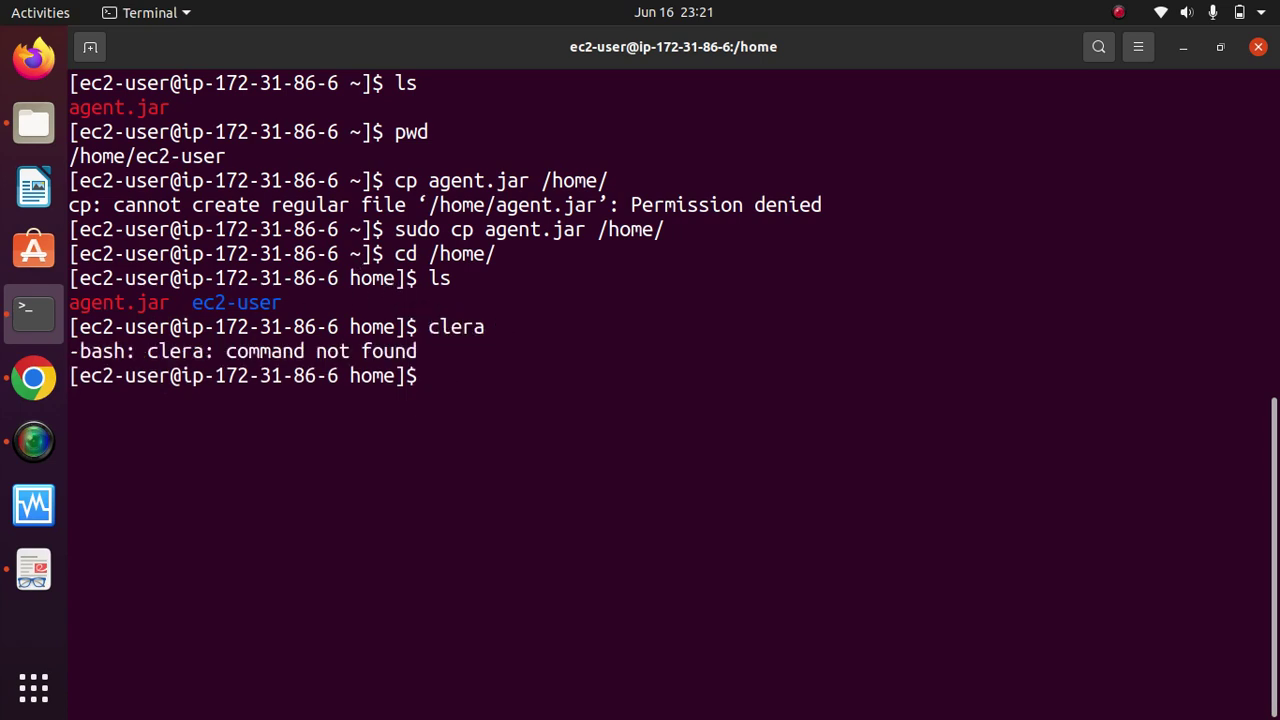
{"action": "type", "text": "clear"}
{"action": "key", "text": "Return"}
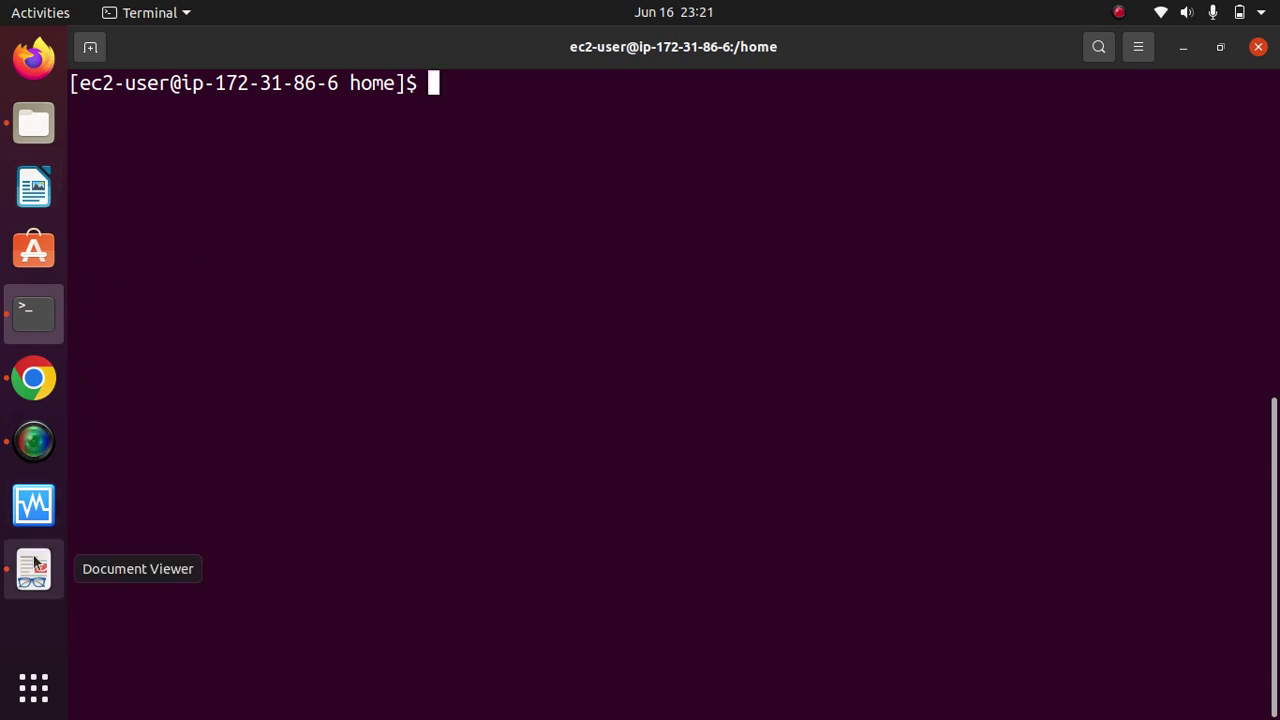
Step: Review the Configure slave slides in Document Viewer, minimize them, and bring Chrome forward
{"action": "left_click", "coordinate": [34, 564]}
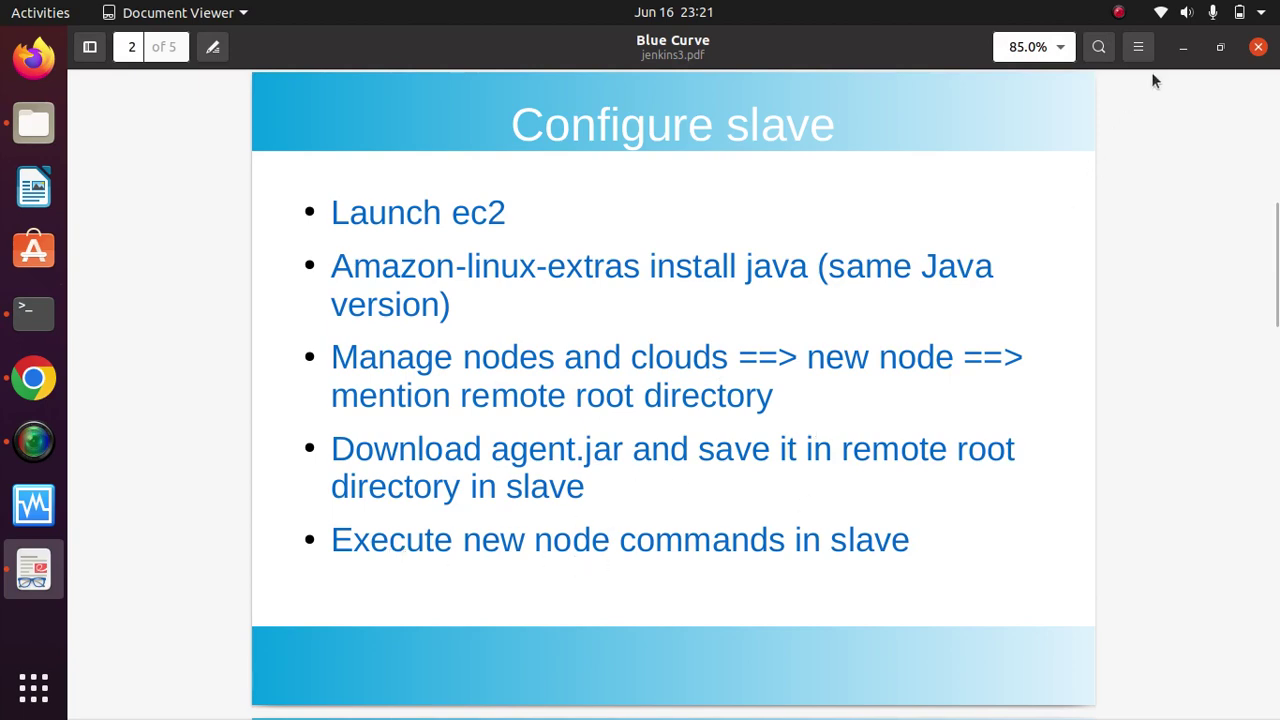
{"action": "left_click", "coordinate": [1183, 47]}
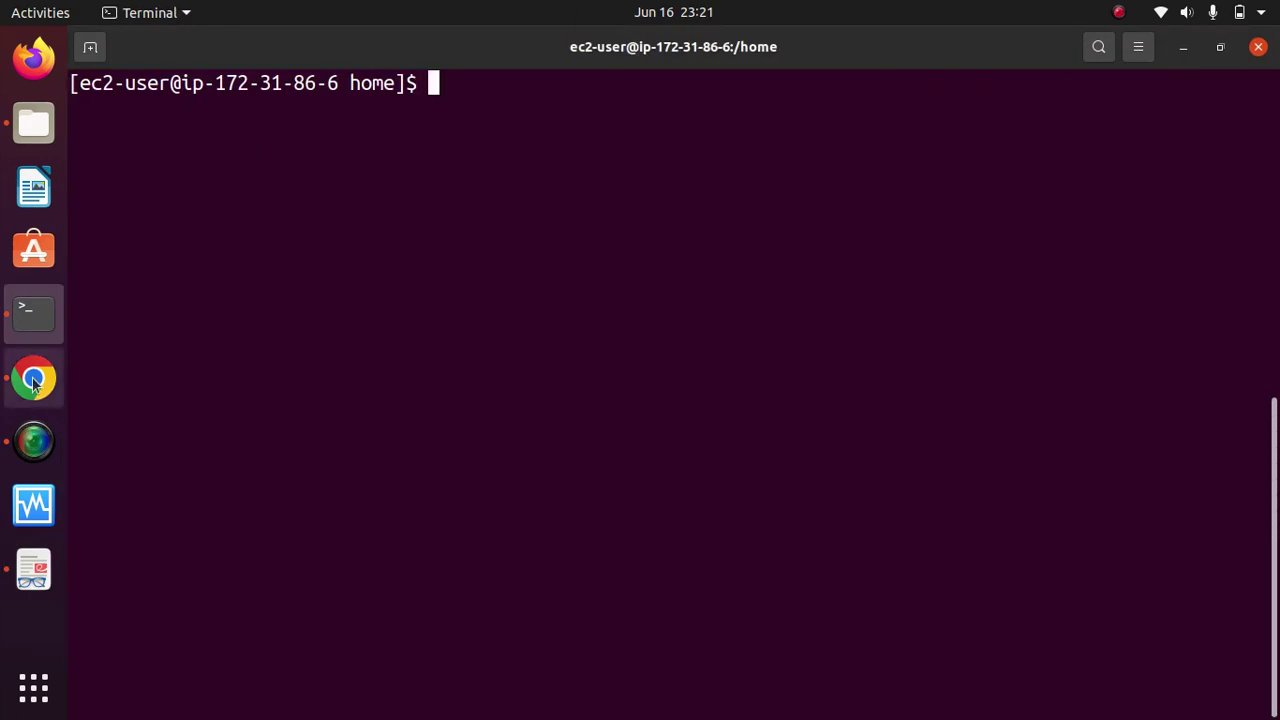
{"action": "left_click", "coordinate": [33, 381]}
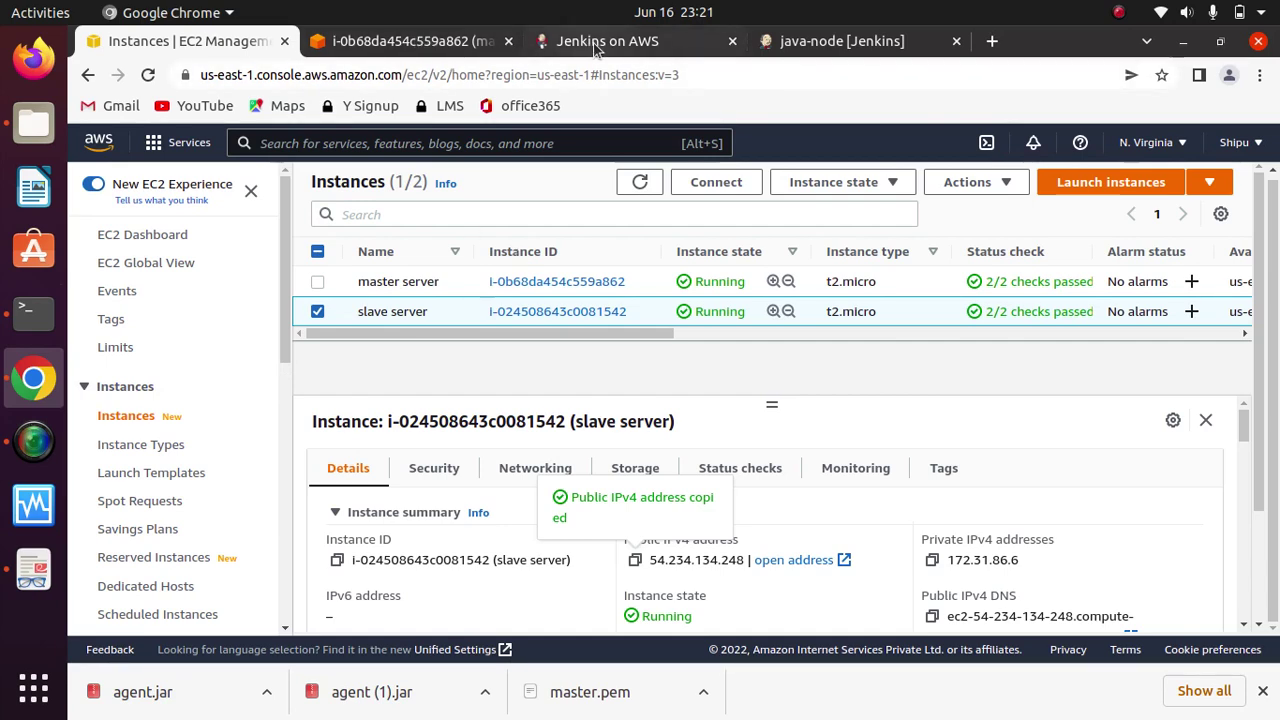
Step: Copy the first java -jar agent launch command from the java-node page into the clipboard for Terminal
{"action": "left_click", "coordinate": [805, 41]}
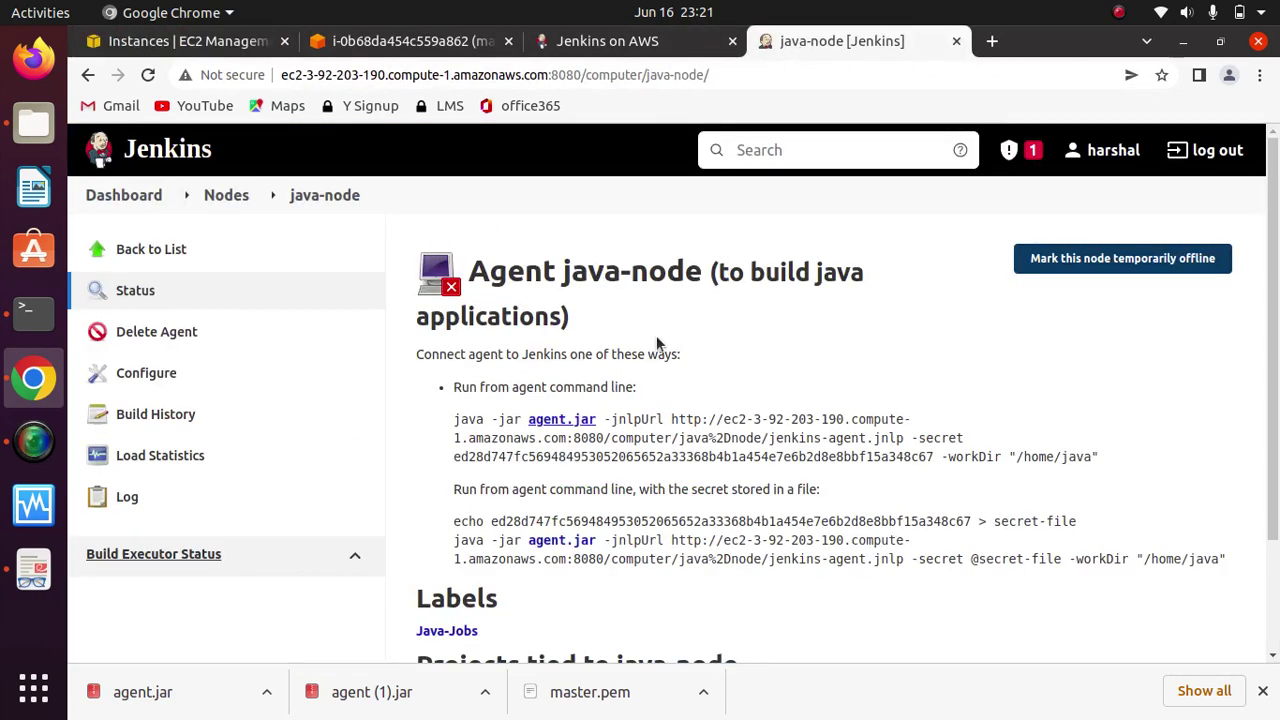
{"action": "left_click_drag", "start_coordinate": [1103, 456], "coordinate": [450, 420]}
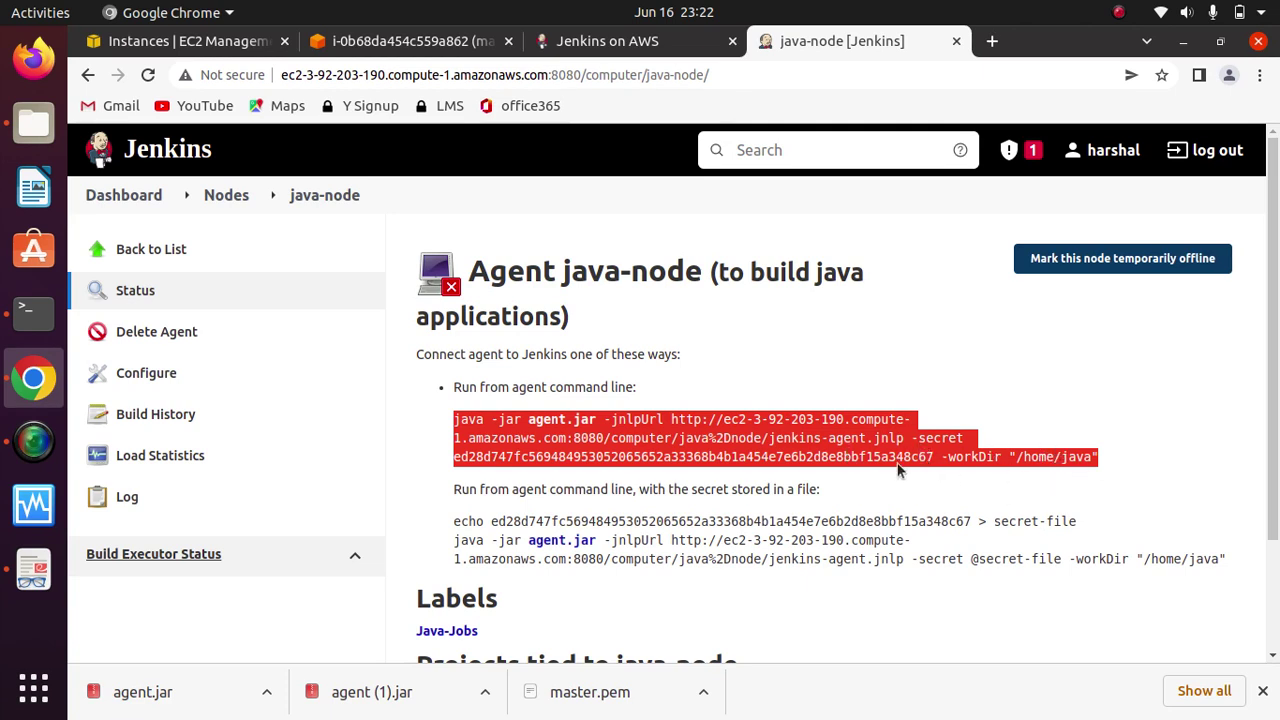
{"action": "right_click", "coordinate": [805, 448]}
{"action": "left_click", "coordinate": [788, 461]}
{"action": "left_click", "coordinate": [33, 313]}
{"action": "right_click", "coordinate": [606, 244]}
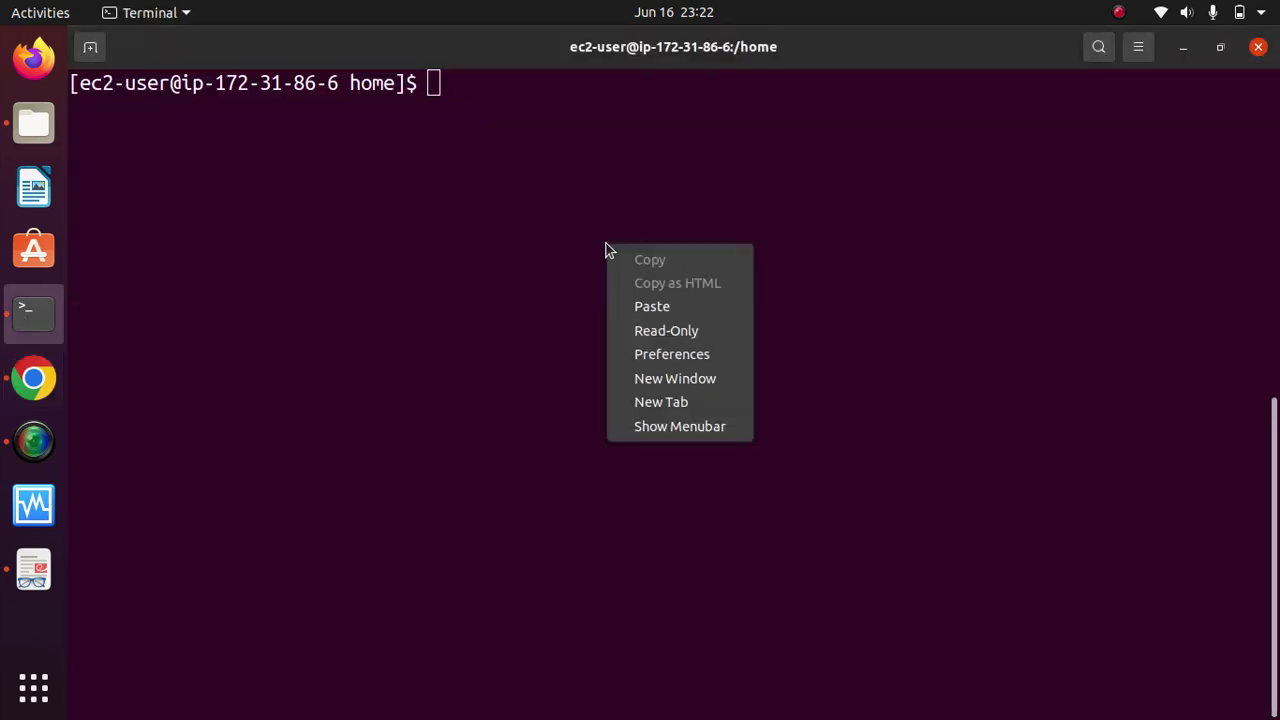
Step: Try the pasted agent command, then become root with sudo -i after access is denied
{"action": "left_click", "coordinate": [672, 308]}
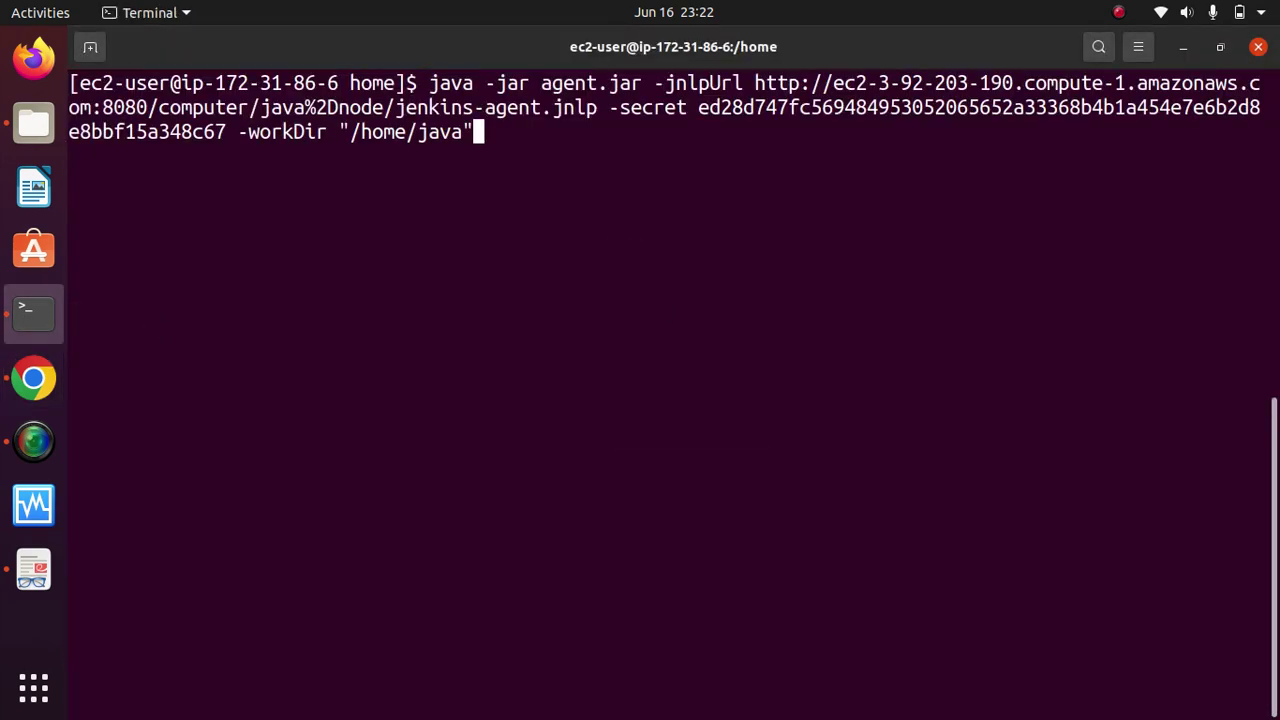
{"action": "key", "text": "Return"}
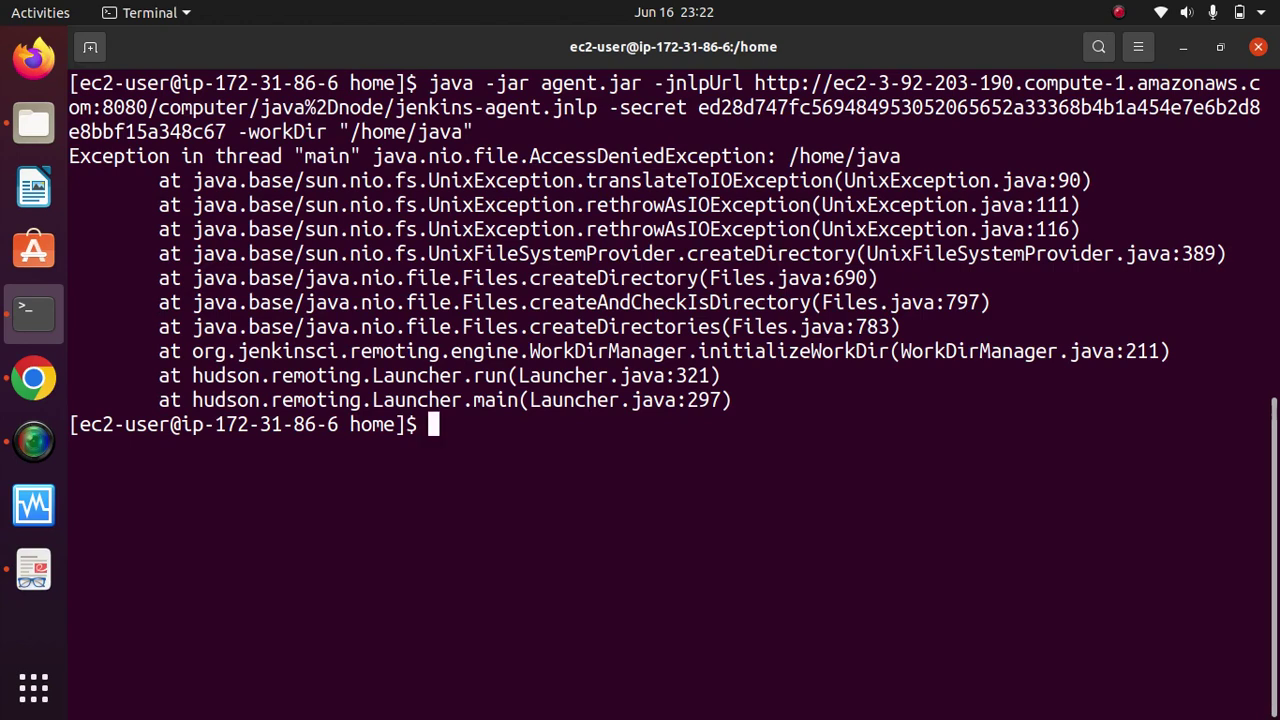
{"action": "type", "text": "sudo -i"}
{"action": "key", "text": "Return"}
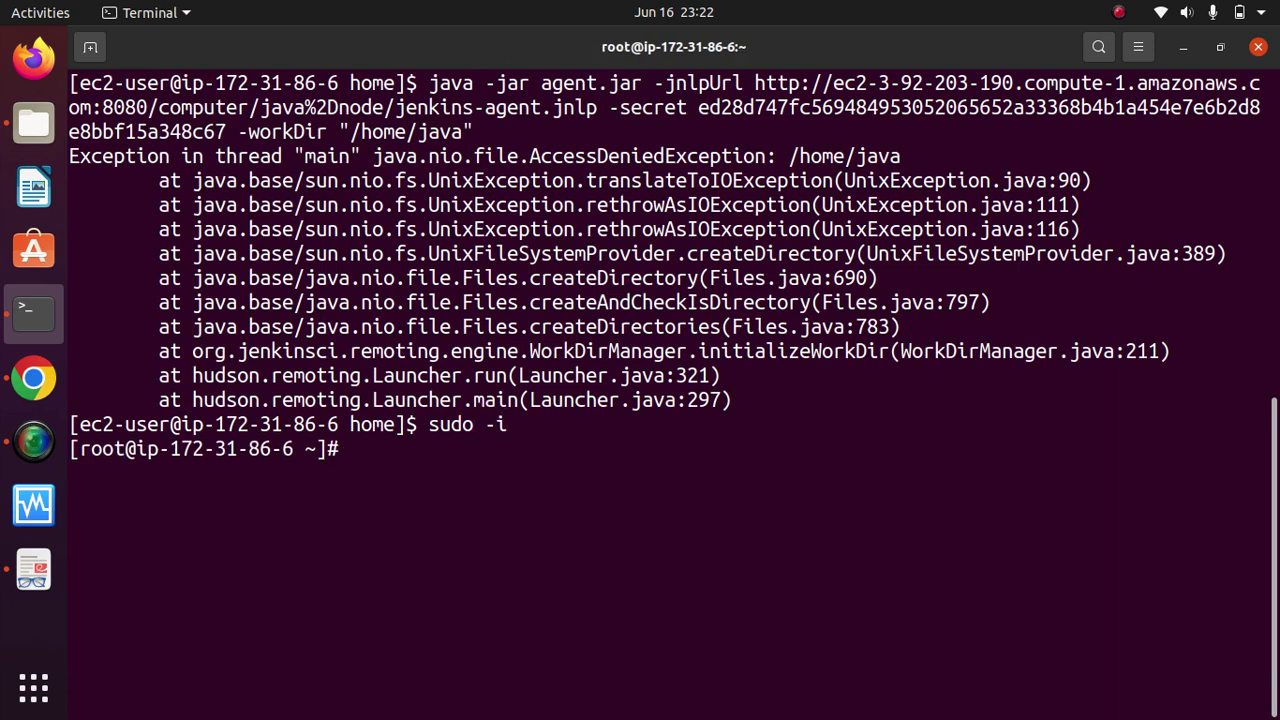
{"action": "type", "text": "clear"}
{"action": "key", "text": "Return"}
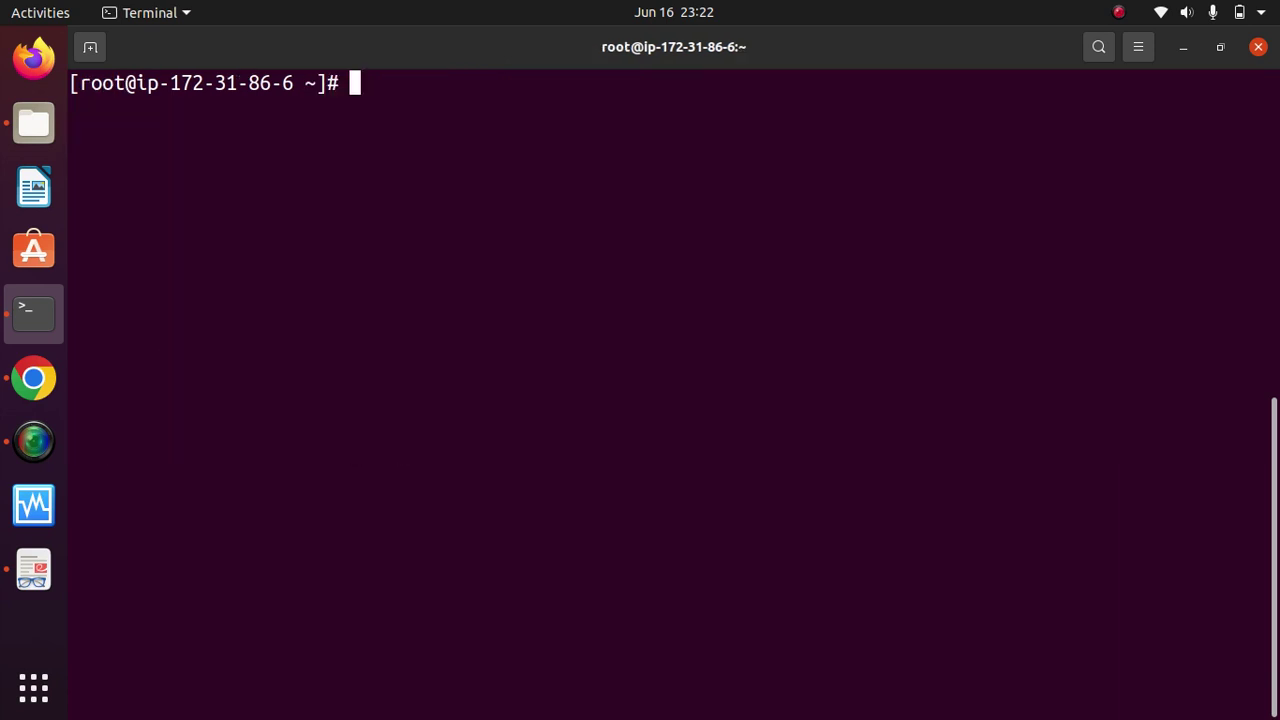
Step: From /home as root, run the agent launch command and confirm it reports Connected
{"action": "type", "text": "cd ho"}
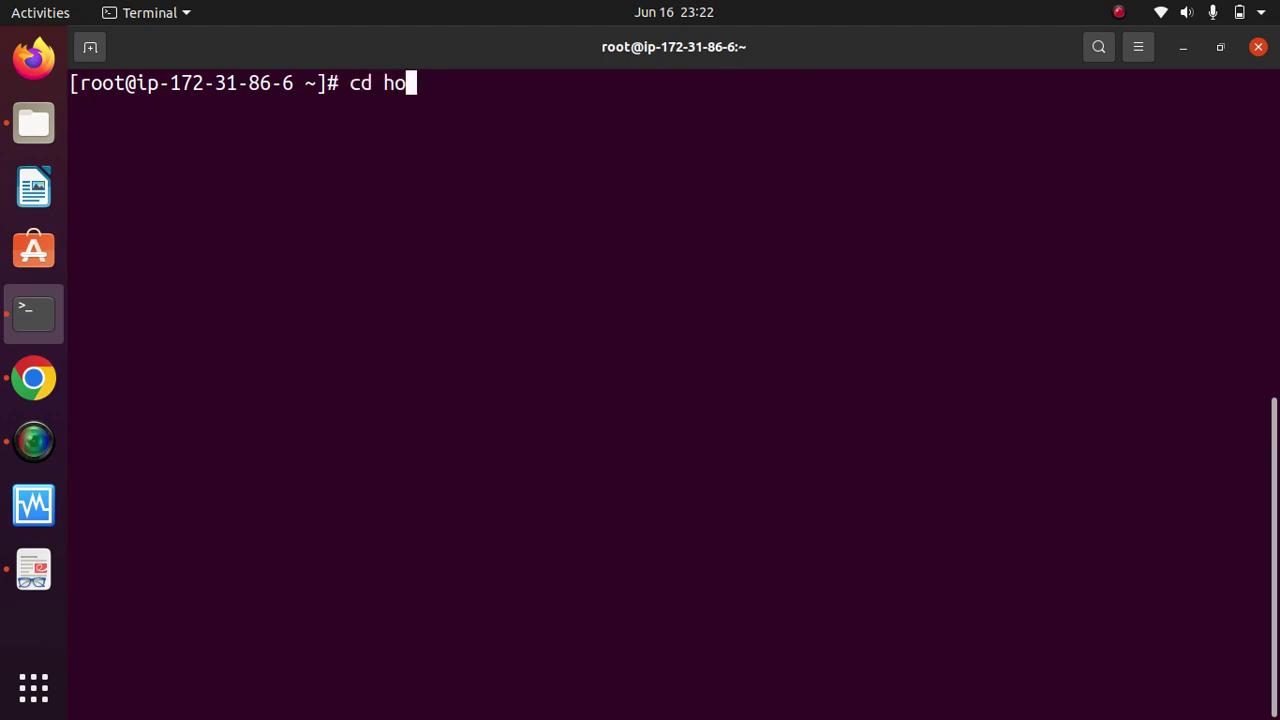
{"action": "type", "text": "m"}
{"action": "key", "text": "BackSpace"}
{"action": "key", "text": "BackSpace"}
{"action": "key", "text": "BackSpace"}
{"action": "key", "text": "BackSpace"}
{"action": "type", "text": "/home/"}
{"action": "key", "text": "Return"}
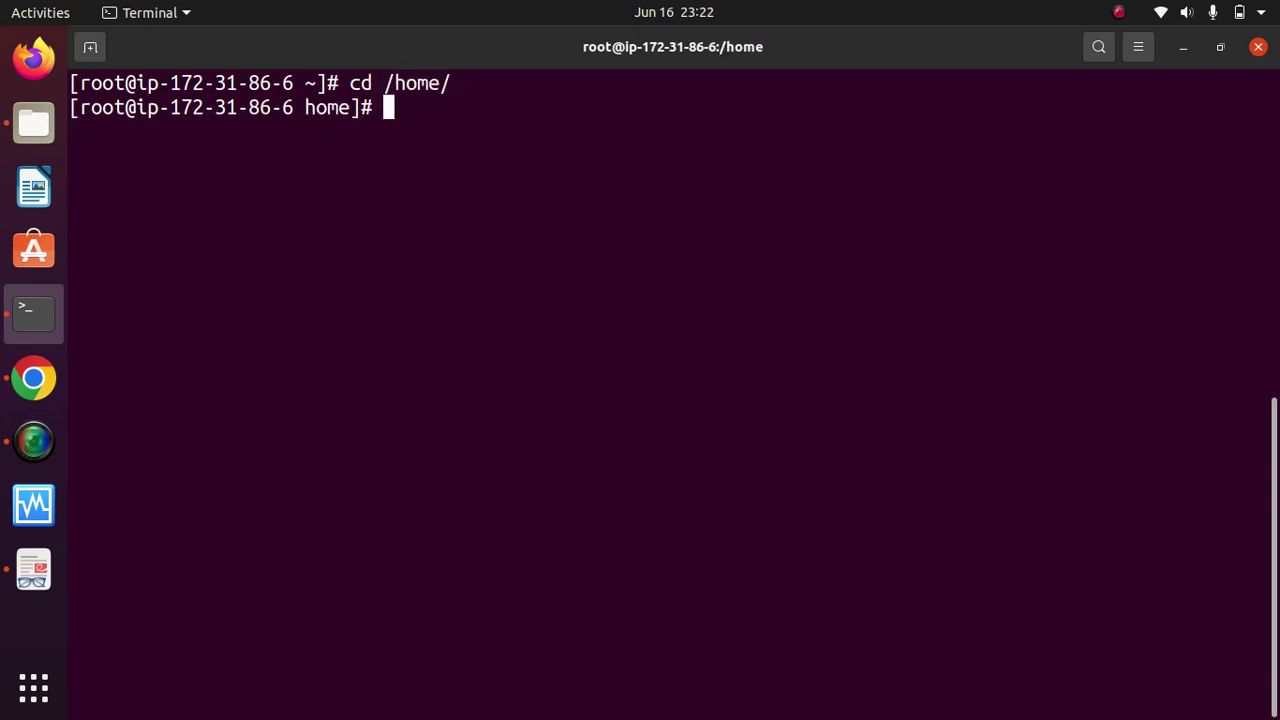
{"action": "type", "text": "ls"}
{"action": "key", "text": "Return"}
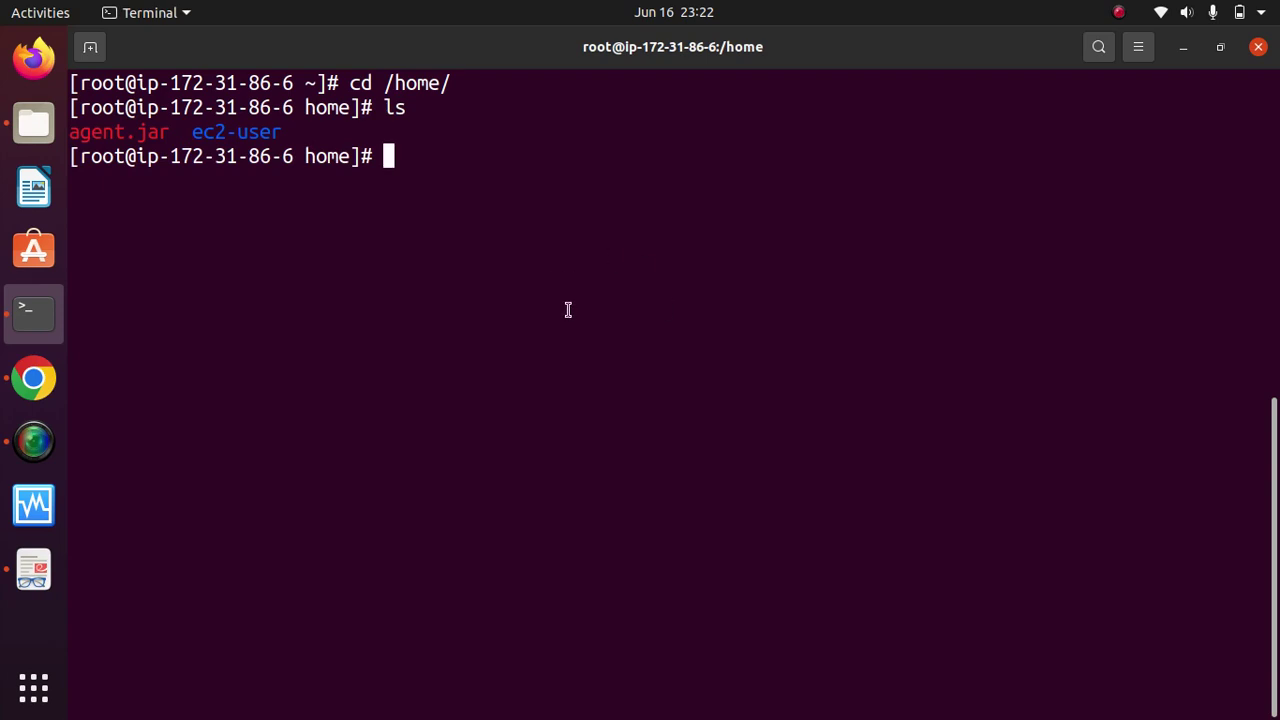
{"action": "right_click", "coordinate": [562, 266]}
{"action": "left_click", "coordinate": [630, 324]}
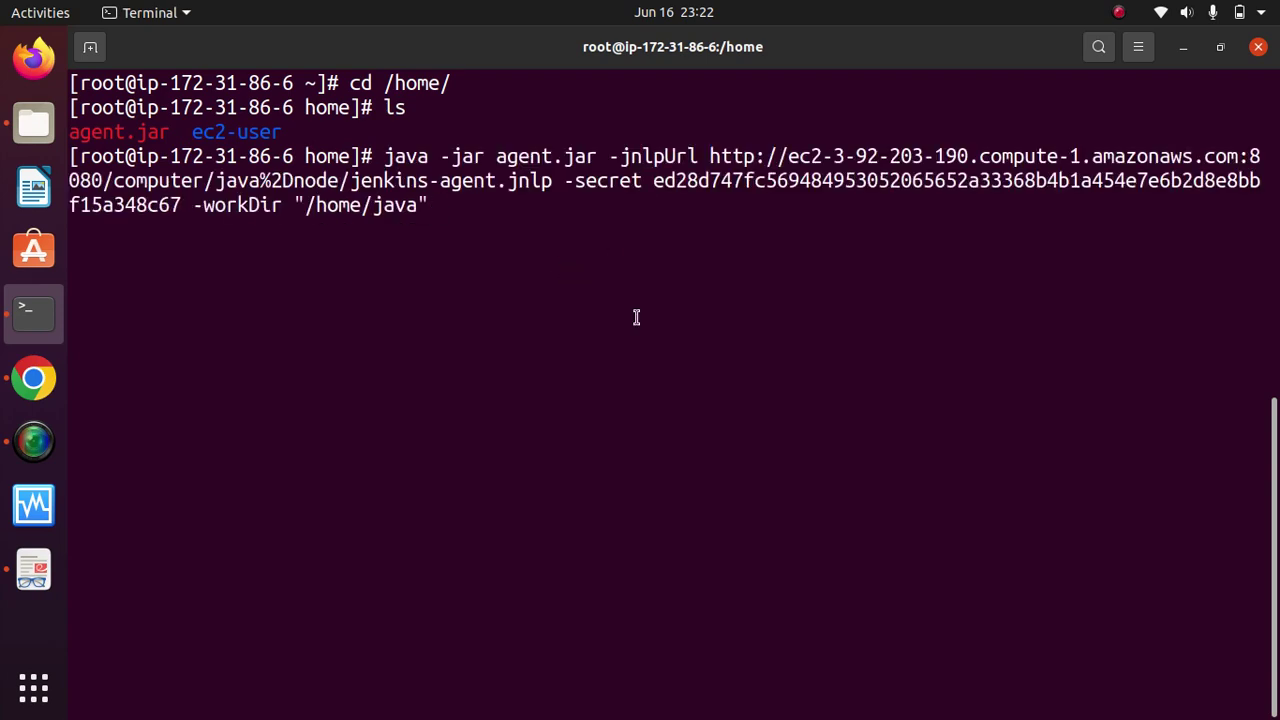
{"action": "key", "text": "Return"}
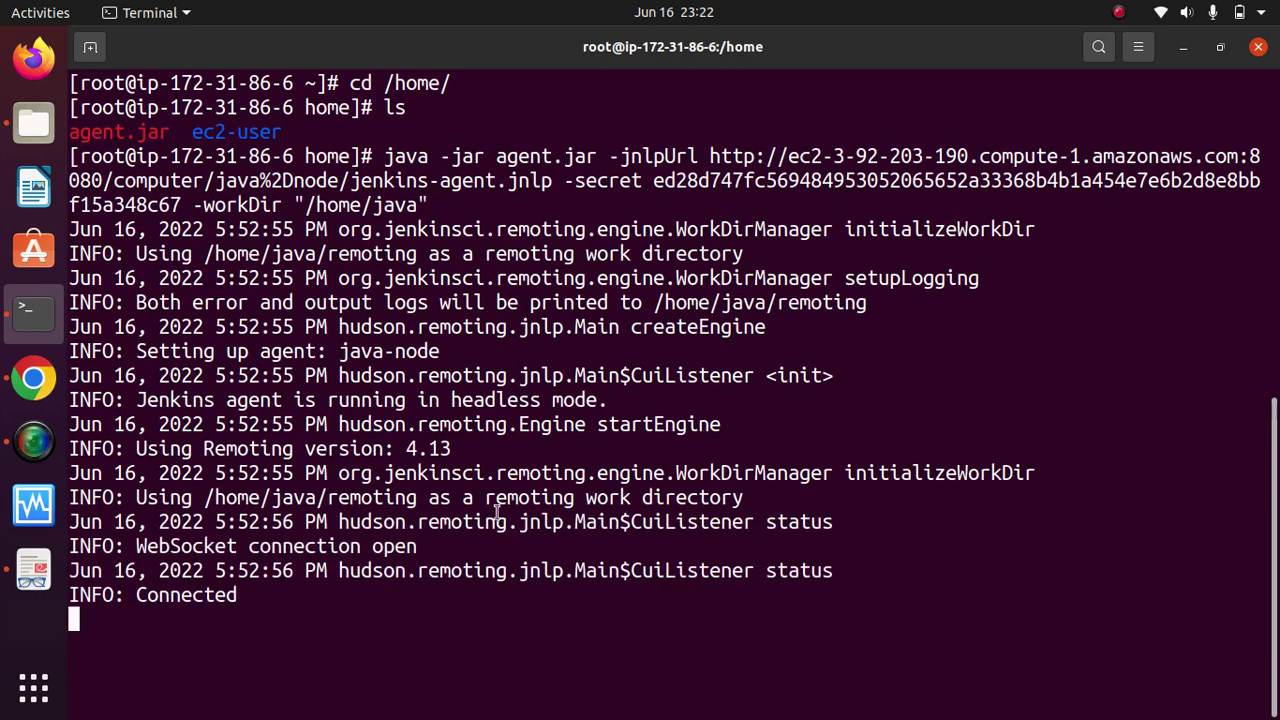
{"action": "double_click", "coordinate": [199, 595]}
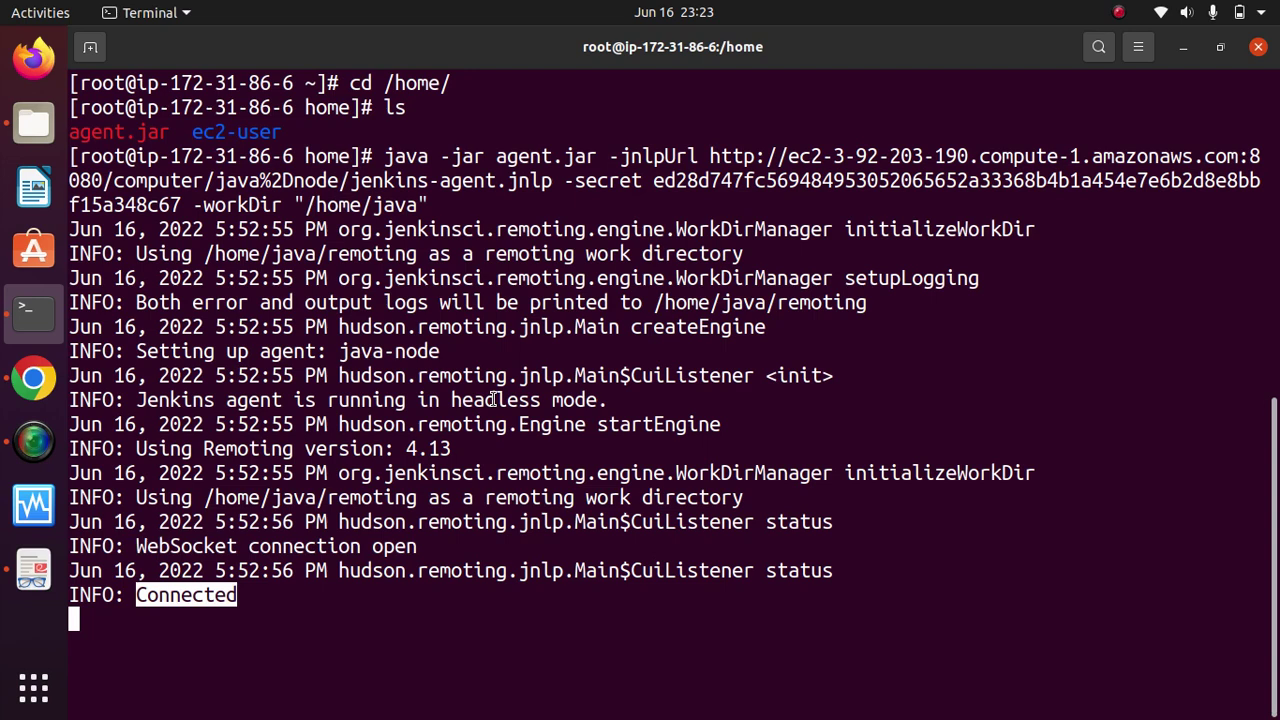
{"action": "double_click", "coordinate": [188, 597]}
Step: Verify on the java-node status page that the agent is connected, then return to Terminal
{"action": "left_click", "coordinate": [33, 385]}
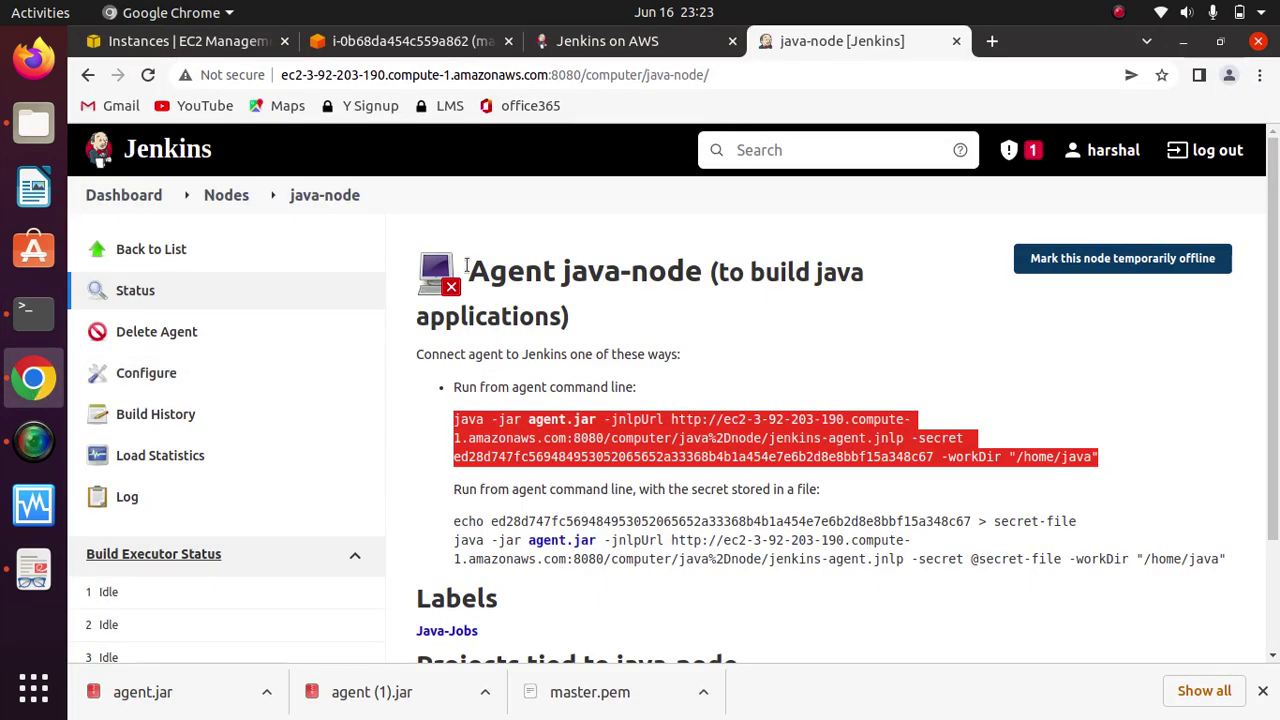
{"action": "left_click", "coordinate": [357, 377]}
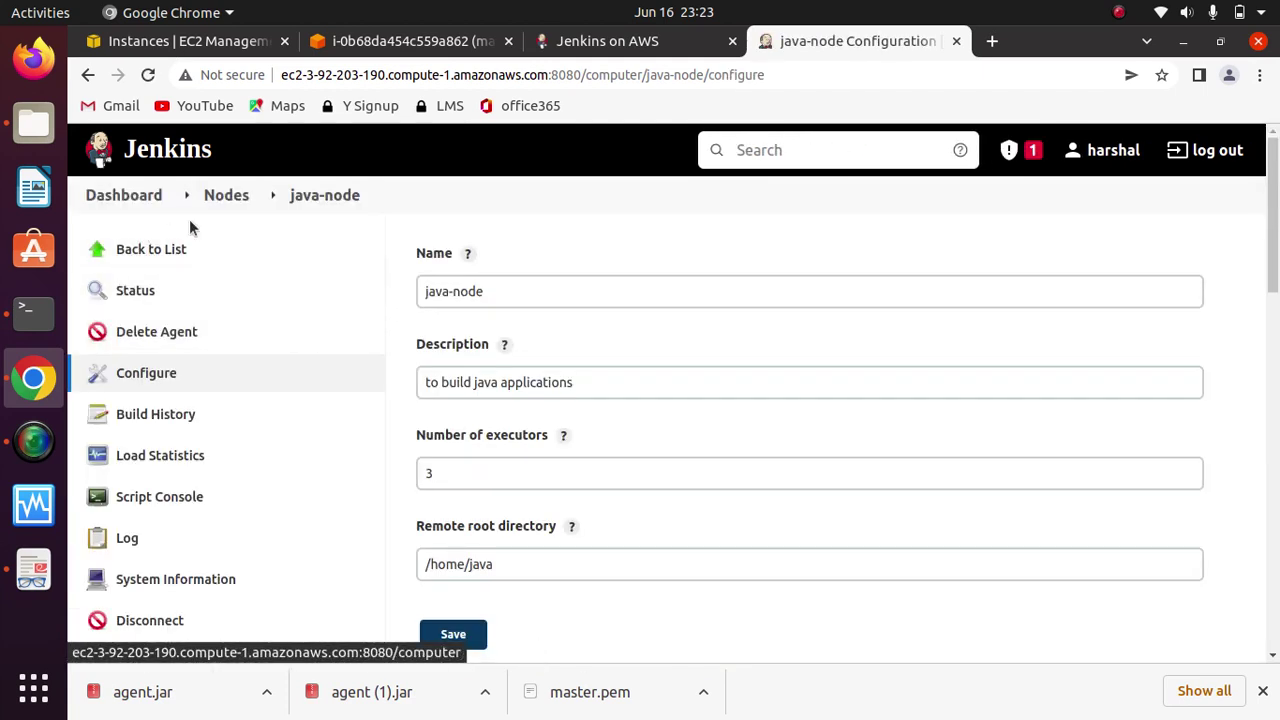
{"action": "left_click", "coordinate": [220, 200]}
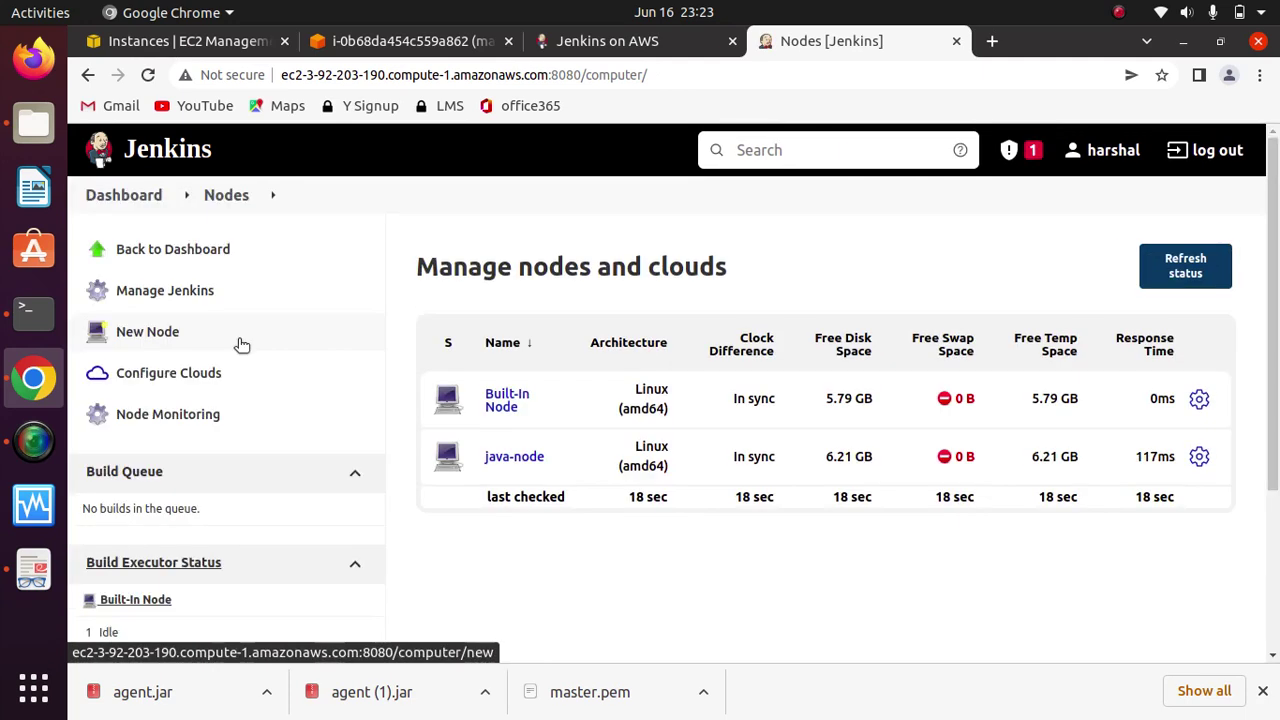
{"action": "left_click", "coordinate": [508, 460]}
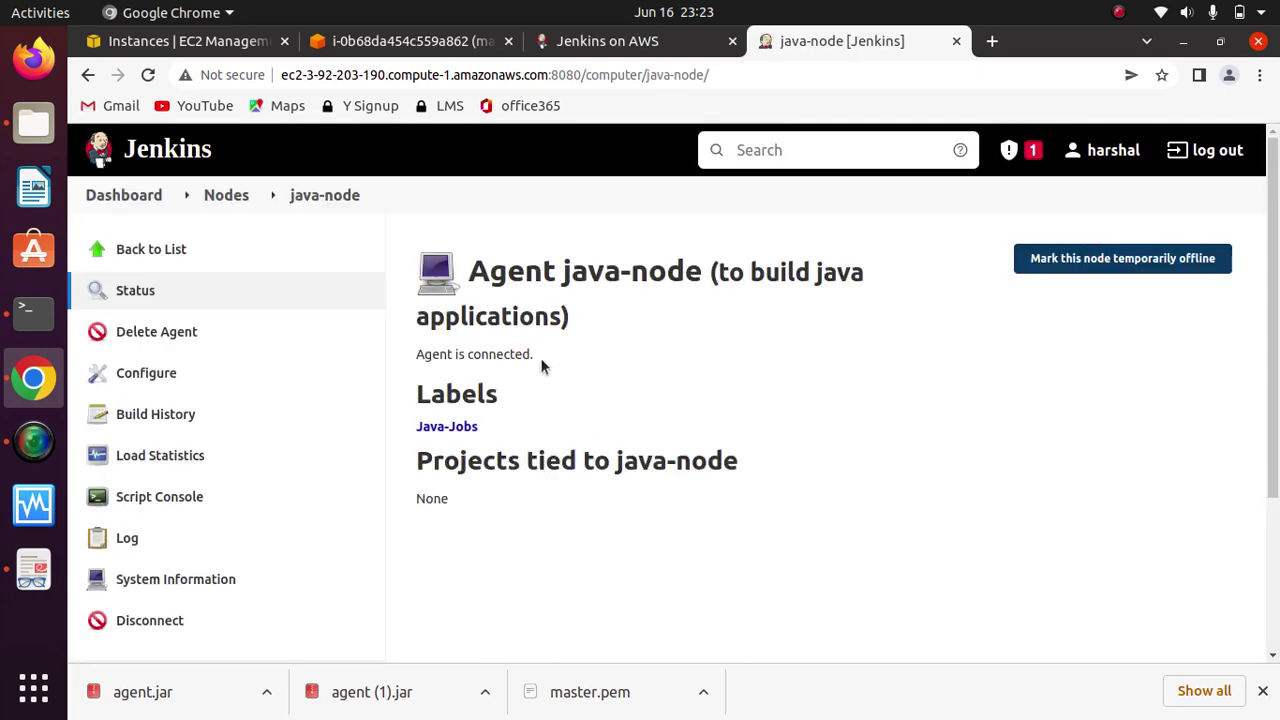
{"action": "left_click_drag", "start_coordinate": [541, 367], "coordinate": [414, 357]}
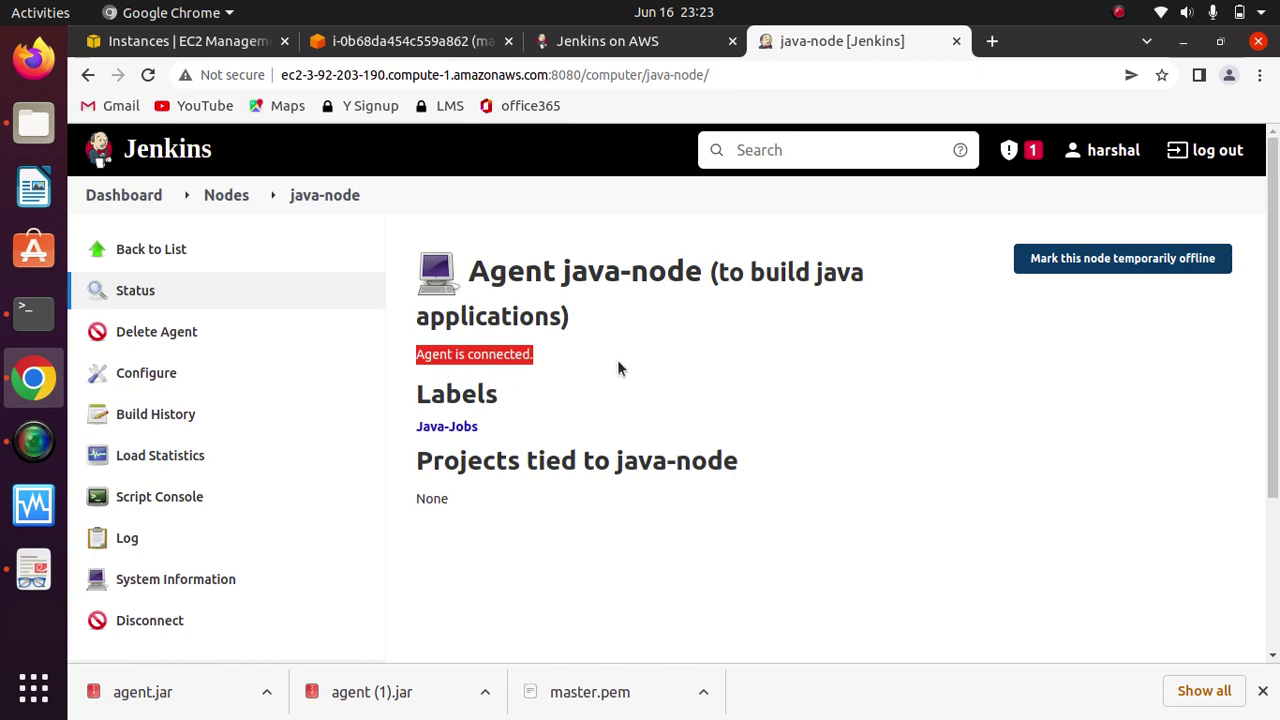
{"action": "left_click", "coordinate": [700, 372]}
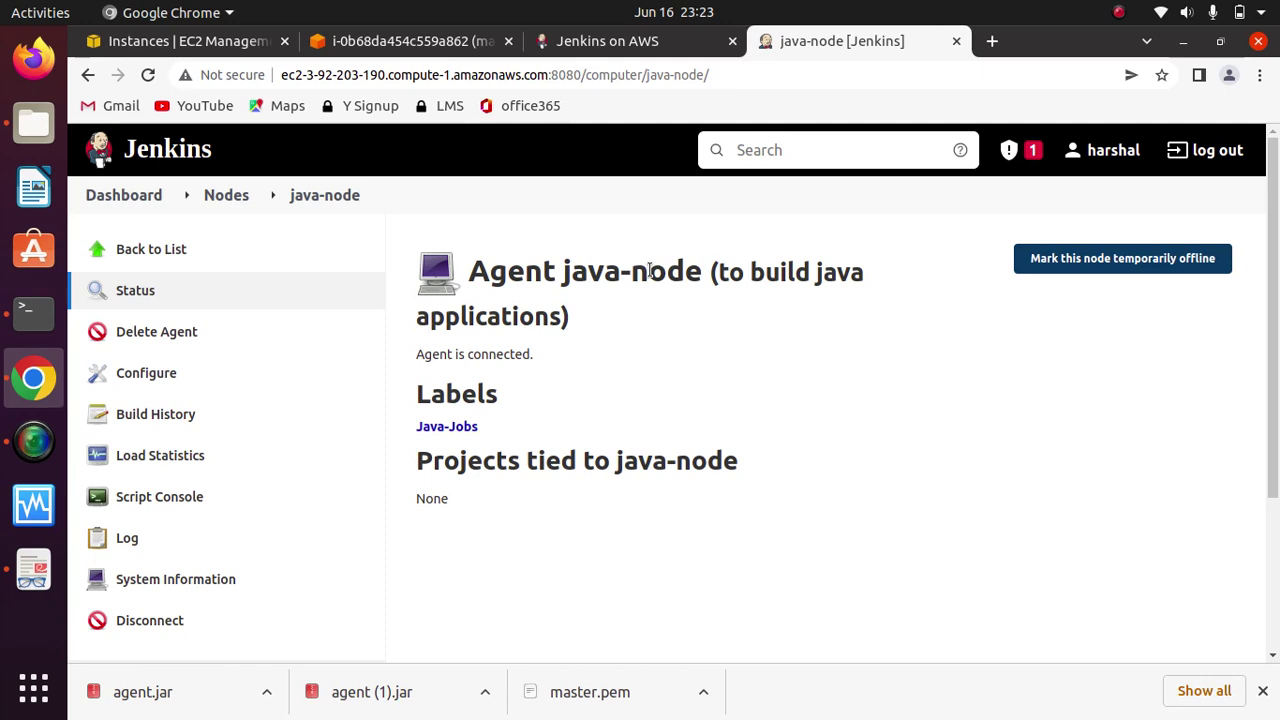
{"action": "left_click", "coordinate": [33, 312]}
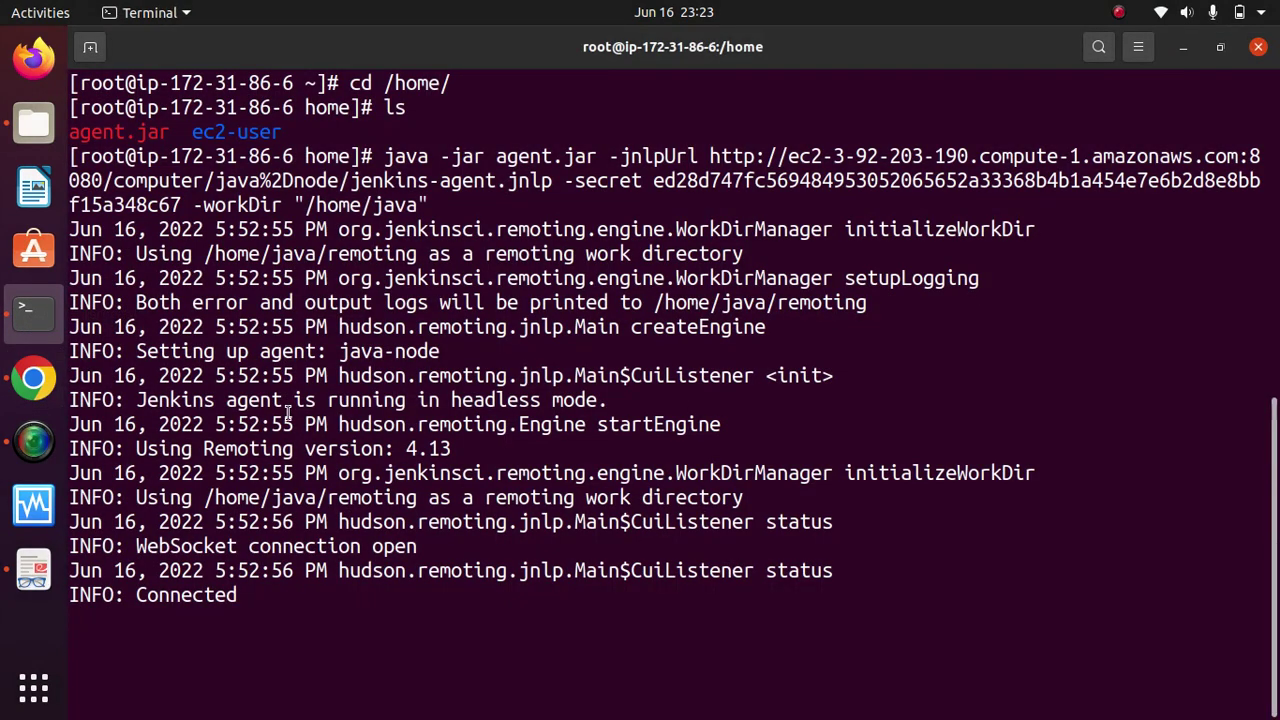
Step: Stop the agent and relaunch the java -jar agent.jar command in the background with &
{"action": "key", "text": "ctrl+c"}
{"action": "type", "text": "clear"}
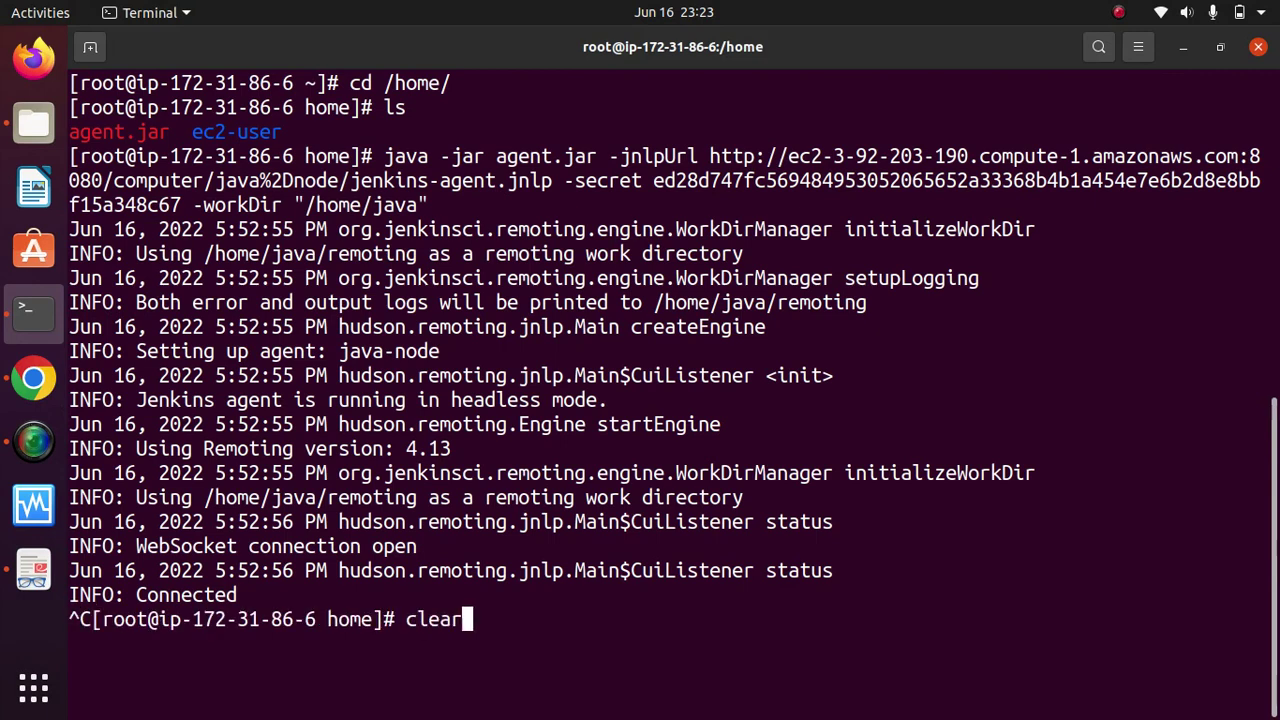
{"action": "key", "text": "Return"}
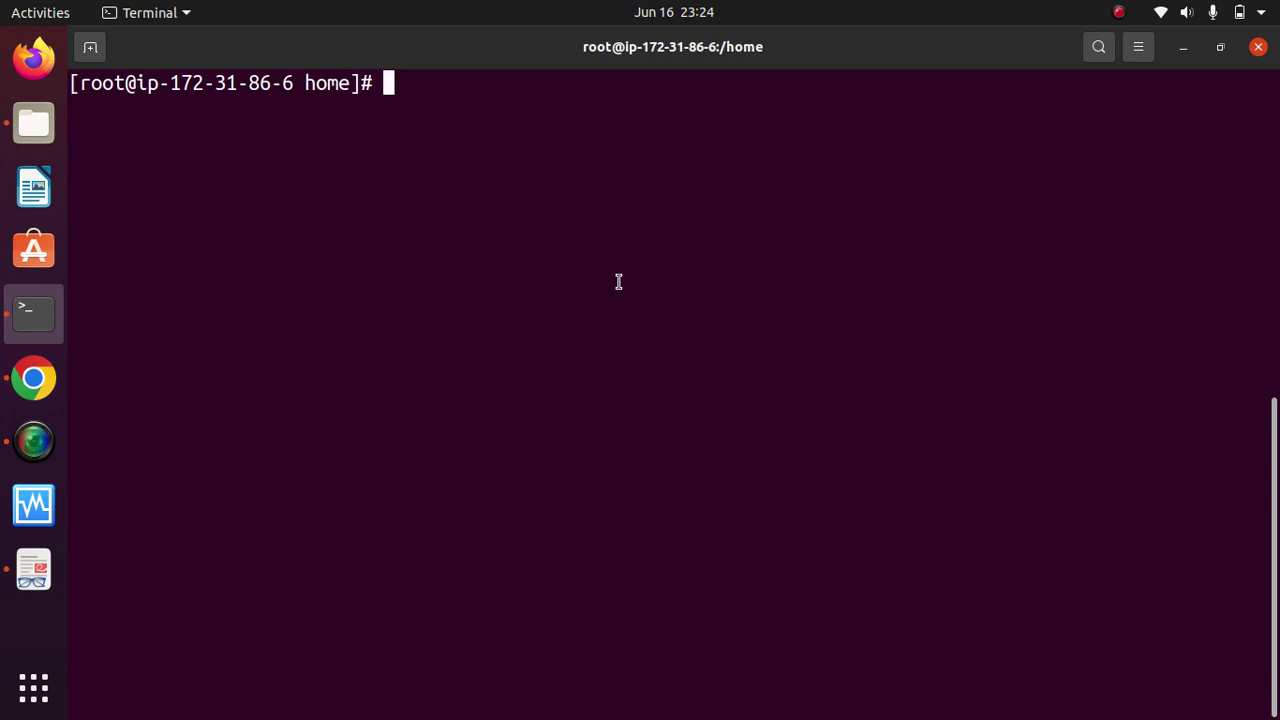
{"action": "key", "text": "Up"}
{"action": "key", "text": "Up"}
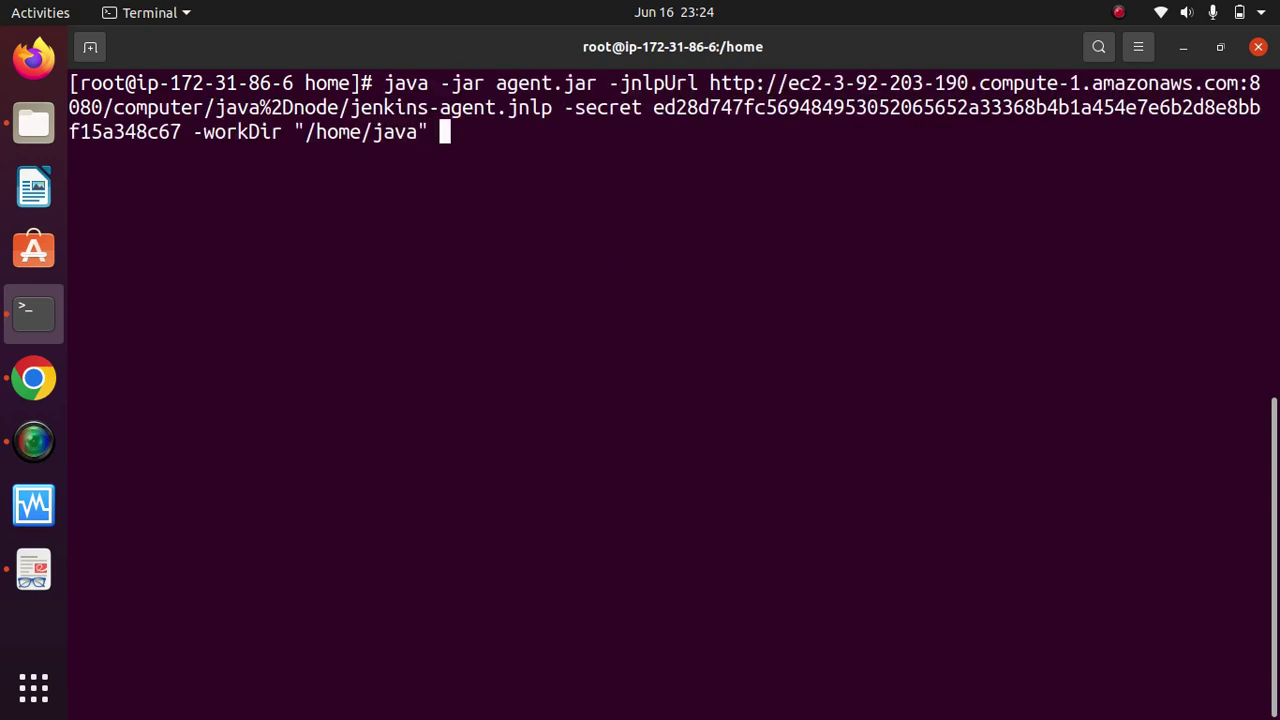
{"action": "type", "text": "&"}
{"action": "key", "text": "Return"}
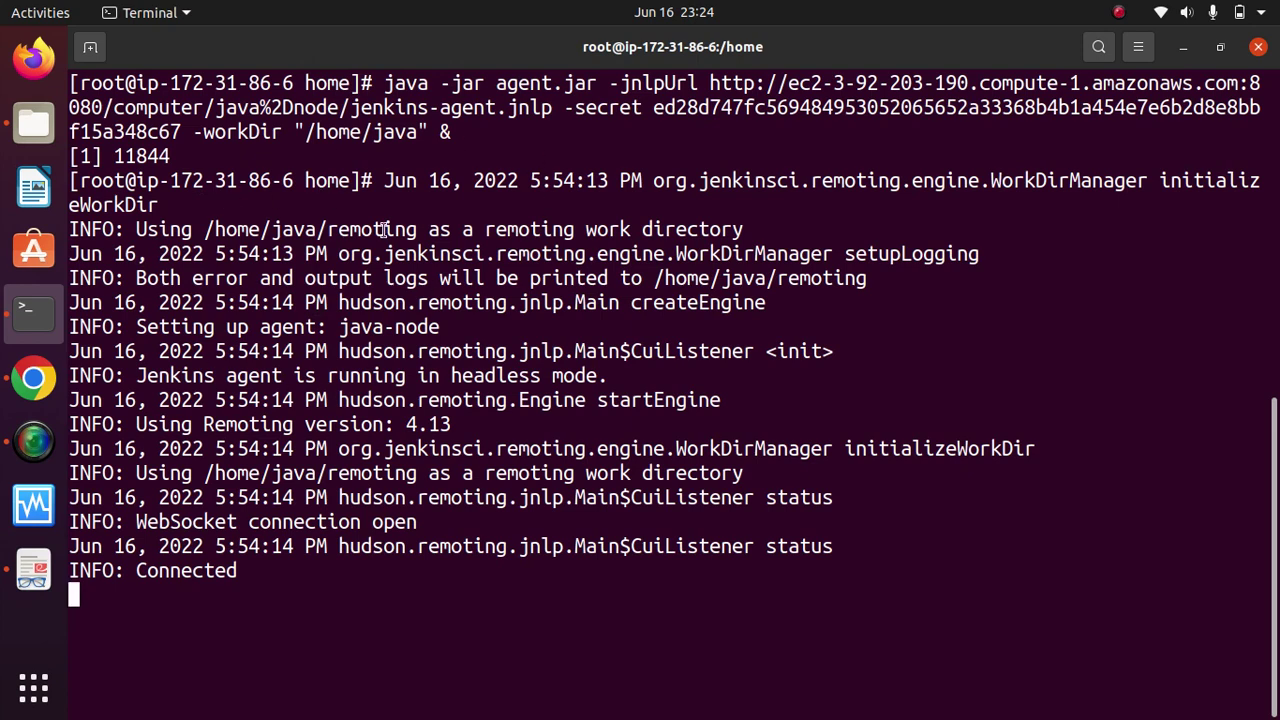
Step: Rerun the background agent command, clear the screen, and recall it to trim the & marker
{"action": "left_click_drag", "start_coordinate": [183, 155], "coordinate": [116, 155]}
{"action": "left_click", "coordinate": [317, 598]}
{"action": "key", "text": "ctrl+c"}
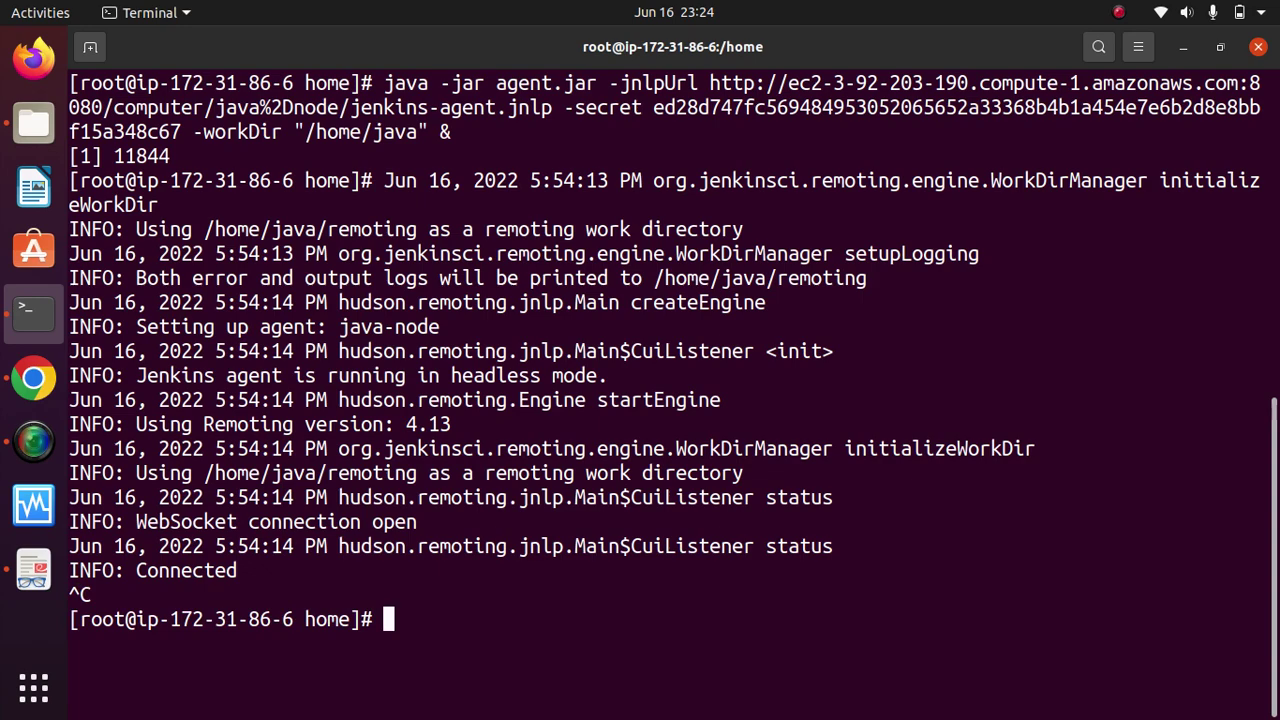
{"action": "key", "text": "Up"}
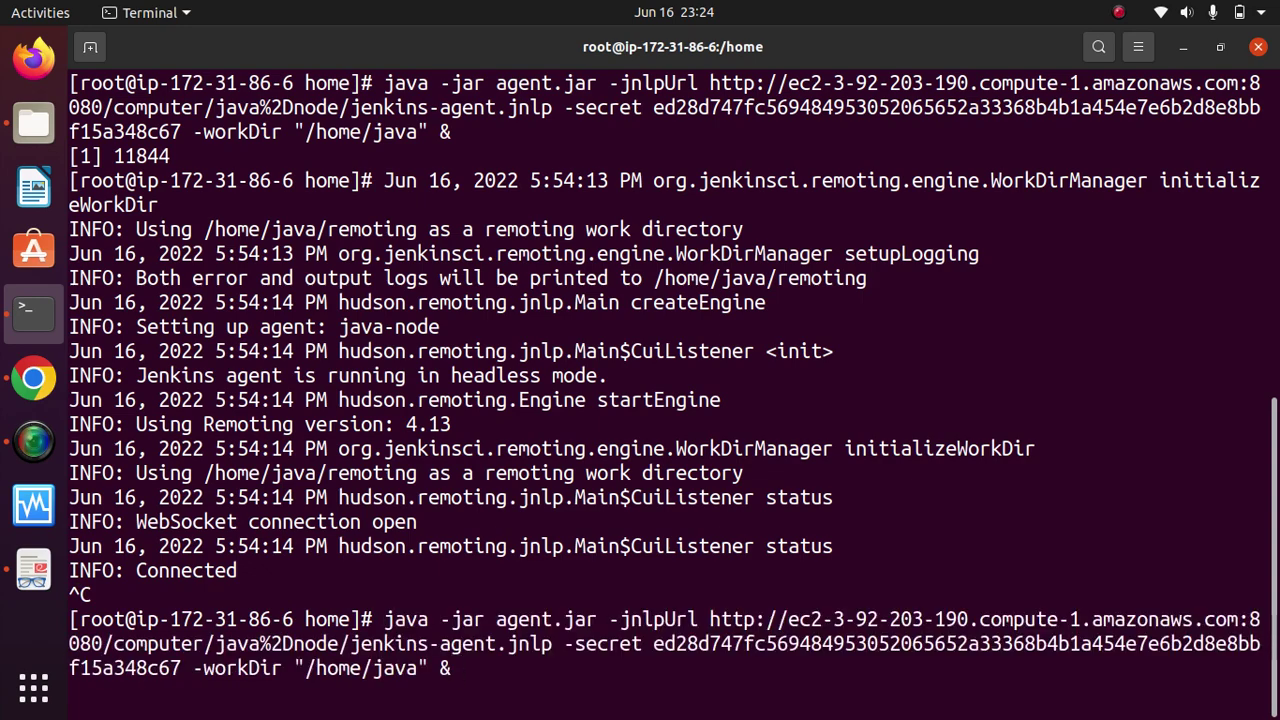
{"action": "key", "text": "Return"}
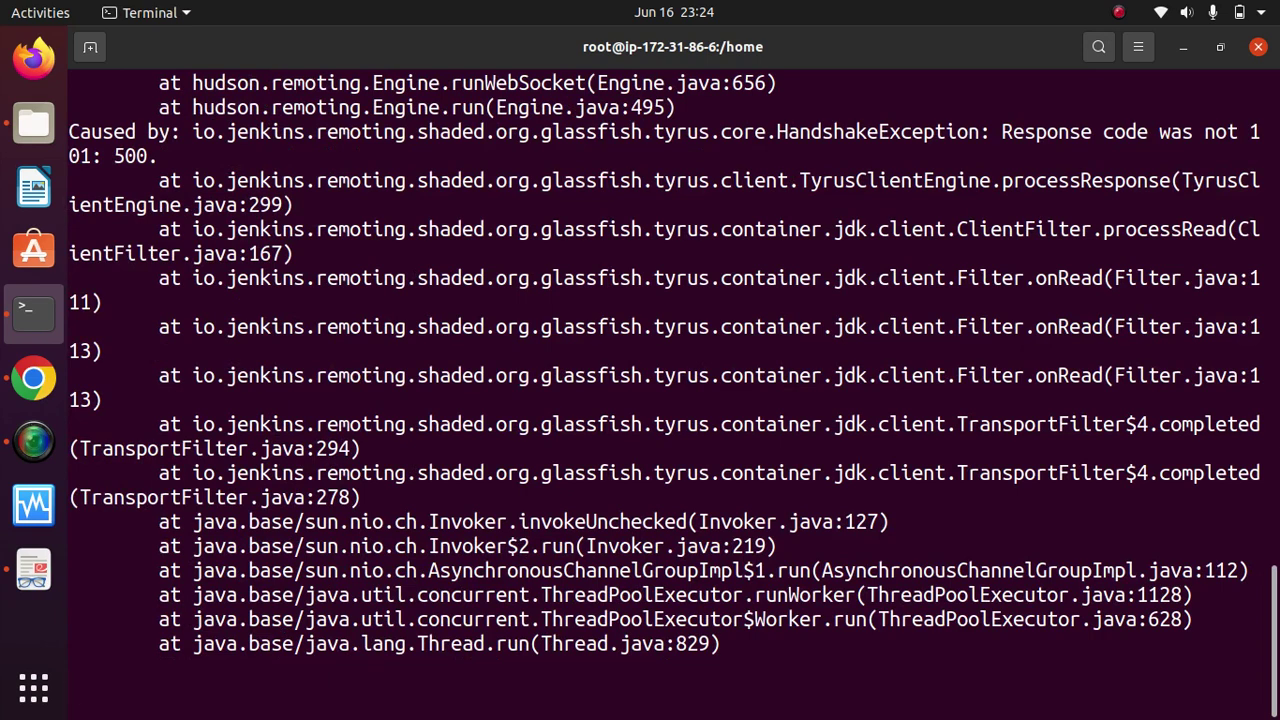
{"action": "type", "text": "clear"}
{"action": "key", "text": "Return"}
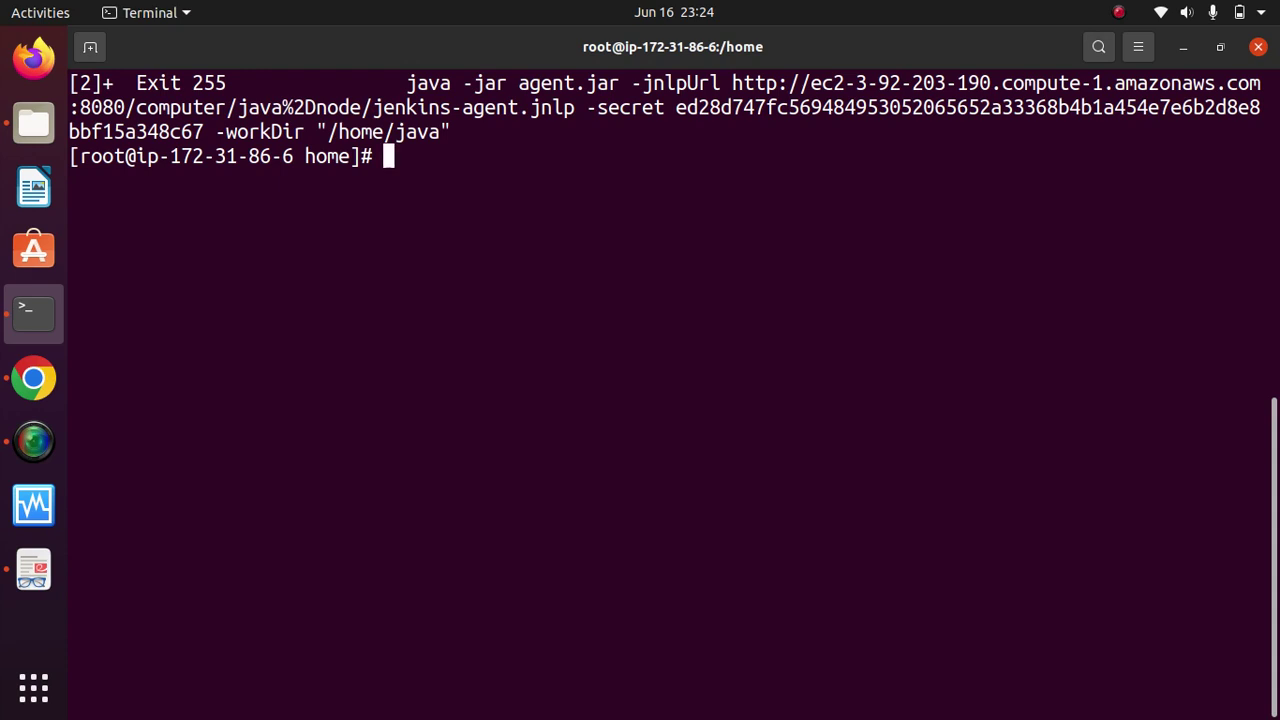
{"action": "key", "text": "Up"}
{"action": "key", "text": "Up"}
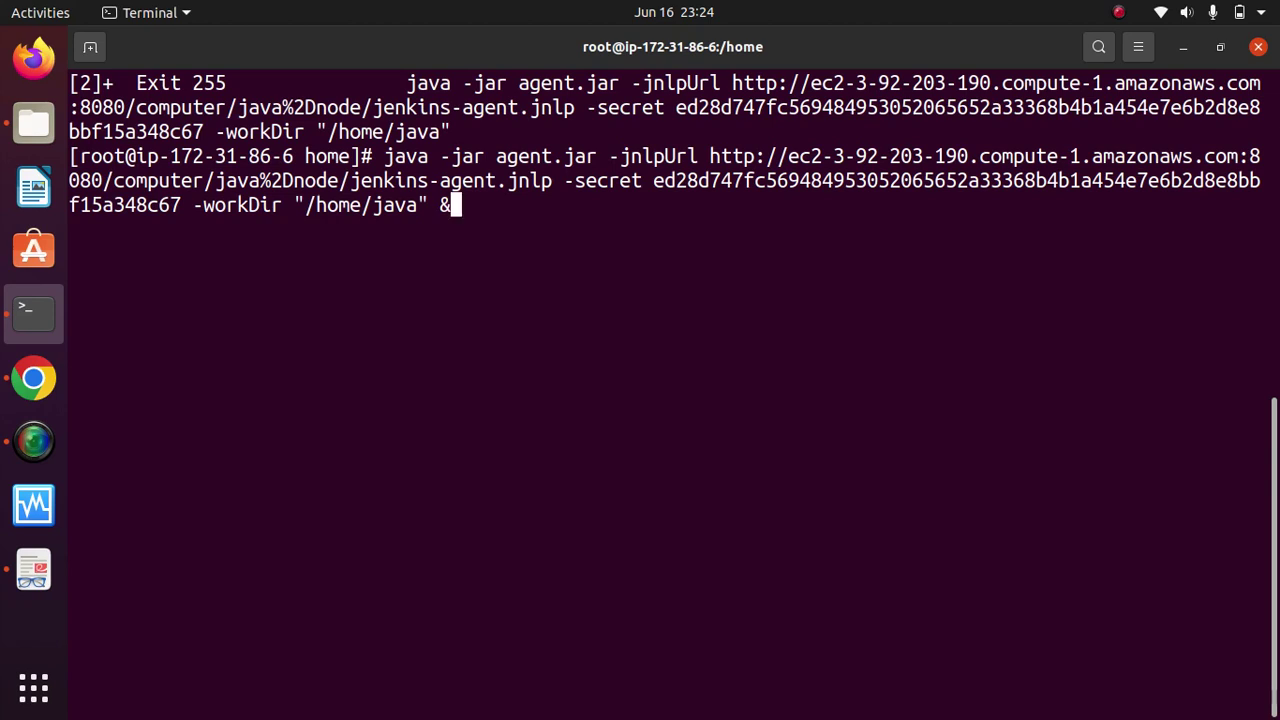
{"action": "key", "text": "BackSpace"}
{"action": "key", "text": "BackSpace"}
{"action": "key", "text": "BackSpace"}
{"action": "key", "text": "BackSpace"}
{"action": "key", "text": "BackSpace"}
{"action": "key", "text": "BackSpace"}
{"action": "key", "text": "BackSpace"}
{"action": "key", "text": "BackSpace"}
{"action": "key", "text": "BackSpace"}
{"action": "key", "text": "BackSpace"}
{"action": "key", "text": "BackSpace"}
{"action": "key", "text": "BackSpace"}
{"action": "key", "text": "BackSpace"}
{"action": "key", "text": "BackSpace"}
{"action": "key", "text": "BackSpace"}
{"action": "key", "text": "BackSpace"}
{"action": "key", "text": "BackSpace"}
{"action": "key", "text": "BackSpace"}
{"action": "key", "text": "BackSpace"}
{"action": "key", "text": "BackSpace"}
{"action": "key", "text": "BackSpace"}
{"action": "key", "text": "BackSpace"}
{"action": "key", "text": "BackSpace"}
{"action": "key", "text": "BackSpace"}
{"action": "key", "text": "BackSpace"}
{"action": "key", "text": "BackSpace"}
{"action": "key", "text": "BackSpace"}
{"action": "key", "text": "BackSpace"}
{"action": "key", "text": "BackSpace"}
{"action": "key", "text": "BackSpace"}
{"action": "key", "text": "BackSpace"}
{"action": "key", "text": "BackSpace"}
{"action": "key", "text": "BackSpace"}
{"action": "key", "text": "BackSpace"}
{"action": "key", "text": "BackSpace"}
{"action": "key", "text": "BackSpace"}
{"action": "key", "text": "BackSpace"}
{"action": "key", "text": "BackSpace"}
{"action": "key", "text": "BackSpace"}
{"action": "key", "text": "BackSpace"}
{"action": "key", "text": "BackSpace"}
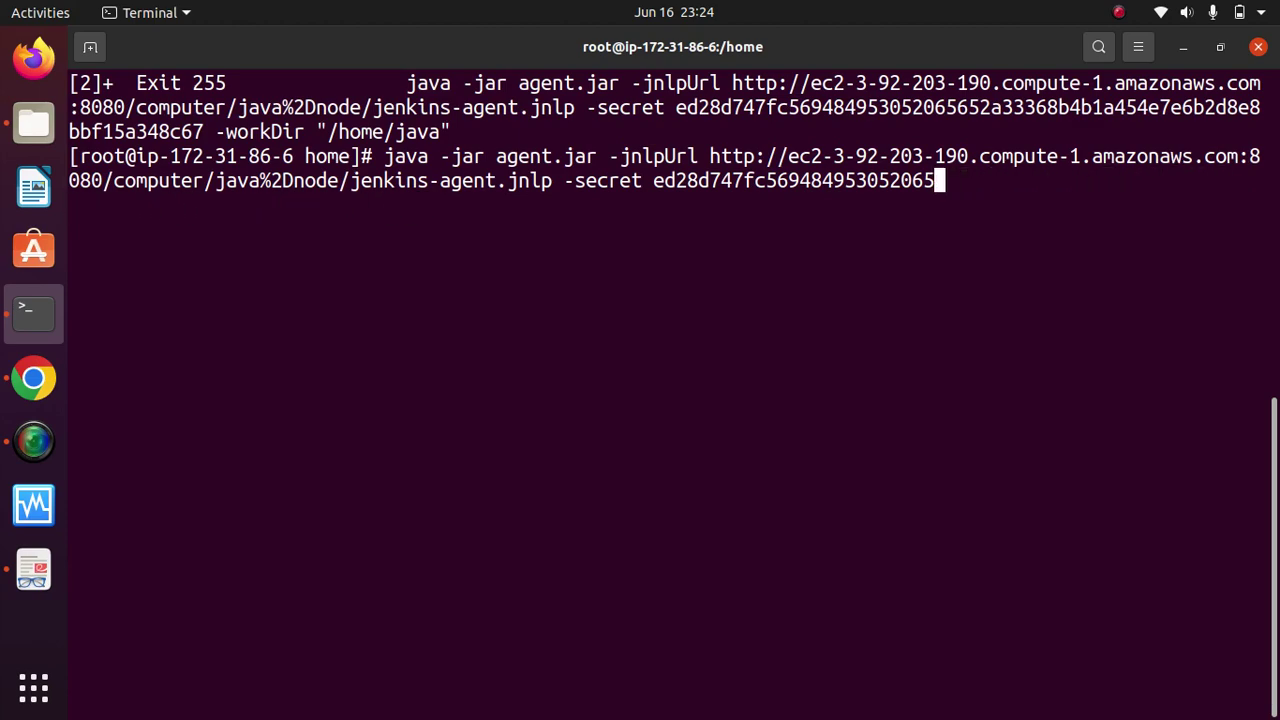
{"action": "key", "text": "BackSpace"}
{"action": "key", "text": "BackSpace"}
{"action": "key", "text": "BackSpace"}
{"action": "key", "text": "BackSpace"}
{"action": "key", "text": "BackSpace"}
{"action": "key", "text": "BackSpace"}
{"action": "key", "text": "BackSpace"}
{"action": "key", "text": "BackSpace"}
{"action": "key", "text": "BackSpace"}
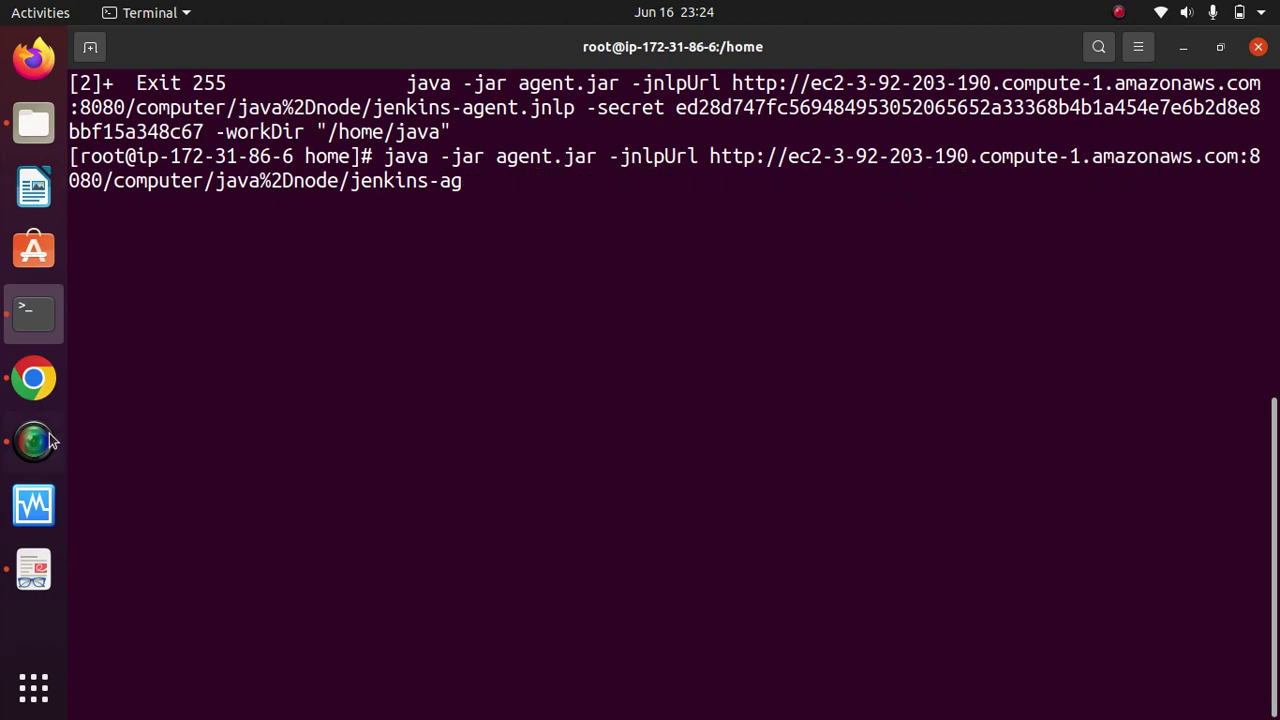
{"action": "left_click", "coordinate": [33, 378]}
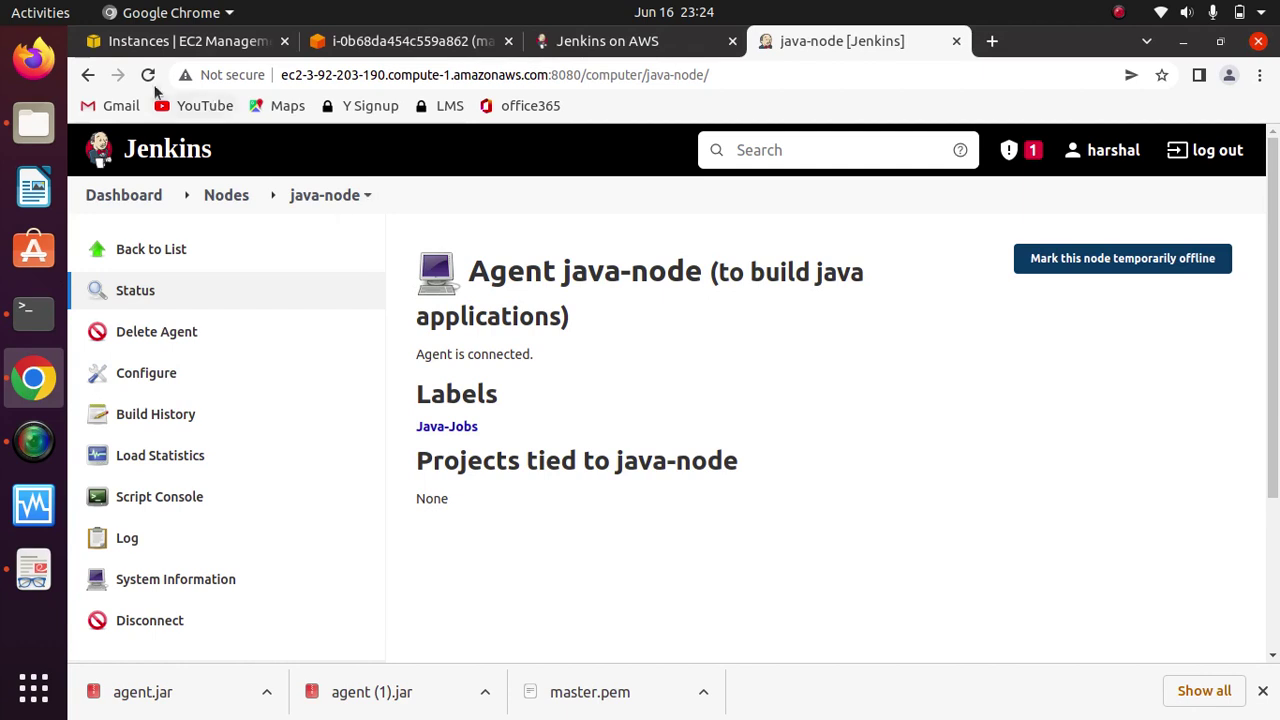
Step: Reload java-node to confirm 'Agent is connected', then go to the Jenkins Dashboard
{"action": "left_click", "coordinate": [147, 75]}
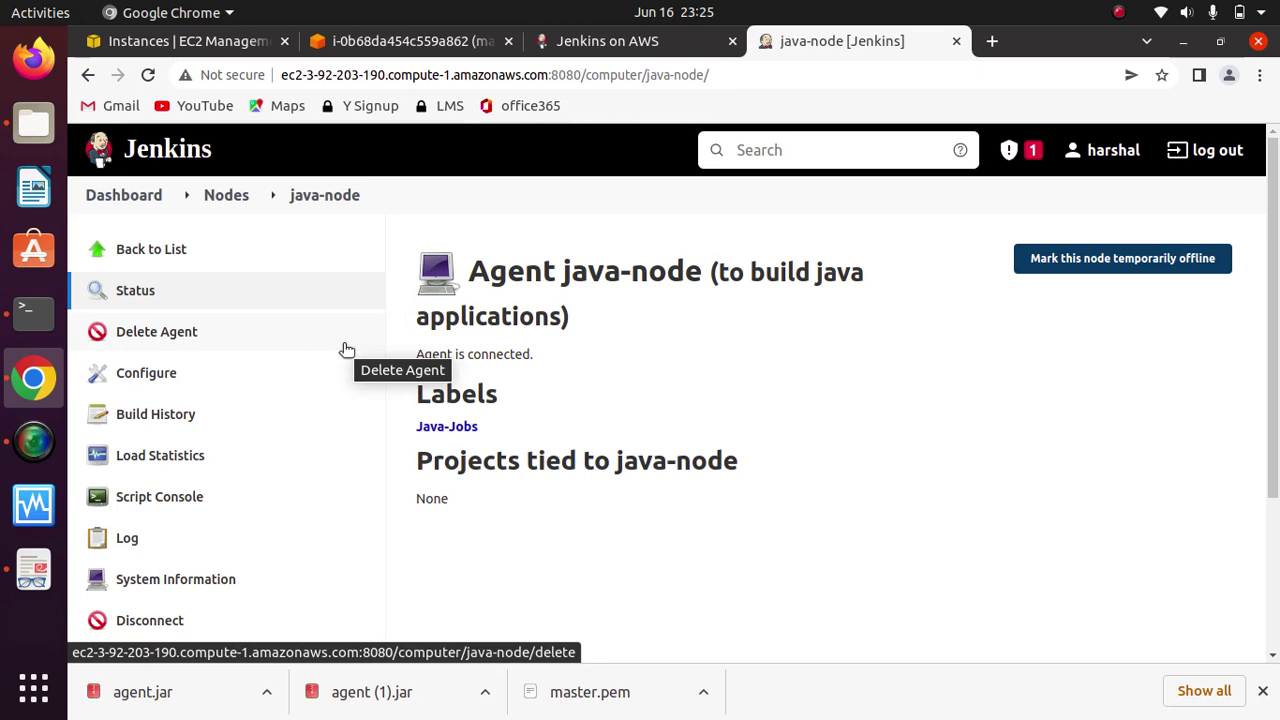
{"action": "left_click", "coordinate": [118, 196]}
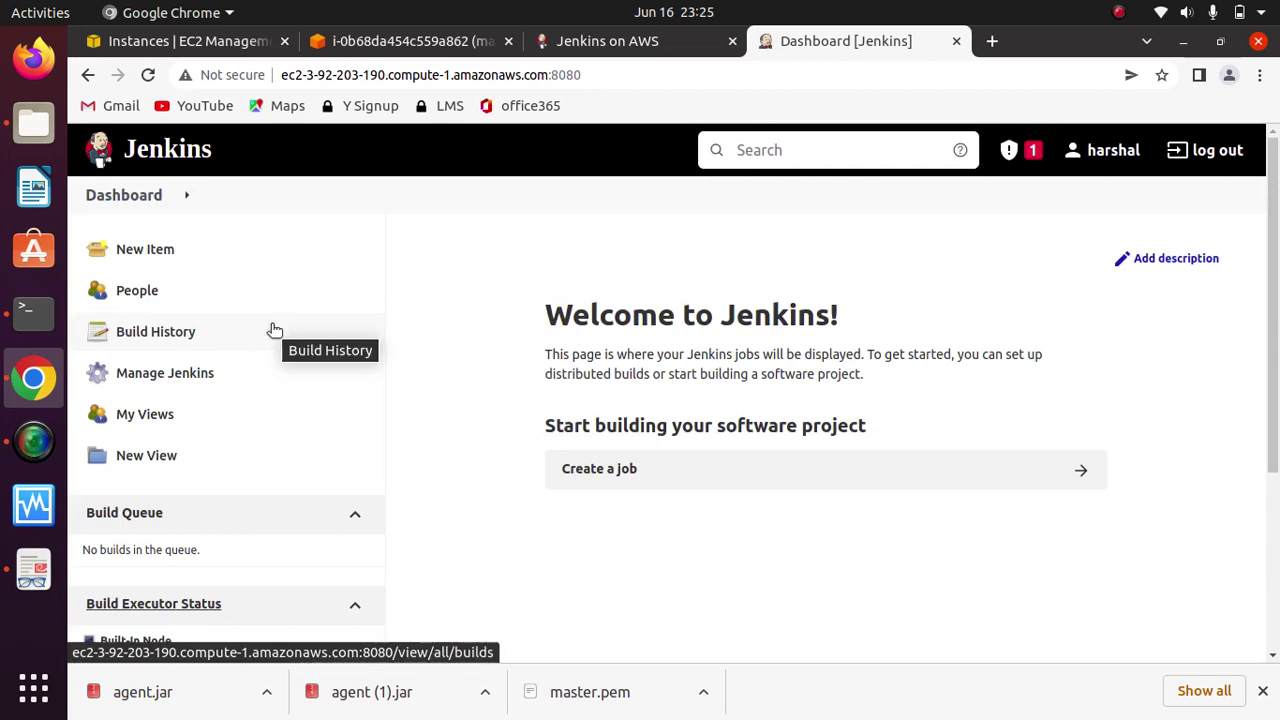
Step: Create a new Freestyle project named 'hello'
{"action": "left_click", "coordinate": [142, 253]}
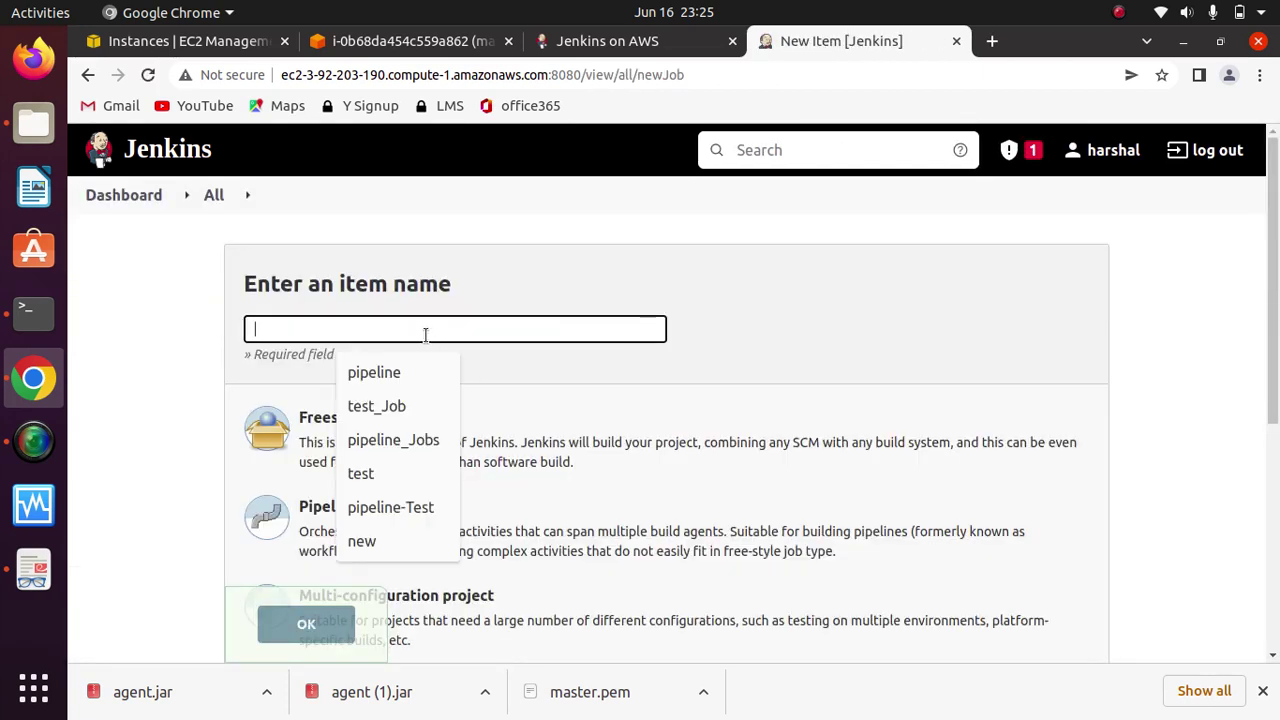
{"action": "left_click", "coordinate": [425, 333]}
{"action": "type", "text": "hello"}
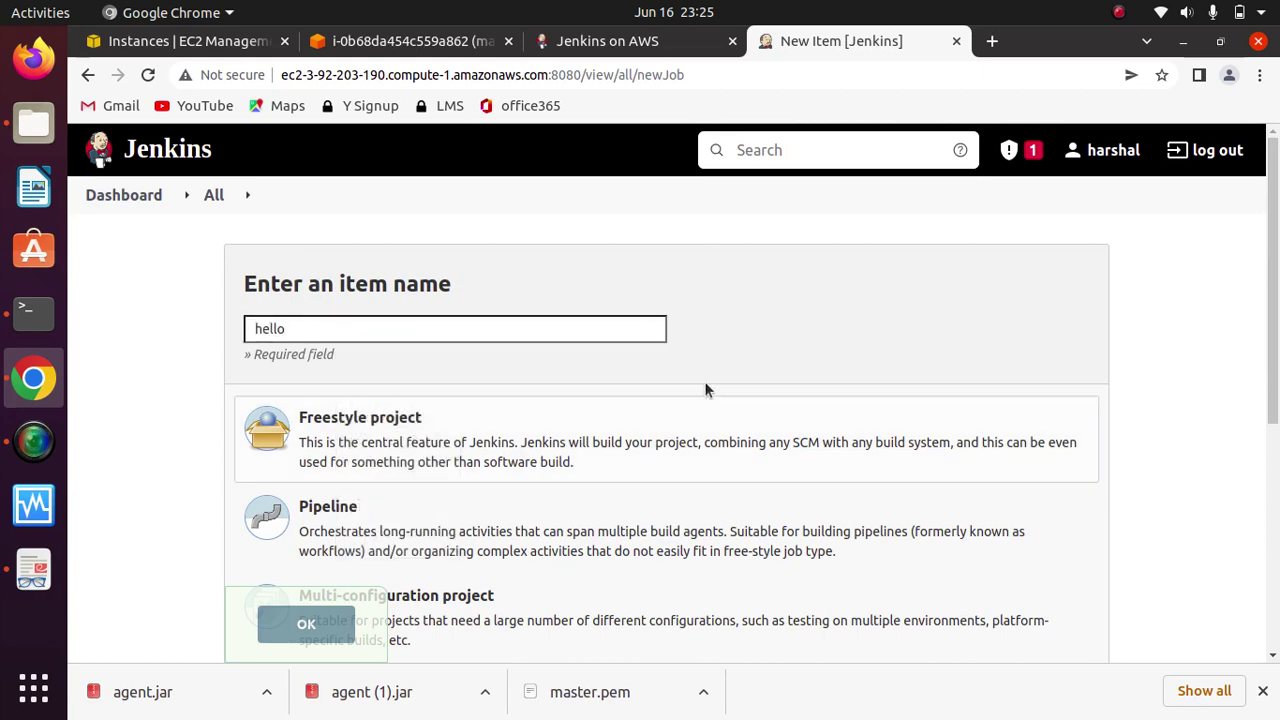
{"action": "left_click", "coordinate": [311, 438]}
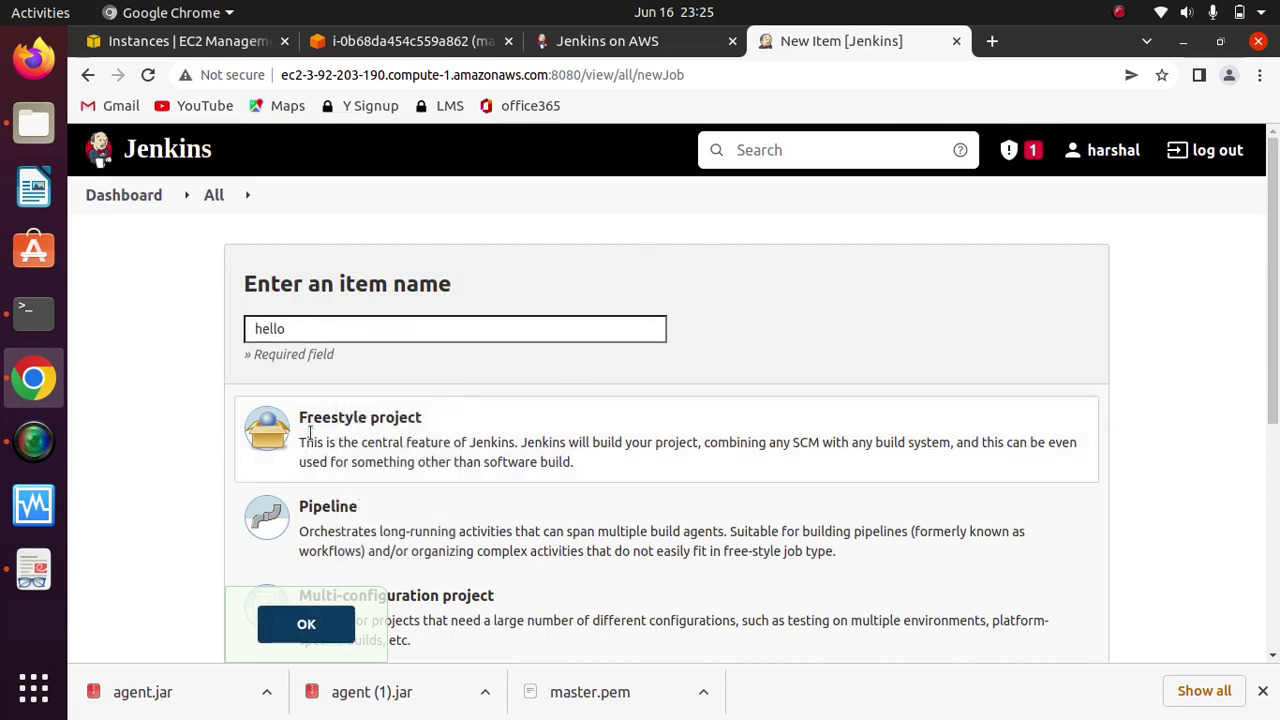
{"action": "left_click", "coordinate": [324, 618]}
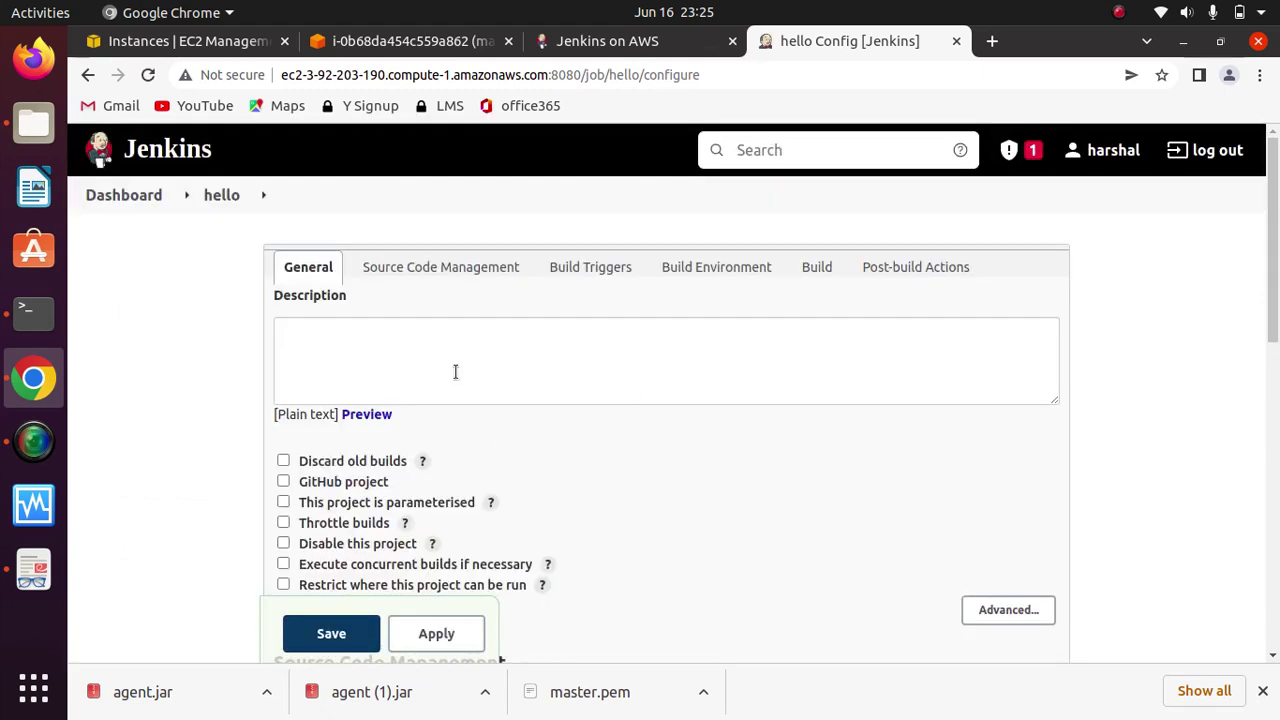
Step: Enable 'Restrict where this project can be run' with label expression Java-Jobs
{"action": "left_click_drag", "start_coordinate": [1277, 268], "coordinate": [1277, 358]}
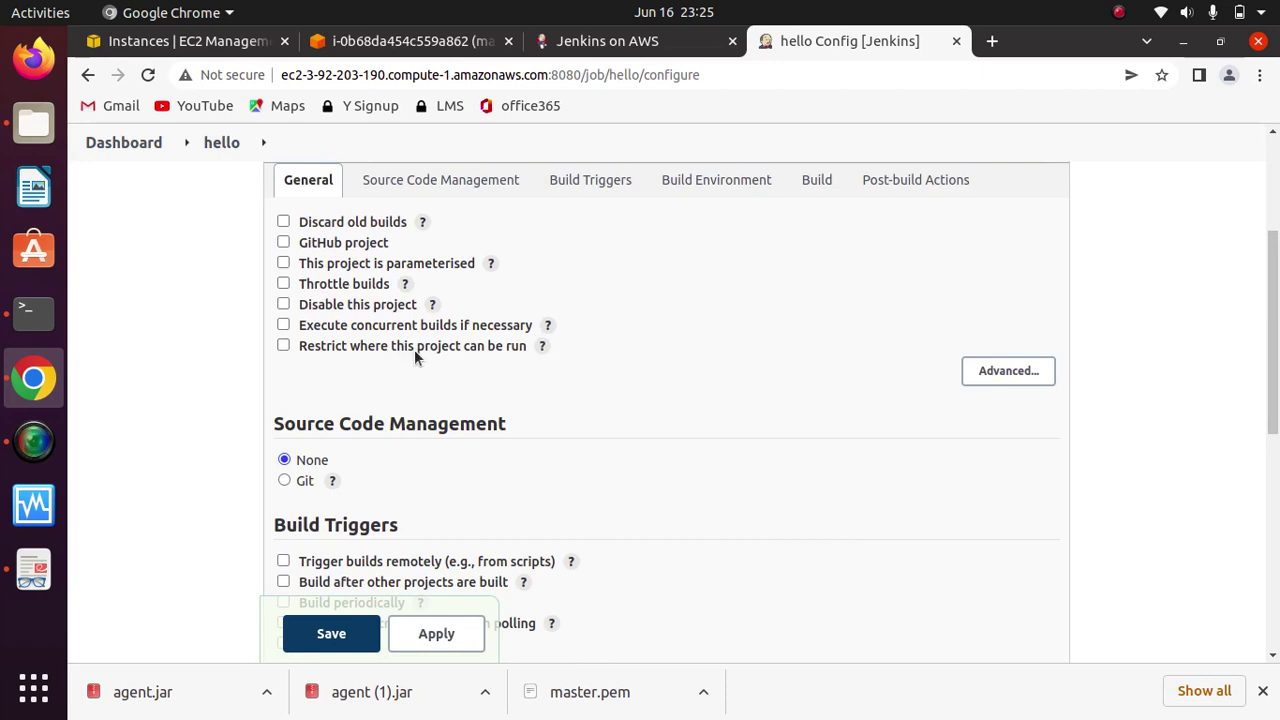
{"action": "left_click", "coordinate": [283, 345]}
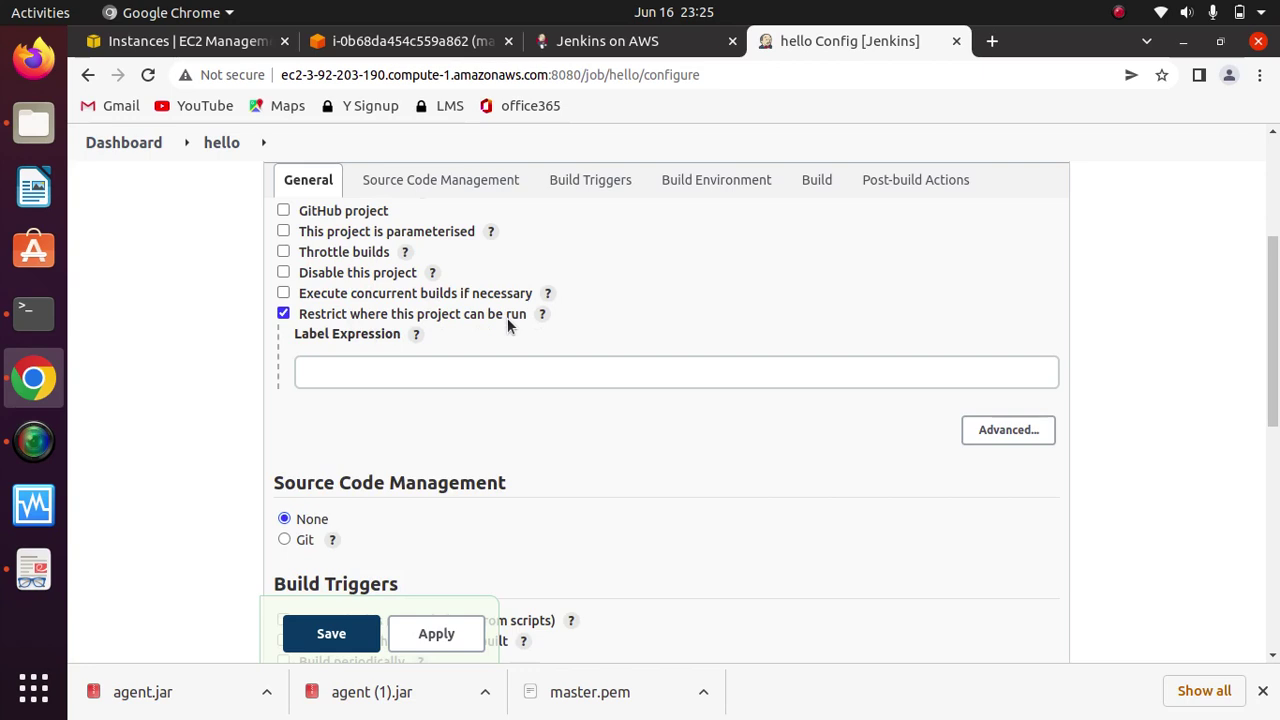
{"action": "left_click", "coordinate": [455, 368]}
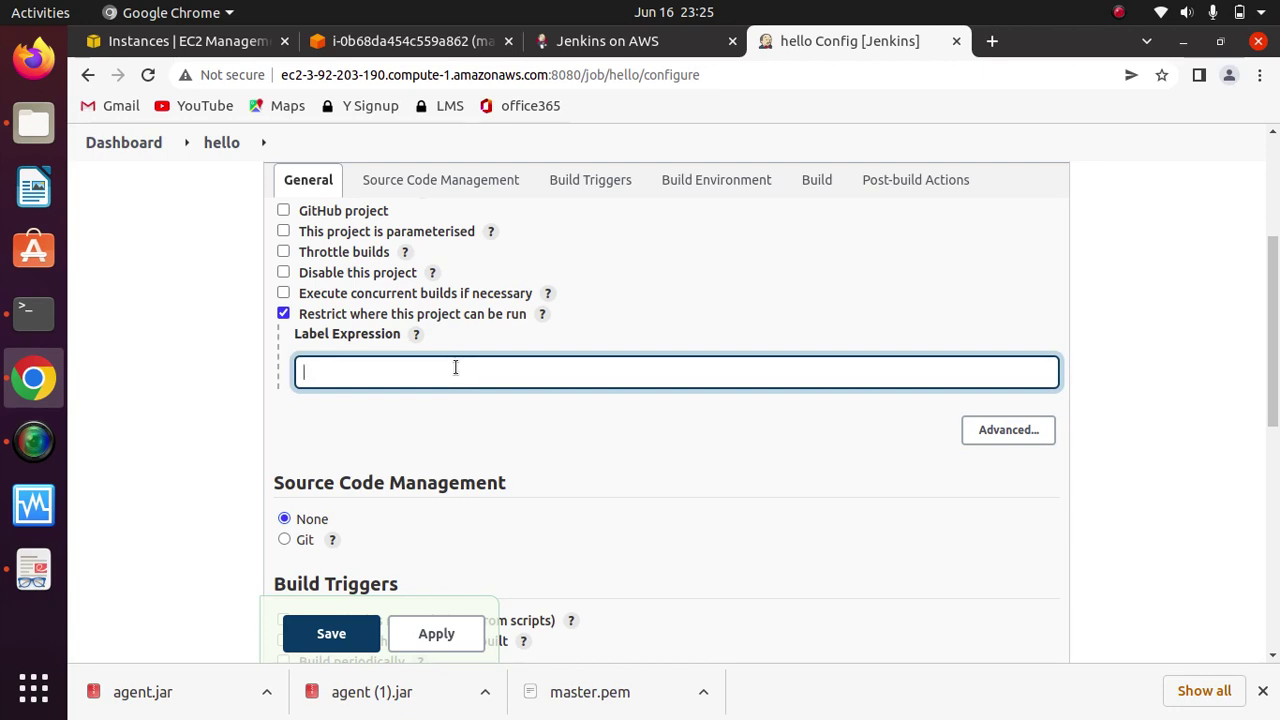
{"action": "type", "text": "Ja"}
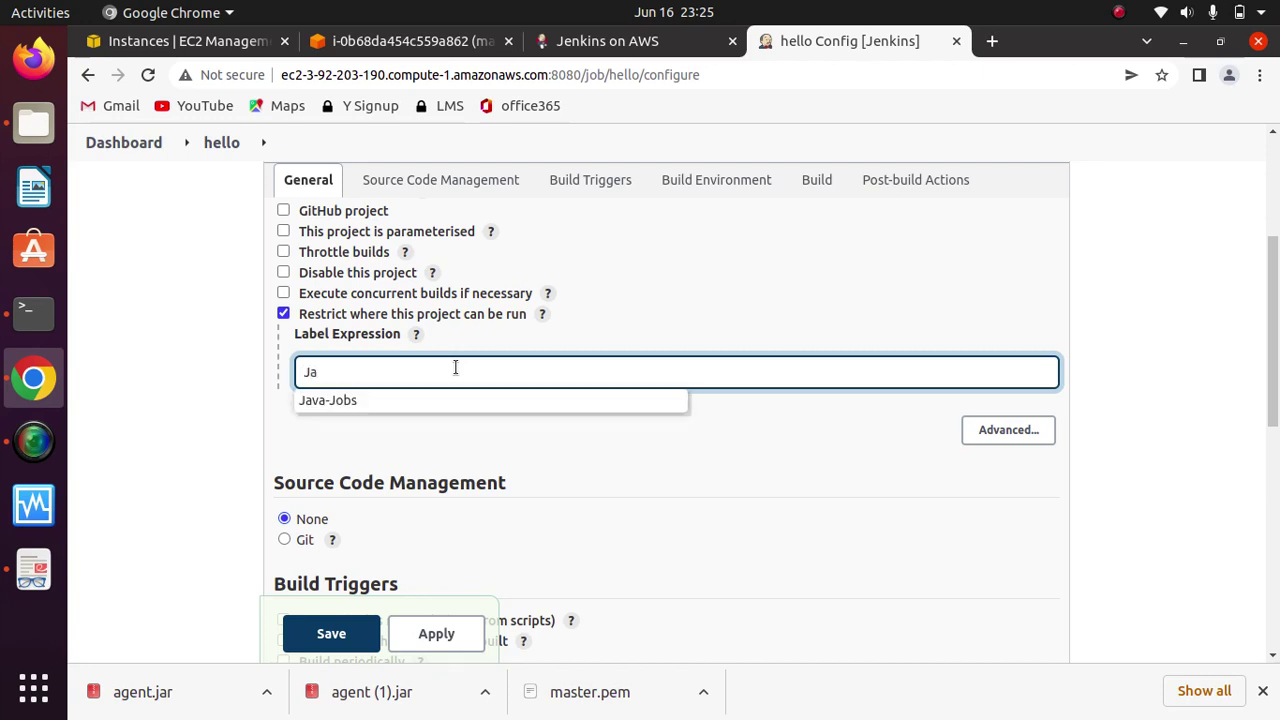
{"action": "left_click", "coordinate": [334, 399]}
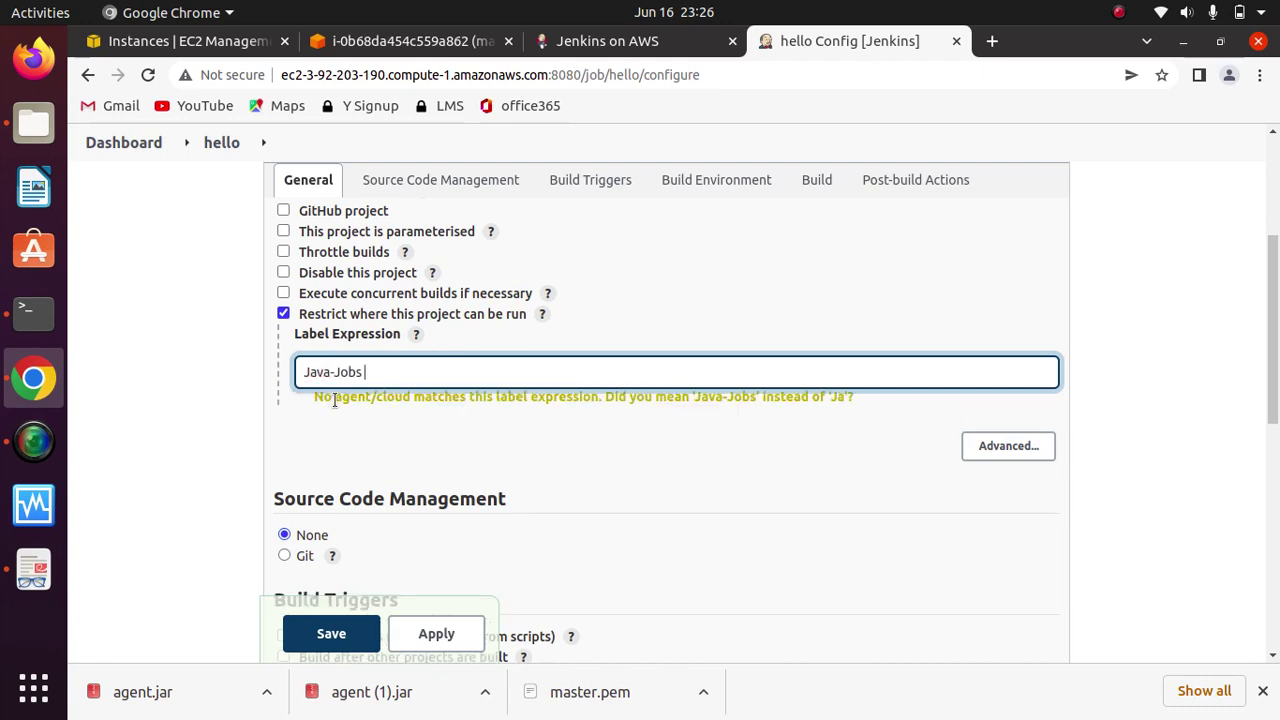
{"action": "left_click", "coordinate": [483, 453]}
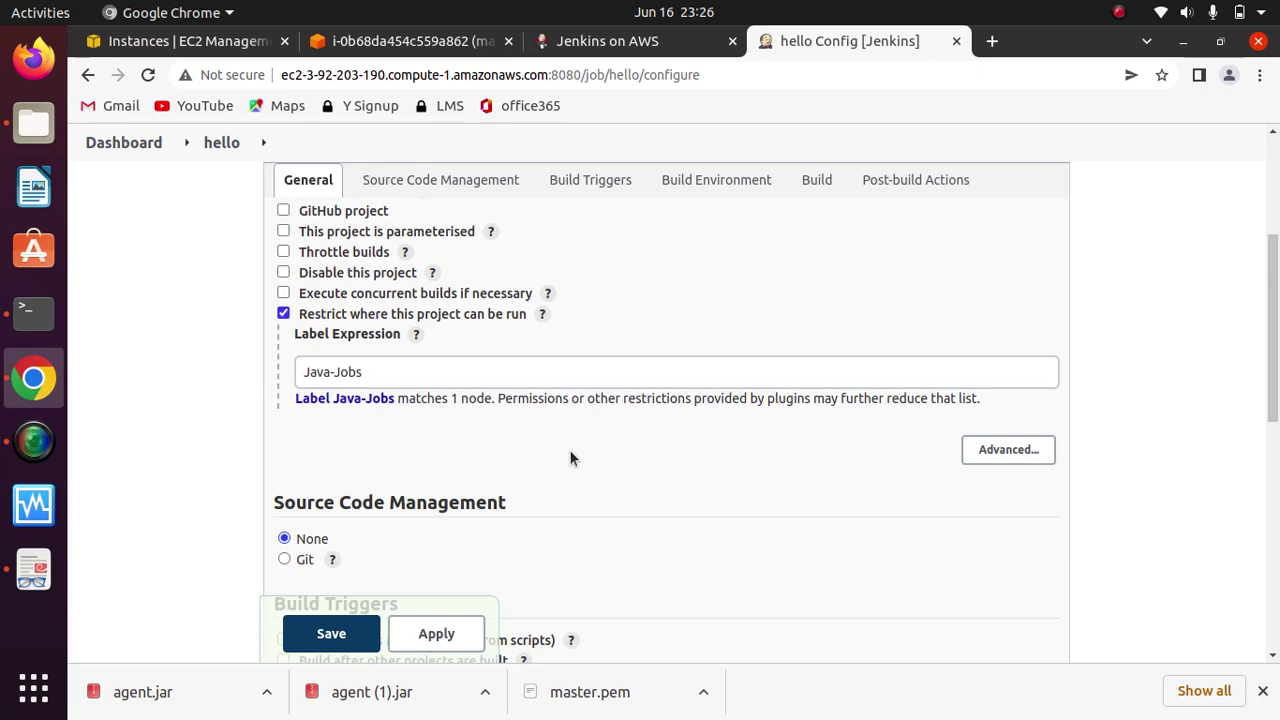
{"action": "scroll", "coordinate": [569, 449], "scroll_direction": "down", "scroll_amount": 4}
{"action": "scroll", "coordinate": [572, 455], "scroll_direction": "down", "scroll_amount": 2}
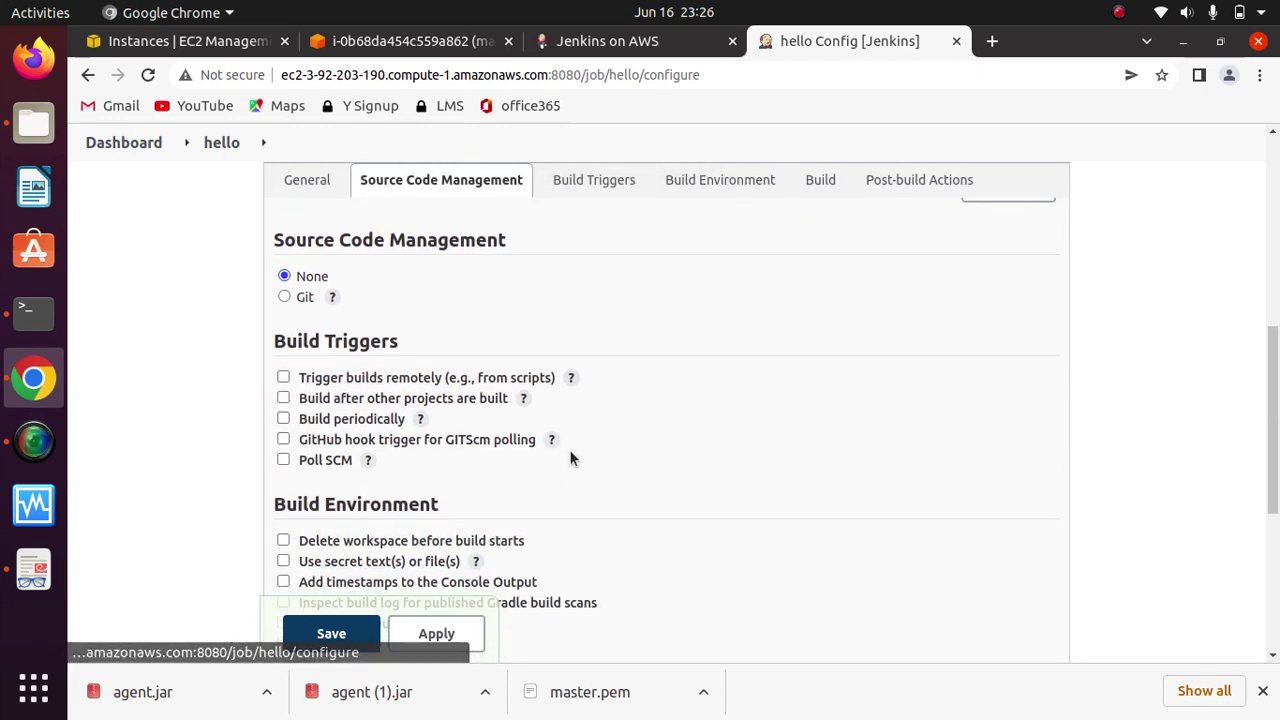
Step: Add an Execute shell build step to the hello job
{"action": "scroll", "coordinate": [612, 298], "scroll_direction": "down", "scroll_amount": 5}
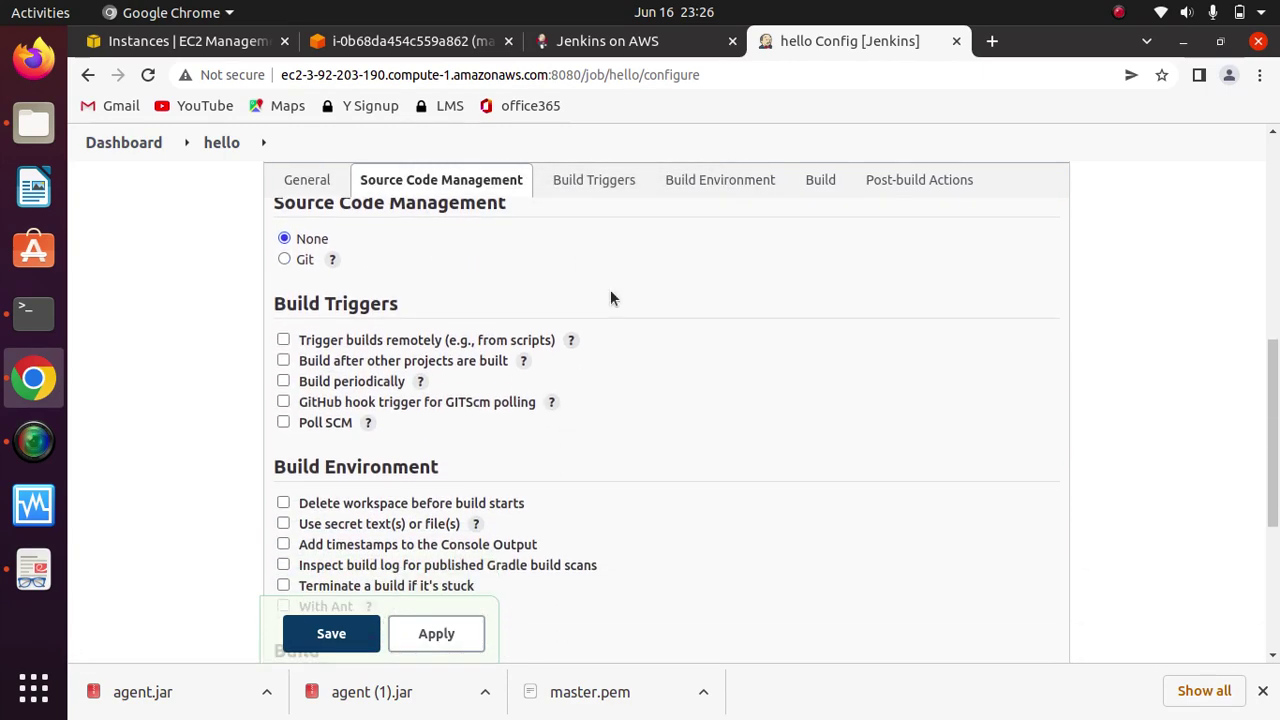
{"action": "scroll", "coordinate": [612, 296], "scroll_direction": "down", "scroll_amount": 4}
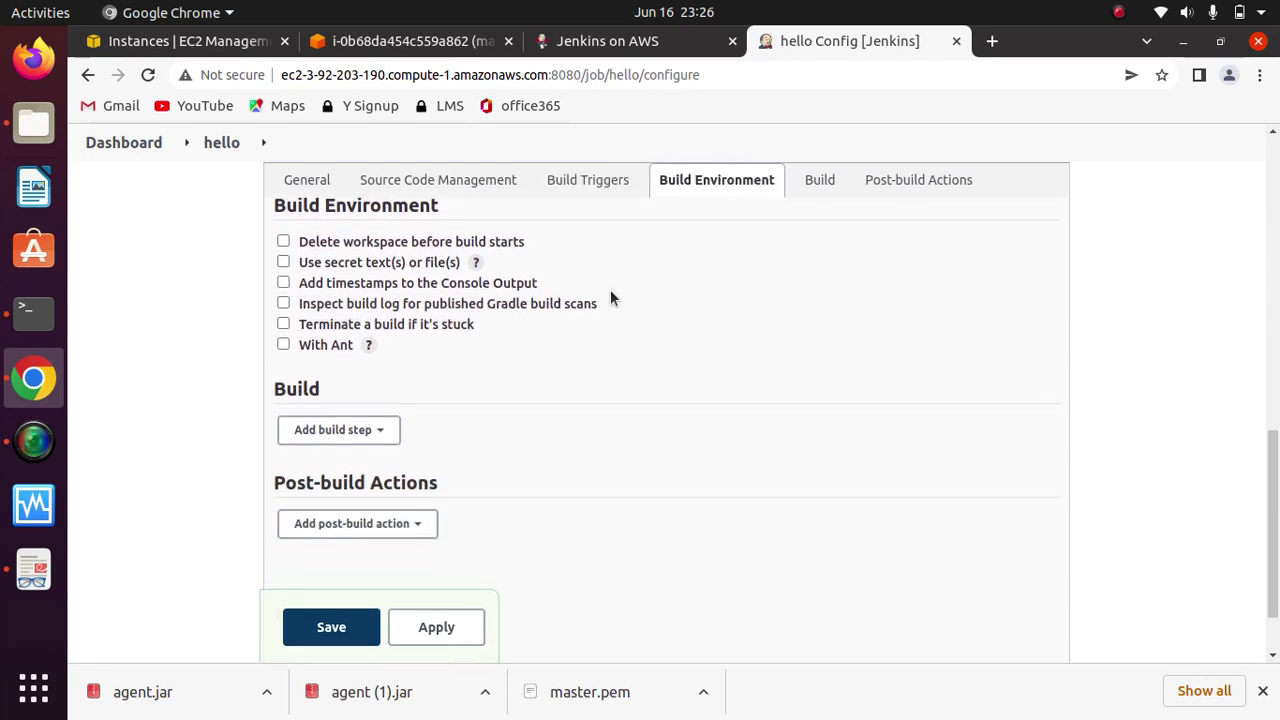
{"action": "left_click", "coordinate": [368, 350]}
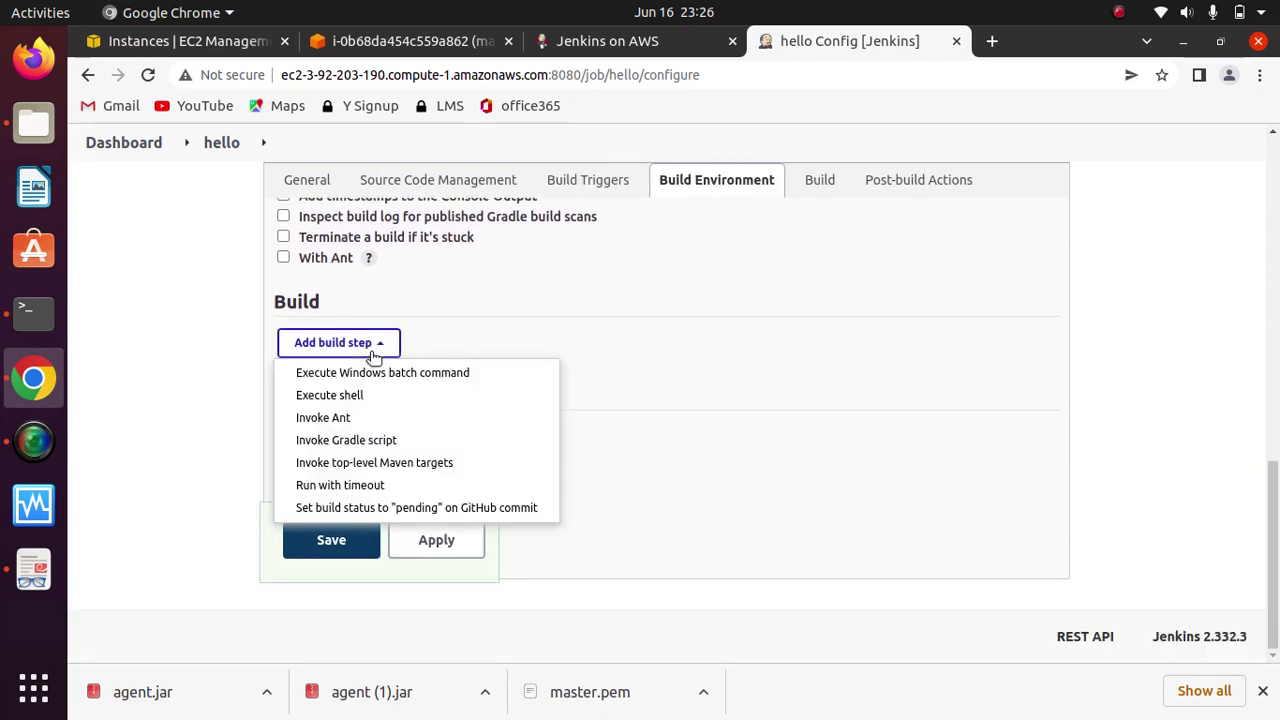
{"action": "left_click", "coordinate": [330, 397]}
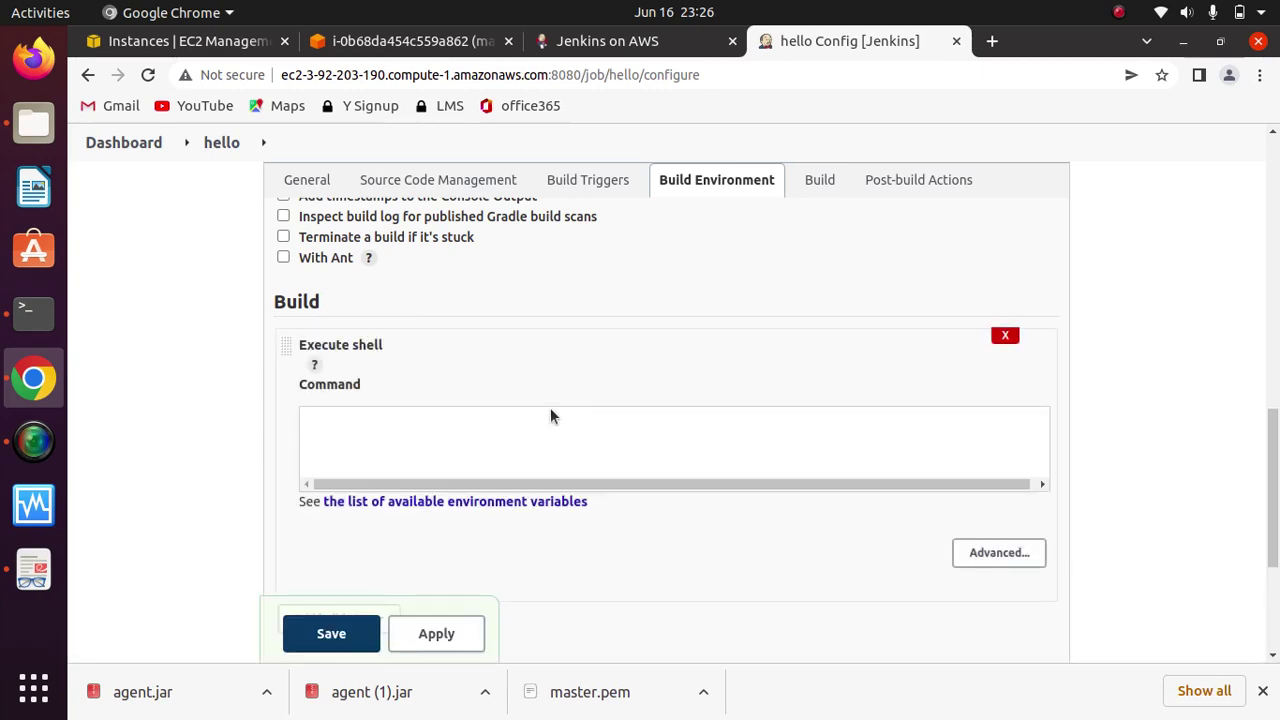
Step: Enter echo "Hello World" as the shell command, then apply and save the configuration
{"action": "left_click", "coordinate": [476, 436]}
{"action": "type", "text": "echo "}
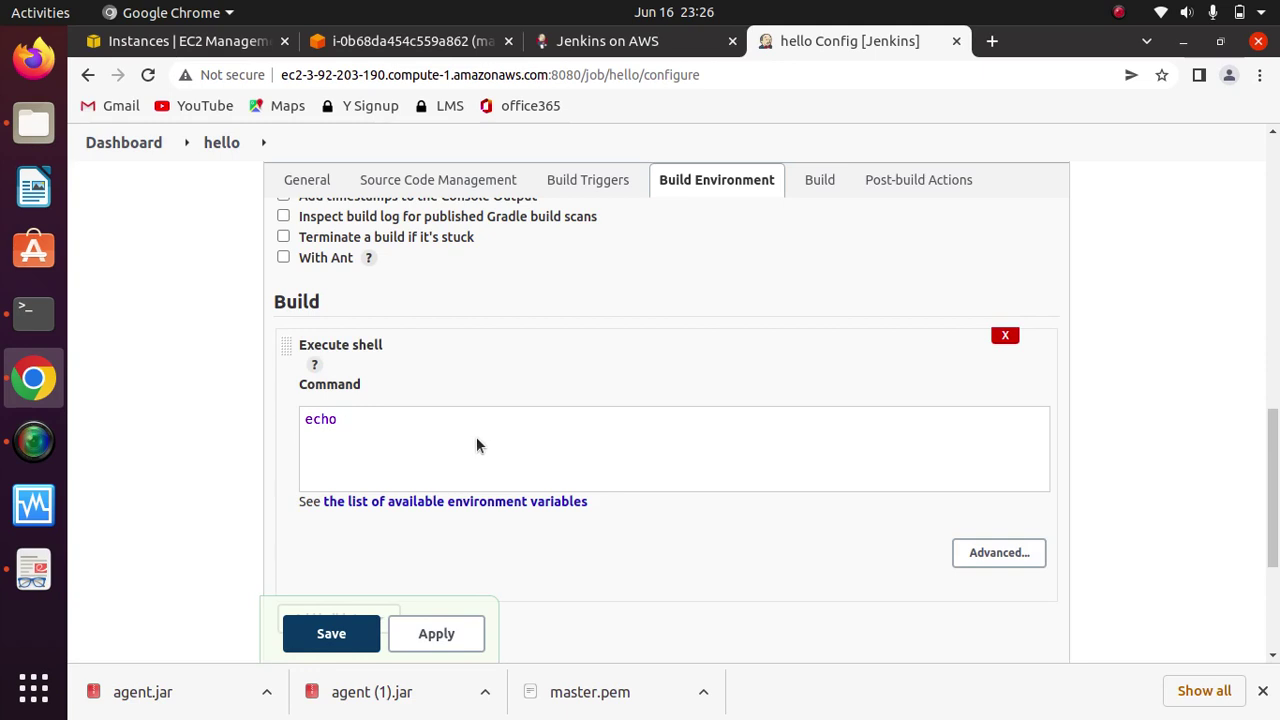
{"action": "type", "text": "\"Hello World"}
{"action": "left_click_drag", "start_coordinate": [1270, 438], "coordinate": [1270, 518]}
{"action": "left_click", "coordinate": [428, 552]}
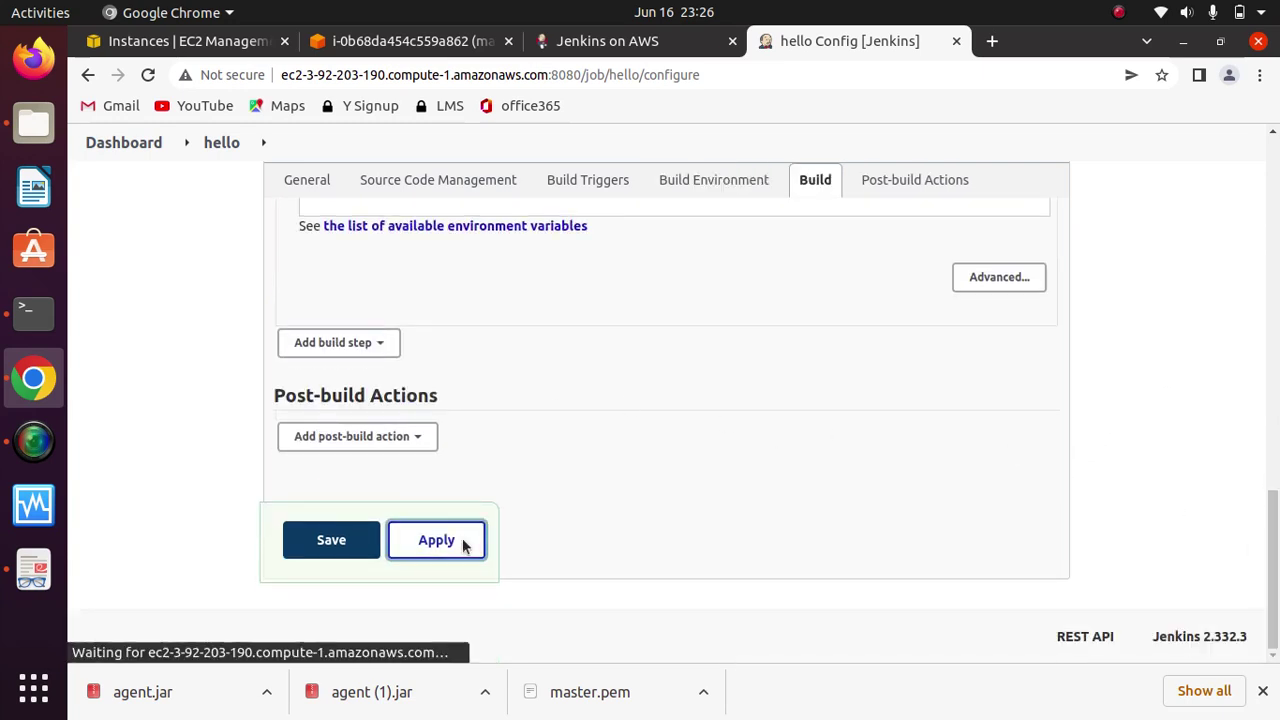
{"action": "left_click", "coordinate": [331, 540]}
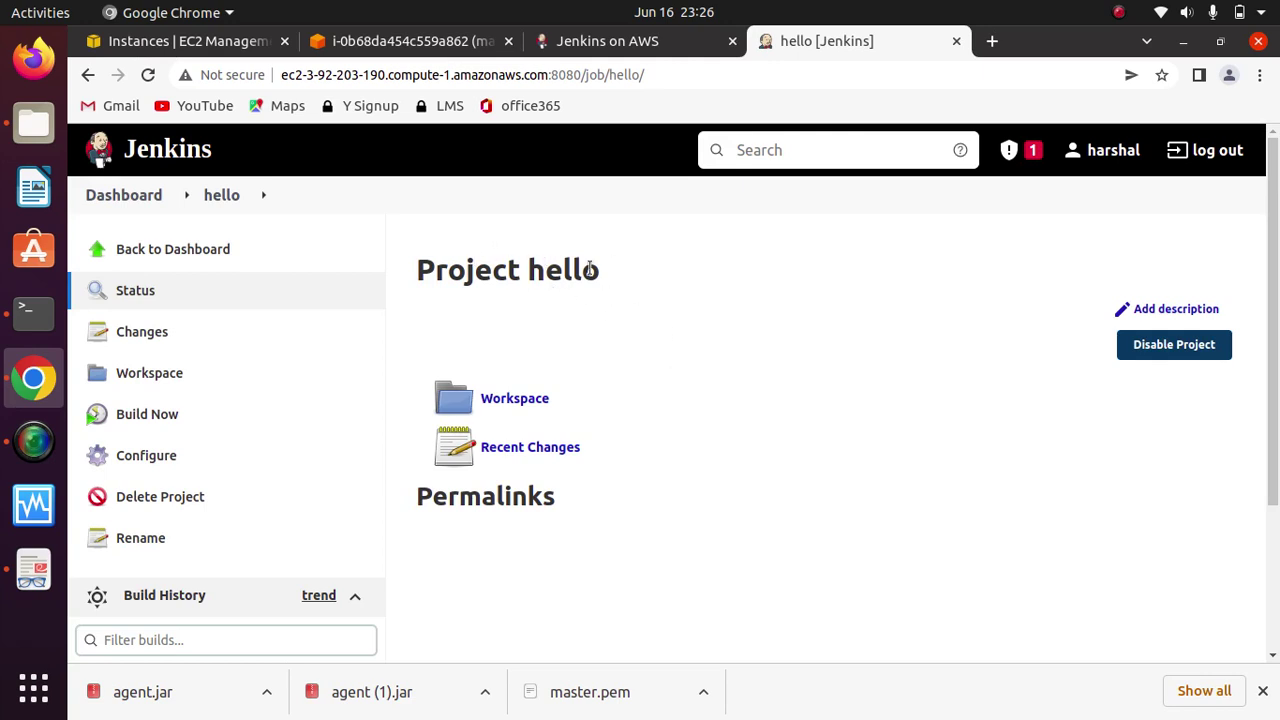
Step: Trigger build #1 of hello with Build Now and open its console output
{"action": "scroll", "coordinate": [1277, 395], "scroll_direction": "down", "scroll_amount": 3}
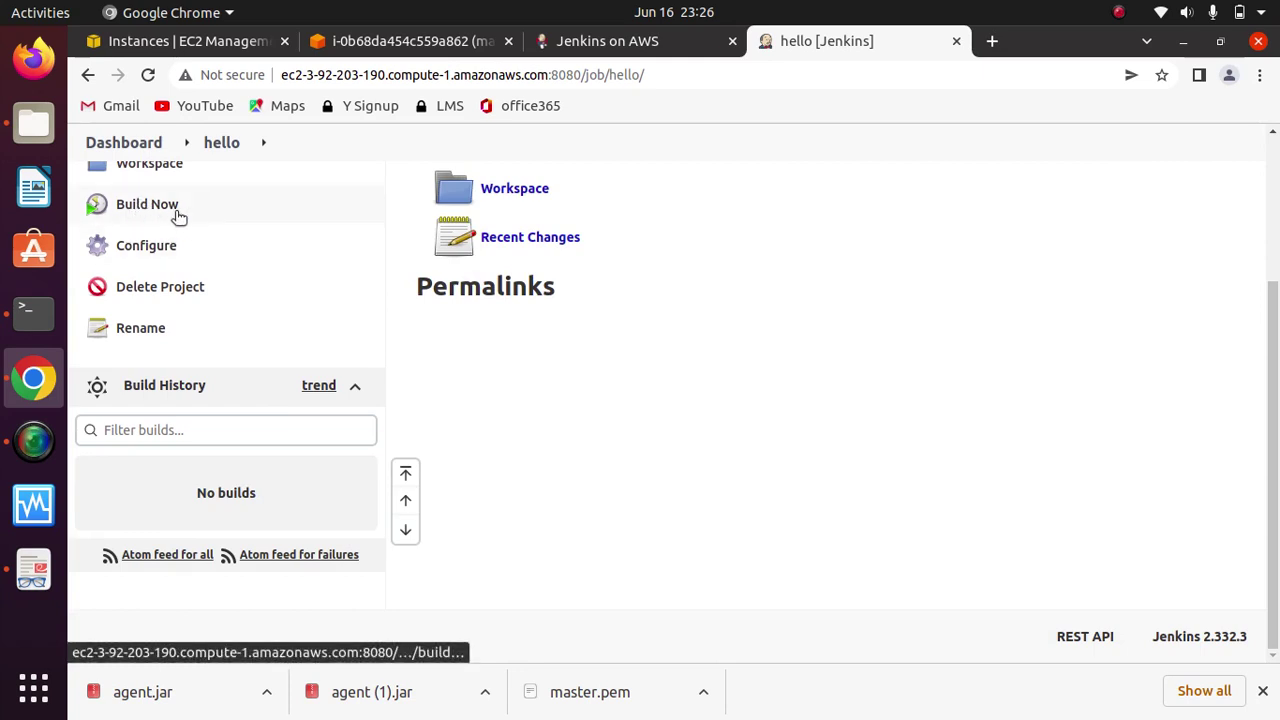
{"action": "left_click", "coordinate": [125, 210]}
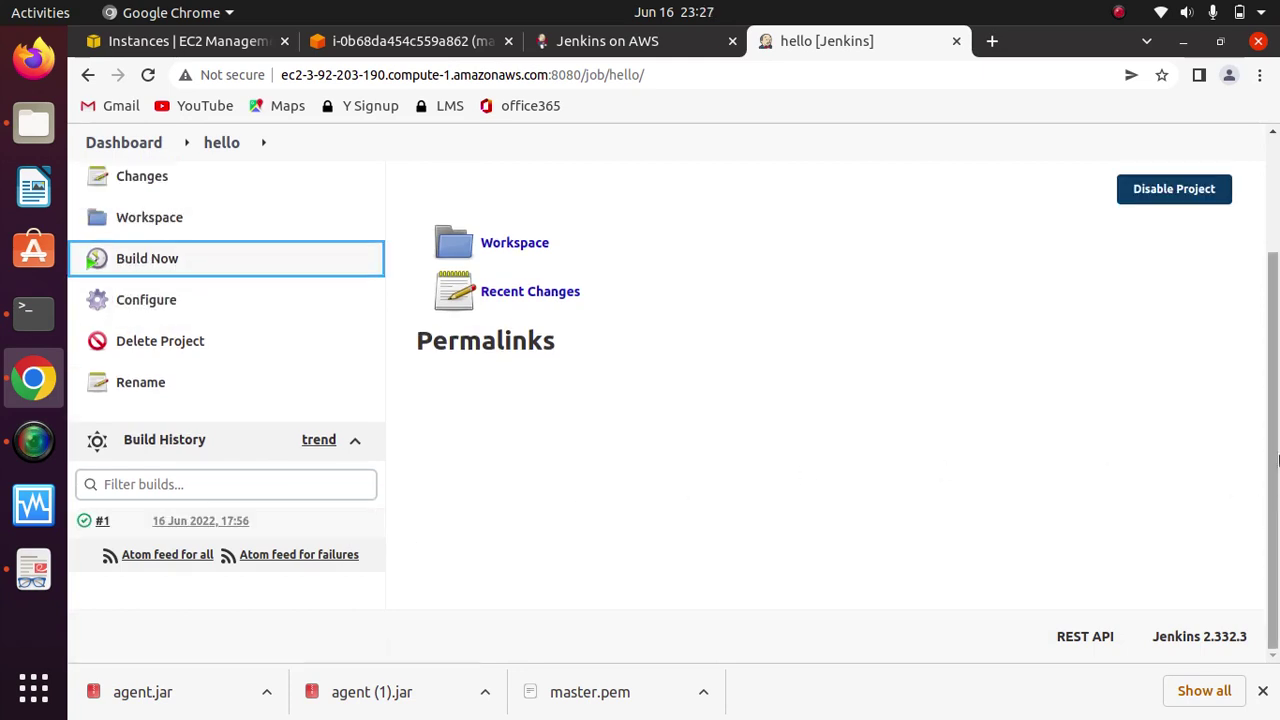
{"action": "left_click", "coordinate": [84, 522]}
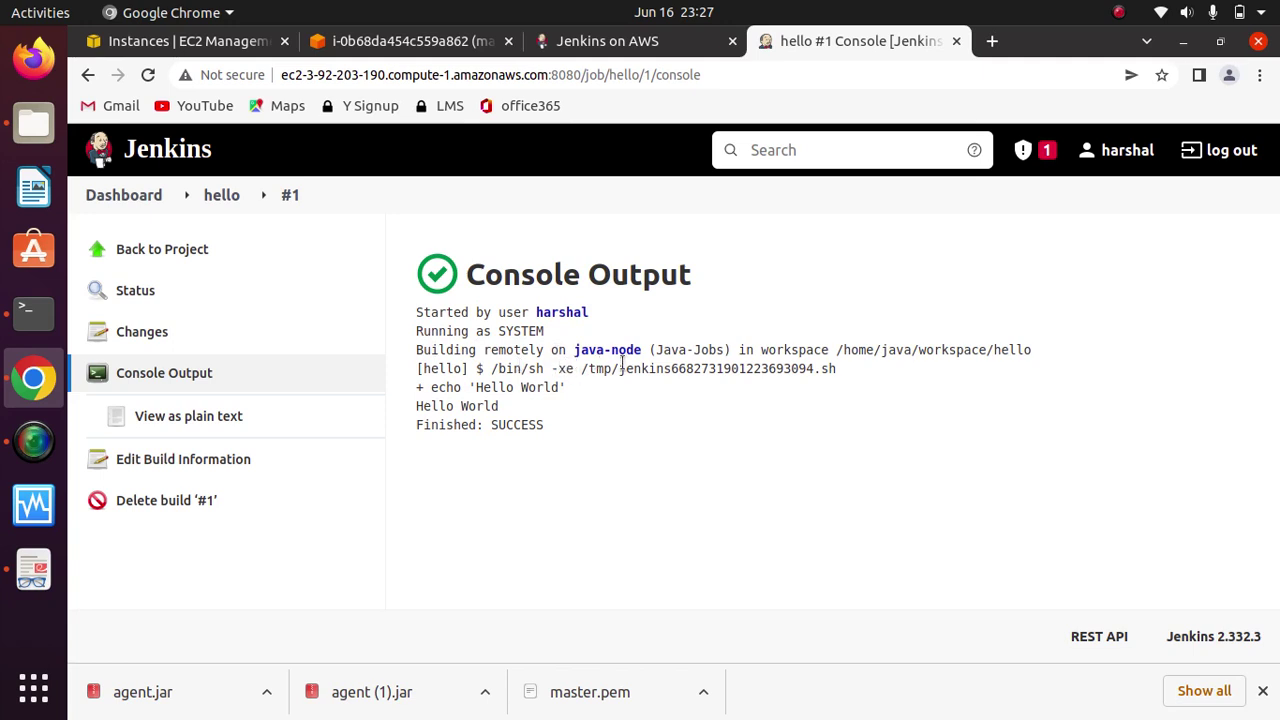
Step: Highlight the java-node agent, Java-Jobs label and /home/java/workspace/hello path in the console log
{"action": "left_click_drag", "start_coordinate": [724, 350], "coordinate": [575, 352]}
{"action": "left_click", "coordinate": [669, 414]}
{"action": "left_click_drag", "start_coordinate": [740, 348], "coordinate": [655, 348]}
{"action": "left_click", "coordinate": [731, 412]}
{"action": "left_click_drag", "start_coordinate": [763, 350], "coordinate": [996, 350]}
{"action": "left_click", "coordinate": [1053, 356]}
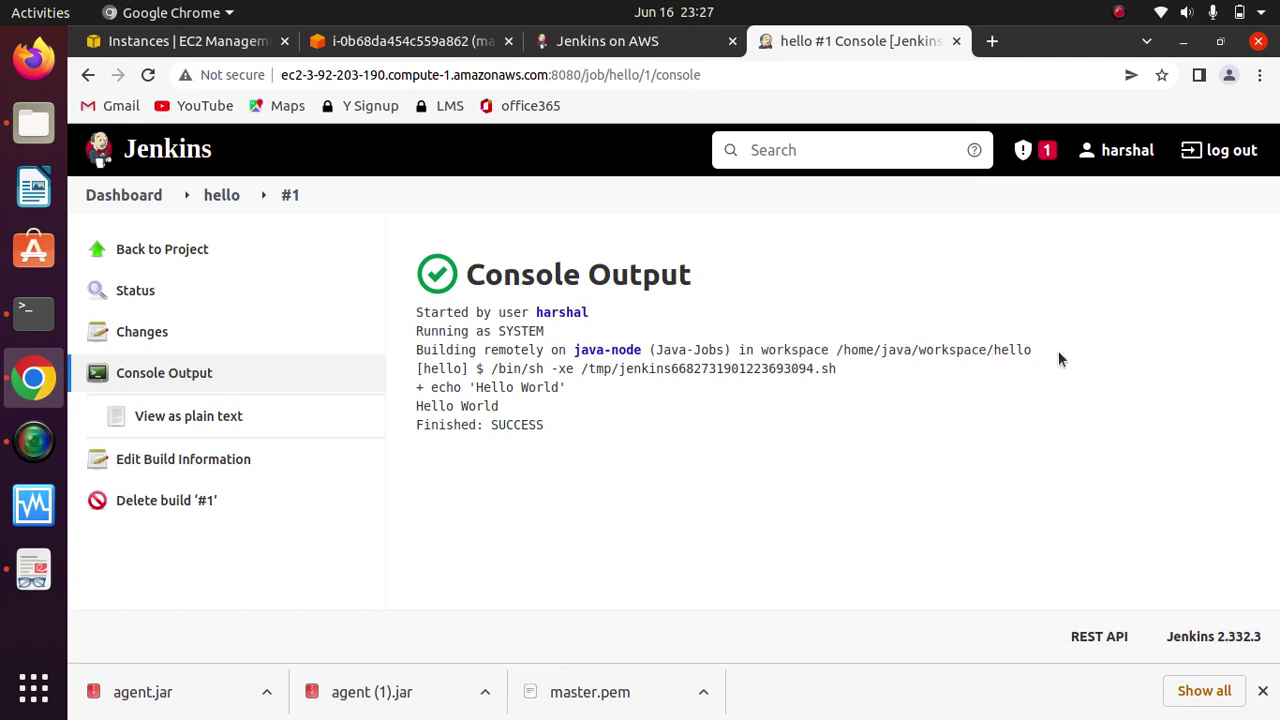
{"action": "double_click", "coordinate": [806, 353]}
{"action": "left_click_drag", "start_coordinate": [843, 350], "coordinate": [1038, 350]}
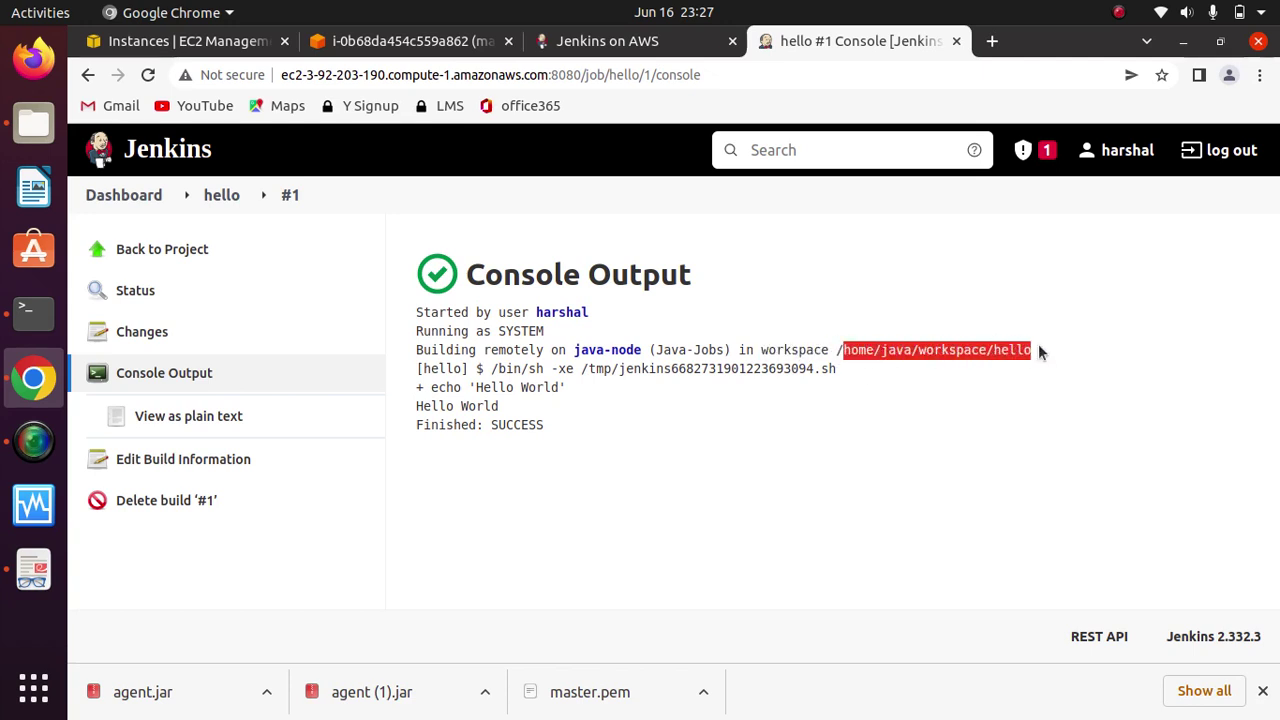
{"action": "left_click", "coordinate": [853, 356]}
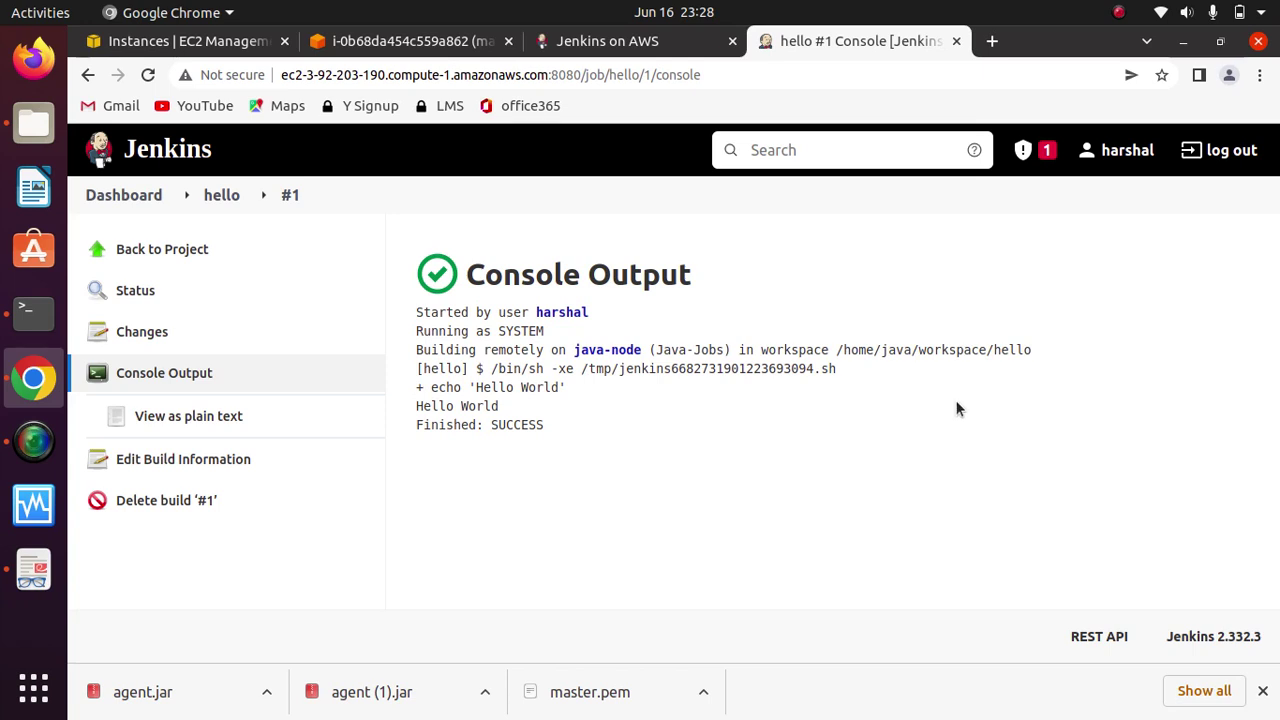
Step: Highlight the Hello World and Finished: SUCCESS lines, then switch to the agent's Terminal
{"action": "left_click_drag", "start_coordinate": [511, 409], "coordinate": [415, 408]}
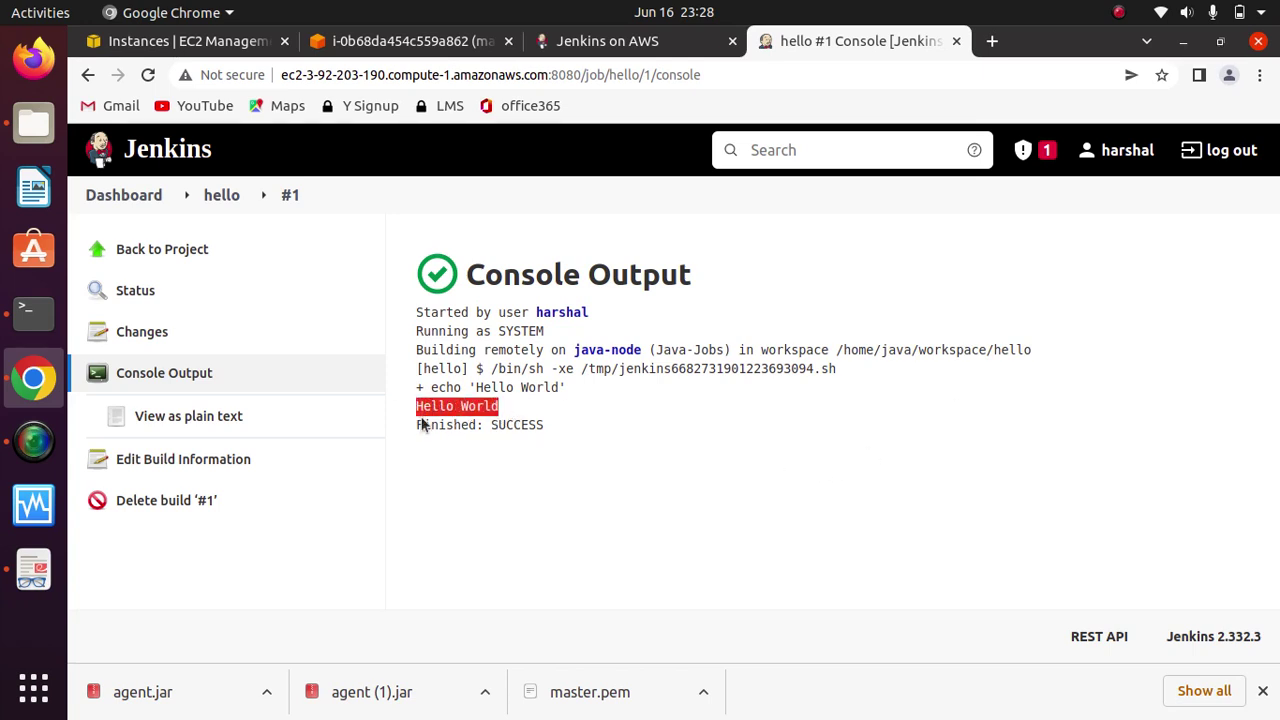
{"action": "left_click", "coordinate": [499, 413]}
{"action": "left_click_drag", "start_coordinate": [497, 408], "coordinate": [403, 415]}
{"action": "left_click_drag", "start_coordinate": [406, 426], "coordinate": [557, 427]}
{"action": "left_click", "coordinate": [640, 453]}
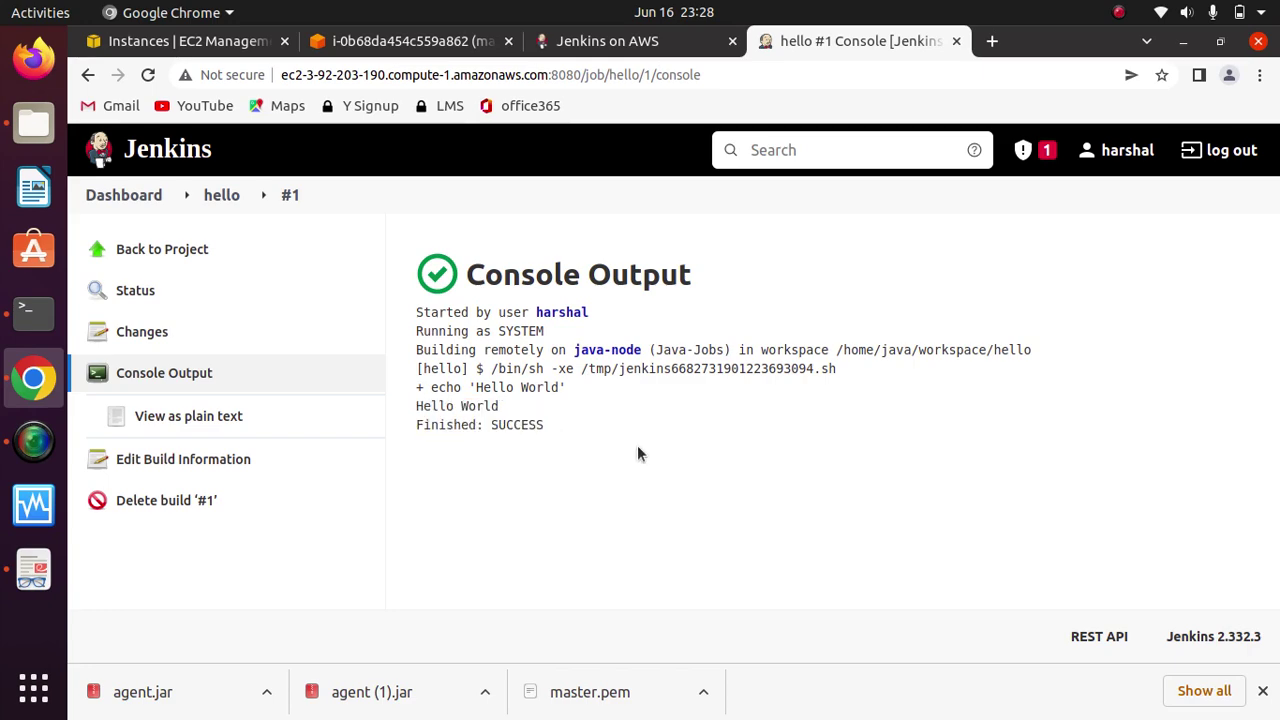
{"action": "left_click", "coordinate": [33, 313]}
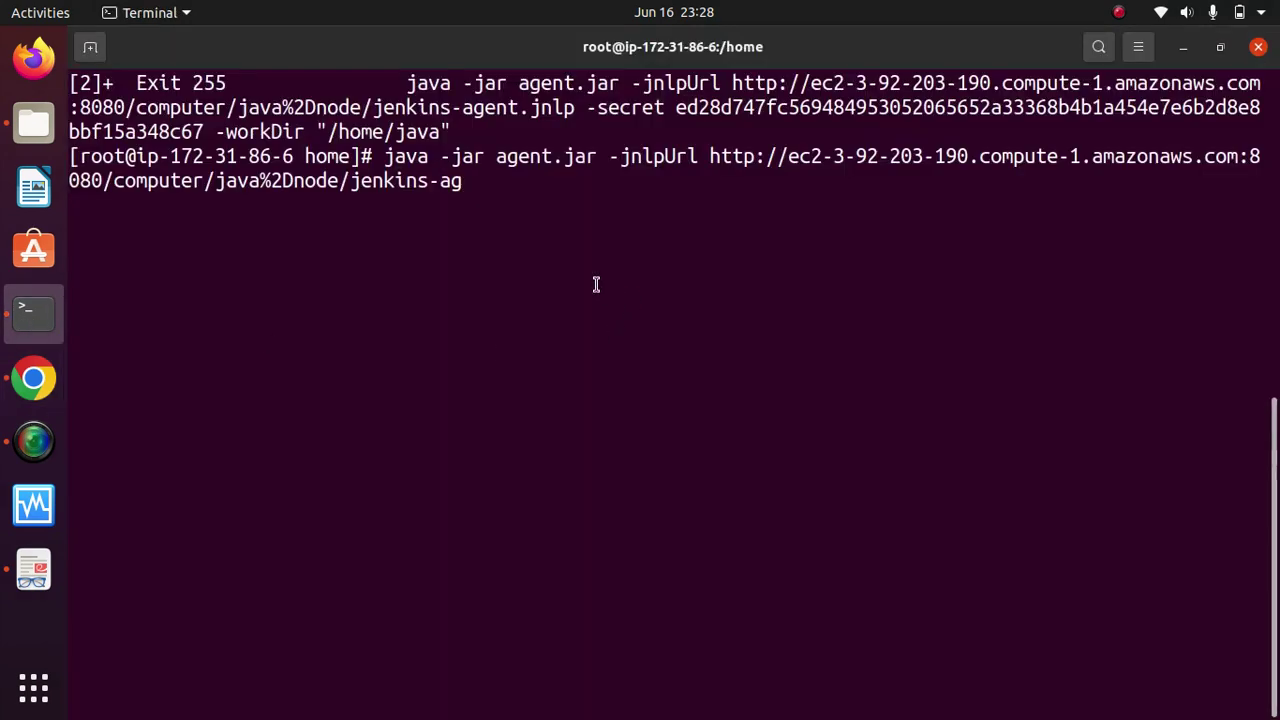
Step: Erase the leftover agent command, clear the screen and list the home directory
{"action": "key", "text": "BackSpace"}
{"action": "key", "text": "BackSpace"}
{"action": "key", "text": "BackSpace"}
{"action": "key", "text": "BackSpace"}
{"action": "key", "text": "BackSpace"}
{"action": "key", "text": "BackSpace"}
{"action": "key", "text": "BackSpace"}
{"action": "key", "text": "BackSpace"}
{"action": "key", "text": "BackSpace"}
{"action": "key", "text": "BackSpace"}
{"action": "key", "text": "BackSpace"}
{"action": "key", "text": "BackSpace"}
{"action": "key", "text": "BackSpace"}
{"action": "key", "text": "BackSpace"}
{"action": "key", "text": "BackSpace"}
{"action": "key", "text": "BackSpace"}
{"action": "key", "text": "BackSpace"}
{"action": "key", "text": "BackSpace"}
{"action": "key", "text": "BackSpace"}
{"action": "key", "text": "BackSpace"}
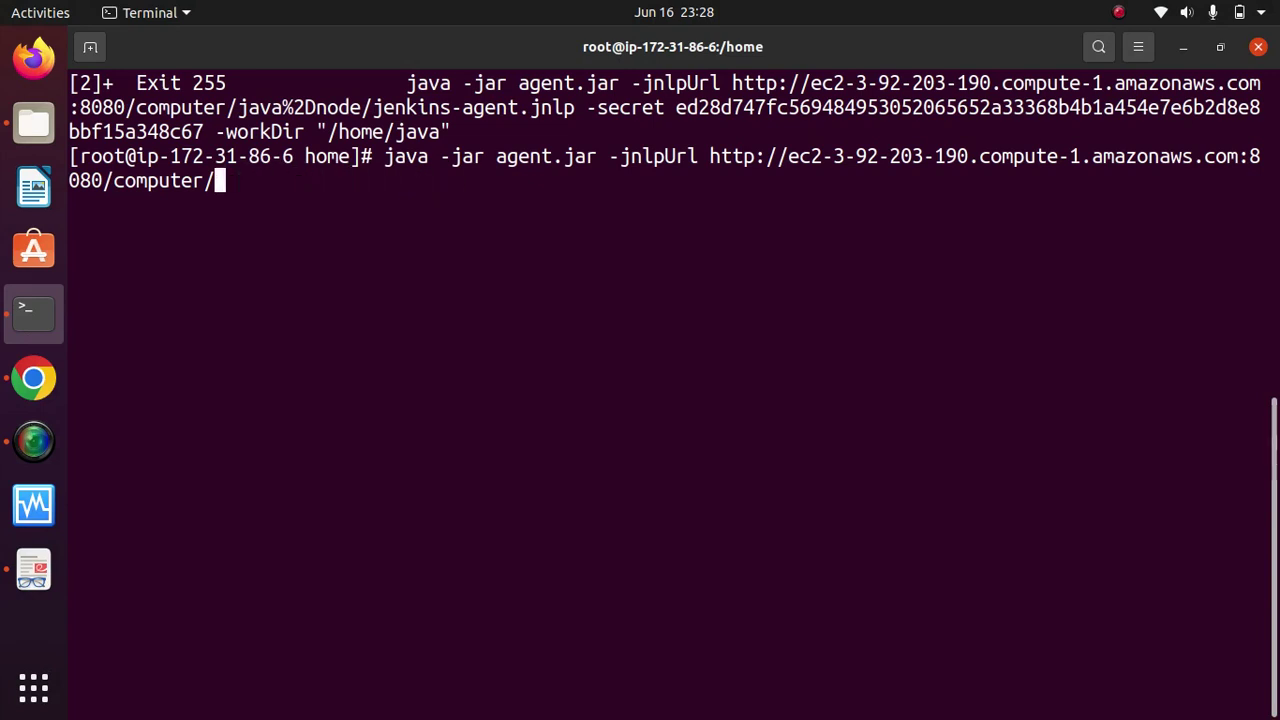
{"action": "key", "text": "BackSpace"}
{"action": "key", "text": "BackSpace"}
{"action": "key", "text": "BackSpace"}
{"action": "key", "text": "BackSpace"}
{"action": "key", "text": "BackSpace"}
{"action": "key", "text": "BackSpace"}
{"action": "key", "text": "BackSpace"}
{"action": "key", "text": "BackSpace"}
{"action": "key", "text": "BackSpace"}
{"action": "key", "text": "BackSpace"}
{"action": "key", "text": "BackSpace"}
{"action": "key", "text": "BackSpace"}
{"action": "key", "text": "BackSpace"}
{"action": "key", "text": "BackSpace"}
{"action": "key", "text": "BackSpace"}
{"action": "key", "text": "BackSpace"}
{"action": "key", "text": "BackSpace"}
{"action": "key", "text": "BackSpace"}
{"action": "key", "text": "BackSpace"}
{"action": "key", "text": "BackSpace"}
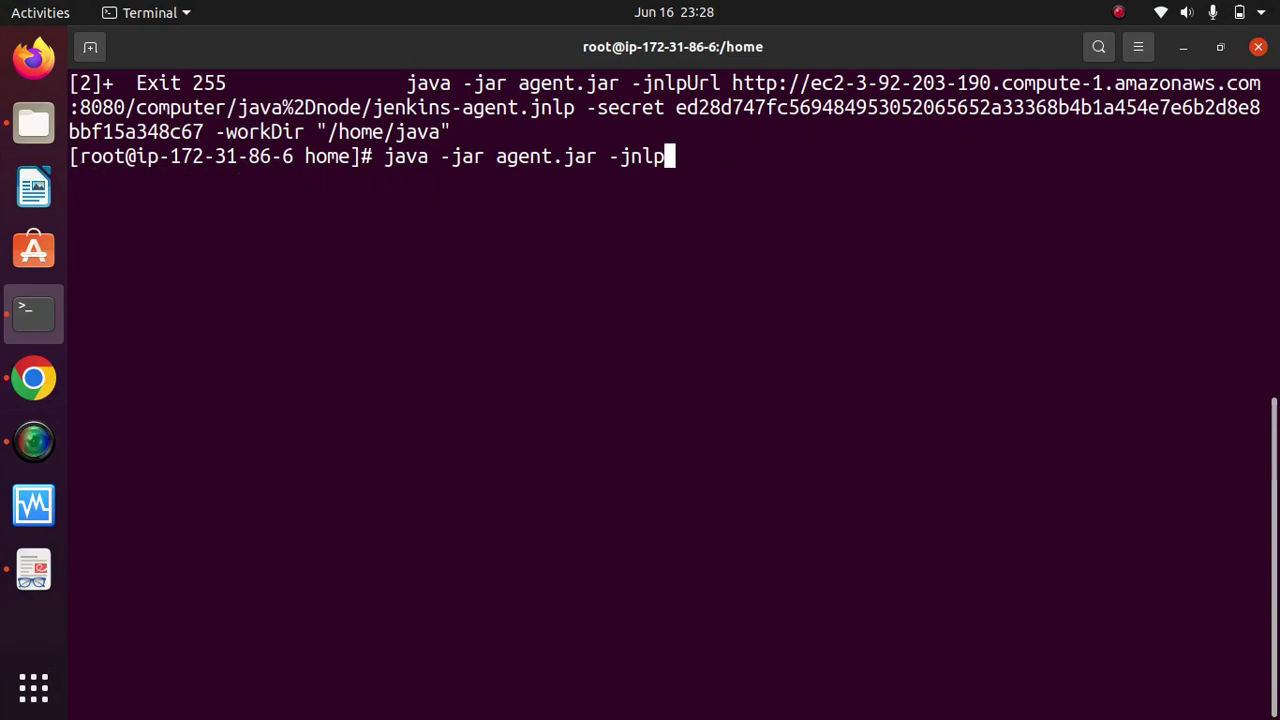
{"action": "key", "text": "BackSpace"}
{"action": "key", "text": "BackSpace"}
{"action": "key", "text": "BackSpace"}
{"action": "key", "text": "BackSpace"}
{"action": "key", "text": "BackSpace"}
{"action": "key", "text": "BackSpace"}
{"action": "key", "text": "BackSpace"}
{"action": "key", "text": "BackSpace"}
{"action": "key", "text": "BackSpace"}
{"action": "key", "text": "BackSpace"}
{"action": "key", "text": "BackSpace"}
{"action": "key", "text": "BackSpace"}
{"action": "key", "text": "BackSpace"}
{"action": "key", "text": "BackSpace"}
{"action": "key", "text": "BackSpace"}
{"action": "key", "text": "BackSpace"}
{"action": "key", "text": "BackSpace"}
{"action": "key", "text": "BackSpace"}
{"action": "key", "text": "BackSpace"}
{"action": "key", "text": "BackSpace"}
{"action": "type", "text": "c"}
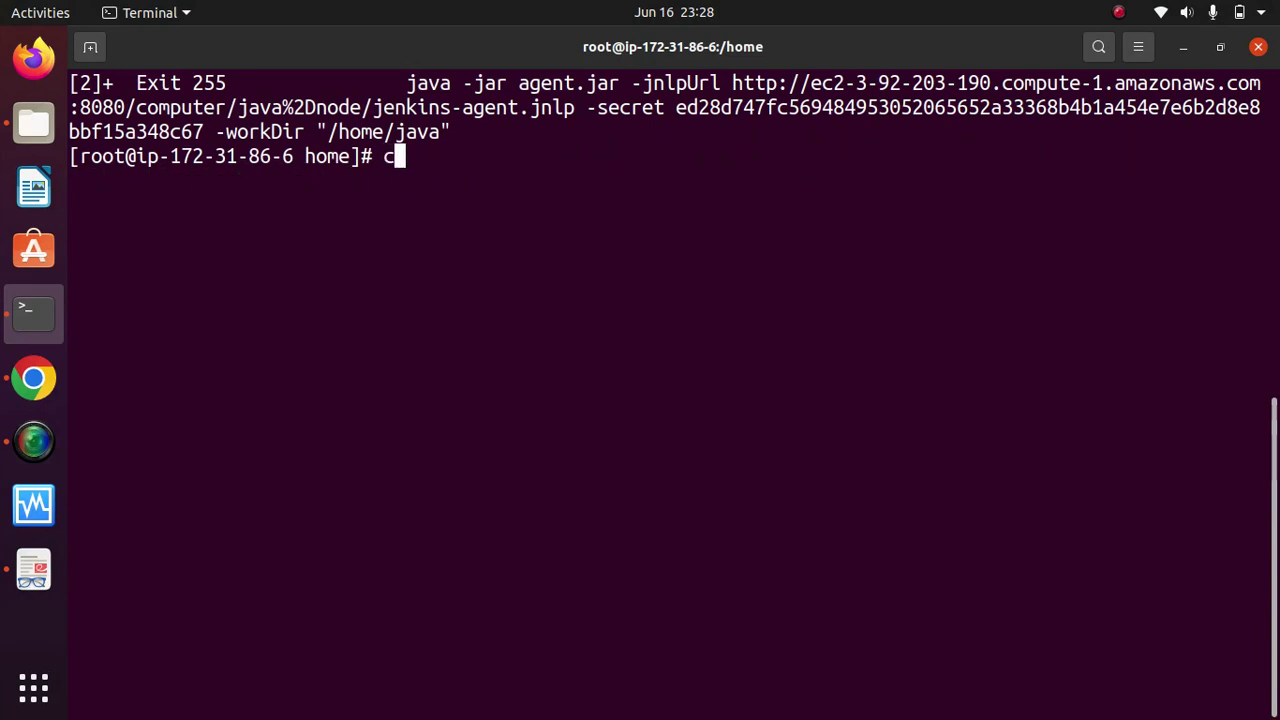
{"action": "type", "text": "lear"}
{"action": "key", "text": "Return"}
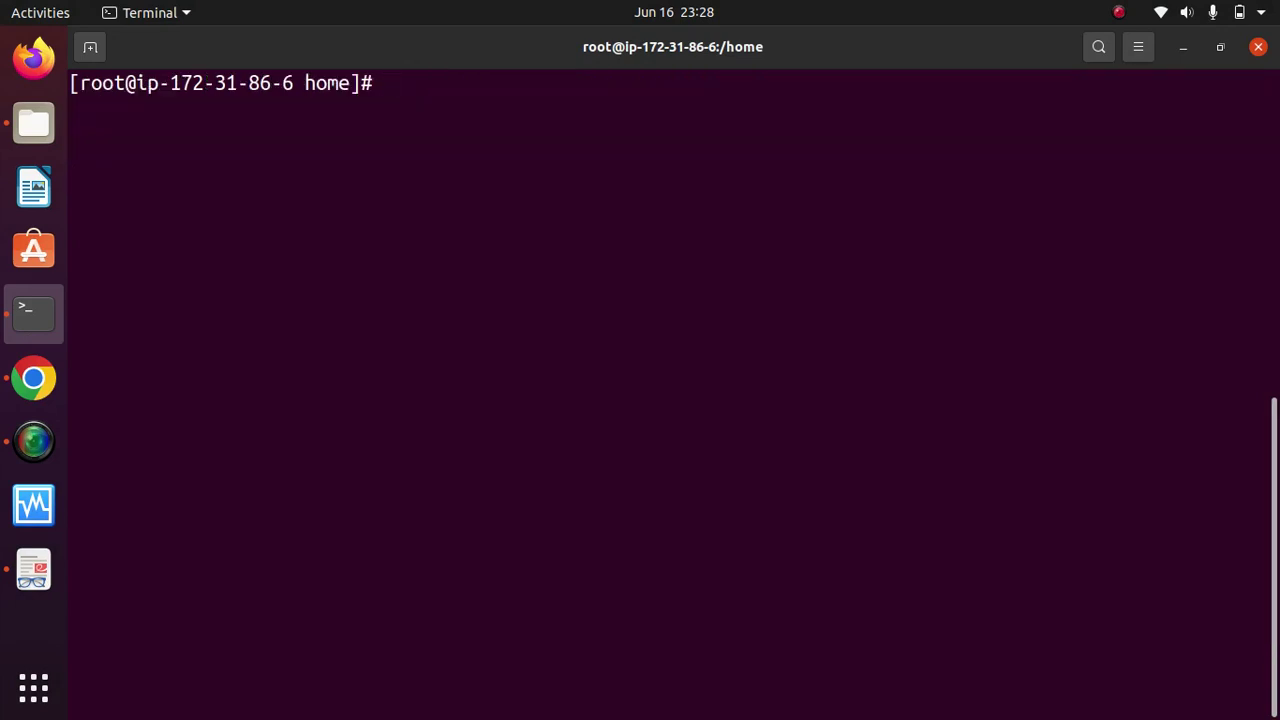
{"action": "type", "text": "ls"}
{"action": "key", "text": "Return"}
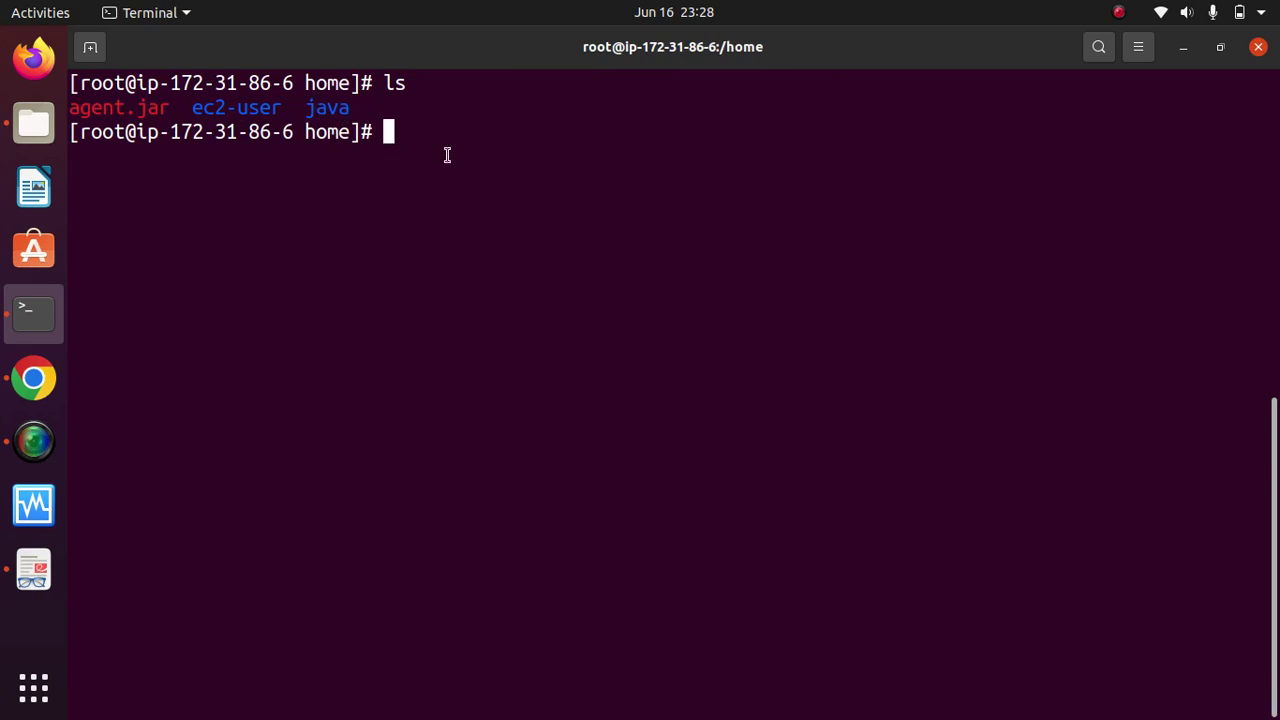
Step: Change into the java directory and list its contents
{"action": "type", "text": "cd Ja"}
{"action": "key", "text": "BackSpace"}
{"action": "key", "text": "BackSpace"}
{"action": "key", "text": "BackSpace"}
{"action": "type", "text": "ja"}
{"action": "key", "text": "Return"}
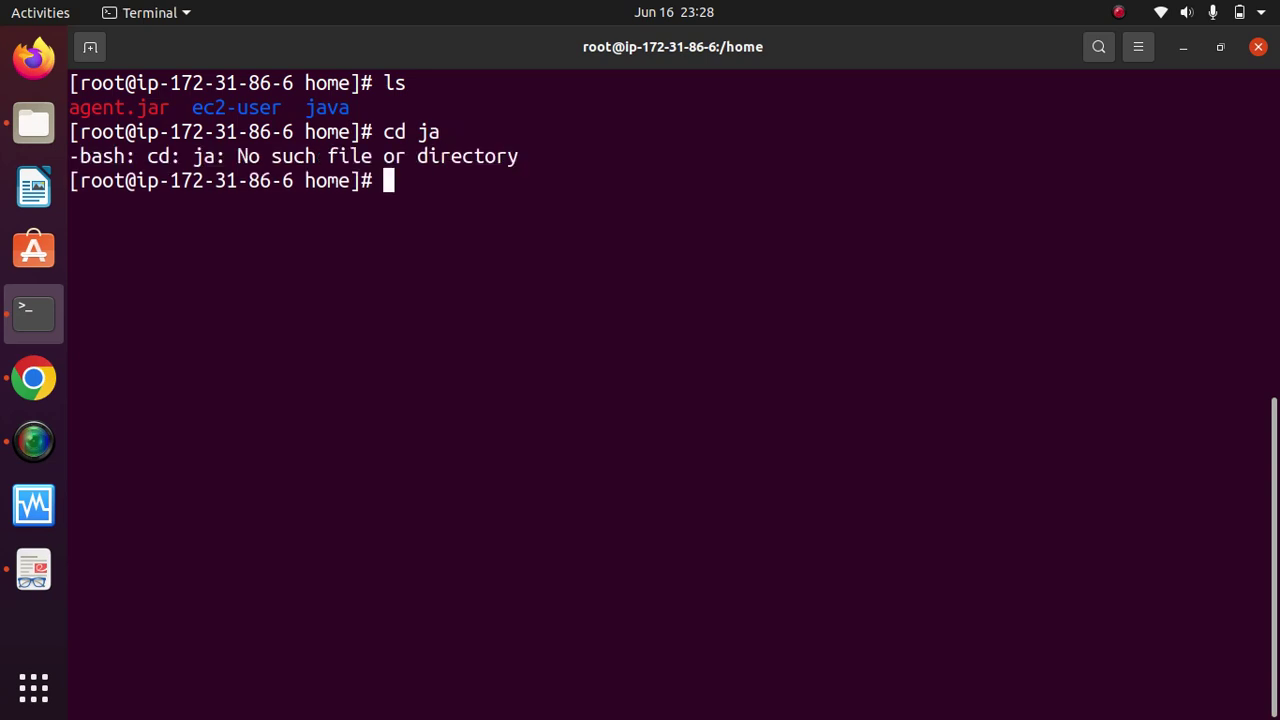
{"action": "type", "text": "cd ja"}
{"action": "key", "text": "Tab"}
{"action": "key", "text": "Return"}
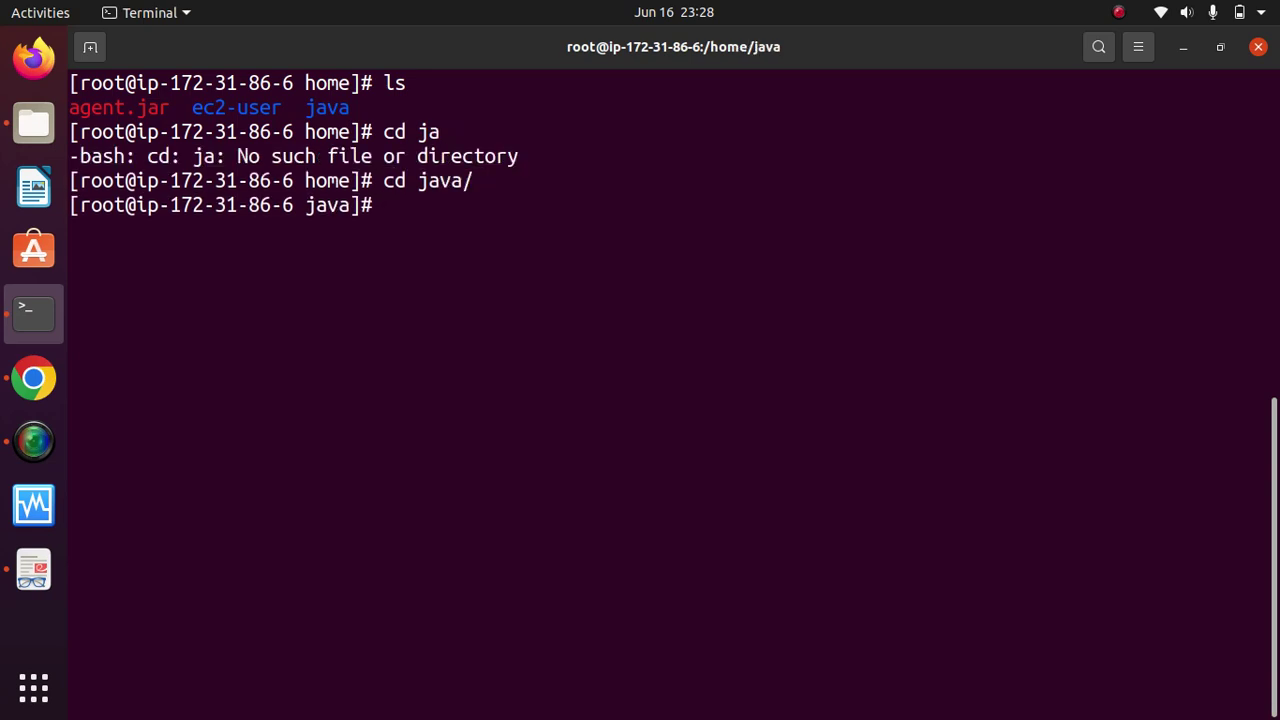
{"action": "type", "text": "ls"}
{"action": "key", "text": "Return"}
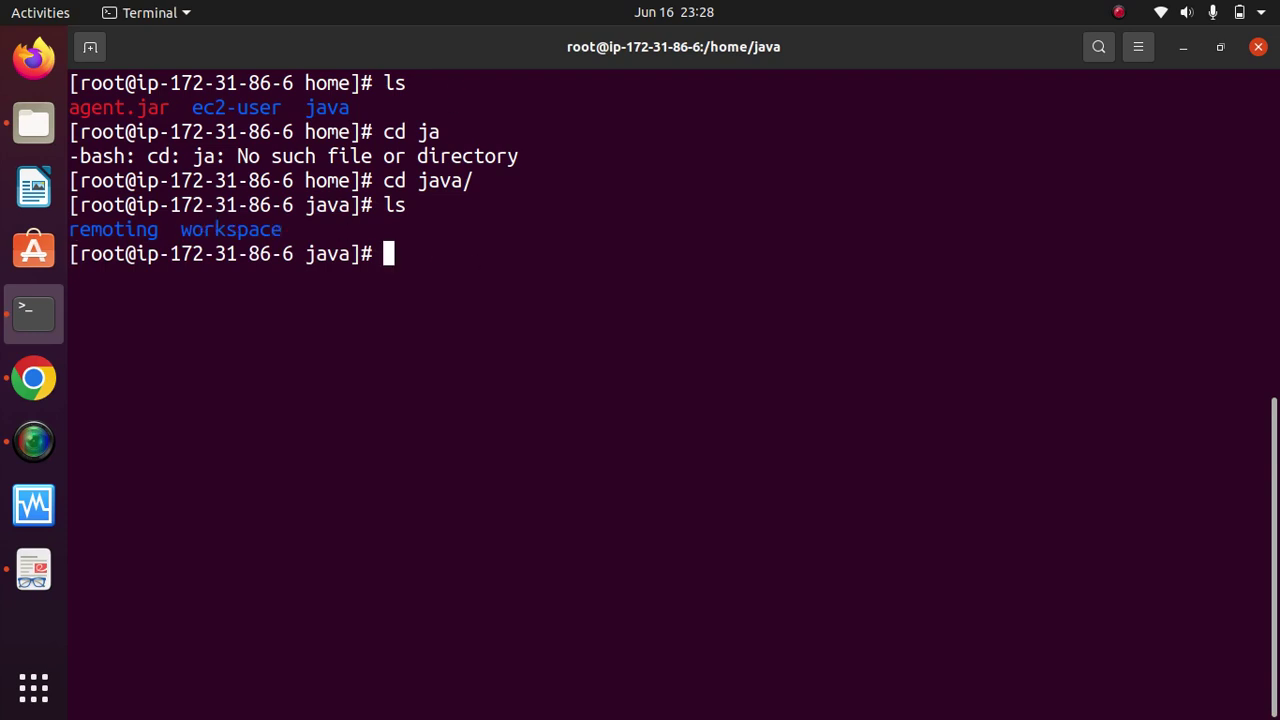
Step: Enter workspace/hello, confirm it exists and is empty, clear the screen and return to Chrome
{"action": "type", "text": "cd wor"}
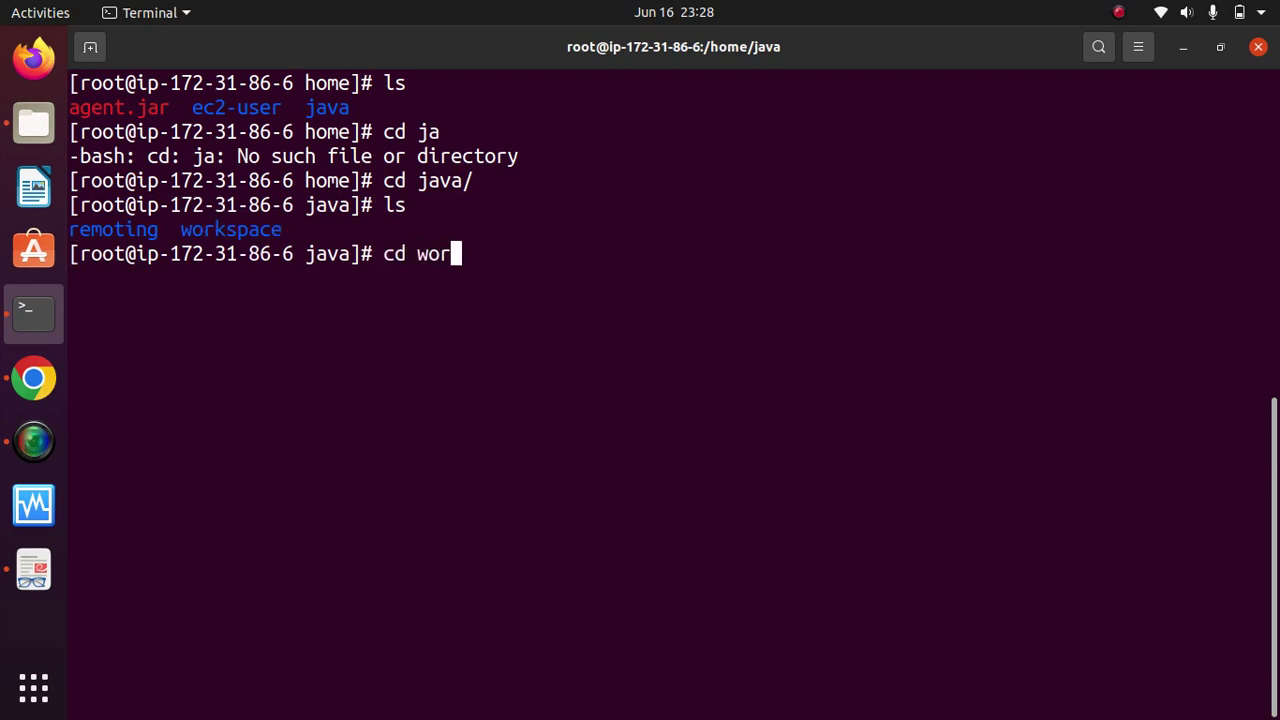
{"action": "key", "text": "Tab"}
{"action": "key", "text": "Return"}
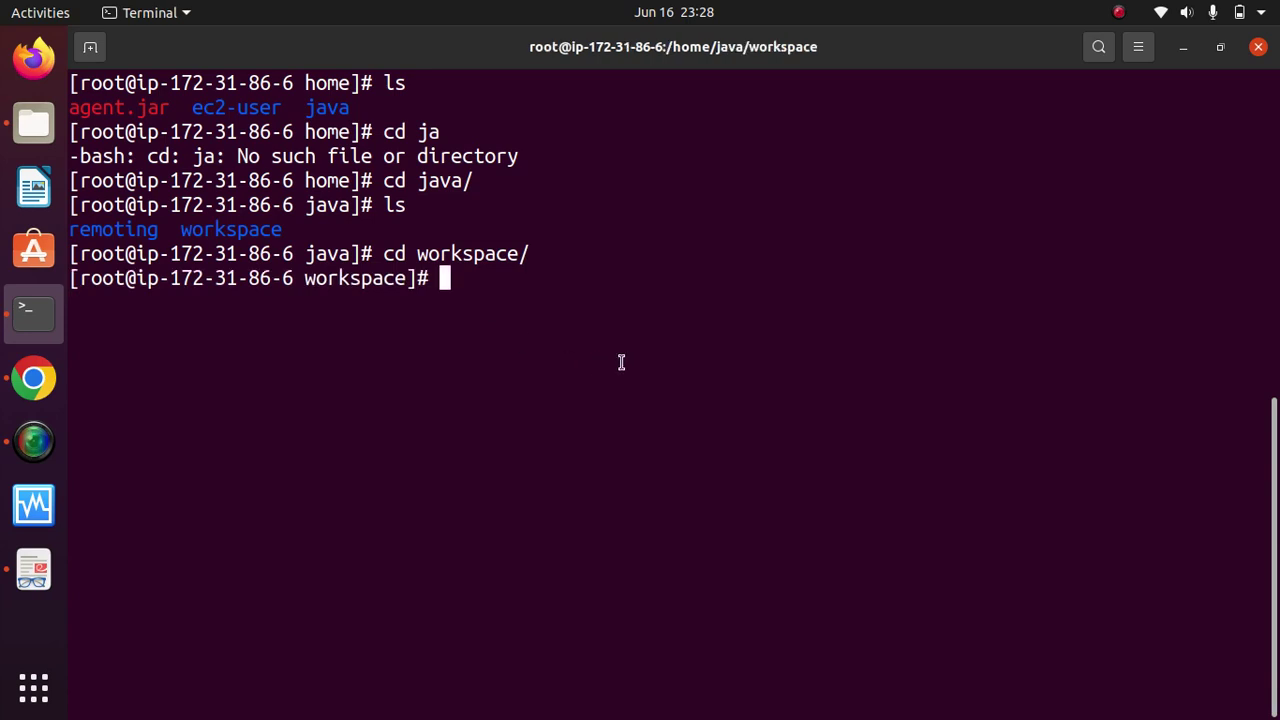
{"action": "type", "text": "ls"}
{"action": "key", "text": "Return"}
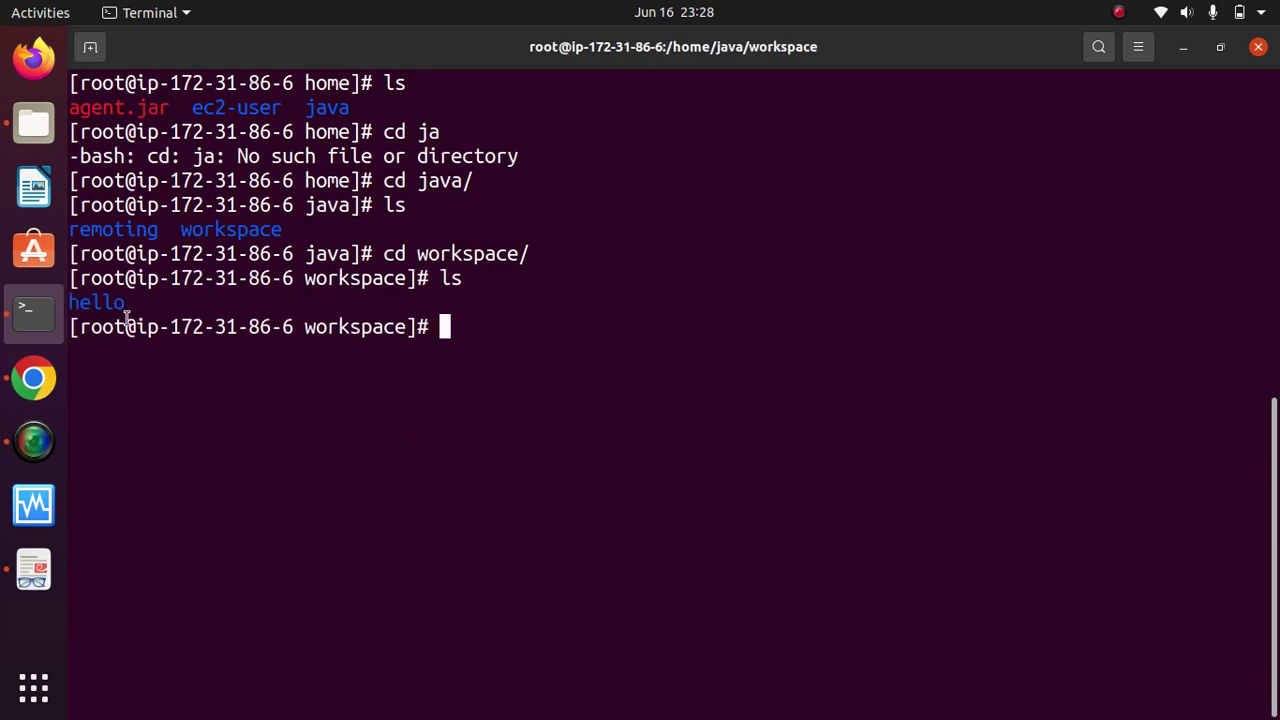
{"action": "type", "text": "cd hello/"}
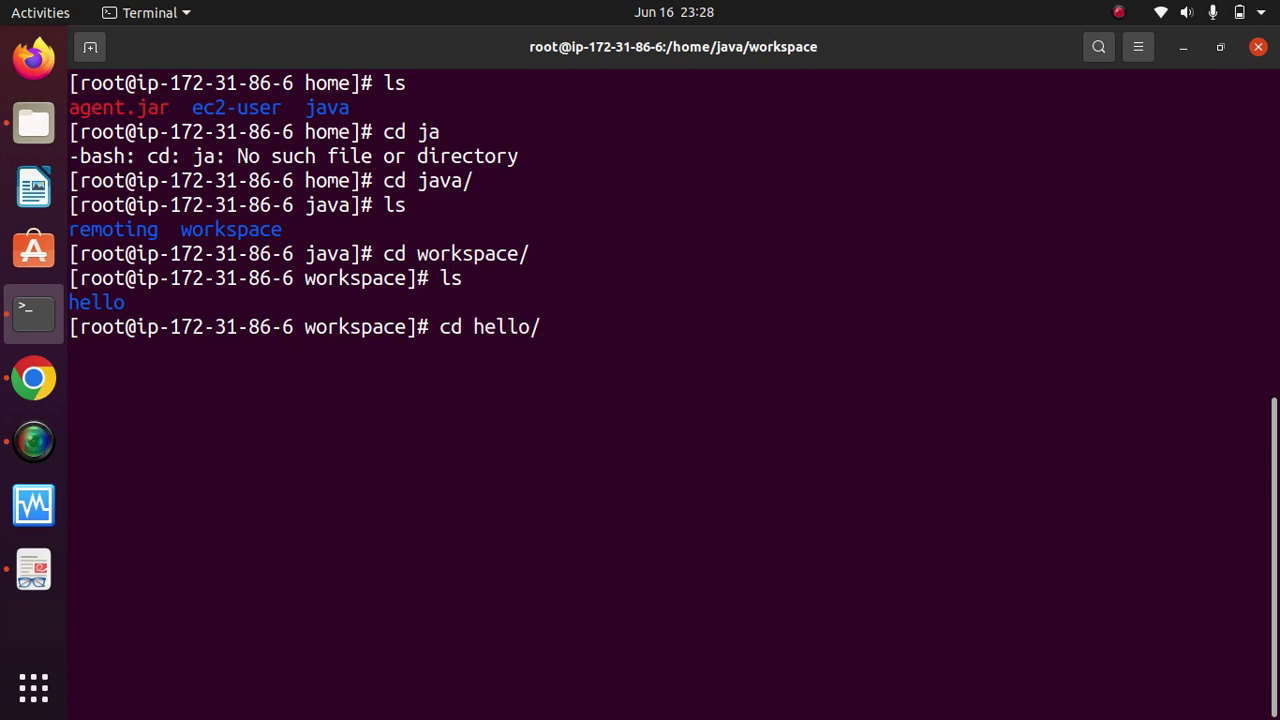
{"action": "key", "text": "Return"}
{"action": "type", "text": "ls"}
{"action": "key", "text": "Return"}
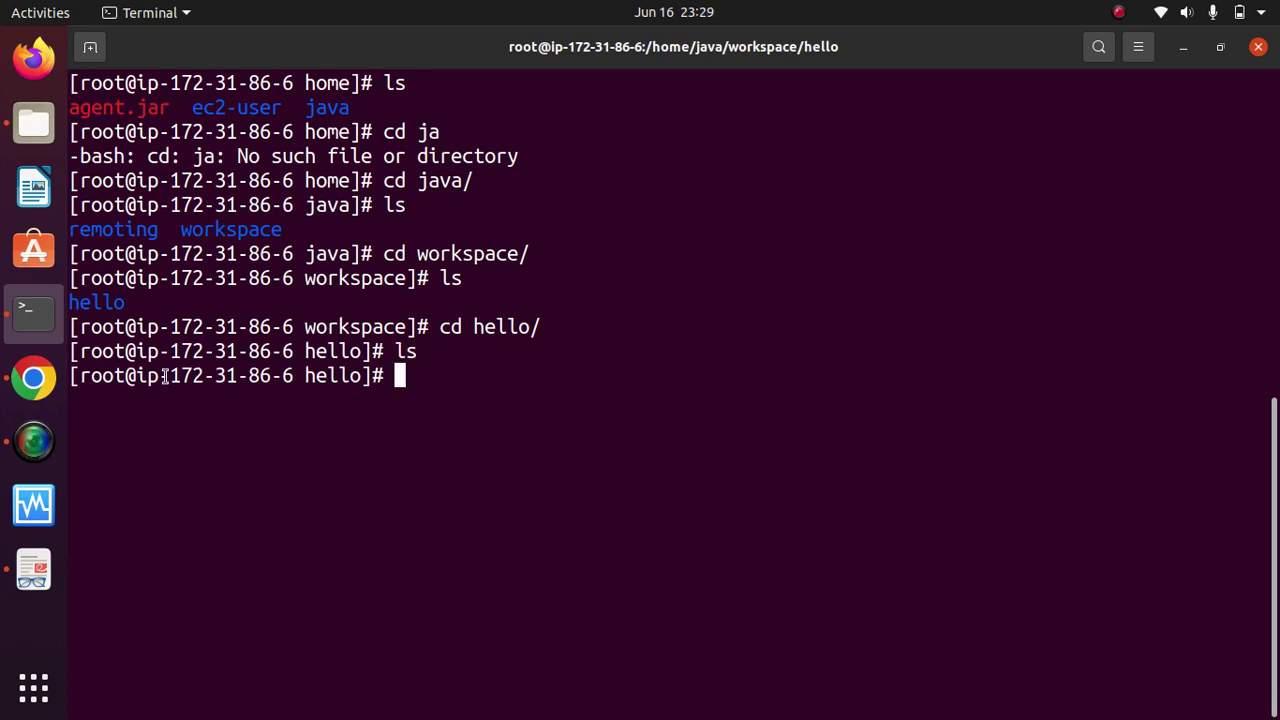
{"action": "type", "text": "clear"}
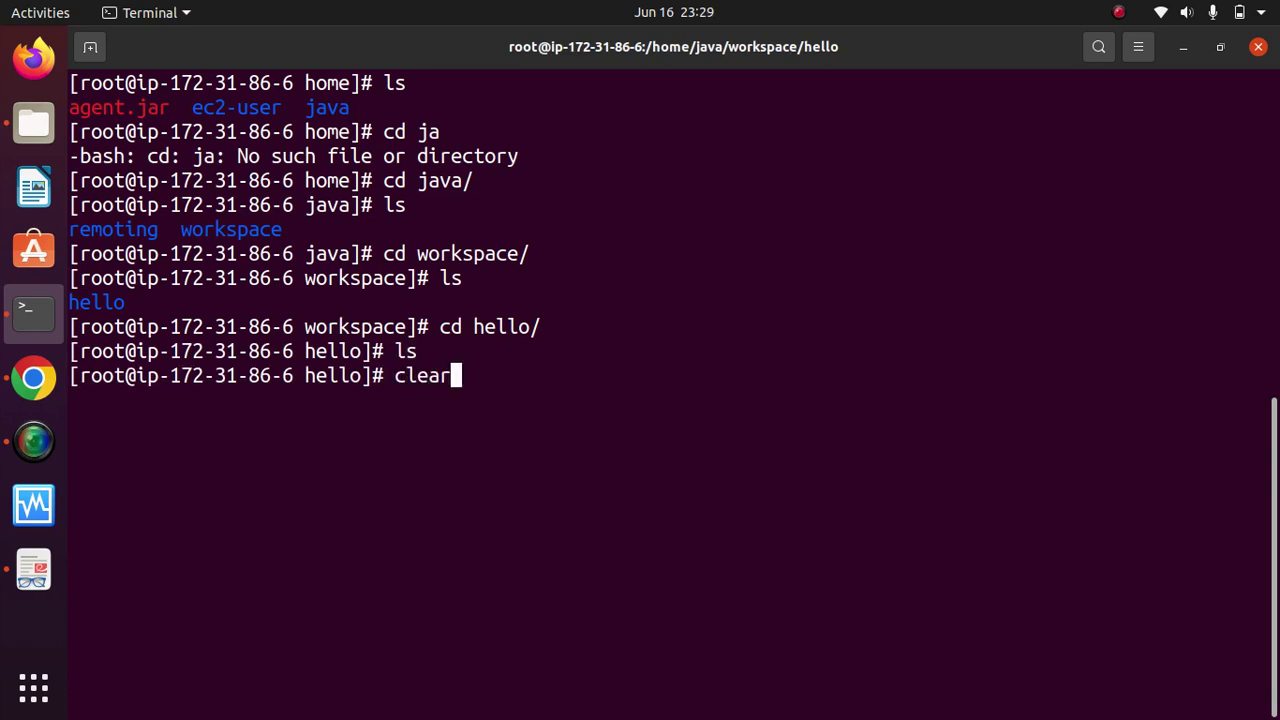
{"action": "key", "text": "Return"}
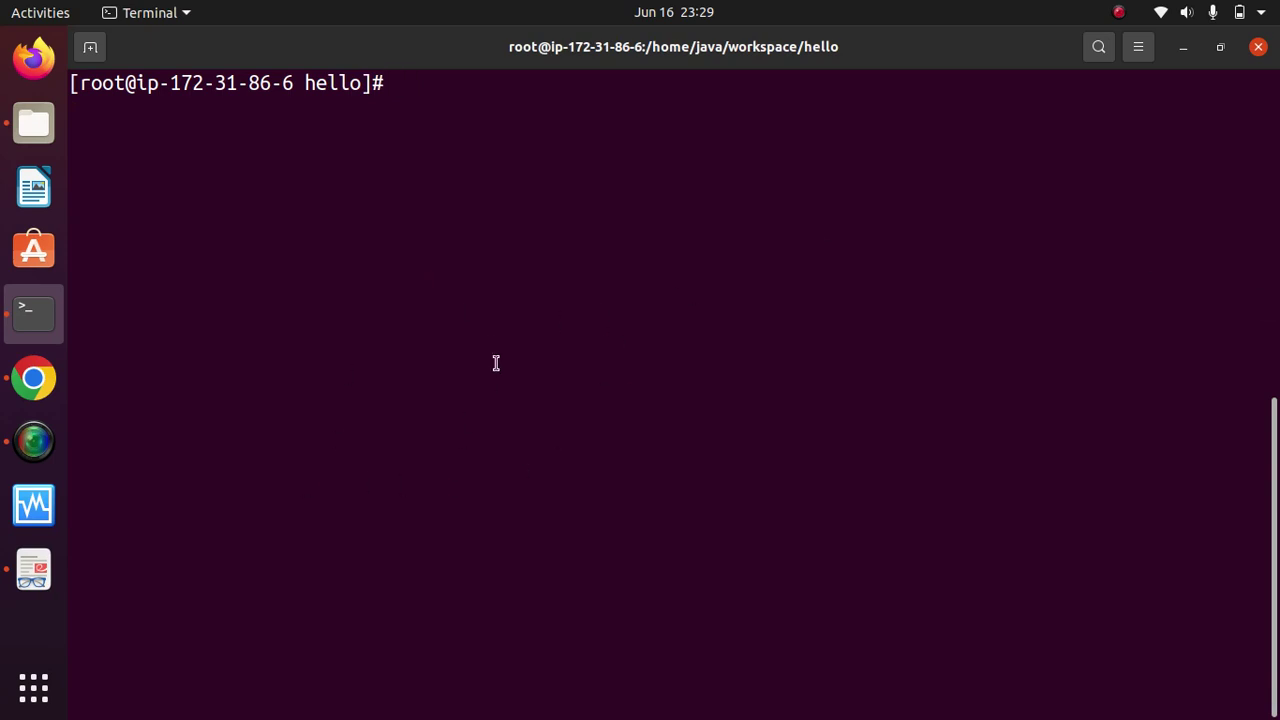
{"action": "left_click", "coordinate": [24, 378]}
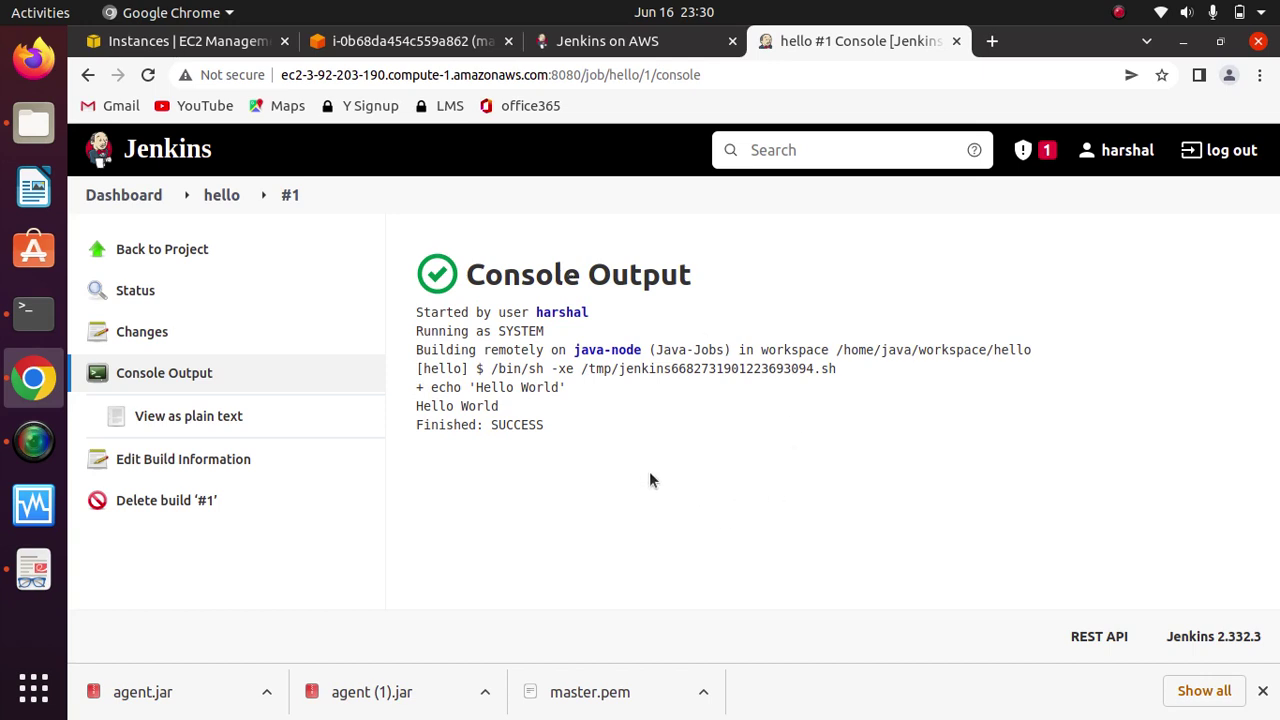
Step: Return from the build #1 console to the dashboard, glance at New Item, then open Manage Jenkins
{"action": "left_click", "coordinate": [124, 195]}
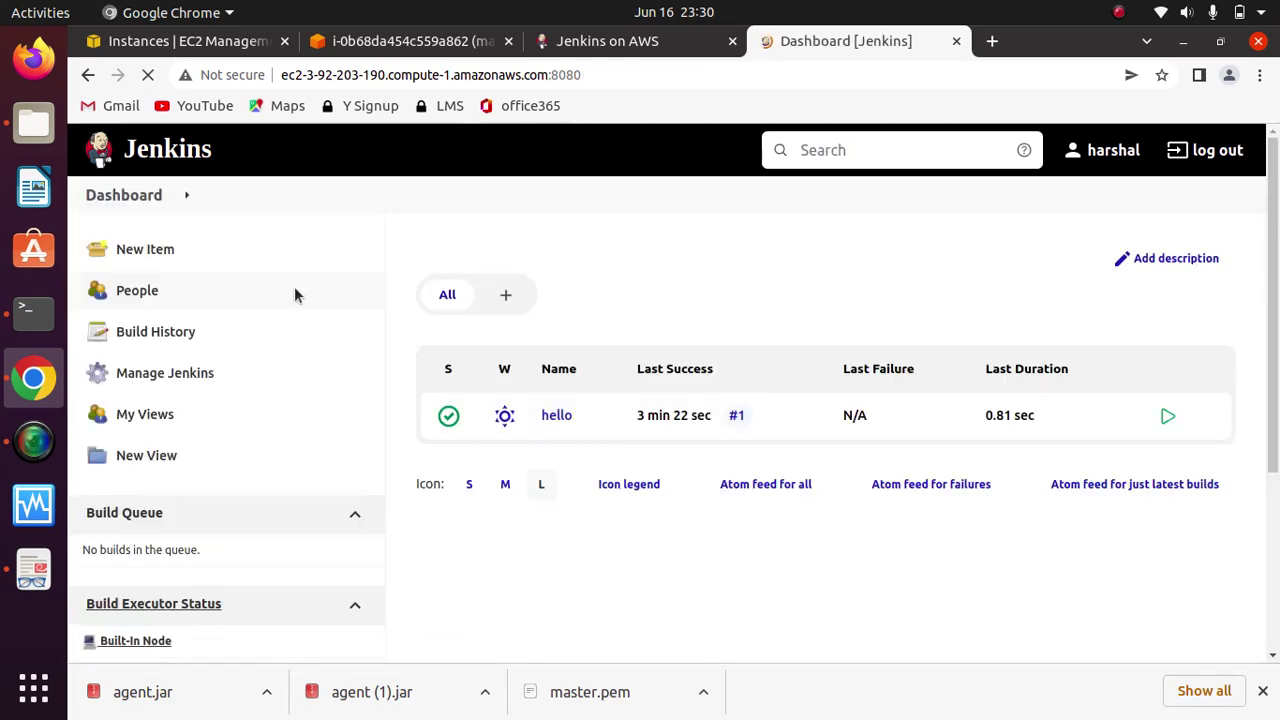
{"action": "scroll", "coordinate": [1277, 316], "scroll_direction": "down", "scroll_amount": 5}
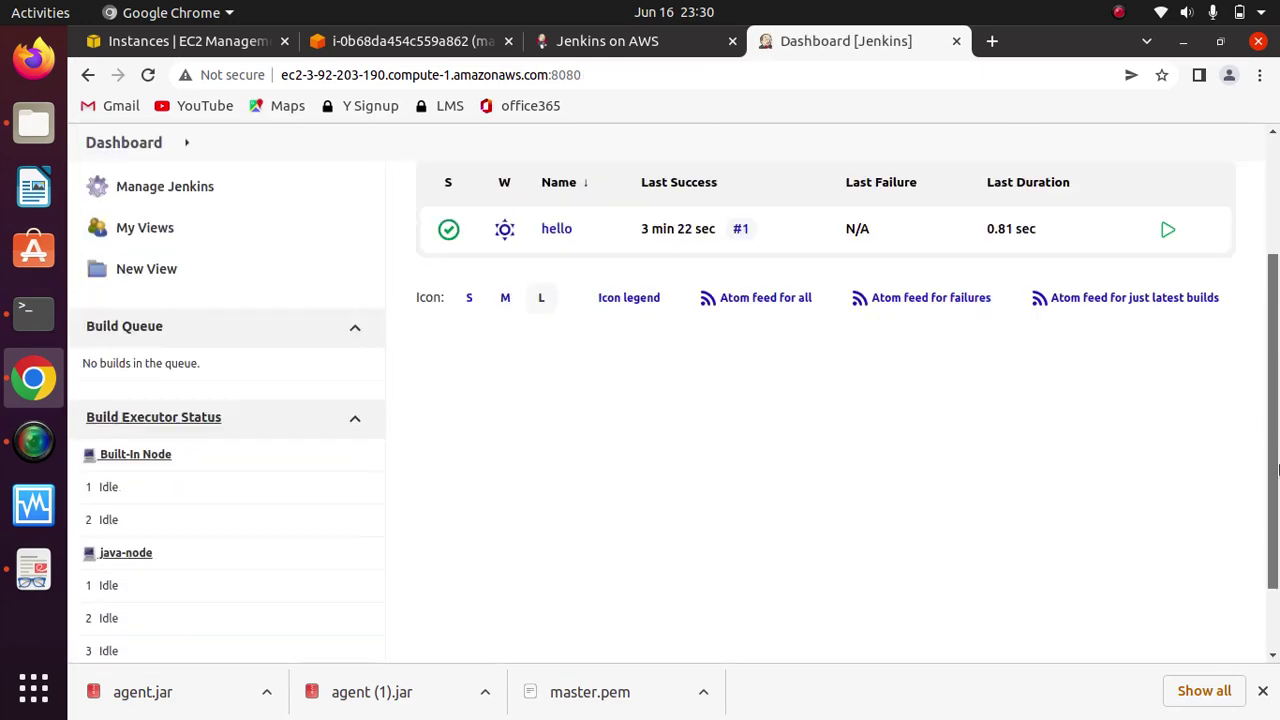
{"action": "scroll", "coordinate": [1276, 290], "scroll_direction": "up", "scroll_amount": 5}
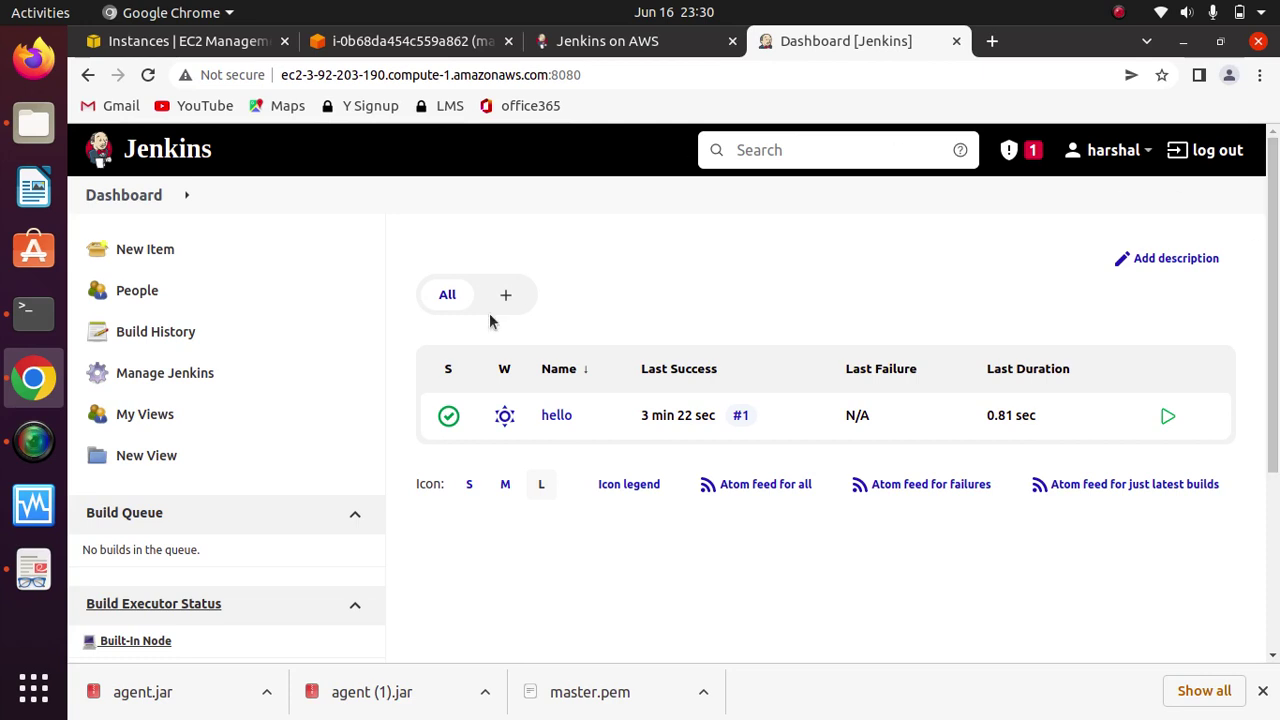
{"action": "left_click", "coordinate": [142, 257]}
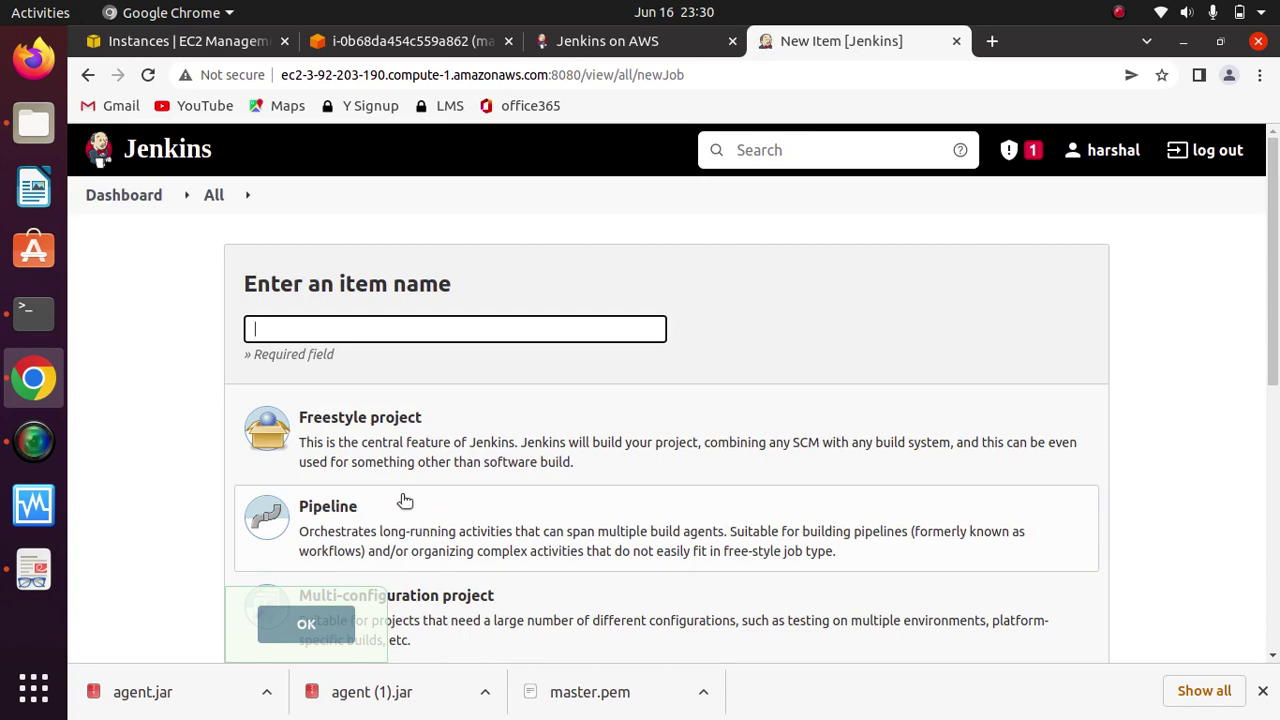
{"action": "left_click", "coordinate": [190, 206]}
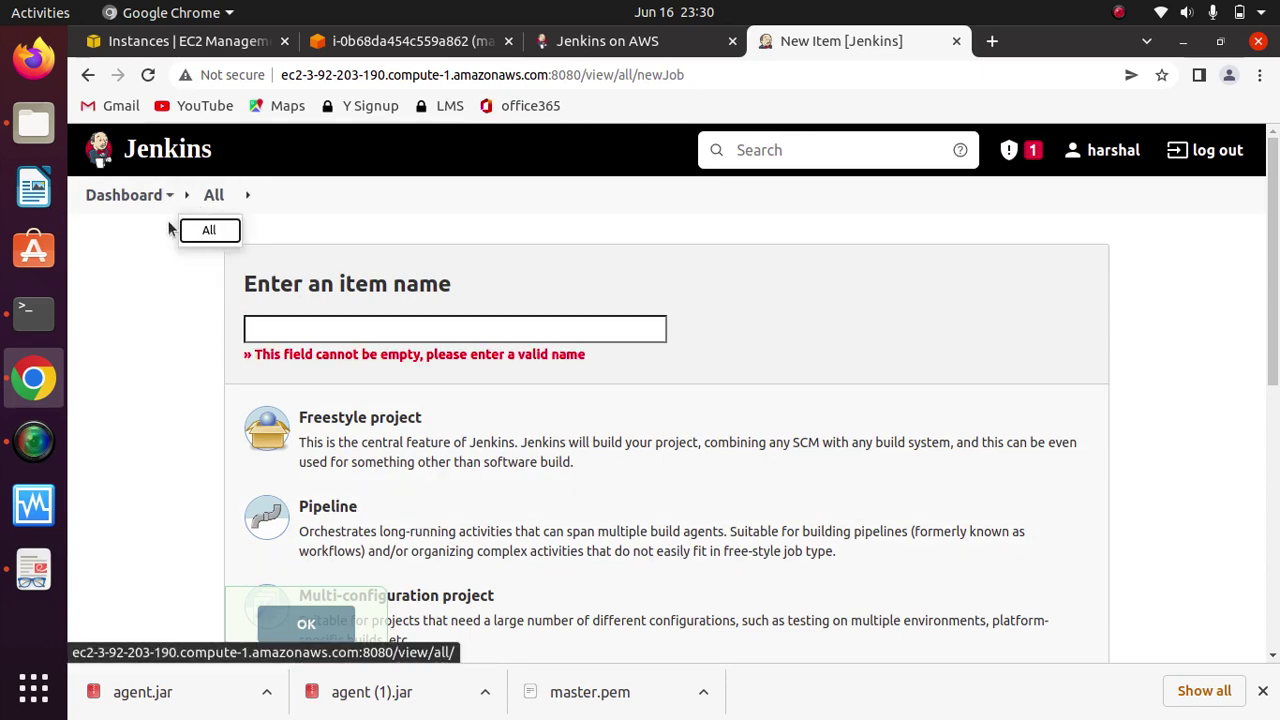
{"action": "left_click", "coordinate": [127, 200]}
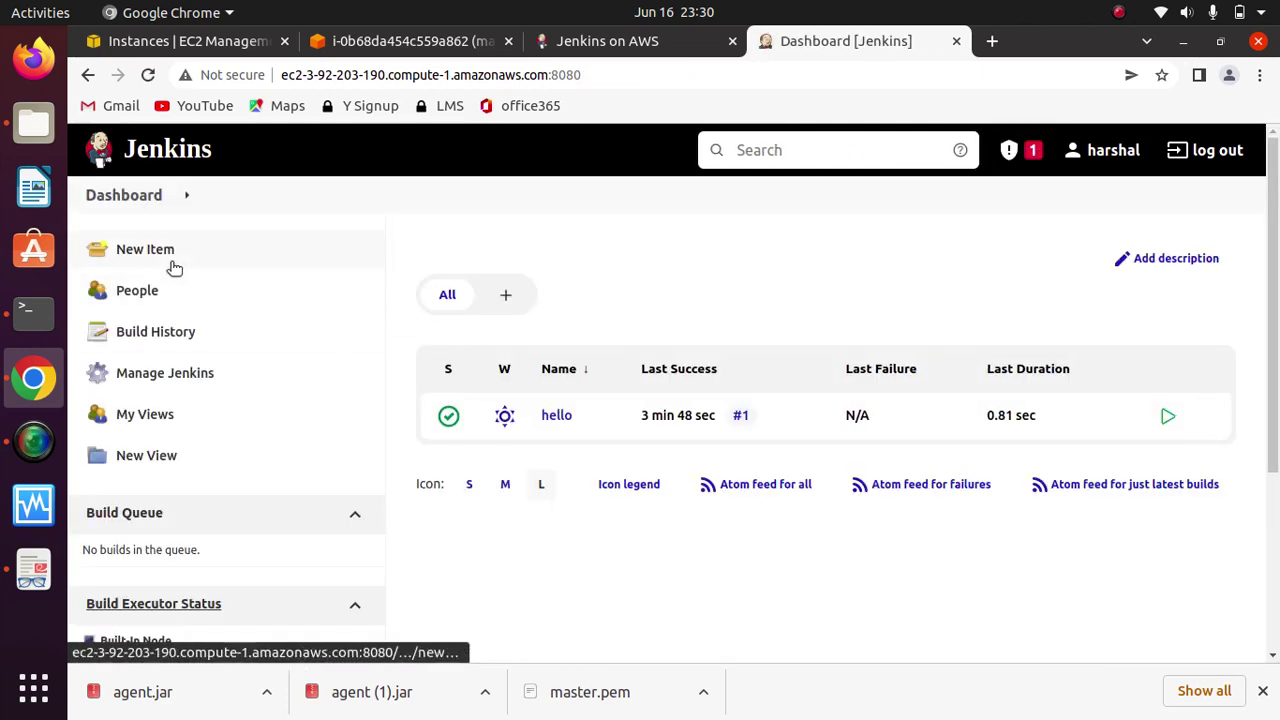
{"action": "left_click", "coordinate": [183, 384]}
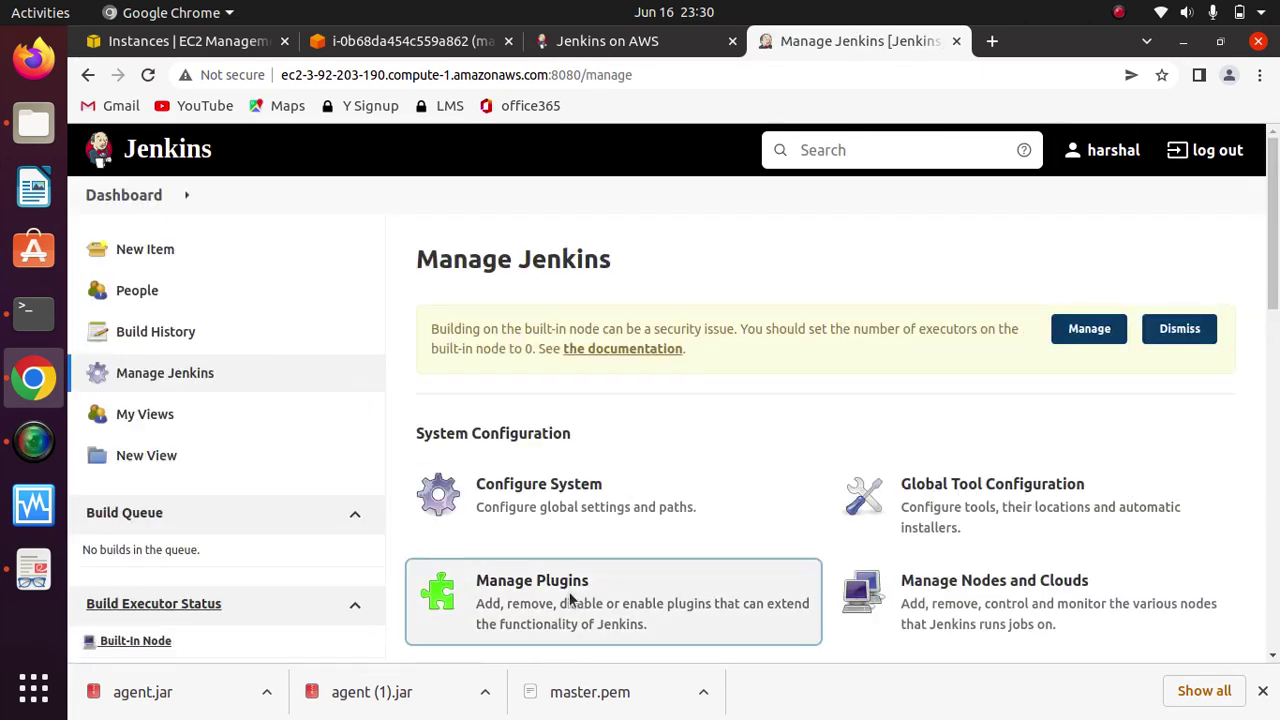
Step: Search the Available plugins in Manage Plugins for 'pipeline'
{"action": "left_click", "coordinate": [568, 600]}
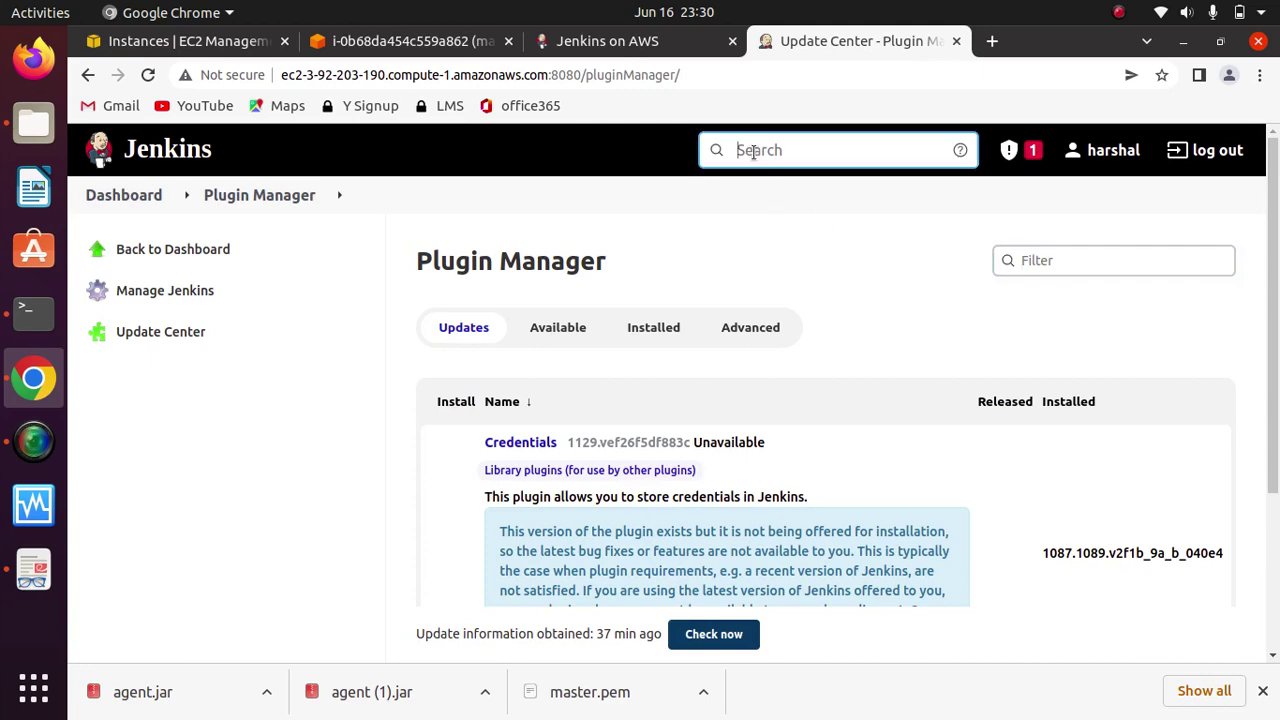
{"action": "left_click", "coordinate": [556, 324]}
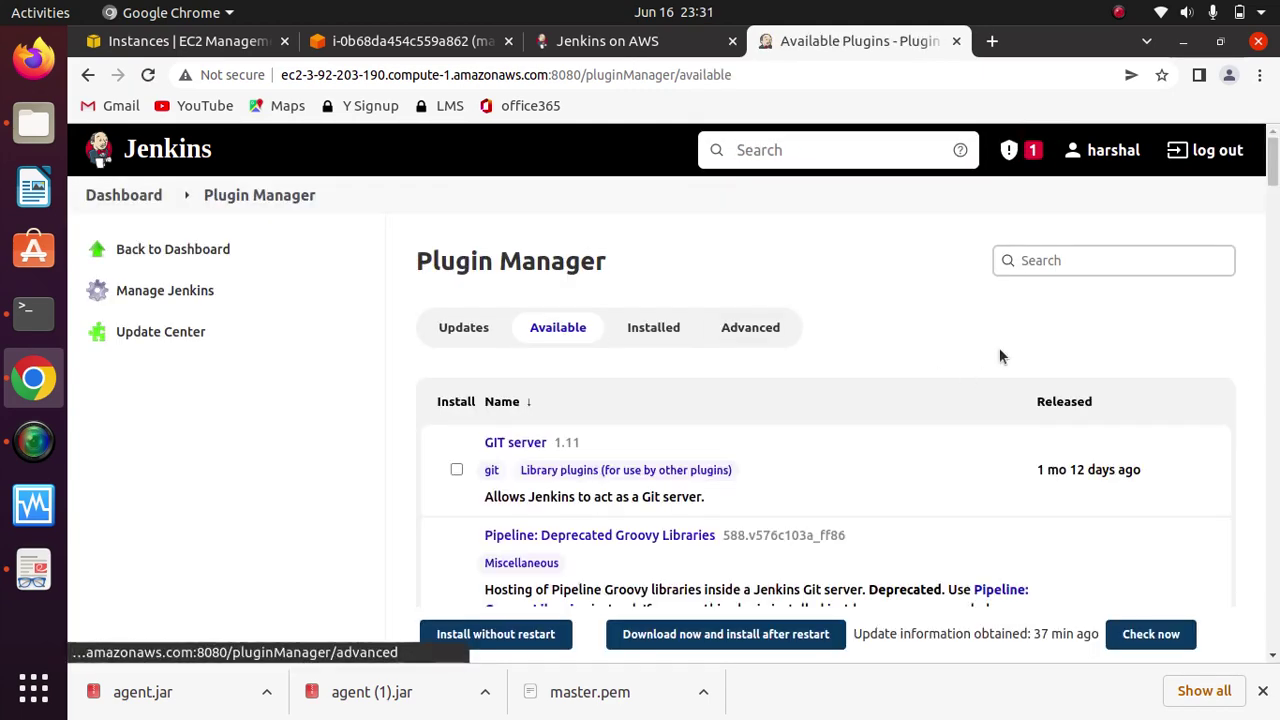
{"action": "left_click", "coordinate": [1045, 260]}
{"action": "type", "text": "pipeline"}
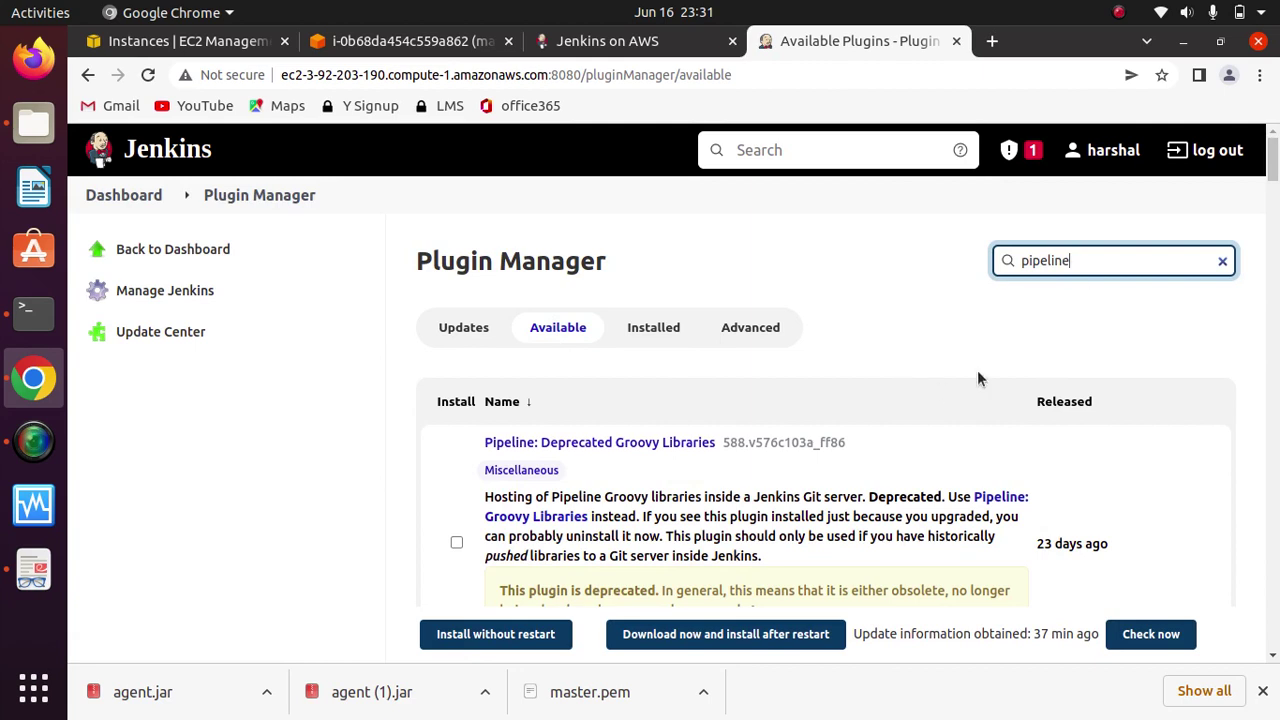
Step: Select Pipeline: Deprecated Groovy Libraries and download it to install after restart
{"action": "left_click", "coordinate": [457, 542]}
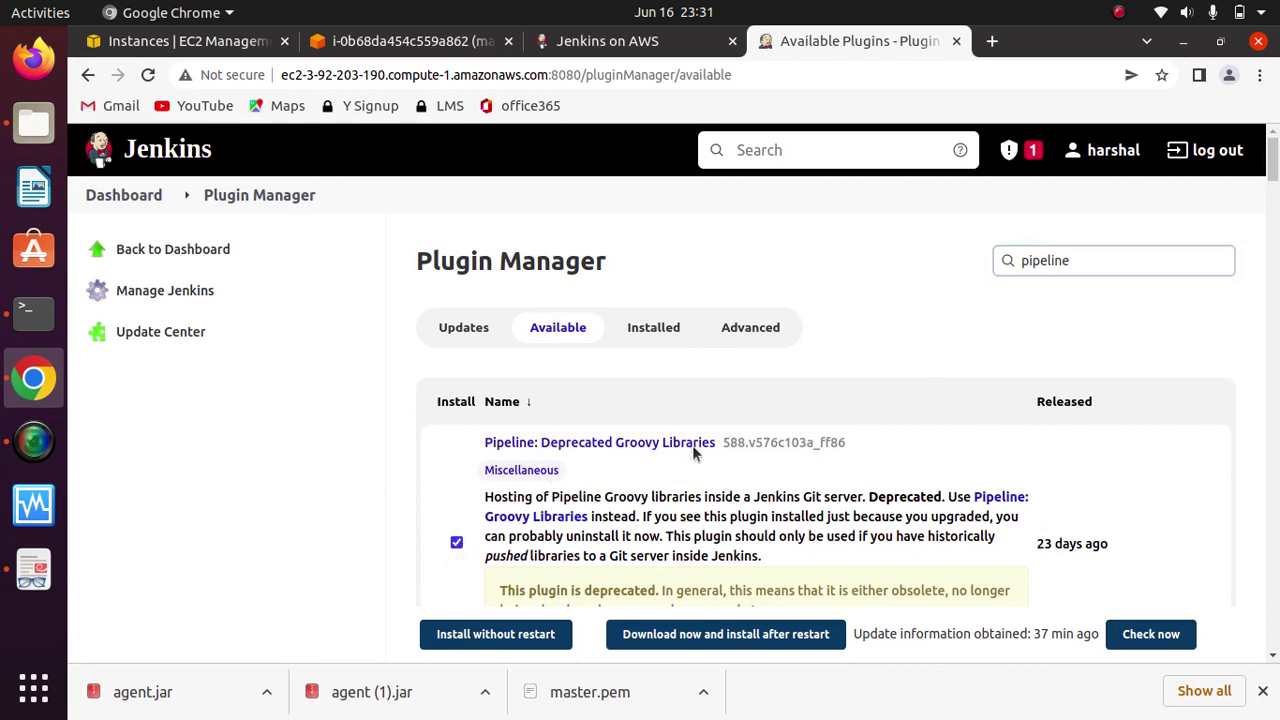
{"action": "mouse_move", "coordinate": [1275, 170]}
{"action": "left_mouse_down"}
{"action": "mouse_move", "coordinate": [1275, 199]}
{"action": "mouse_move", "coordinate": [1275, 182]}
{"action": "left_mouse_up"}
{"action": "mouse_move", "coordinate": [1273, 190]}
{"action": "left_mouse_down"}
{"action": "mouse_move", "coordinate": [1270, 358]}
{"action": "mouse_move", "coordinate": [1276, 146]}
{"action": "mouse_move", "coordinate": [1276, 180]}
{"action": "left_mouse_up"}
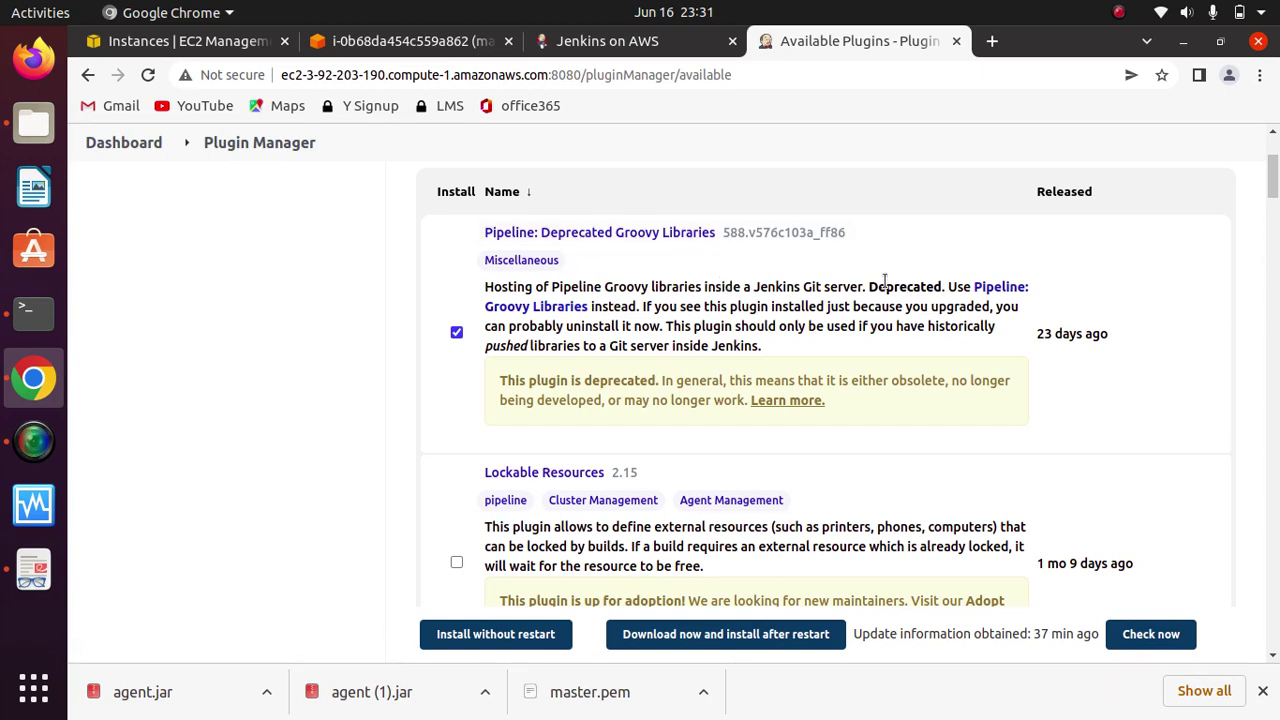
{"action": "mouse_move", "coordinate": [1273, 182]}
{"action": "left_mouse_down"}
{"action": "mouse_move", "coordinate": [1273, 160]}
{"action": "mouse_move", "coordinate": [1273, 180]}
{"action": "left_mouse_up"}
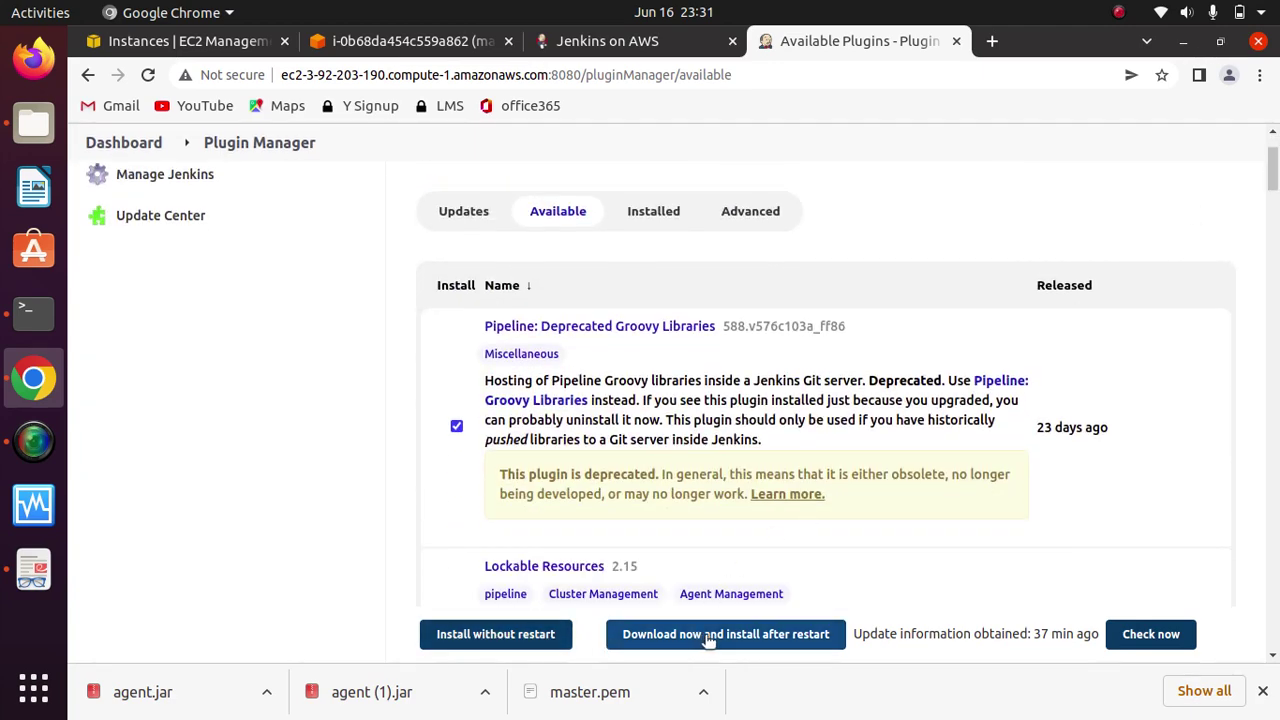
{"action": "left_click", "coordinate": [793, 637]}
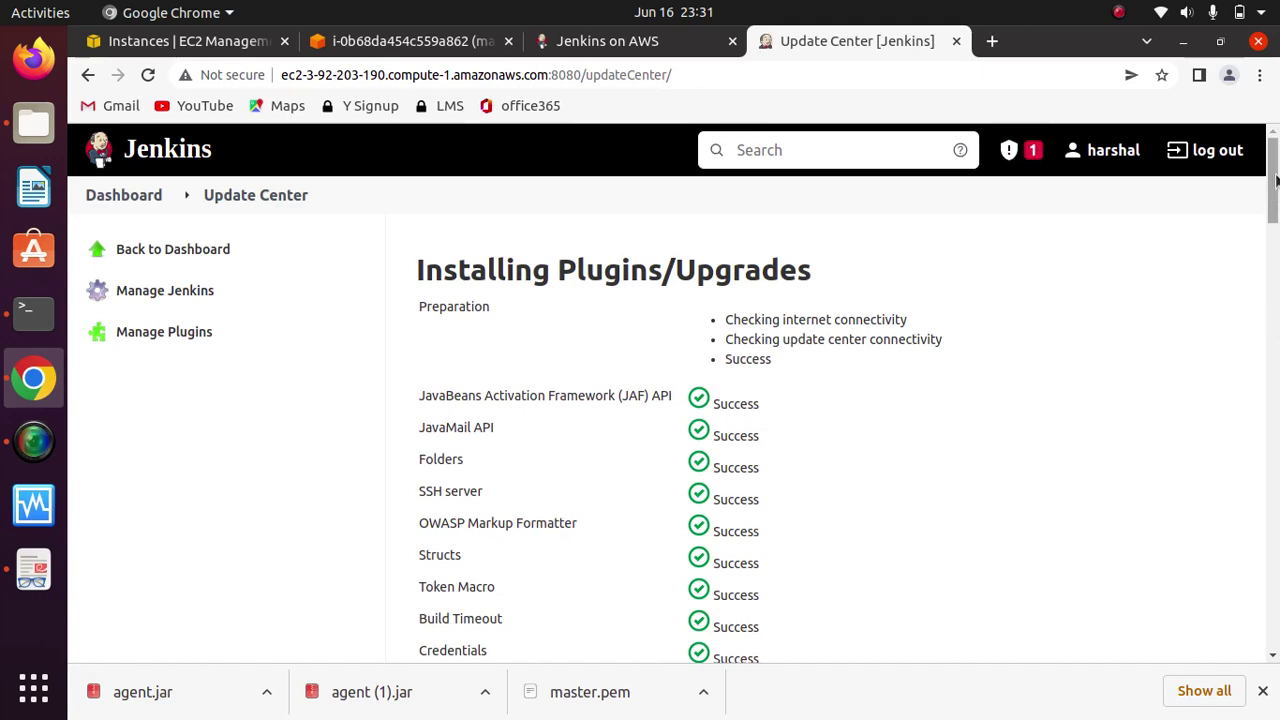
Step: Have Jenkins restart automatically once the plugin installation is complete
{"action": "left_click_drag", "start_coordinate": [1272, 195], "coordinate": [1260, 608]}
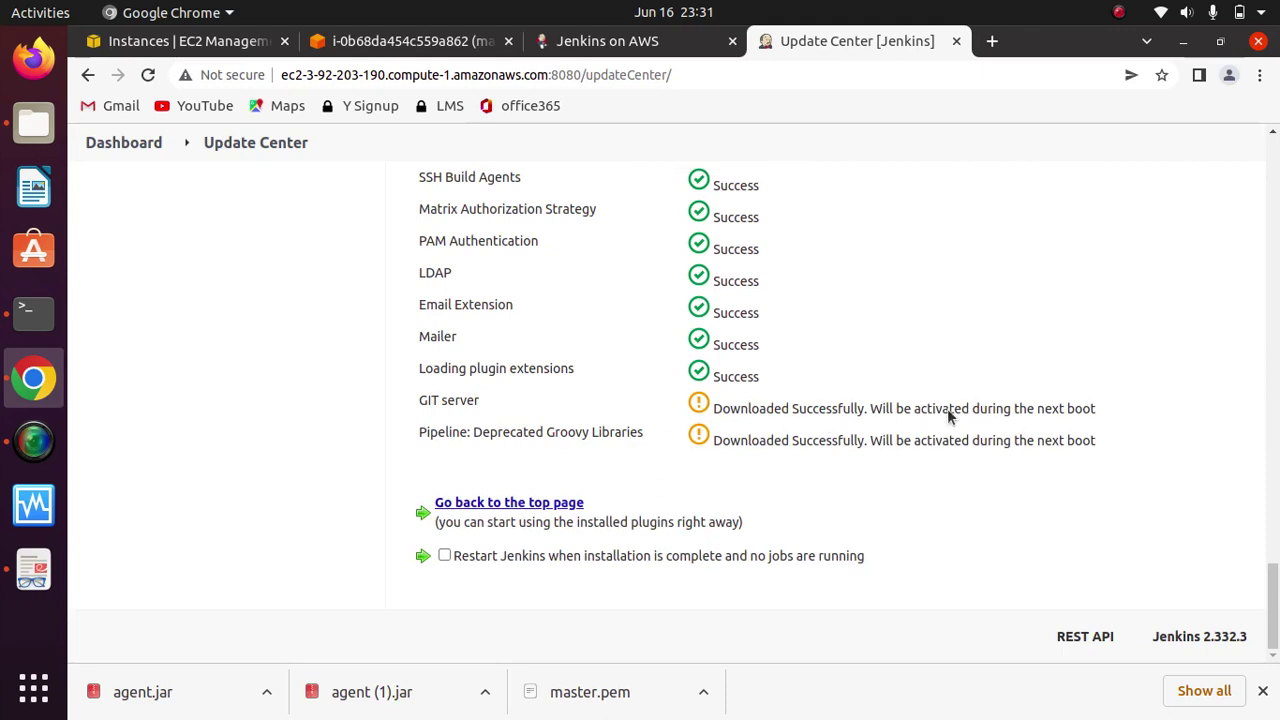
{"action": "left_click", "coordinate": [444, 556]}
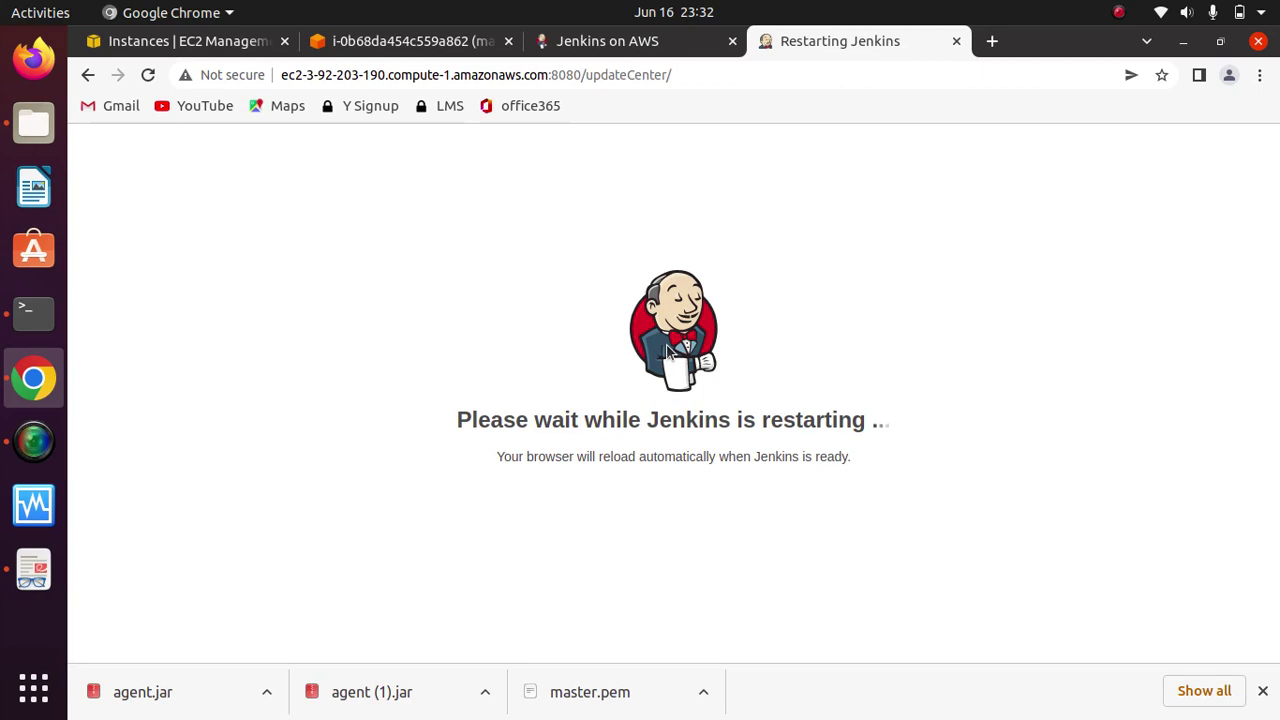
{"action": "left_click", "coordinate": [1119, 12]}
{"action": "key", "text": "Escape"}
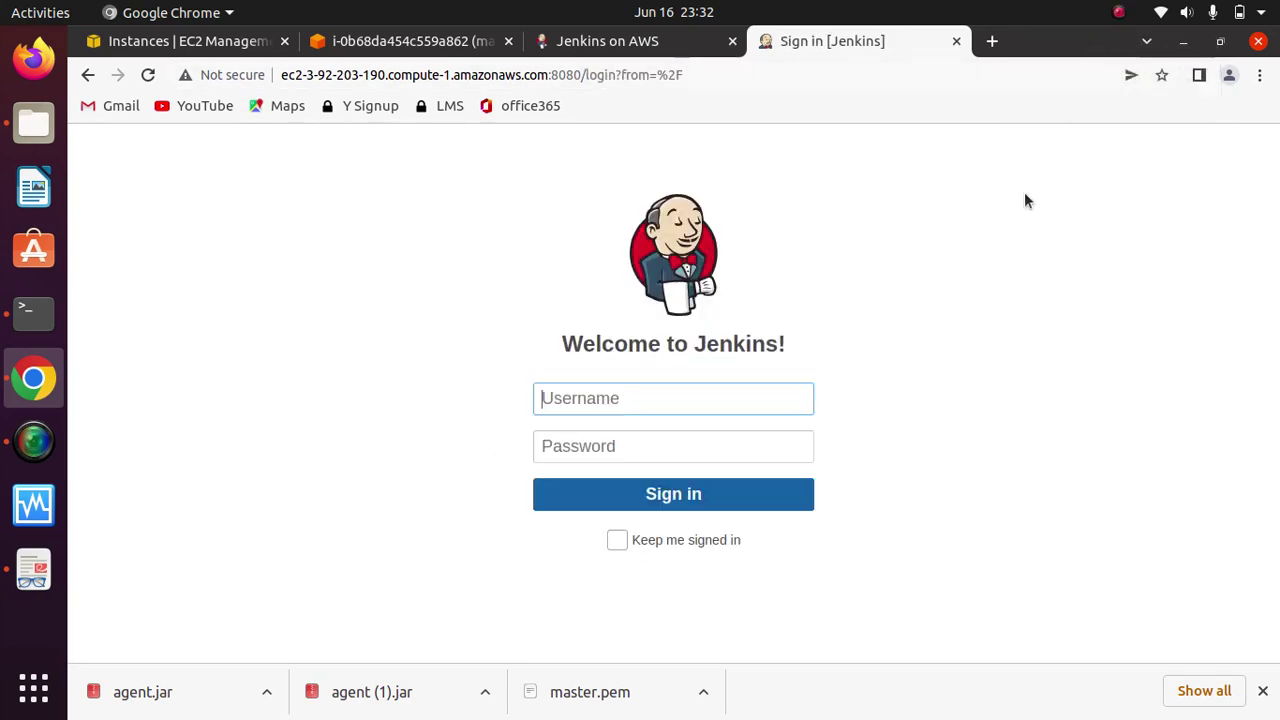
{"action": "left_click", "coordinate": [1119, 12]}
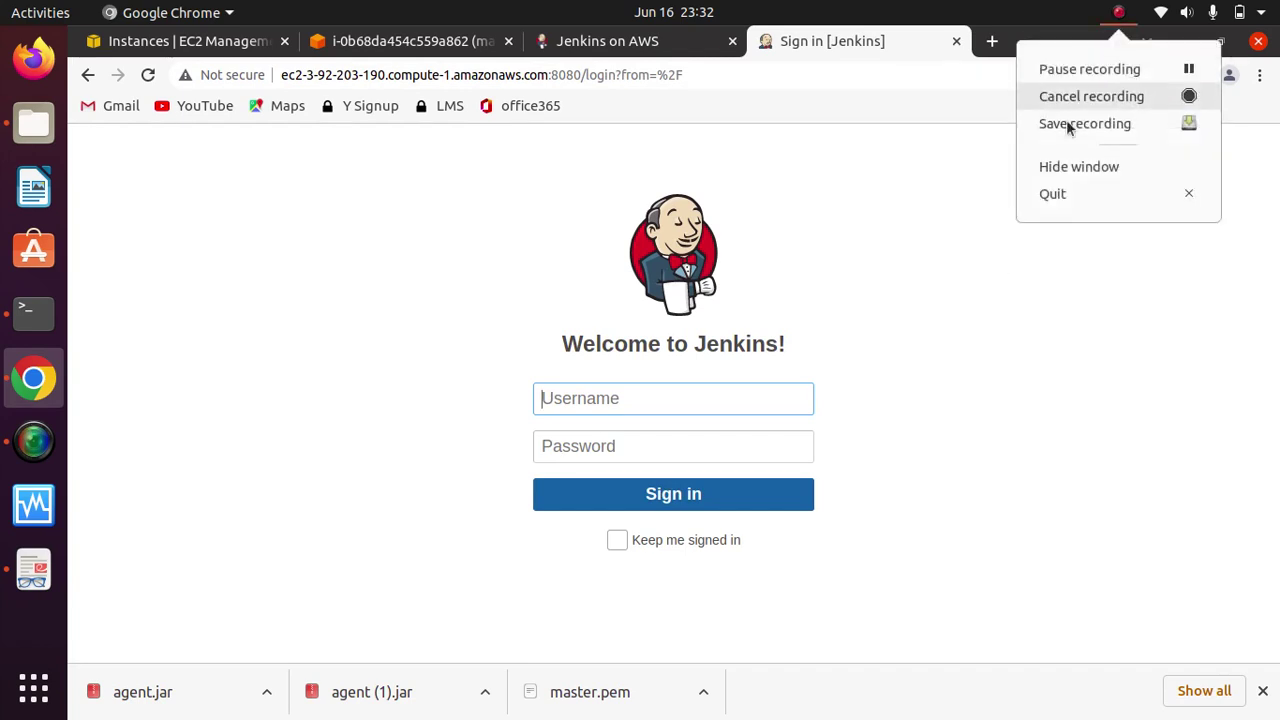
{"action": "key", "text": "Escape"}
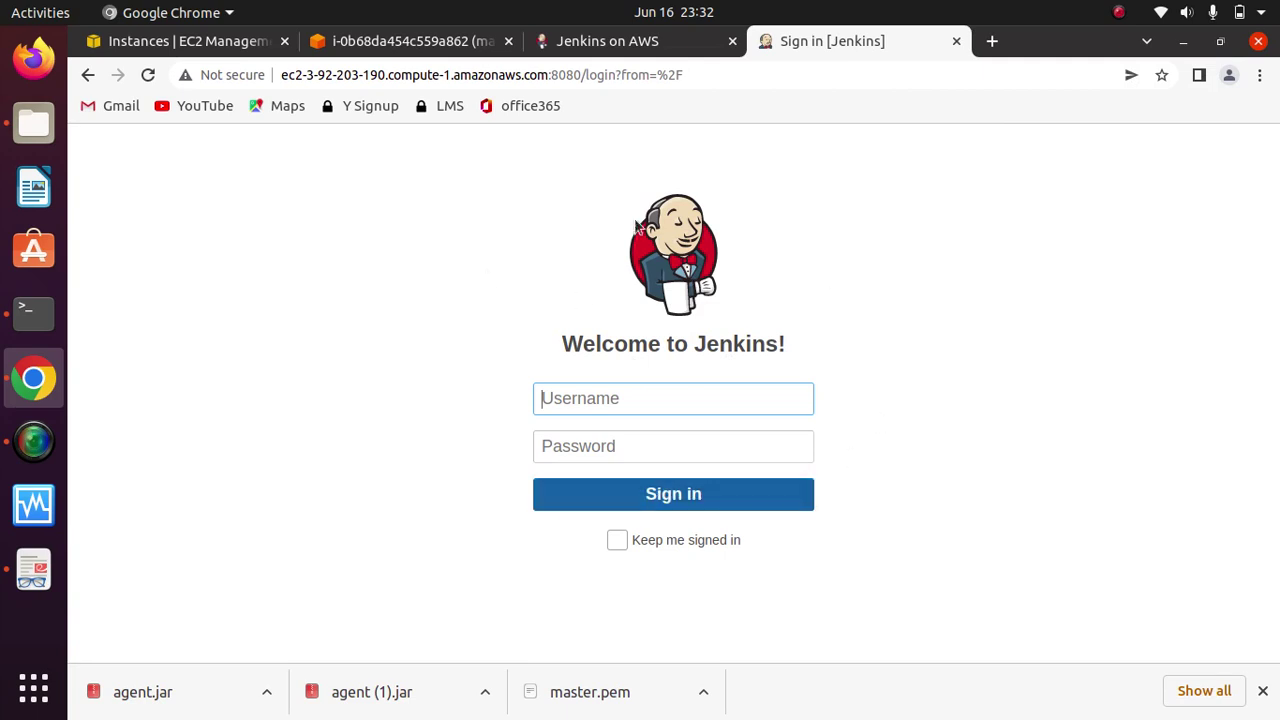
Step: Sign back in to Jenkins with the account username and password
{"action": "type", "text": "harshal"}
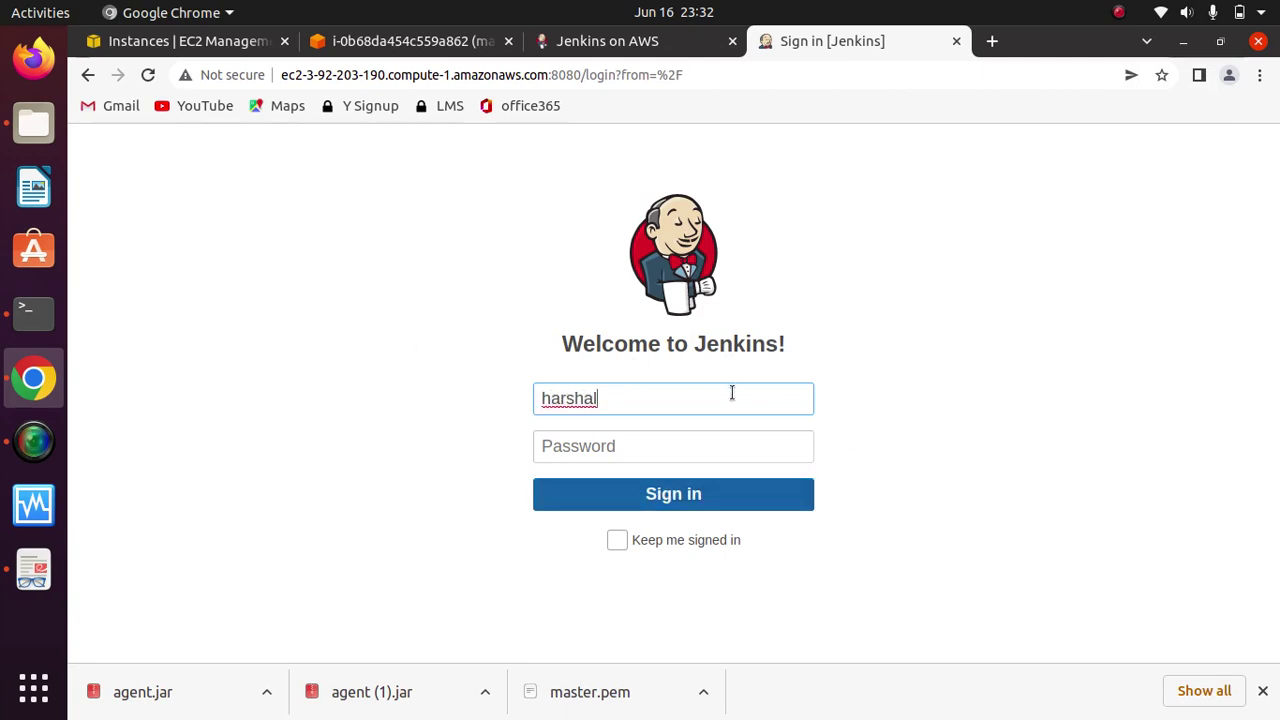
{"action": "type", "text": "cloud"}
{"action": "key", "text": "Tab"}
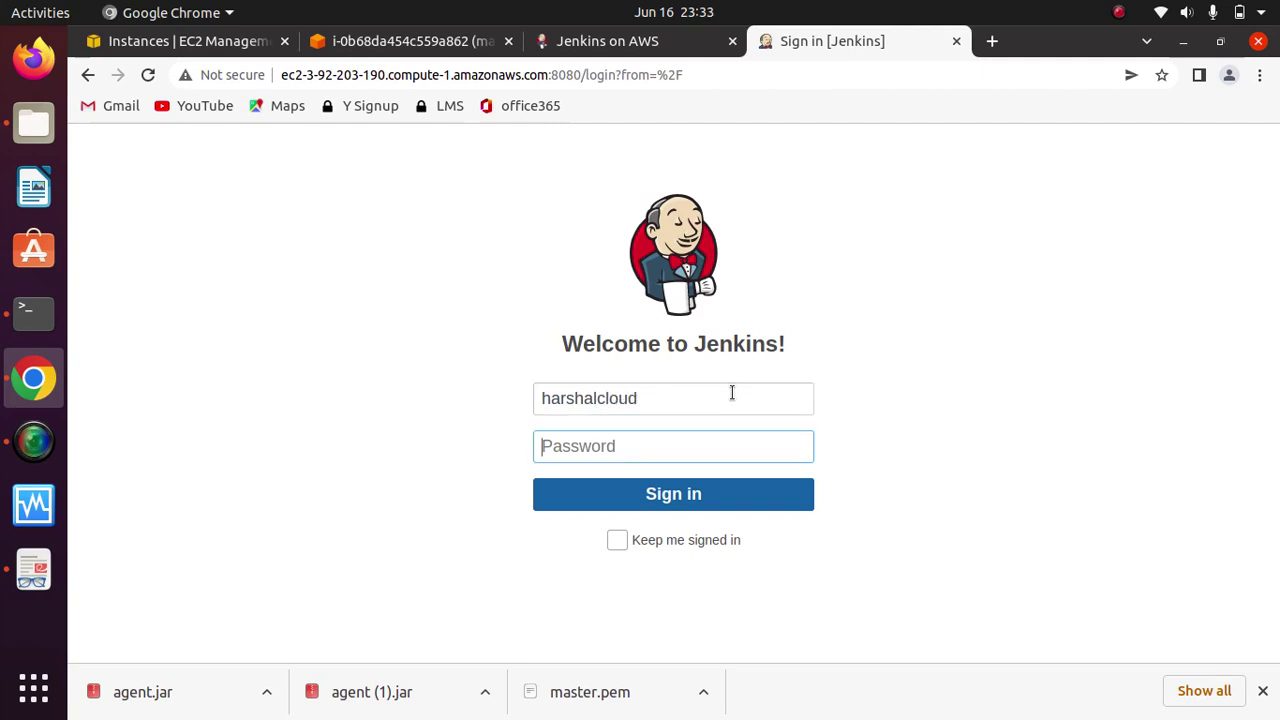
{"action": "type", "text": "••••"}
{"action": "key", "text": "Return"}
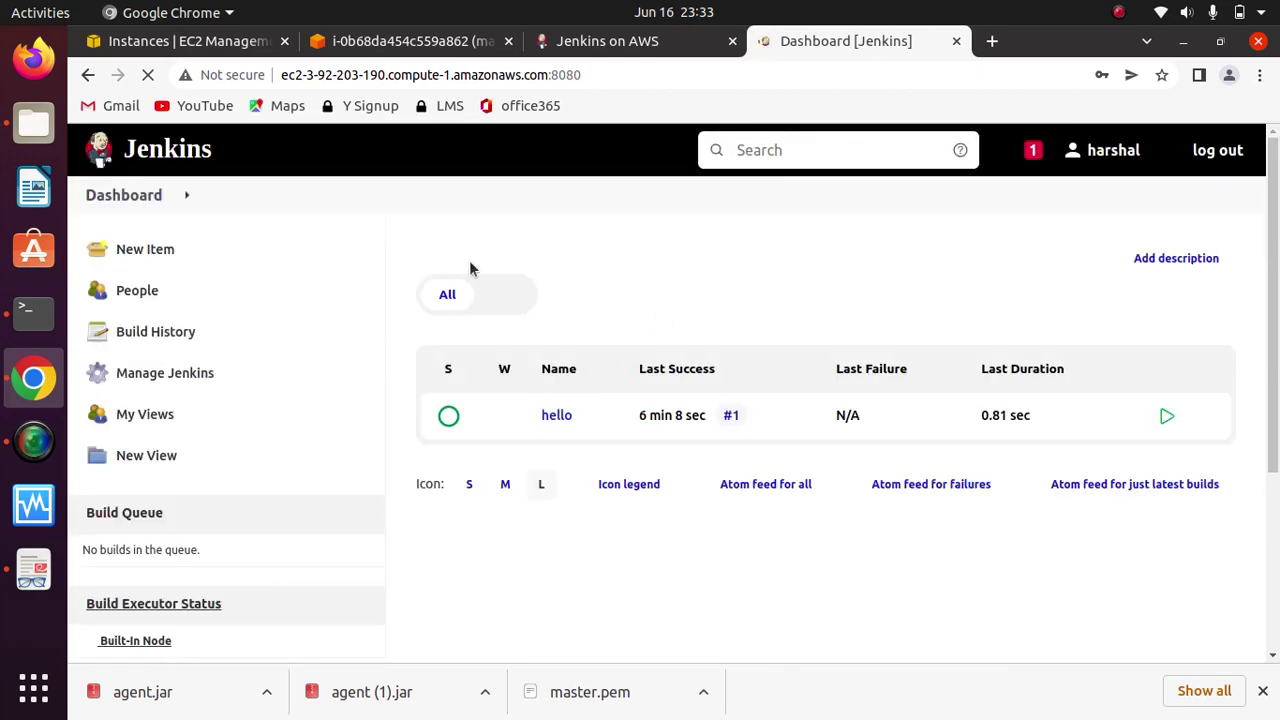
Step: Create a New Item named hello-world of type Pipeline and confirm with OK
{"action": "mouse_move", "coordinate": [511, 424]}
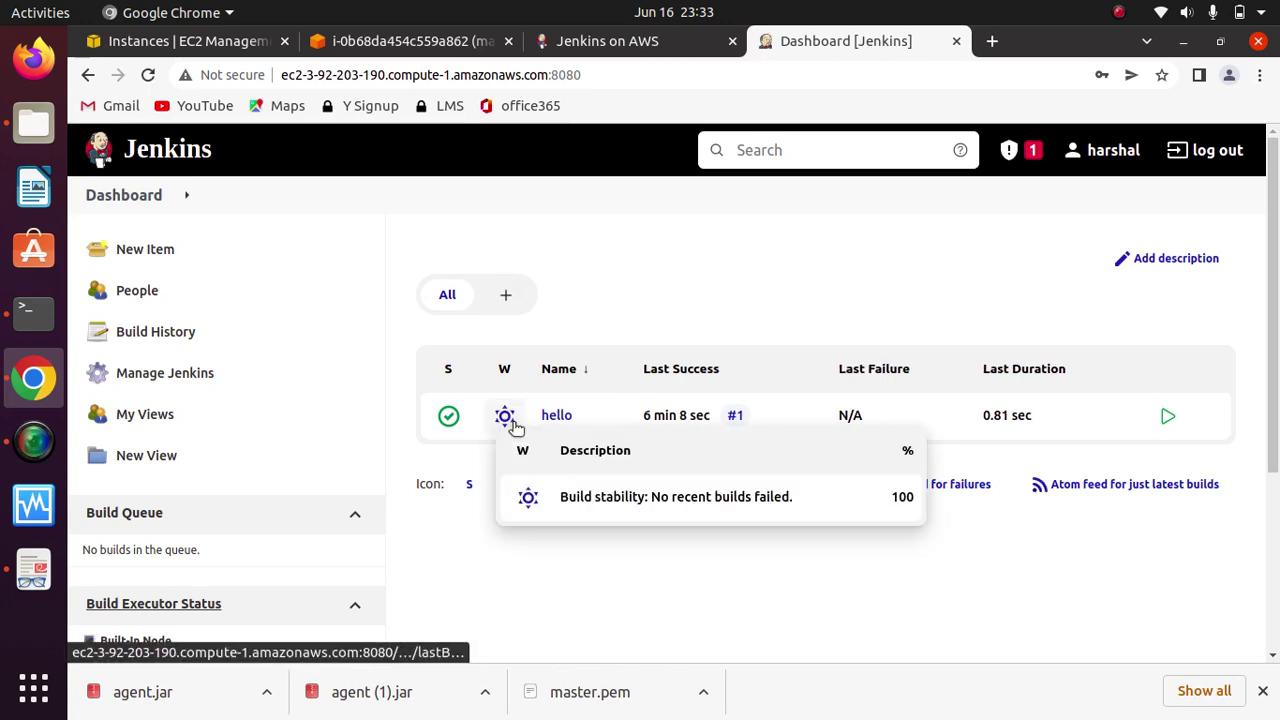
{"action": "left_click", "coordinate": [134, 251]}
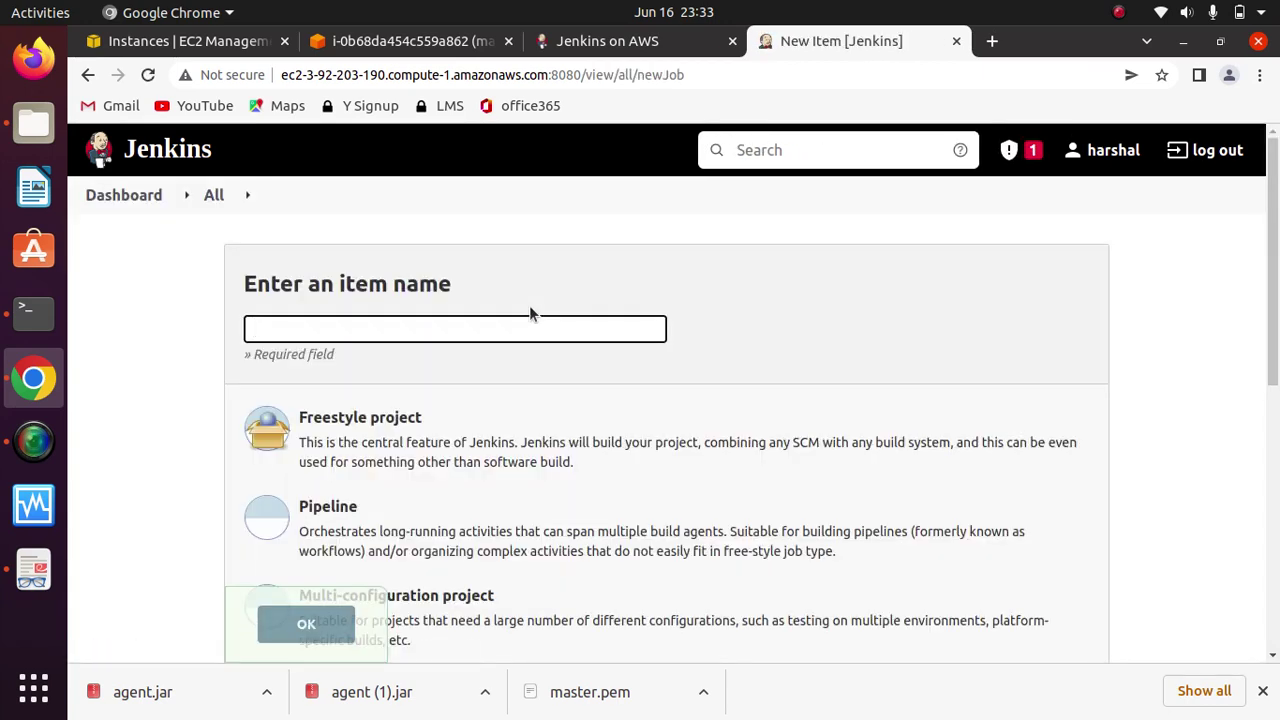
{"action": "left_click", "coordinate": [412, 331]}
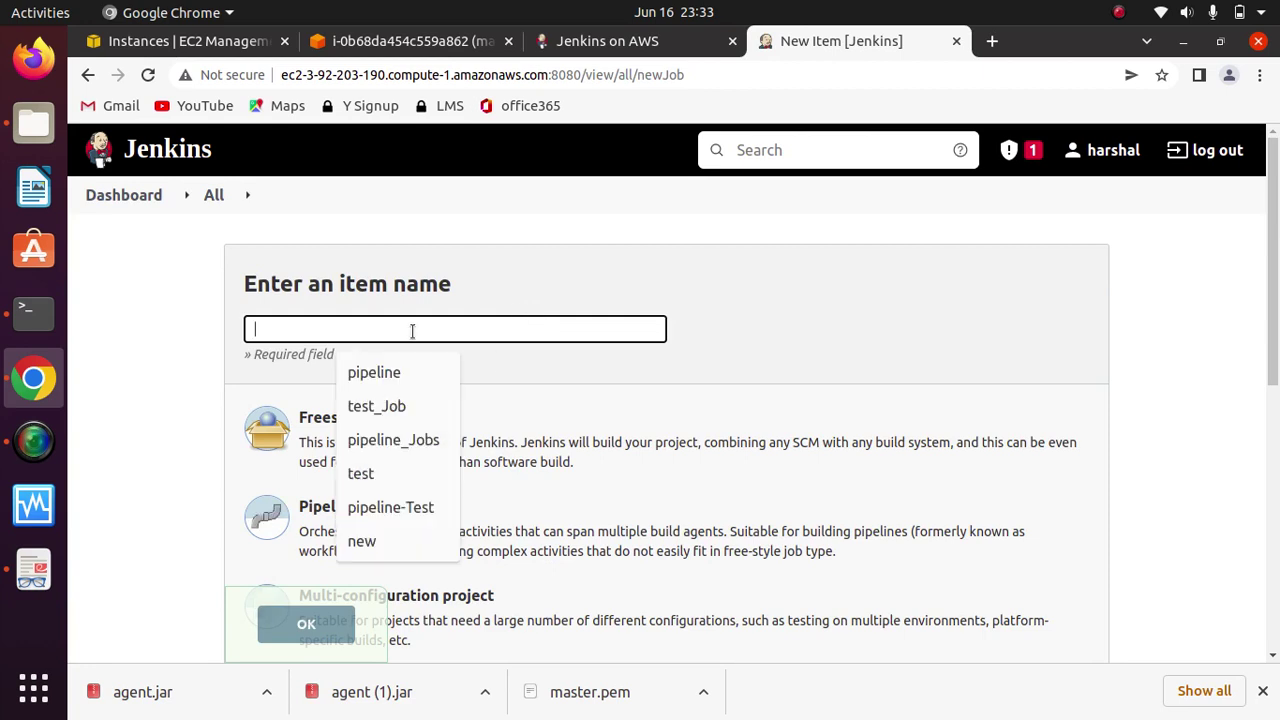
{"action": "type", "text": "java-"}
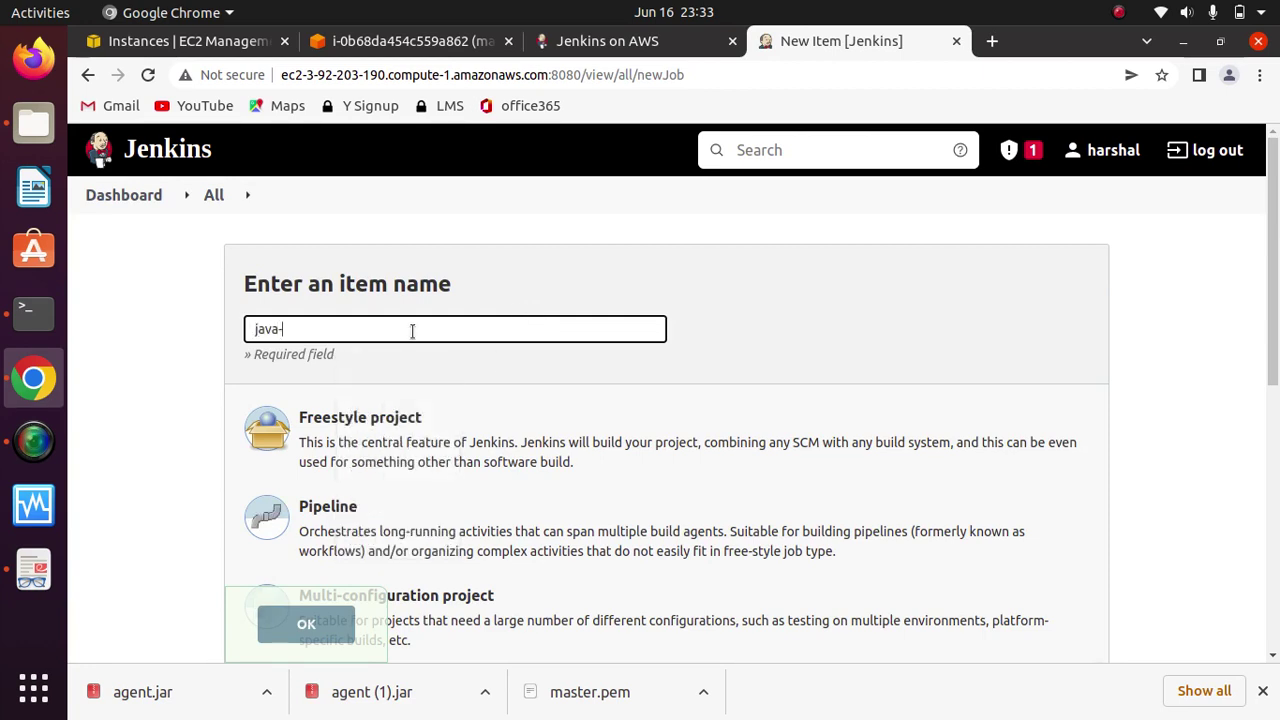
{"action": "key", "text": "BackSpace"}
{"action": "key", "text": "BackSpace"}
{"action": "key", "text": "BackSpace"}
{"action": "key", "text": "BackSpace"}
{"action": "type", "text": "hello"}
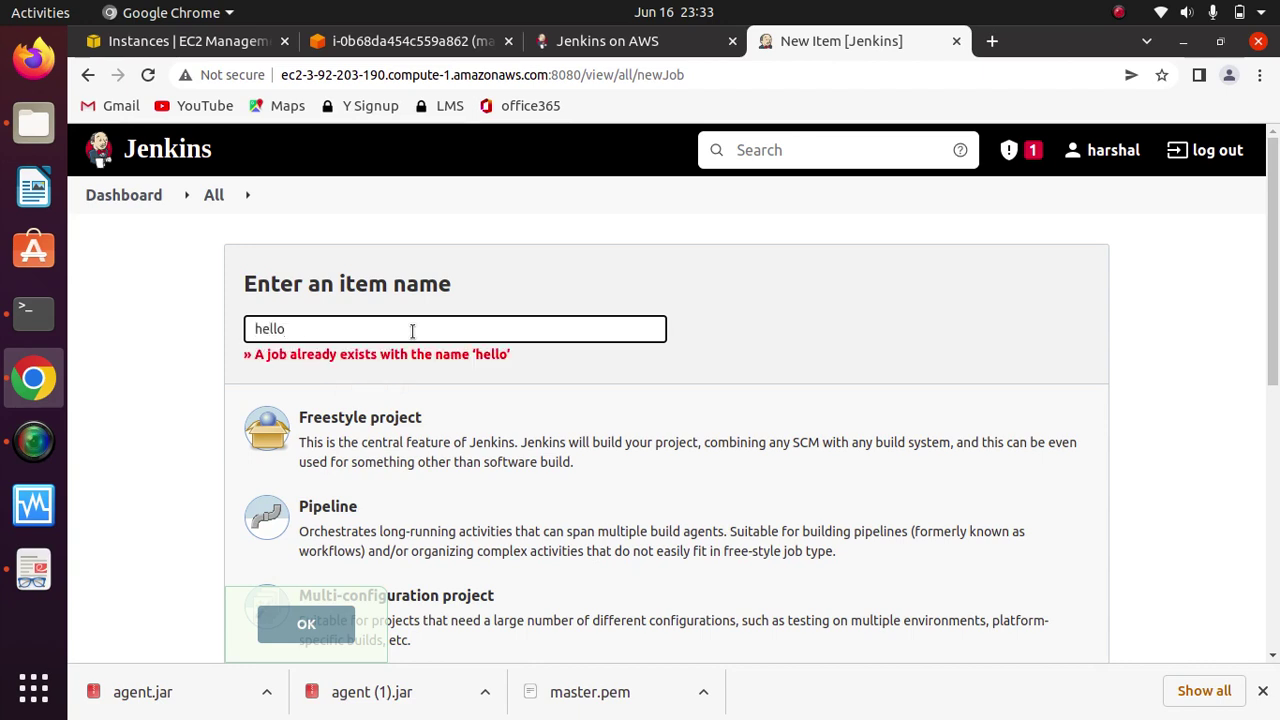
{"action": "type", "text": "-world"}
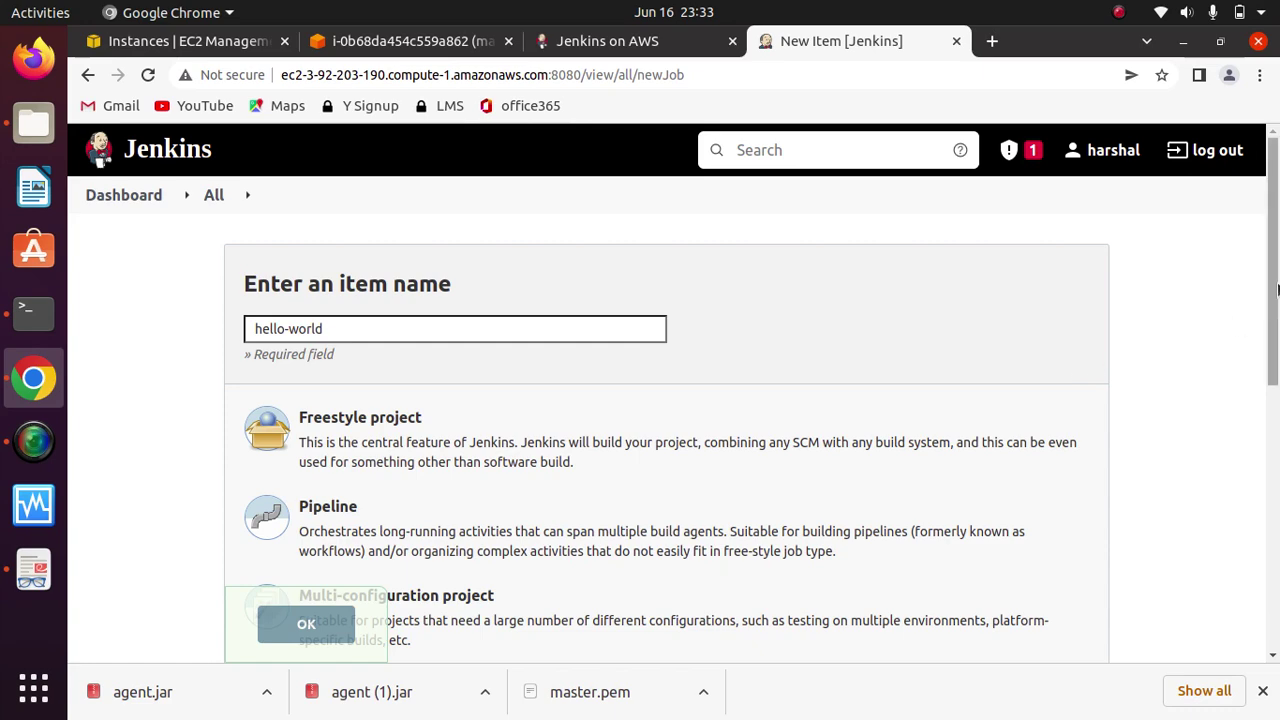
{"action": "scroll", "coordinate": [669, 293], "scroll_direction": "down", "scroll_amount": 2}
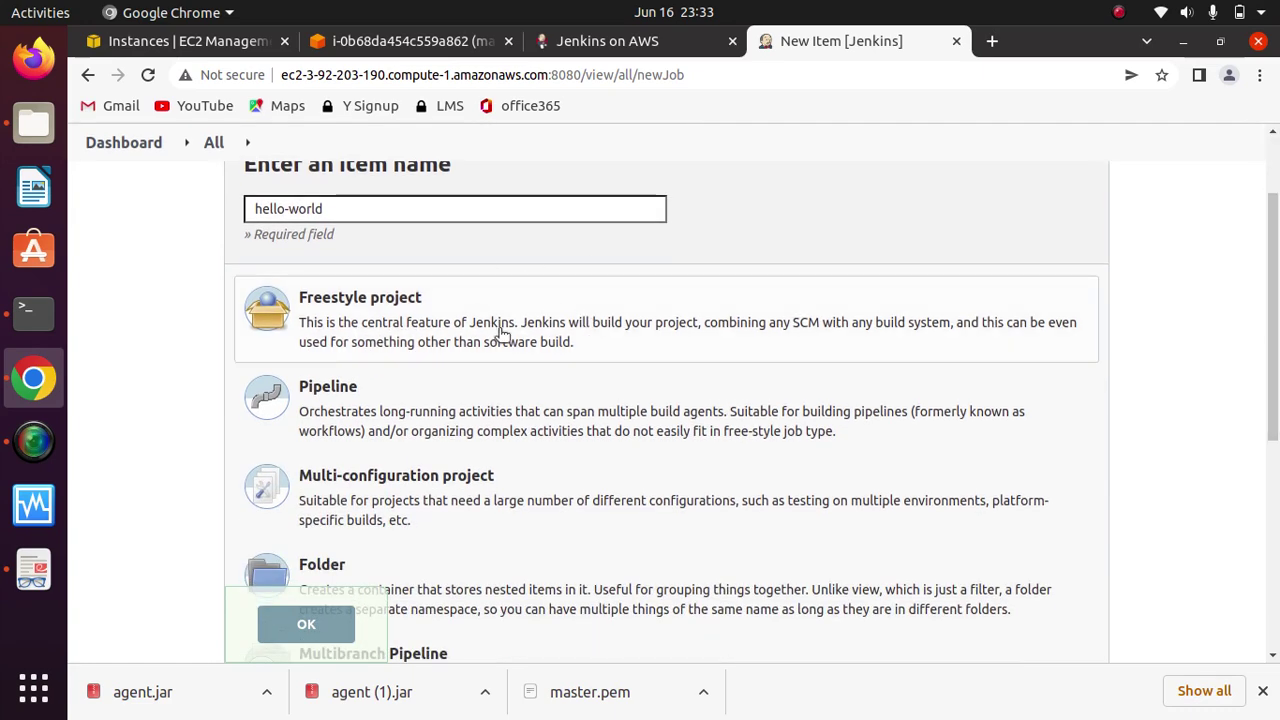
{"action": "left_click", "coordinate": [367, 403]}
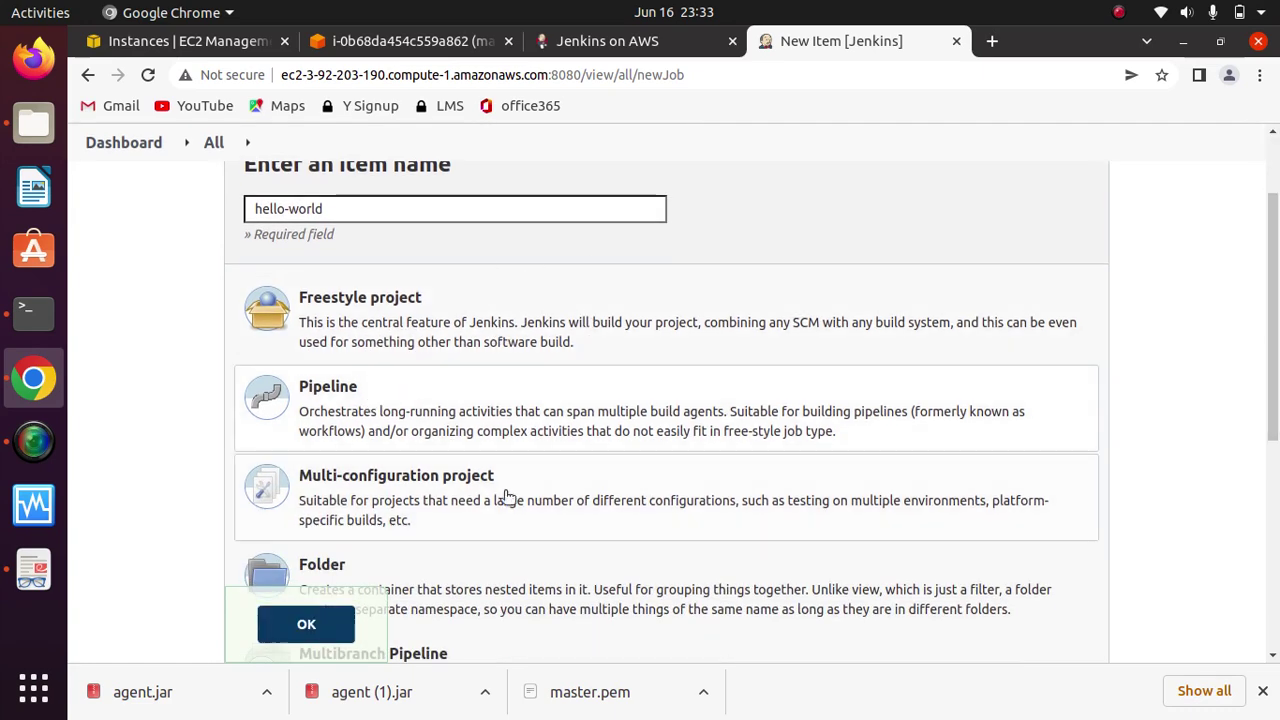
{"action": "left_click", "coordinate": [320, 620]}
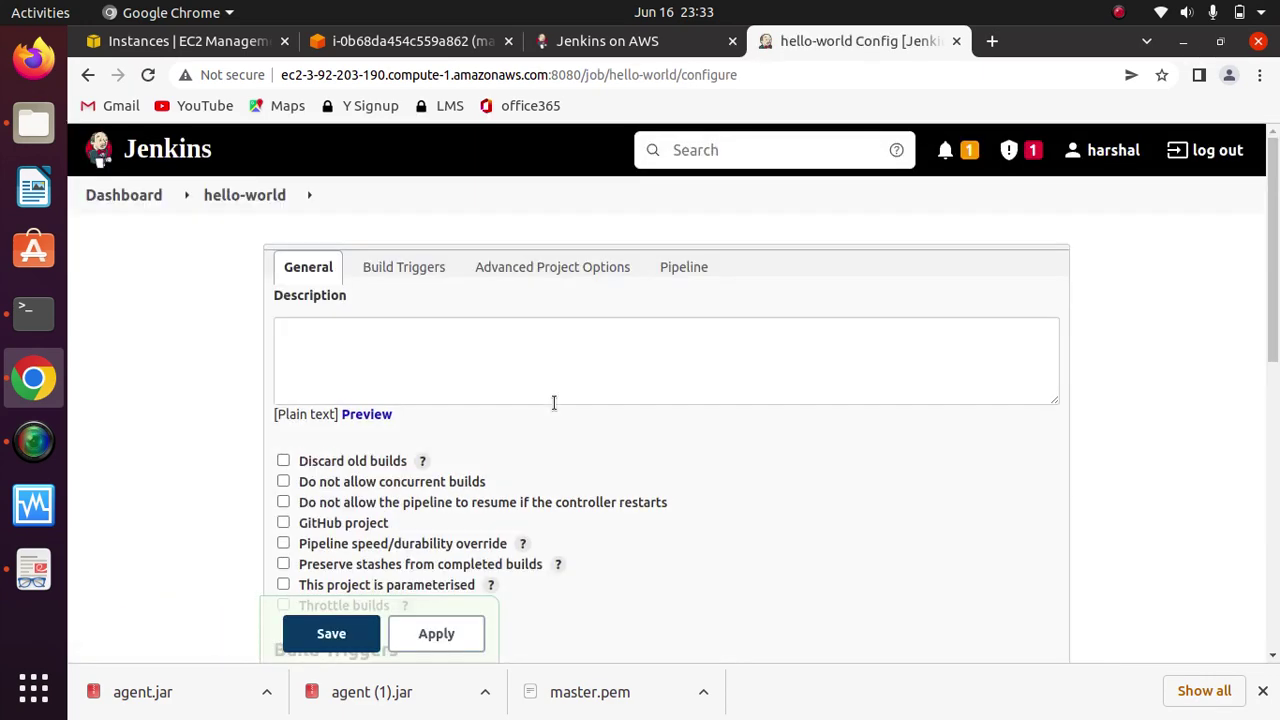
Step: Keep the Pipeline Definition as Pipeline script and insert the Hello World sample pipeline
{"action": "left_click_drag", "start_coordinate": [1277, 316], "coordinate": [1203, 569]}
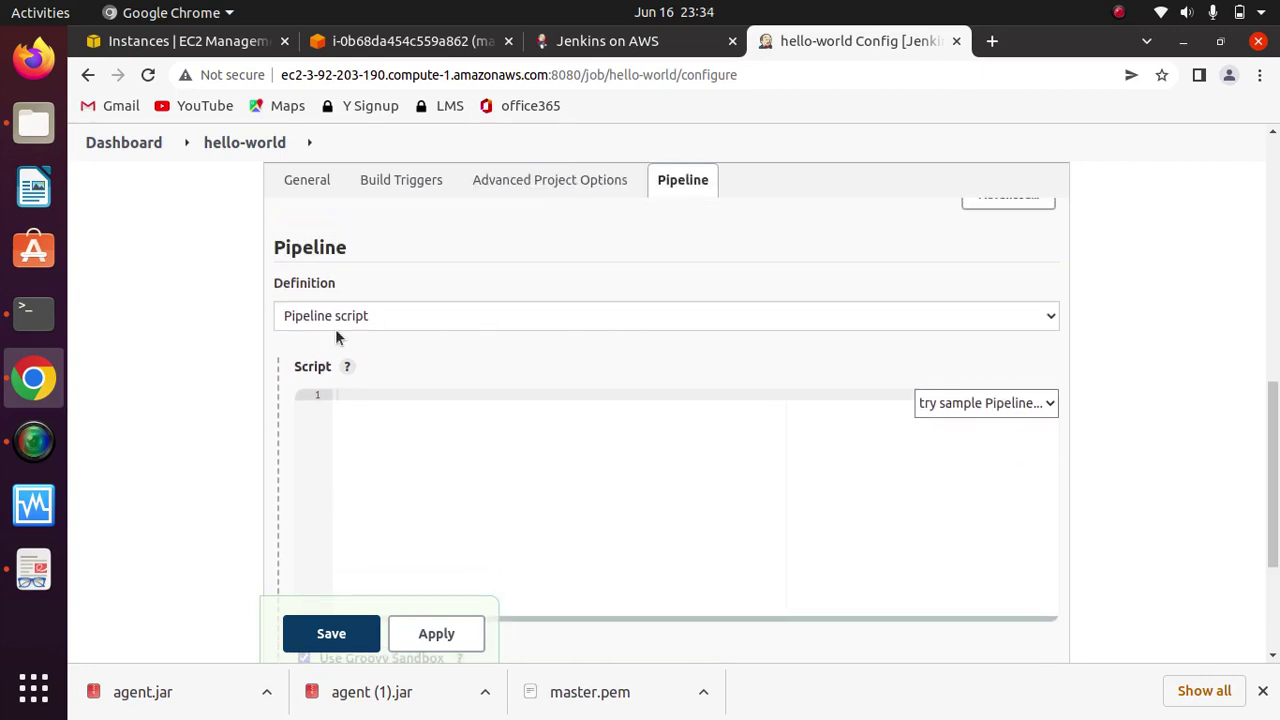
{"action": "left_click", "coordinate": [1052, 318]}
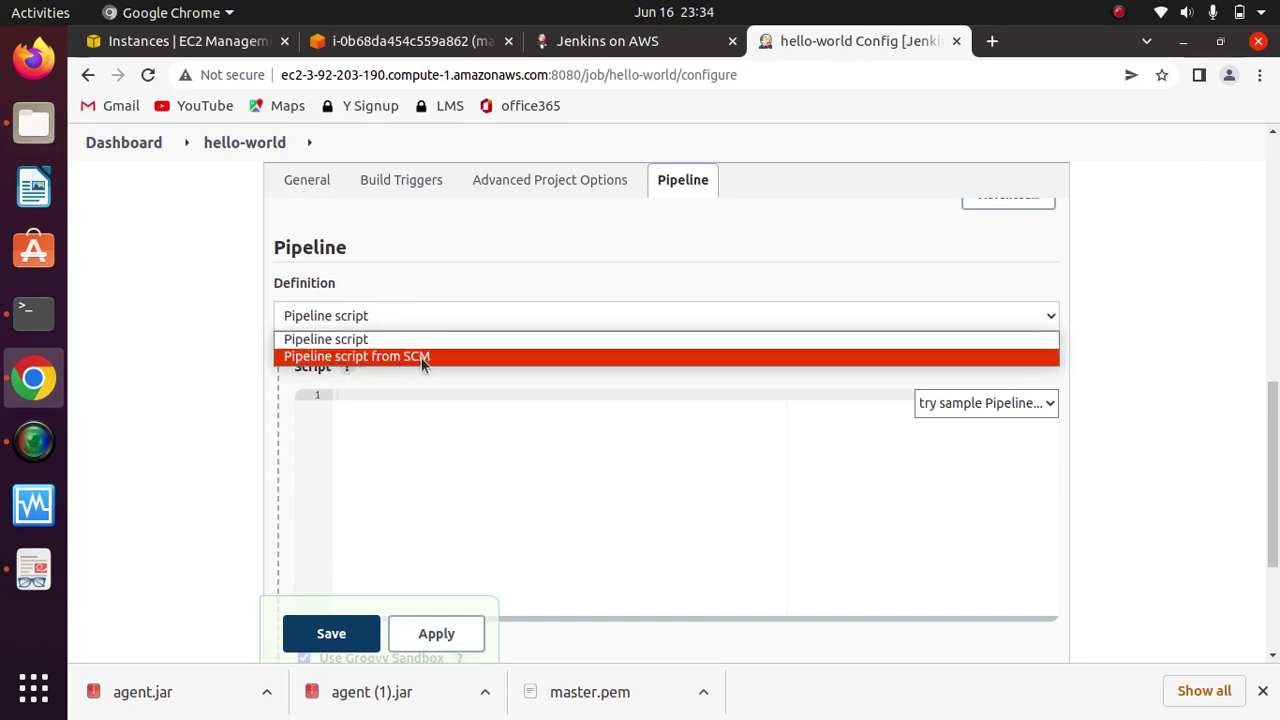
{"action": "left_click", "coordinate": [533, 279]}
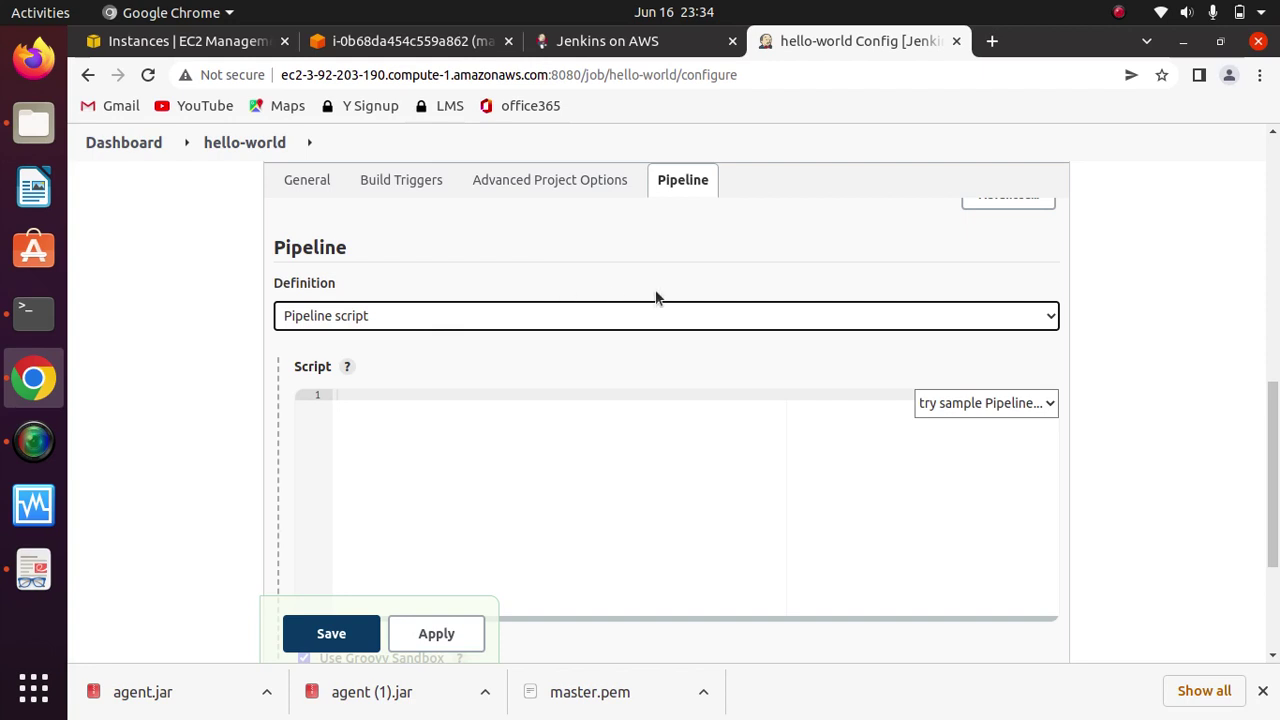
{"action": "left_click", "coordinate": [493, 277]}
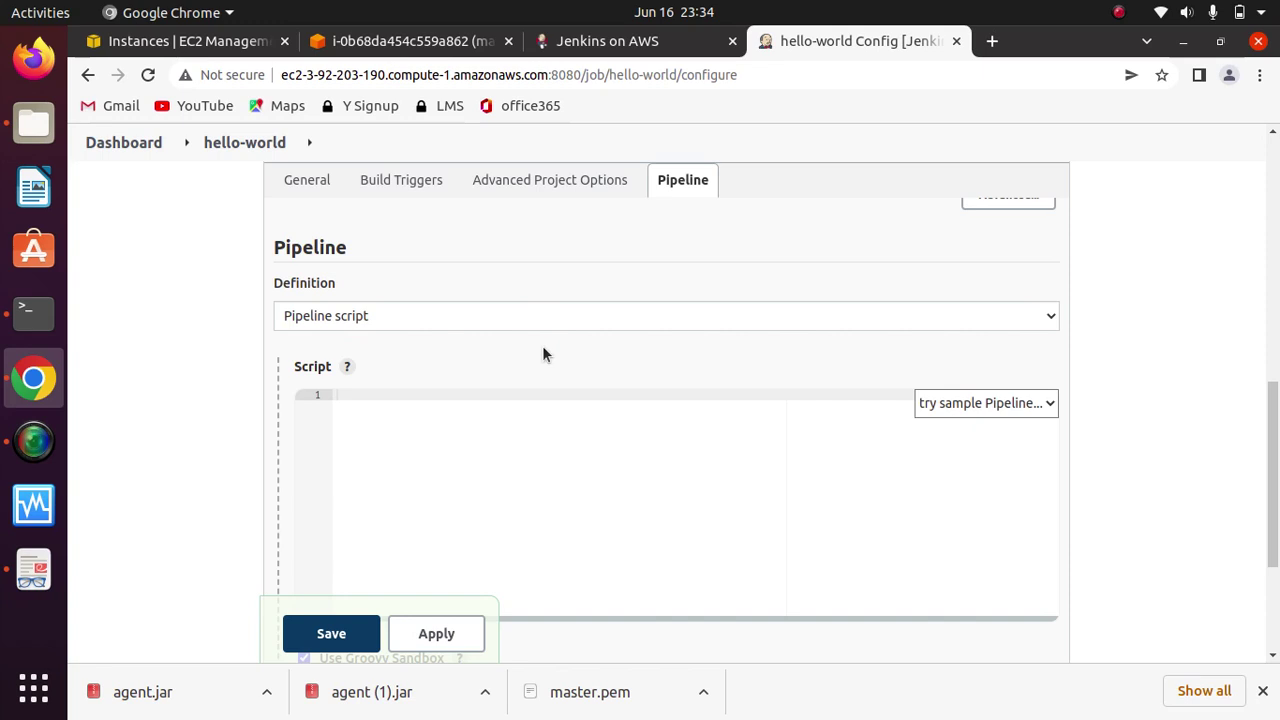
{"action": "left_click", "coordinate": [1052, 405]}
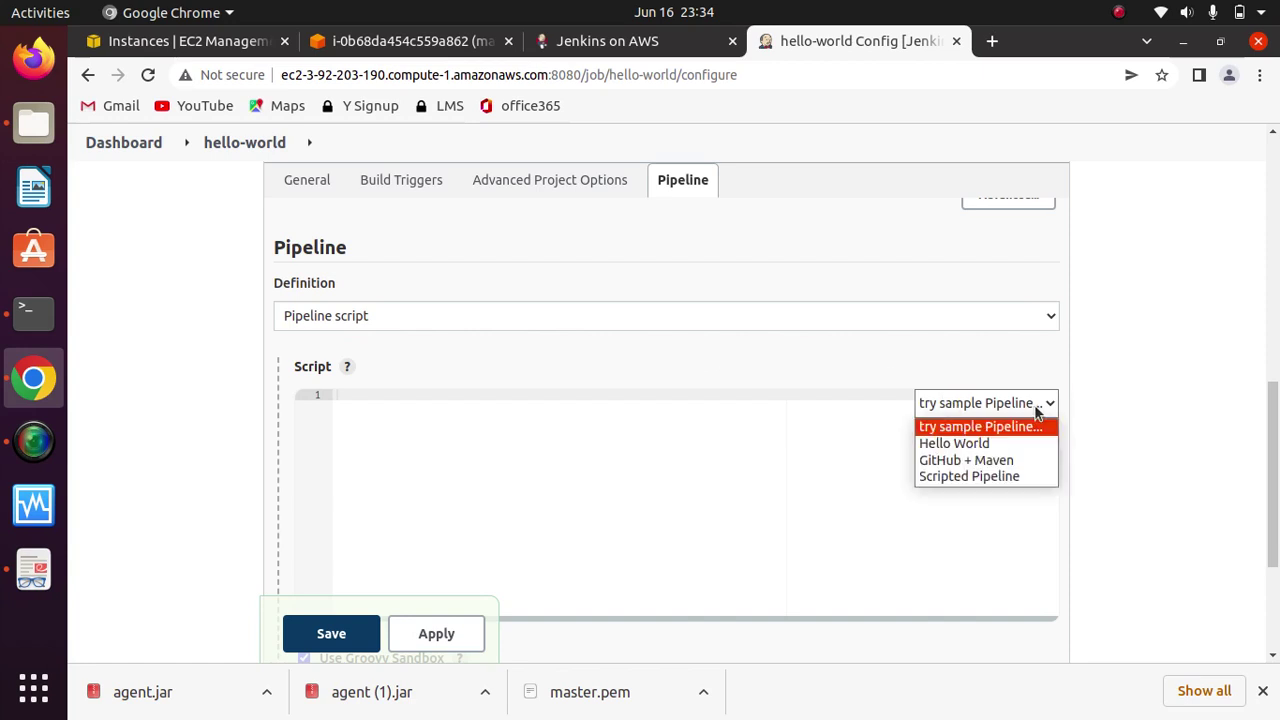
{"action": "left_click", "coordinate": [957, 448]}
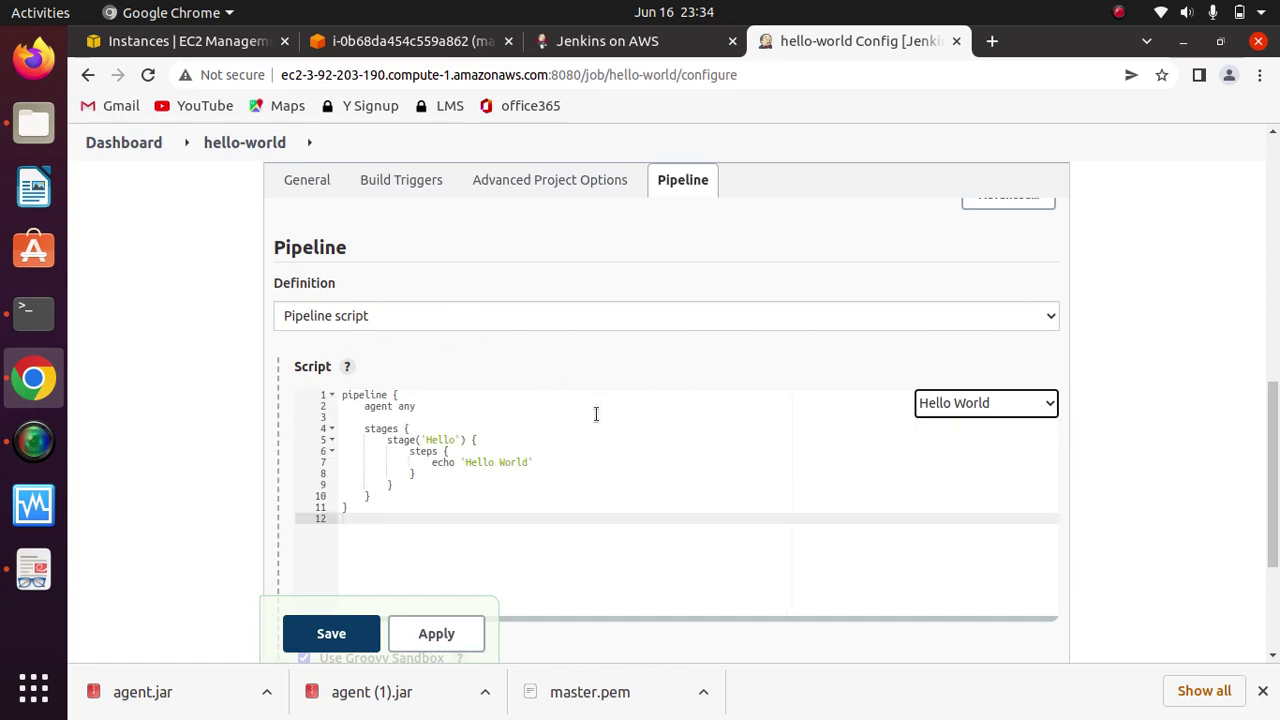
{"action": "scroll", "coordinate": [1276, 420], "scroll_direction": "down", "scroll_amount": 1}
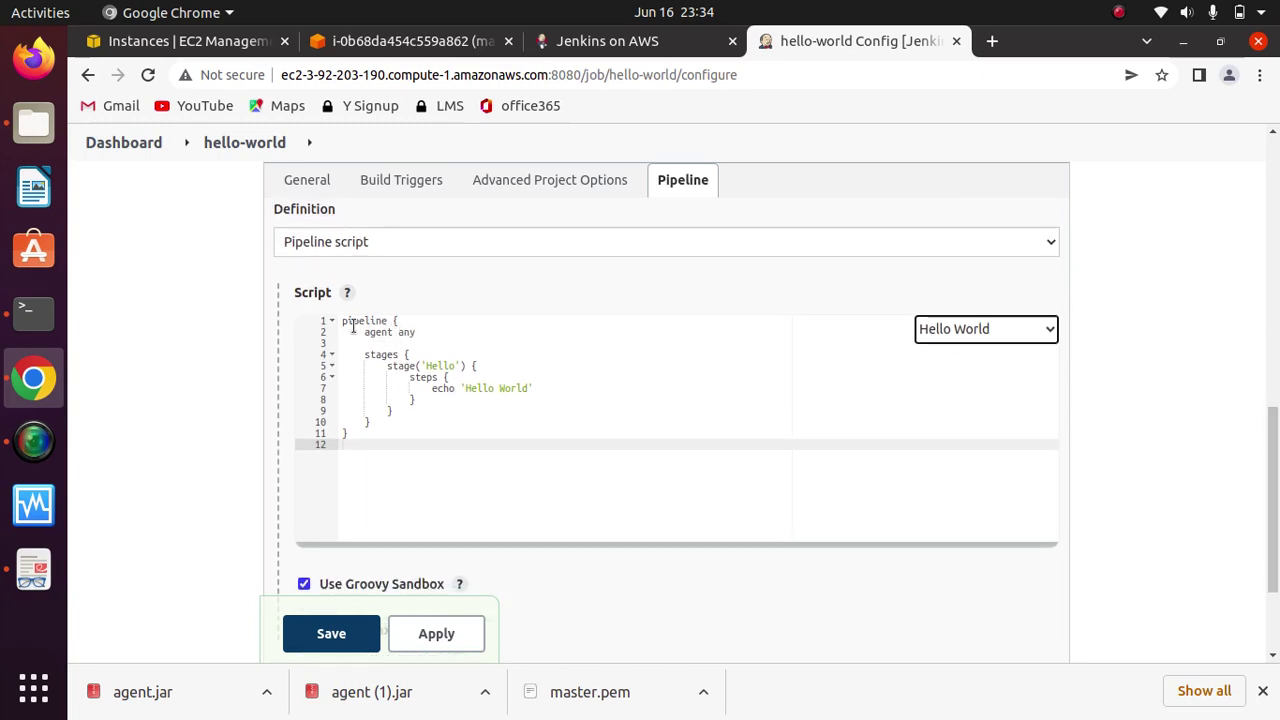
{"action": "left_click", "coordinate": [385, 322]}
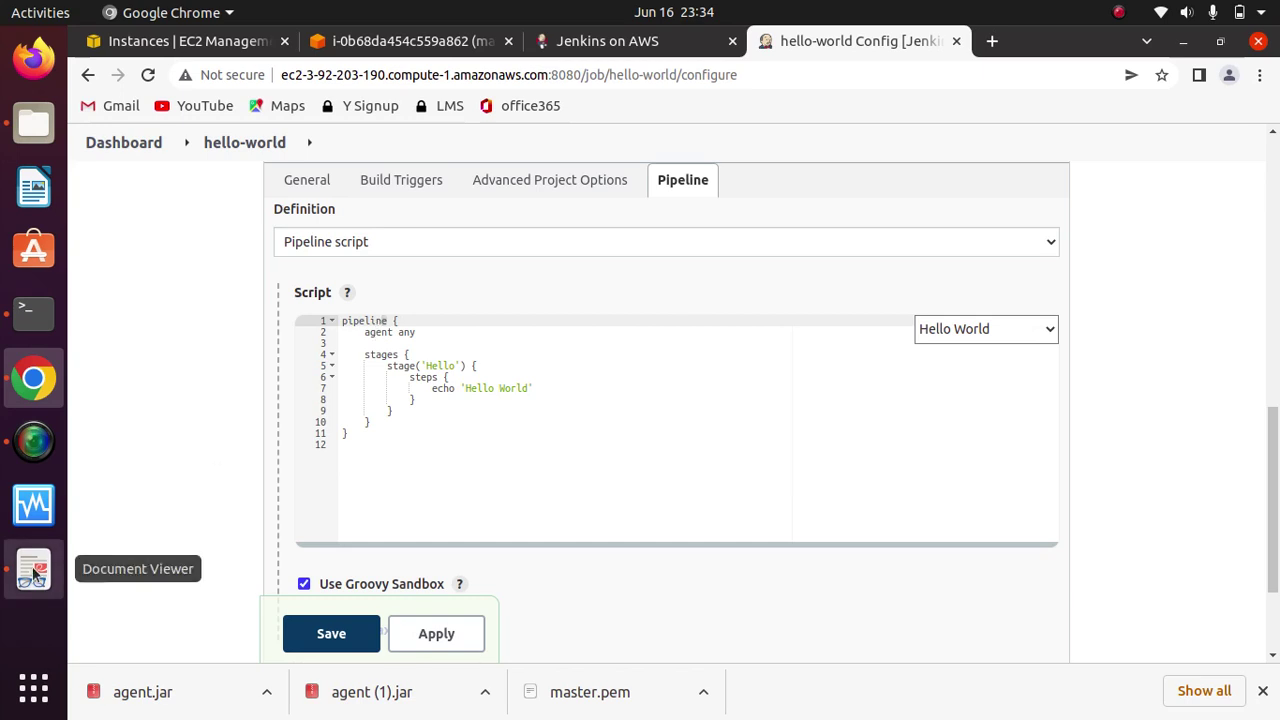
Step: Highlight Declarative Pipeline and Scripted Pipeline on slide 4, then minimize Document Viewer
{"action": "left_click", "coordinate": [33, 570]}
{"action": "scroll", "coordinate": [523, 420], "scroll_direction": "down", "scroll_amount": 5}
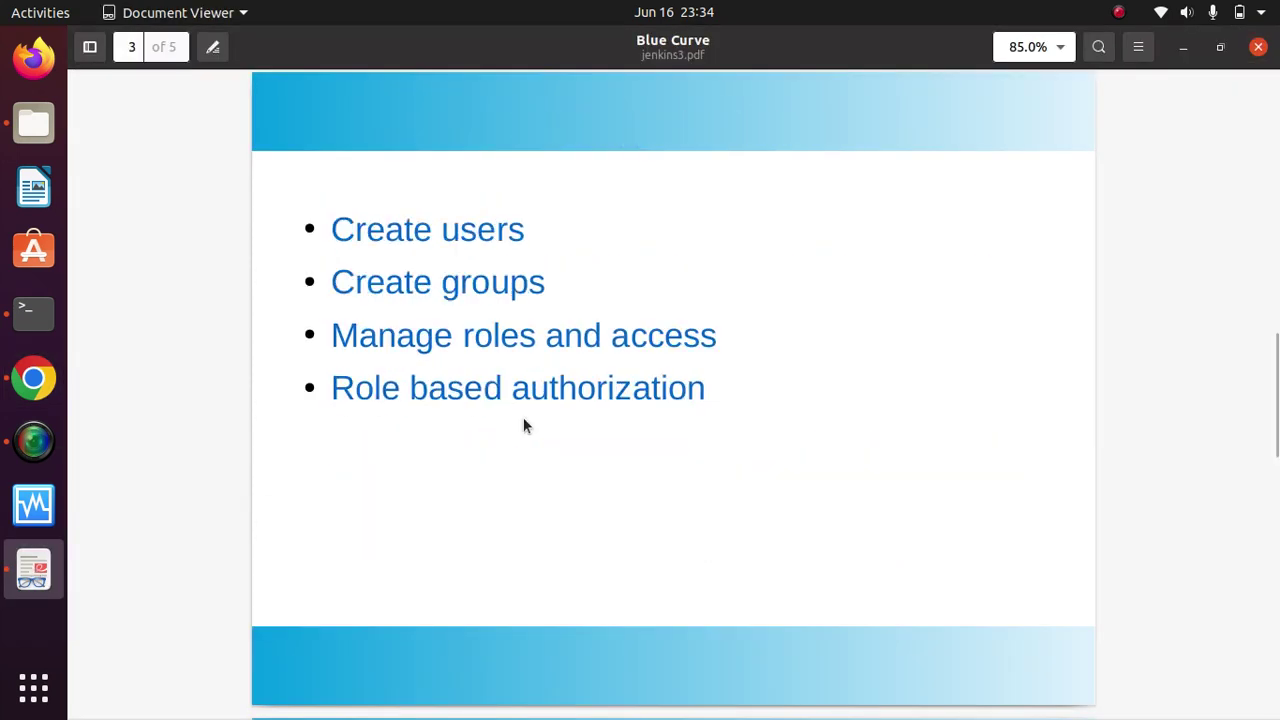
{"action": "scroll", "coordinate": [523, 420], "scroll_direction": "down", "scroll_amount": 1}
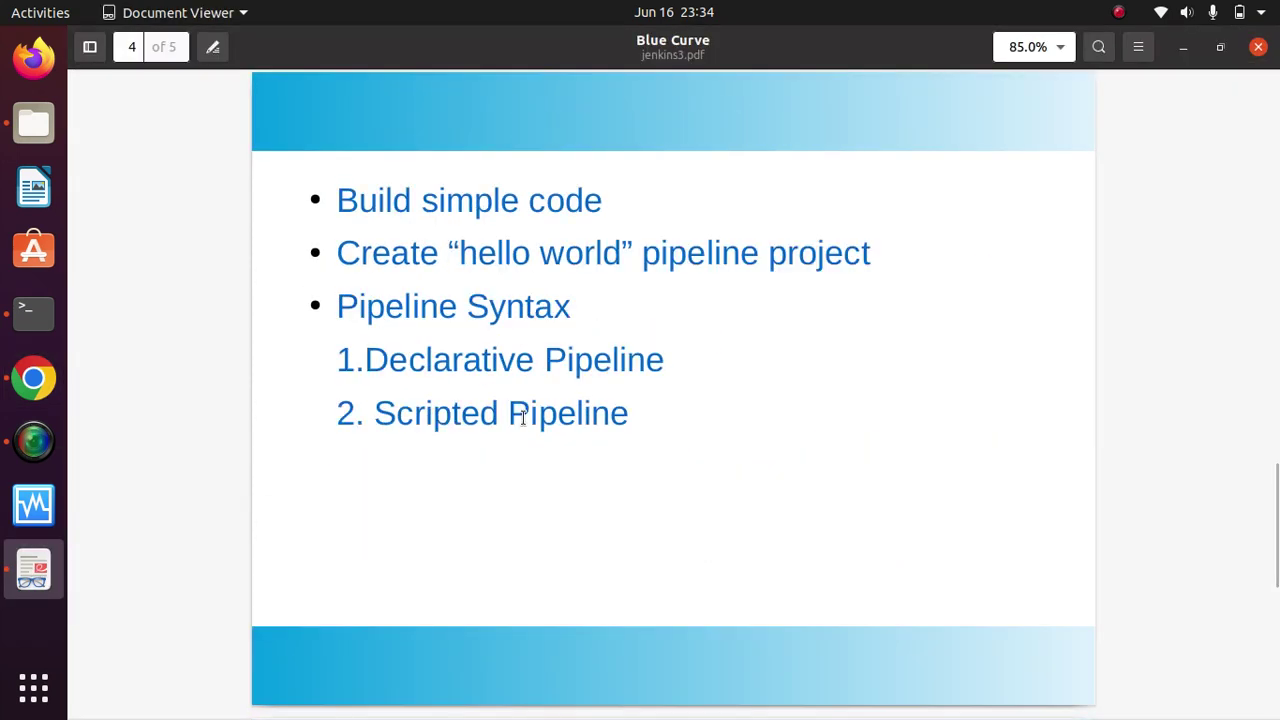
{"action": "left_click_drag", "start_coordinate": [665, 360], "coordinate": [375, 365]}
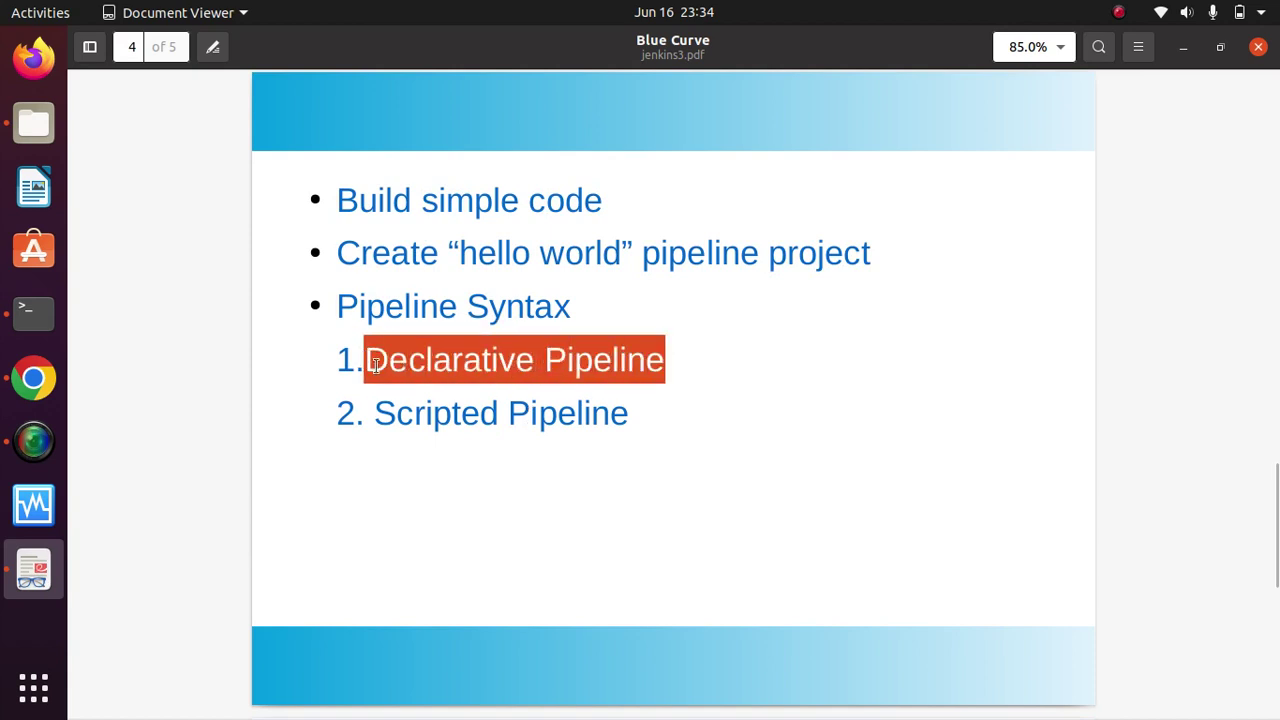
{"action": "left_click_drag", "start_coordinate": [646, 415], "coordinate": [375, 414]}
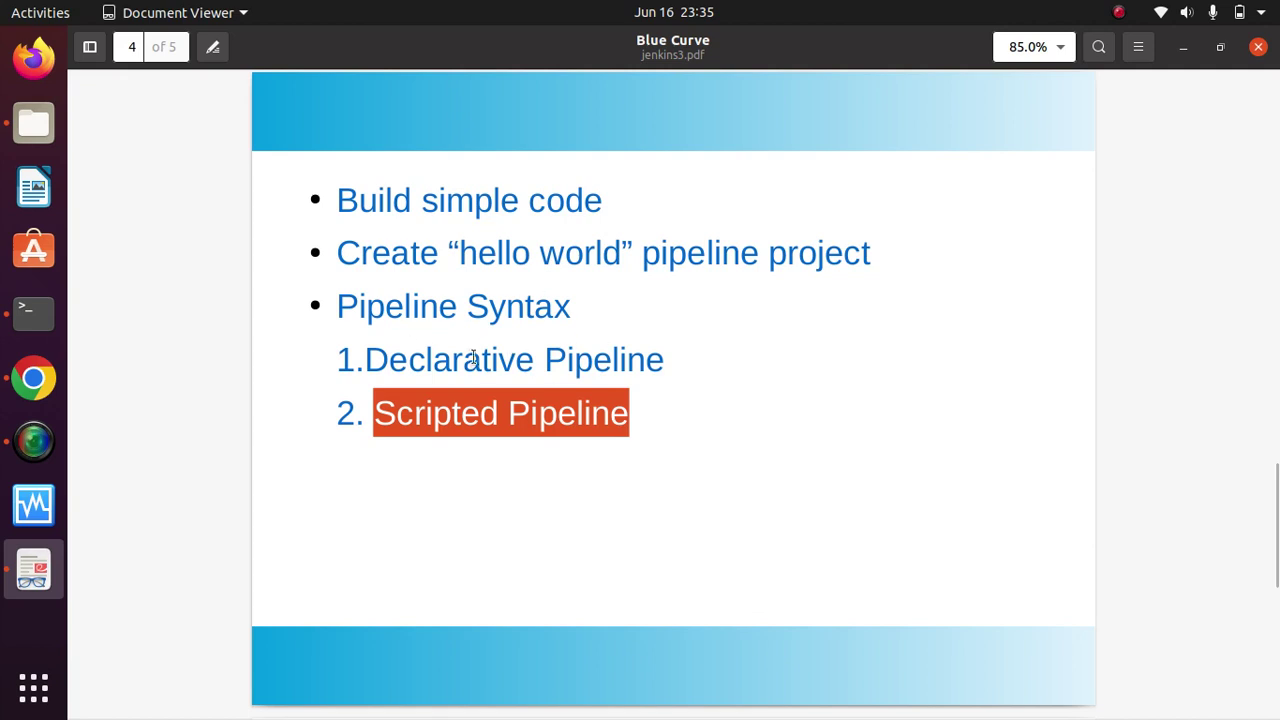
{"action": "left_click", "coordinate": [1184, 50]}
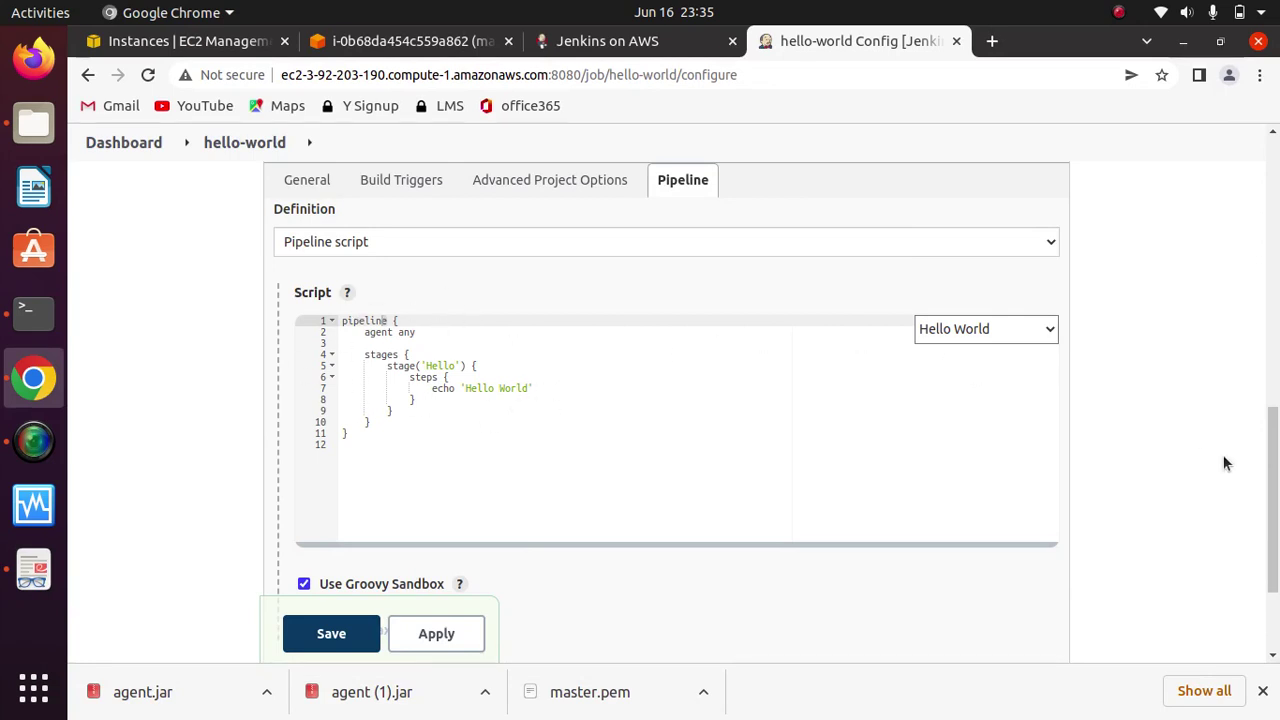
{"action": "left_click_drag", "start_coordinate": [1275, 475], "coordinate": [1276, 520]}
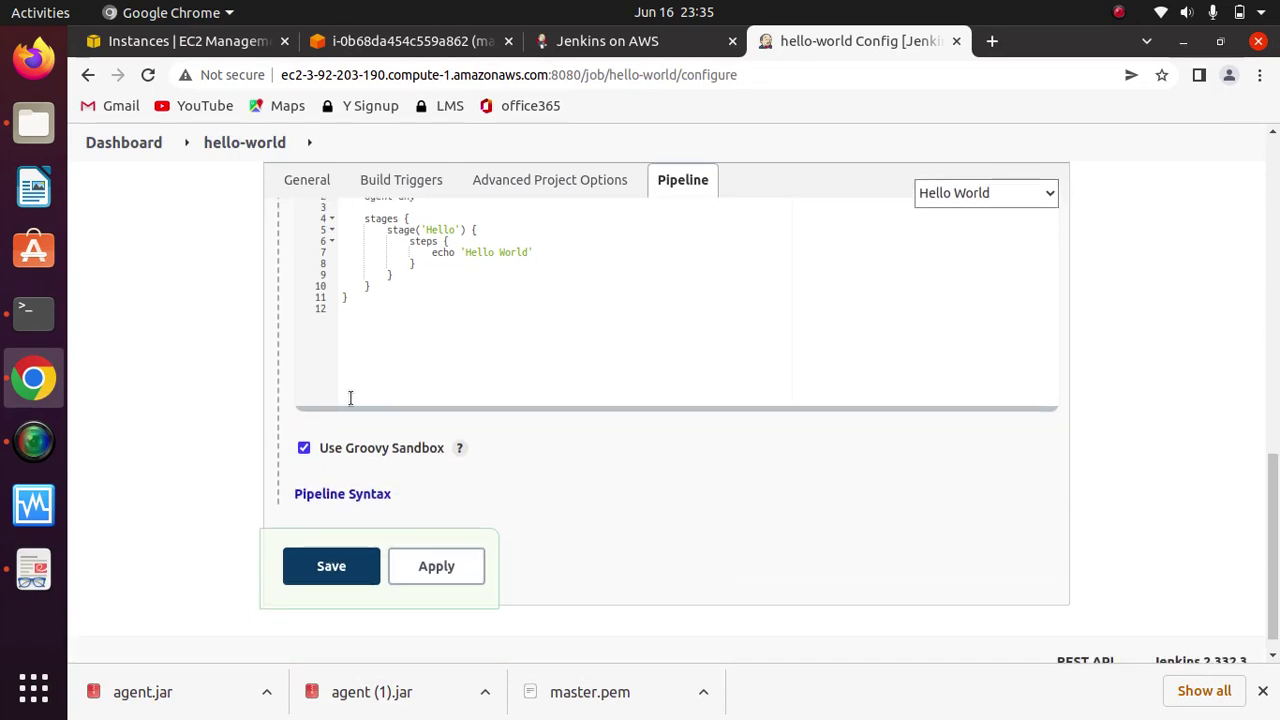
{"action": "left_click", "coordinate": [355, 495]}
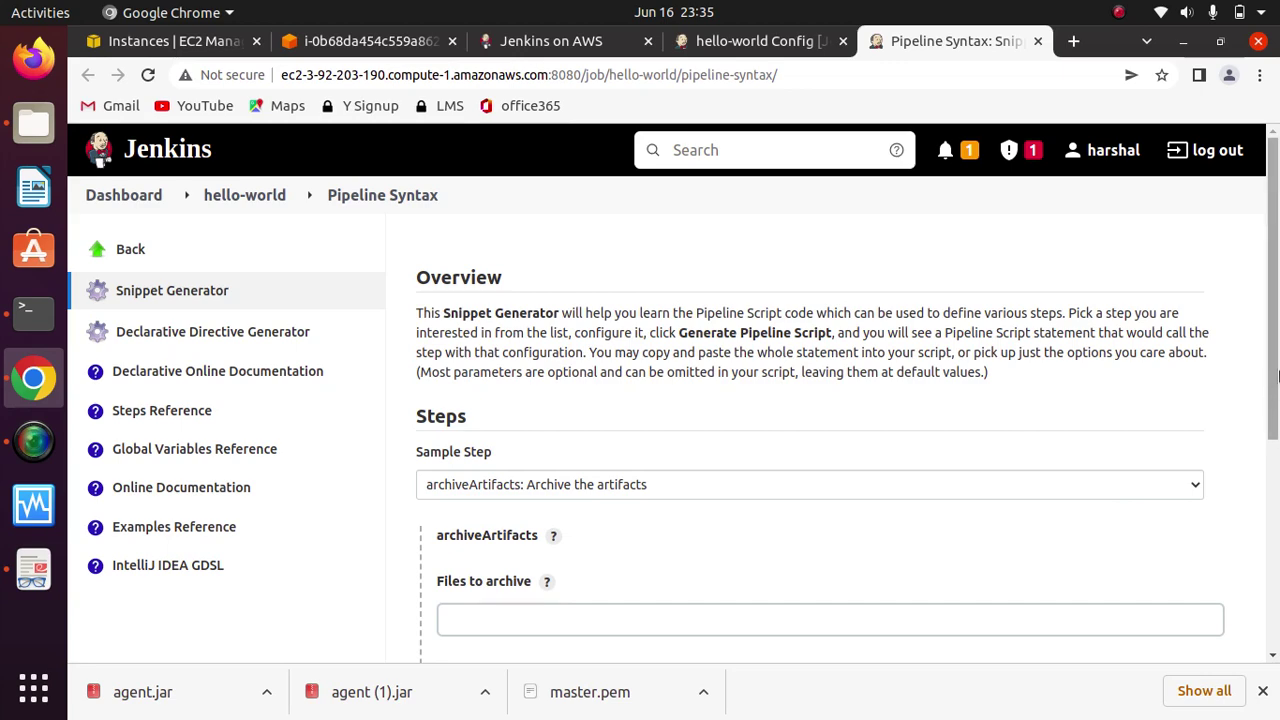
{"action": "mouse_move", "coordinate": [1276, 378]}
{"action": "left_mouse_down"}
{"action": "mouse_move", "coordinate": [1271, 596]}
{"action": "mouse_move", "coordinate": [1272, 362]}
{"action": "left_mouse_up"}
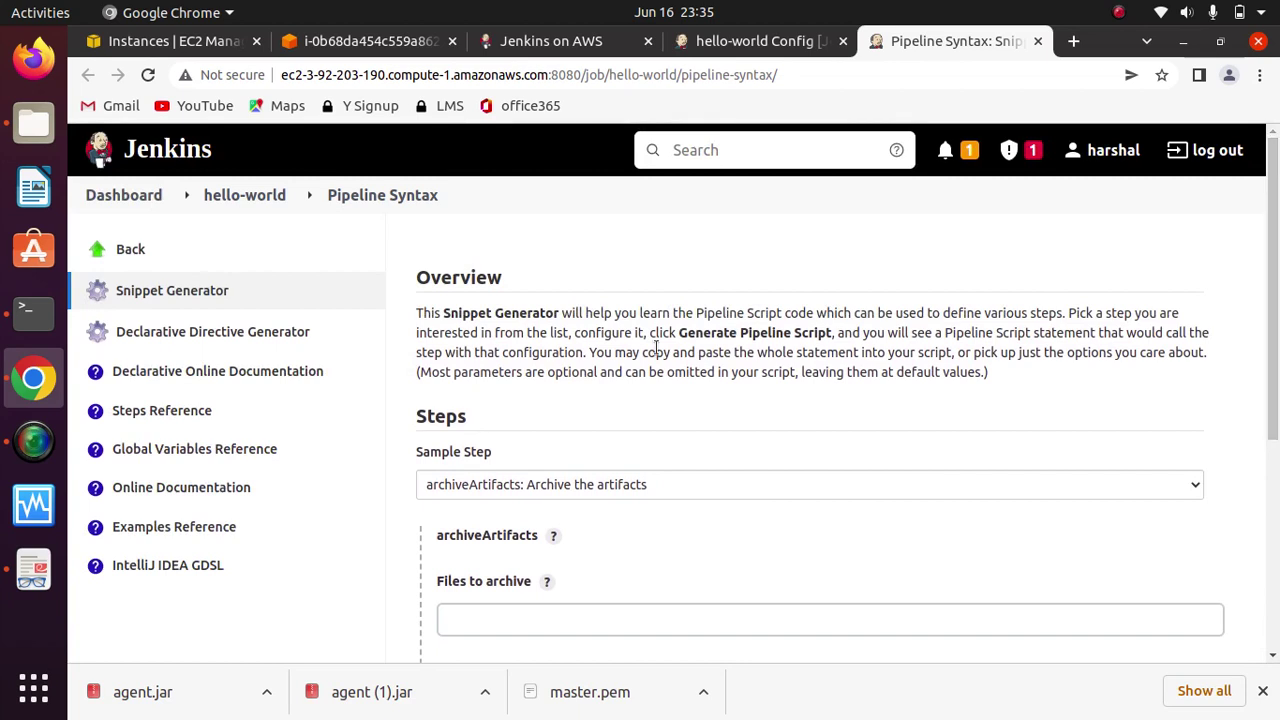
{"action": "left_click", "coordinate": [1037, 41]}
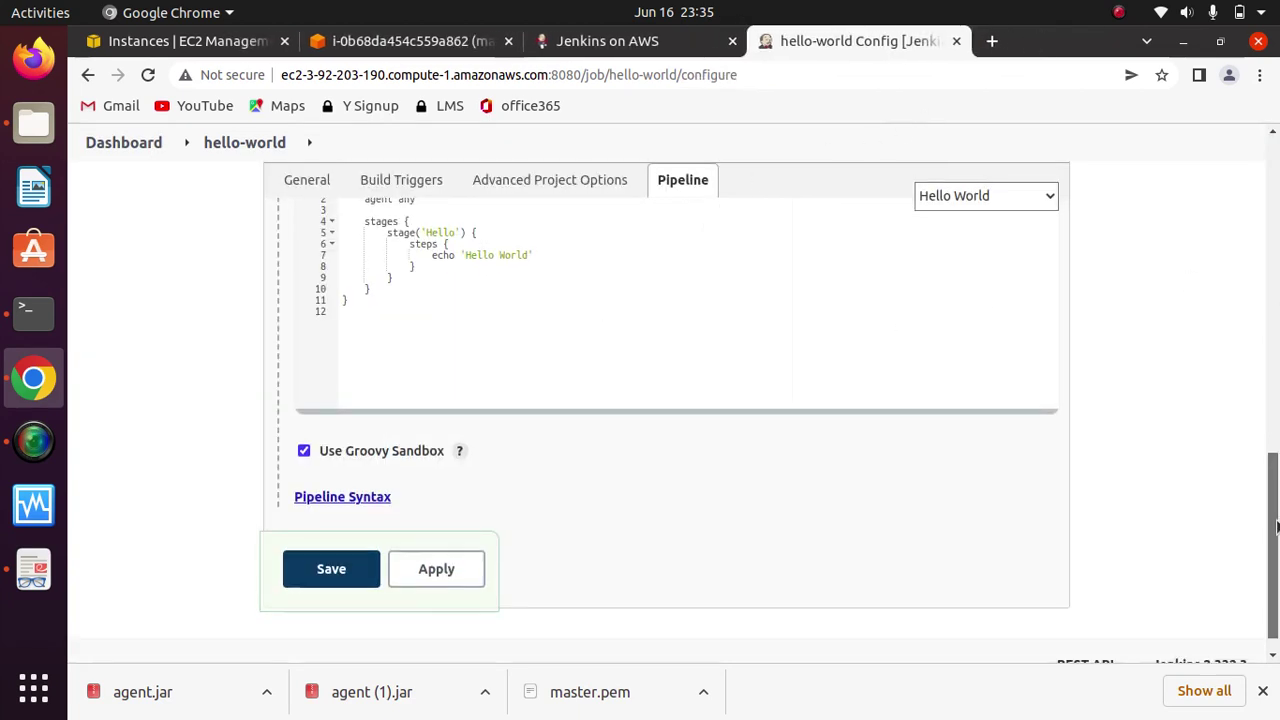
{"action": "left_click_drag", "start_coordinate": [1276, 460], "coordinate": [1276, 418]}
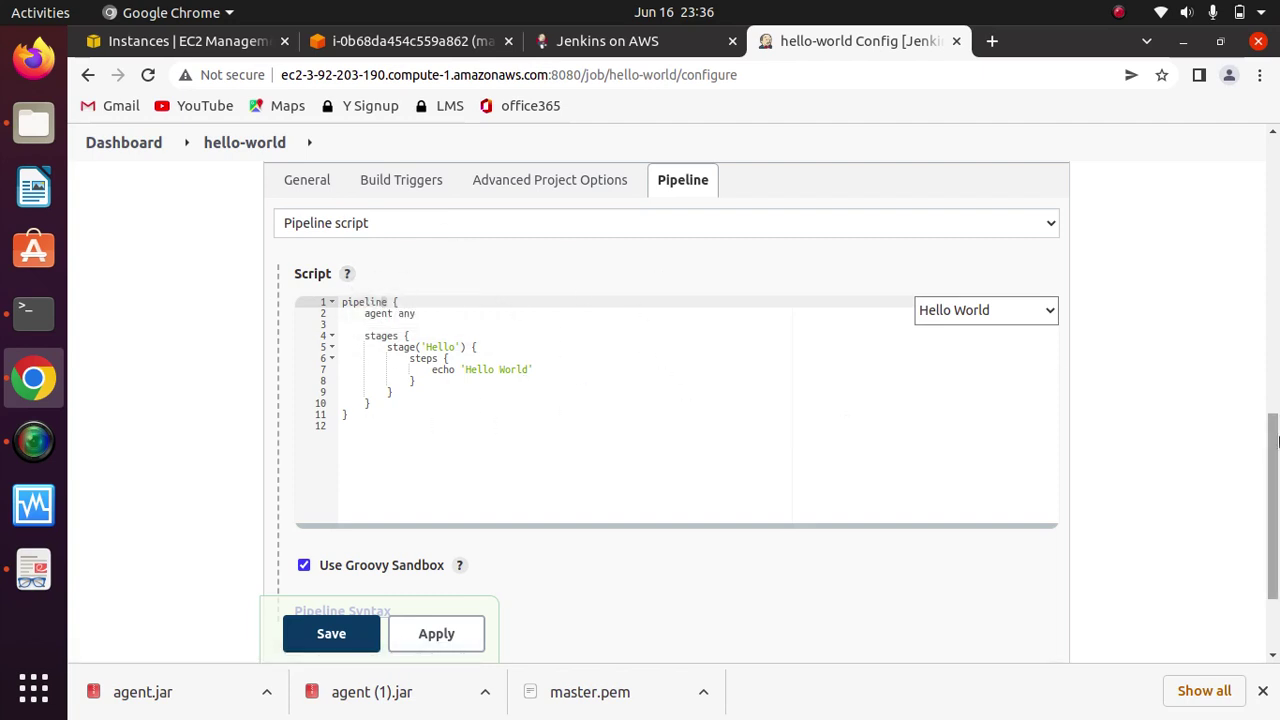
{"action": "scroll", "coordinate": [700, 414], "scroll_direction": "down", "scroll_amount": 3}
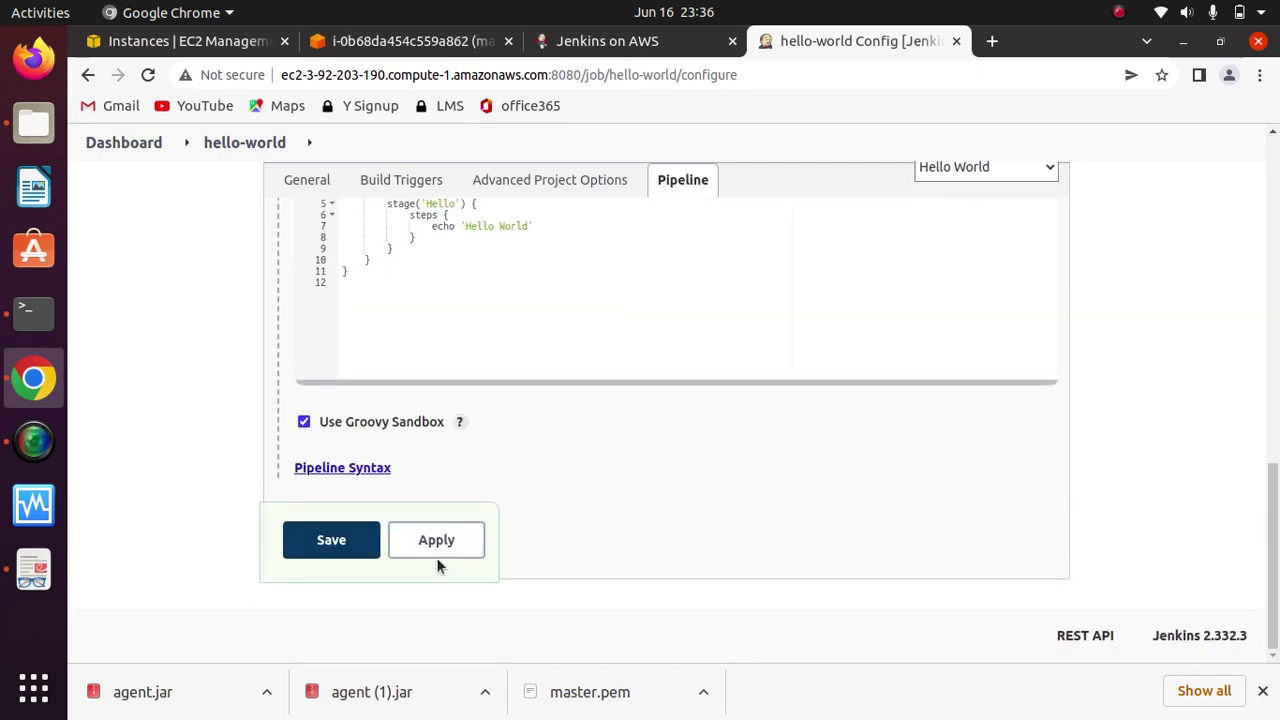
Step: Apply and save the hello-world configuration, landing on its project page with no builds
{"action": "left_click", "coordinate": [436, 545]}
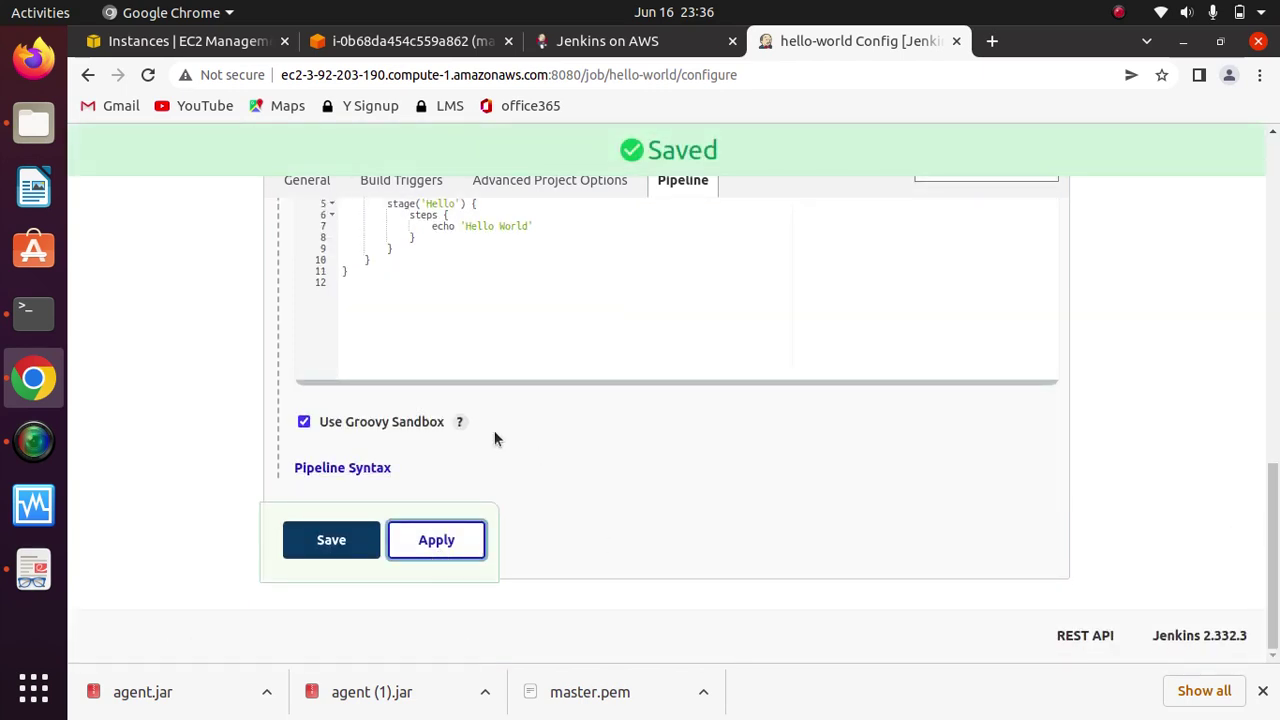
{"action": "left_click", "coordinate": [343, 540]}
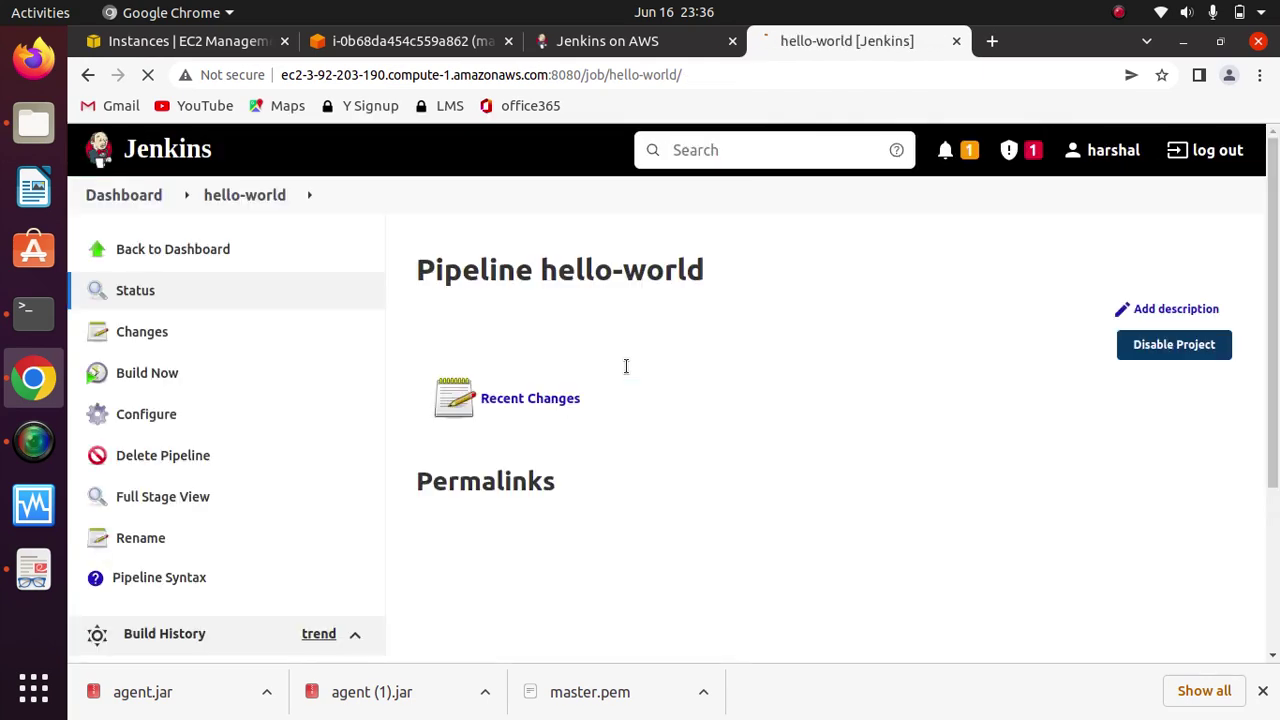
{"action": "scroll", "coordinate": [1270, 453], "scroll_direction": "down", "scroll_amount": 5}
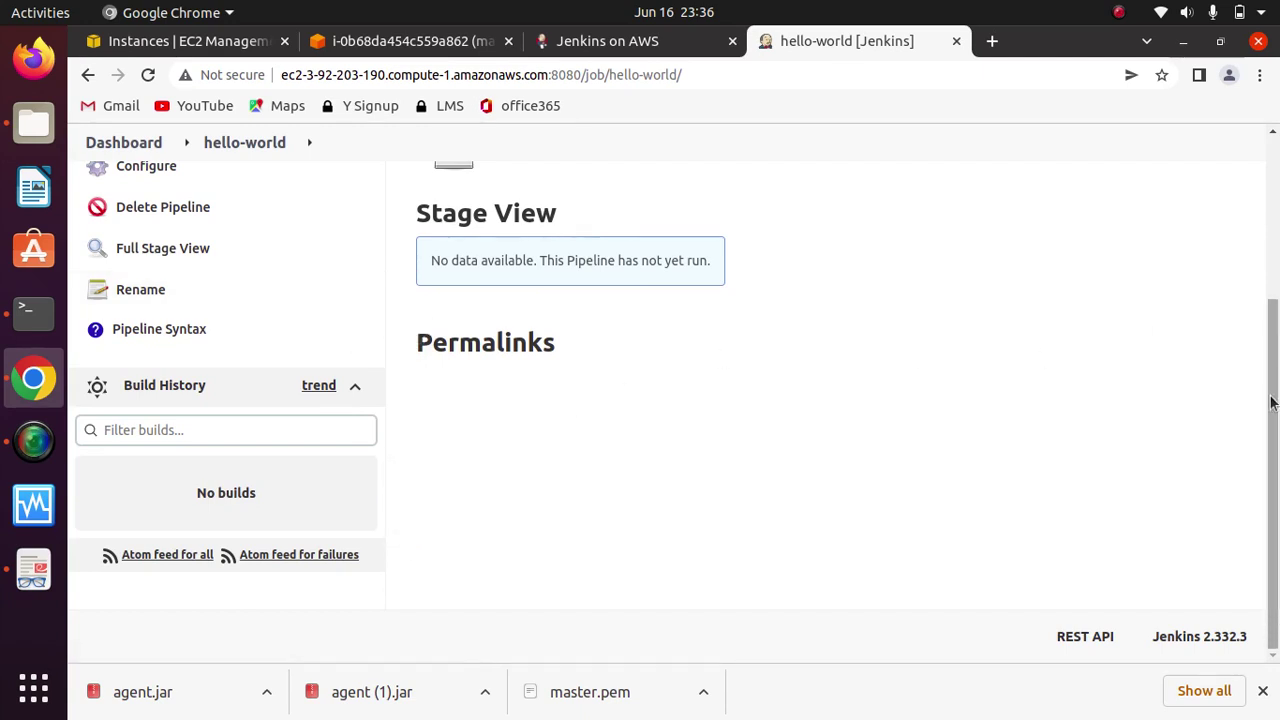
{"action": "left_click_drag", "start_coordinate": [1272, 402], "coordinate": [760, 306]}
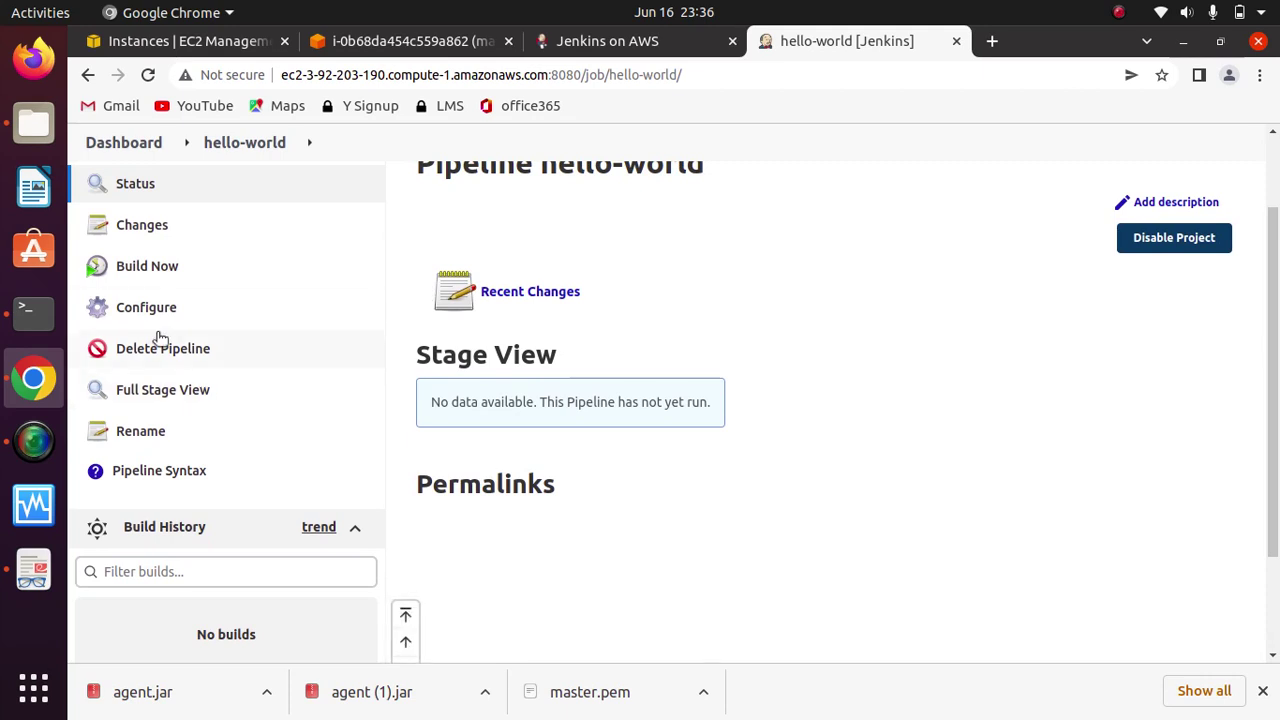
Step: Build hello-world, then open the Hello stage log, confirm the Hello World output, and close it
{"action": "left_click", "coordinate": [151, 268]}
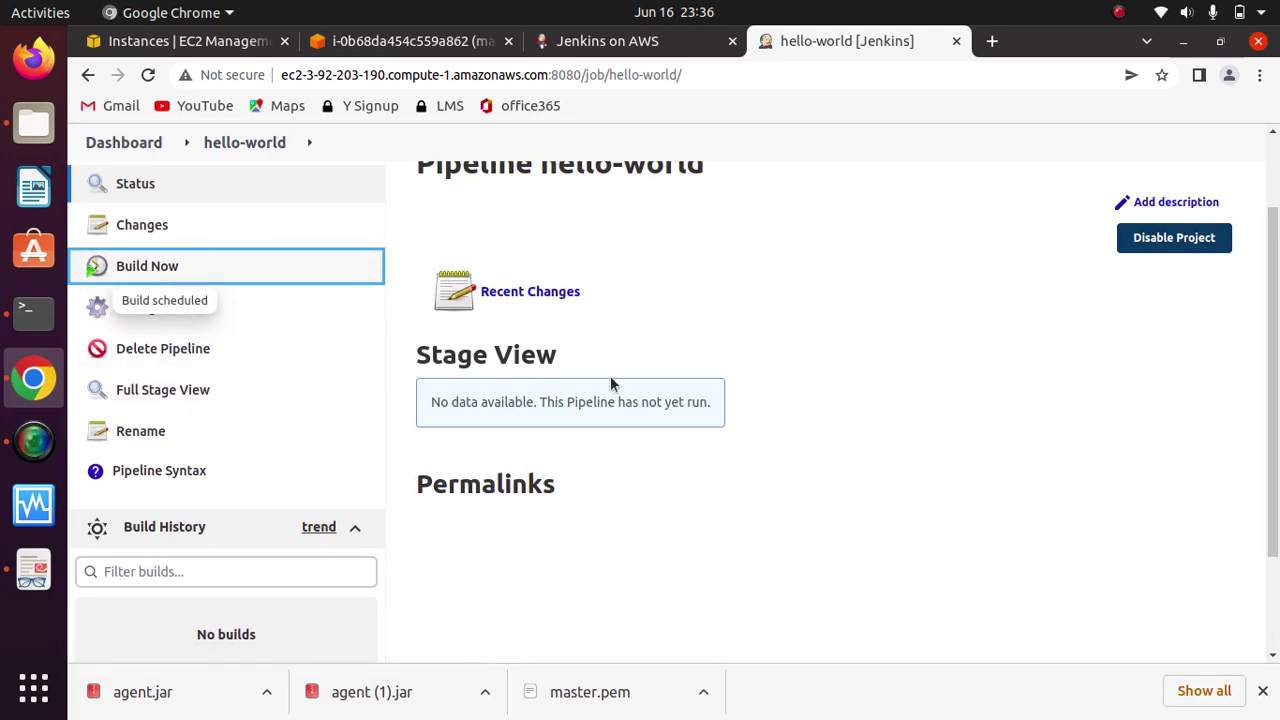
{"action": "scroll", "coordinate": [605, 420], "scroll_direction": "down", "scroll_amount": 3}
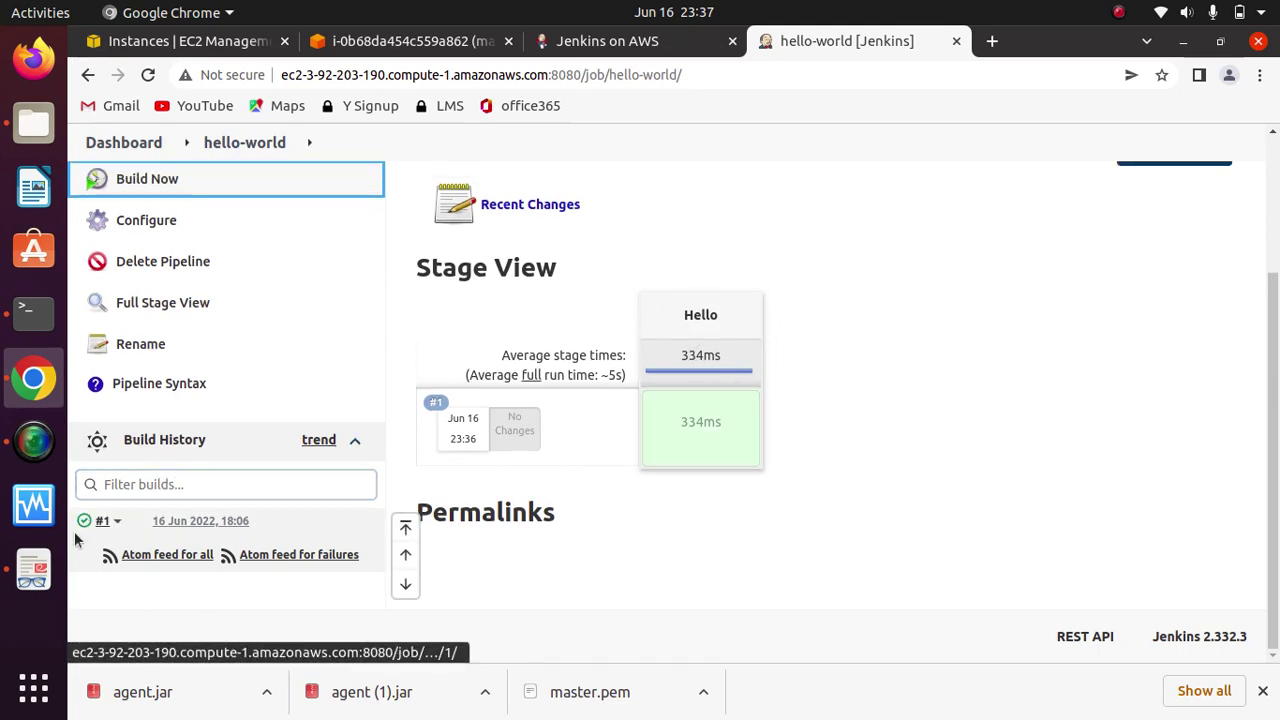
{"action": "mouse_move", "coordinate": [706, 420]}
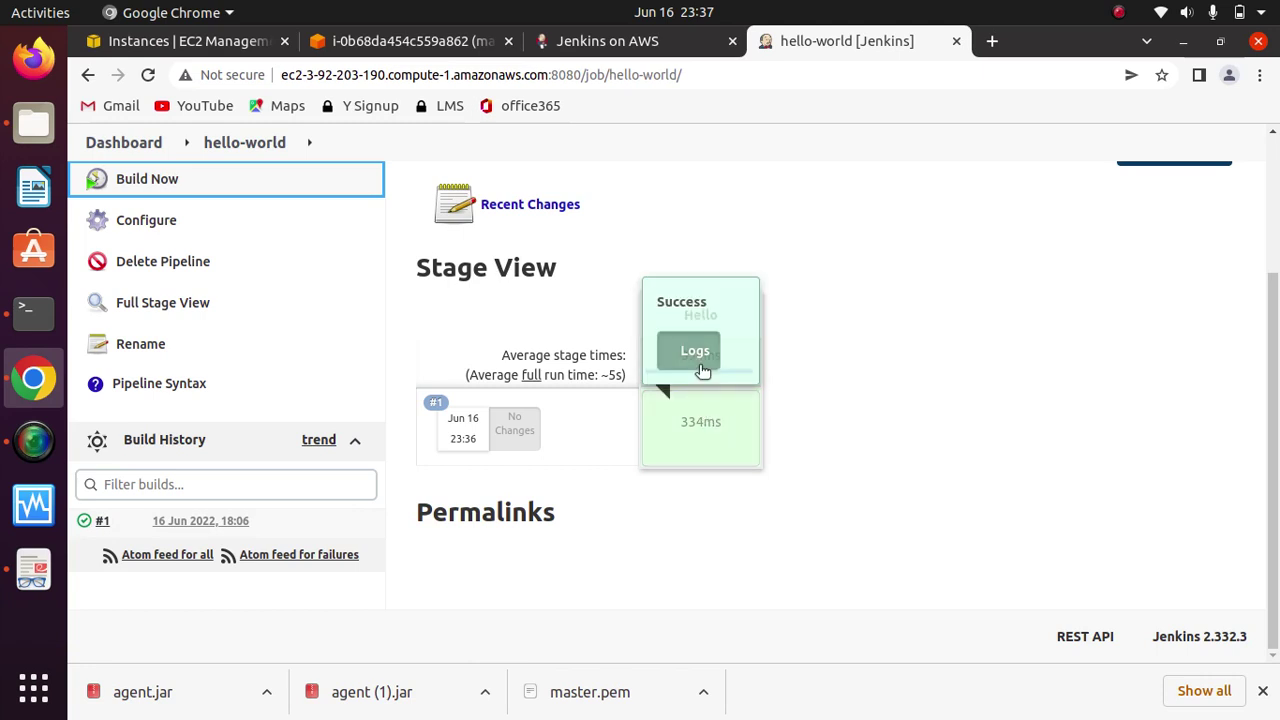
{"action": "left_click", "coordinate": [691, 357]}
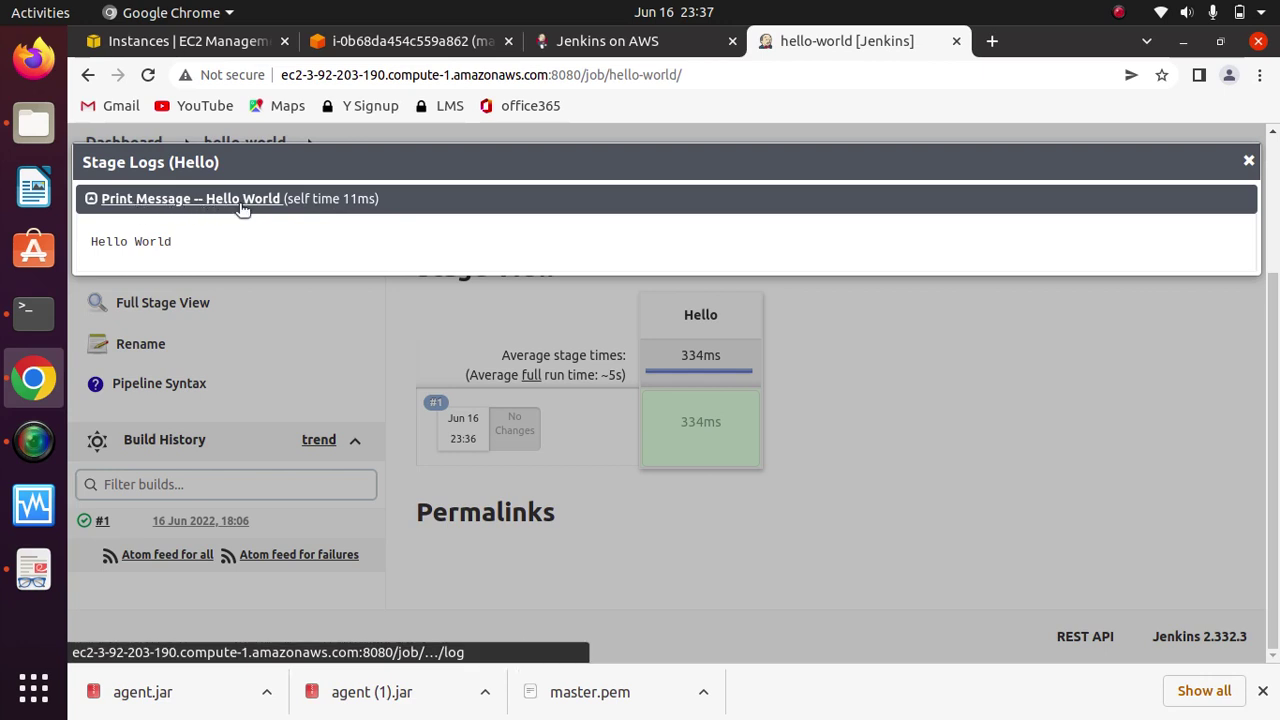
{"action": "left_click_drag", "start_coordinate": [173, 241], "coordinate": [104, 241]}
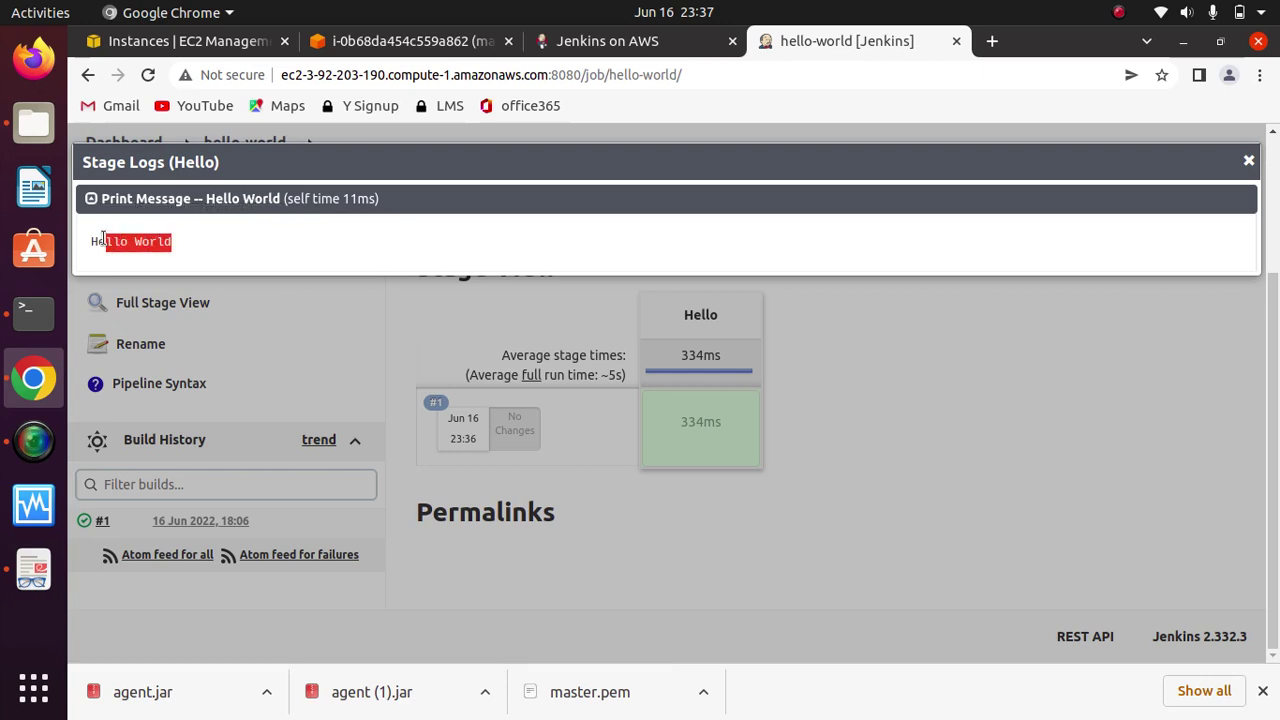
{"action": "left_click", "coordinate": [91, 254]}
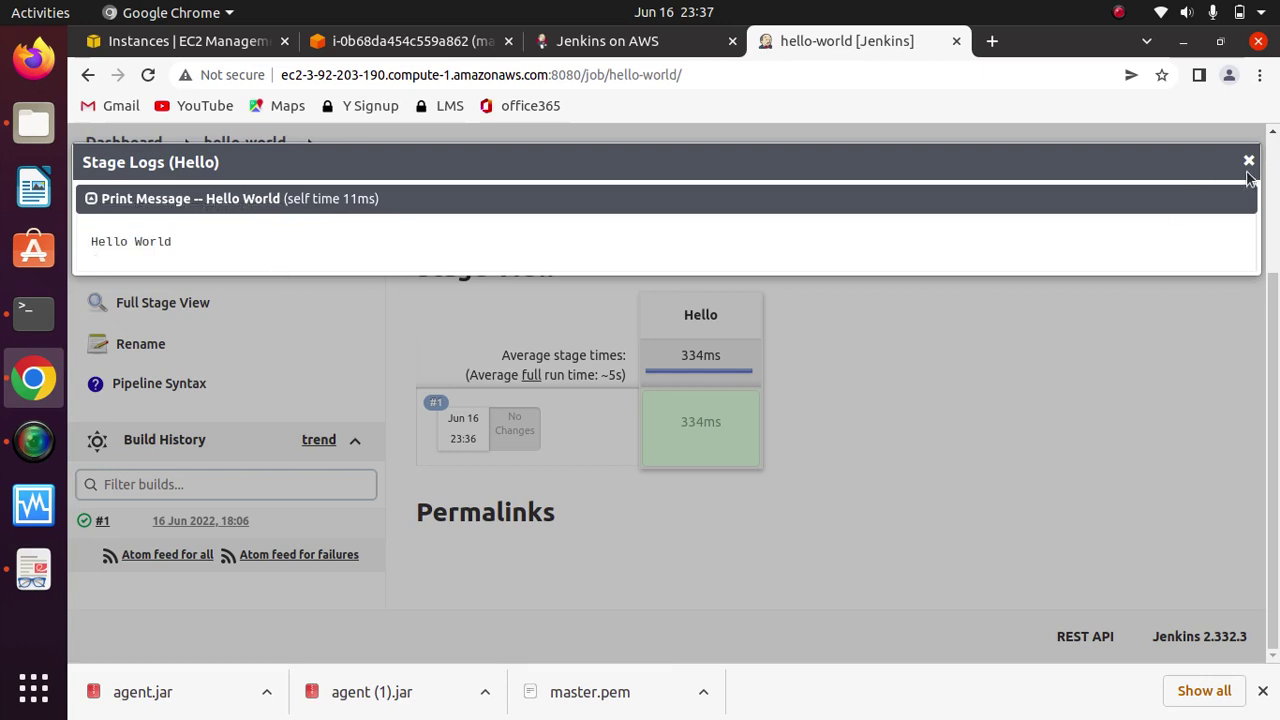
{"action": "left_click", "coordinate": [1248, 165]}
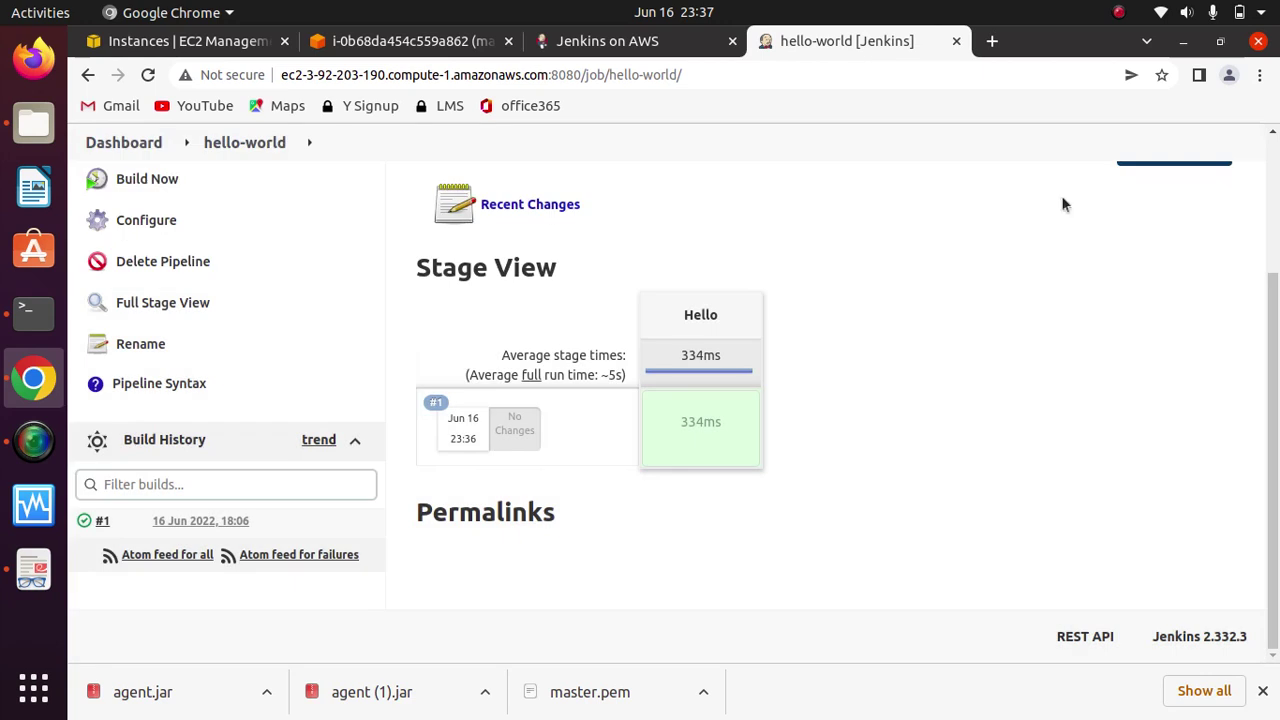
Step: Open build #1's Console Output and highlight the Finished: SUCCESS line
{"action": "left_click", "coordinate": [86, 524]}
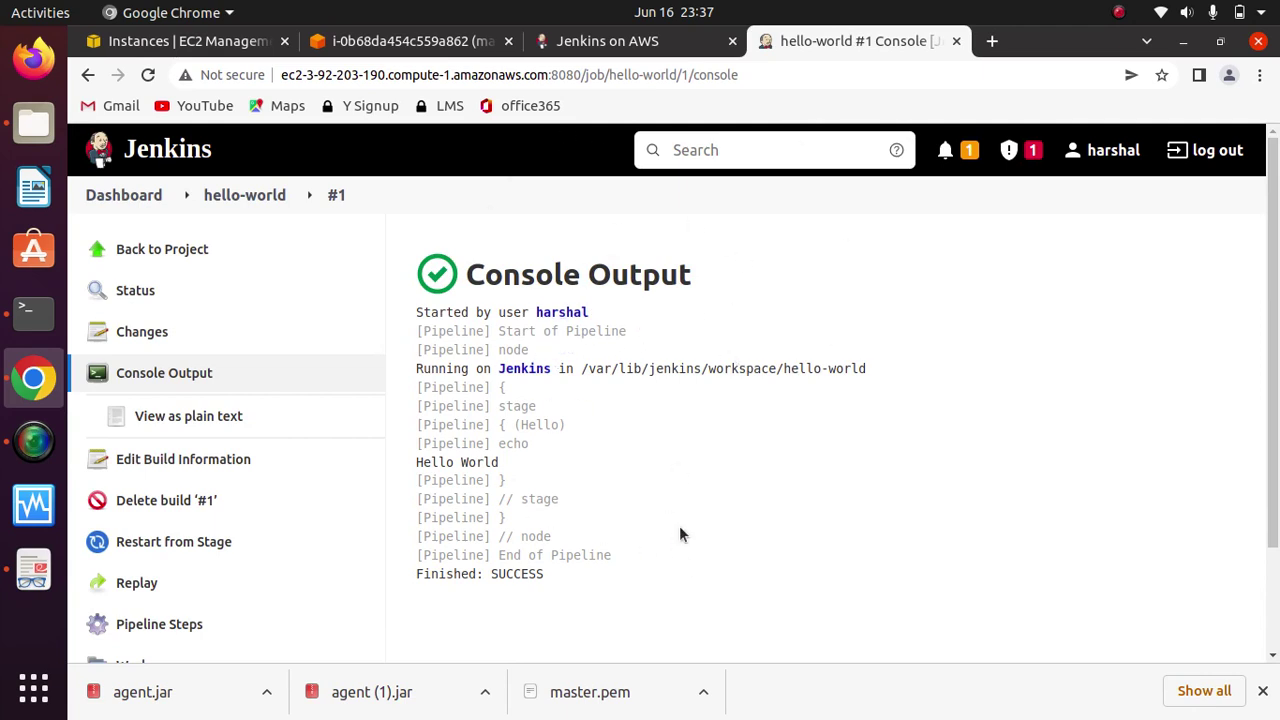
{"action": "left_click_drag", "start_coordinate": [556, 574], "coordinate": [416, 578]}
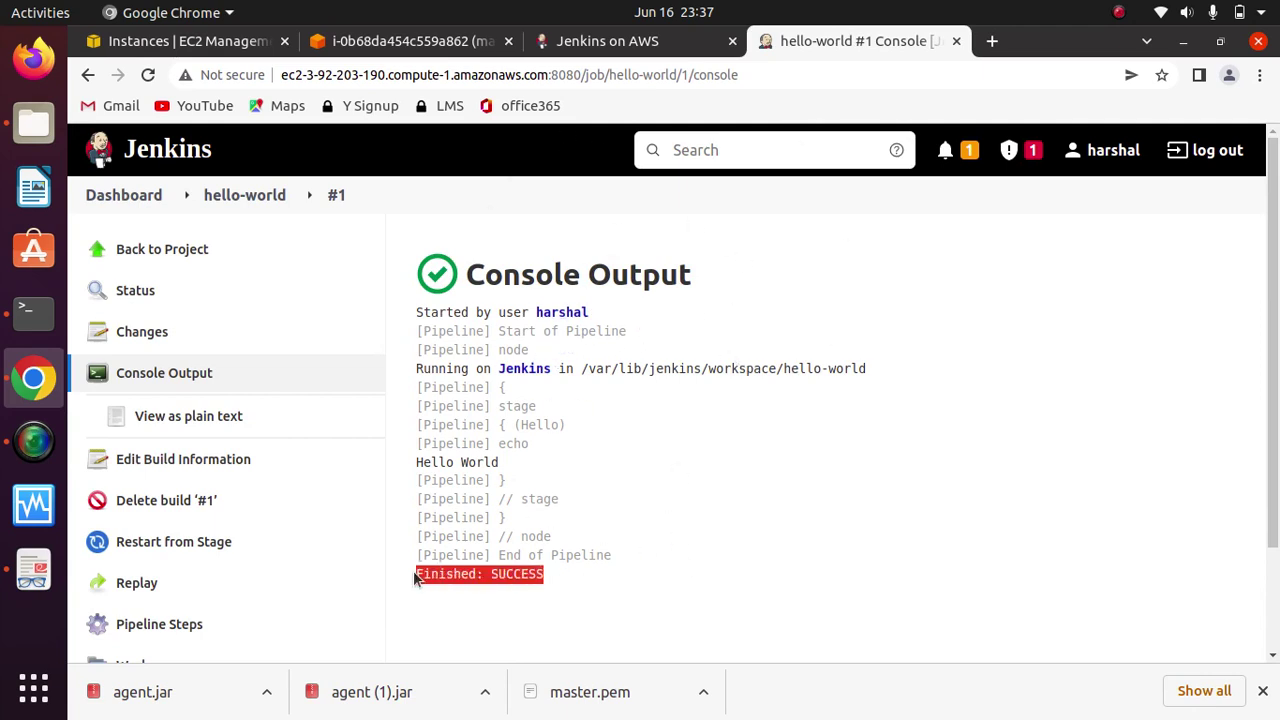
{"action": "left_click", "coordinate": [763, 519]}
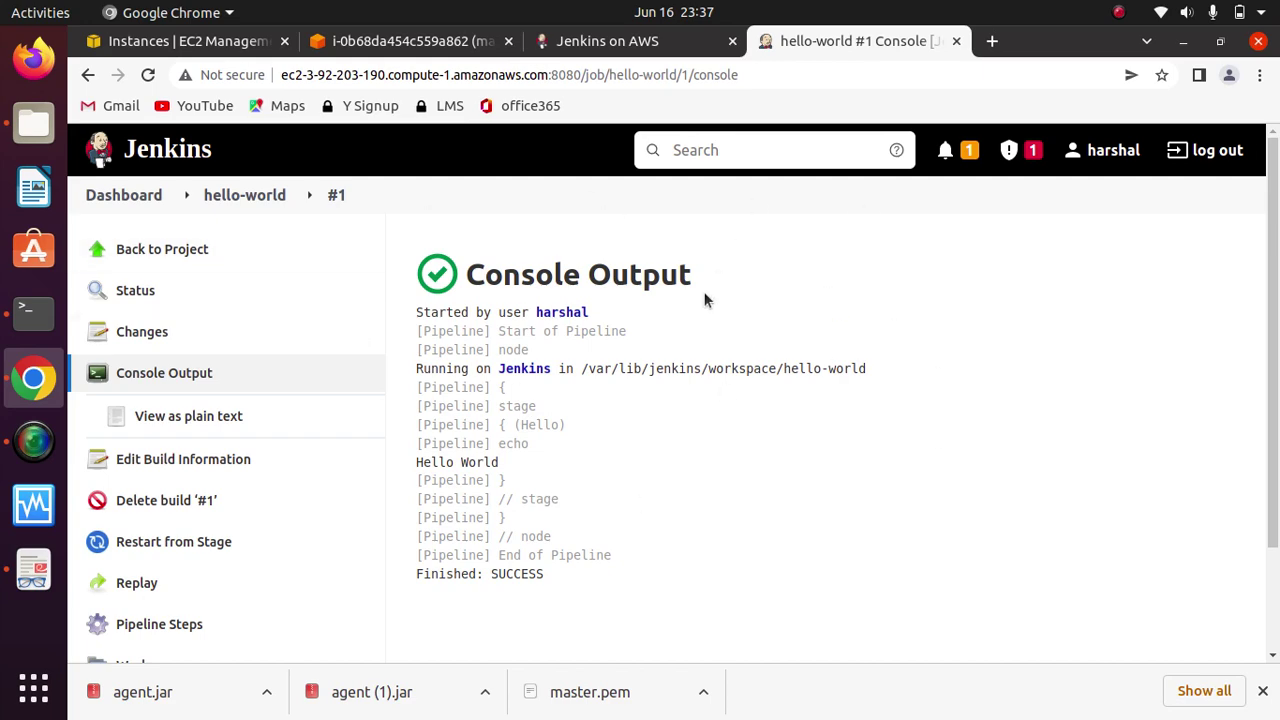
Step: Switch to the Jenkins on AWS docs tab and open Documentation > Tutorials
{"action": "left_click", "coordinate": [603, 45]}
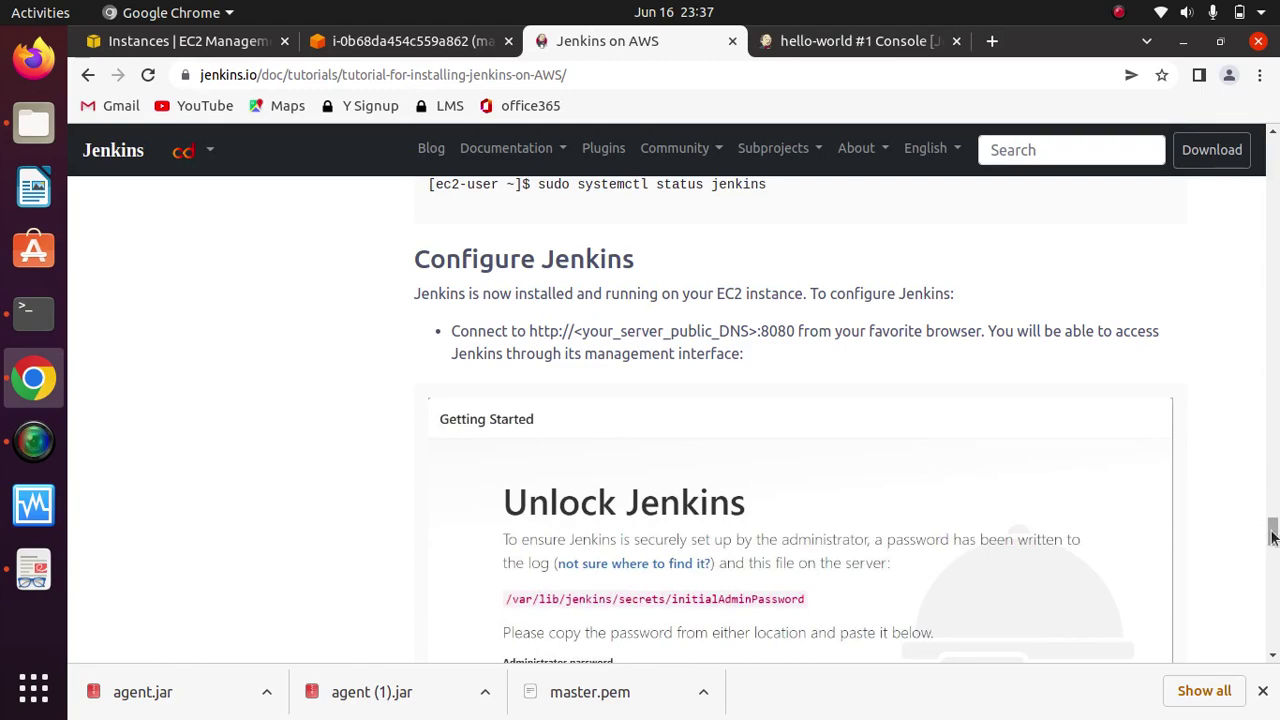
{"action": "left_click_drag", "start_coordinate": [1271, 530], "coordinate": [1274, 150]}
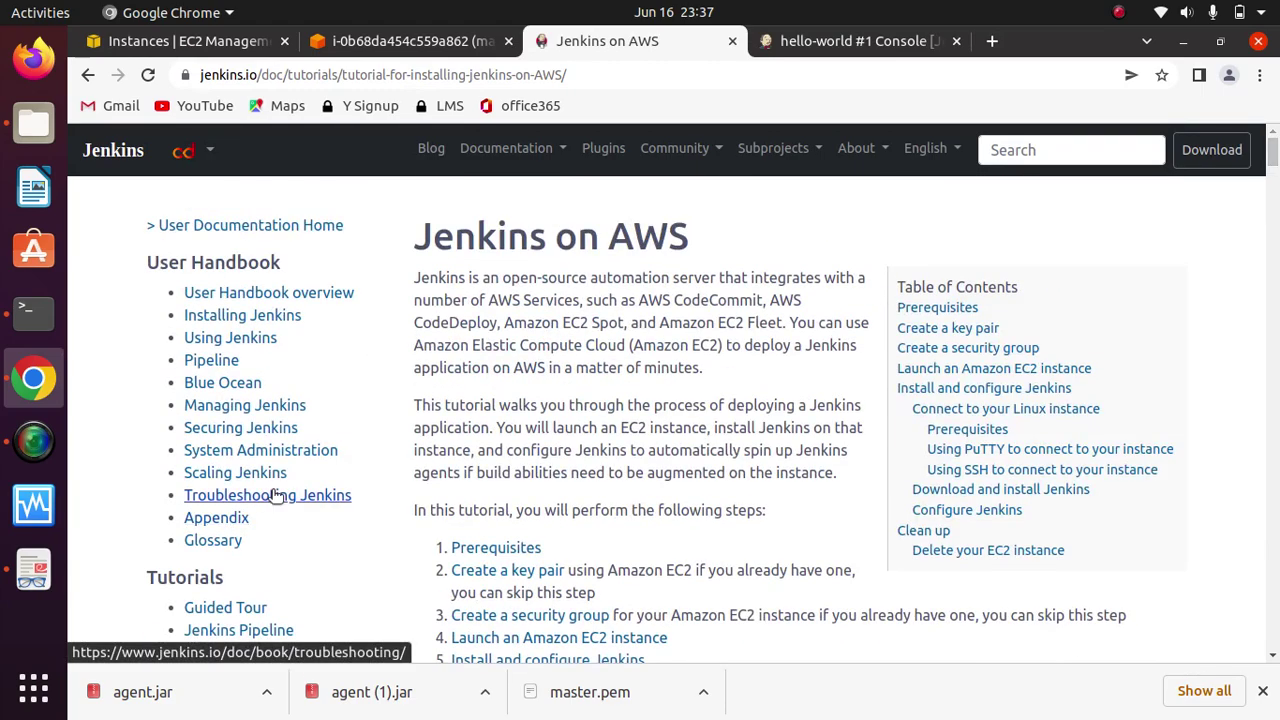
{"action": "left_click", "coordinate": [558, 155]}
{"action": "left_click", "coordinate": [506, 440]}
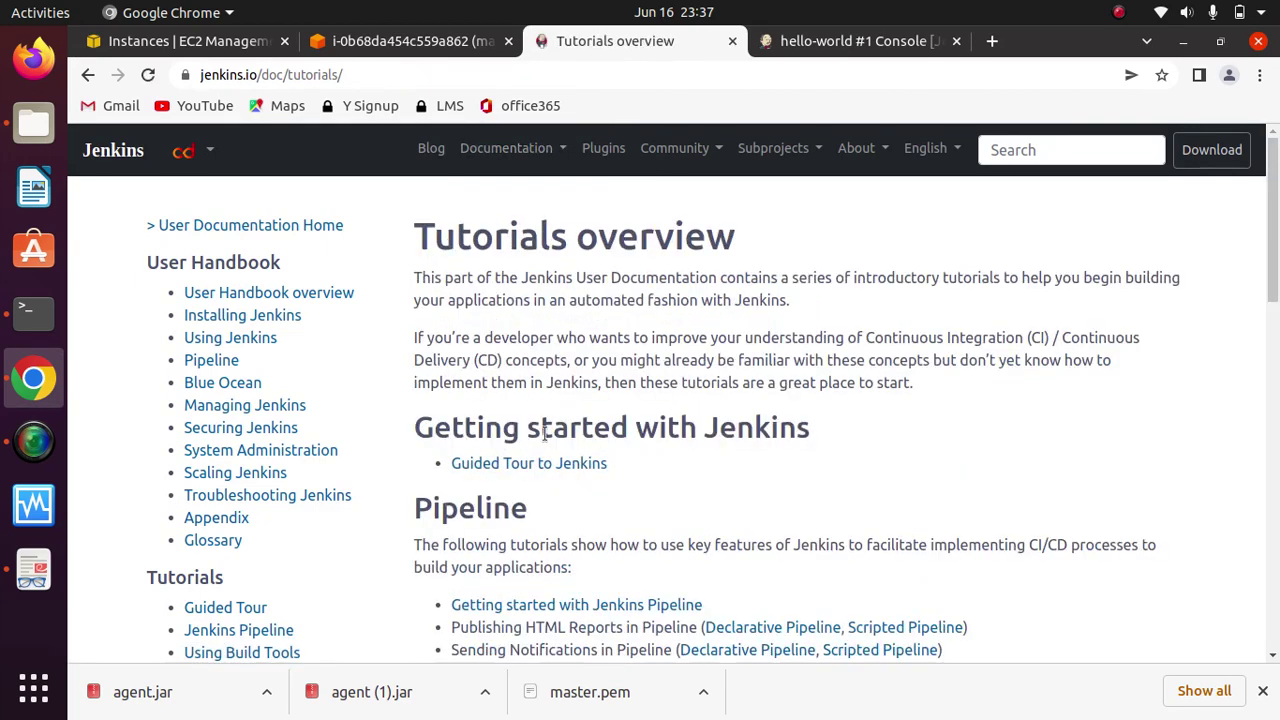
Step: Jump to the Pipeline tutorials and highlight Publishing HTML Reports in Pipeline
{"action": "left_click_drag", "start_coordinate": [1275, 281], "coordinate": [1272, 349]}
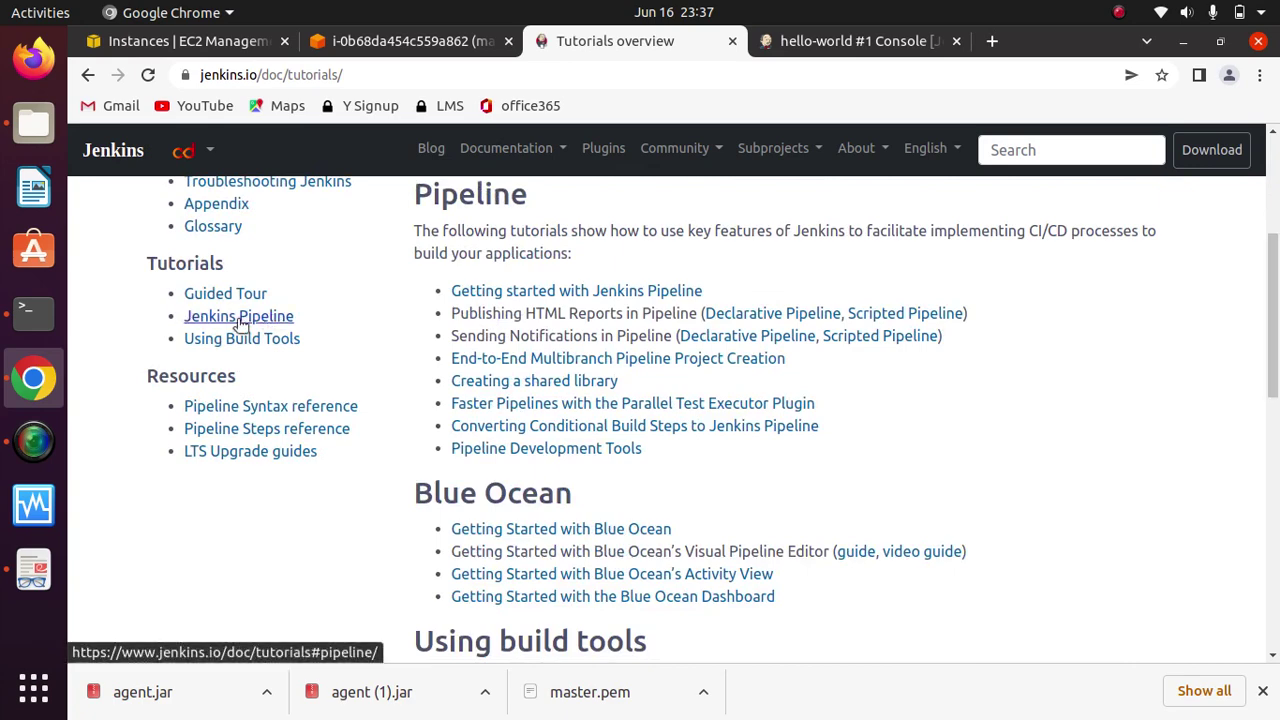
{"action": "left_click", "coordinate": [240, 318]}
{"action": "scroll", "coordinate": [925, 458], "scroll_direction": "down", "scroll_amount": 5}
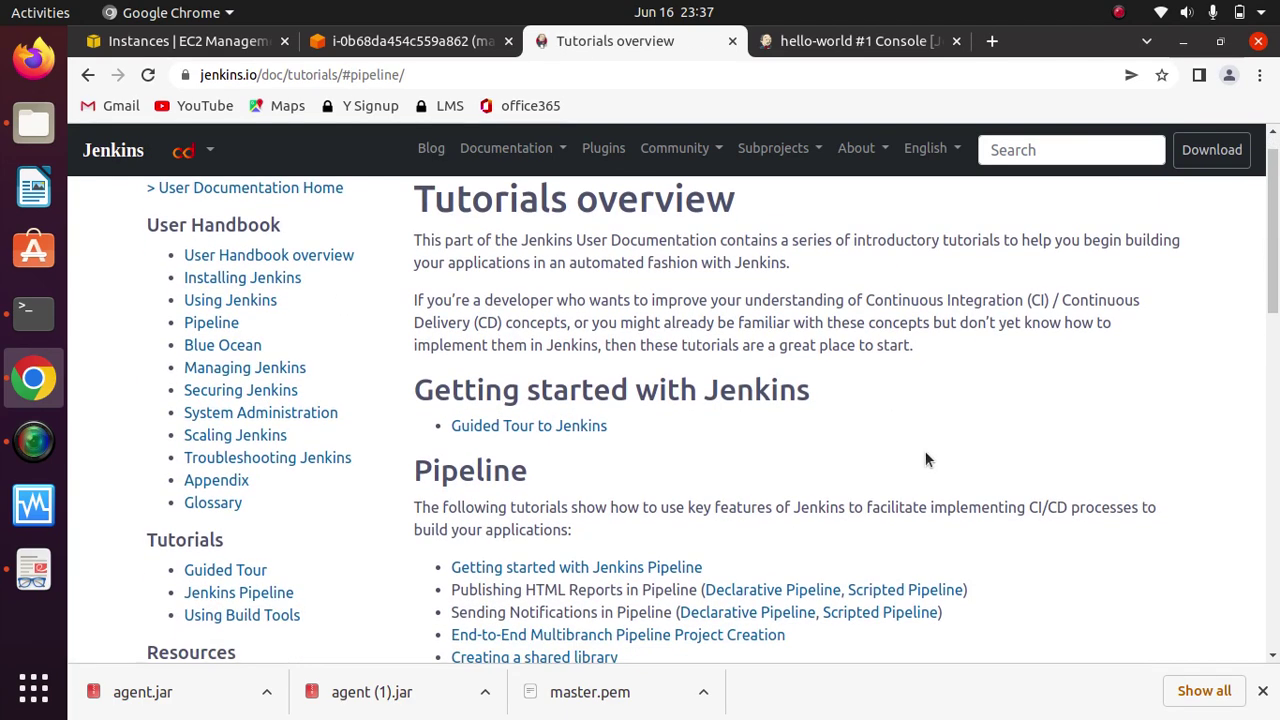
{"action": "scroll", "coordinate": [925, 458], "scroll_direction": "down", "scroll_amount": 1}
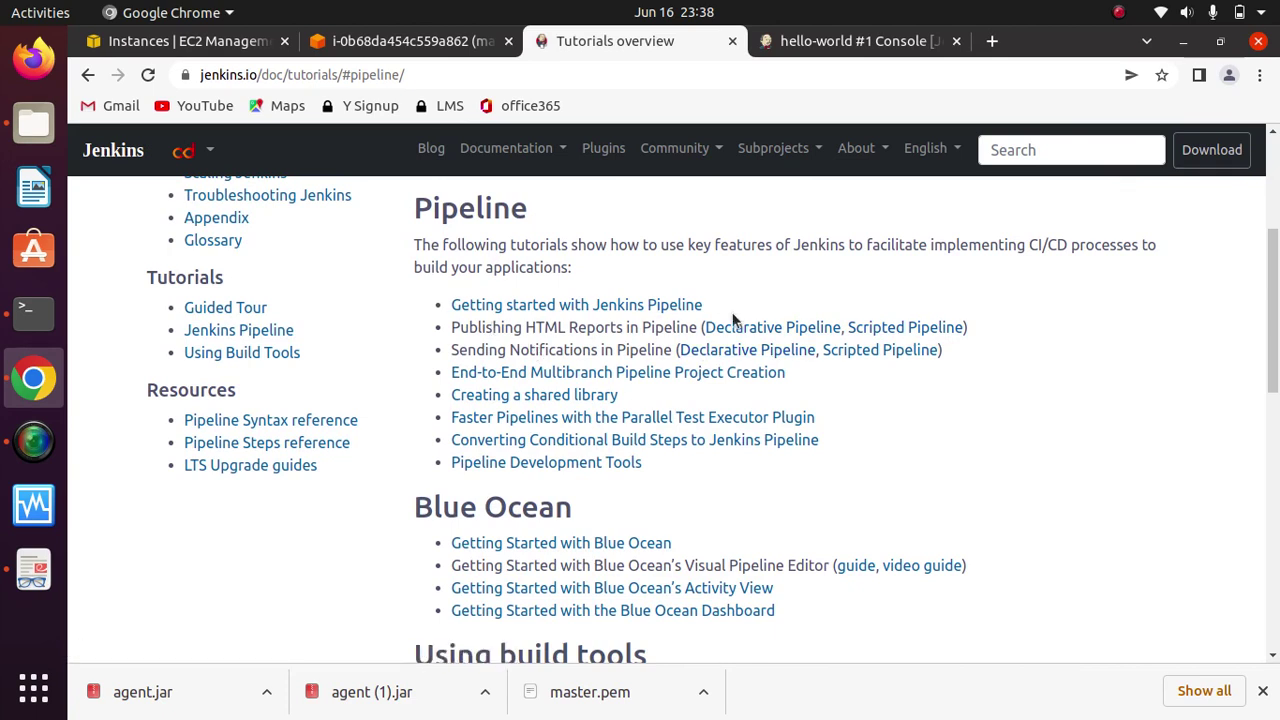
{"action": "left_click_drag", "start_coordinate": [699, 330], "coordinate": [436, 331]}
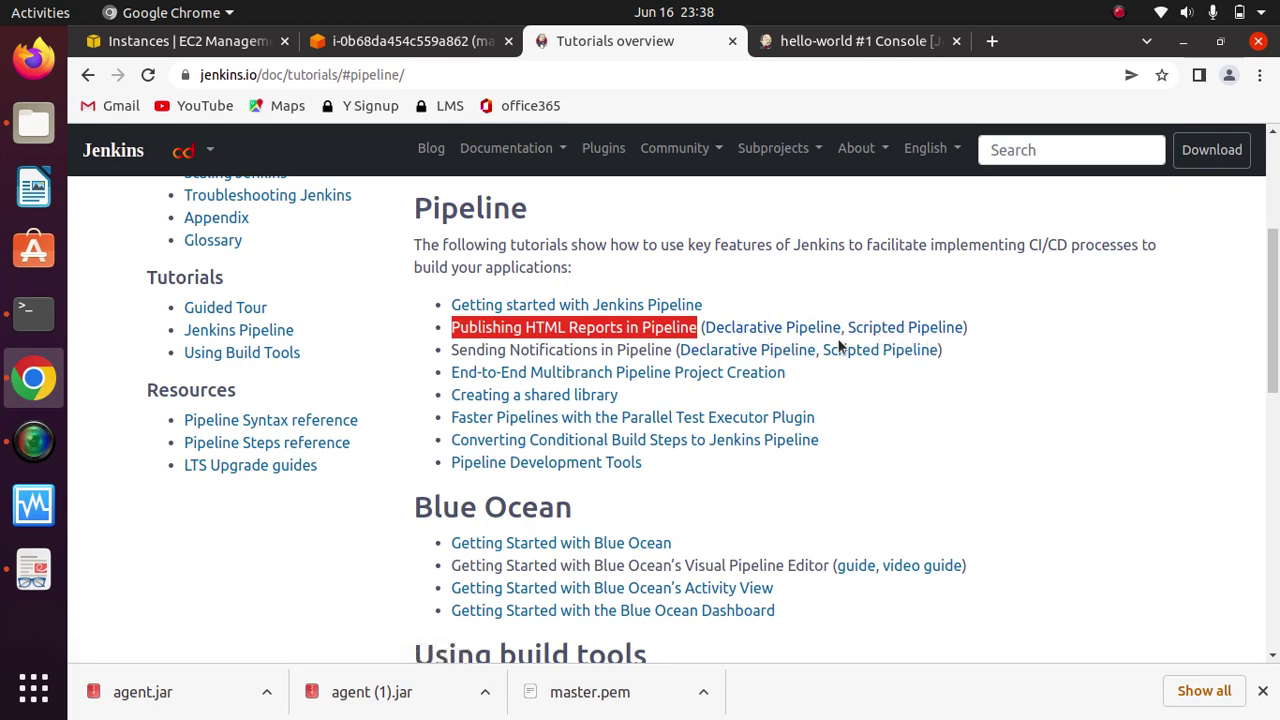
Step: Open the Declarative Pipeline HTML publisher blog post and read down through it
{"action": "left_click", "coordinate": [776, 328]}
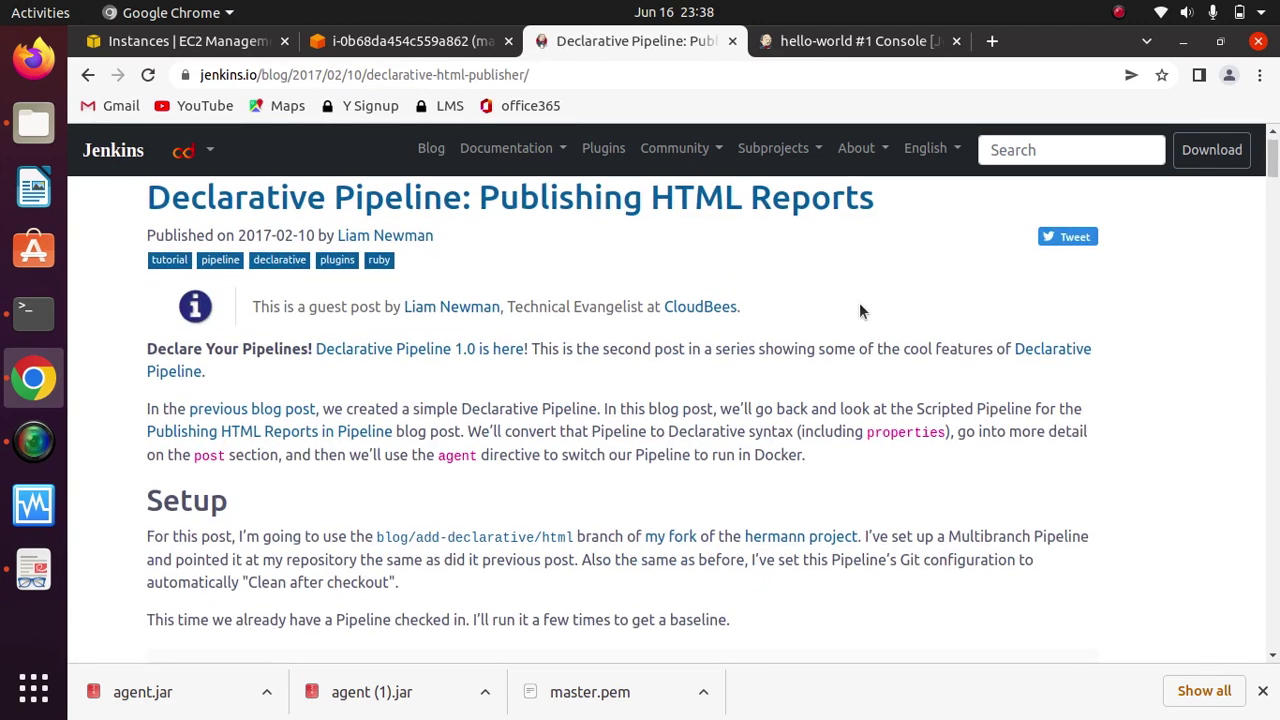
{"action": "scroll", "coordinate": [859, 306], "scroll_direction": "down", "scroll_amount": 5}
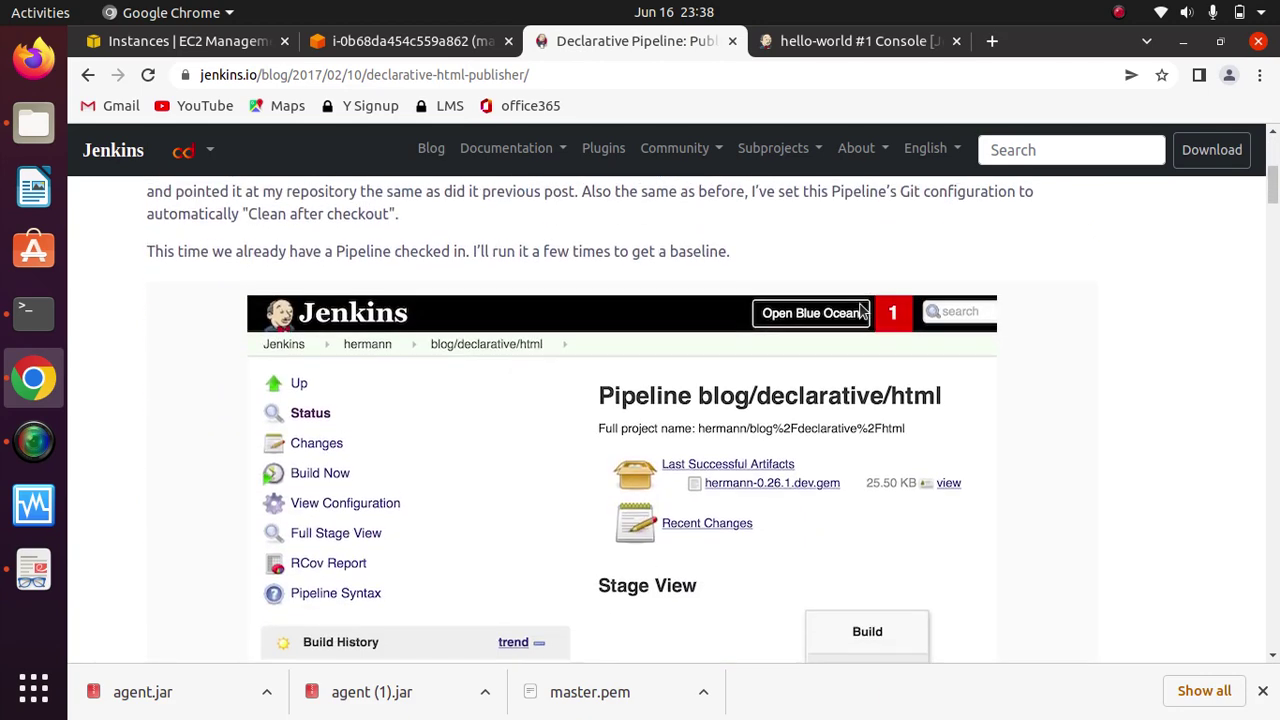
{"action": "scroll", "coordinate": [859, 310], "scroll_direction": "down", "scroll_amount": 4}
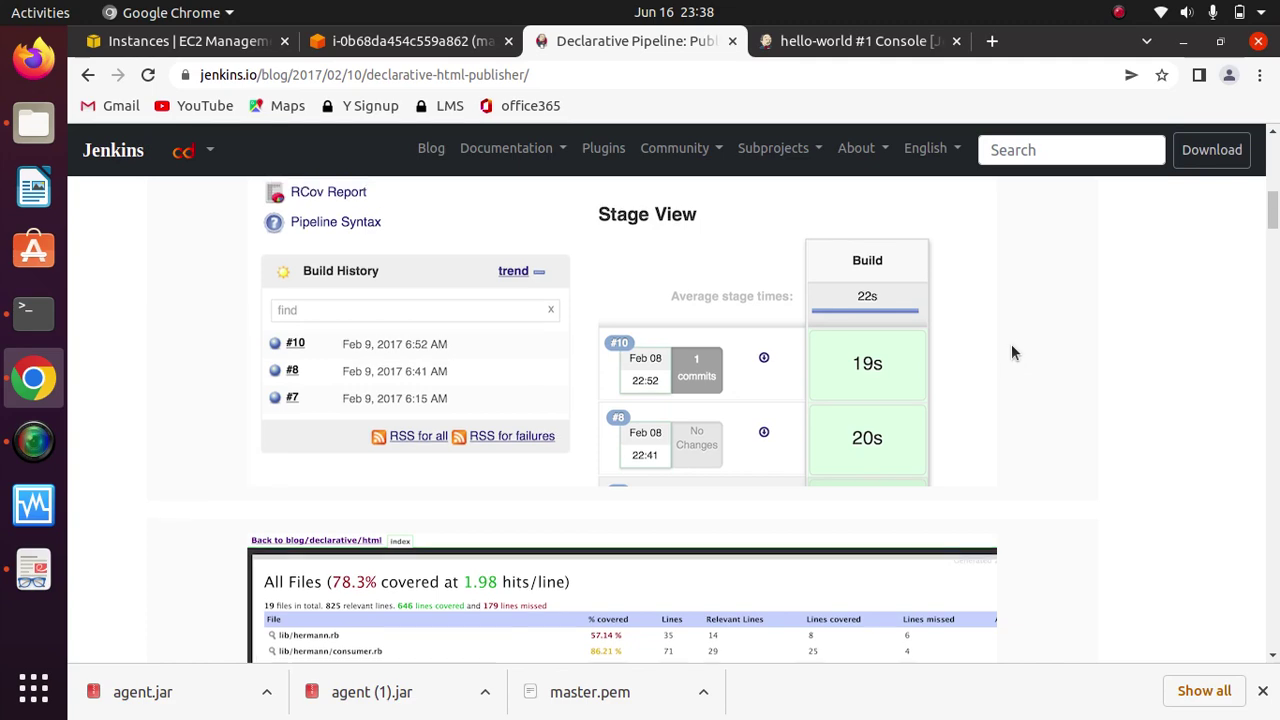
{"action": "scroll", "coordinate": [1012, 352], "scroll_direction": "up", "scroll_amount": 7}
{"action": "scroll", "coordinate": [1011, 352], "scroll_direction": "up", "scroll_amount": 1}
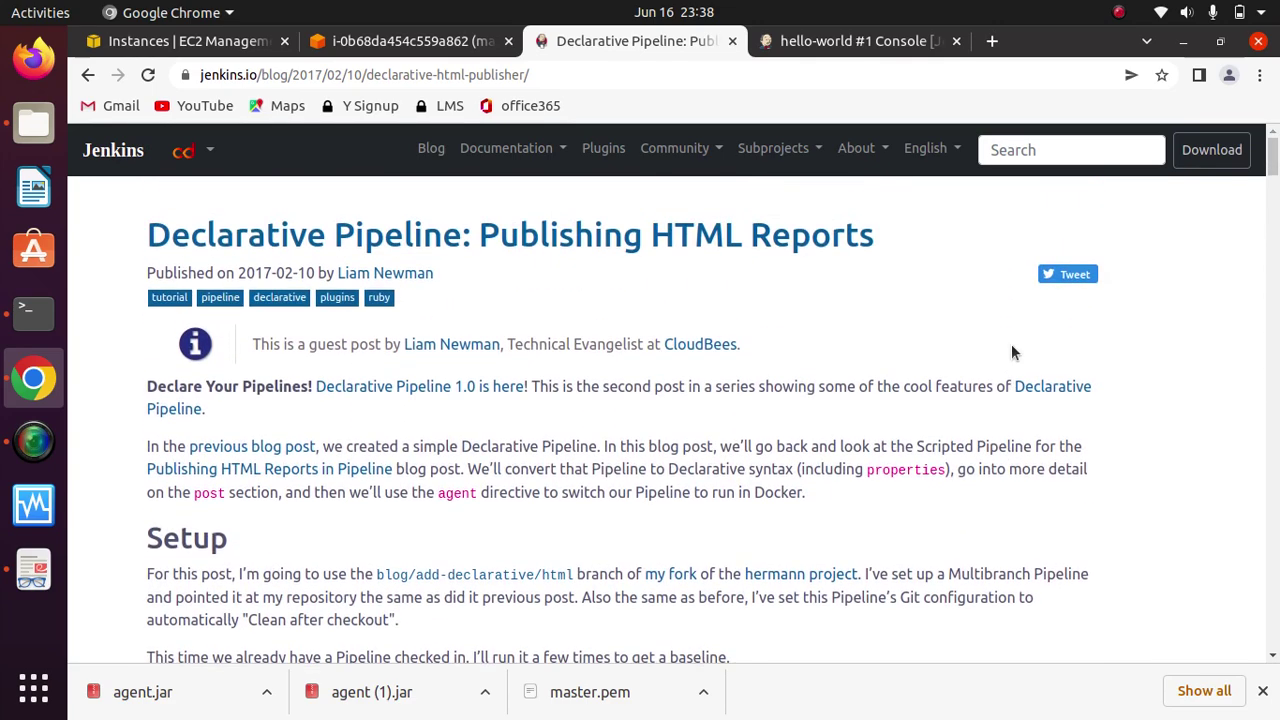
{"action": "scroll", "coordinate": [754, 290], "scroll_direction": "down", "scroll_amount": 1}
{"action": "scroll", "coordinate": [754, 290], "scroll_direction": "down", "scroll_amount": 6}
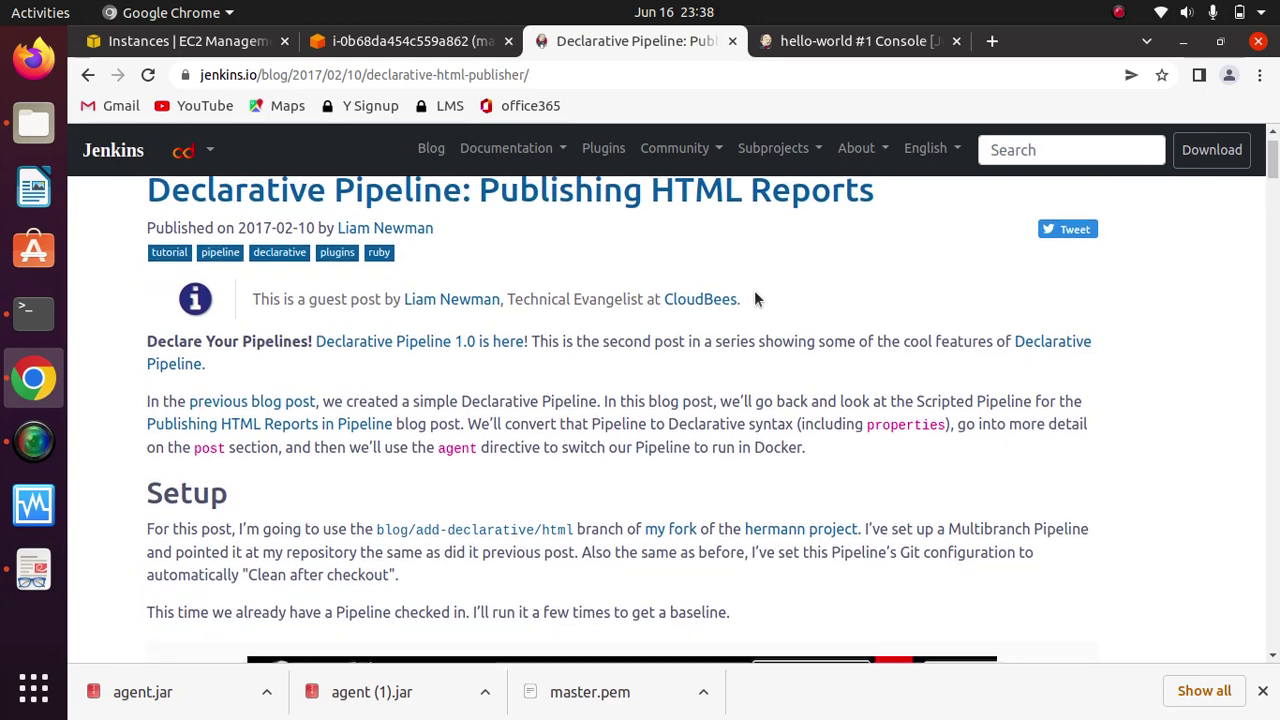
{"action": "scroll", "coordinate": [754, 290], "scroll_direction": "down", "scroll_amount": 7}
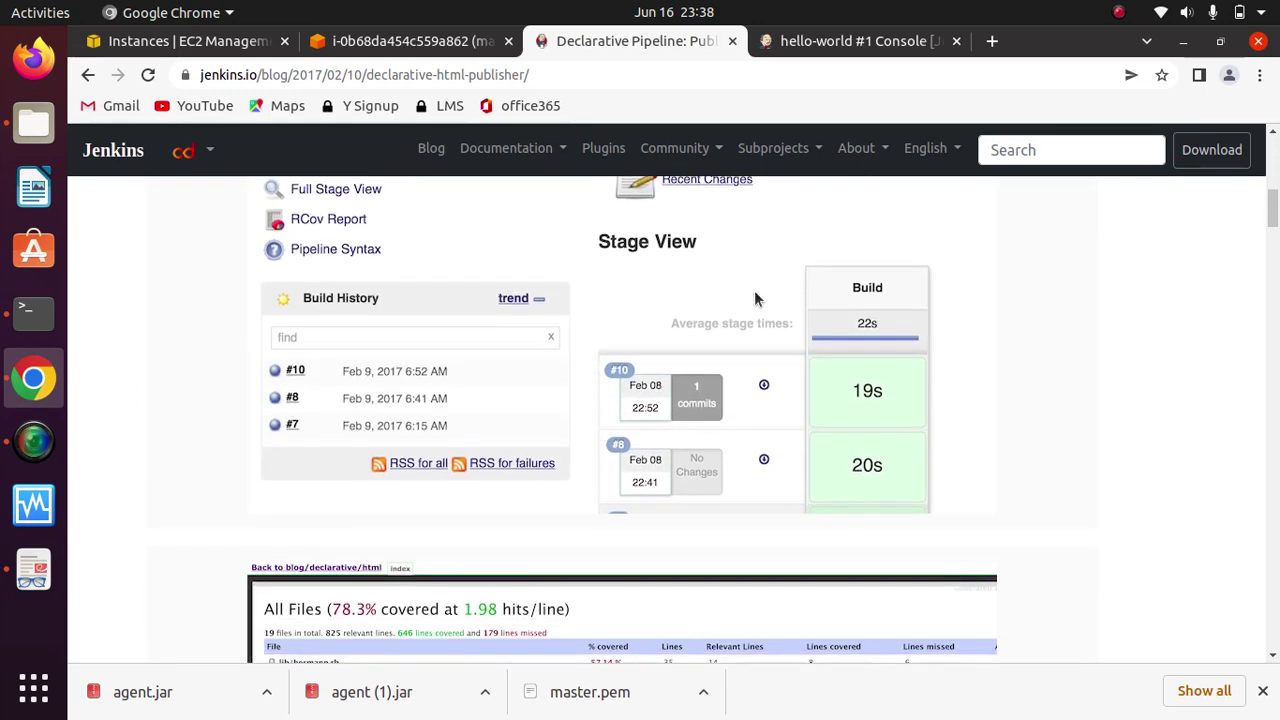
{"action": "scroll", "coordinate": [754, 290], "scroll_direction": "up", "scroll_amount": 10}
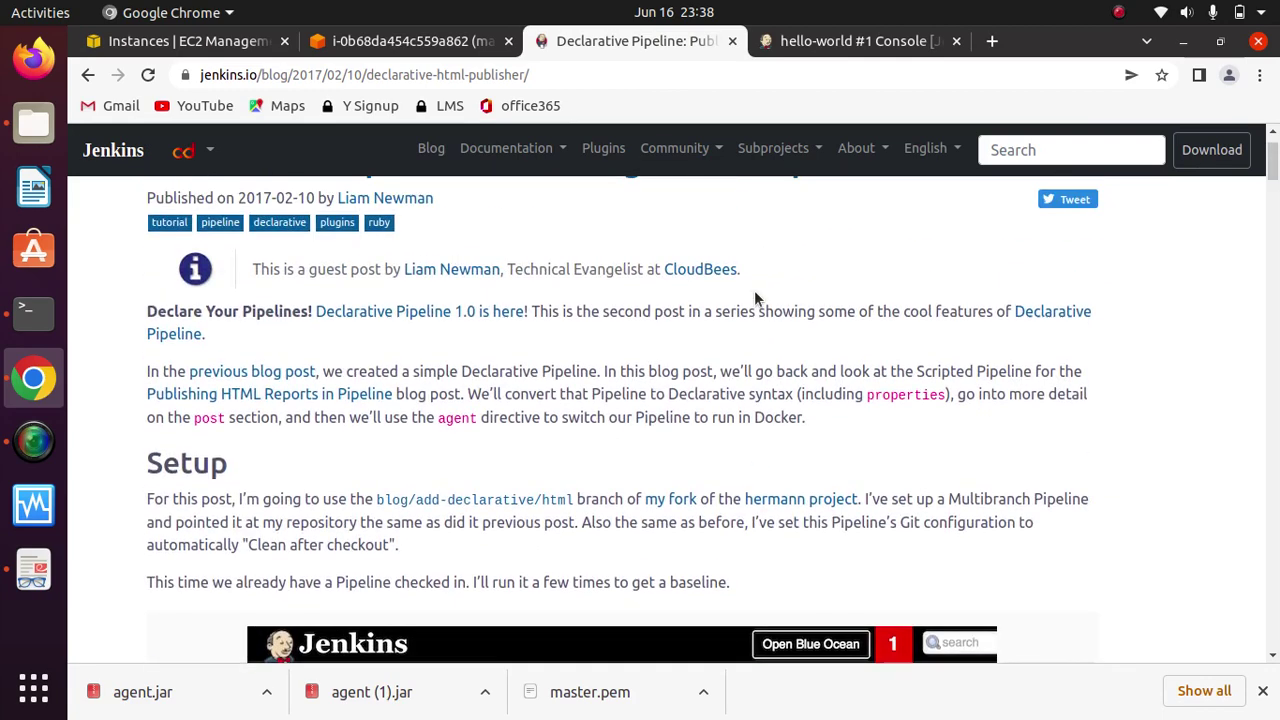
{"action": "scroll", "coordinate": [754, 290], "scroll_direction": "down", "scroll_amount": 4}
{"action": "scroll", "coordinate": [754, 290], "scroll_direction": "down", "scroll_amount": 5}
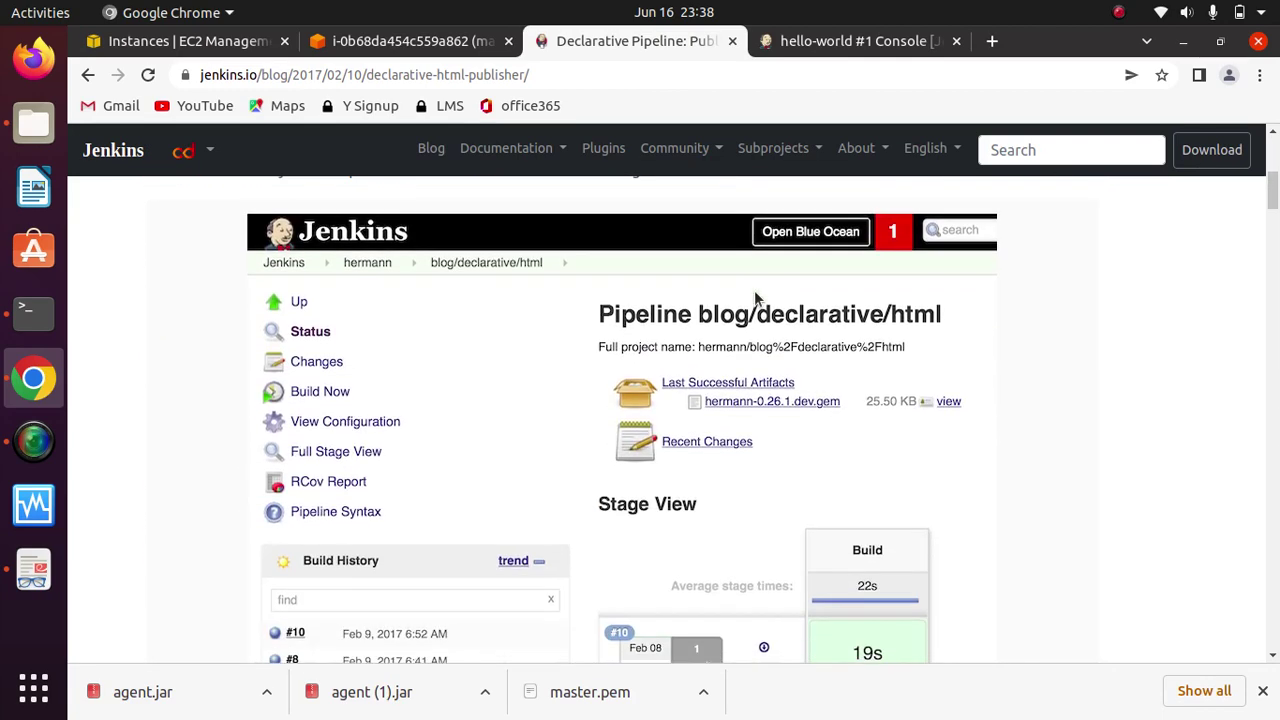
{"action": "scroll", "coordinate": [754, 298], "scroll_direction": "down", "scroll_amount": 4}
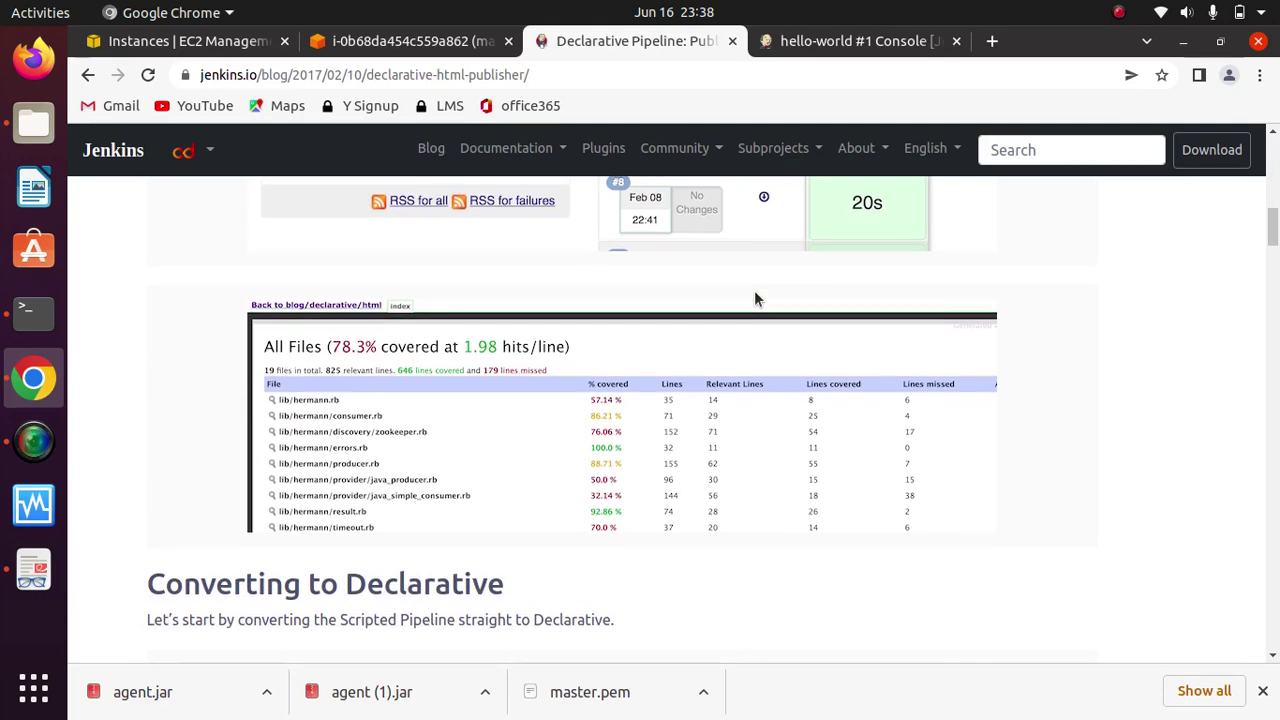
{"action": "scroll", "coordinate": [754, 298], "scroll_direction": "down", "scroll_amount": 1}
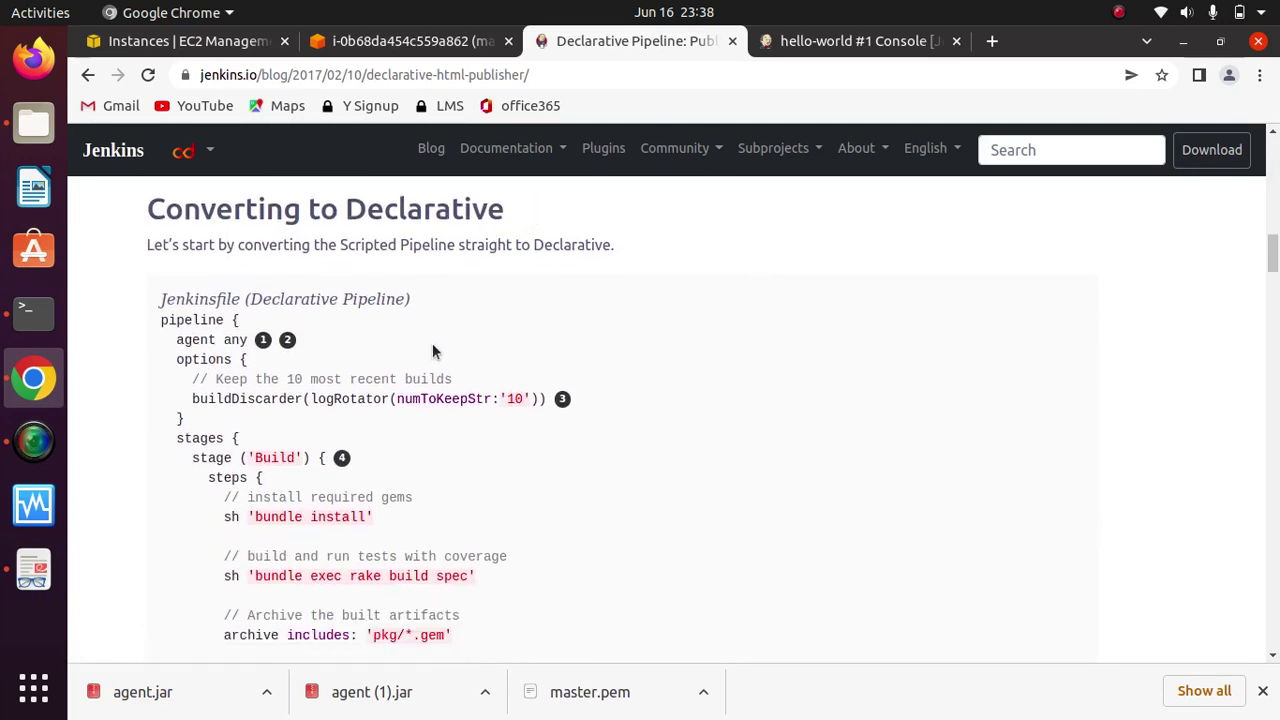
{"action": "scroll", "coordinate": [432, 343], "scroll_direction": "down", "scroll_amount": 2}
{"action": "scroll", "coordinate": [432, 343], "scroll_direction": "down", "scroll_amount": 1}
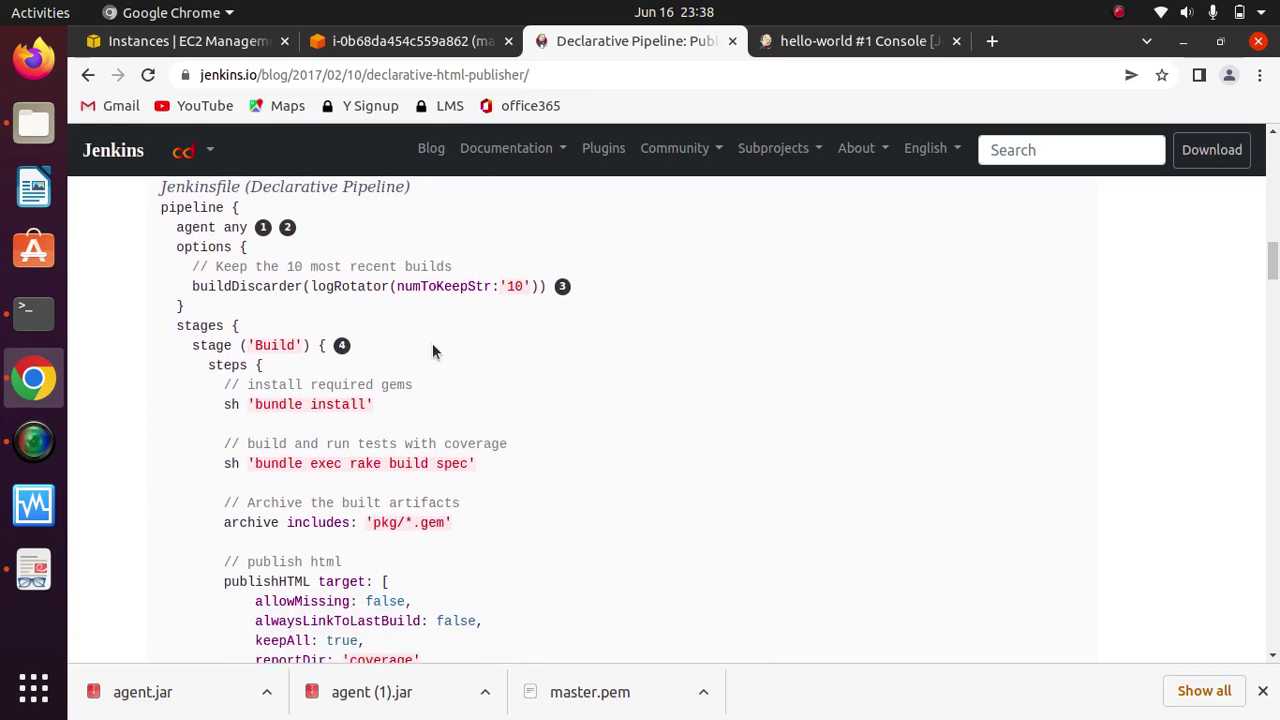
Step: Highlight pipeline, agent, bundle install, bundle exec rake build spec and archive in the Jenkinsfile
{"action": "double_click", "coordinate": [188, 207]}
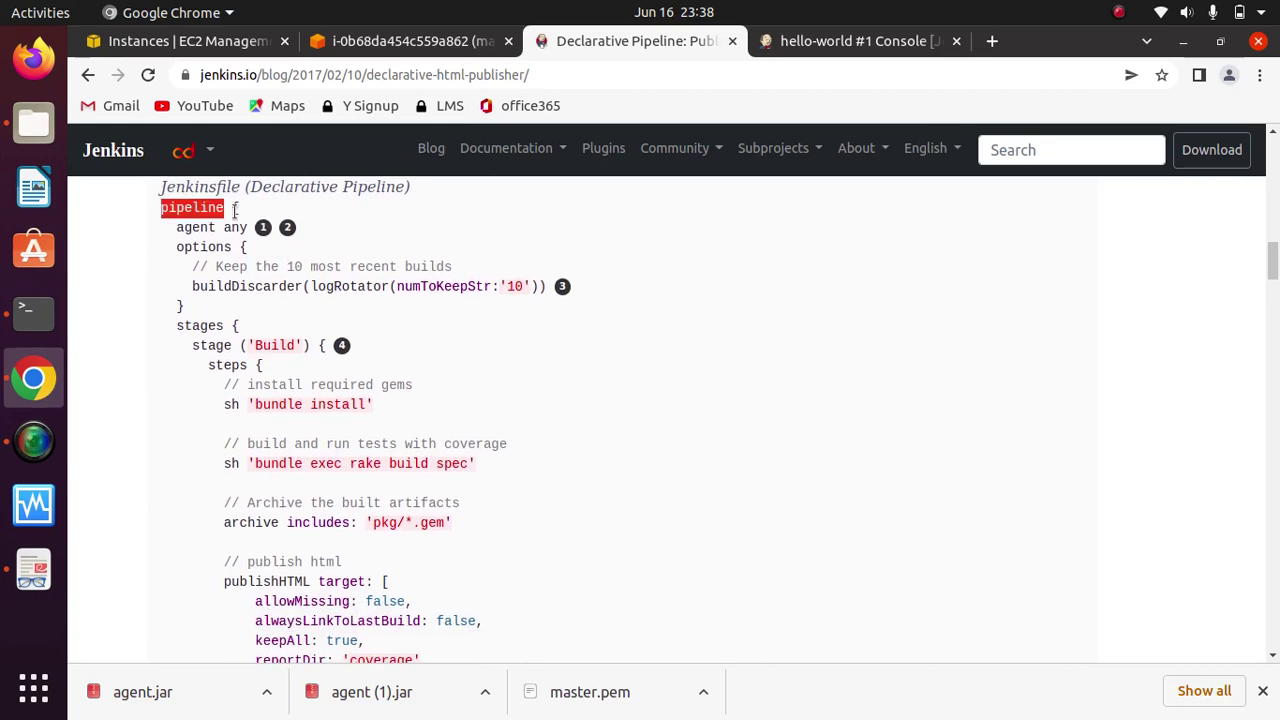
{"action": "double_click", "coordinate": [199, 227]}
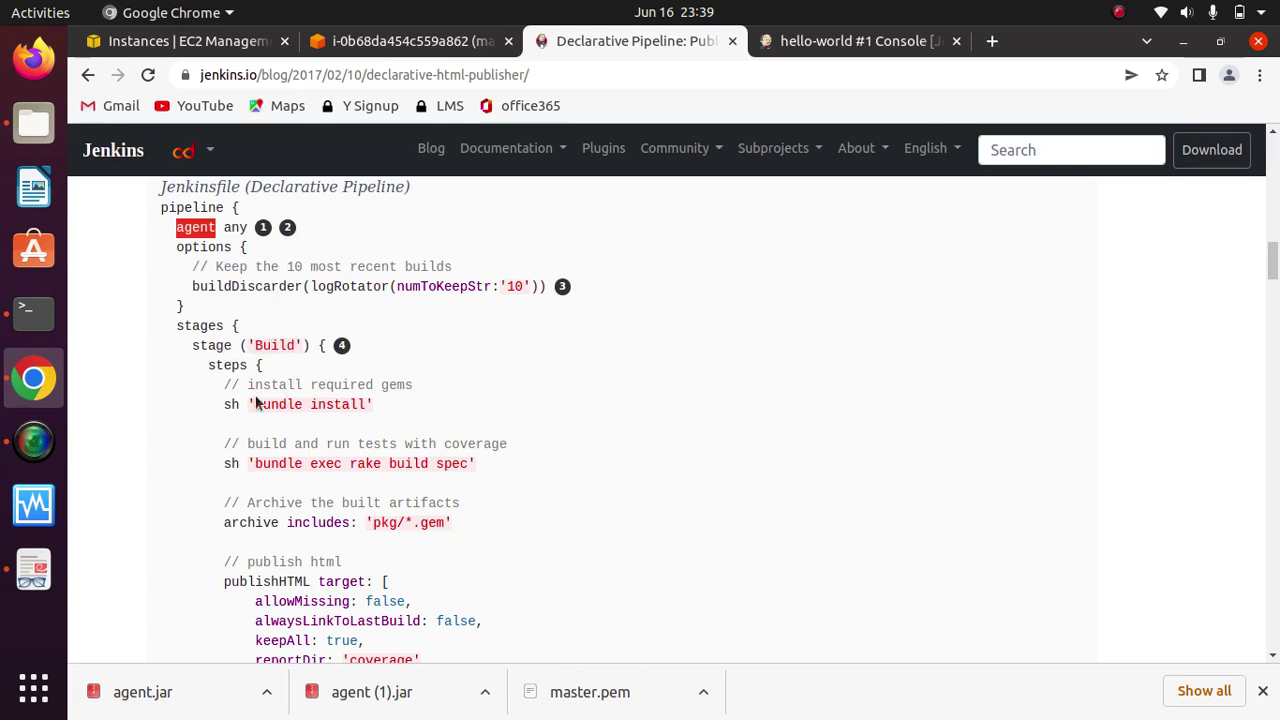
{"action": "left_click_drag", "start_coordinate": [225, 406], "coordinate": [369, 403]}
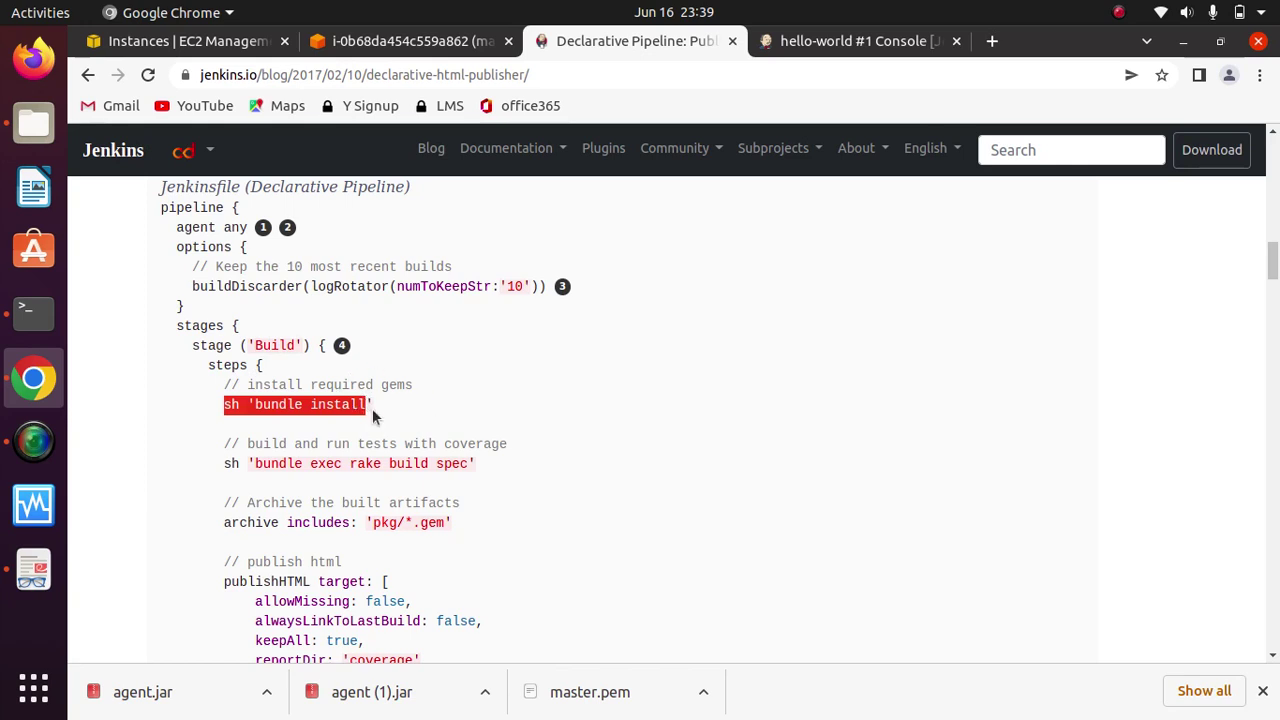
{"action": "left_click_drag", "start_coordinate": [503, 460], "coordinate": [217, 466]}
{"action": "left_click_drag", "start_coordinate": [451, 522], "coordinate": [237, 518]}
{"action": "left_click", "coordinate": [587, 531]}
{"action": "scroll", "coordinate": [587, 531], "scroll_direction": "down", "scroll_amount": 5}
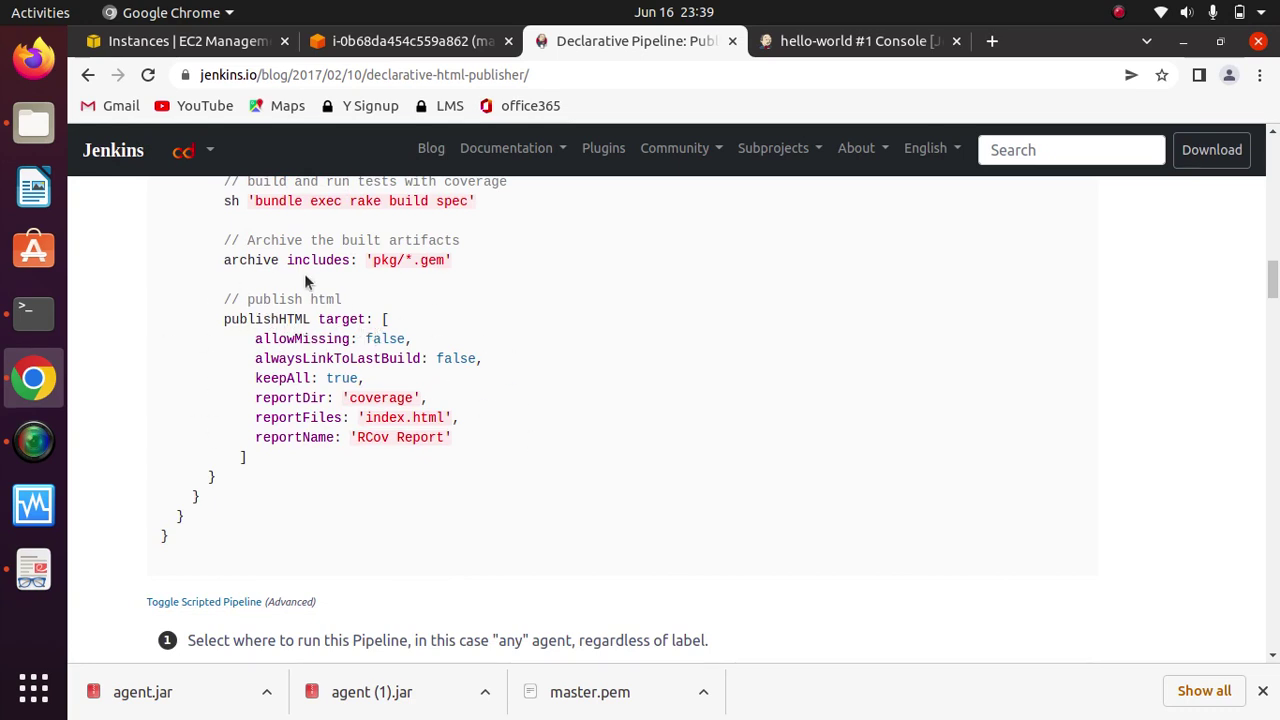
Step: Select the publishHTML block through RCov Report and the Jenkinsfile (Declarative Pipeline) caption
{"action": "left_click_drag", "start_coordinate": [501, 440], "coordinate": [226, 299]}
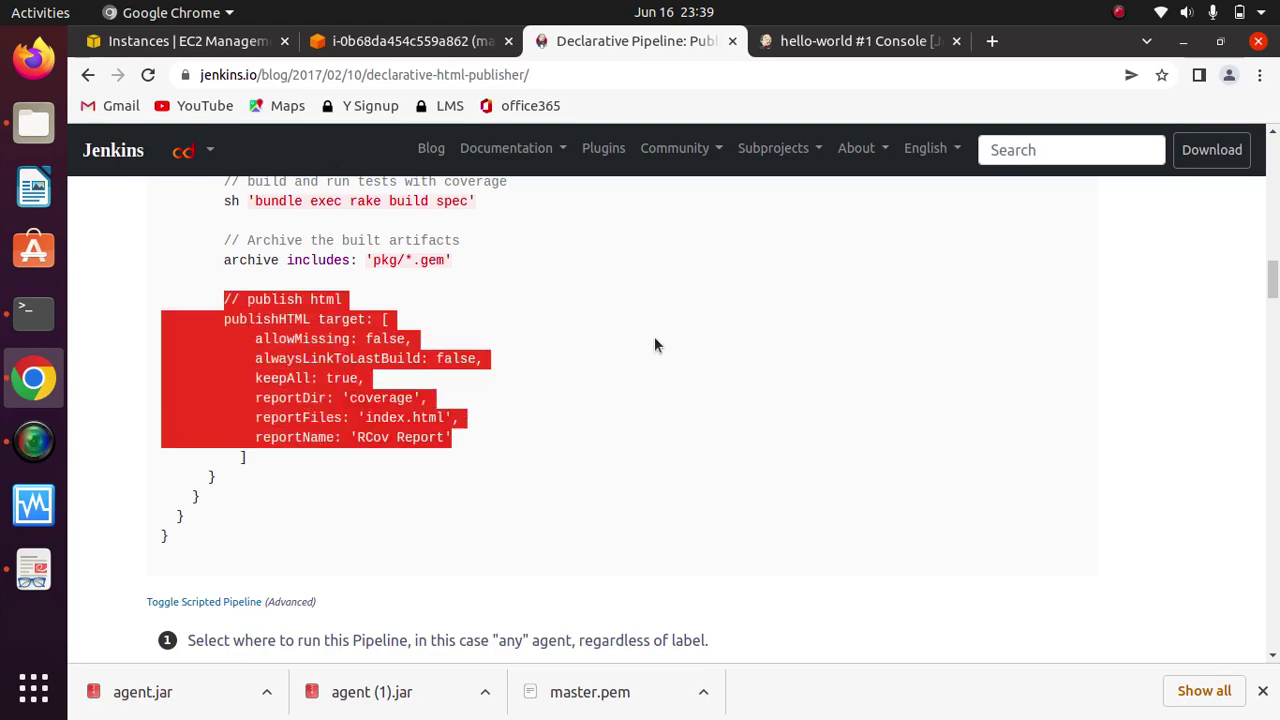
{"action": "left_click", "coordinate": [660, 414]}
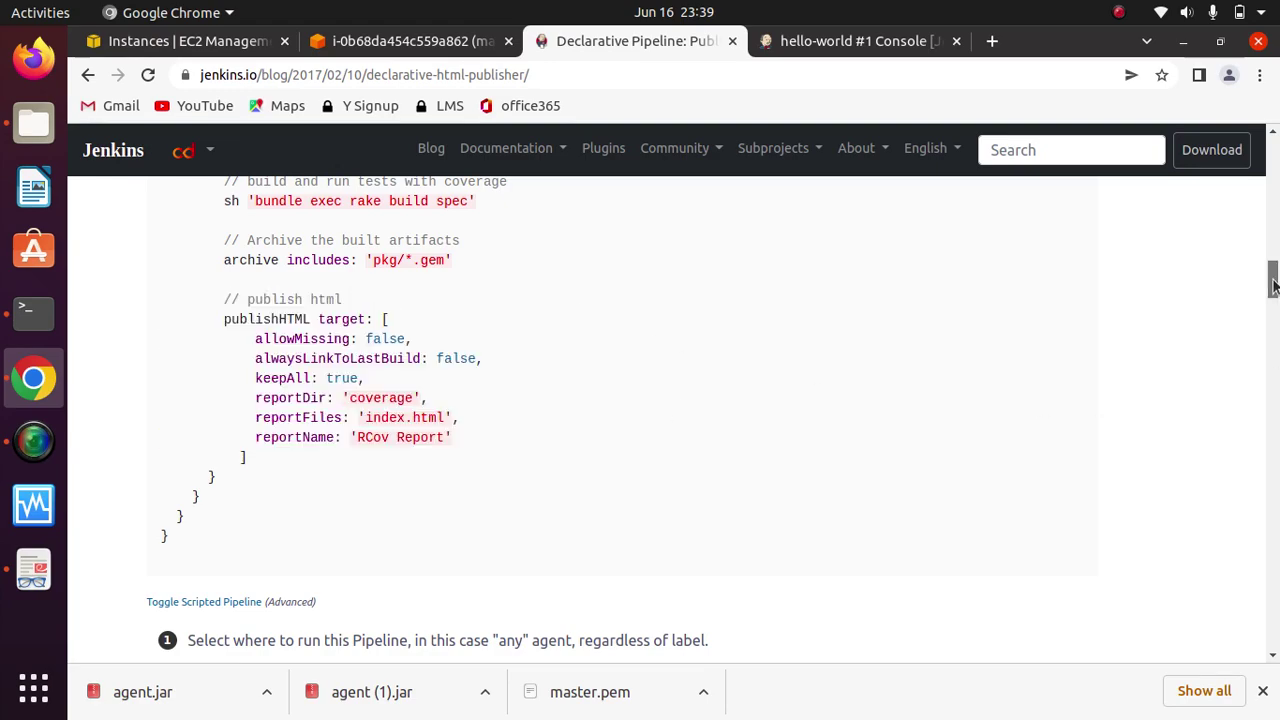
{"action": "scroll", "coordinate": [1274, 300], "scroll_direction": "down", "scroll_amount": 10}
{"action": "left_click_drag", "start_coordinate": [1271, 205], "coordinate": [1274, 253]}
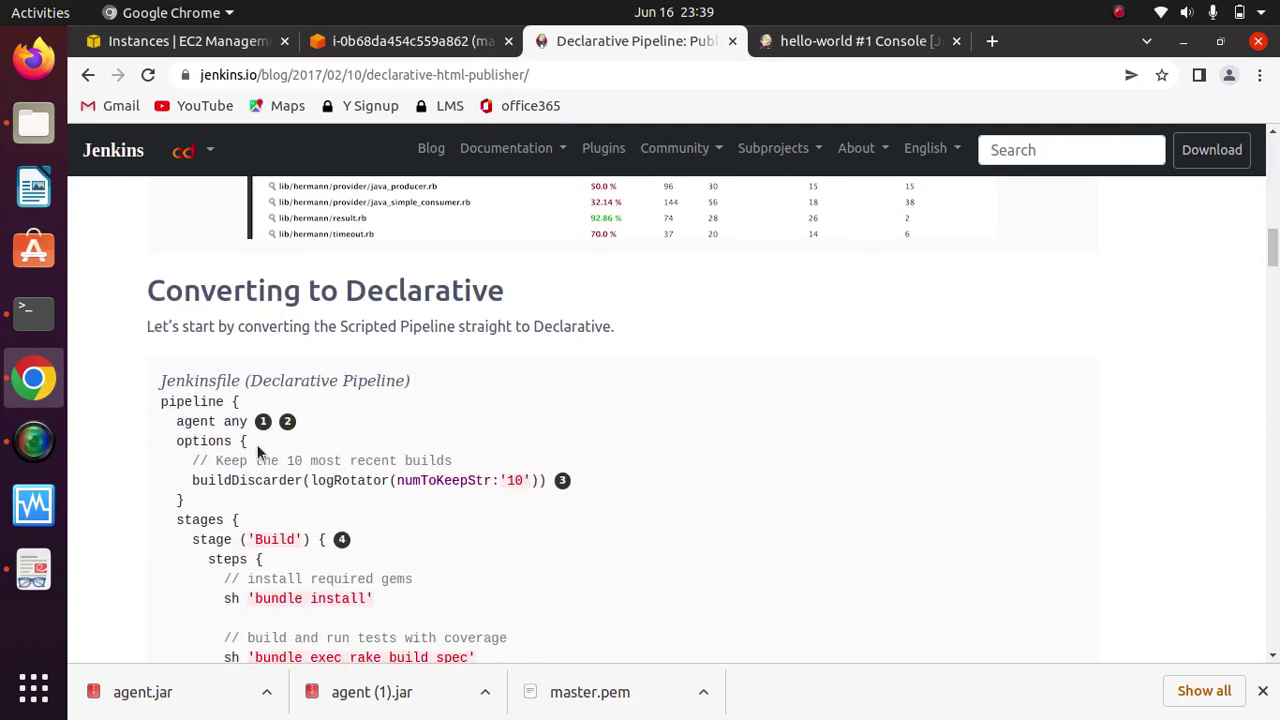
{"action": "left_click_drag", "start_coordinate": [413, 382], "coordinate": [151, 387]}
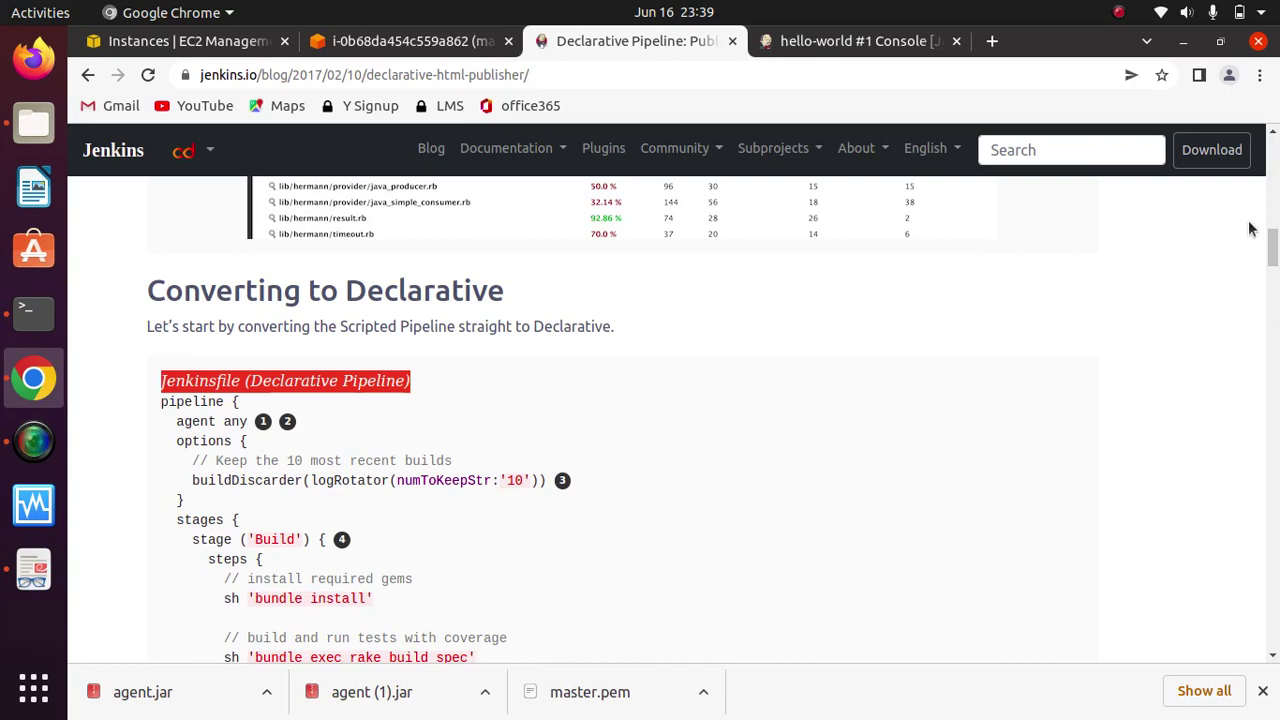
{"action": "scroll", "coordinate": [1274, 200], "scroll_direction": "up", "scroll_amount": 2}
{"action": "scroll", "coordinate": [1274, 200], "scroll_direction": "up", "scroll_amount": 10}
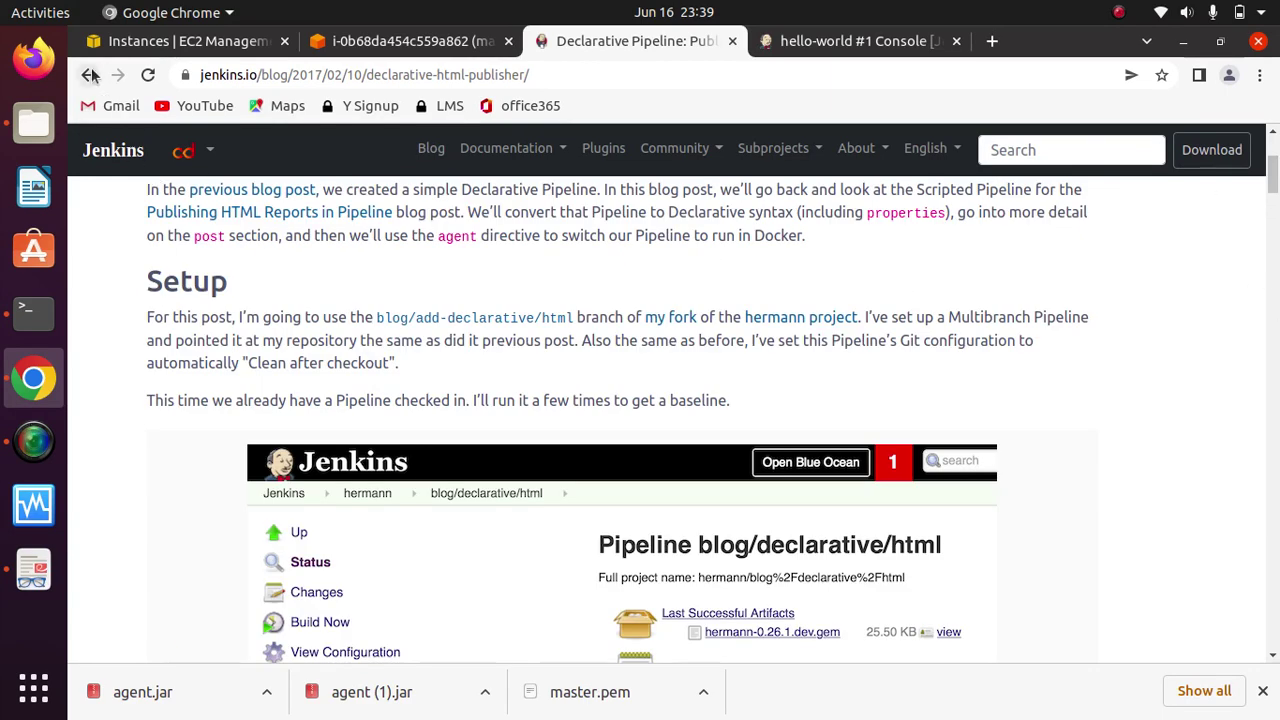
Step: Go back to Tutorials and open the scripted Publishing HTML Reports in Pipeline post
{"action": "left_click", "coordinate": [88, 75]}
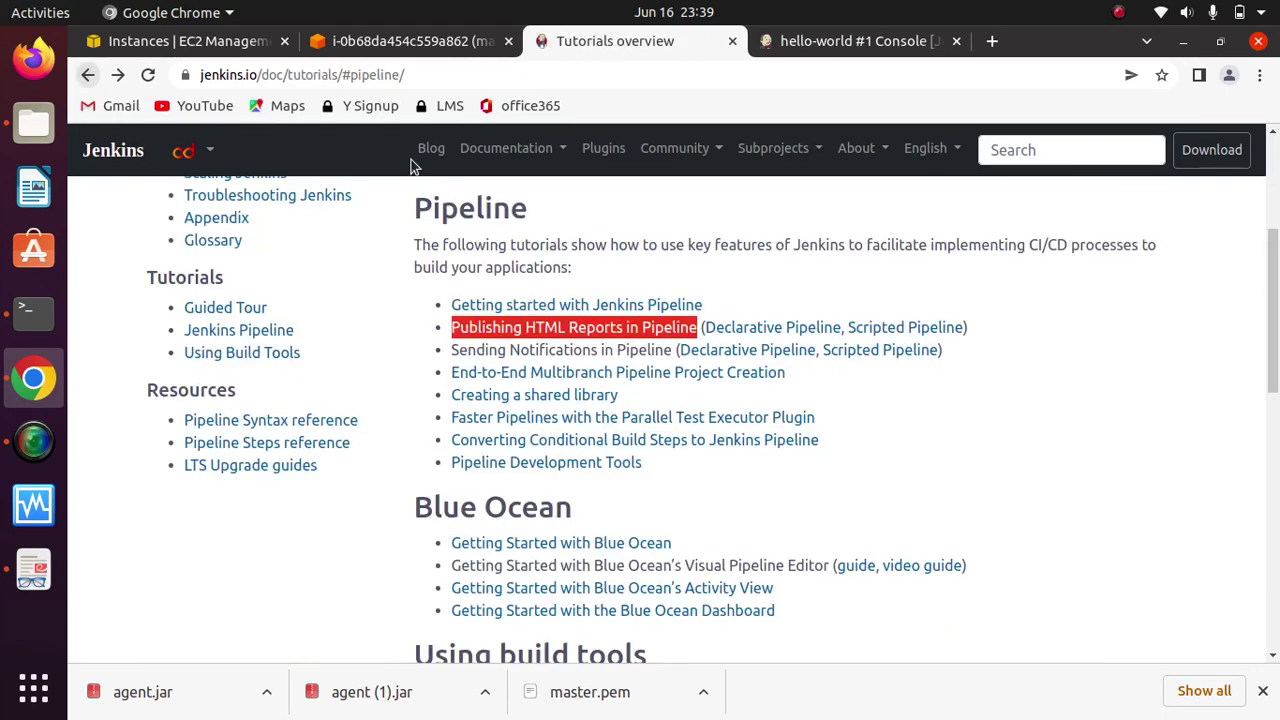
{"action": "left_click", "coordinate": [921, 329]}
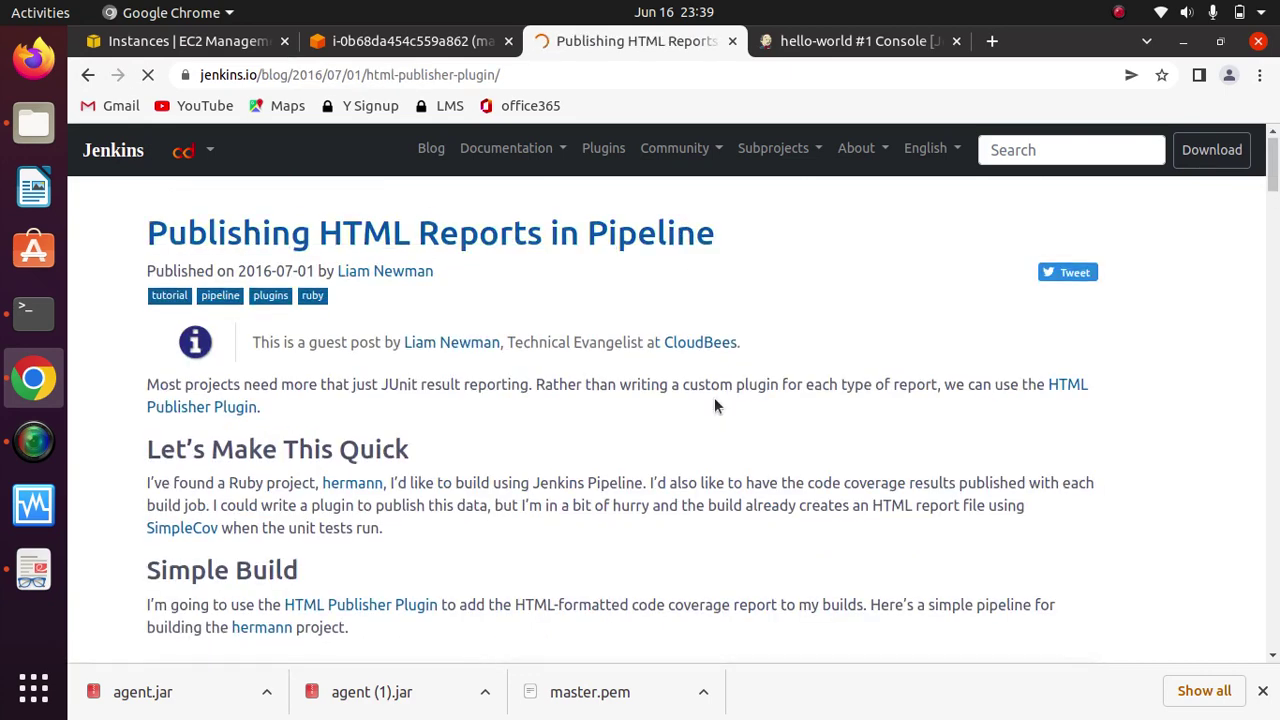
{"action": "scroll", "coordinate": [715, 405], "scroll_direction": "down", "scroll_amount": 1}
{"action": "scroll", "coordinate": [715, 405], "scroll_direction": "down", "scroll_amount": 5}
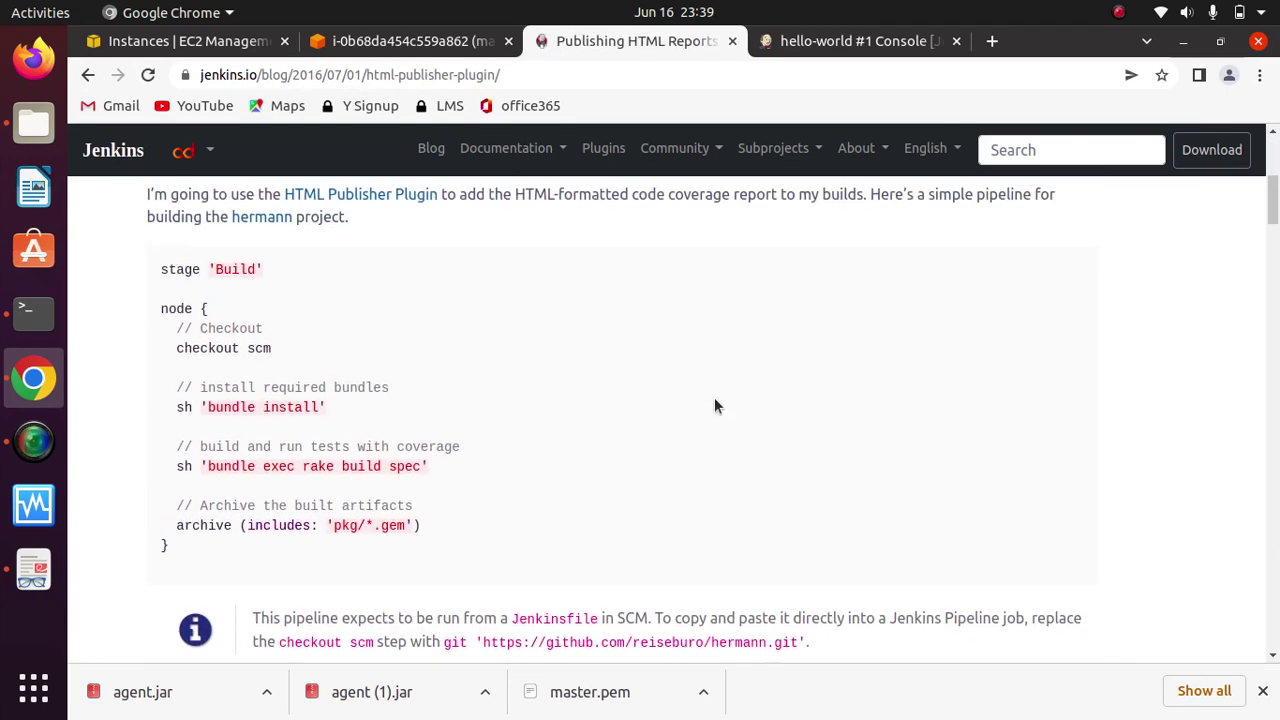
Step: Select and read the simple pipeline code from node { to archive
{"action": "left_click_drag", "start_coordinate": [497, 550], "coordinate": [147, 287]}
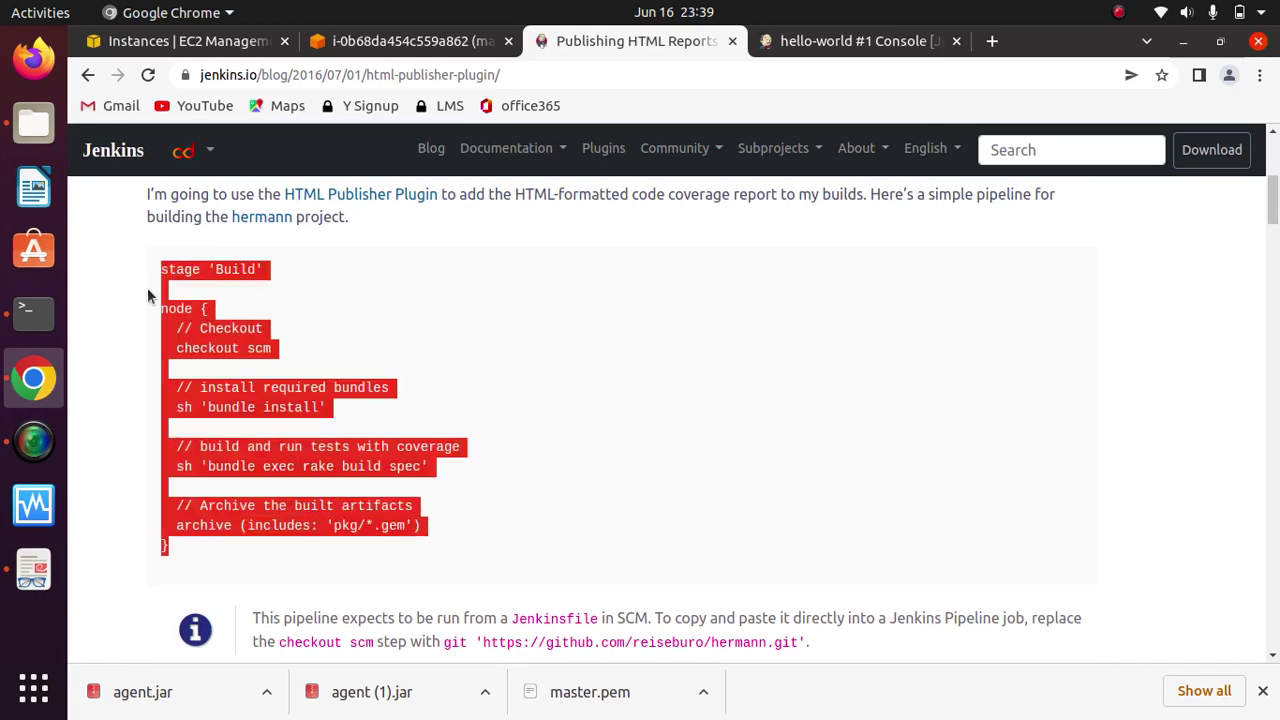
{"action": "left_click", "coordinate": [619, 378]}
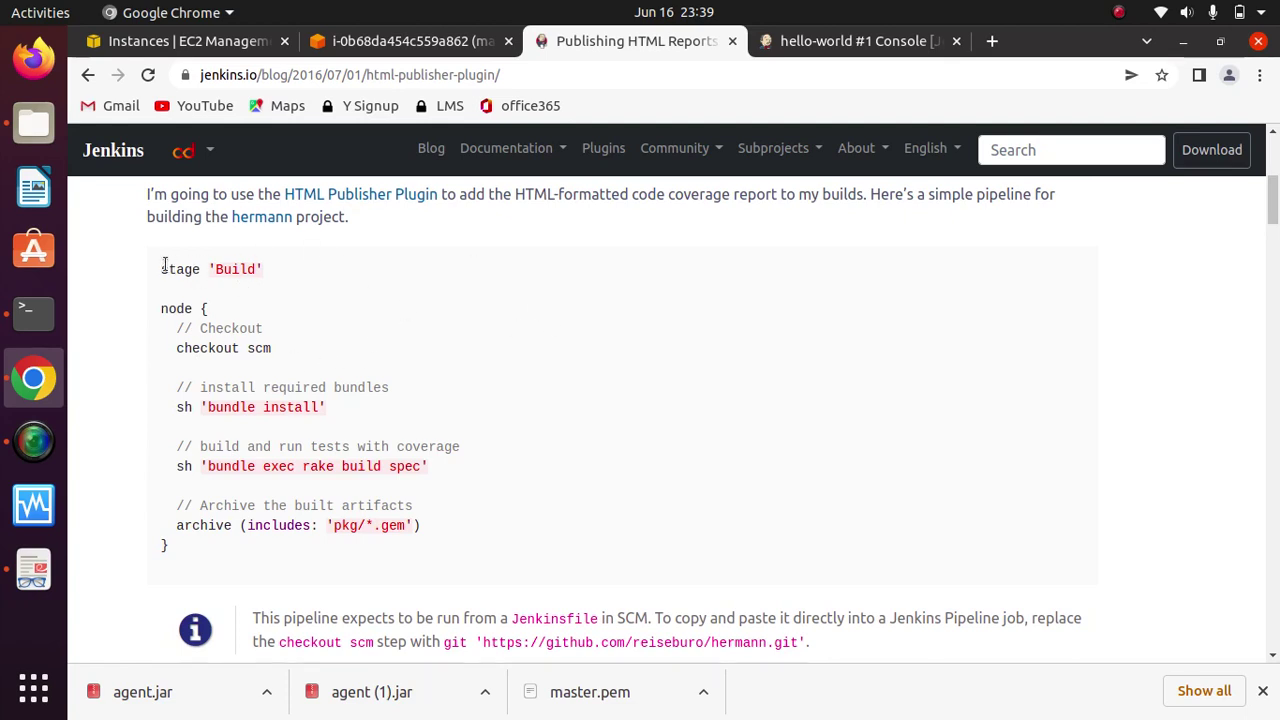
{"action": "left_click_drag", "start_coordinate": [160, 308], "coordinate": [186, 308]}
{"action": "left_click", "coordinate": [300, 320]}
{"action": "left_click_drag", "start_coordinate": [464, 549], "coordinate": [147, 322]}
{"action": "left_click", "coordinate": [478, 363]}
{"action": "left_click_drag", "start_coordinate": [1272, 212], "coordinate": [1275, 165]}
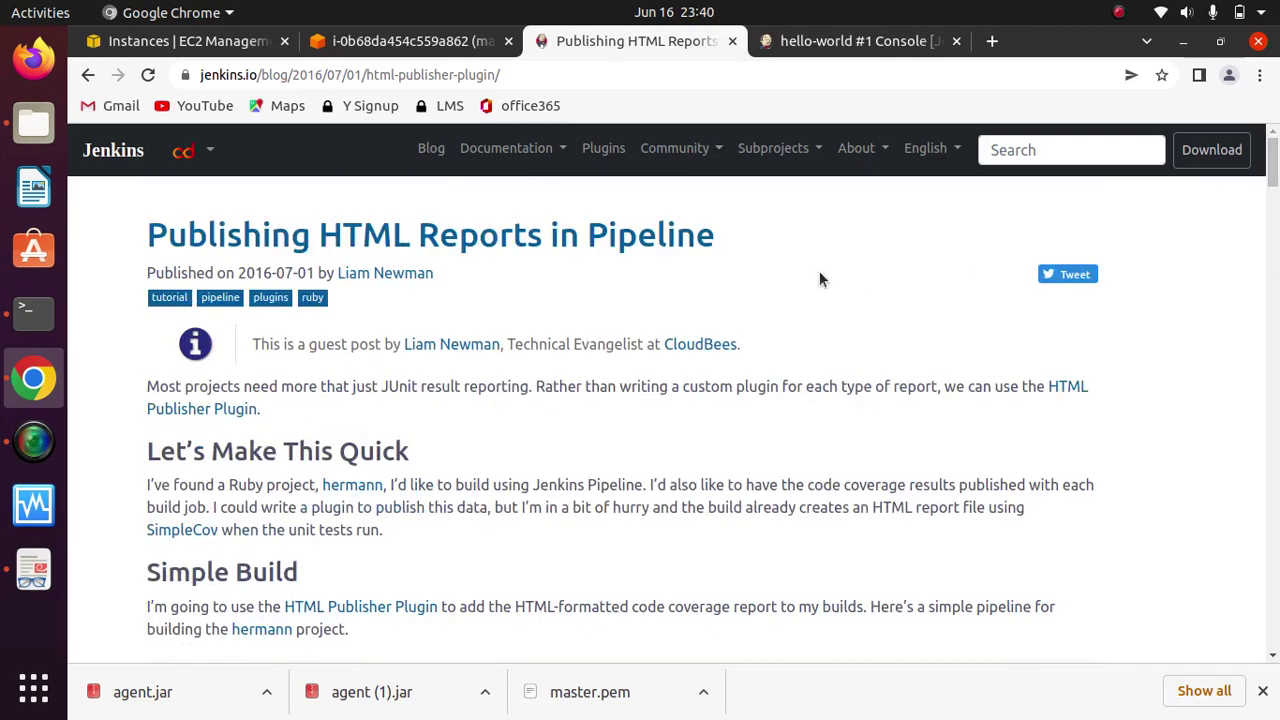
{"action": "left_click", "coordinate": [400, 40]}
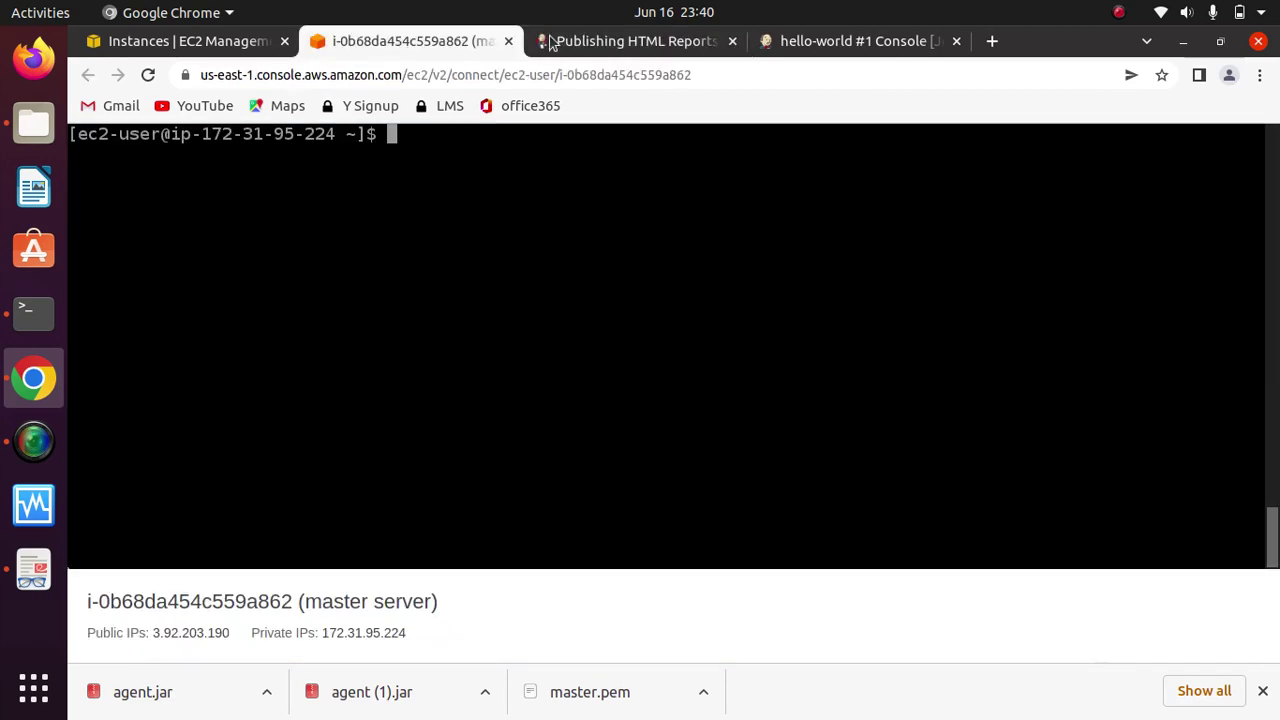
Step: From the Jenkins Dashboard go to Manage Jenkins and open Manage Users under Security
{"action": "left_click", "coordinate": [614, 40]}
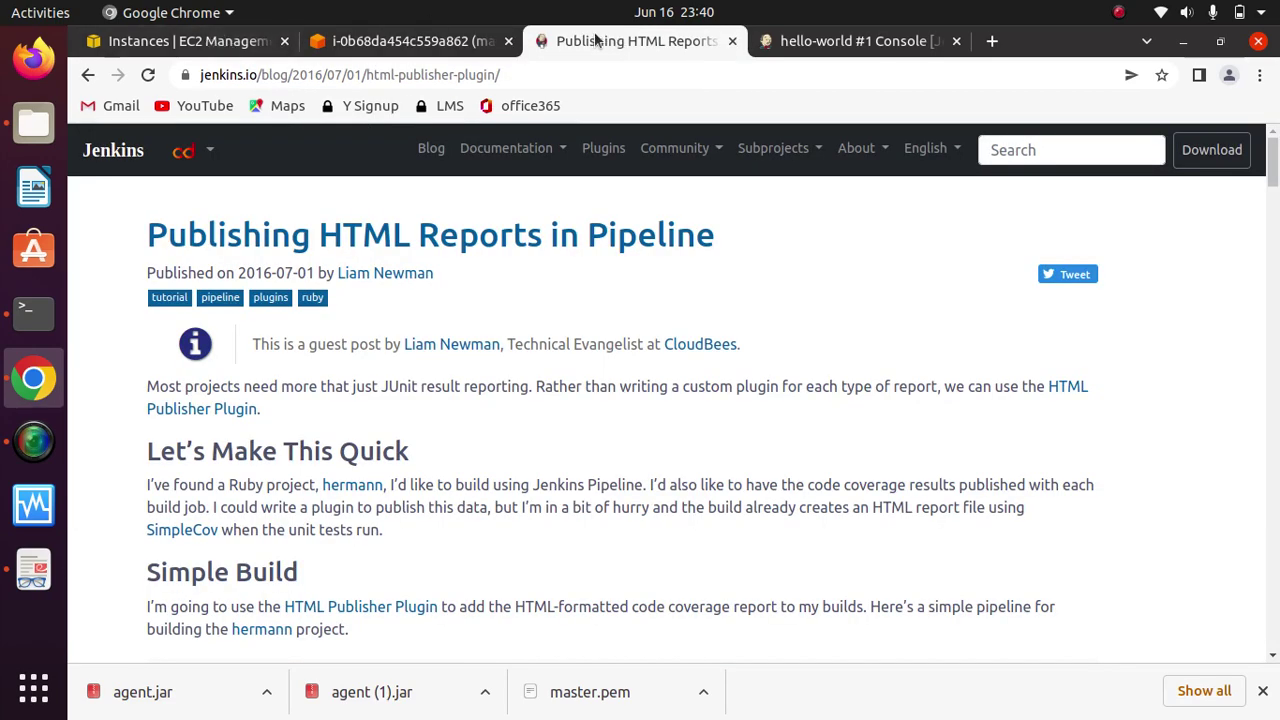
{"action": "left_click", "coordinate": [833, 40]}
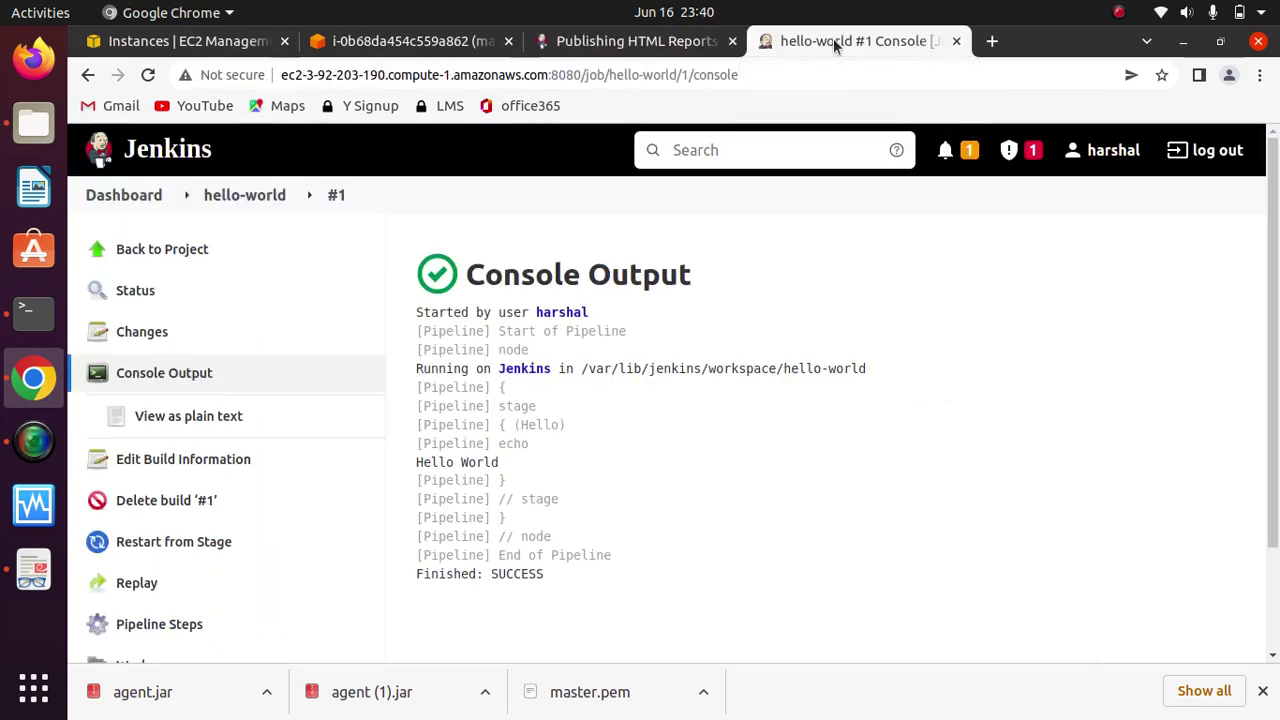
{"action": "left_click", "coordinate": [118, 197]}
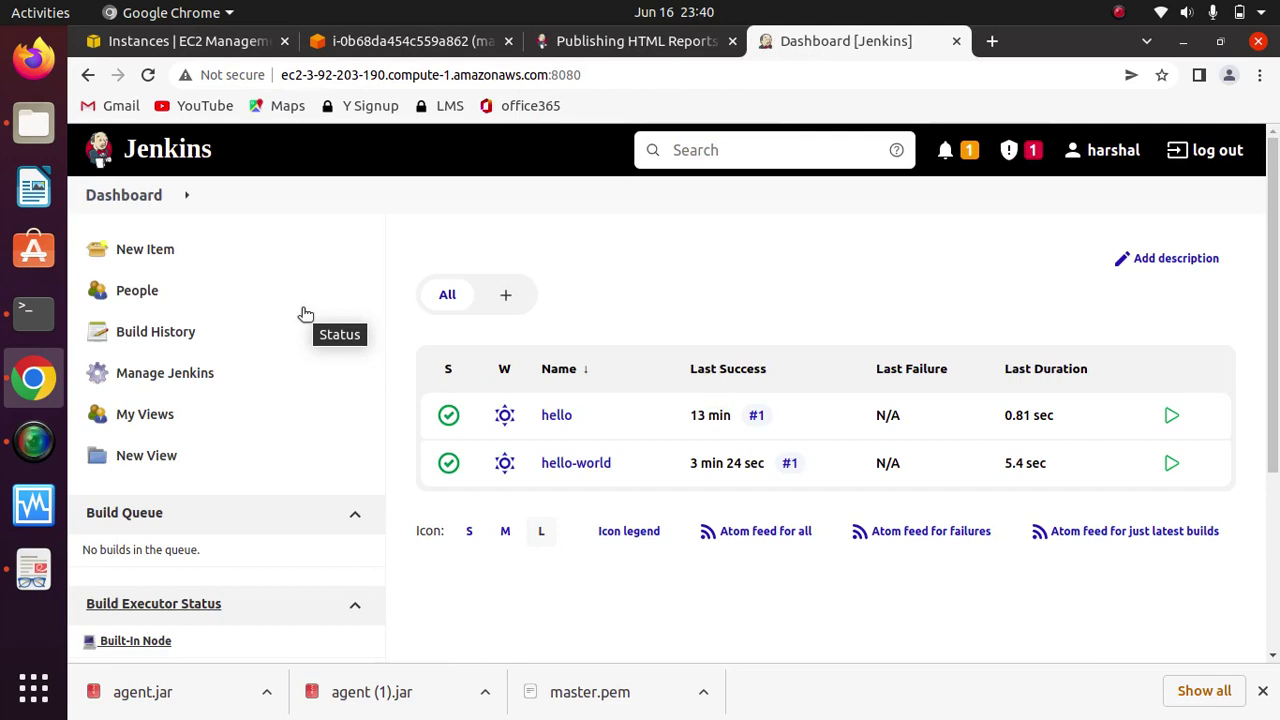
{"action": "left_click", "coordinate": [168, 380]}
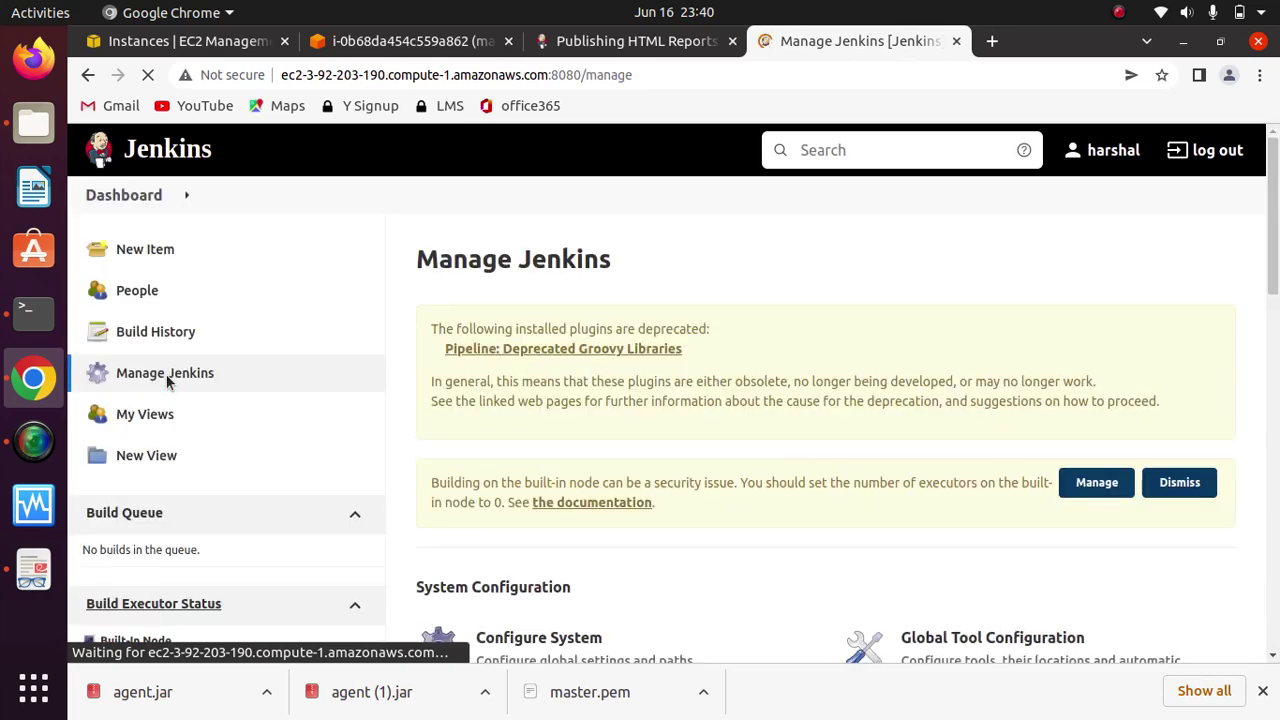
{"action": "left_click_drag", "start_coordinate": [1274, 243], "coordinate": [1274, 356]}
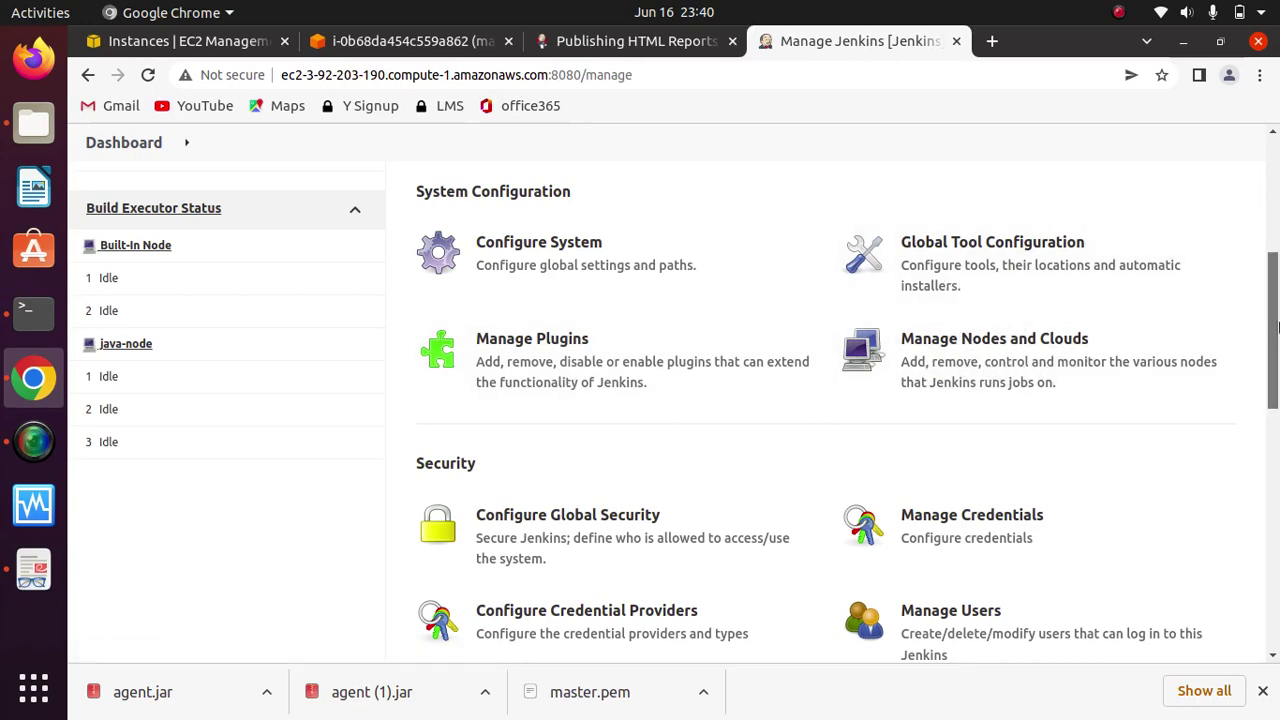
{"action": "scroll", "coordinate": [1263, 379], "scroll_direction": "down", "scroll_amount": 5}
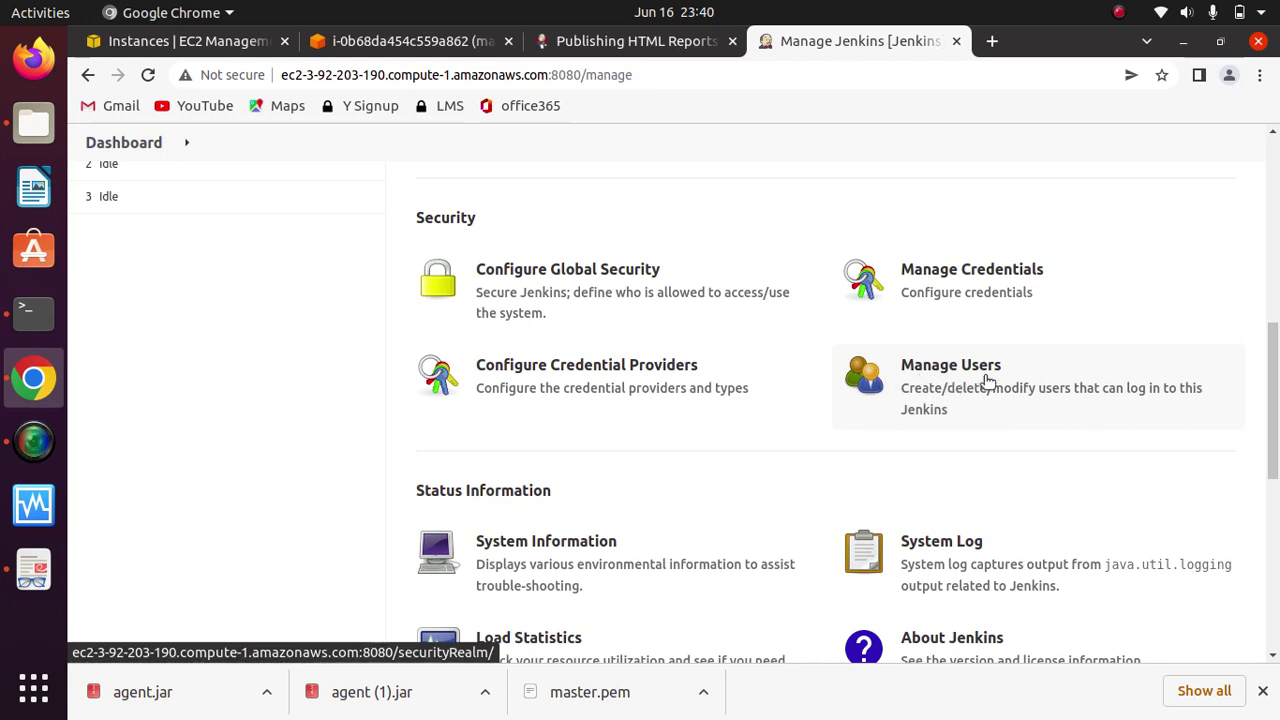
{"action": "left_click", "coordinate": [936, 386]}
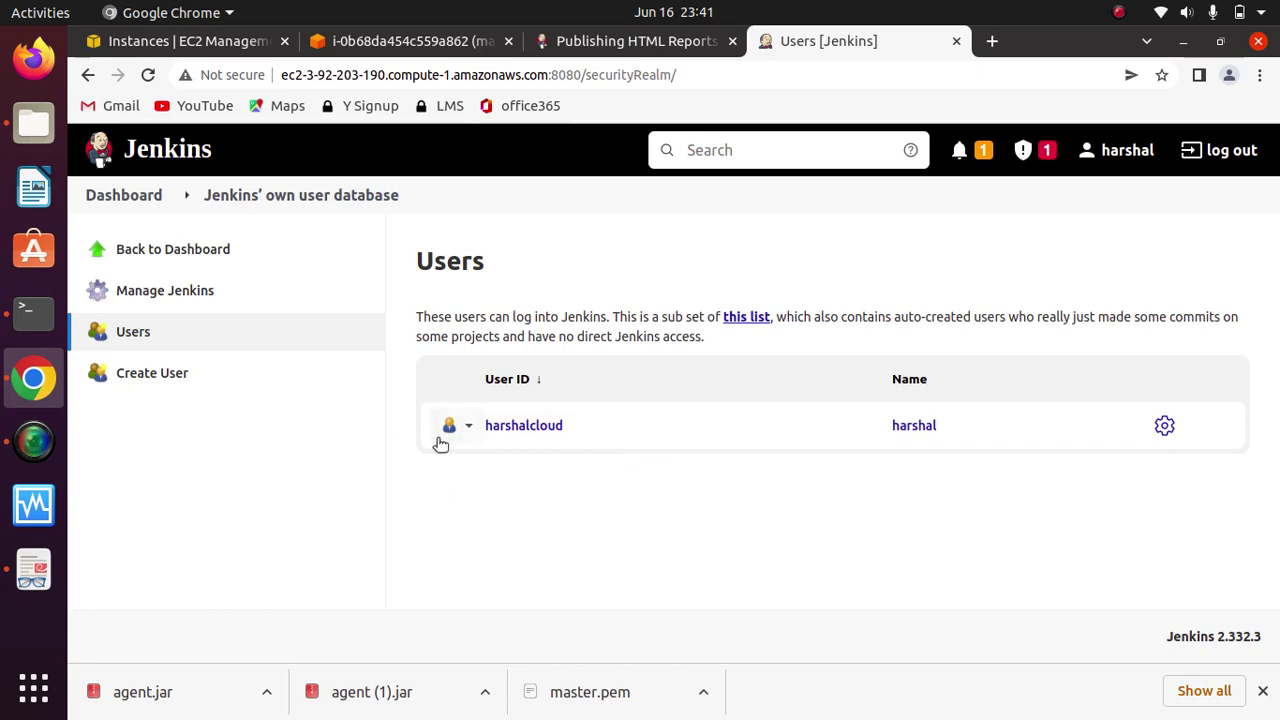
Step: Create the user Homer with a password, full name and e-mail address
{"action": "left_click", "coordinate": [151, 374]}
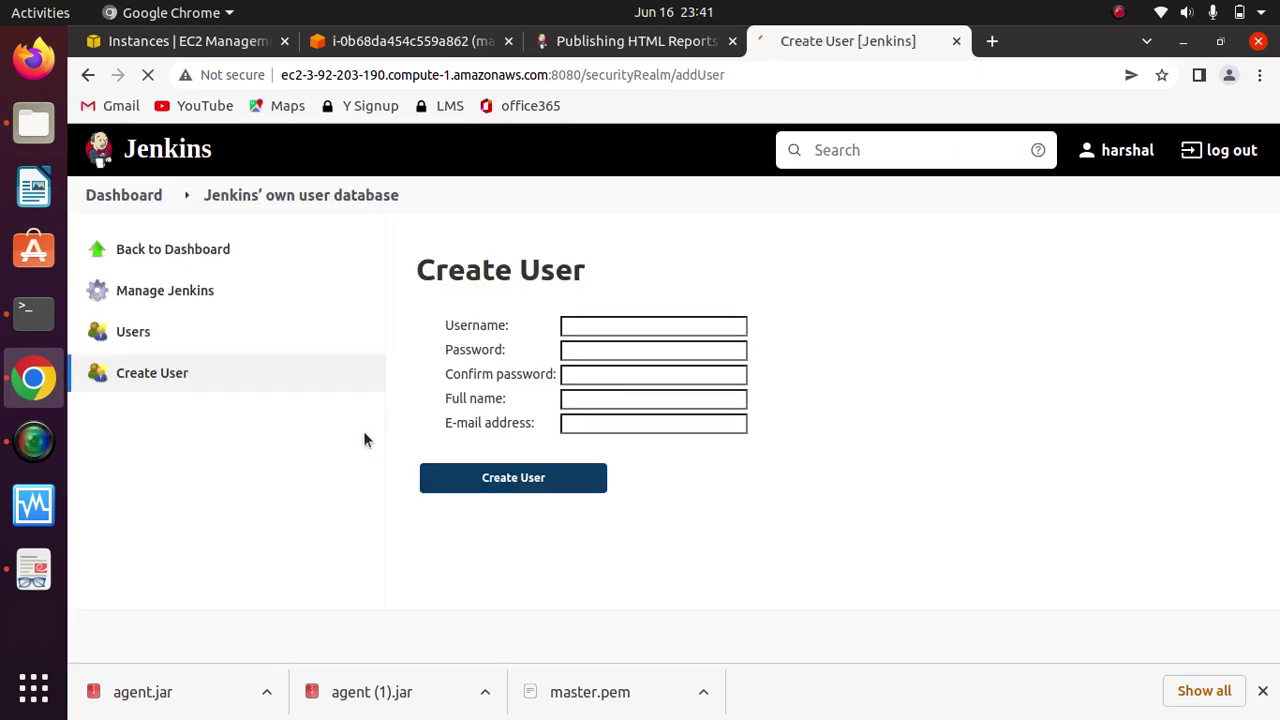
{"action": "left_click", "coordinate": [636, 322]}
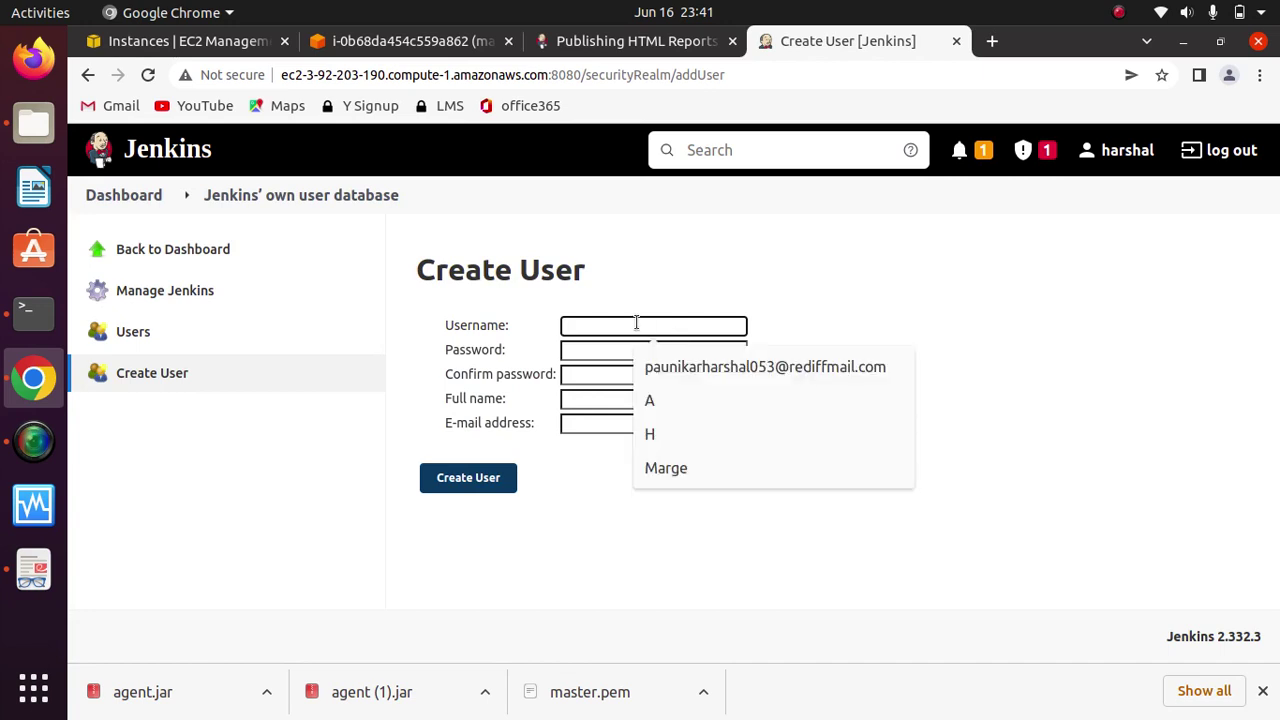
{"action": "type", "text": "Homer"}
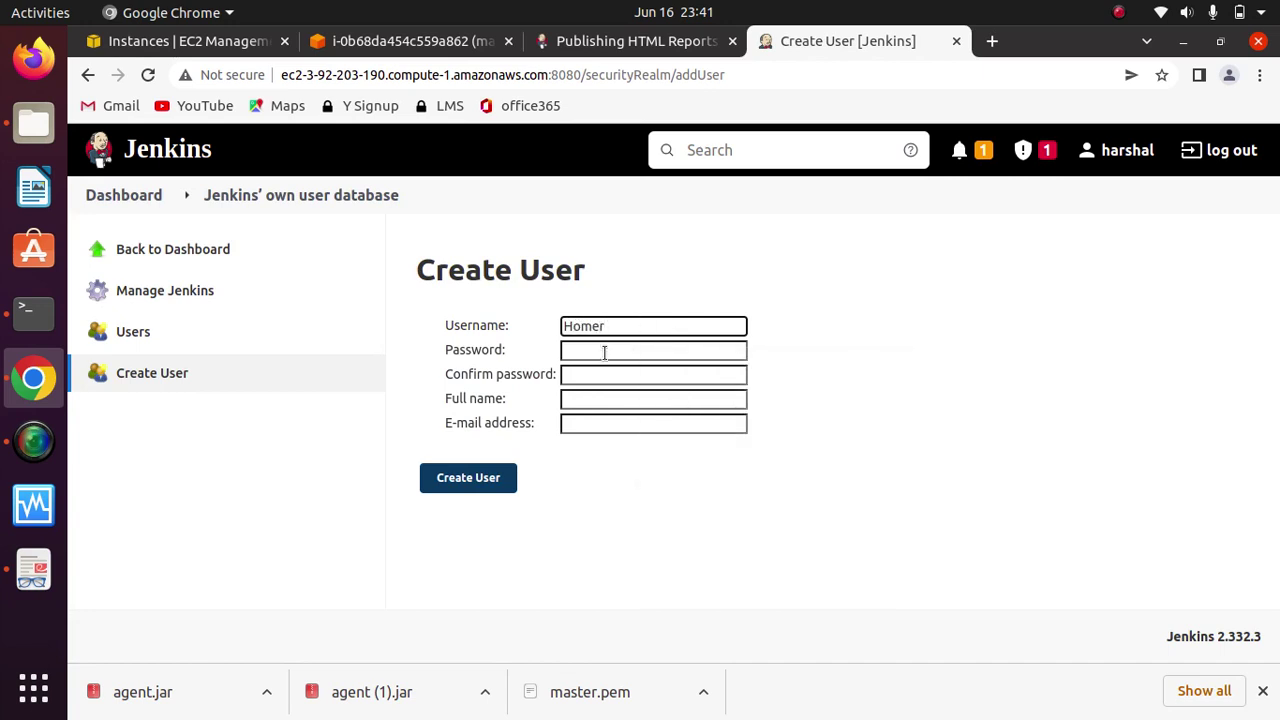
{"action": "left_click", "coordinate": [604, 352]}
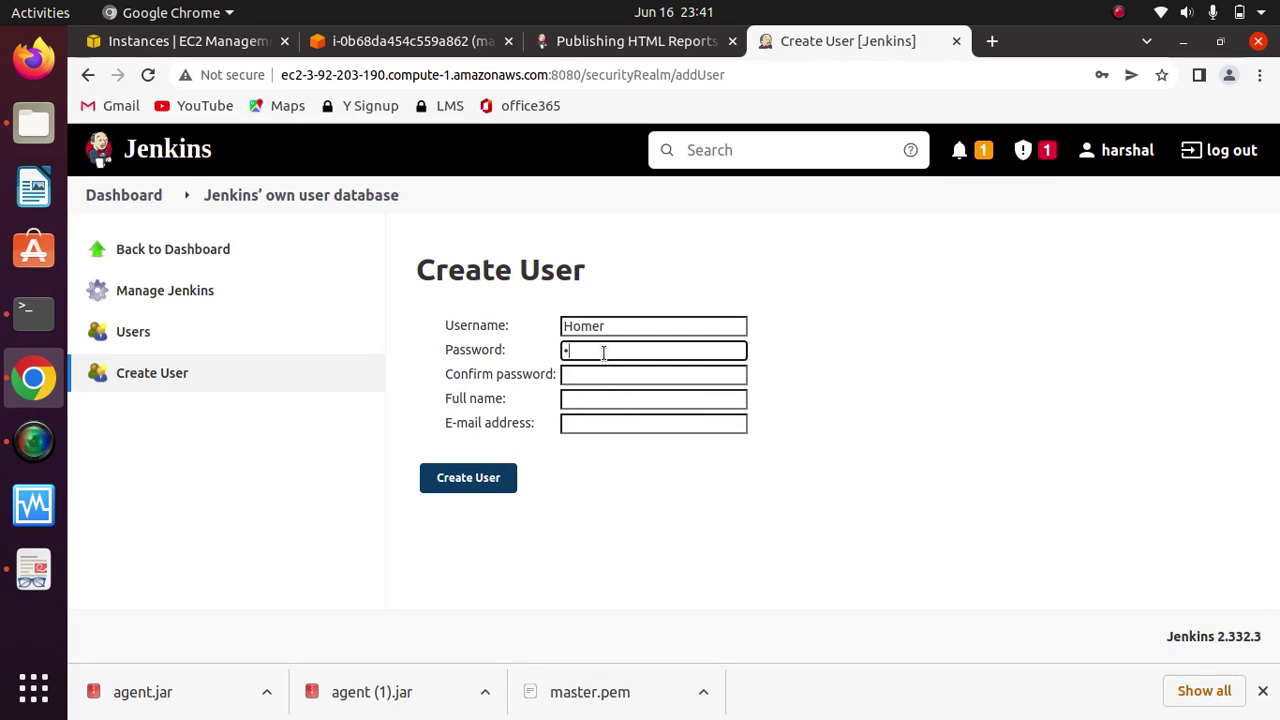
{"action": "key", "text": "Tab"}
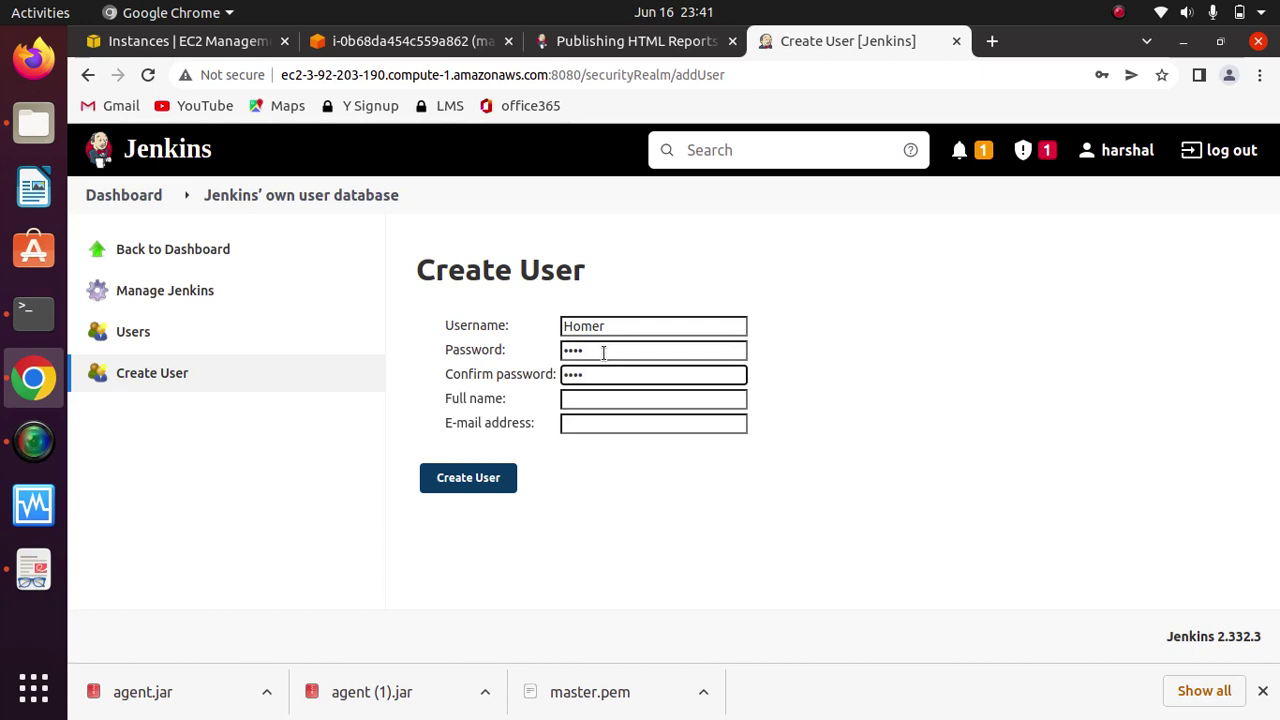
{"action": "key", "text": "Tab"}
{"action": "type", "text": "Ho"}
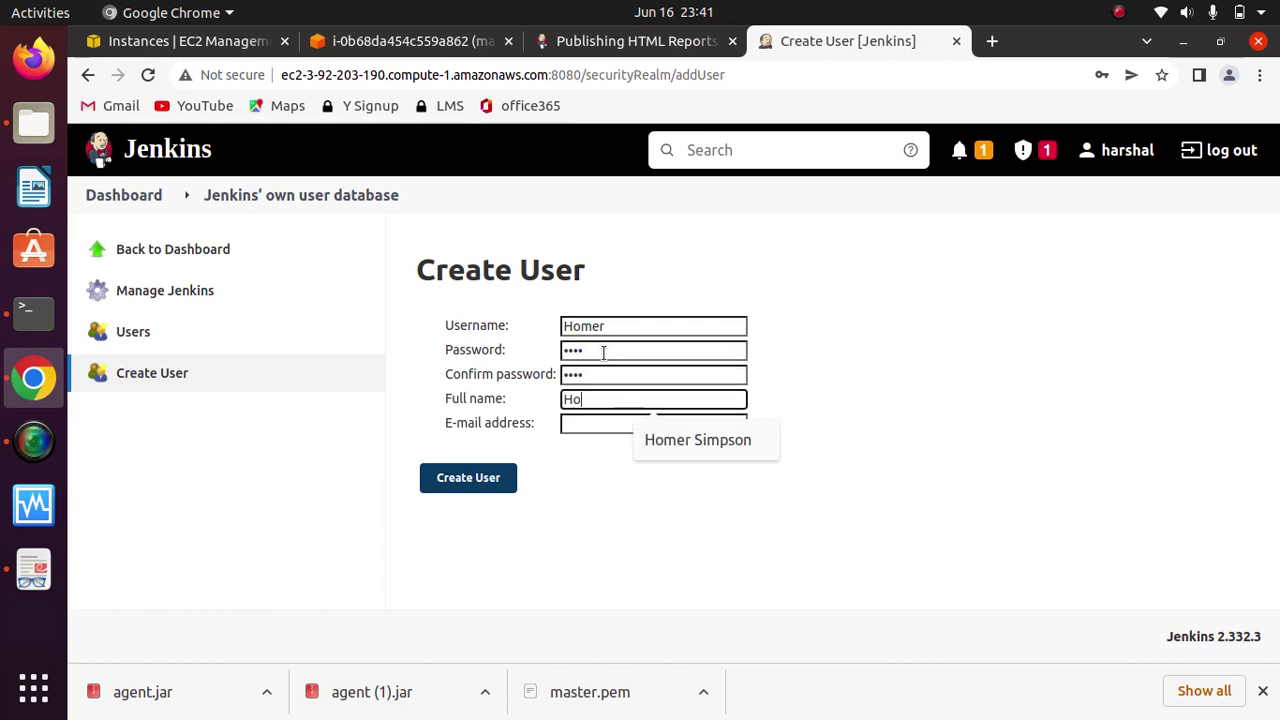
{"action": "type", "text": "mer Simpson"}
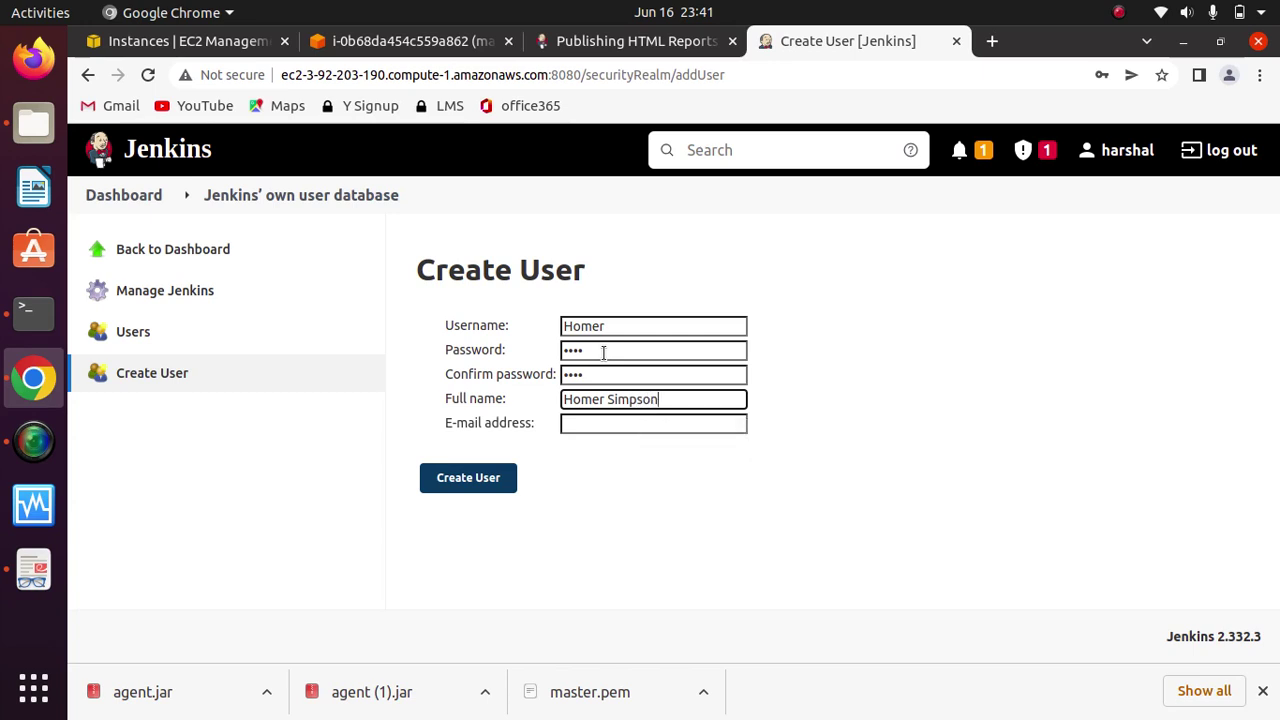
{"action": "left_click", "coordinate": [604, 425]}
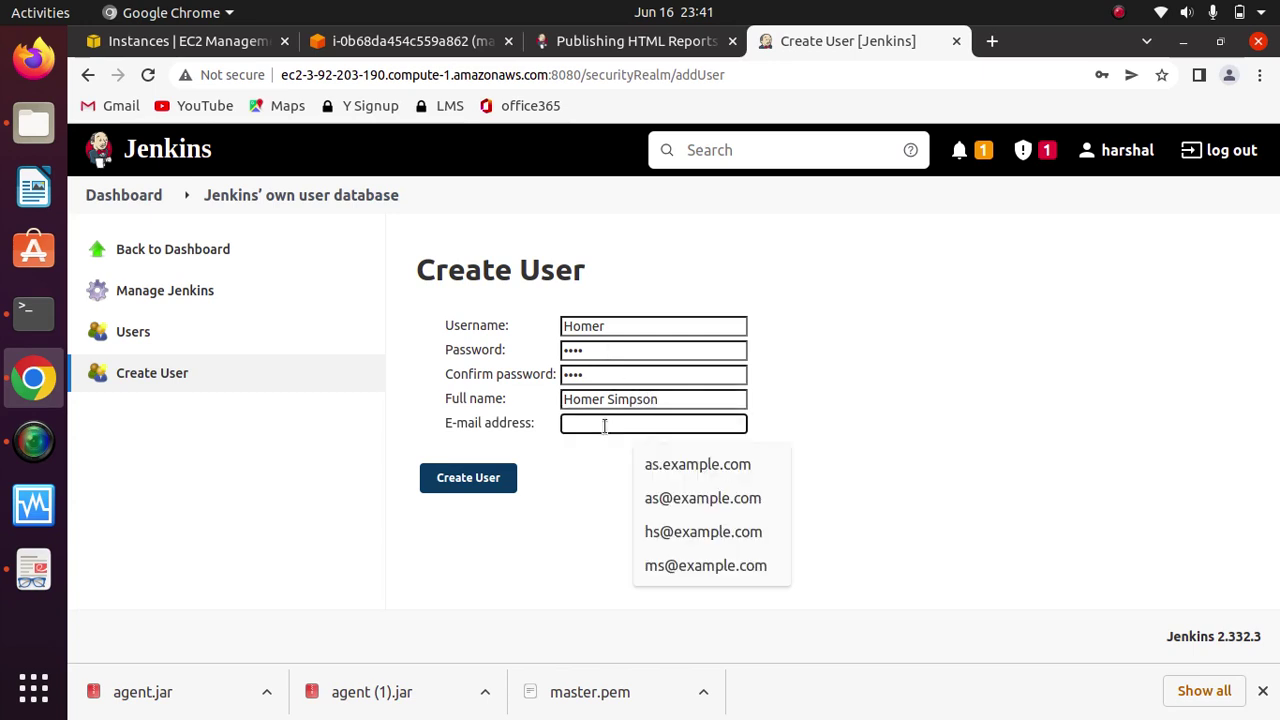
{"action": "type", "text": "Homer"}
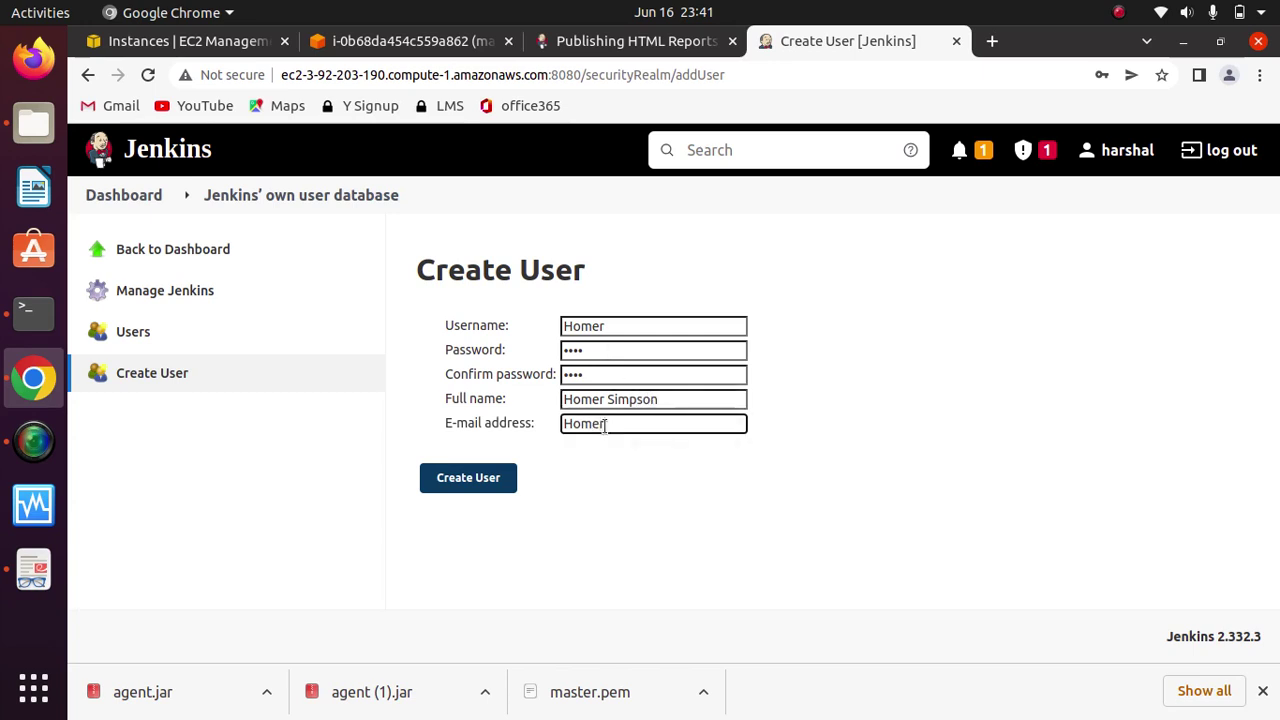
{"action": "type", "text": "@example.c"}
{"action": "type", "text": "om"}
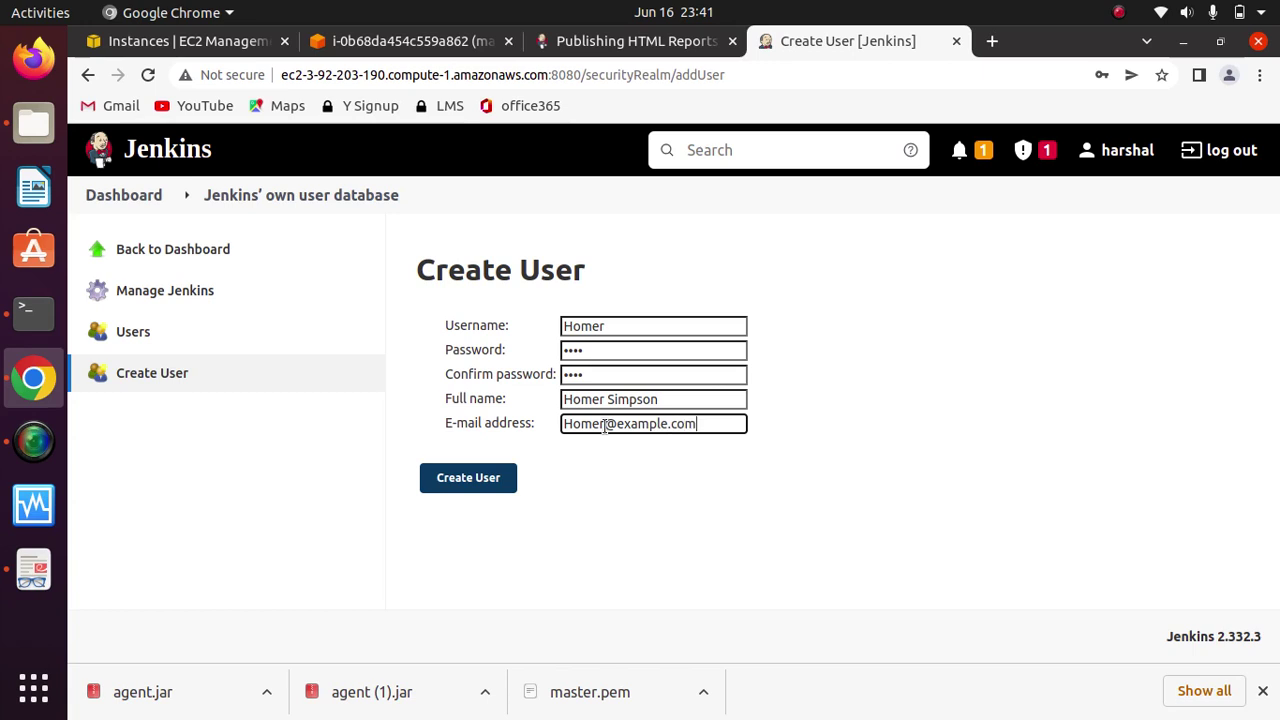
{"action": "left_click", "coordinate": [482, 479]}
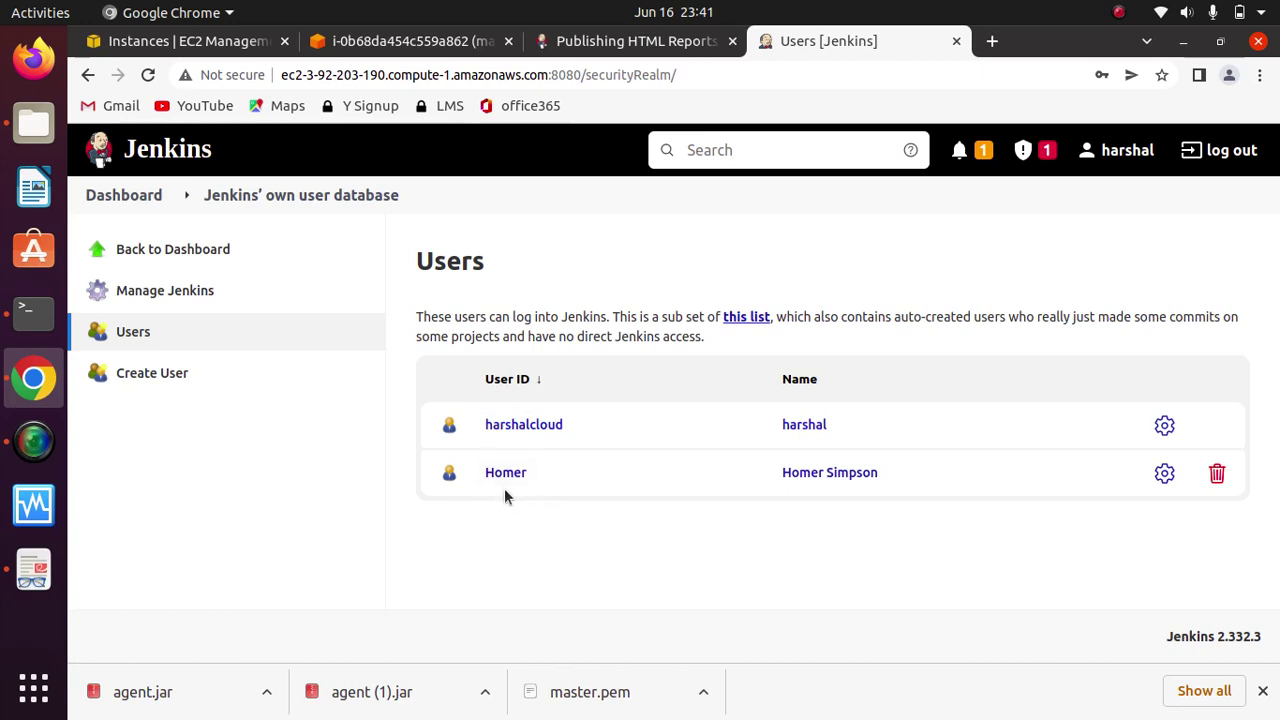
Step: Start a new user with username Marge and set and confirm her password
{"action": "left_click", "coordinate": [1117, 13]}
{"action": "left_click", "coordinate": [1085, 68]}
{"action": "left_click", "coordinate": [132, 375]}
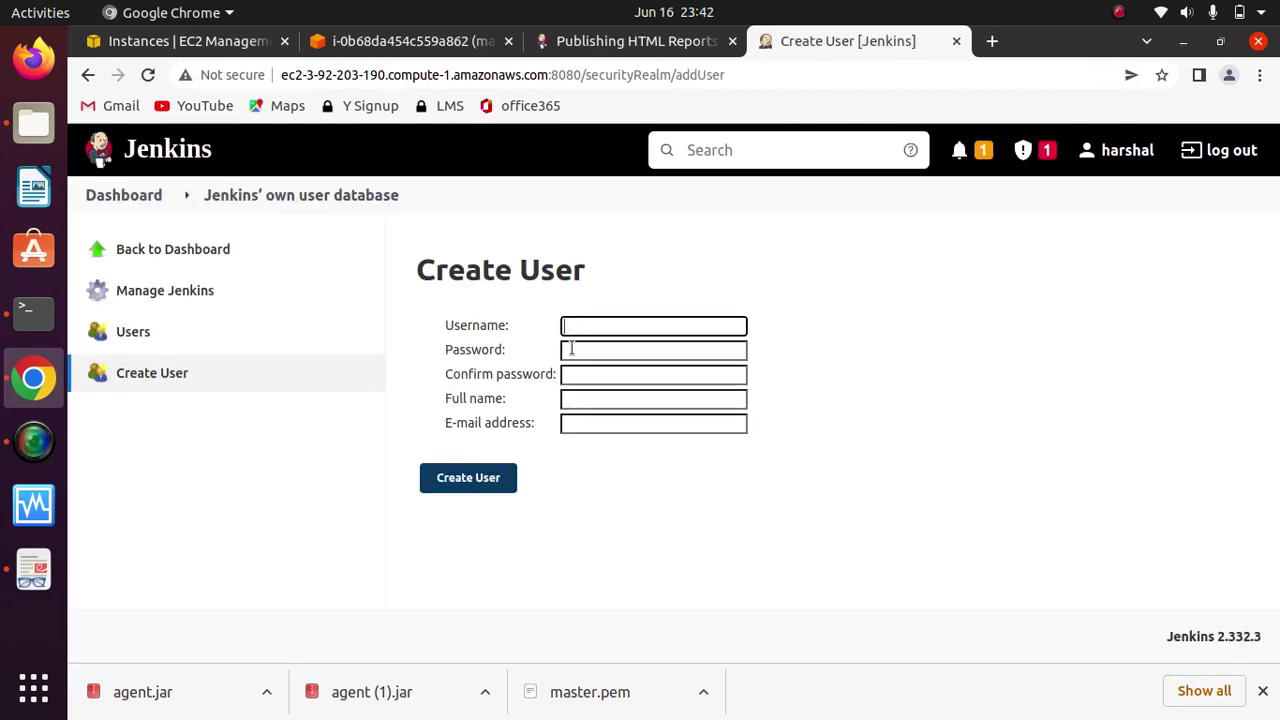
{"action": "left_click", "coordinate": [578, 328]}
{"action": "type", "text": "M"}
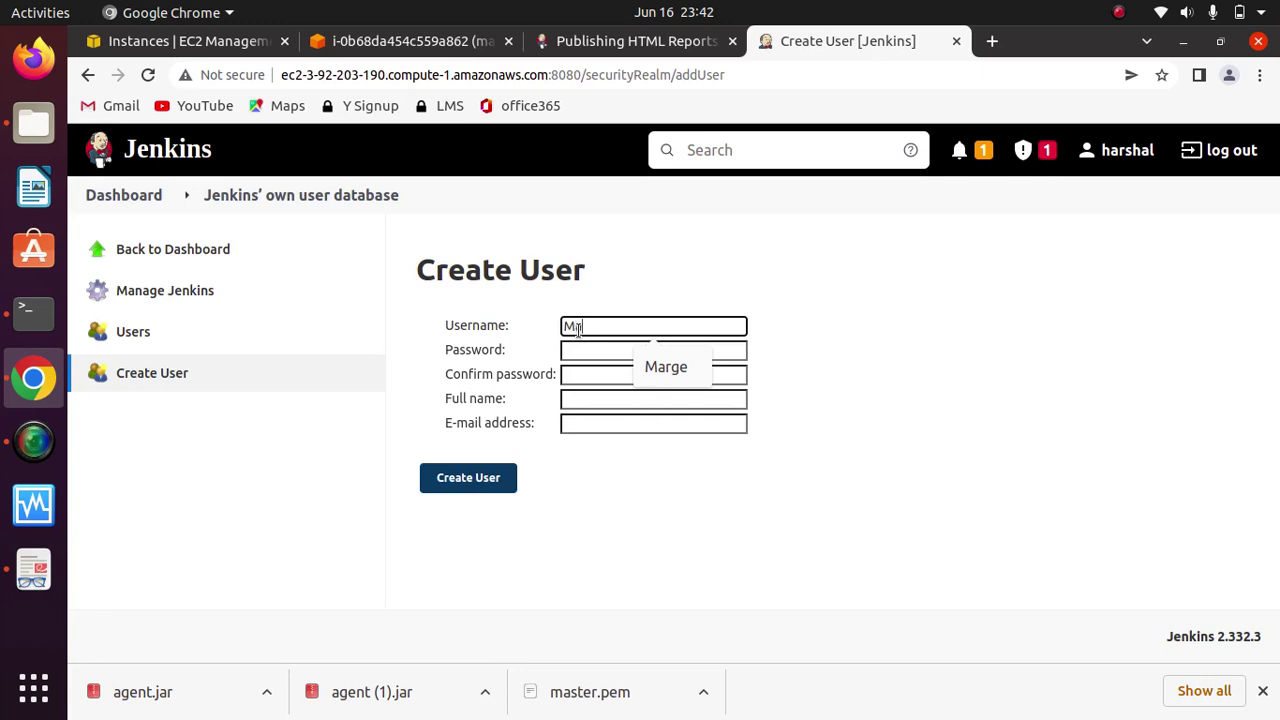
{"action": "type", "text": "arge S"}
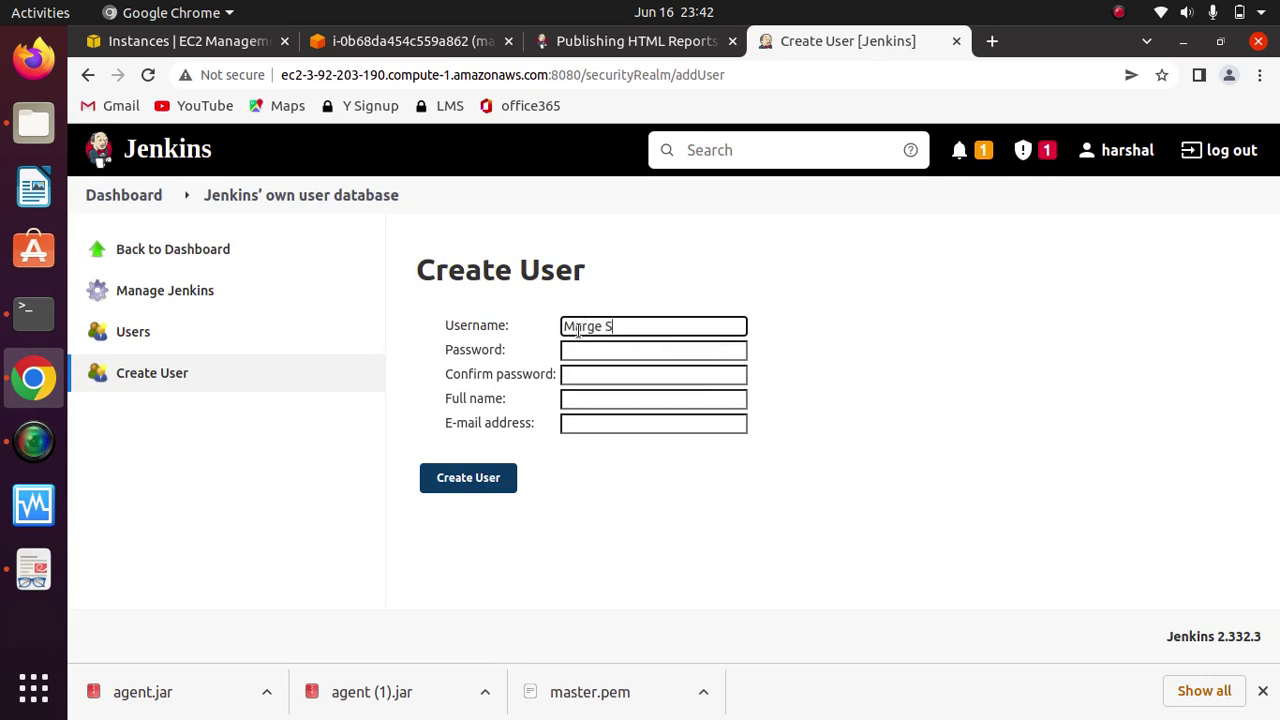
{"action": "key", "text": "BackSpace"}
{"action": "key", "text": "BackSpace"}
{"action": "key", "text": "Tab"}
{"action": "type", "text": "1234"}
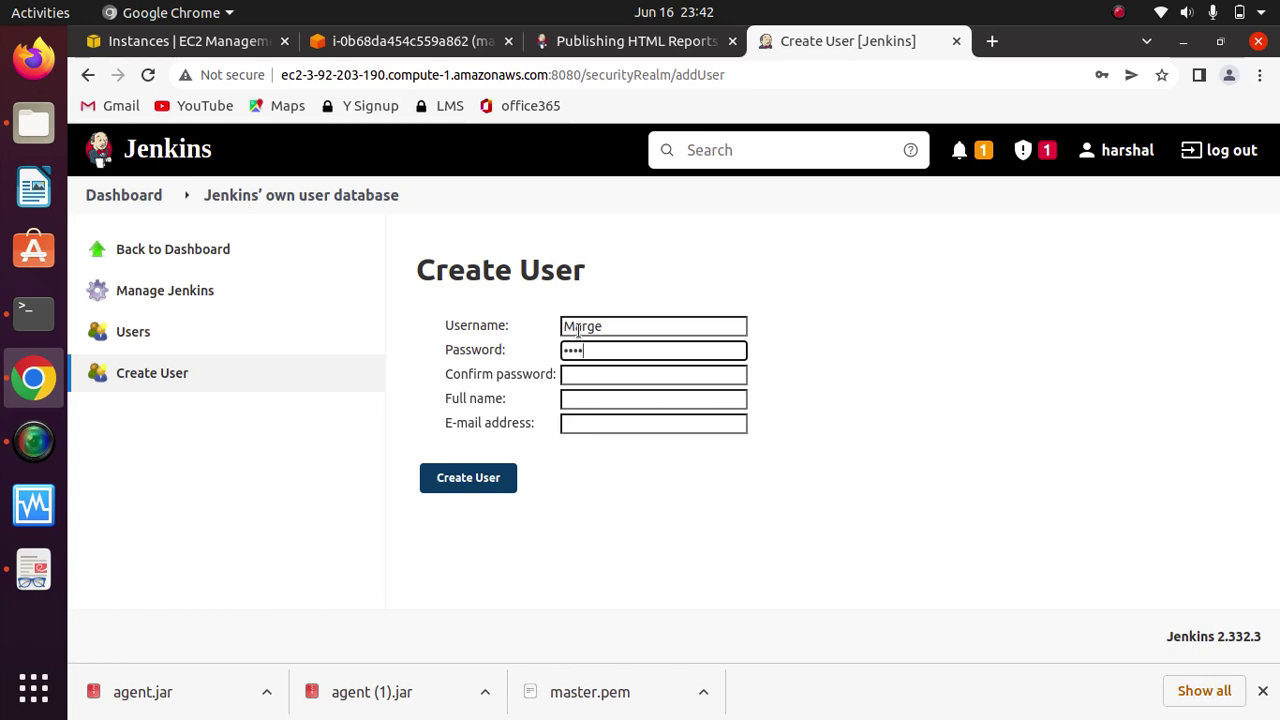
{"action": "key", "text": "Tab"}
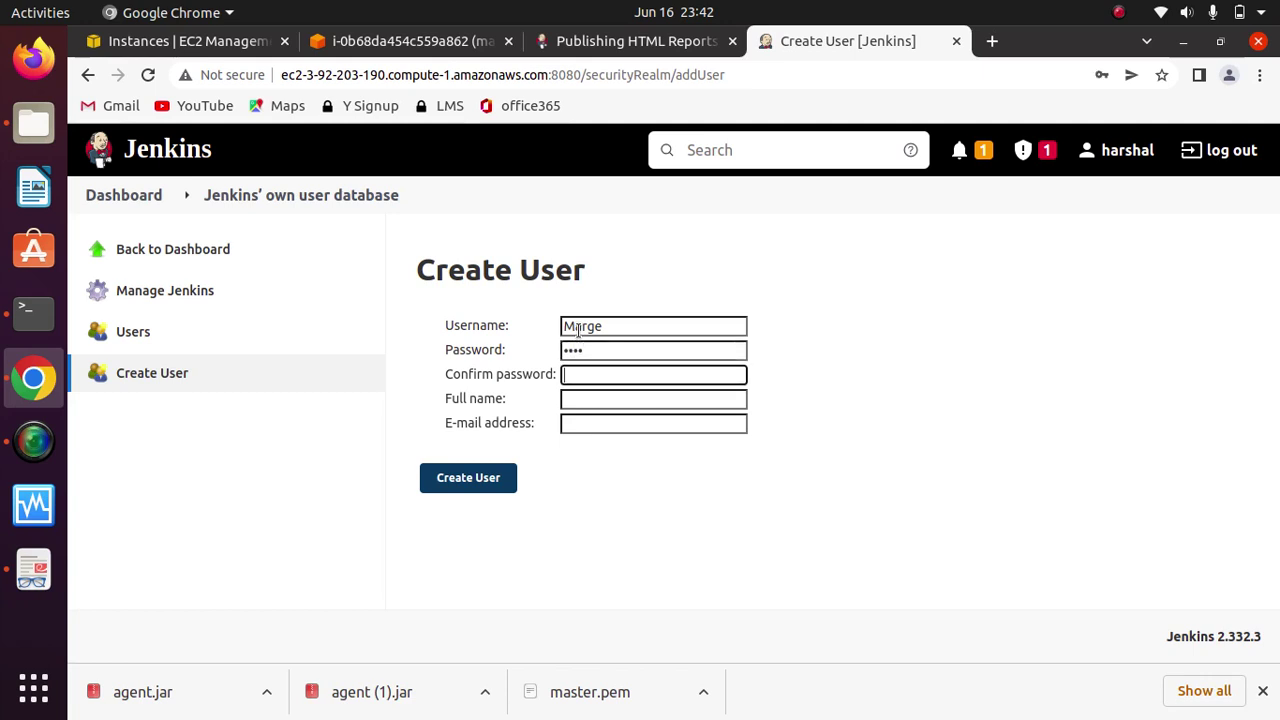
{"action": "key", "text": "Tab"}
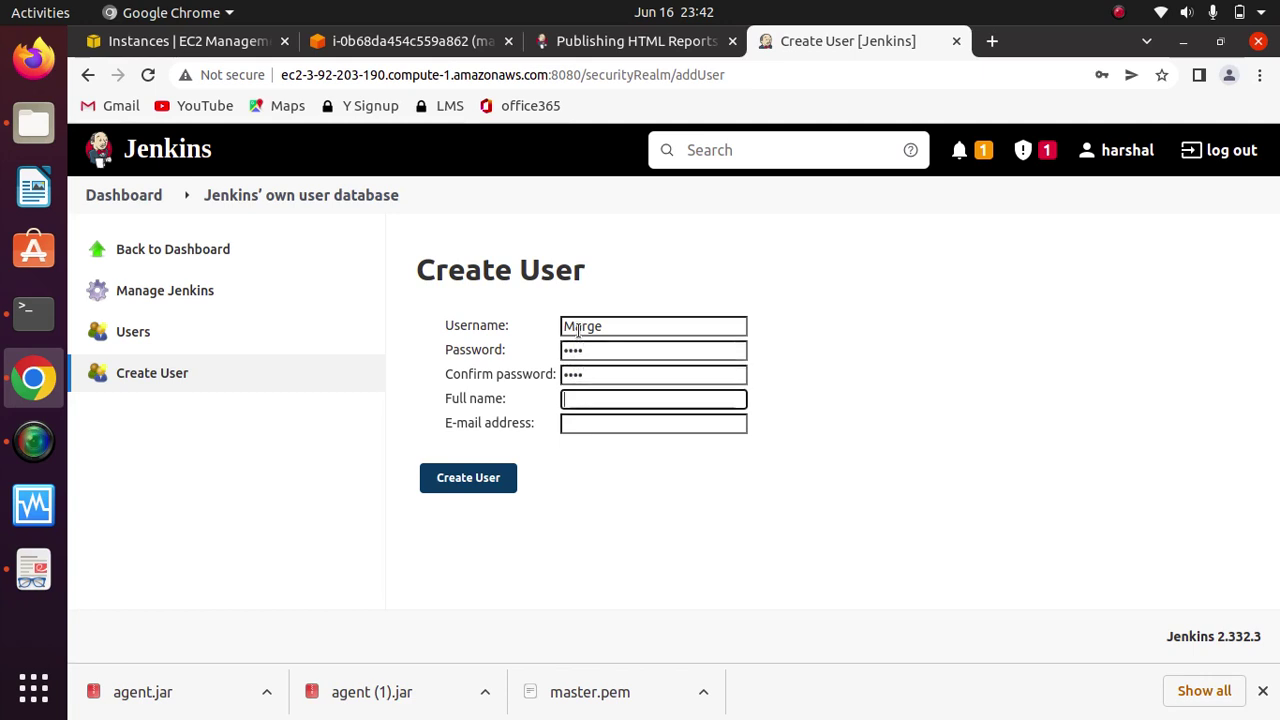
Step: Enter Marge's full name and e-mail address and create the account
{"action": "type", "text": "Ma"}
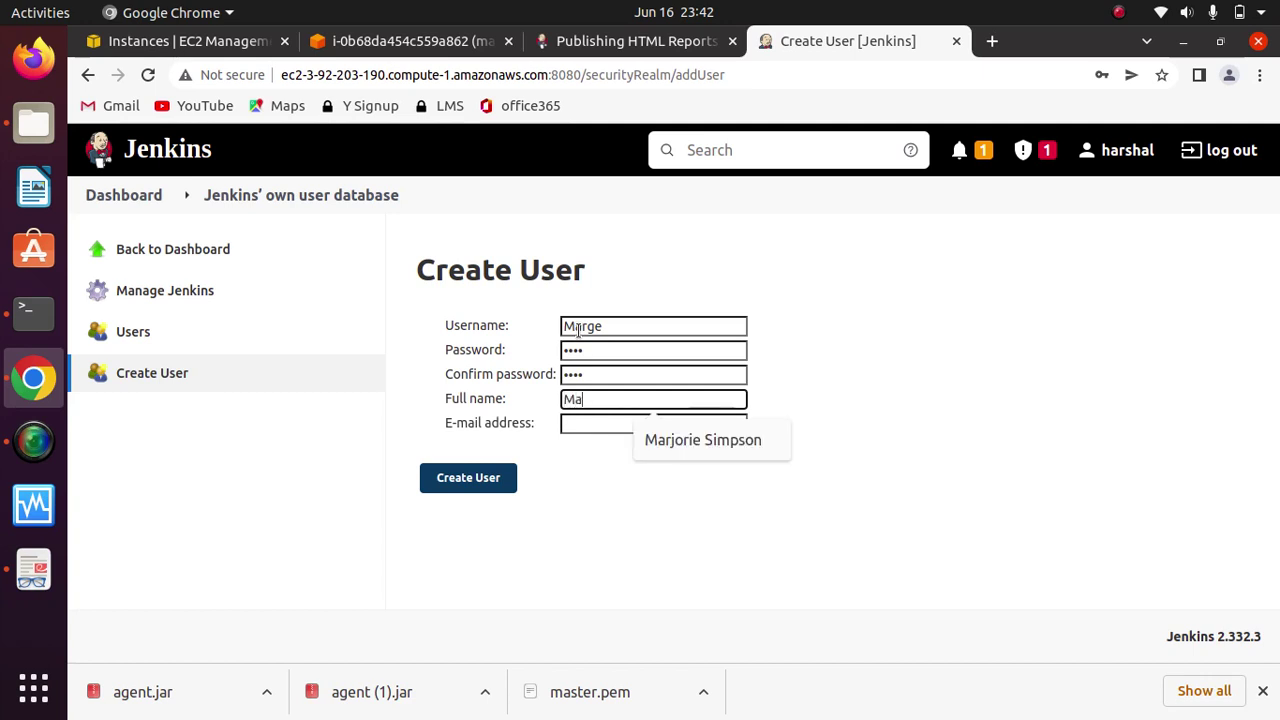
{"action": "type", "text": "rjorie Simpson"}
{"action": "key", "text": "Tab"}
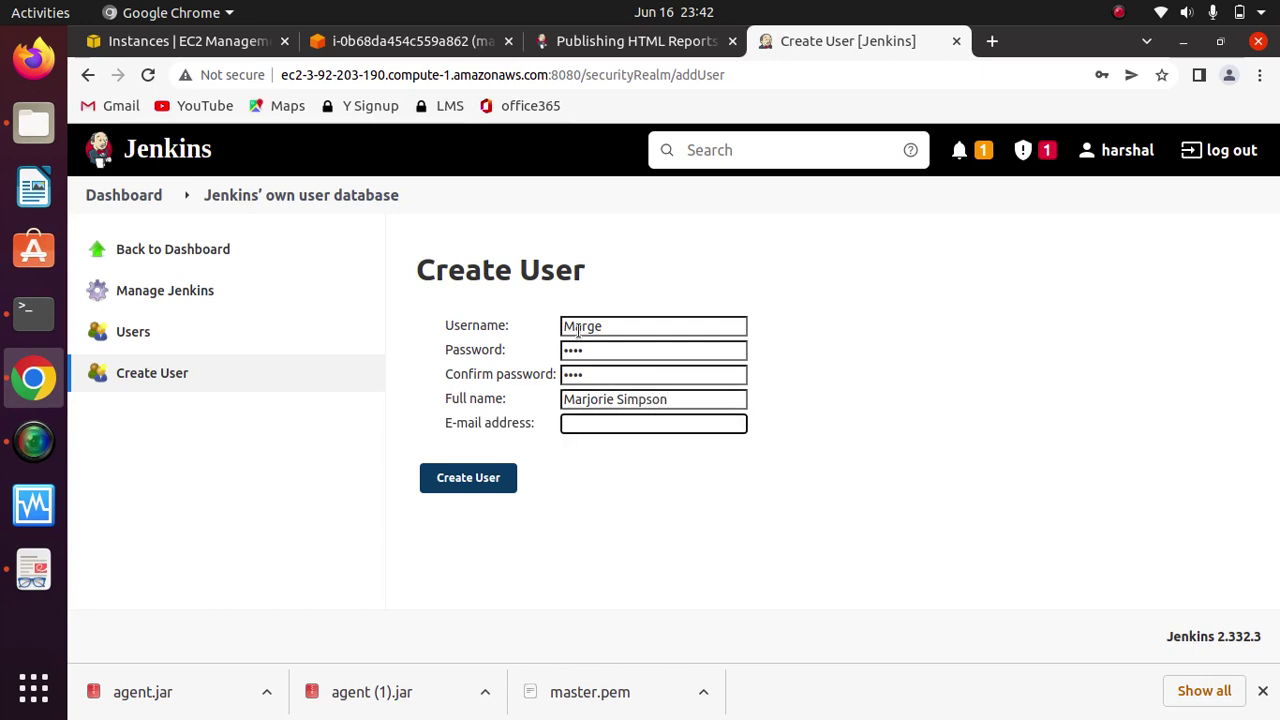
{"action": "type", "text": "Marge@examo"}
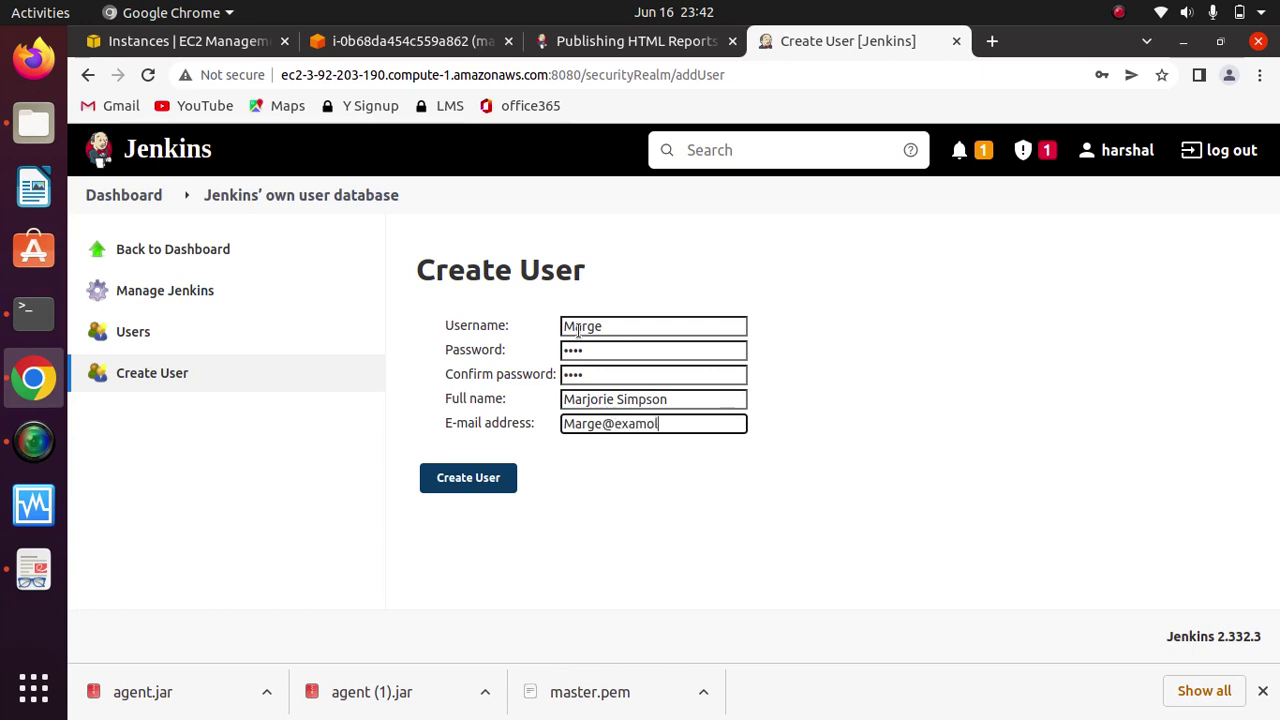
{"action": "type", "text": "l"}
{"action": "key", "text": "BackSpace"}
{"action": "key", "text": "BackSpace"}
{"action": "type", "text": "ple.com"}
{"action": "left_click", "coordinate": [487, 482]}
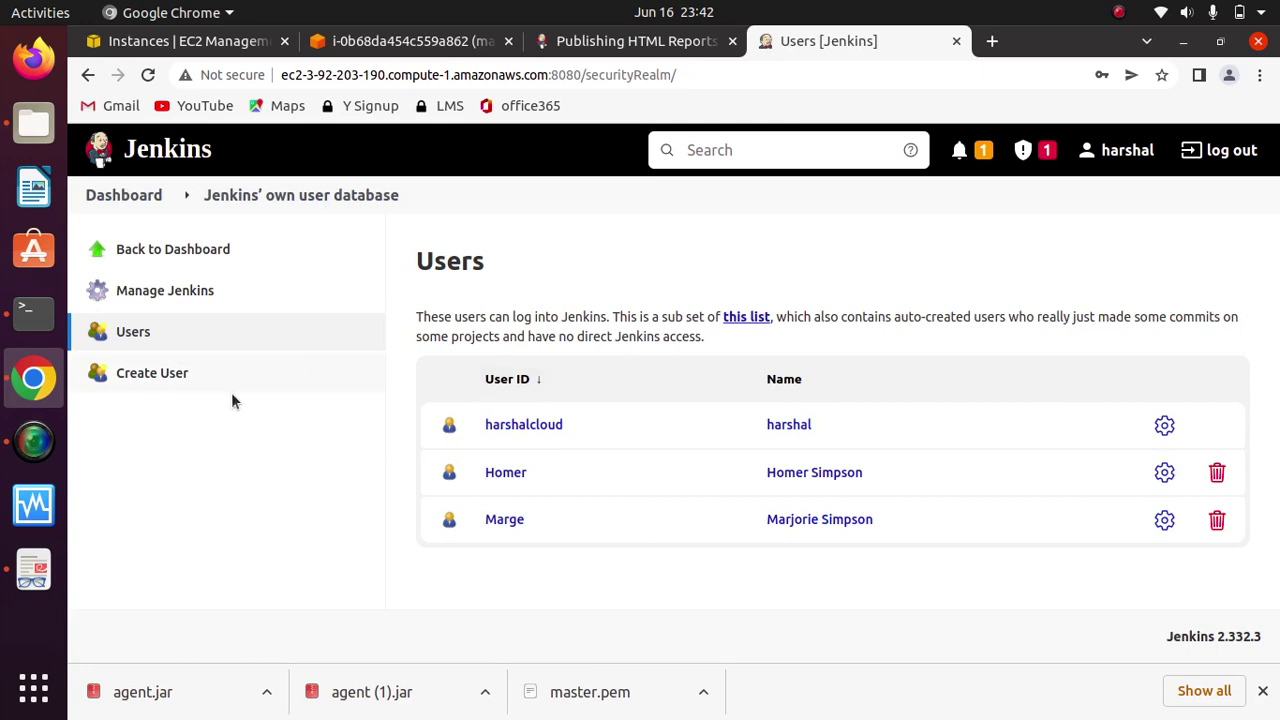
Step: Start a new user with username Lisa and set and confirm her password
{"action": "left_click", "coordinate": [156, 379]}
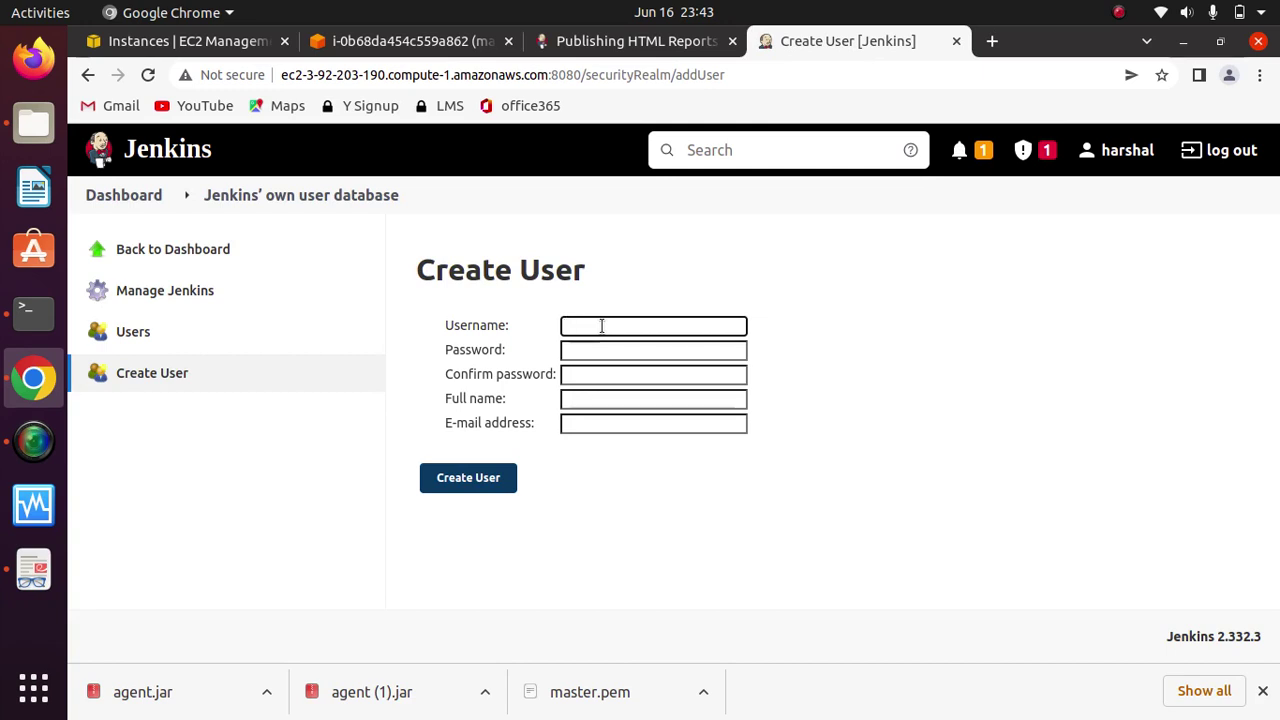
{"action": "type", "text": "Lisa"}
{"action": "key", "text": "Tab"}
{"action": "type", "text": "*"}
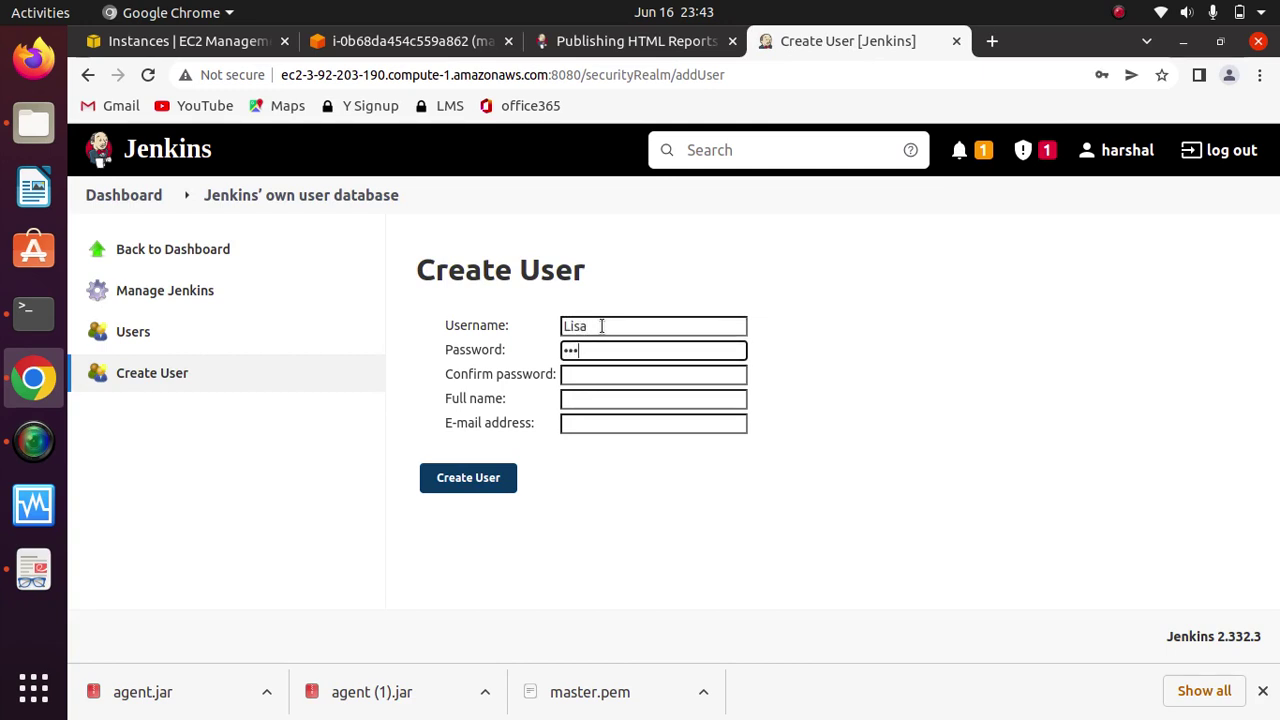
{"action": "key", "text": "Tab"}
{"action": "type", "text": "*"}
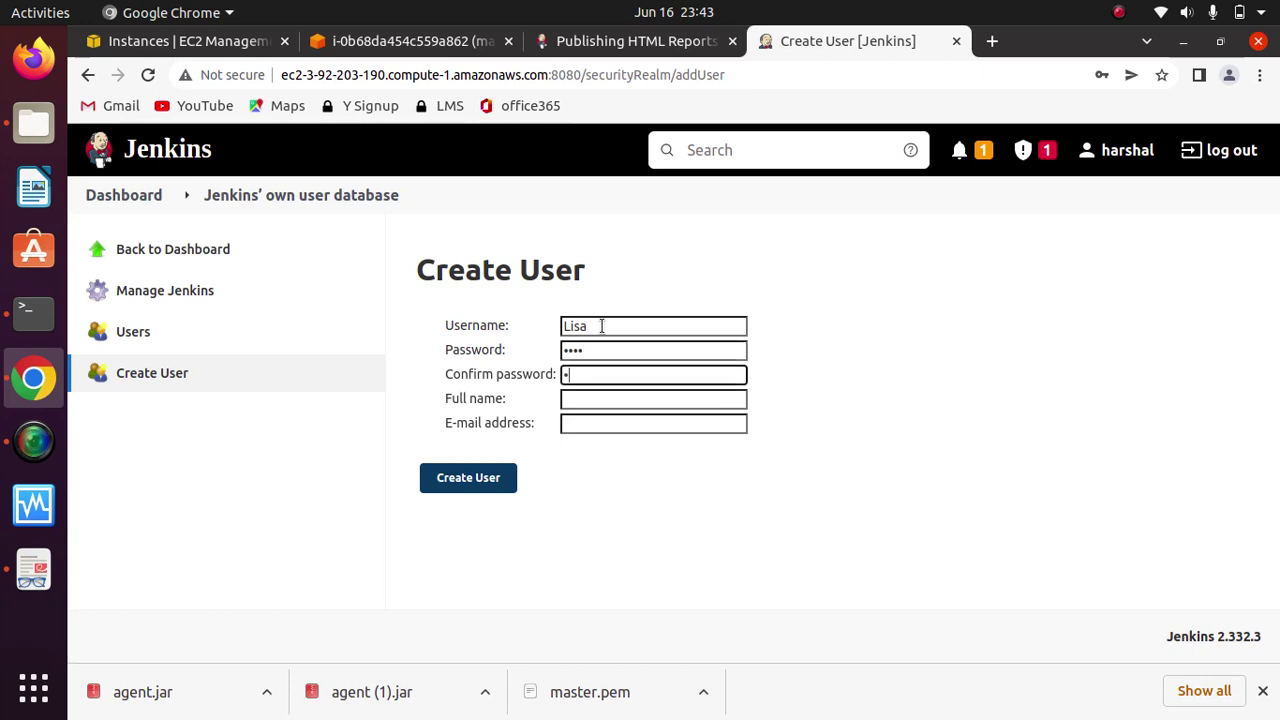
{"action": "type", "text": "***"}
{"action": "key", "text": "Tab"}
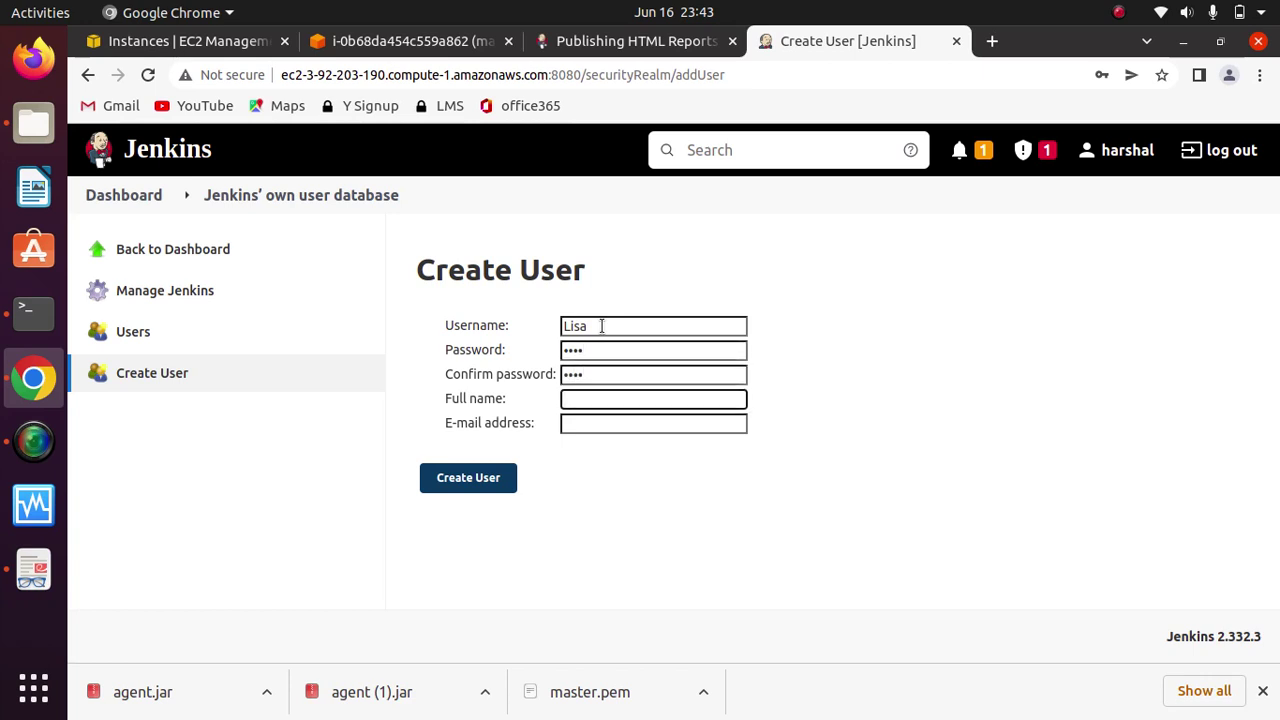
Step: Enter Lisa's full name and e-mail address and create the account
{"action": "type", "text": "Lisa S"}
{"action": "type", "text": "impl"}
{"action": "type", "text": "son"}
{"action": "key", "text": "Tab"}
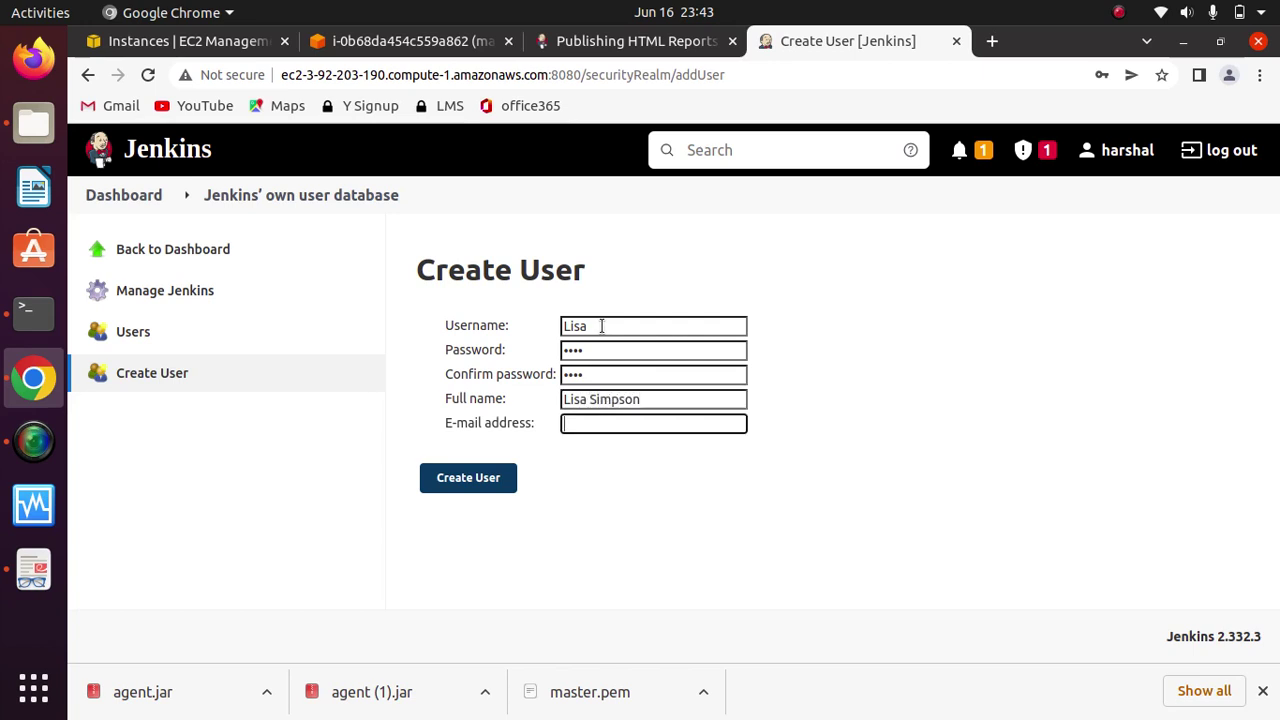
{"action": "type", "text": "lisa@example"}
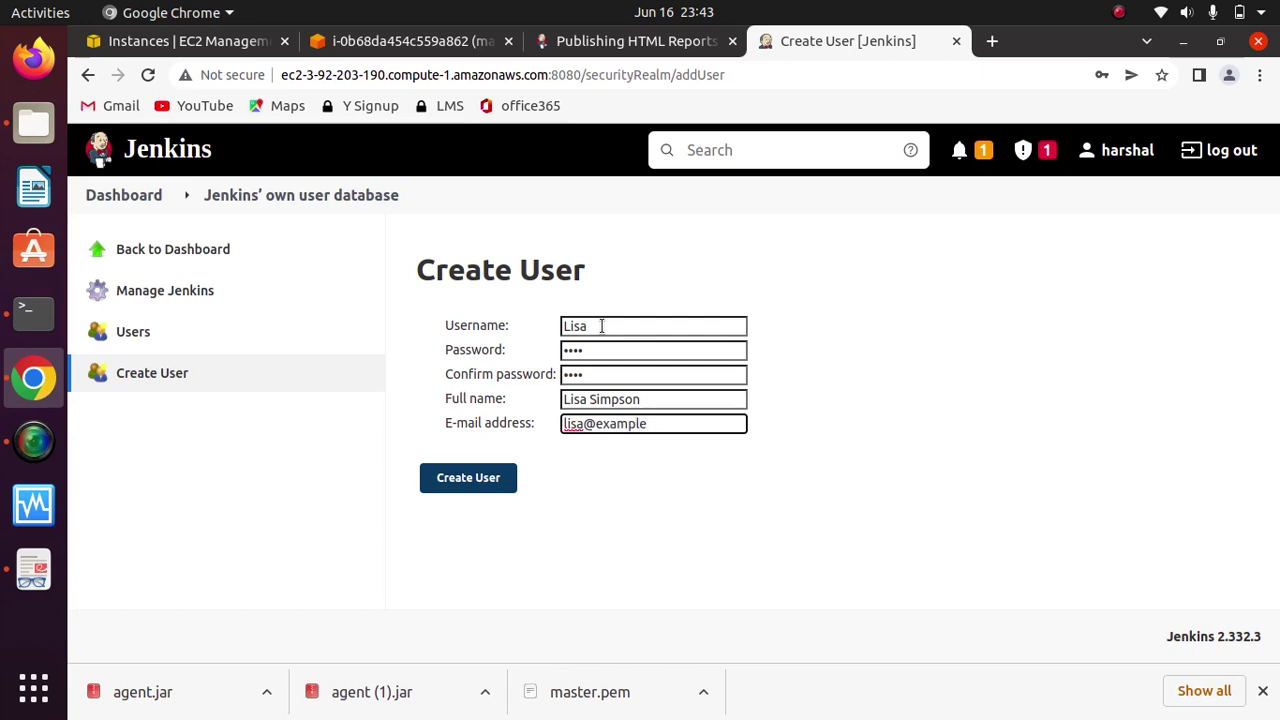
{"action": "type", "text": ".com"}
{"action": "left_click", "coordinate": [465, 485]}
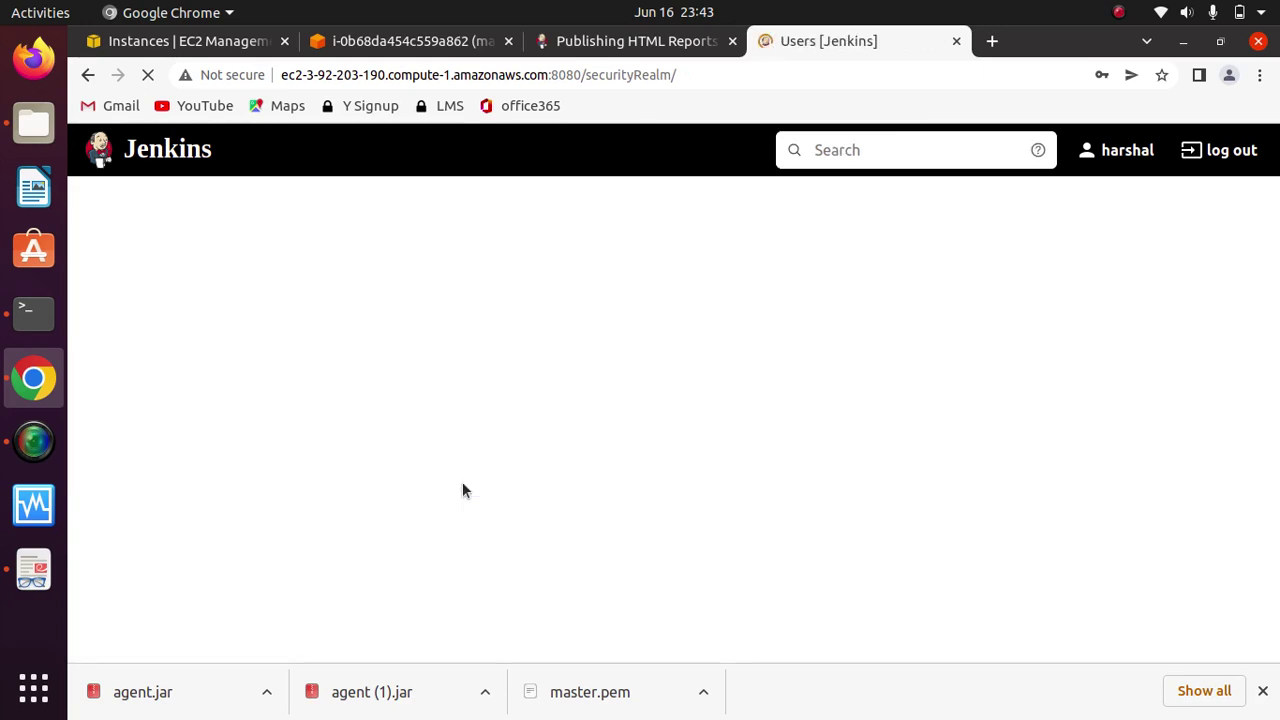
{"action": "left_click", "coordinate": [160, 378]}
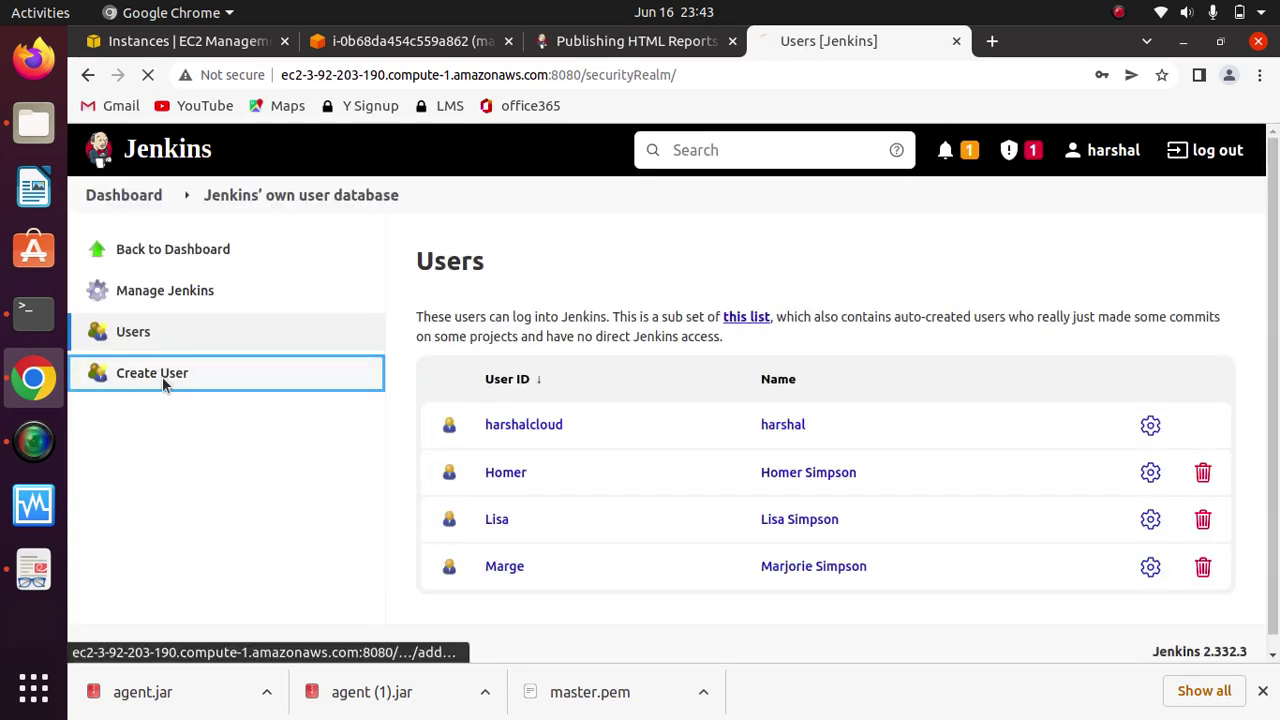
Step: Enter username Bart, correcting the typo, and set his password
{"action": "left_click", "coordinate": [597, 328]}
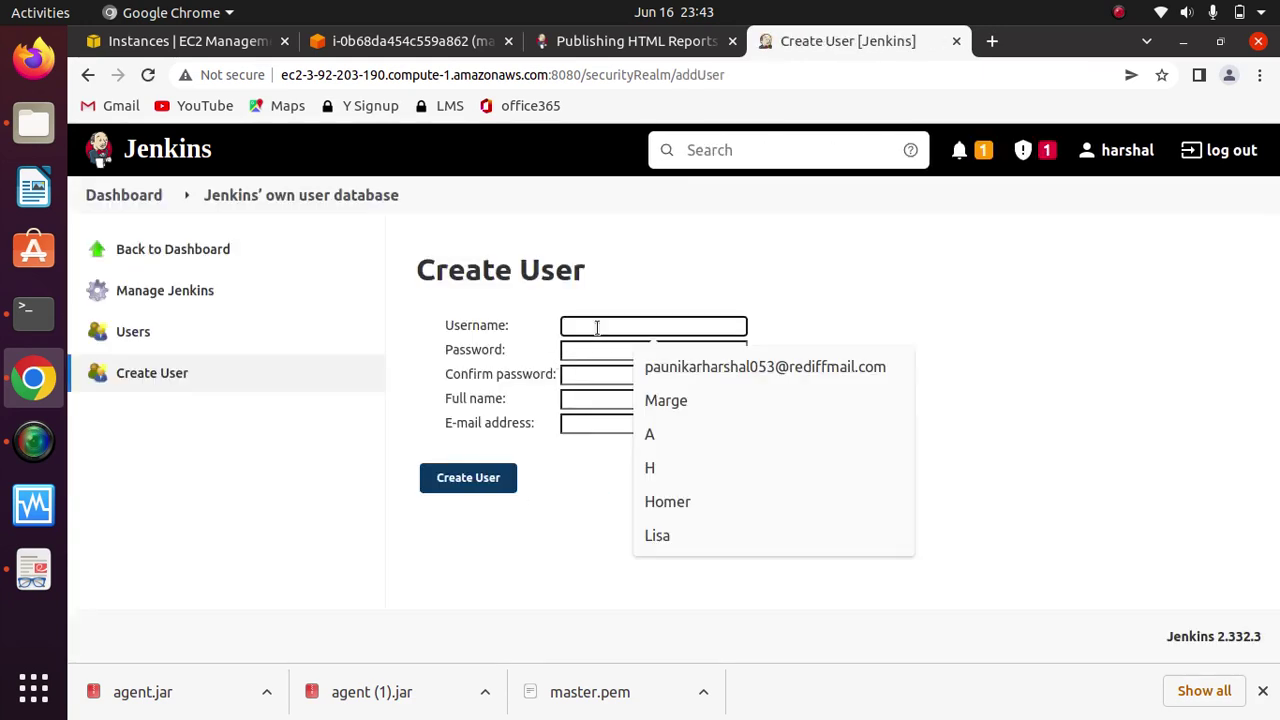
{"action": "type", "text": "Baer"}
{"action": "key", "text": "Tab"}
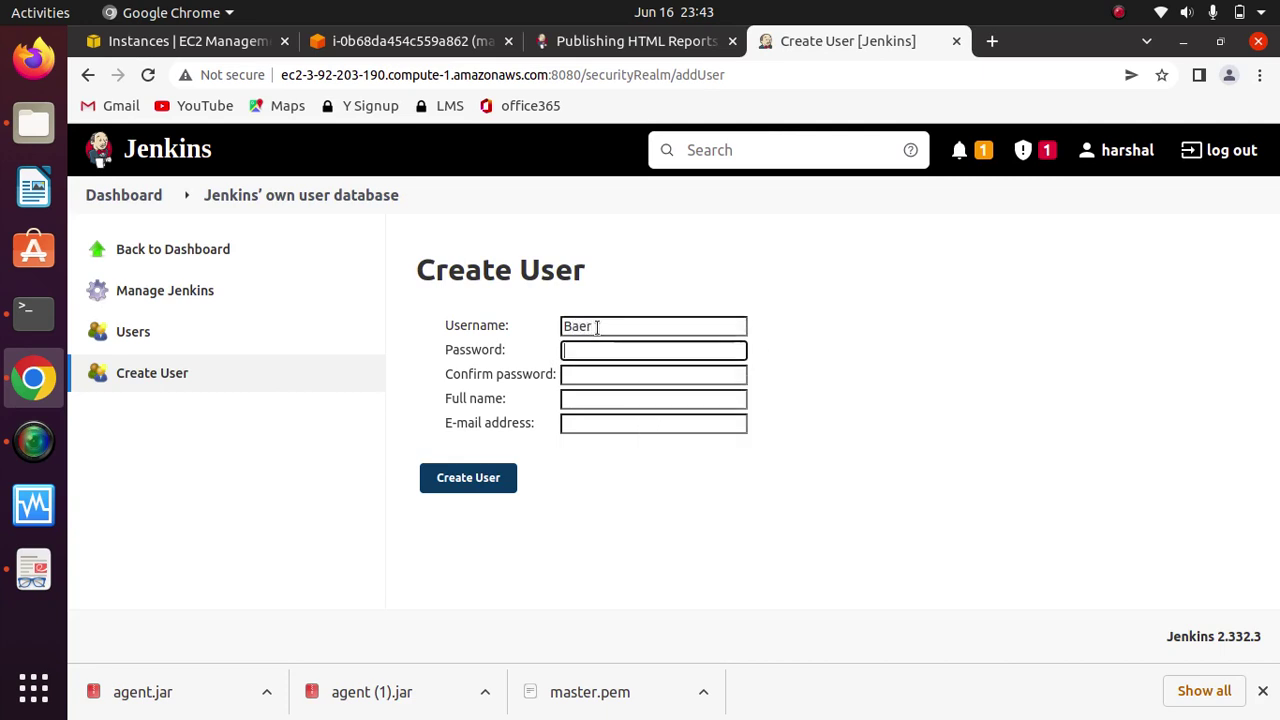
{"action": "left_click", "coordinate": [597, 327]}
{"action": "key", "text": "BackSpace"}
{"action": "key", "text": "BackSpace"}
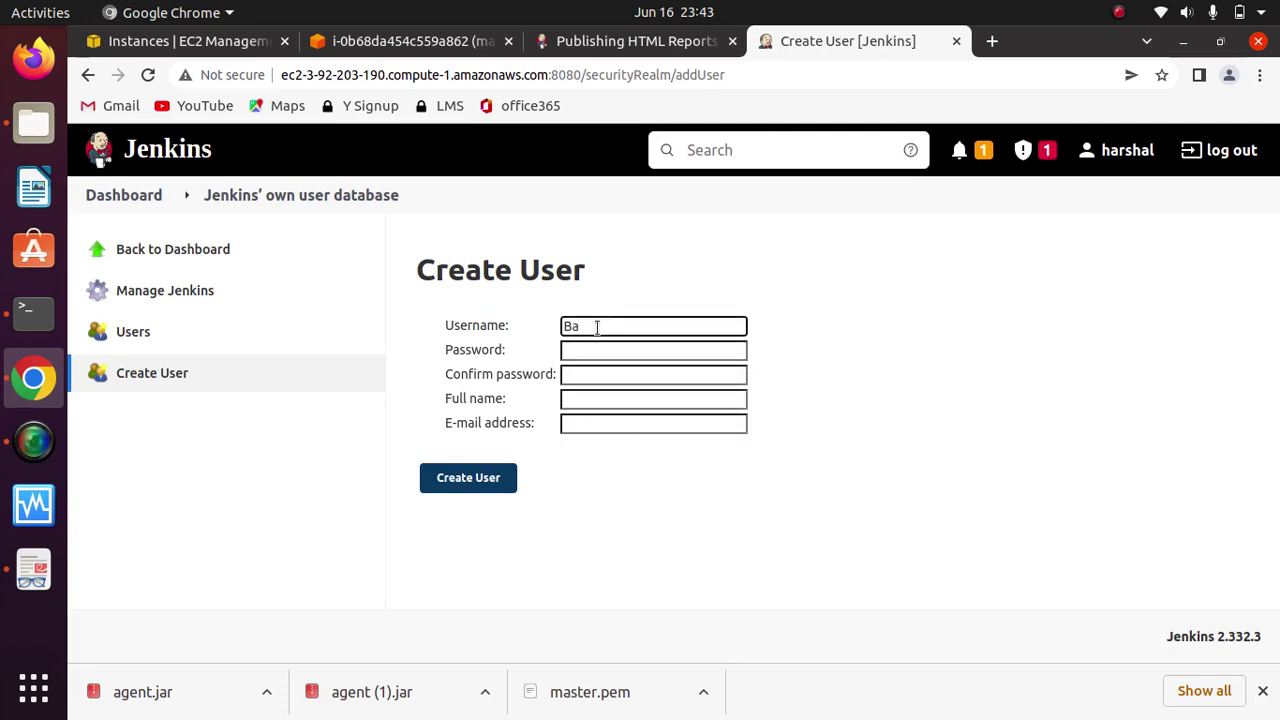
{"action": "type", "text": "rt"}
{"action": "key", "text": "Tab"}
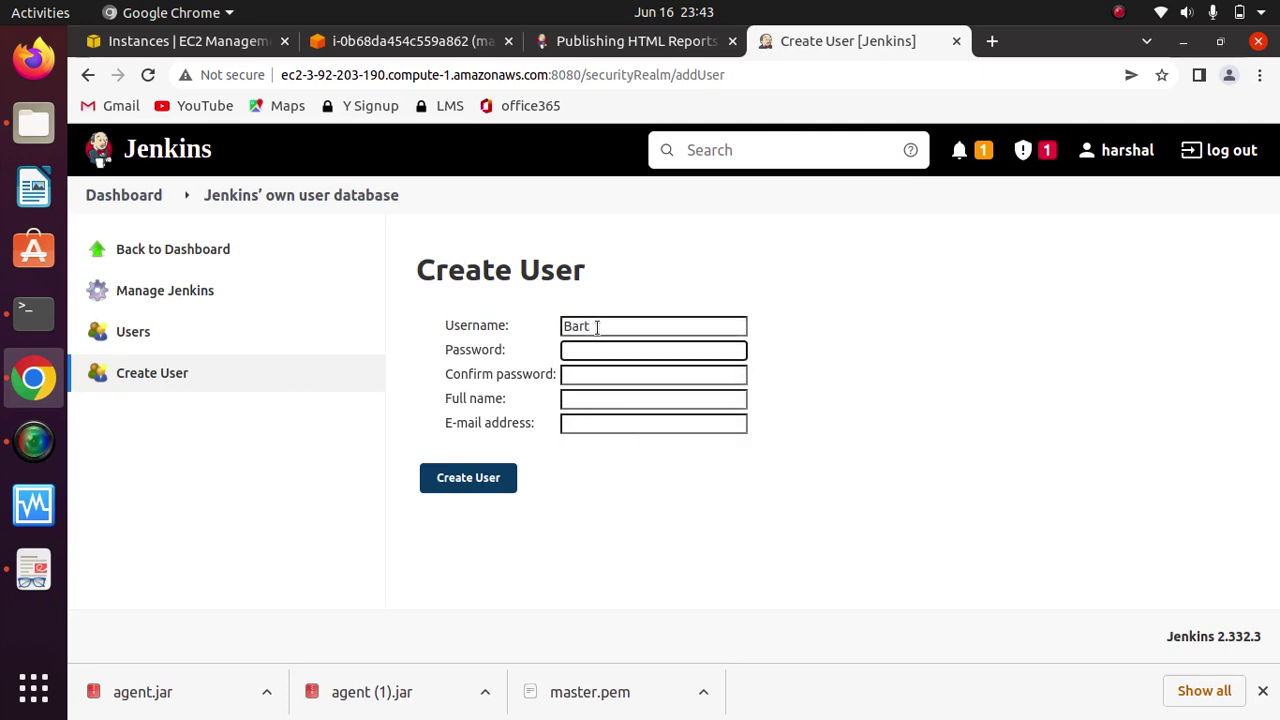
{"action": "type", "text": "ba"}
{"action": "key", "text": "Tab"}
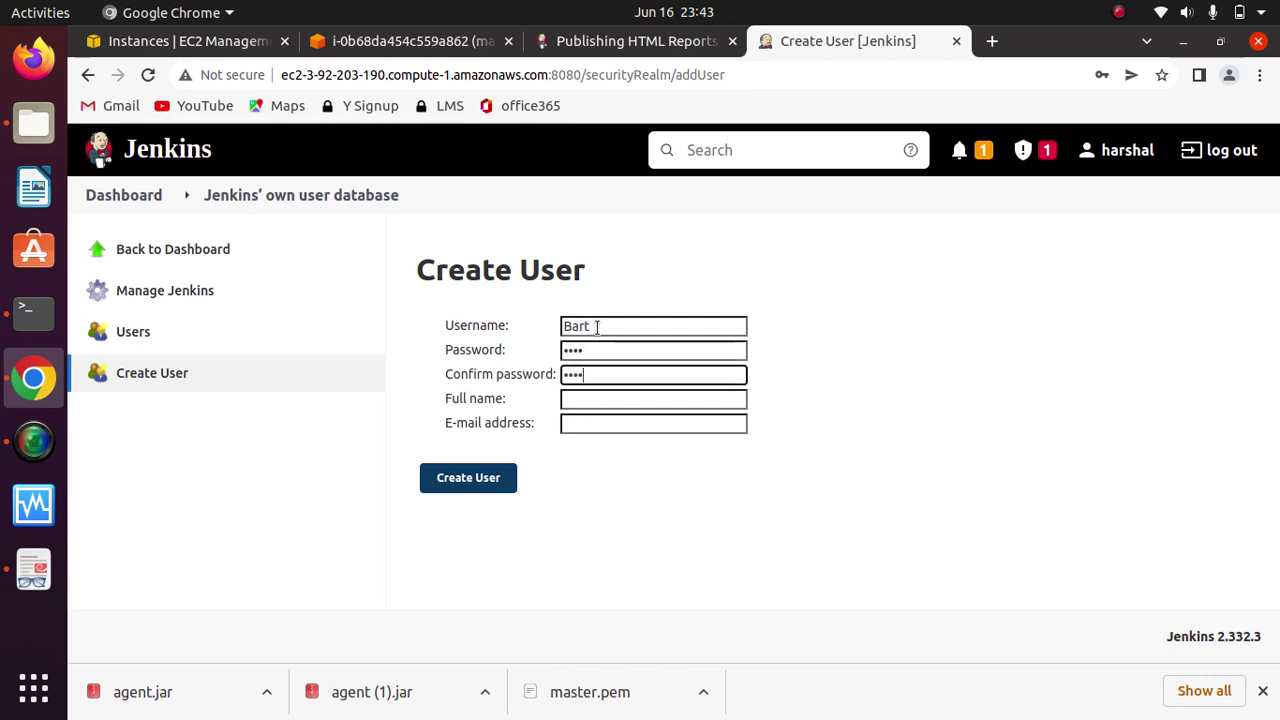
Step: Add Bart's full name and e-mail, create the account and review the user list
{"action": "key", "text": "Tab"}
{"action": "type", "text": "Bart"}
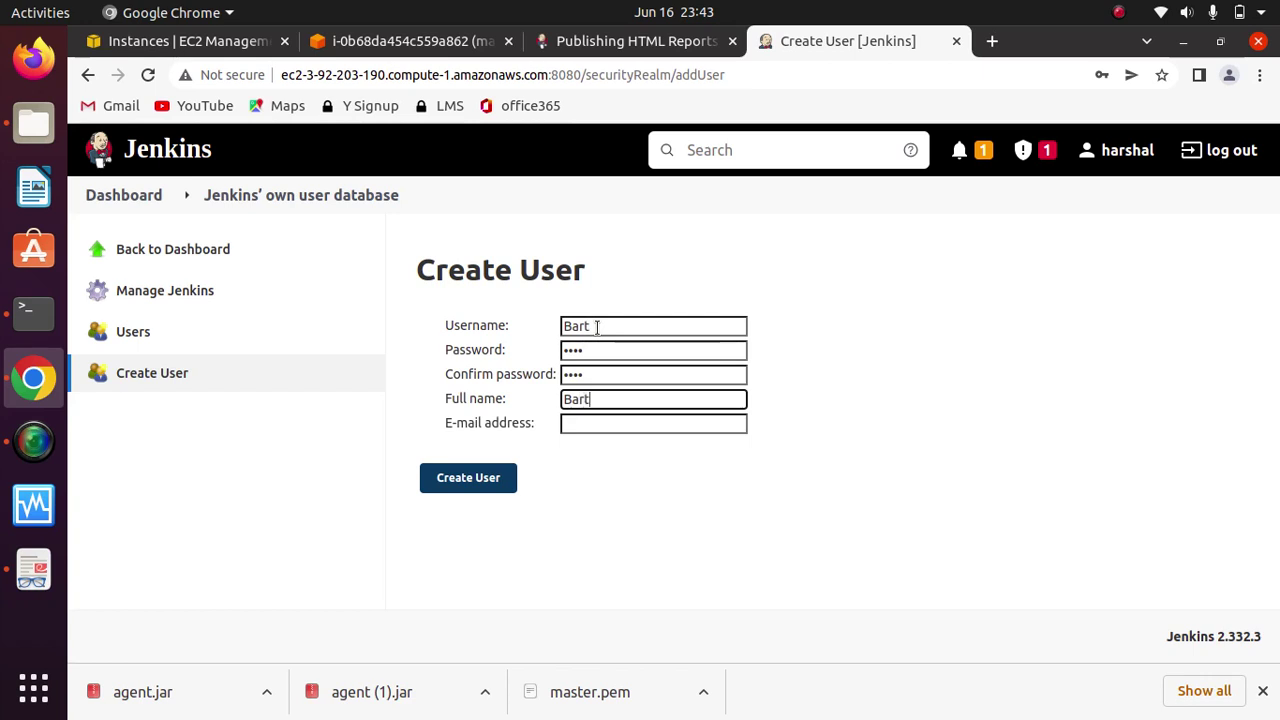
{"action": "type", "text": " Simpson"}
{"action": "key", "text": "Tab"}
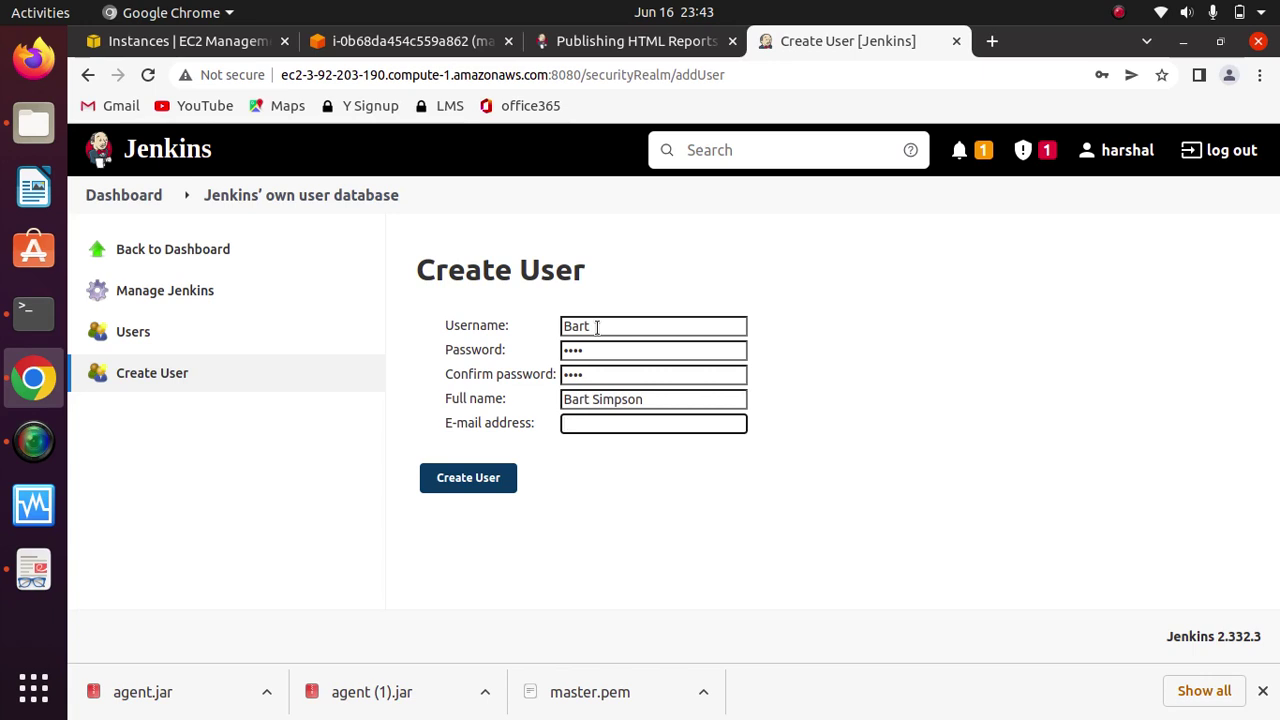
{"action": "type", "text": "bart"}
{"action": "type", "text": "@exam"}
{"action": "type", "text": "polw"}
{"action": "type", "text": "le"}
{"action": "type", "text": ".com"}
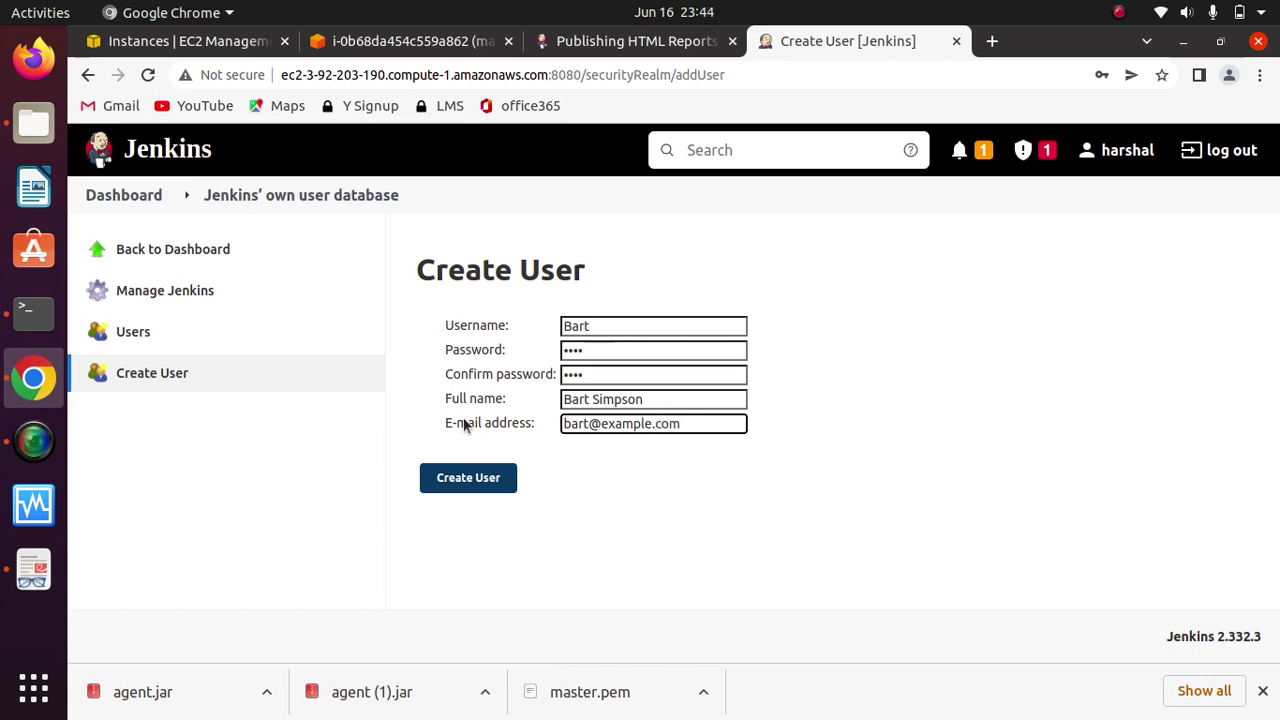
{"action": "left_click", "coordinate": [452, 488]}
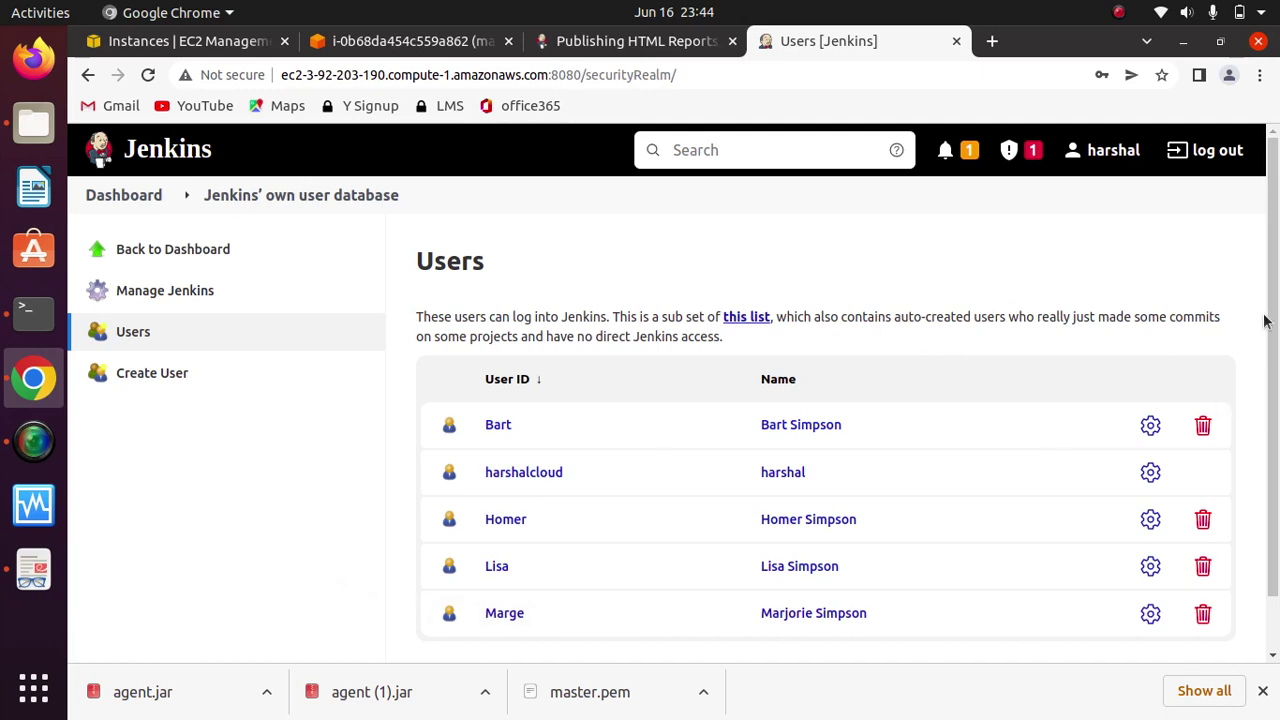
{"action": "scroll", "coordinate": [1268, 320], "scroll_direction": "down", "scroll_amount": 1}
{"action": "scroll", "coordinate": [1270, 310], "scroll_direction": "up", "scroll_amount": 1}
Step: Sign out of the admin account and sign in as Homer with his password
{"action": "left_click", "coordinate": [1205, 150]}
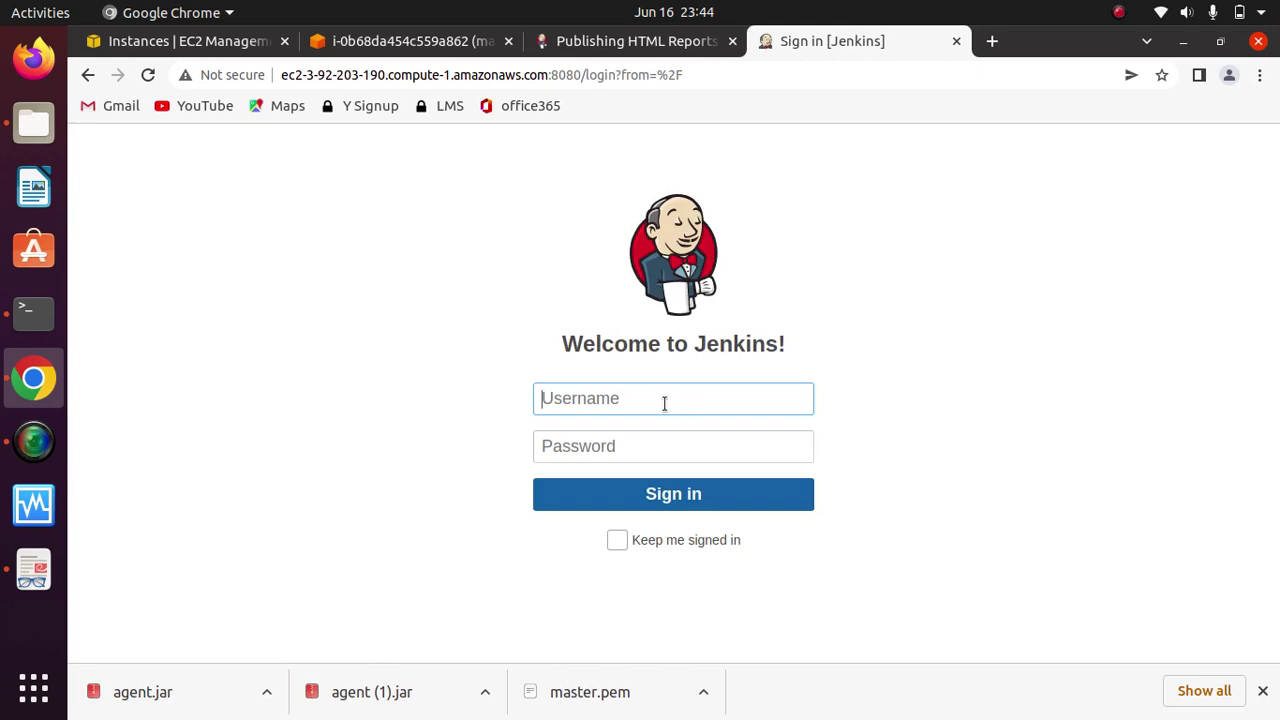
{"action": "type", "text": "Homer"}
{"action": "key", "text": "Tab"}
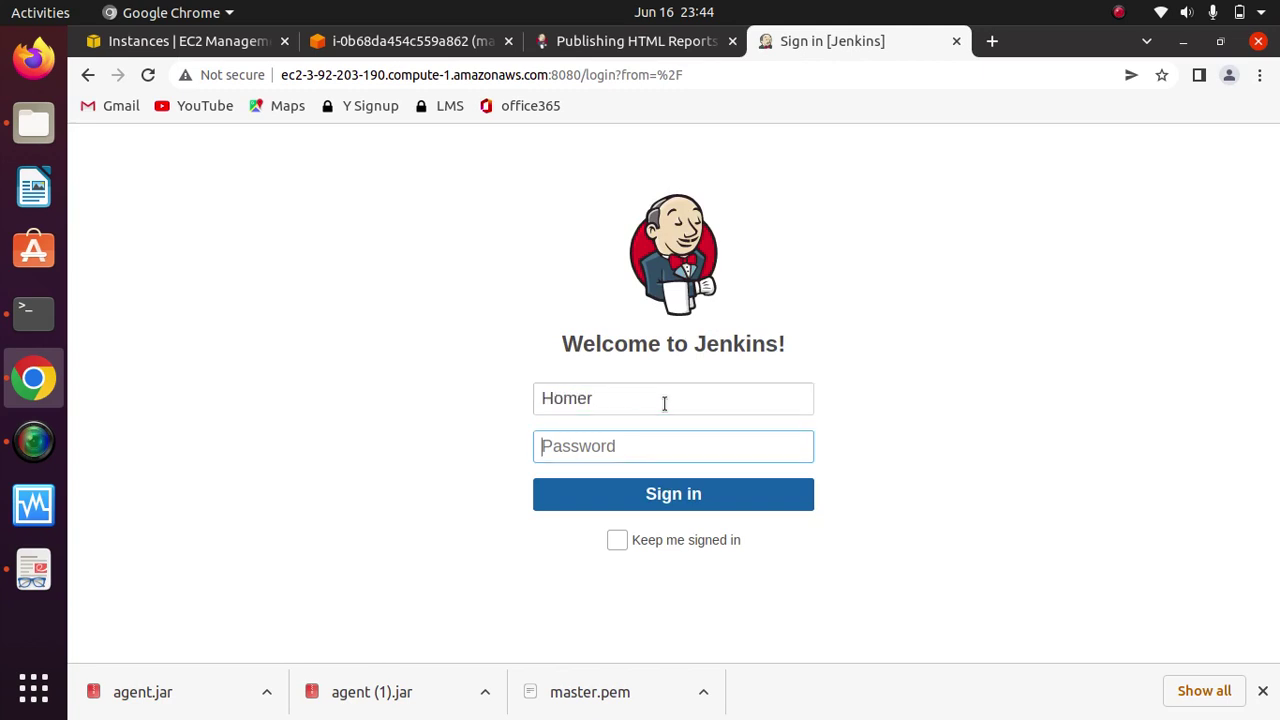
{"action": "type", "text": "1234"}
{"action": "key", "text": "Return"}
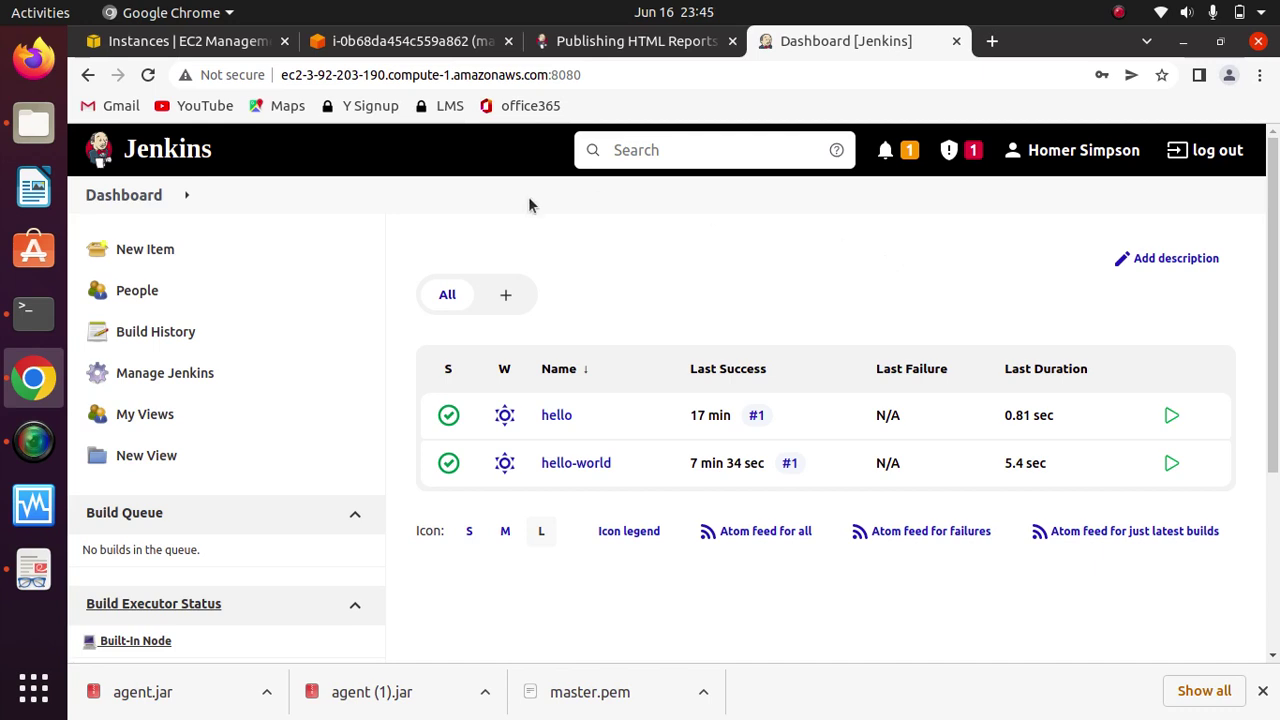
Step: Open the Plugin Manager's Available plugins list from Manage Jenkins
{"action": "left_click", "coordinate": [178, 372]}
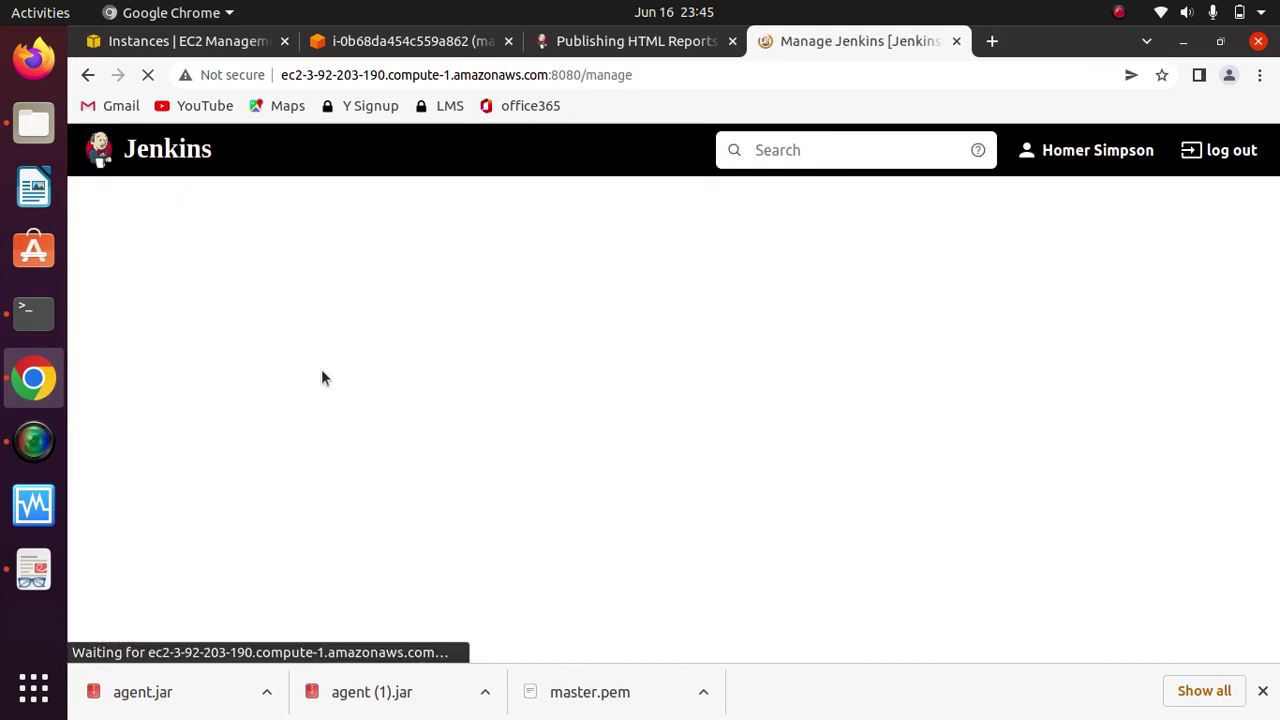
{"action": "left_click", "coordinate": [152, 375]}
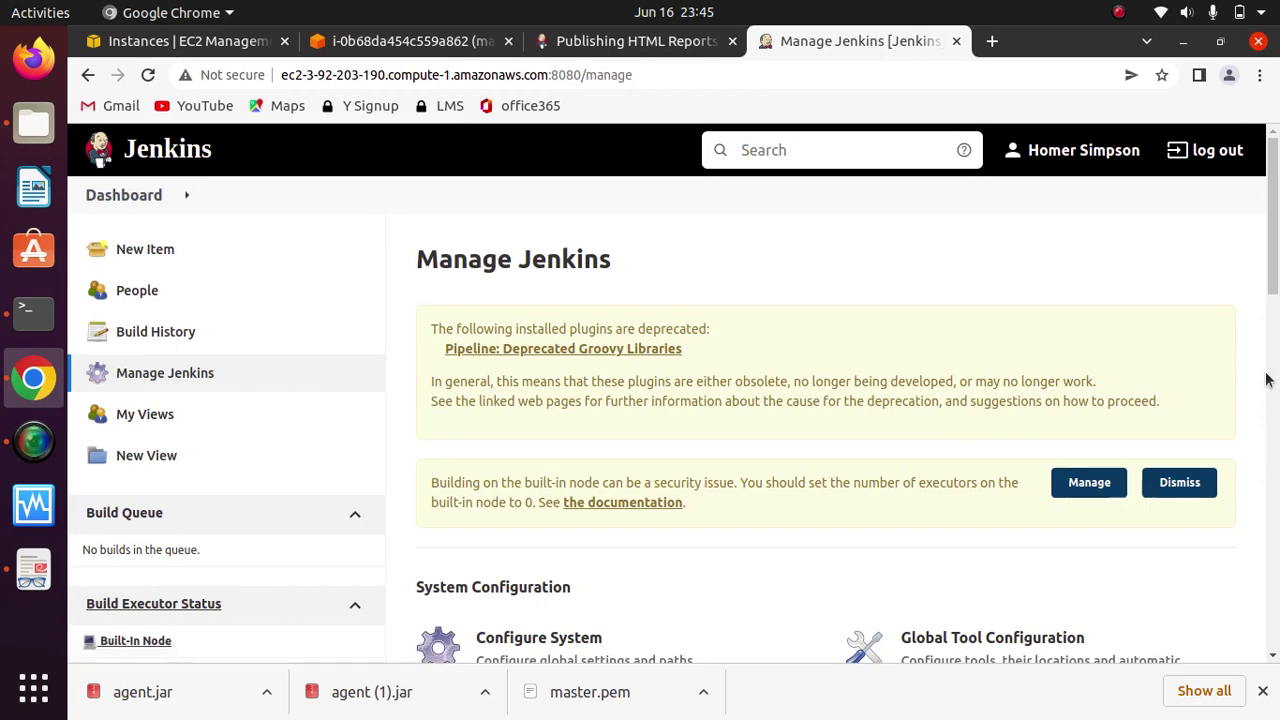
{"action": "left_click_drag", "start_coordinate": [1272, 257], "coordinate": [1276, 380]}
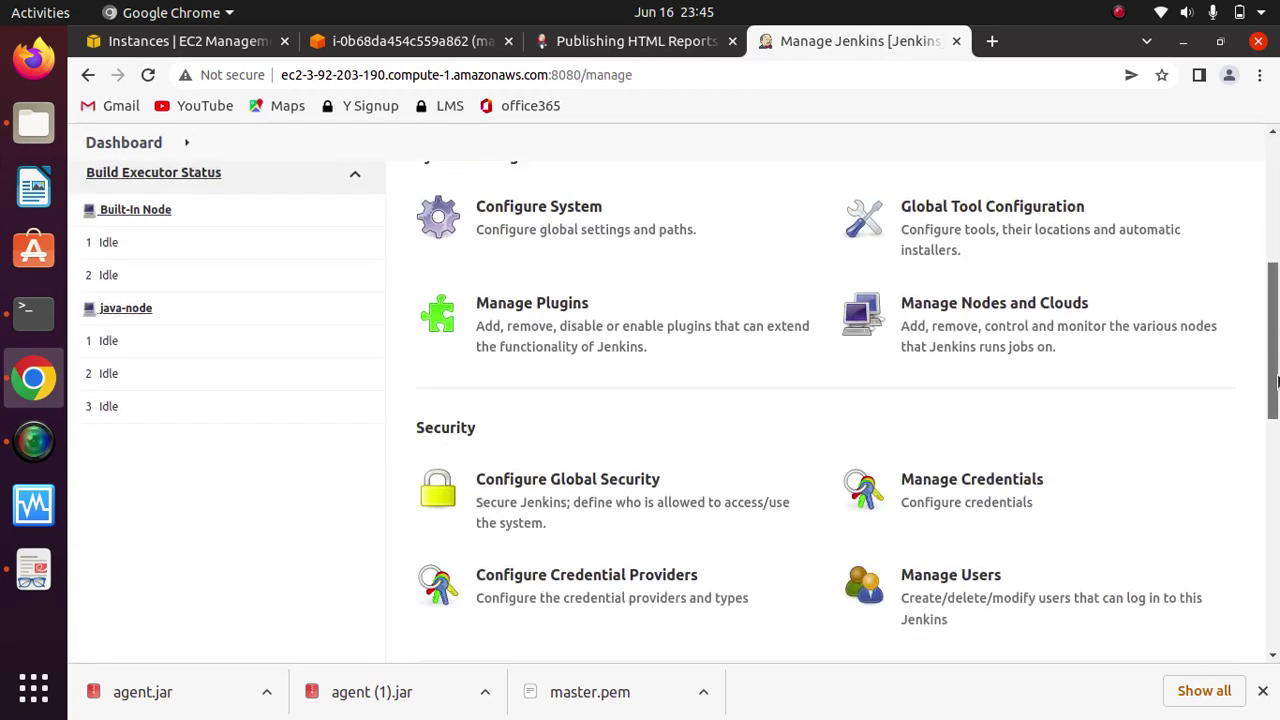
{"action": "left_click", "coordinate": [503, 325]}
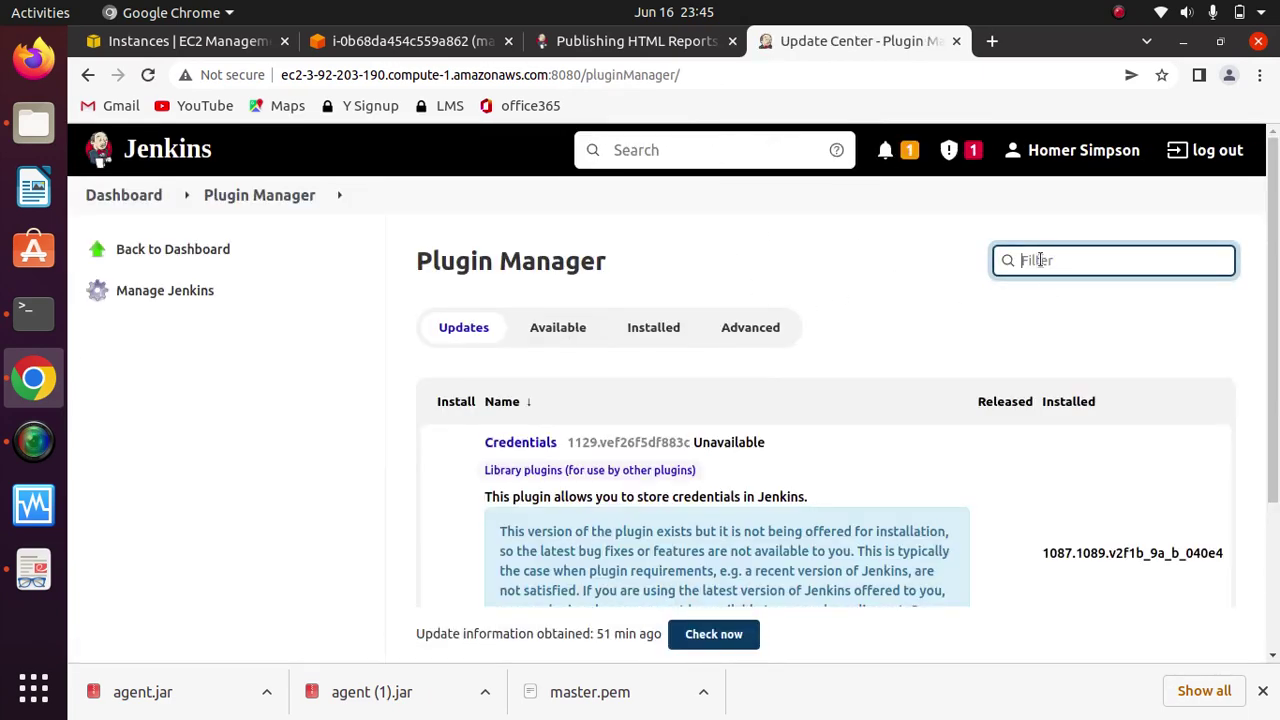
{"action": "type", "text": "role"}
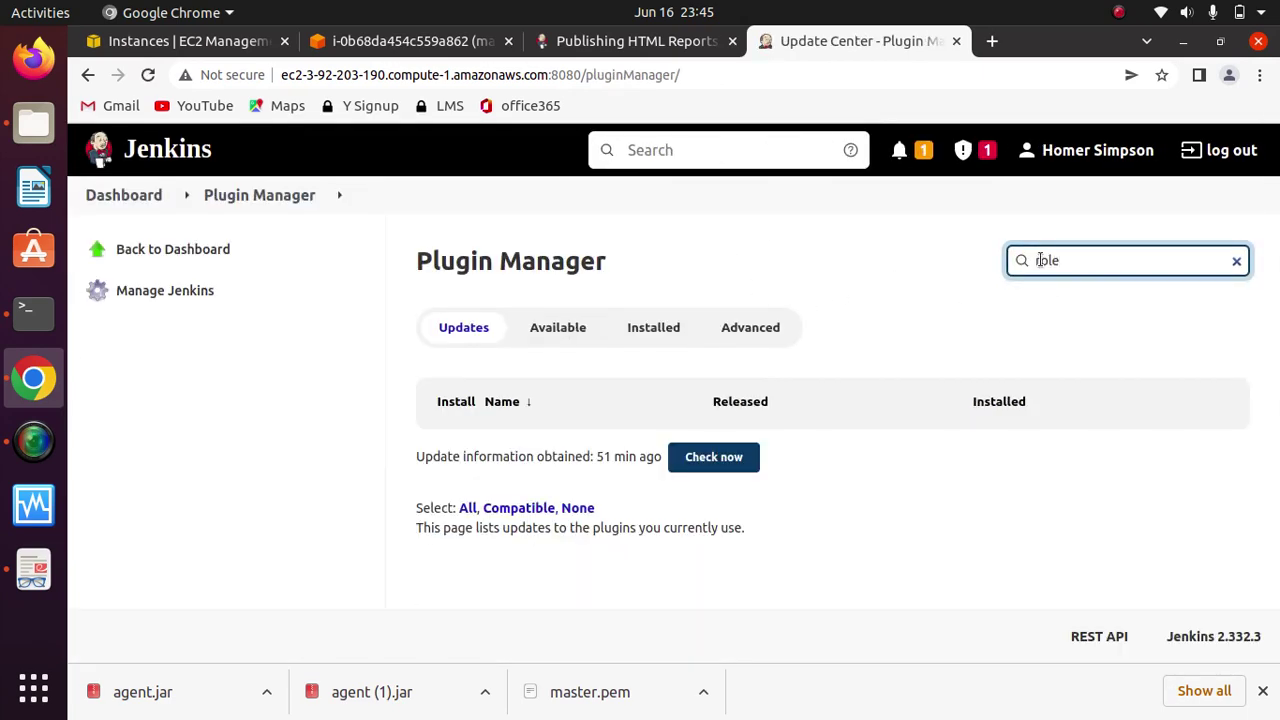
{"action": "left_click", "coordinate": [580, 332]}
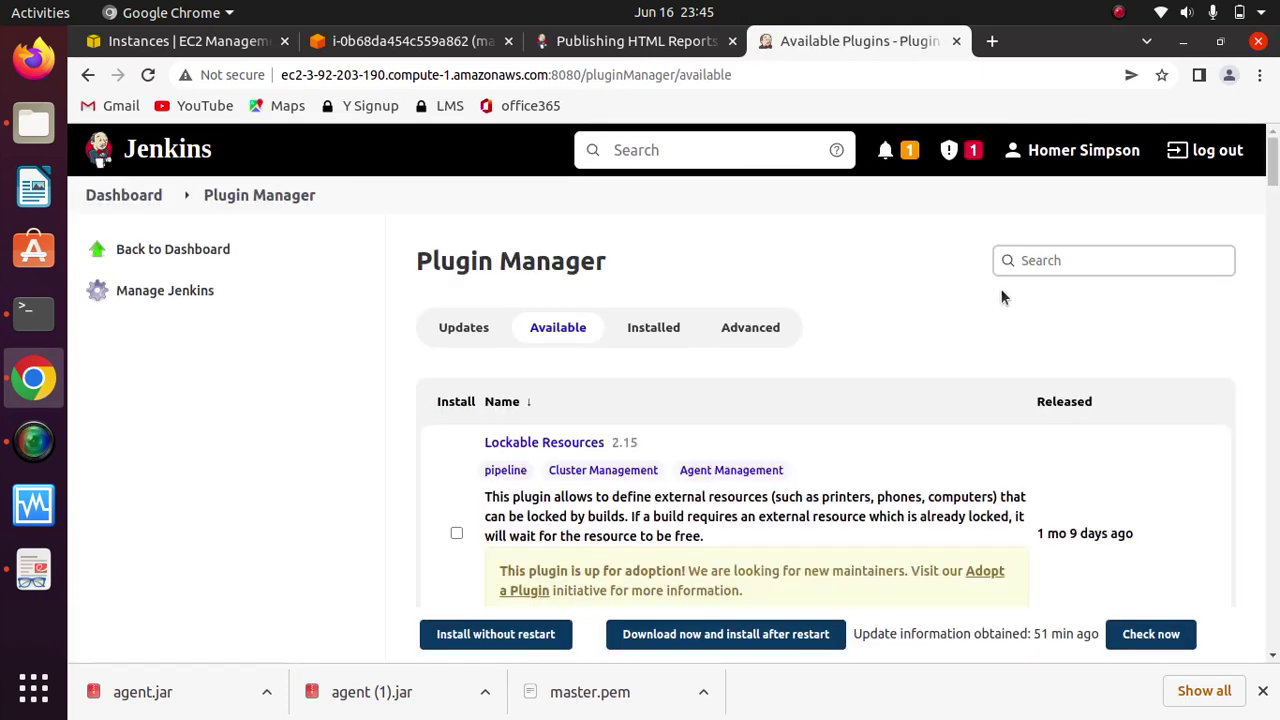
Step: Search 'role' and install Role-based Authorization Strategy without restart
{"action": "left_click", "coordinate": [1060, 261]}
{"action": "type", "text": "r"}
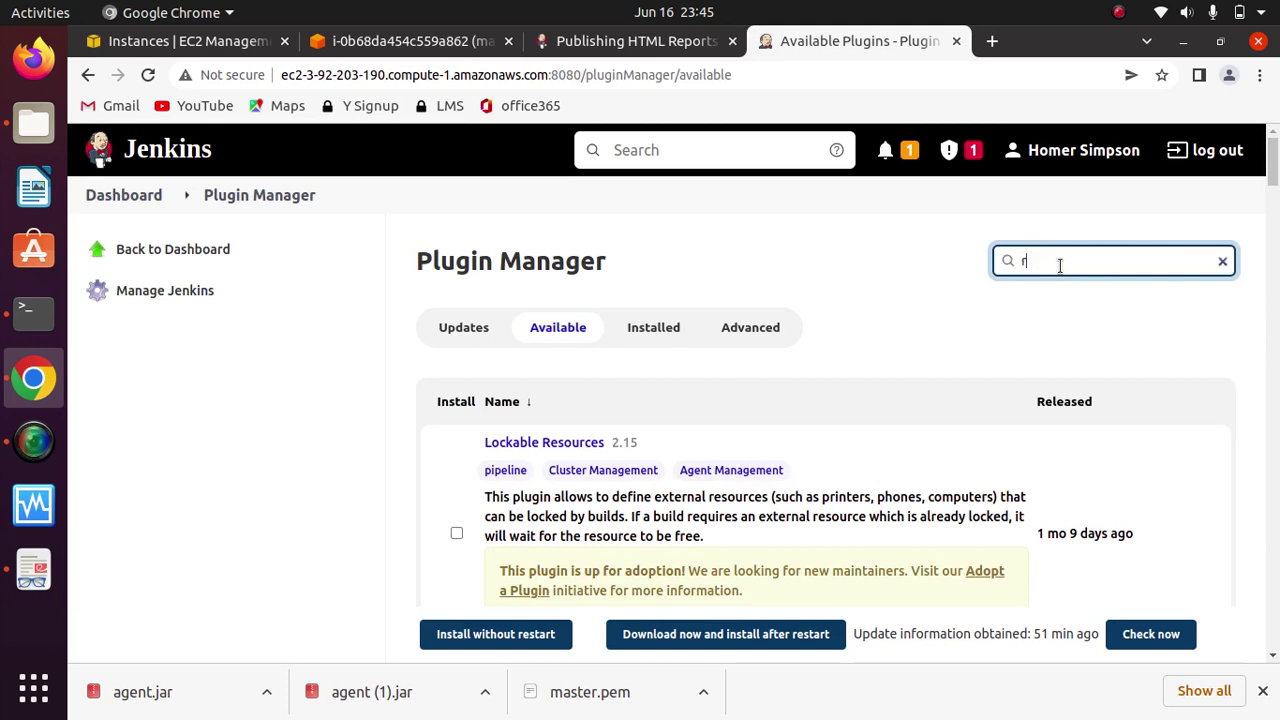
{"action": "type", "text": "ole"}
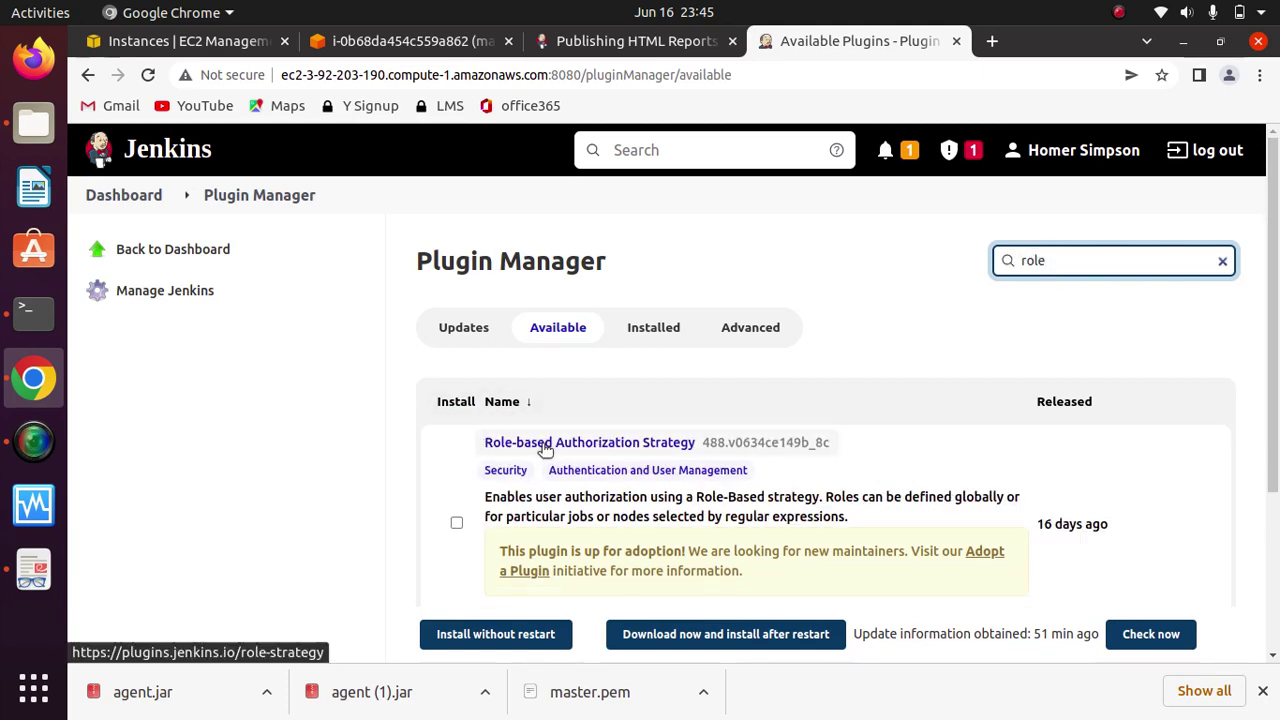
{"action": "left_click", "coordinate": [456, 522]}
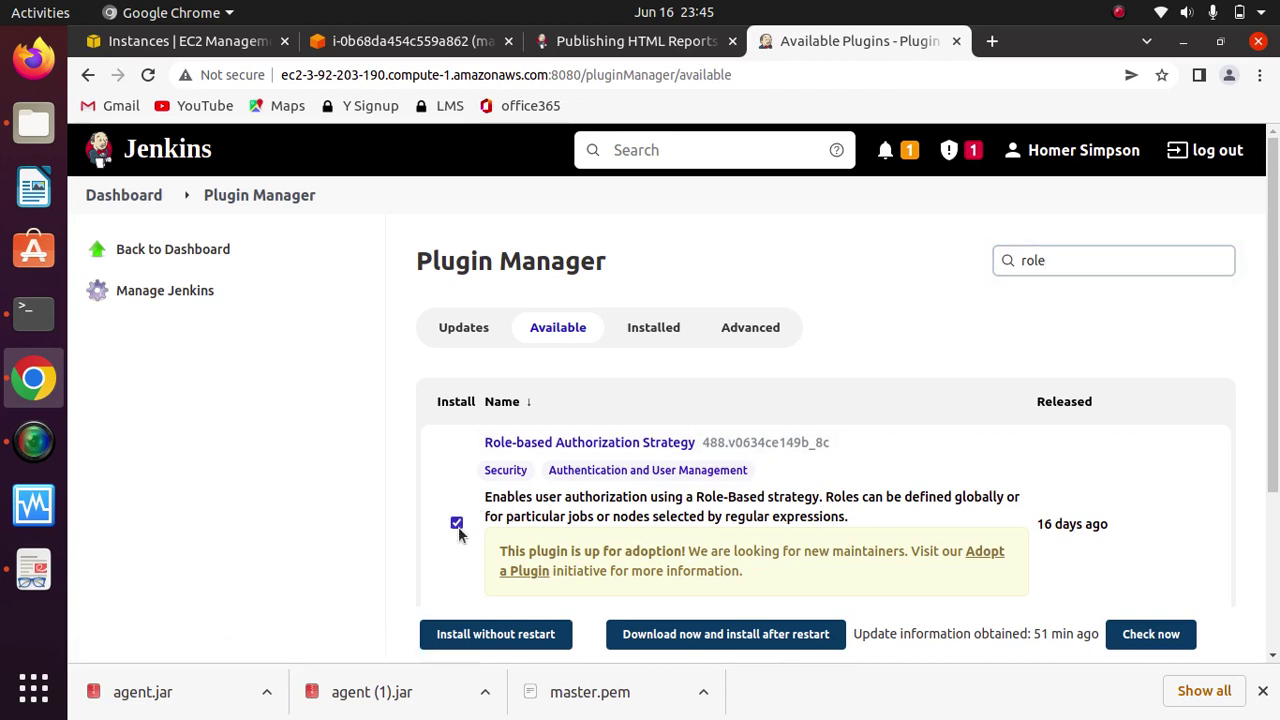
{"action": "left_click", "coordinate": [526, 638]}
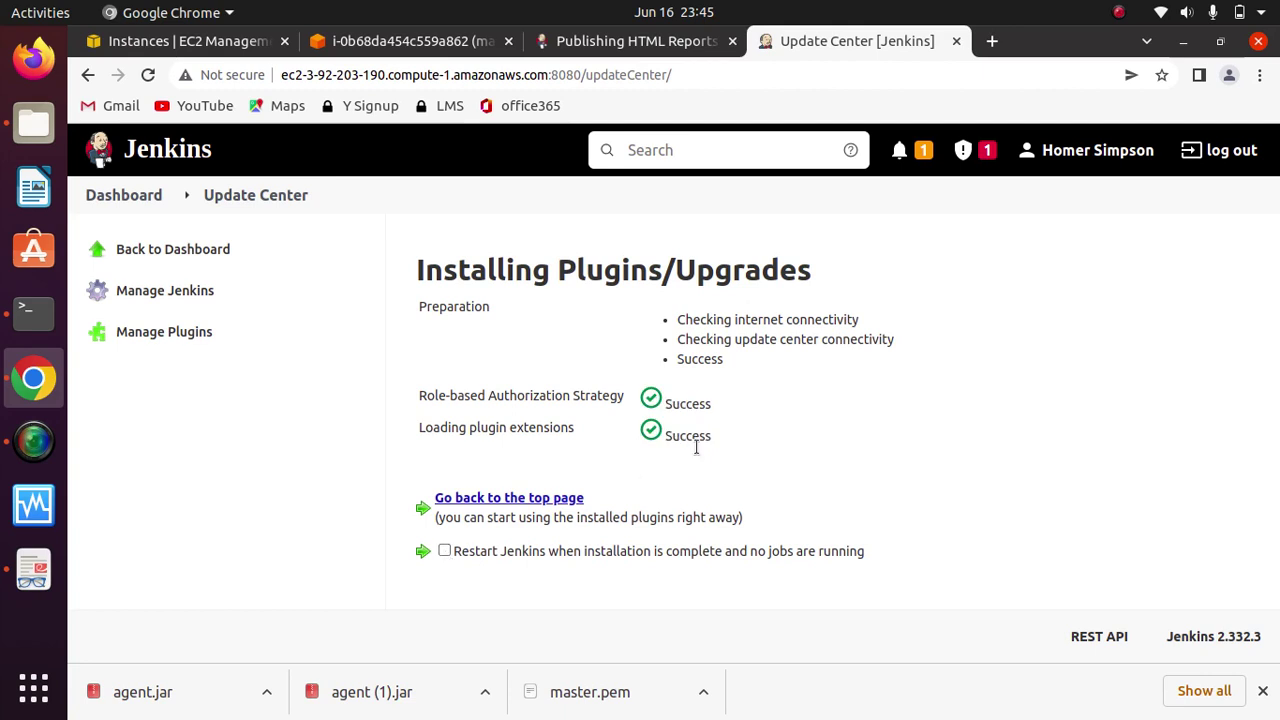
Step: Restart Jenkins after installation and sign back in with the admin account
{"action": "left_click", "coordinate": [445, 551]}
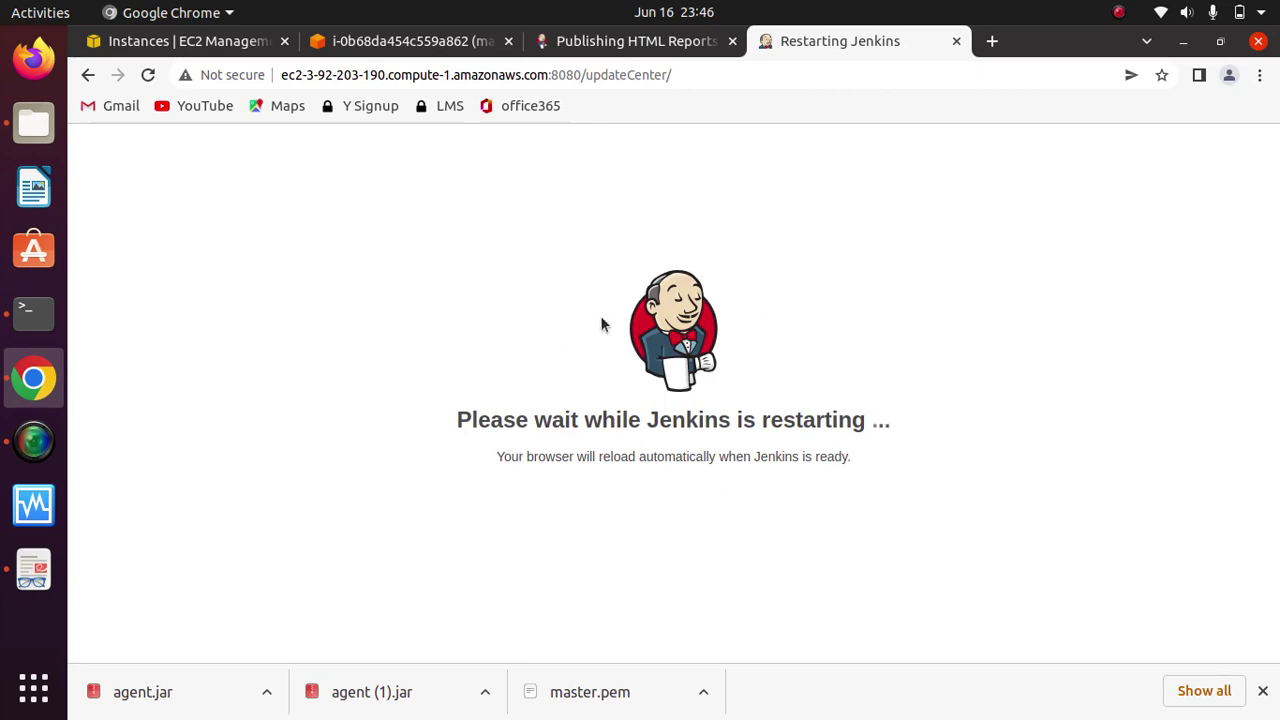
{"action": "left_click", "coordinate": [1118, 12]}
{"action": "left_click", "coordinate": [1110, 66]}
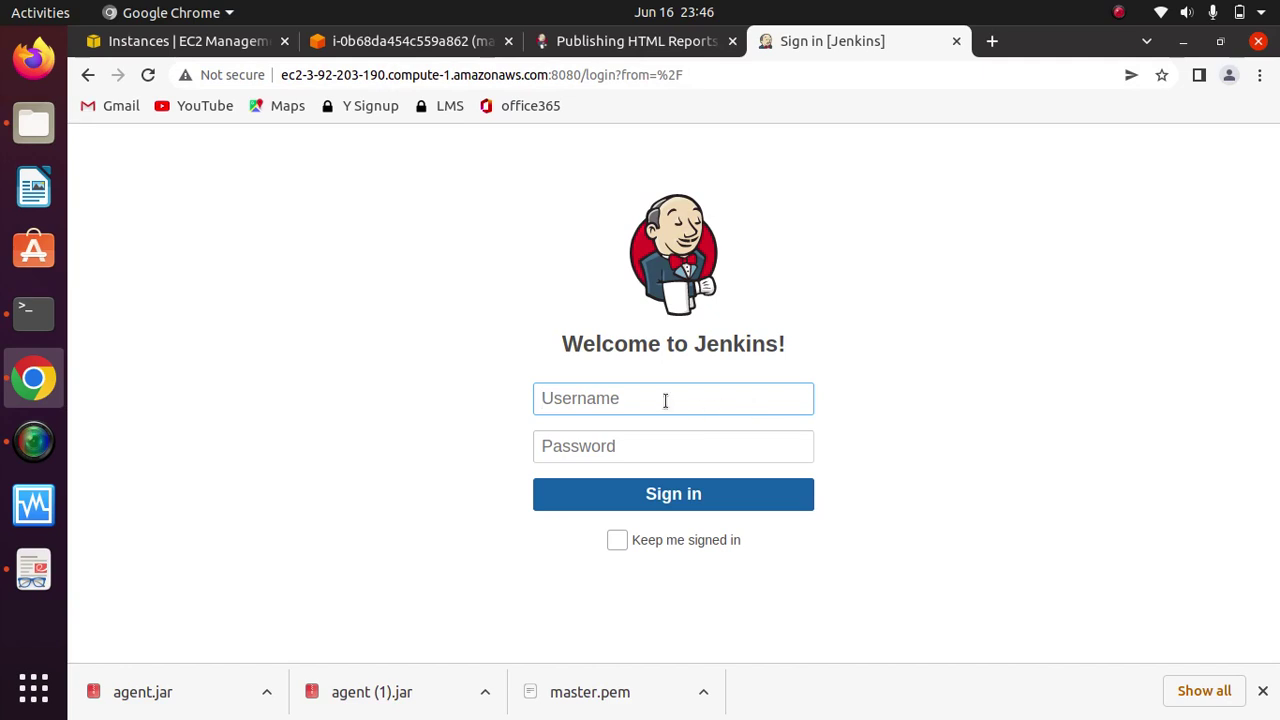
{"action": "type", "text": "harshalcloud"}
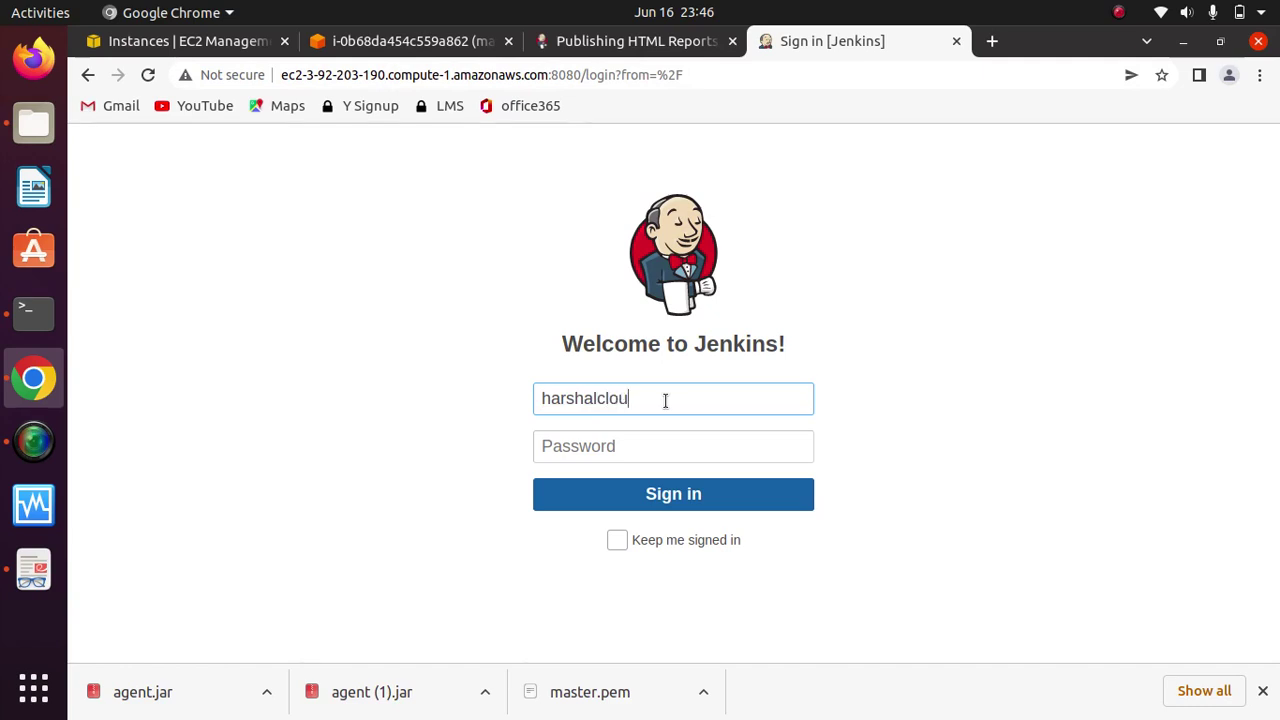
{"action": "key", "text": "Tab"}
{"action": "type", "text": "****"}
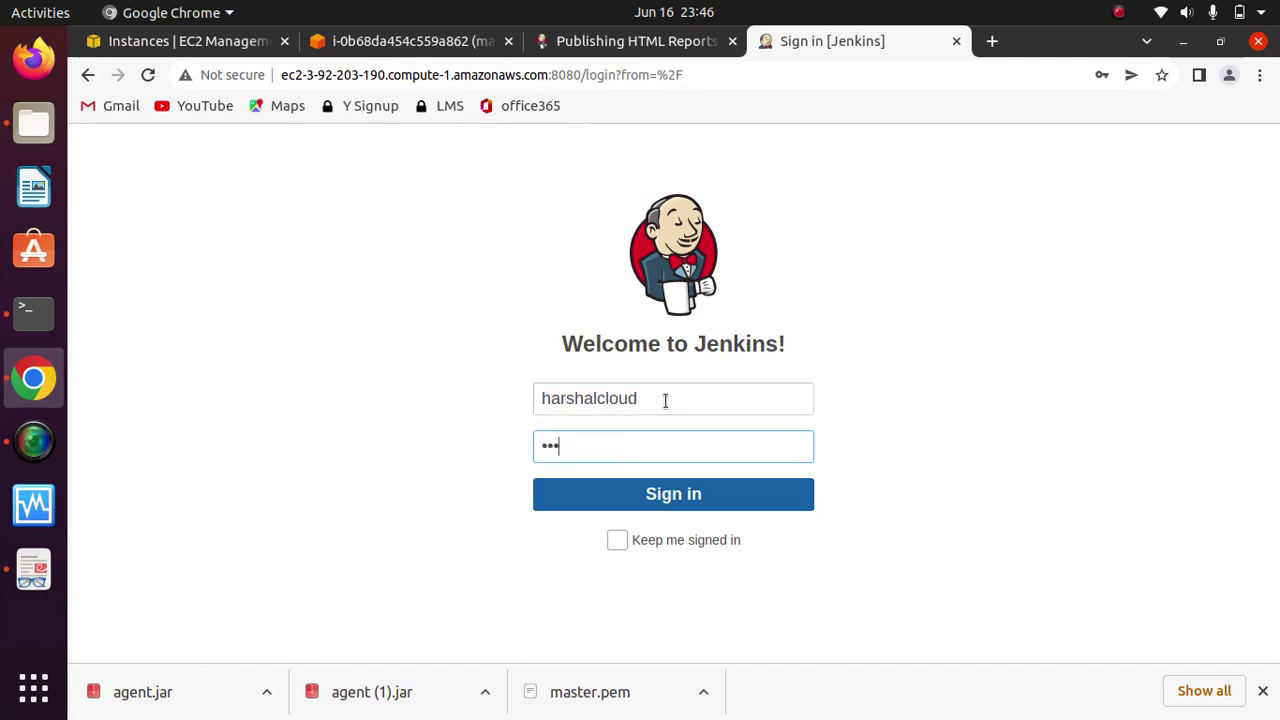
{"action": "key", "text": "Return"}
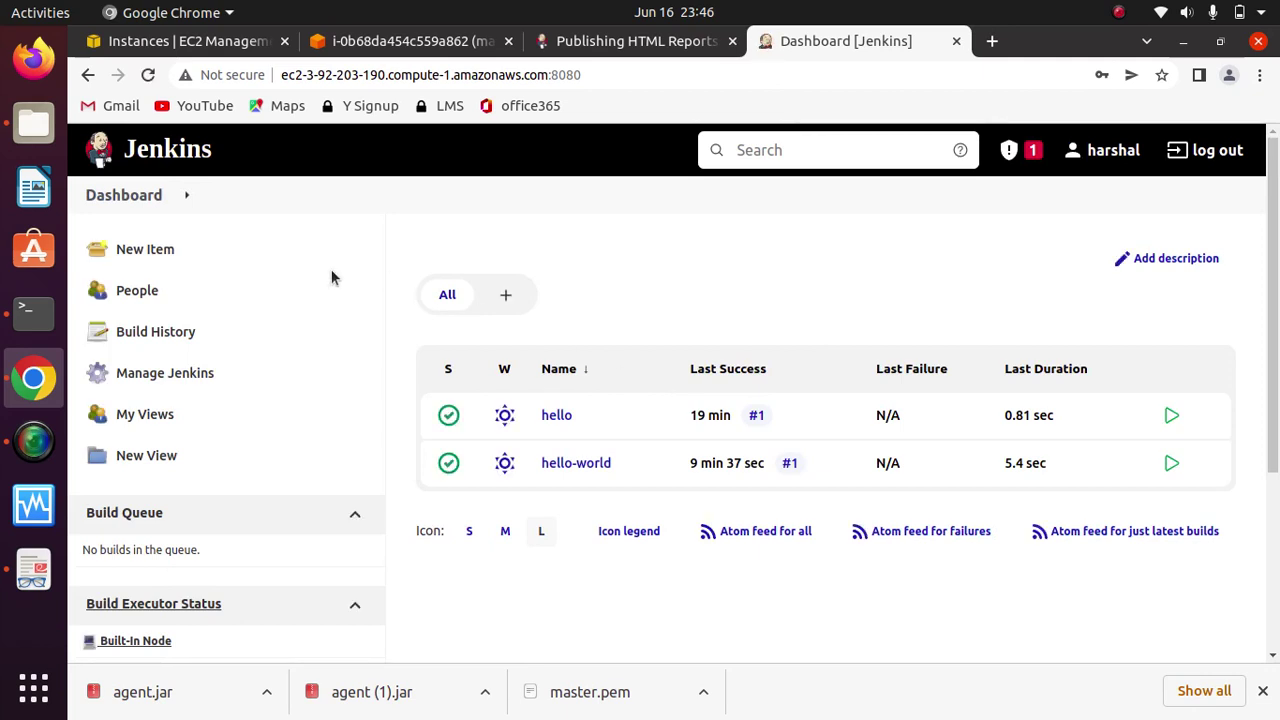
Step: Review the five user accounts on the People page, then go to Manage Jenkins
{"action": "left_click", "coordinate": [139, 299]}
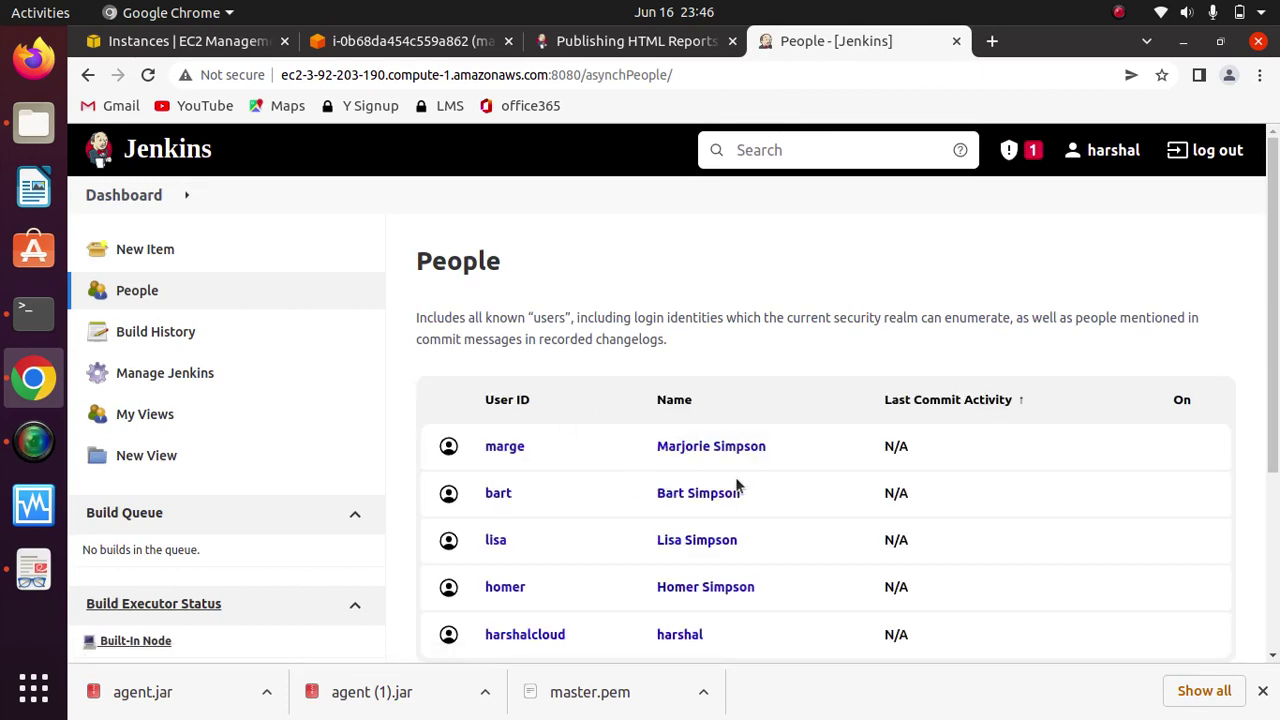
{"action": "left_click_drag", "start_coordinate": [1277, 305], "coordinate": [1277, 410]}
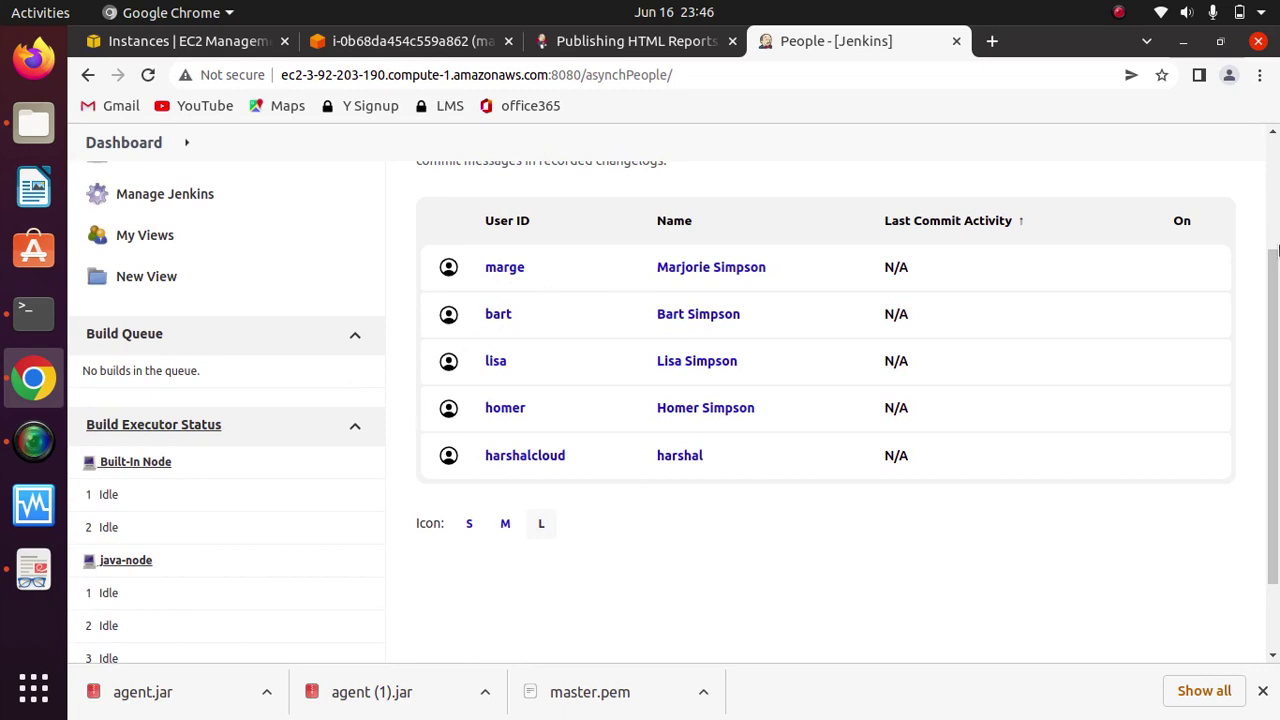
{"action": "left_click_drag", "start_coordinate": [1277, 252], "coordinate": [1277, 142]}
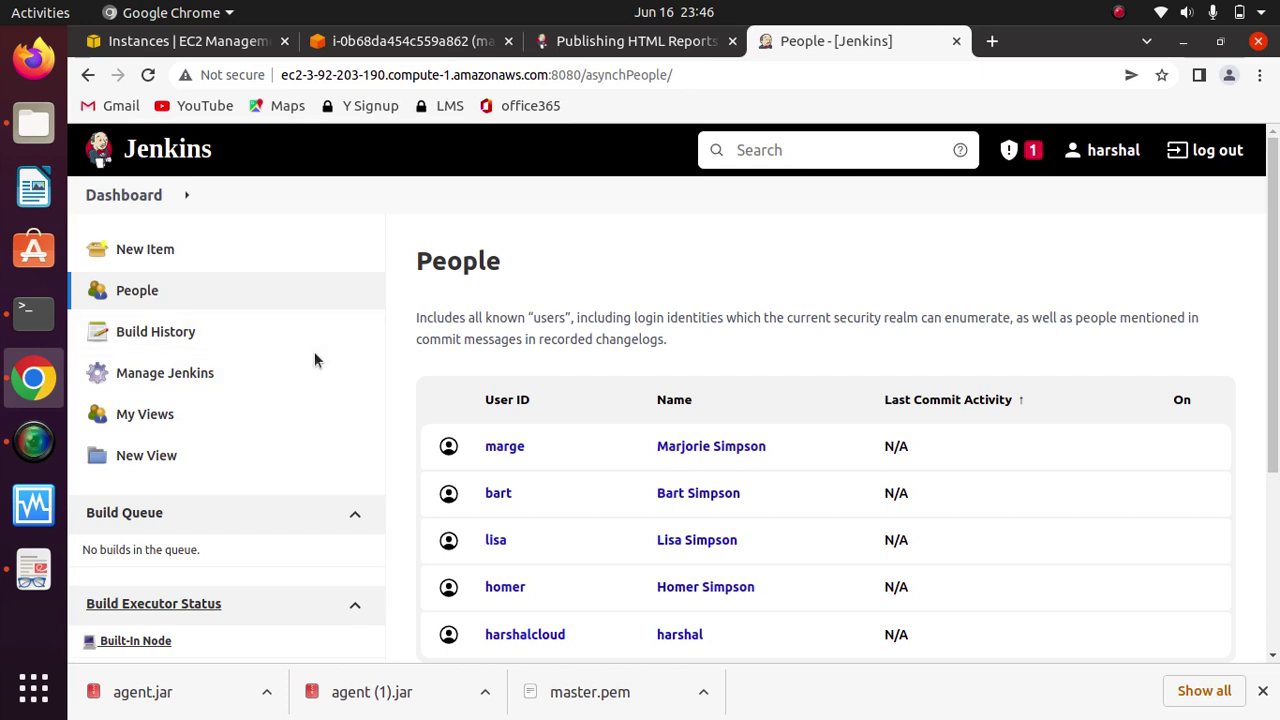
{"action": "left_click", "coordinate": [178, 374]}
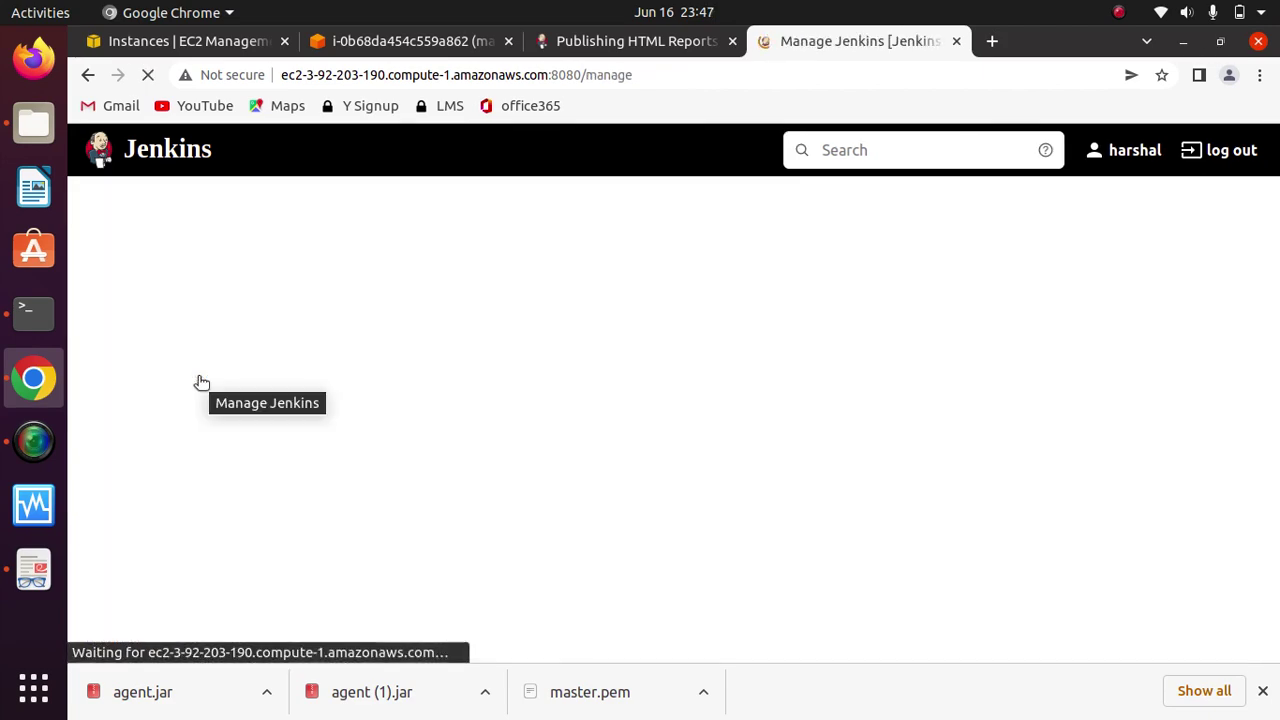
Step: Open Configure Global Security and scroll down to the Authorization section
{"action": "left_click", "coordinate": [1272, 352]}
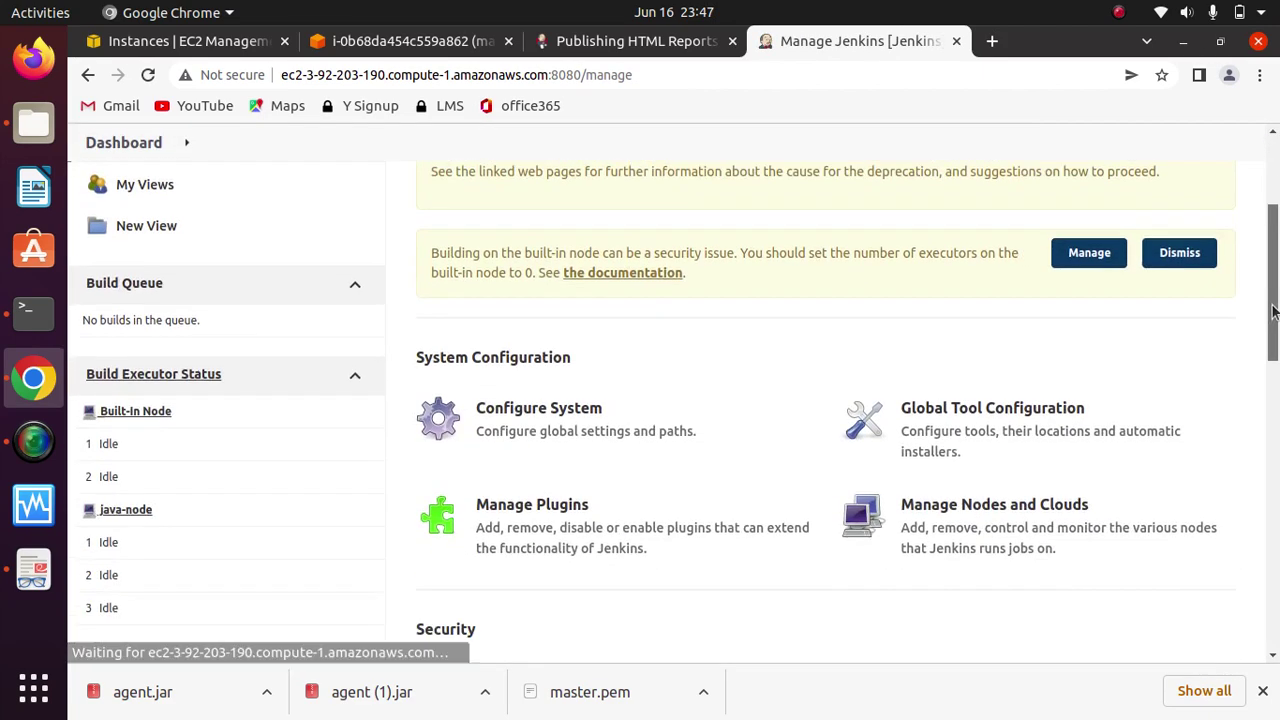
{"action": "scroll", "coordinate": [1272, 352], "scroll_direction": "down", "scroll_amount": 1}
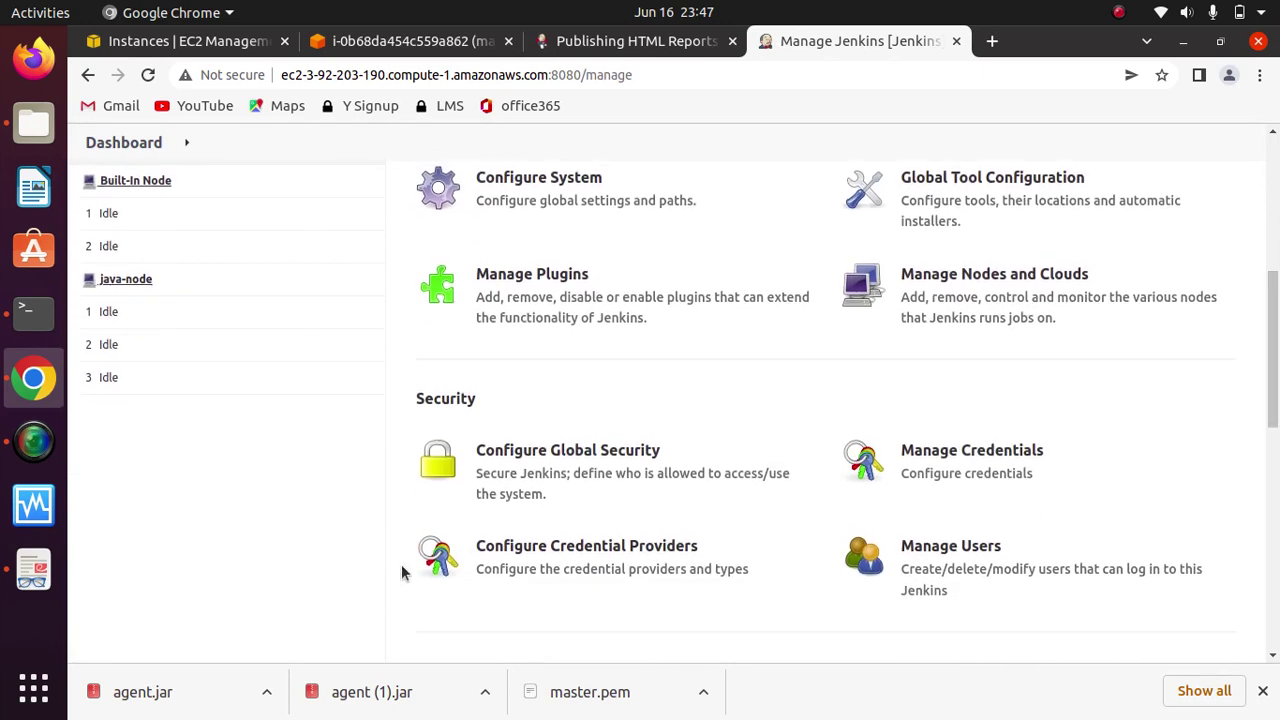
{"action": "left_click", "coordinate": [585, 465]}
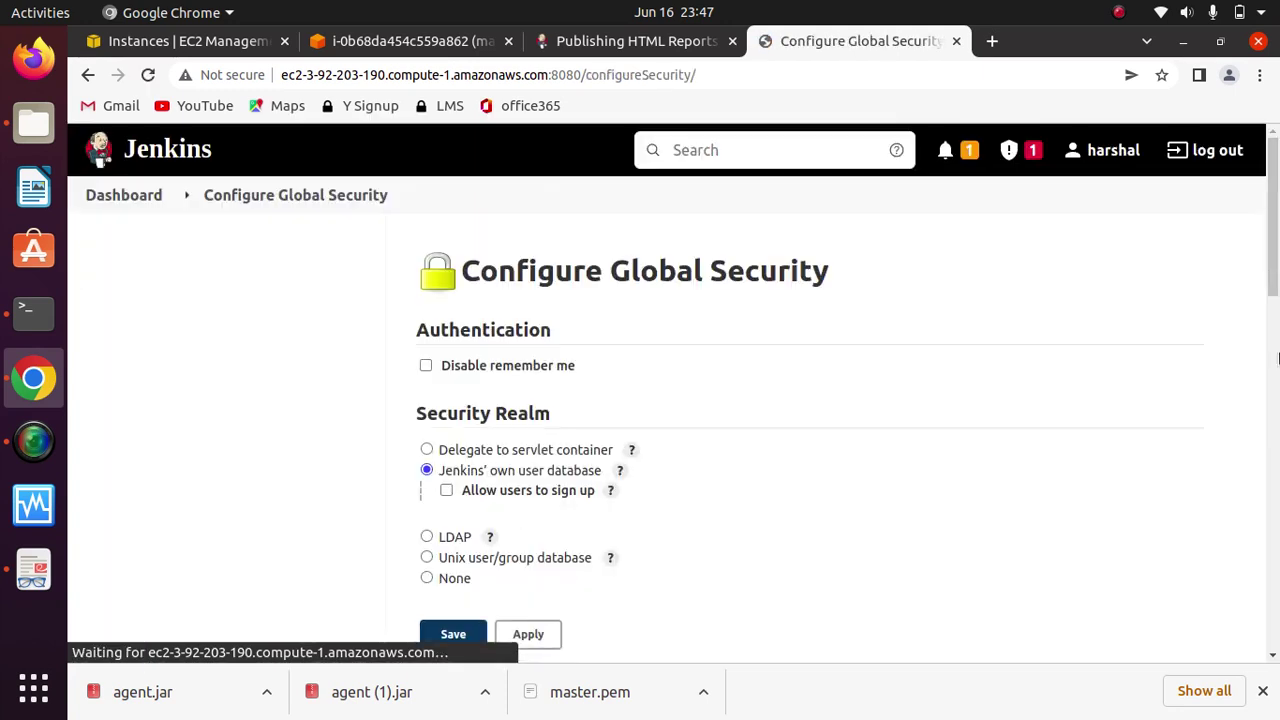
{"action": "scroll", "coordinate": [1278, 358], "scroll_direction": "down", "scroll_amount": 3}
{"action": "scroll", "coordinate": [1278, 255], "scroll_direction": "up", "scroll_amount": 2}
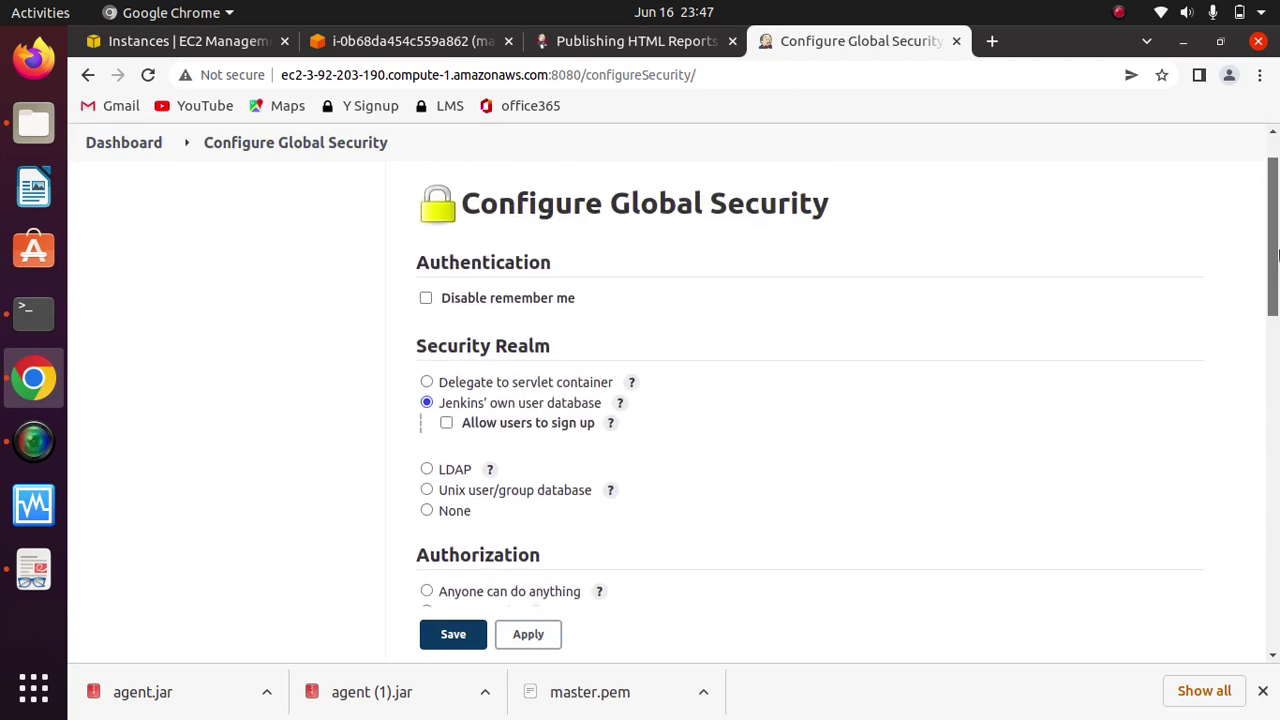
{"action": "scroll", "coordinate": [1278, 255], "scroll_direction": "down", "scroll_amount": 2}
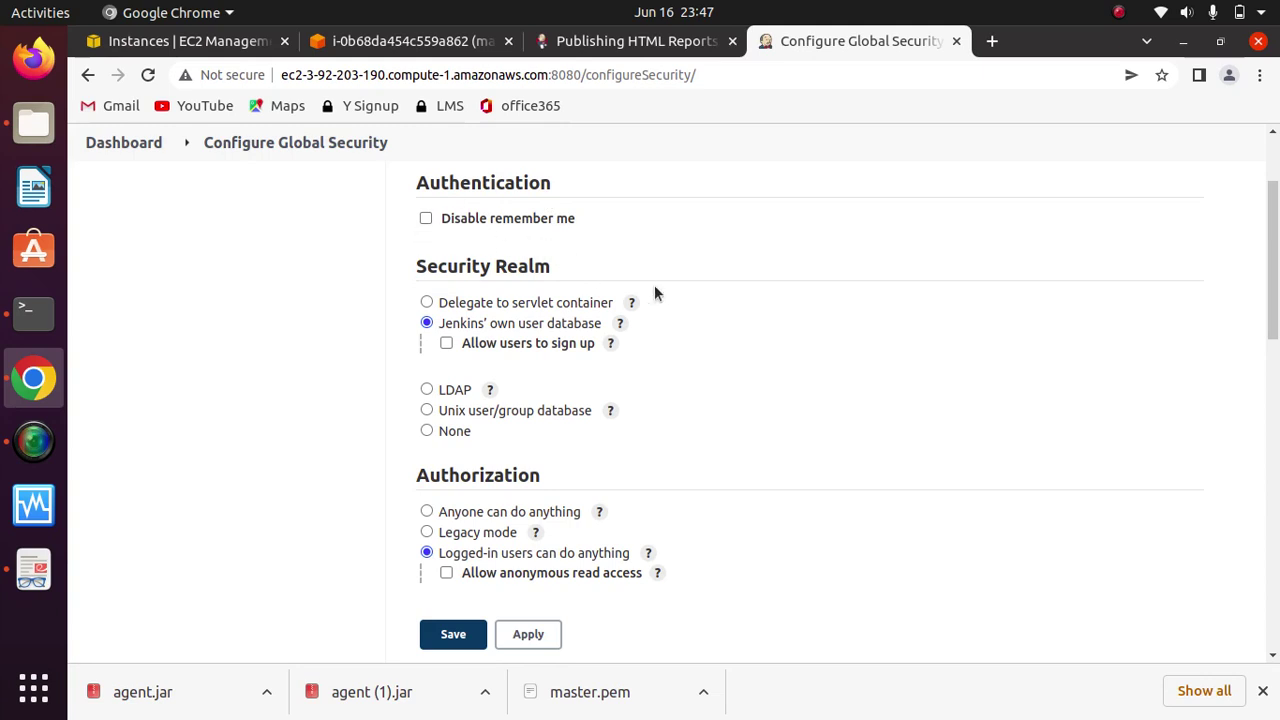
{"action": "scroll", "coordinate": [620, 206], "scroll_direction": "down", "scroll_amount": 1}
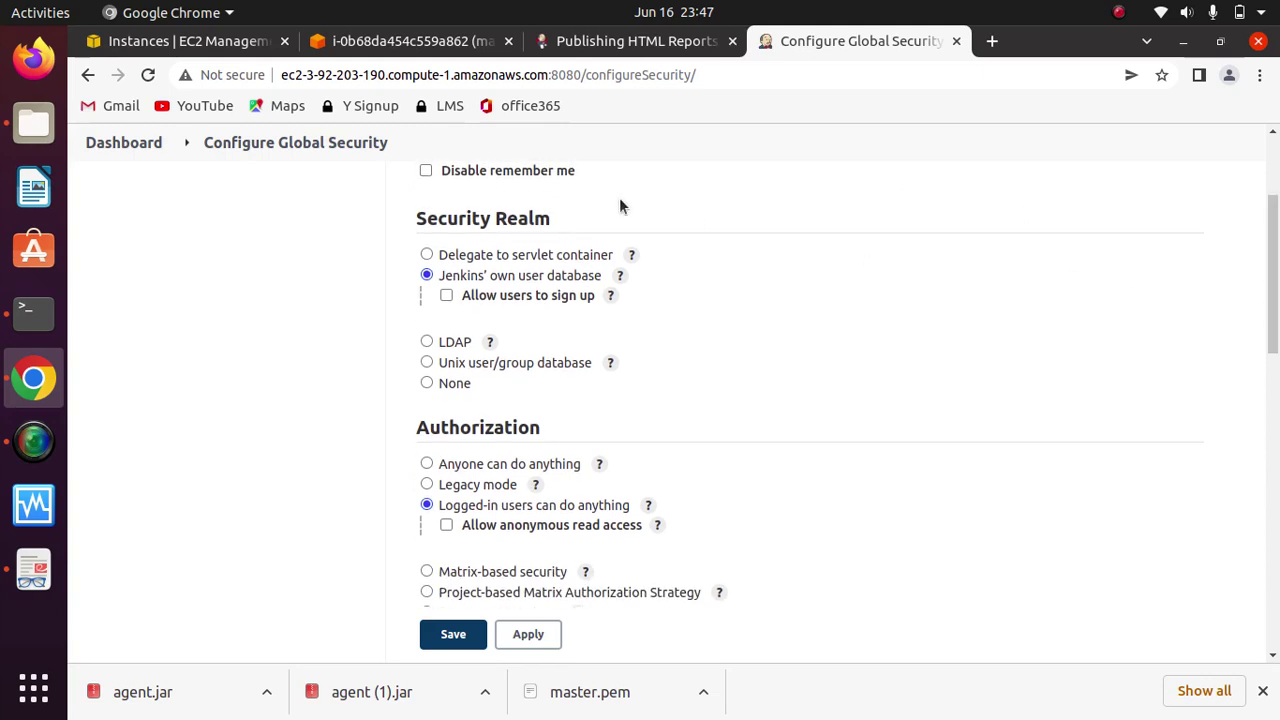
{"action": "scroll", "coordinate": [1260, 313], "scroll_direction": "up", "scroll_amount": 3}
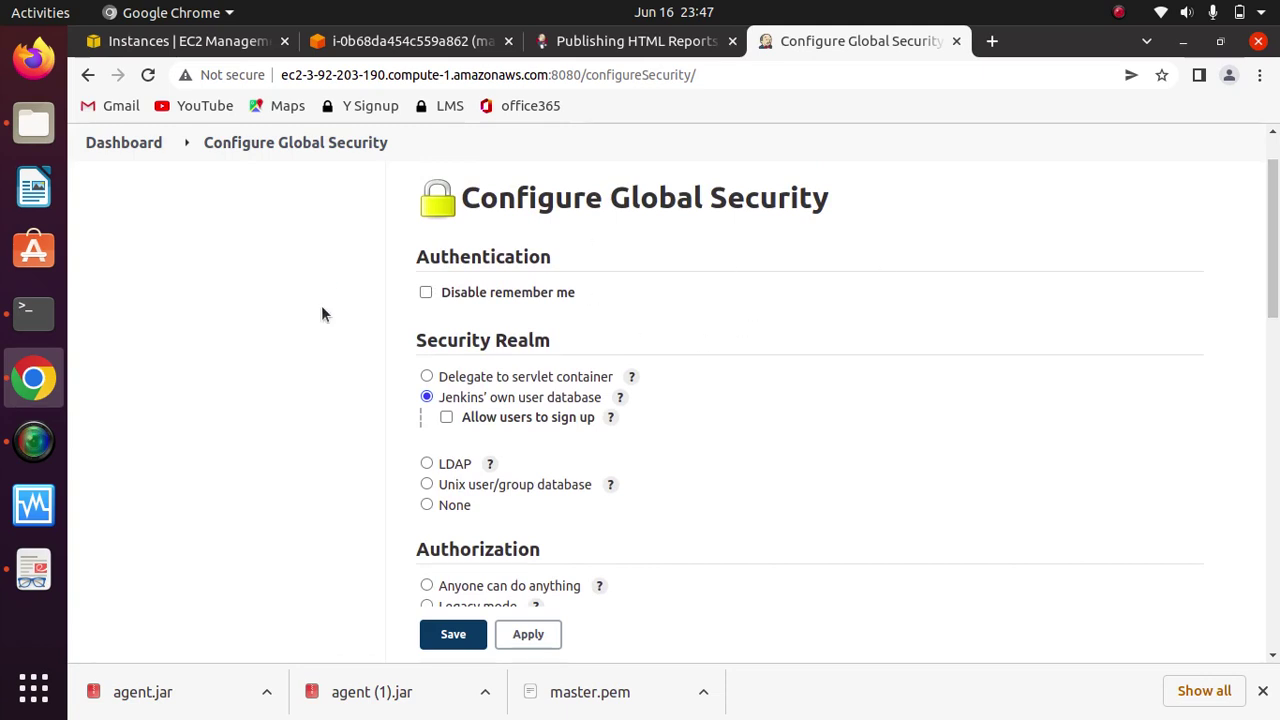
{"action": "scroll", "coordinate": [620, 270], "scroll_direction": "down", "scroll_amount": 3}
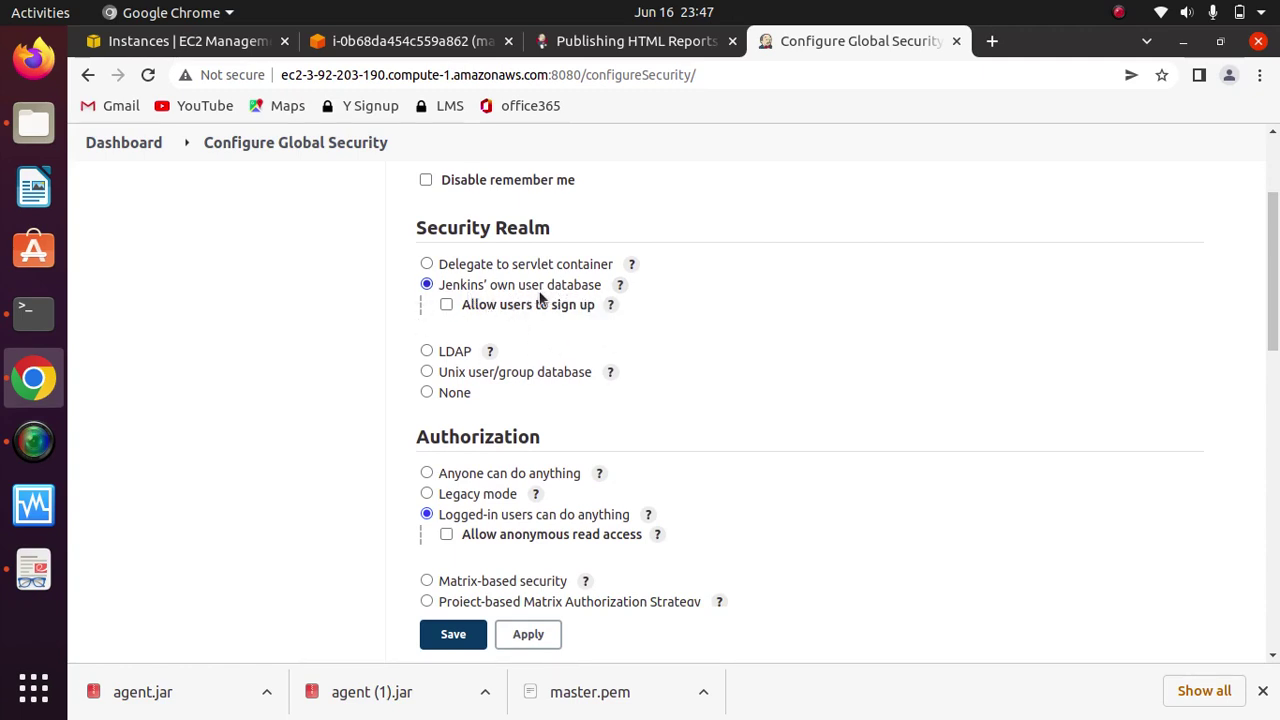
{"action": "scroll", "coordinate": [1272, 340], "scroll_direction": "down", "scroll_amount": 3}
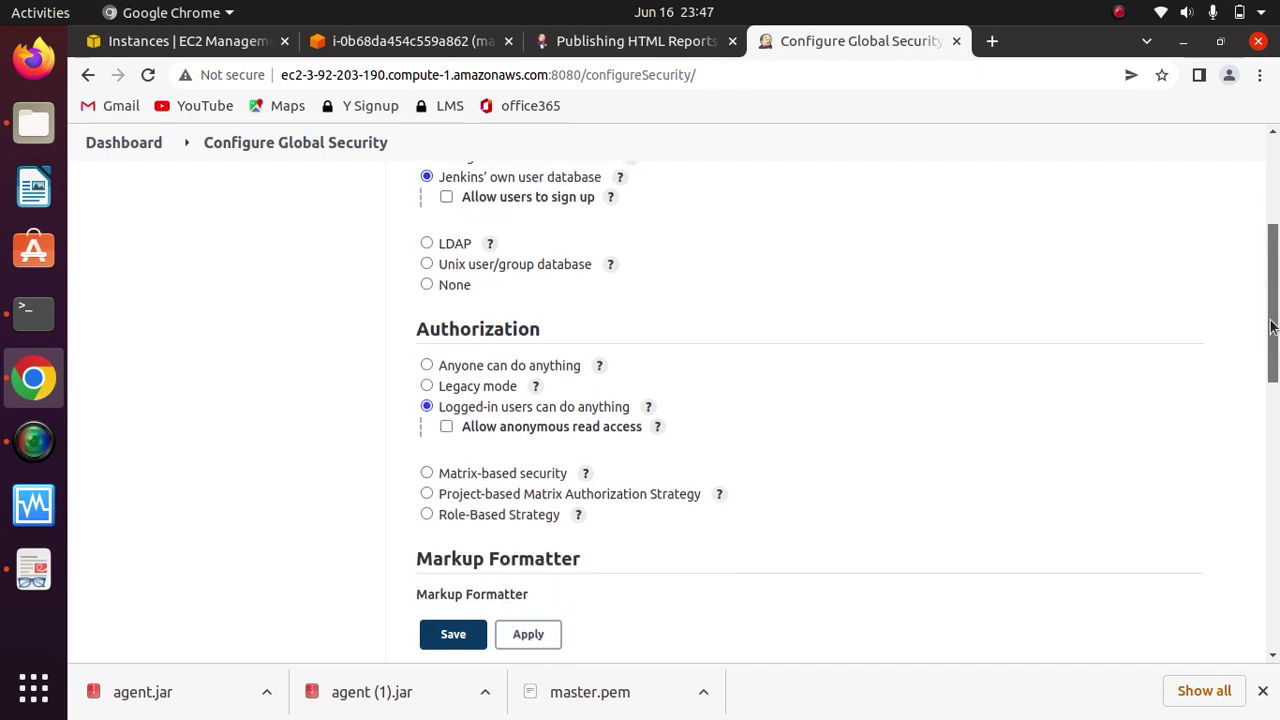
{"action": "scroll", "coordinate": [1272, 333], "scroll_direction": "down", "scroll_amount": 2}
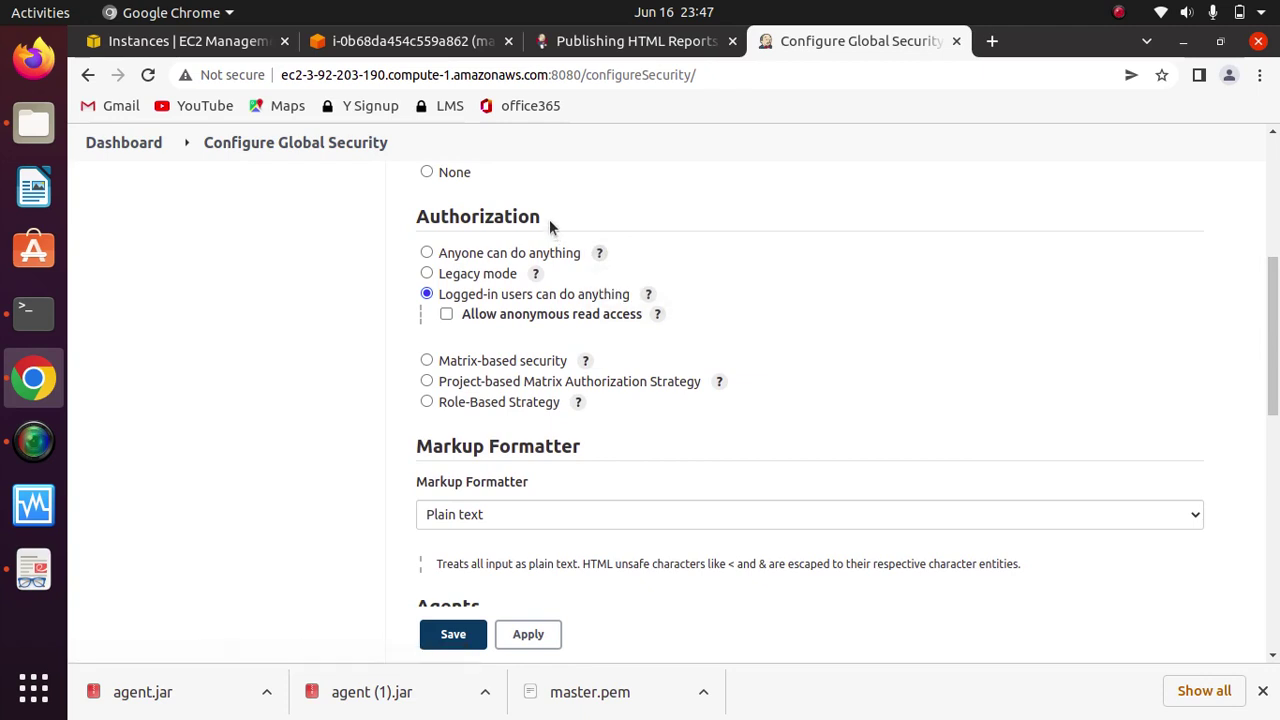
{"action": "left_click_drag", "start_coordinate": [549, 219], "coordinate": [389, 208]}
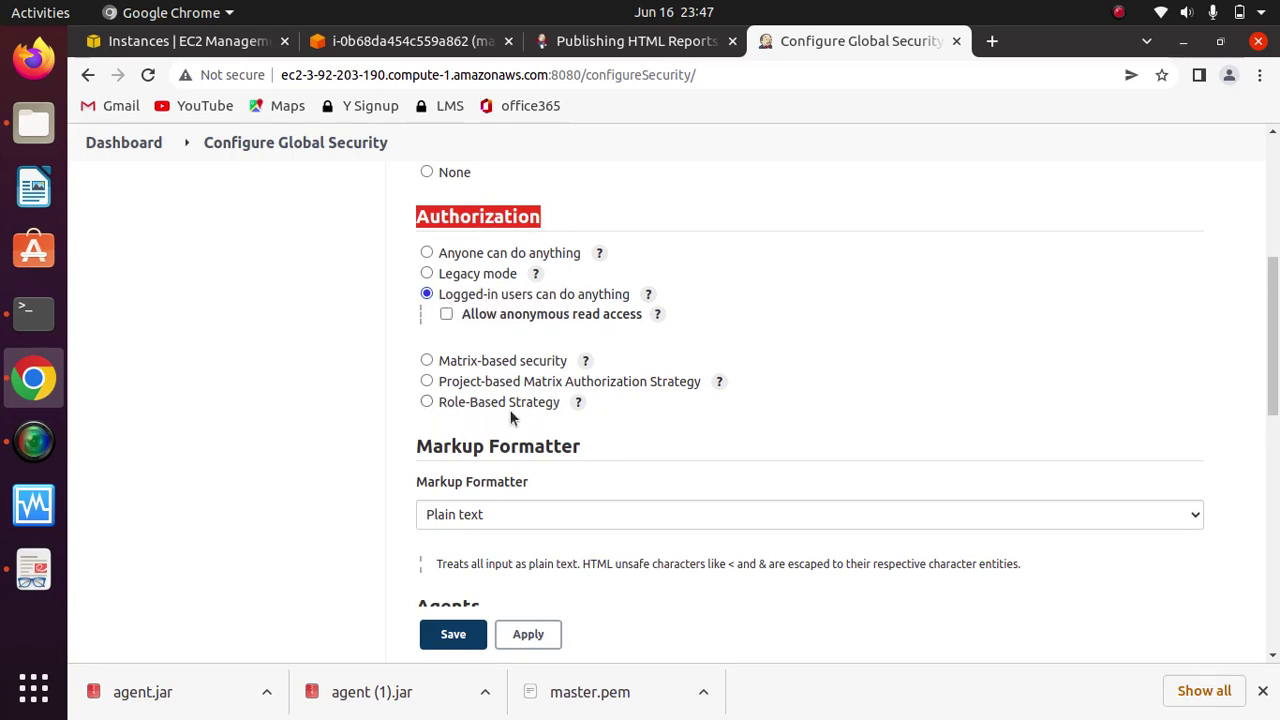
Step: Set Authorization to Role-Based Strategy, then apply and save the configuration
{"action": "left_click", "coordinate": [427, 402]}
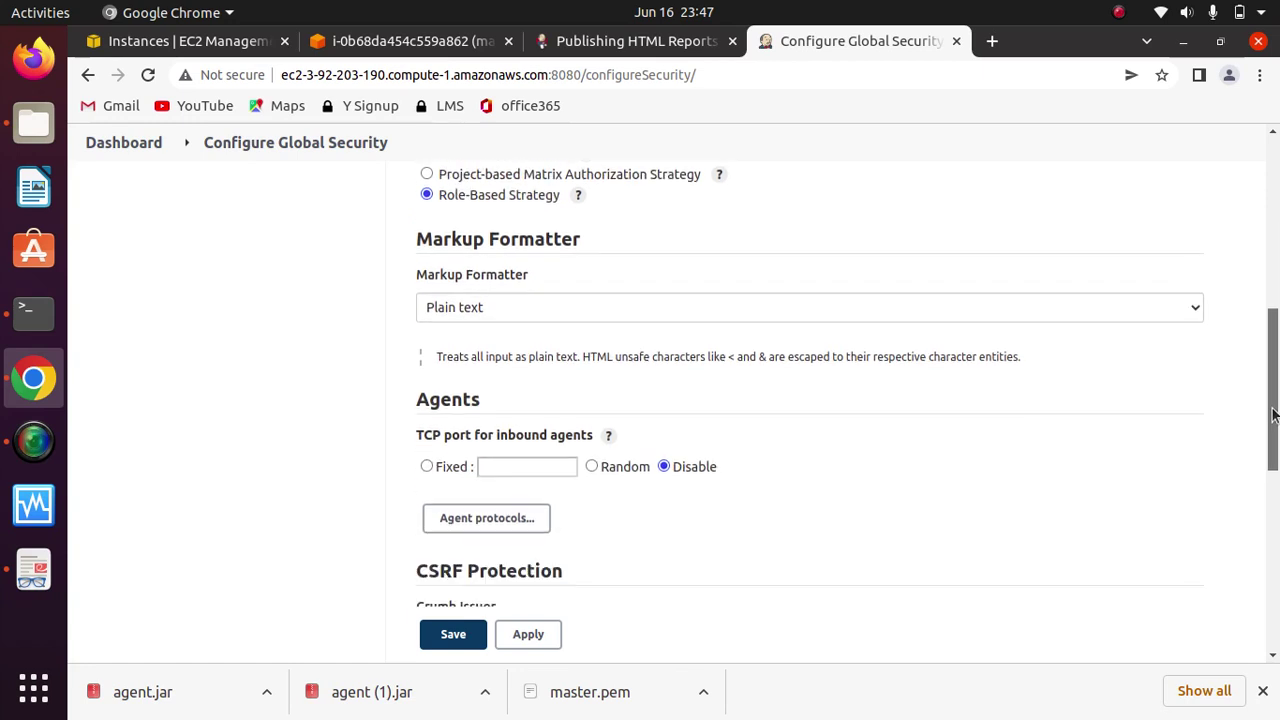
{"action": "scroll", "coordinate": [1274, 430], "scroll_direction": "down", "scroll_amount": 4}
{"action": "left_click_drag", "start_coordinate": [1274, 424], "coordinate": [1274, 560]}
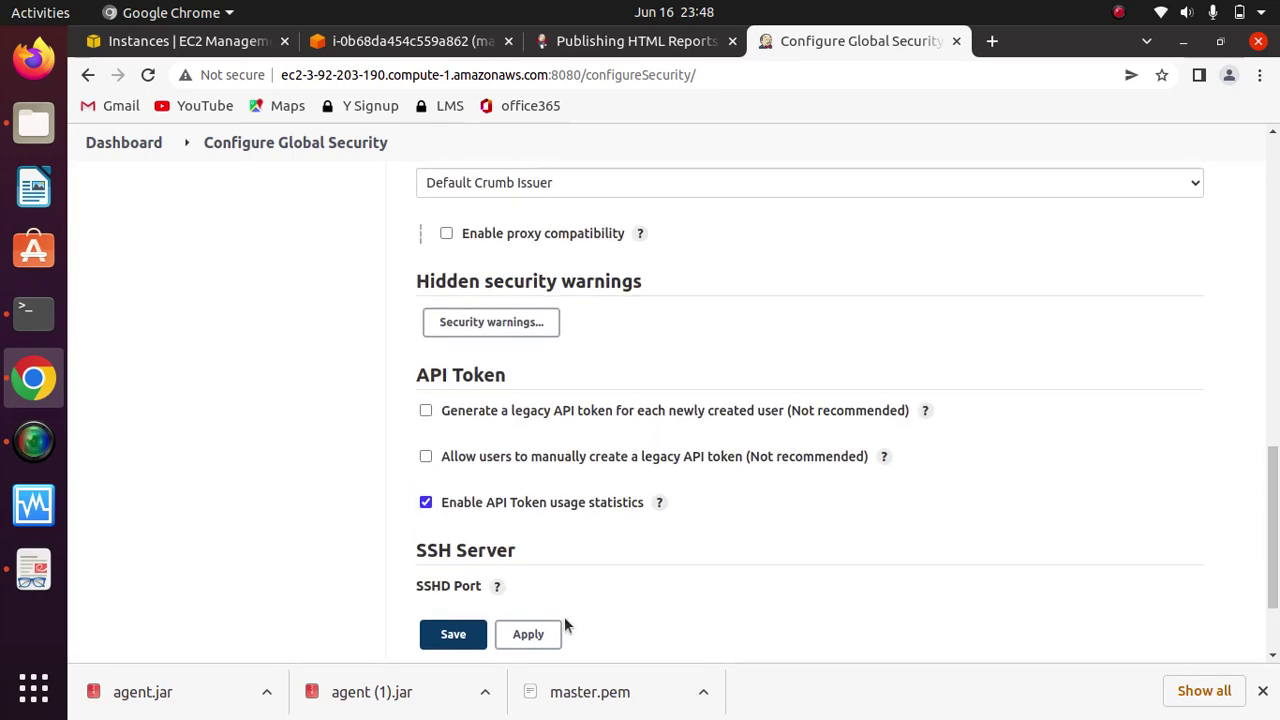
{"action": "left_click", "coordinate": [530, 636]}
{"action": "left_click", "coordinate": [450, 635]}
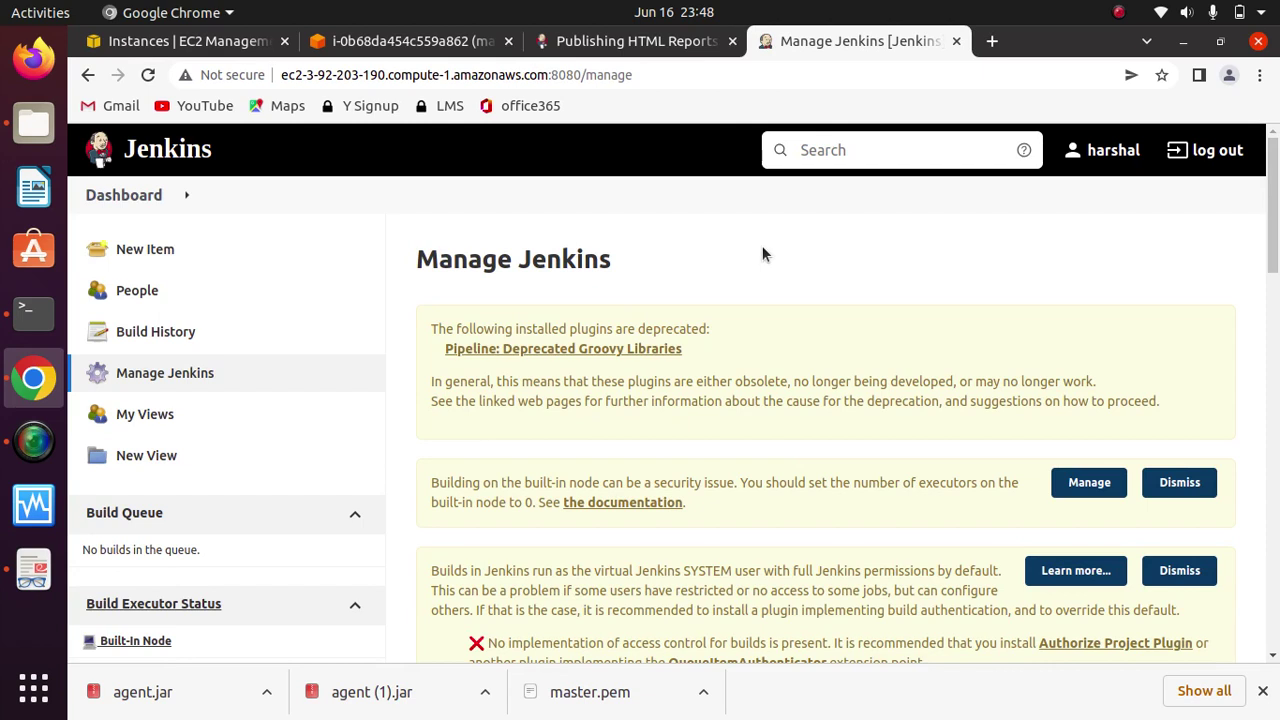
Step: Log out of the admin account and sign in as test user Homer with his password
{"action": "left_click", "coordinate": [1208, 156]}
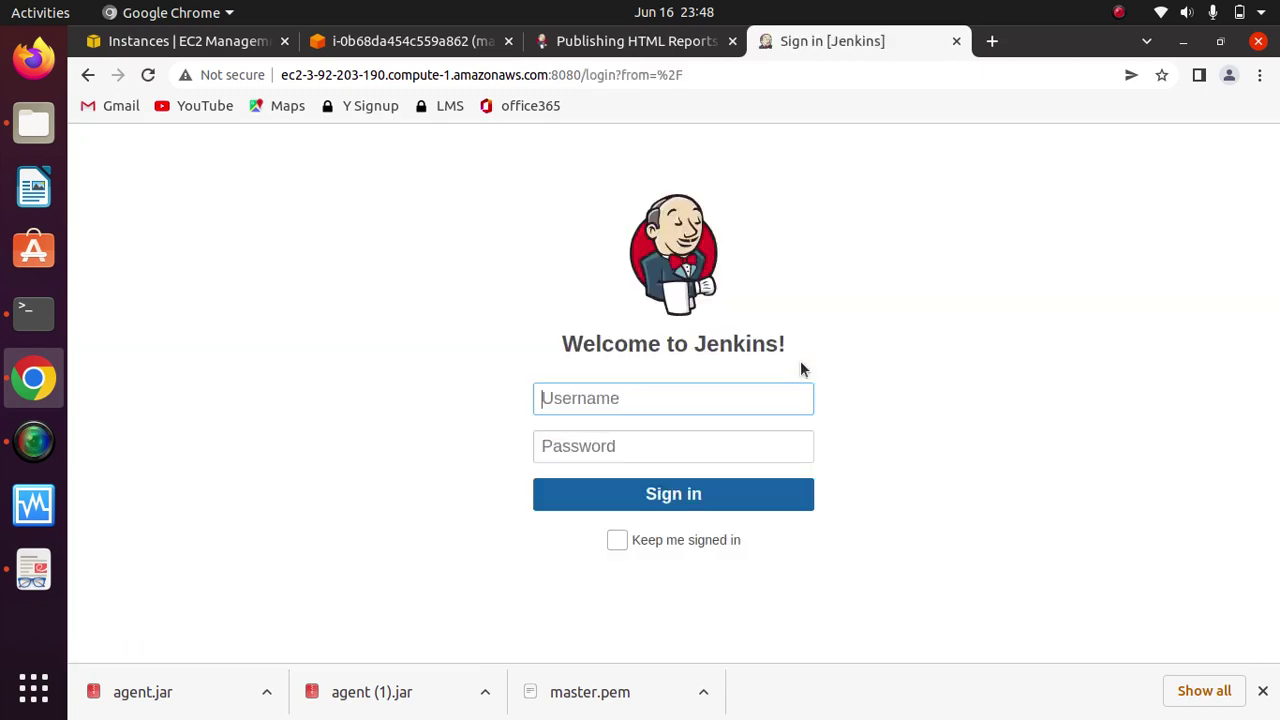
{"action": "type", "text": "Homer"}
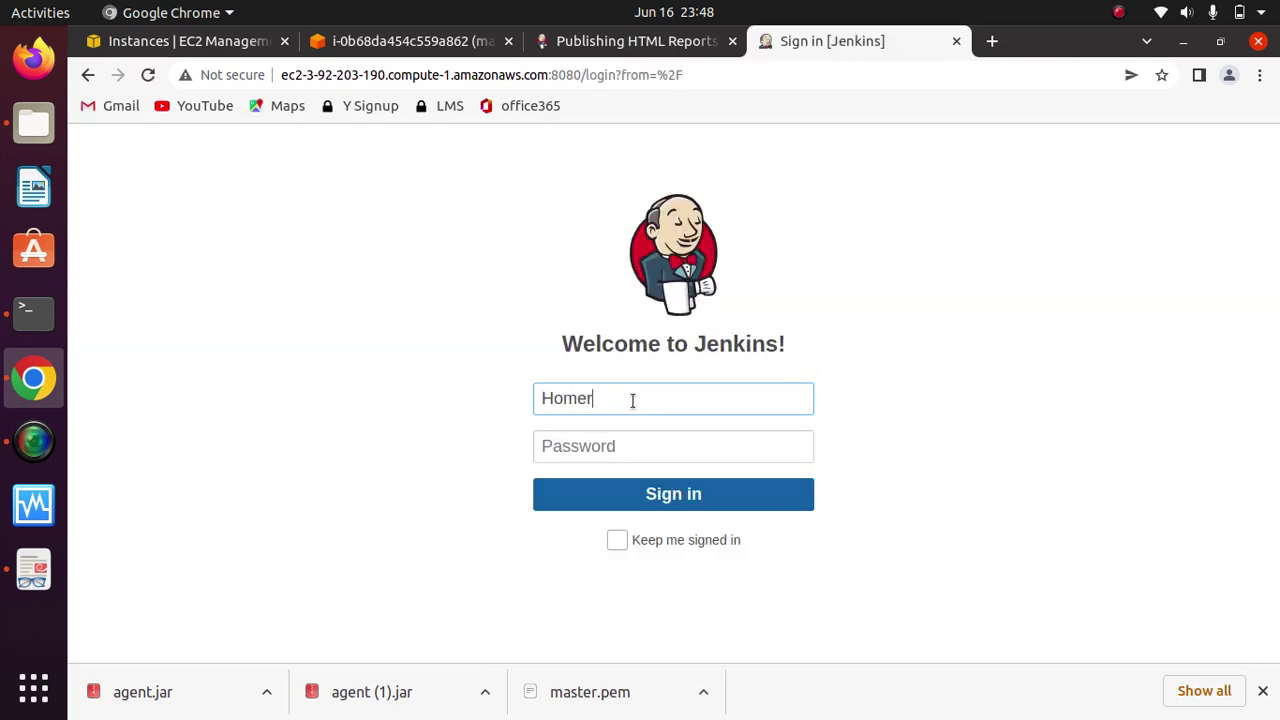
{"action": "key", "text": "Tab"}
{"action": "type", "text": "1234"}
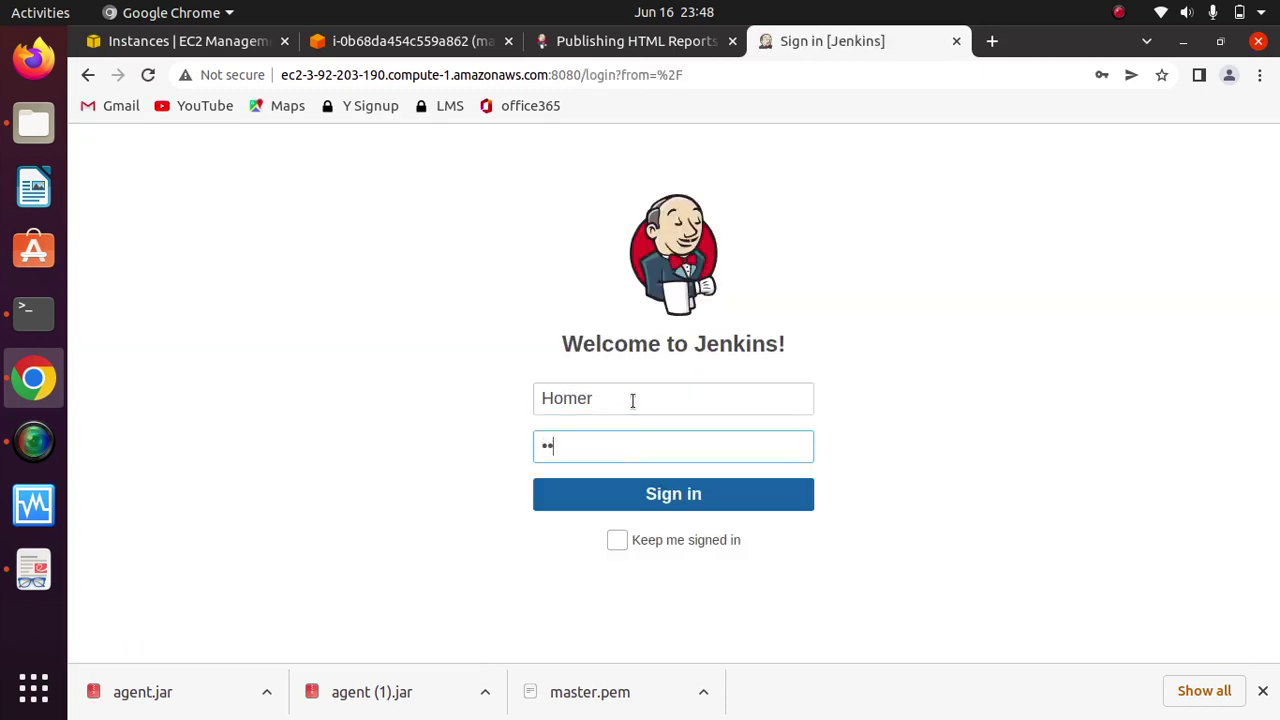
{"action": "key", "text": "Return"}
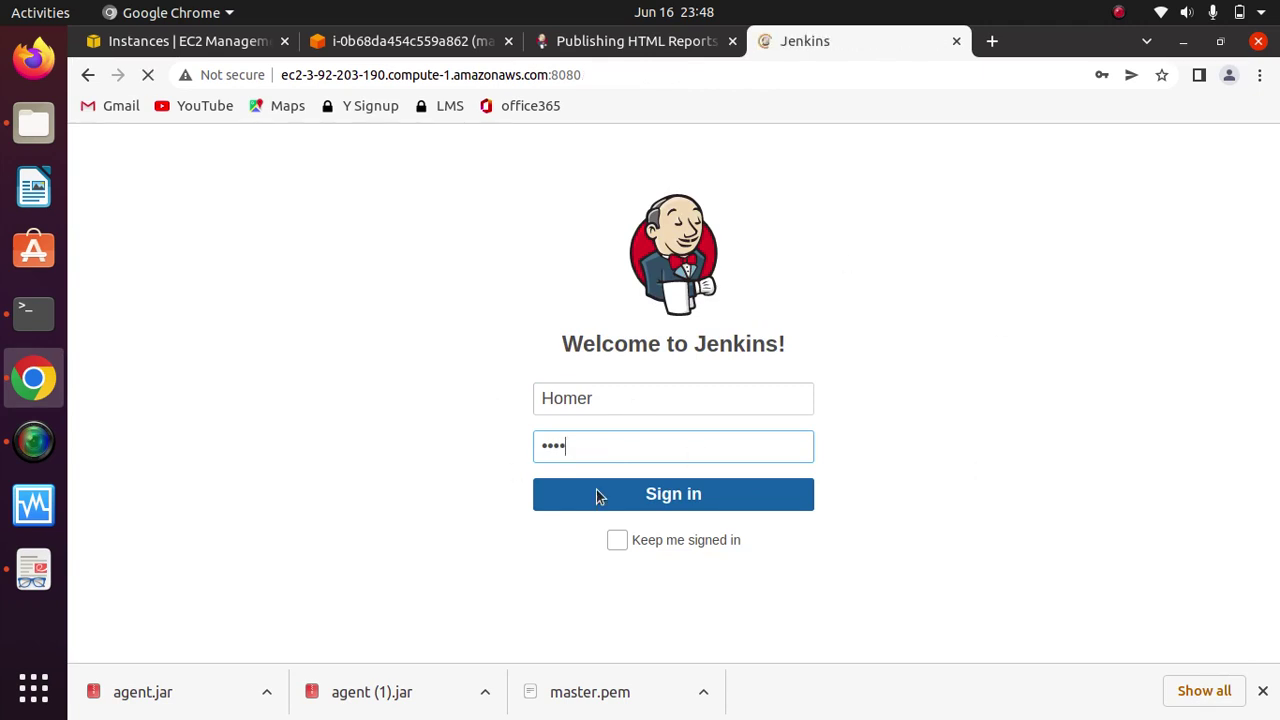
Step: Highlight the Access Denied message about the missing Overall/Read permission
{"action": "left_click_drag", "start_coordinate": [706, 321], "coordinate": [389, 317]}
{"action": "left_click", "coordinate": [780, 311]}
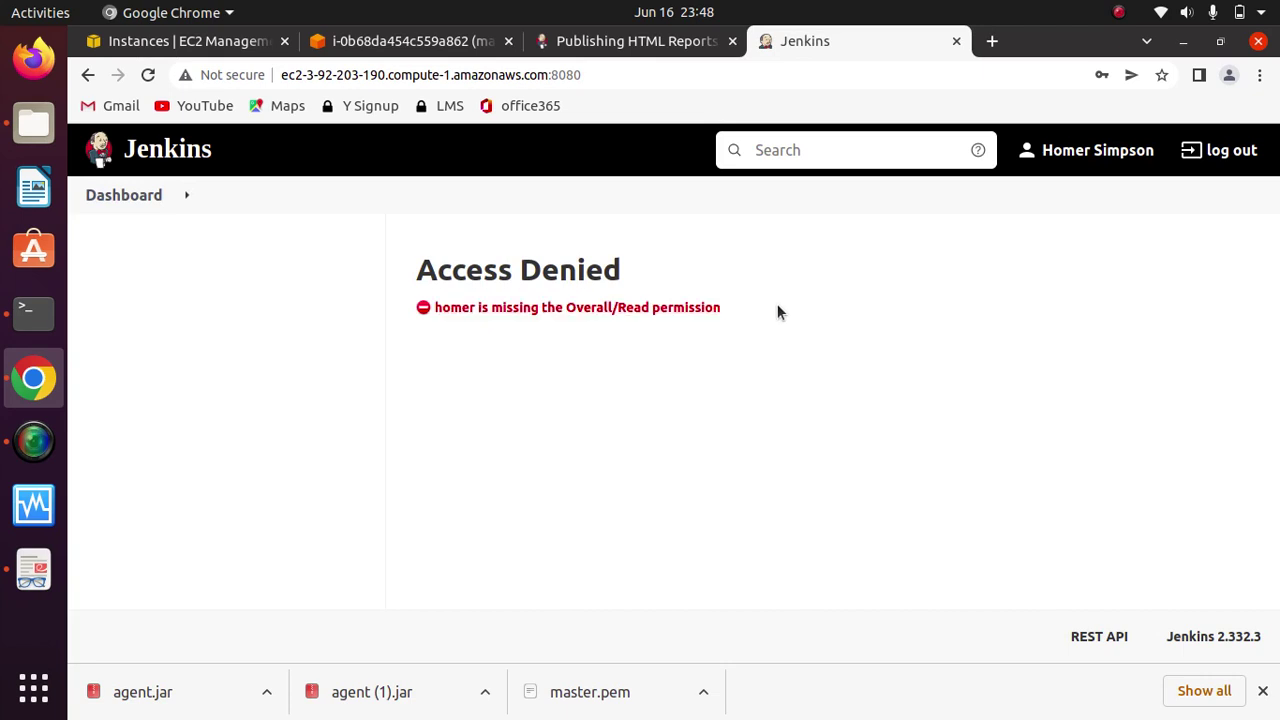
{"action": "left_click_drag", "start_coordinate": [734, 313], "coordinate": [417, 311]}
{"action": "left_click", "coordinate": [808, 295]}
{"action": "left_click_drag", "start_coordinate": [754, 318], "coordinate": [420, 310]}
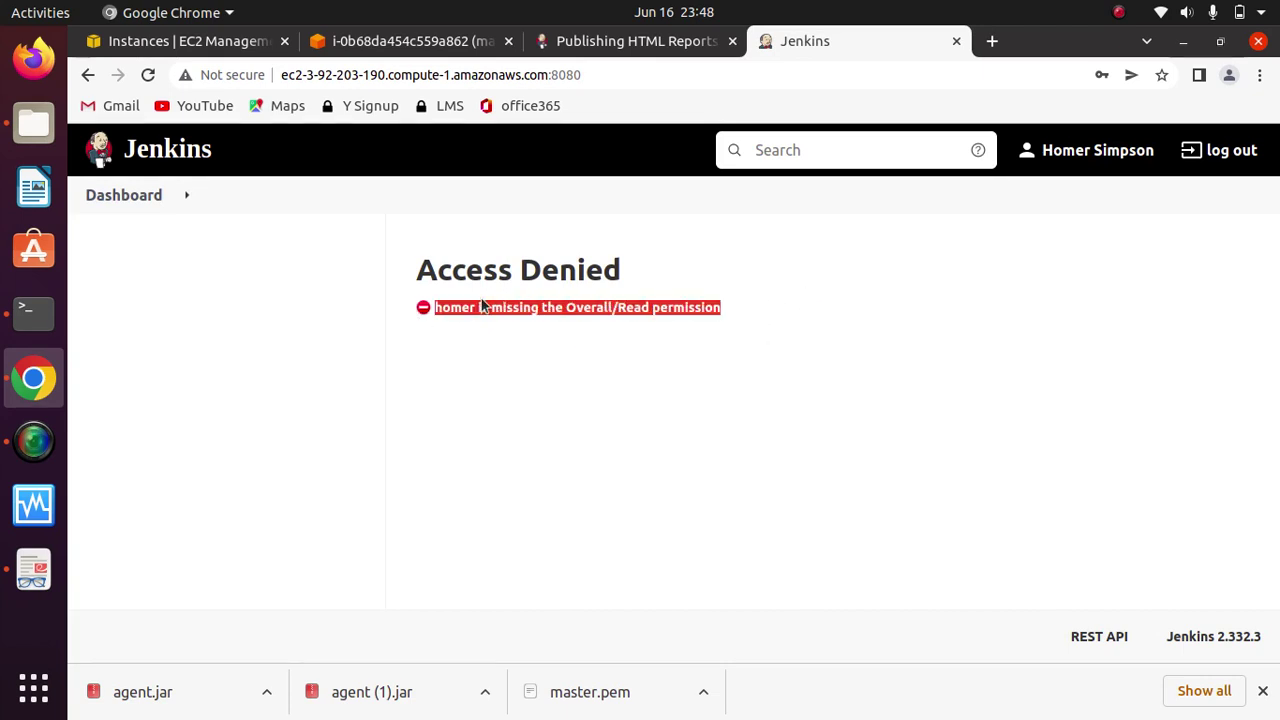
{"action": "left_click", "coordinate": [796, 311]}
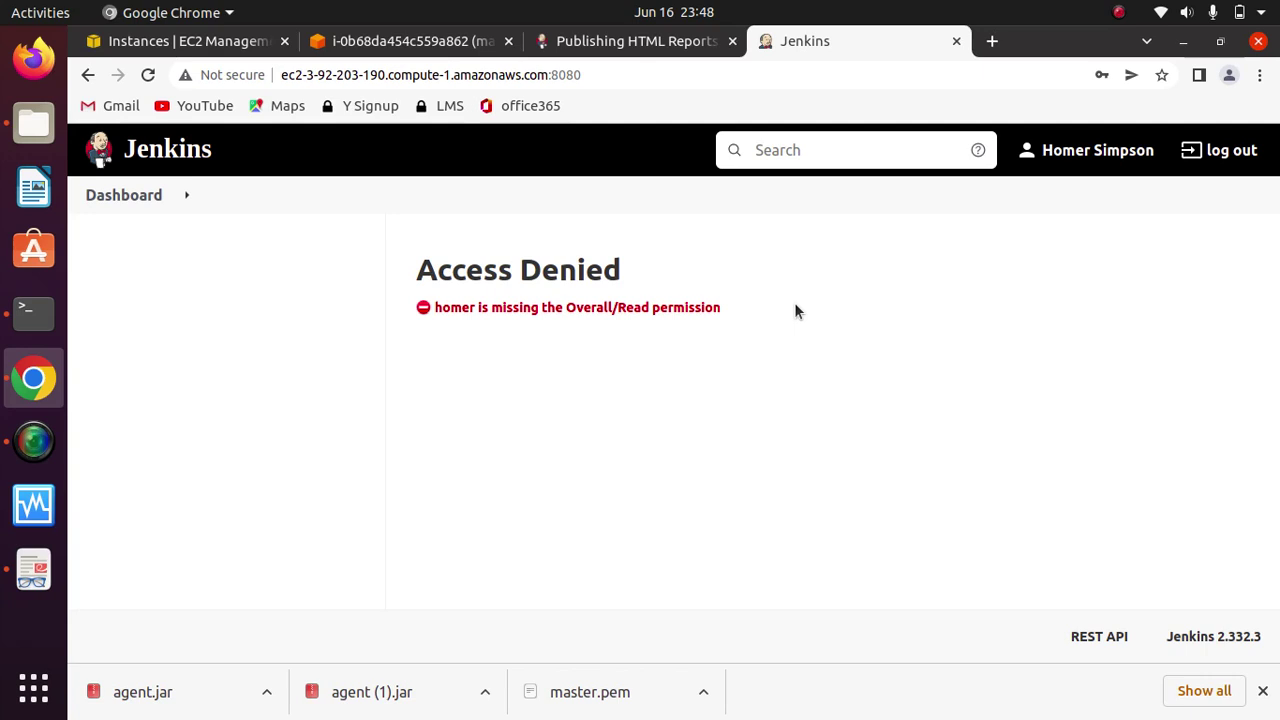
Step: Log out of the test user and sign back in with the administrator's username and password
{"action": "left_click", "coordinate": [1244, 155]}
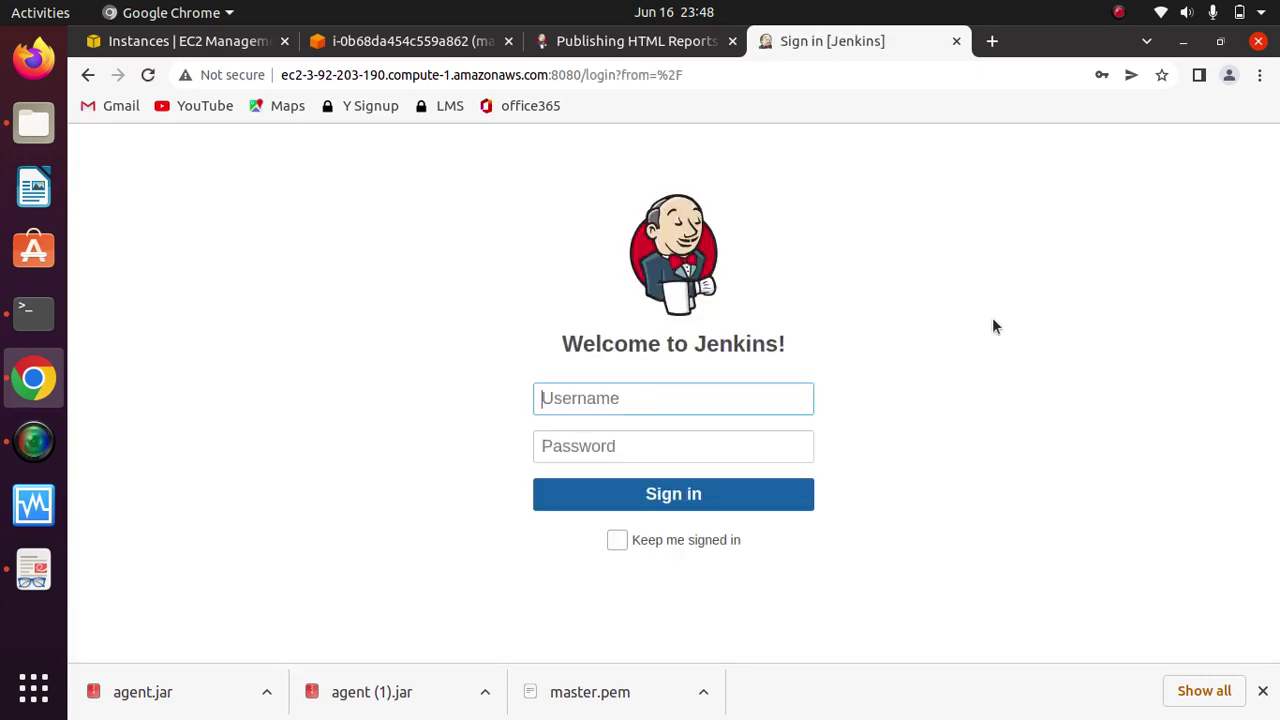
{"action": "type", "text": "ha"}
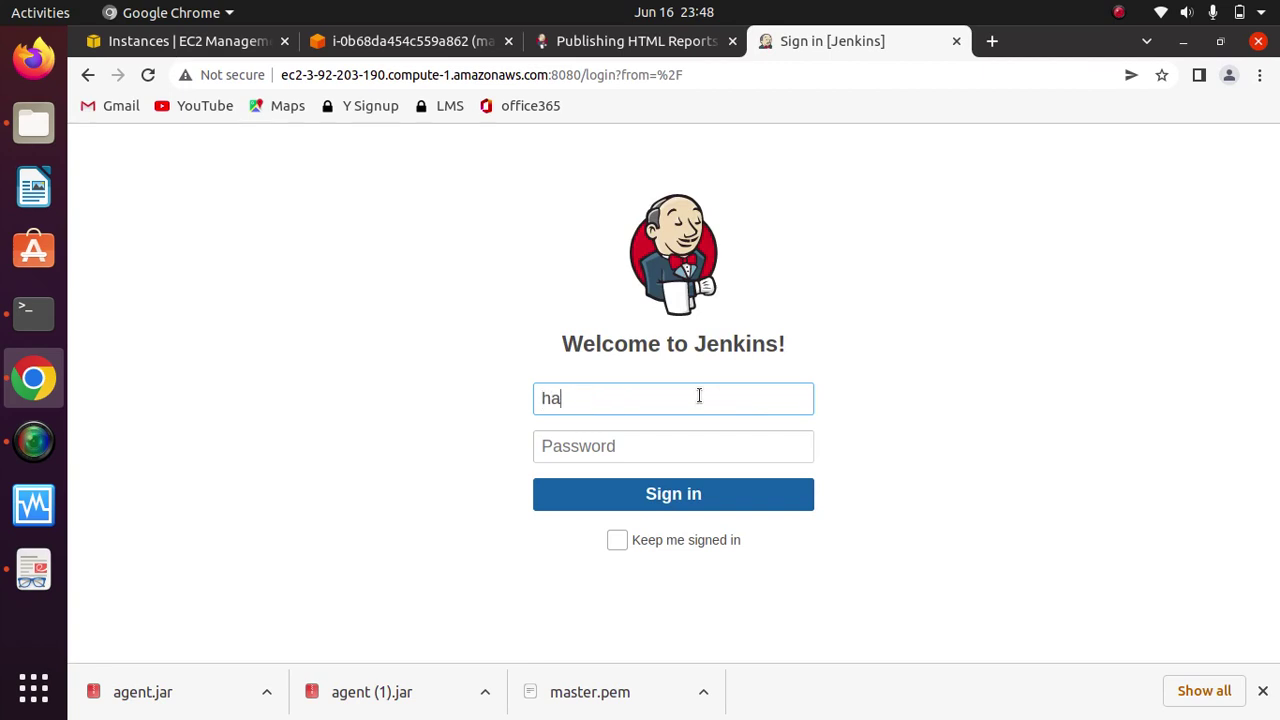
{"action": "type", "text": "rshalcloud"}
{"action": "key", "text": "Tab"}
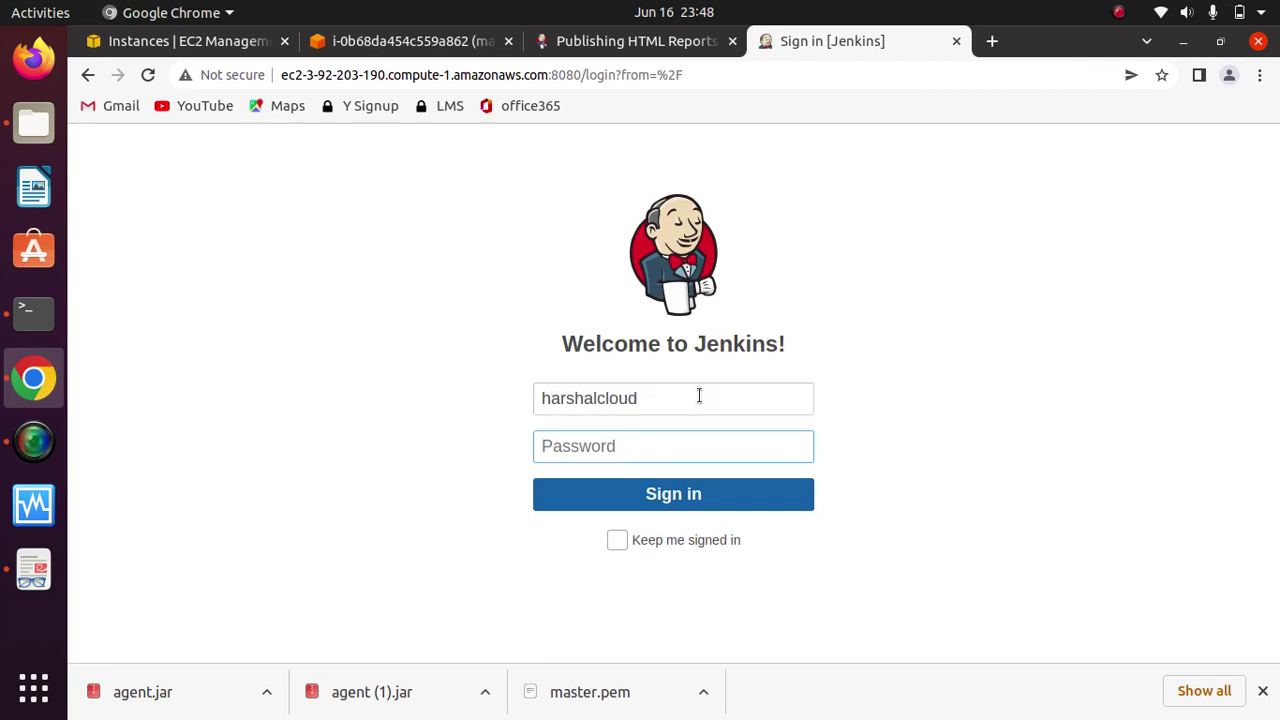
{"action": "type", "text": "****"}
{"action": "key", "text": "Return"}
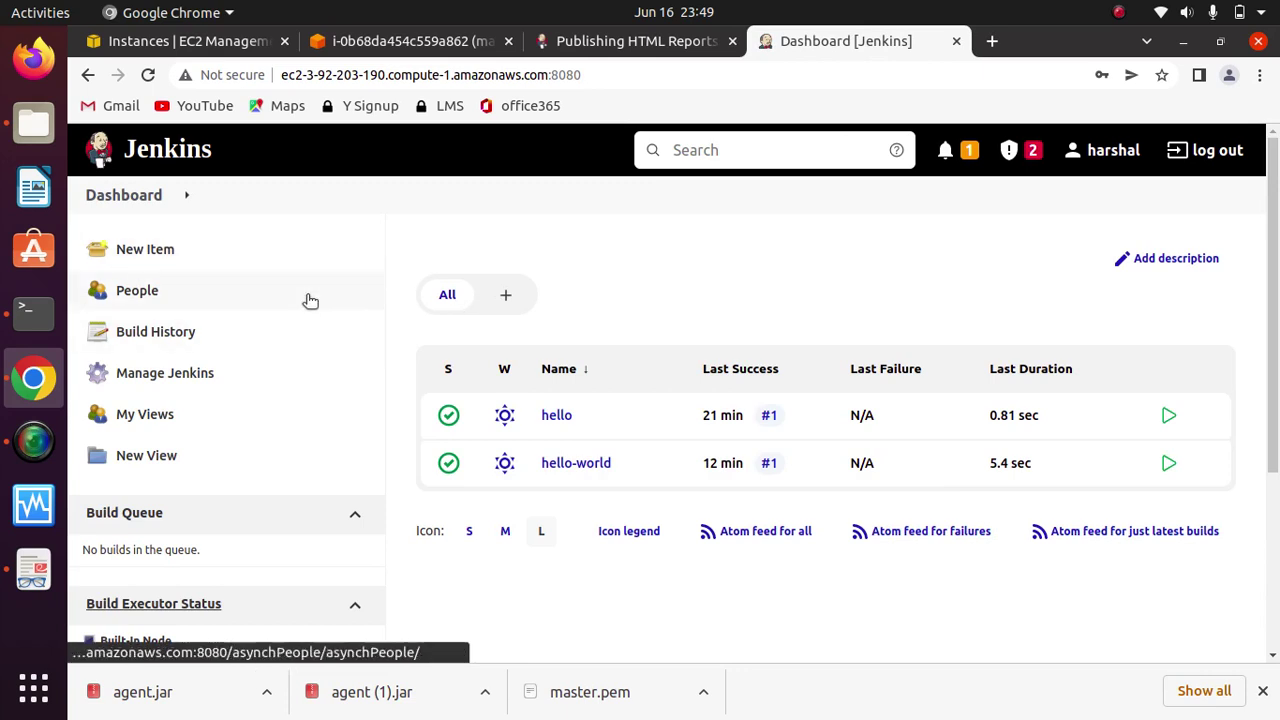
Step: Open Configure Global Security from Manage Jenkins and scroll to Authorization
{"action": "left_click", "coordinate": [183, 372]}
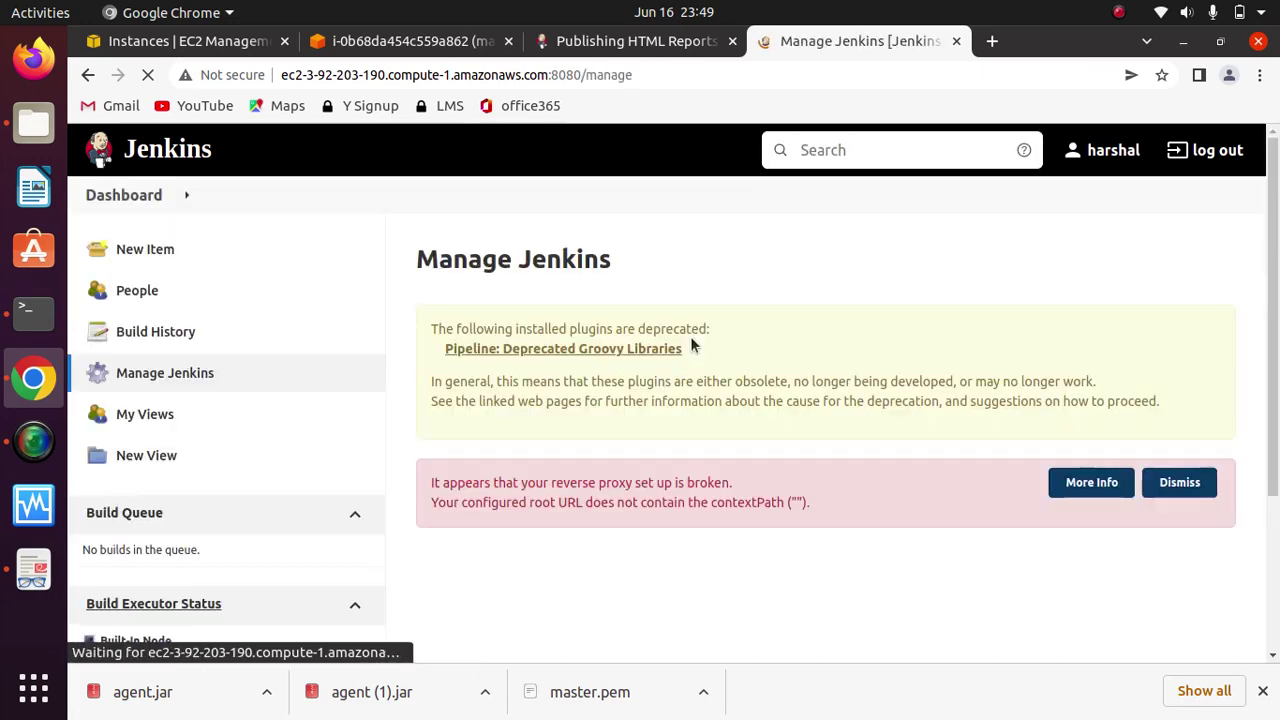
{"action": "left_click_drag", "start_coordinate": [1272, 225], "coordinate": [1271, 414]}
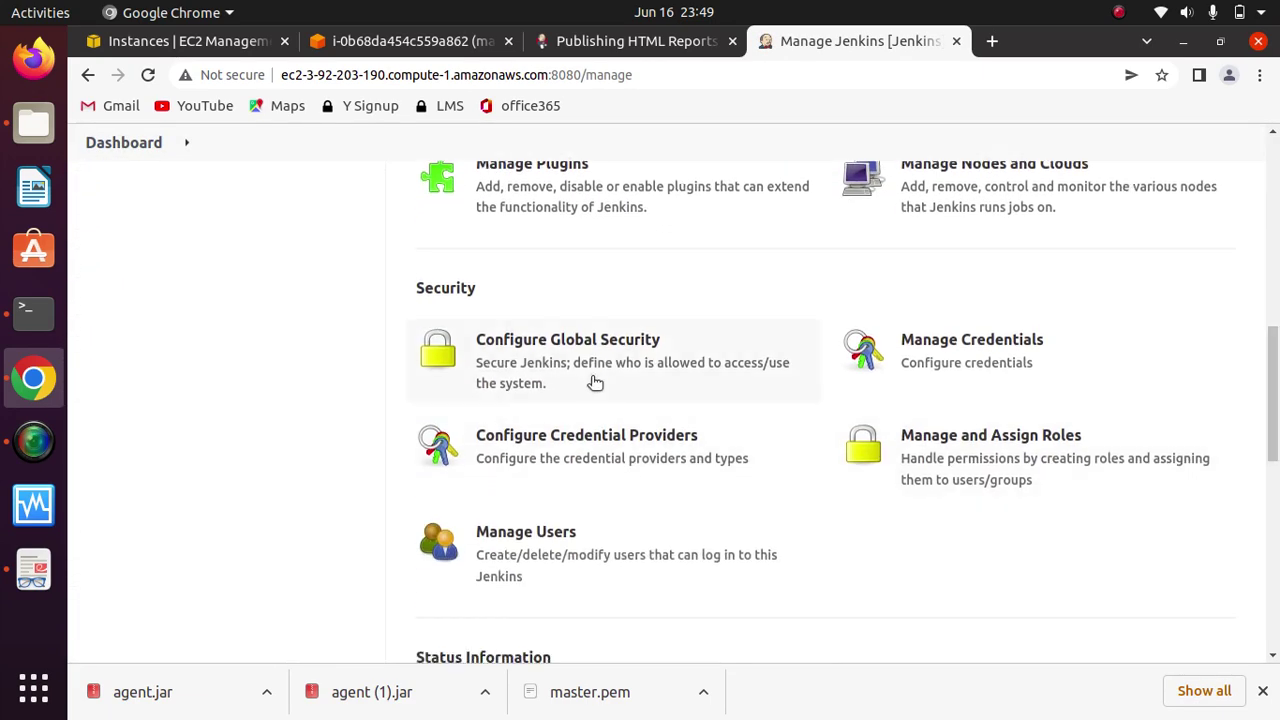
{"action": "left_click", "coordinate": [567, 350]}
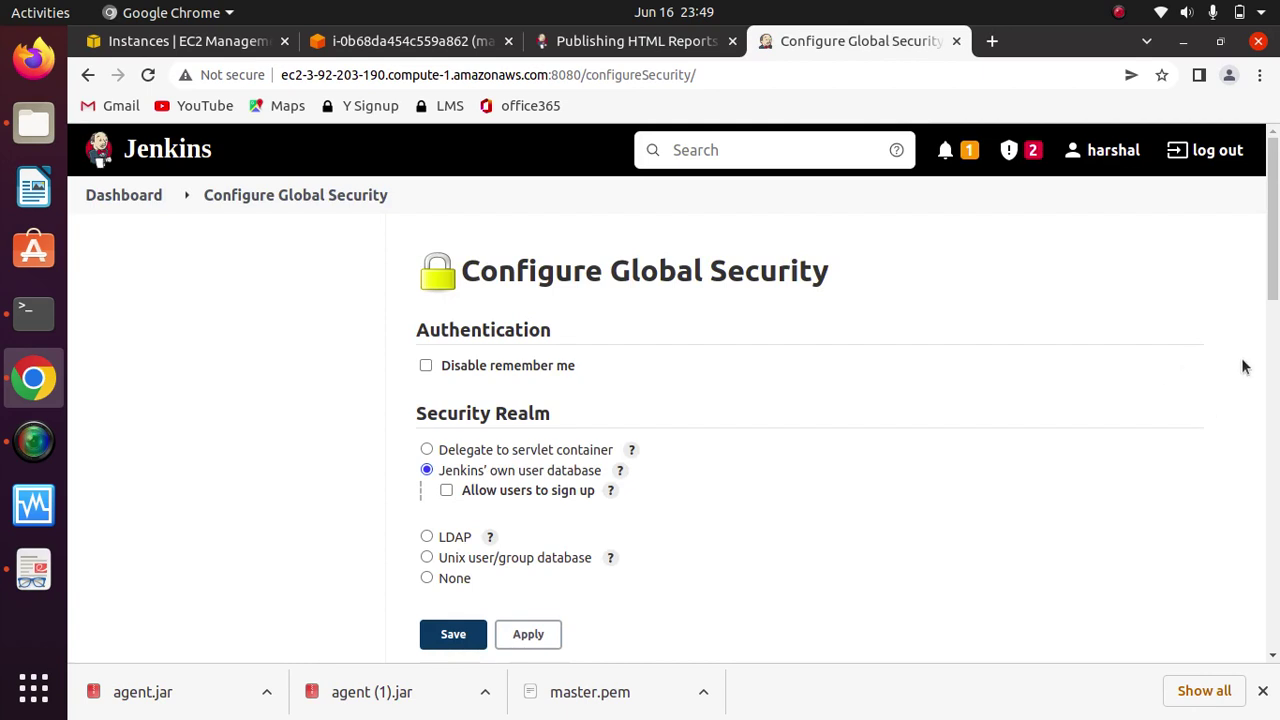
{"action": "left_click_drag", "start_coordinate": [1272, 262], "coordinate": [1272, 353]}
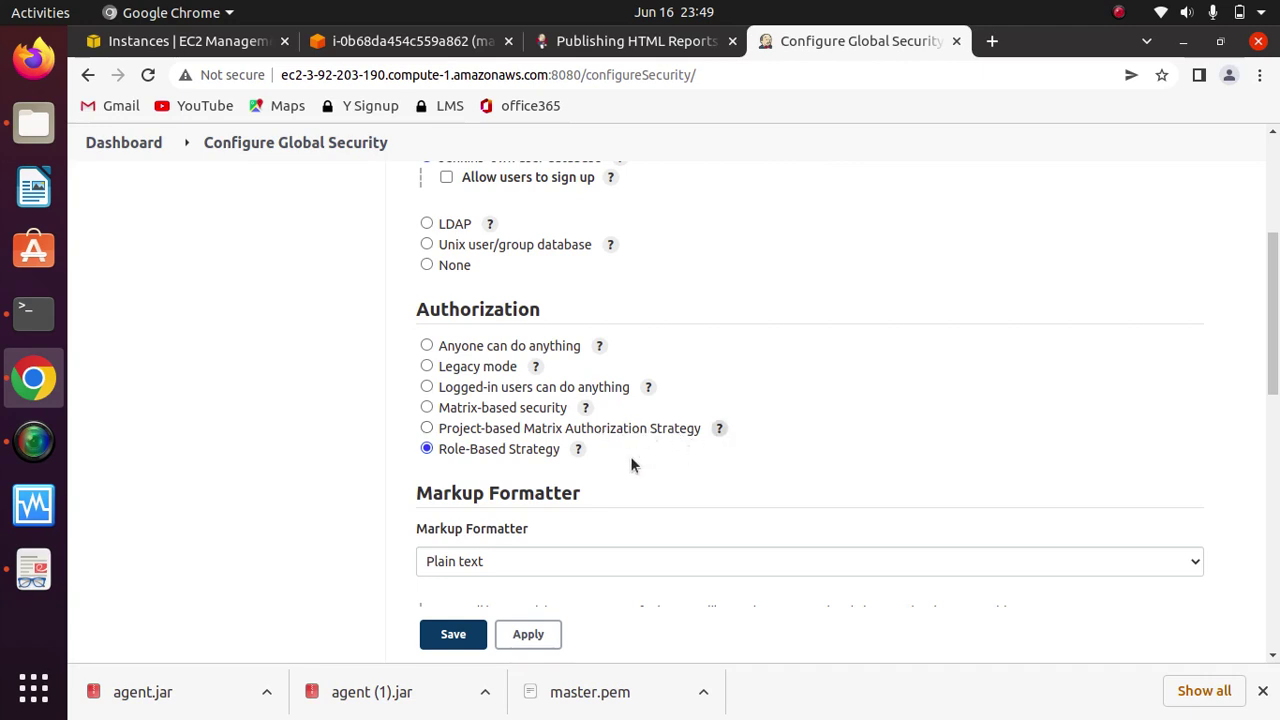
{"action": "left_click", "coordinate": [427, 429]}
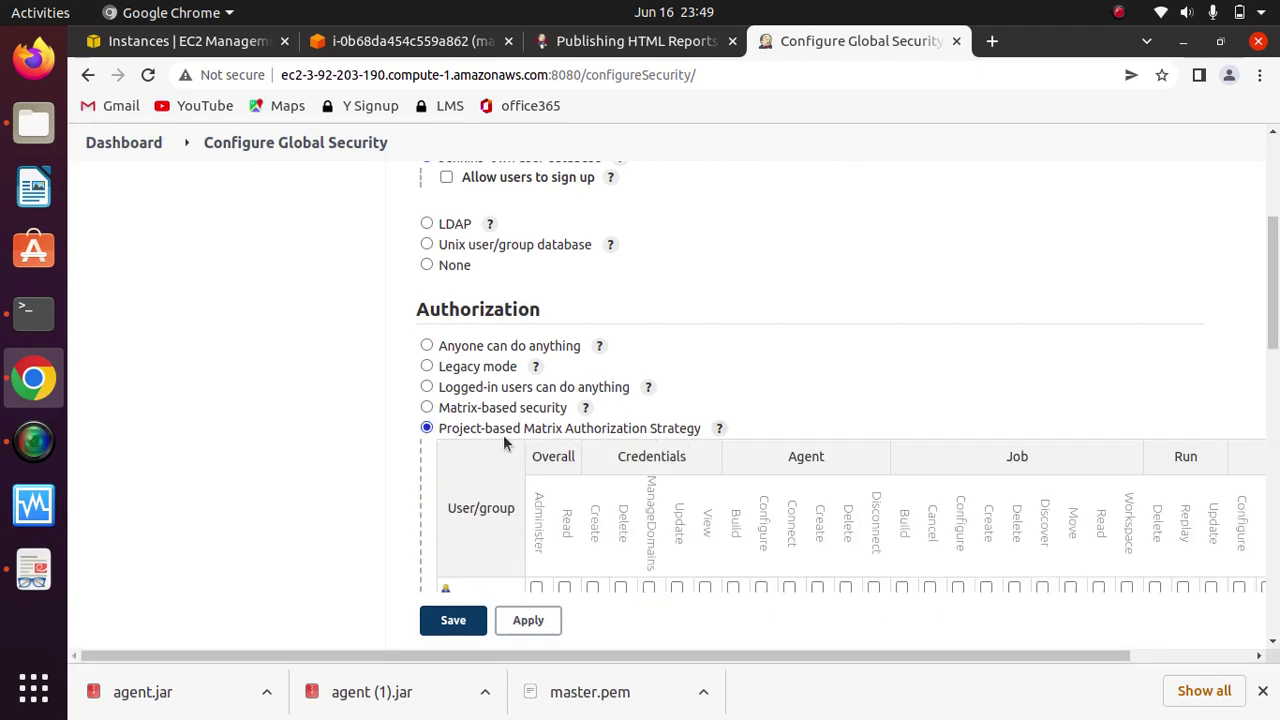
{"action": "left_click_drag", "start_coordinate": [1274, 264], "coordinate": [1273, 316]}
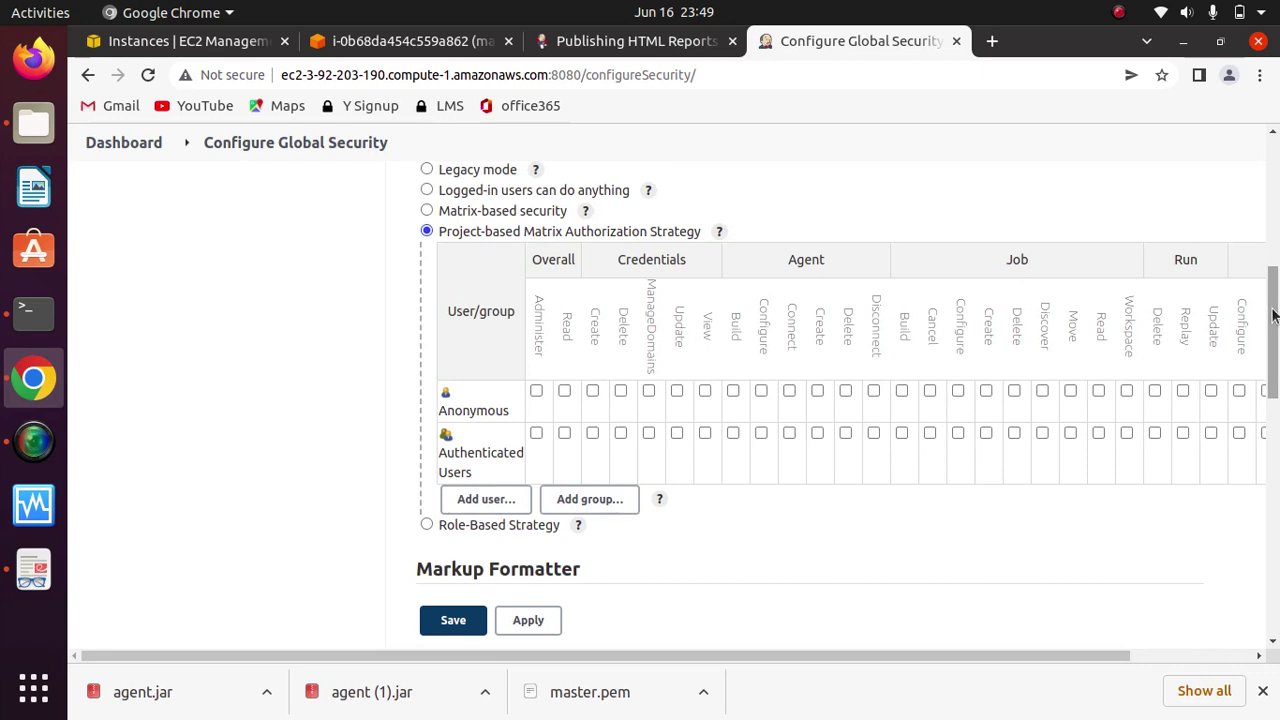
{"action": "left_click", "coordinate": [517, 502]}
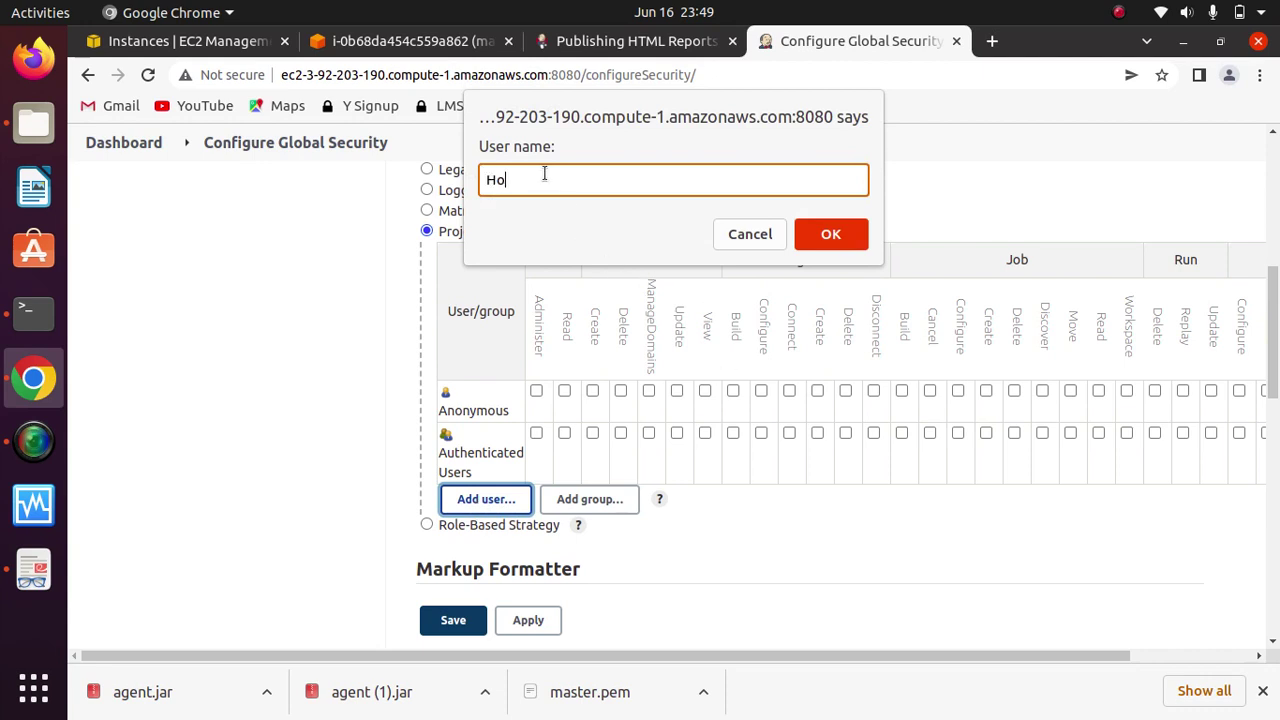
{"action": "left_click", "coordinate": [829, 238]}
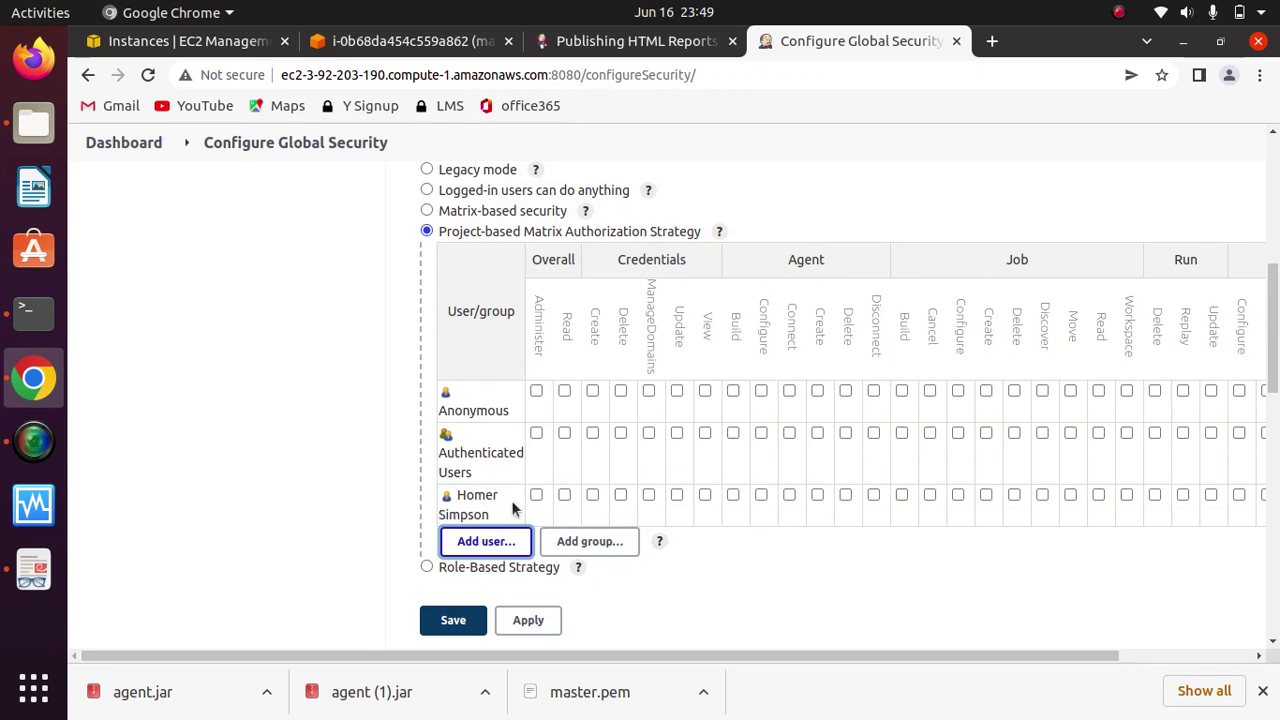
{"action": "left_click", "coordinate": [496, 545]}
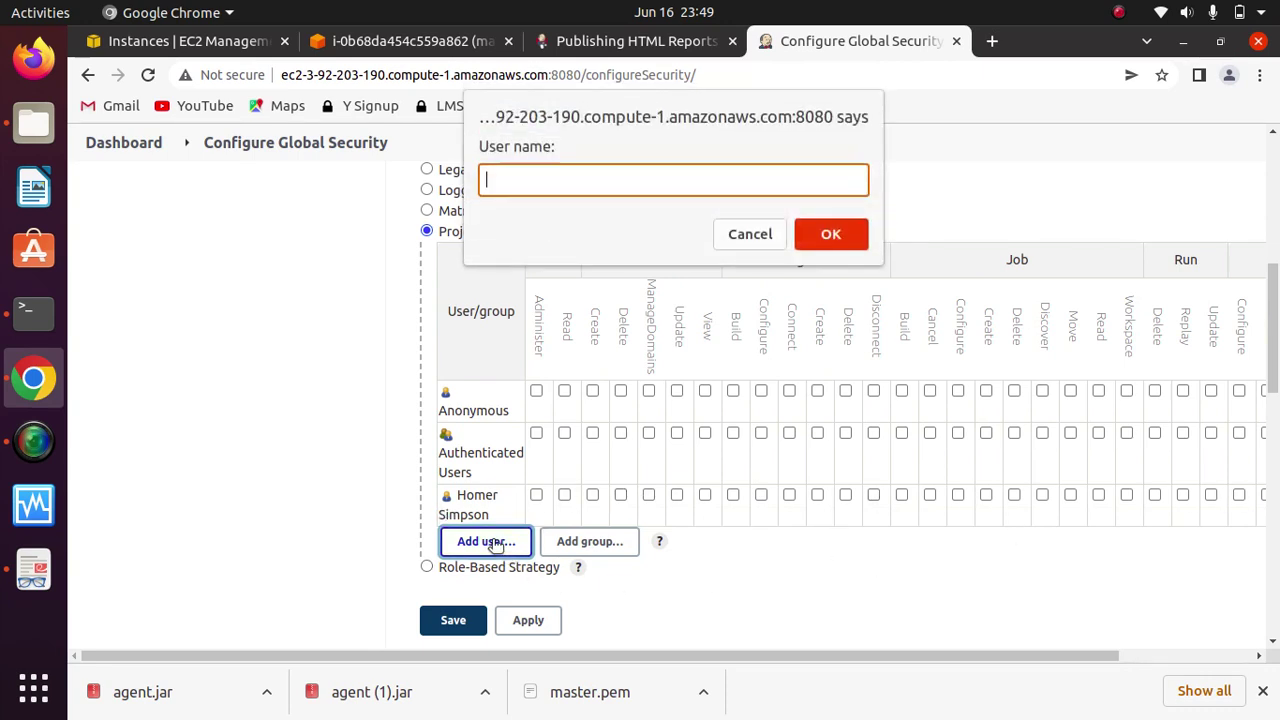
{"action": "type", "text": "Lisa"}
{"action": "left_click", "coordinate": [830, 236]}
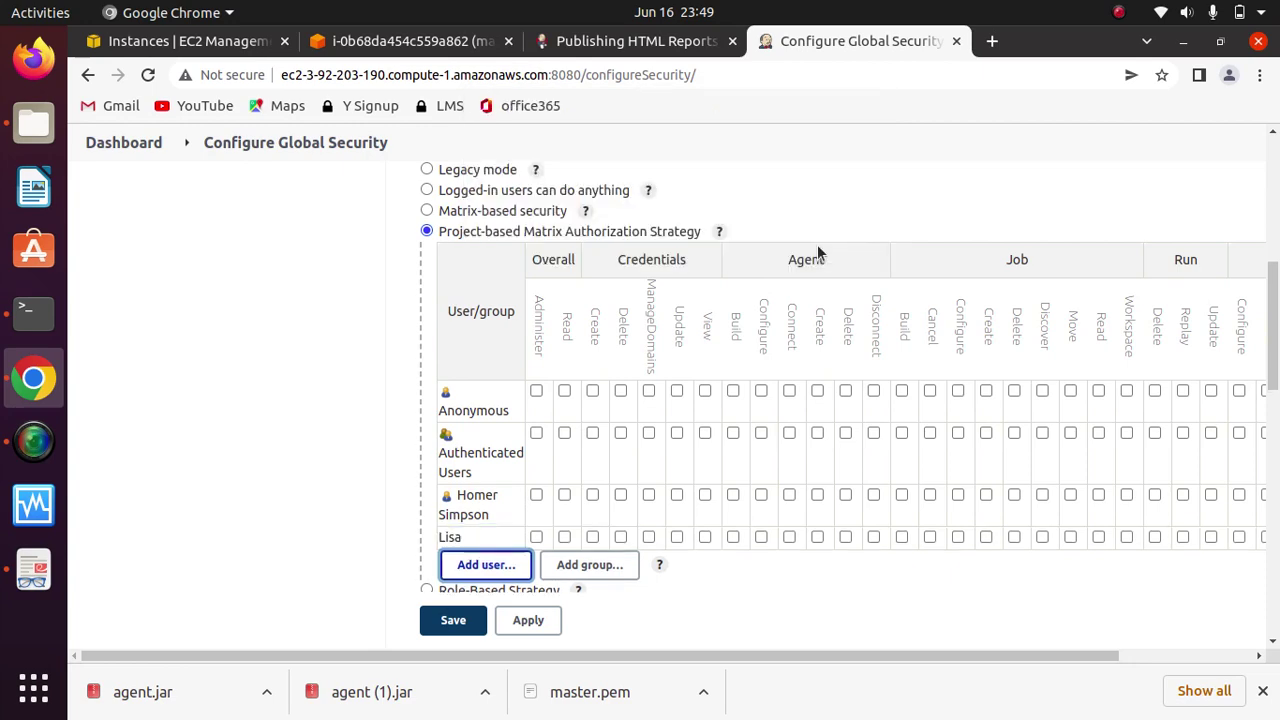
{"action": "scroll", "coordinate": [1022, 455], "scroll_direction": "down", "scroll_amount": 4}
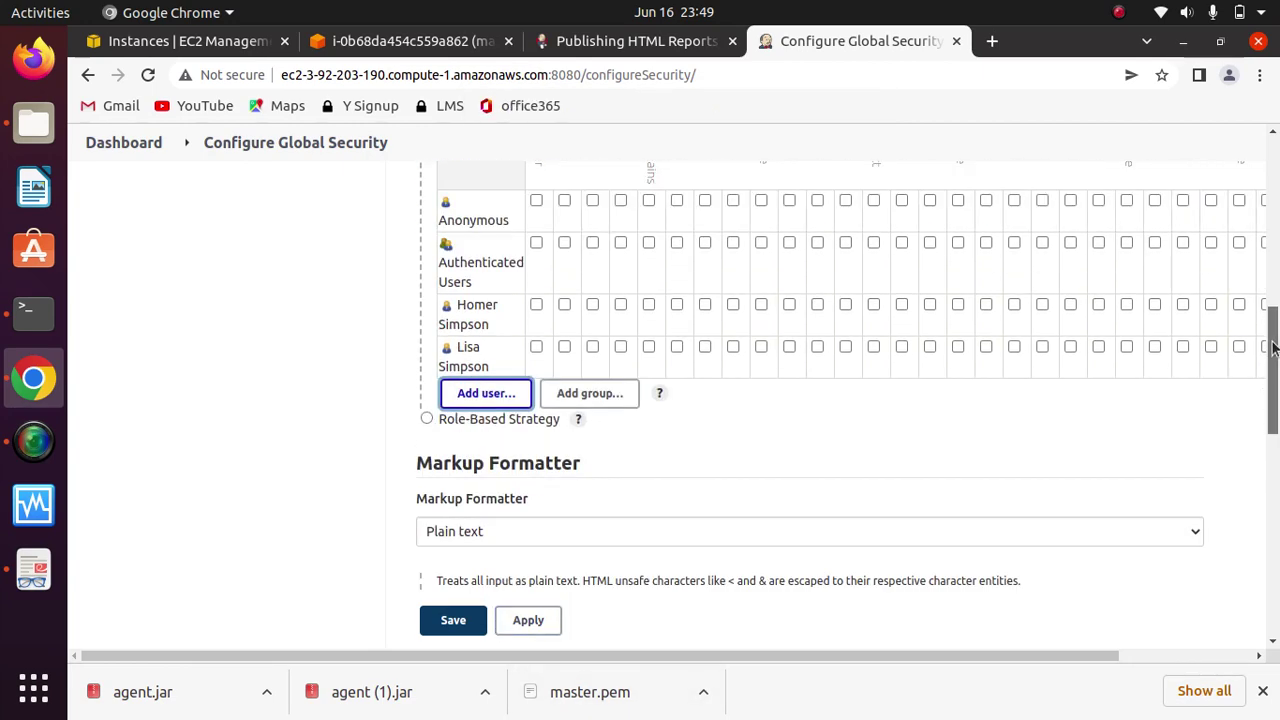
{"action": "scroll", "coordinate": [913, 437], "scroll_direction": "up", "scroll_amount": 2}
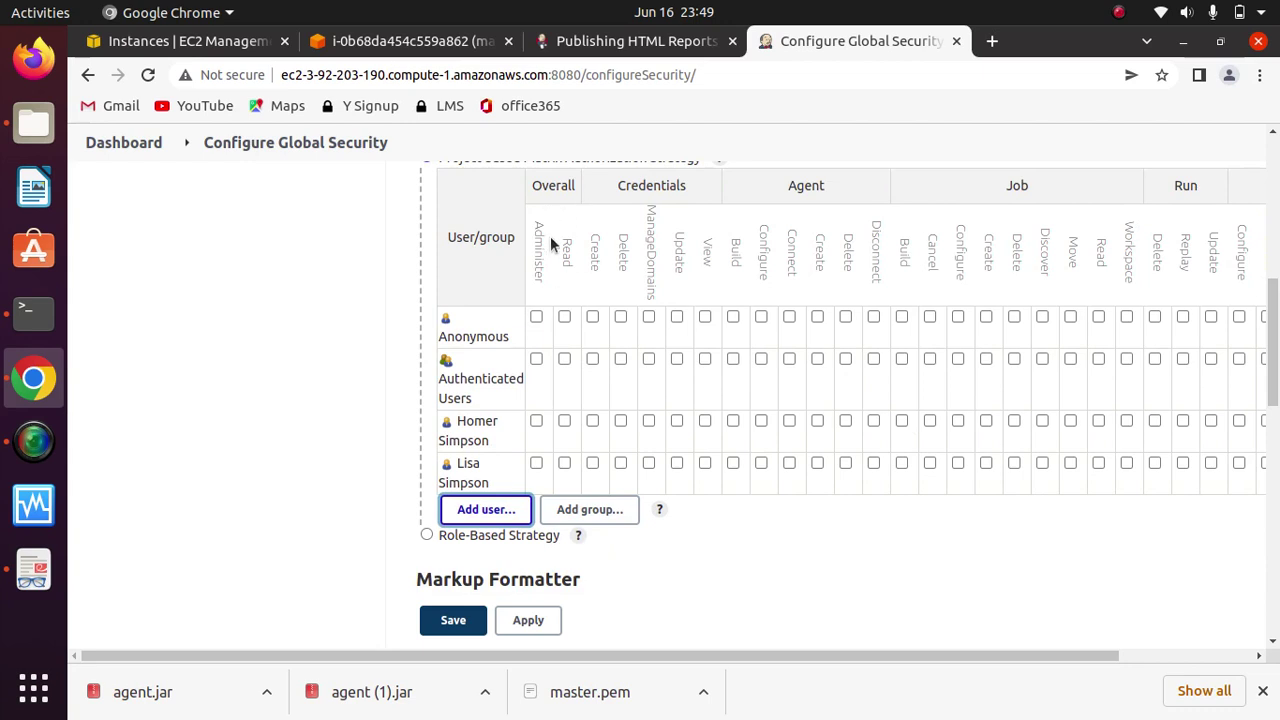
{"action": "left_click", "coordinate": [582, 282]}
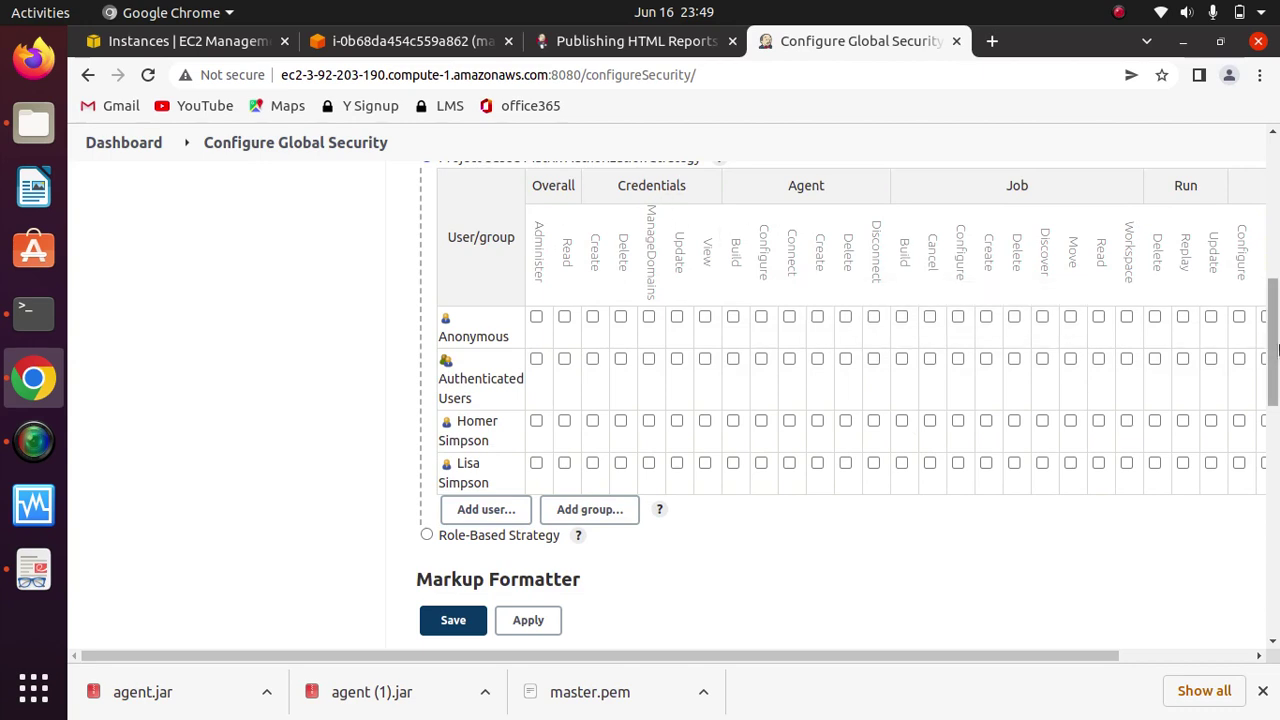
{"action": "scroll", "coordinate": [1274, 360], "scroll_direction": "up", "scroll_amount": 1}
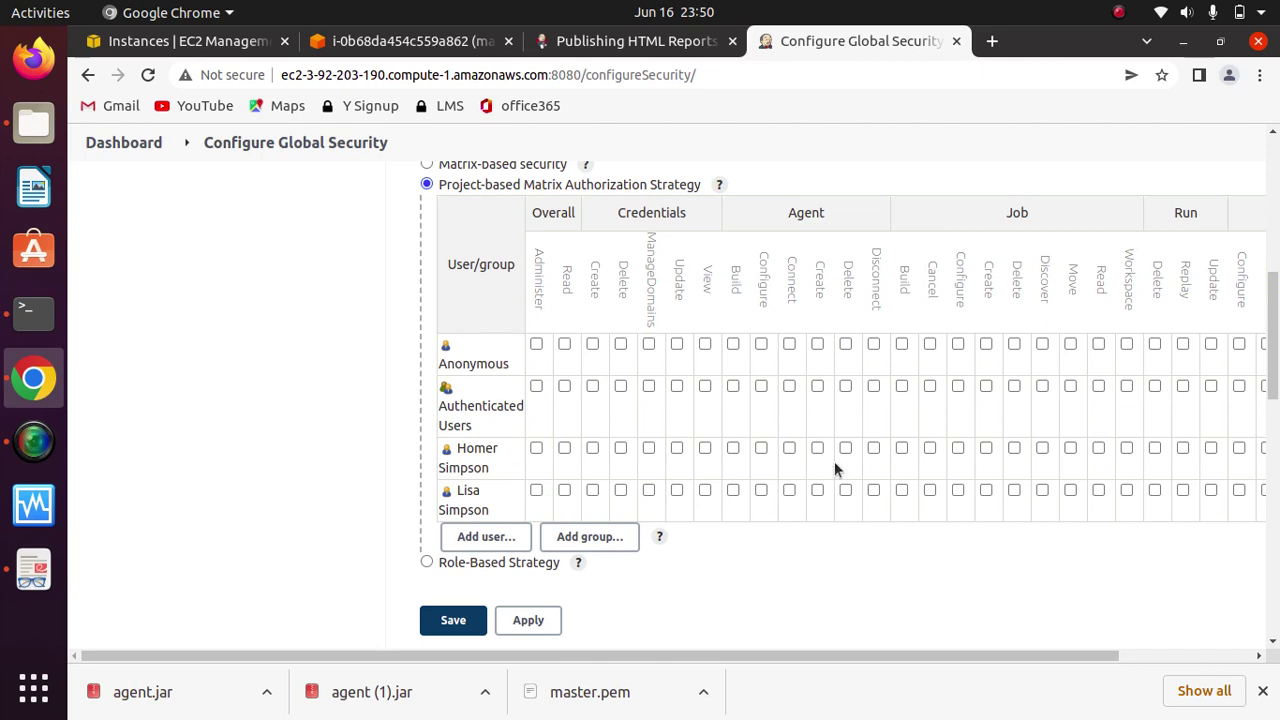
Step: Tick Build, Cancel, Configure, Create, Delete, Discover, Move and Read job permissions in the user's row
{"action": "left_click", "coordinate": [901, 447]}
{"action": "left_click", "coordinate": [930, 448]}
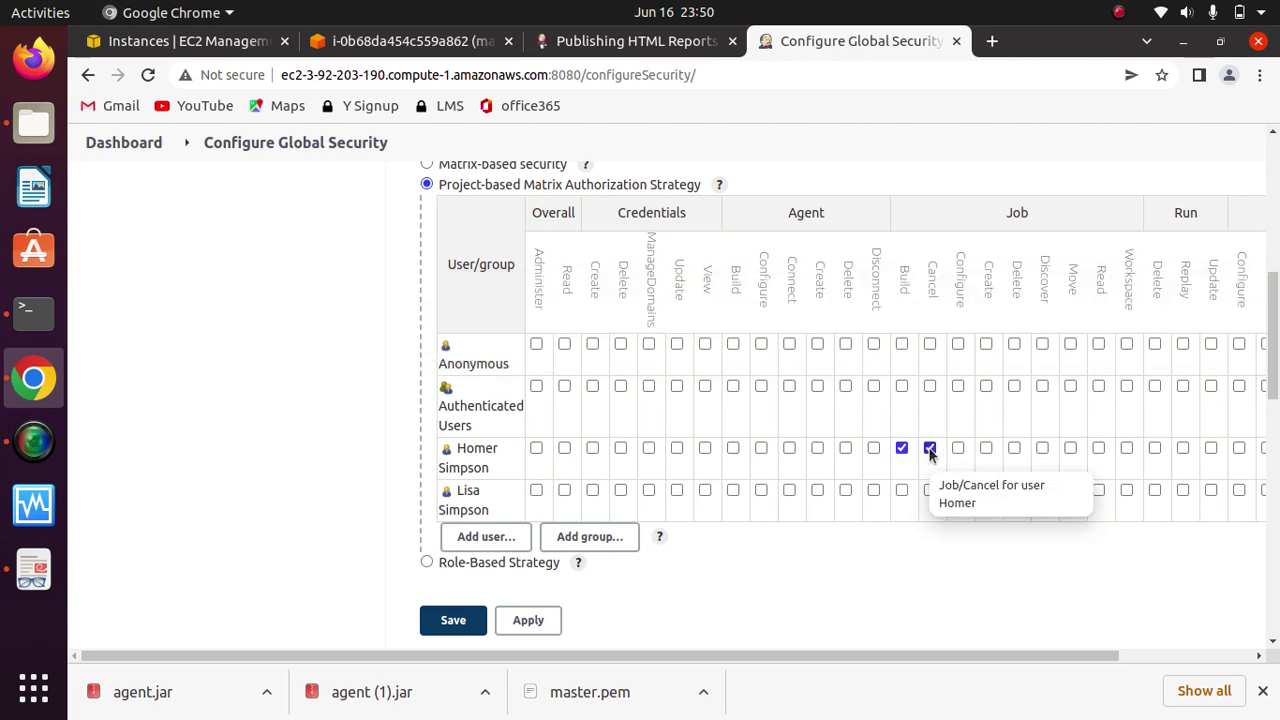
{"action": "left_click", "coordinate": [986, 448]}
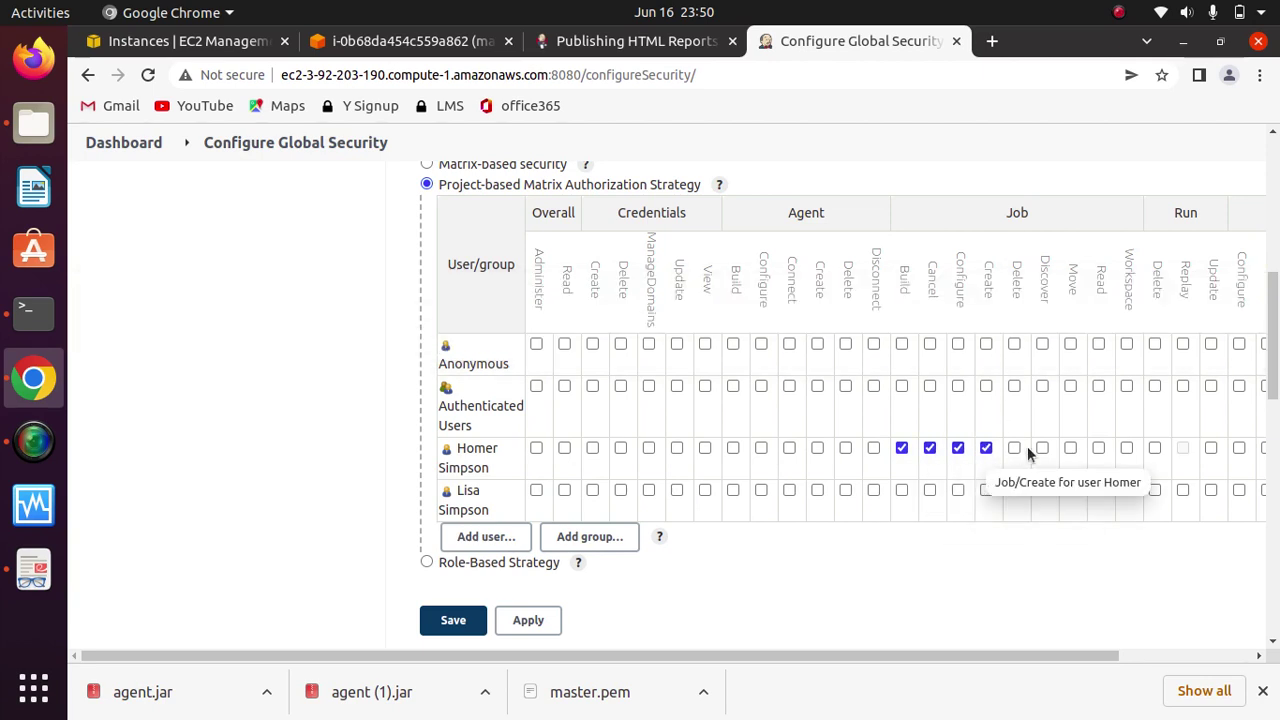
{"action": "left_click", "coordinate": [1014, 450]}
{"action": "left_click", "coordinate": [1042, 450]}
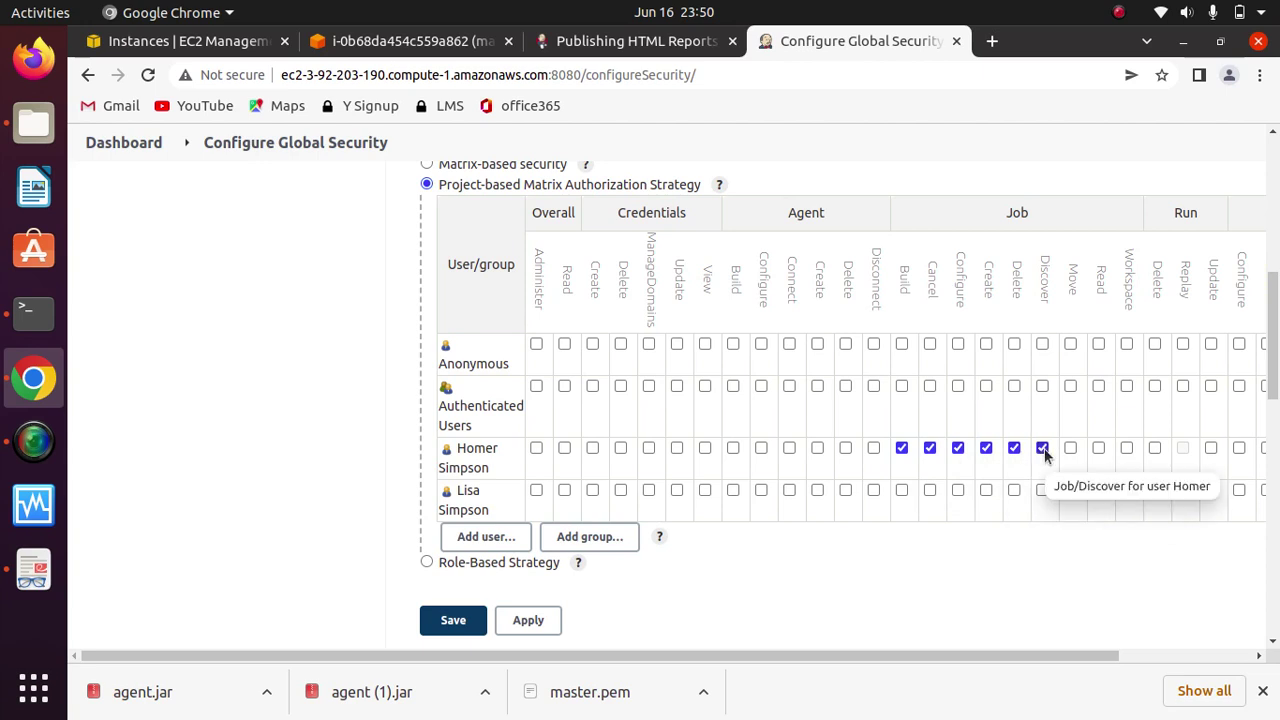
{"action": "left_click", "coordinate": [1070, 450]}
{"action": "left_click", "coordinate": [1098, 449]}
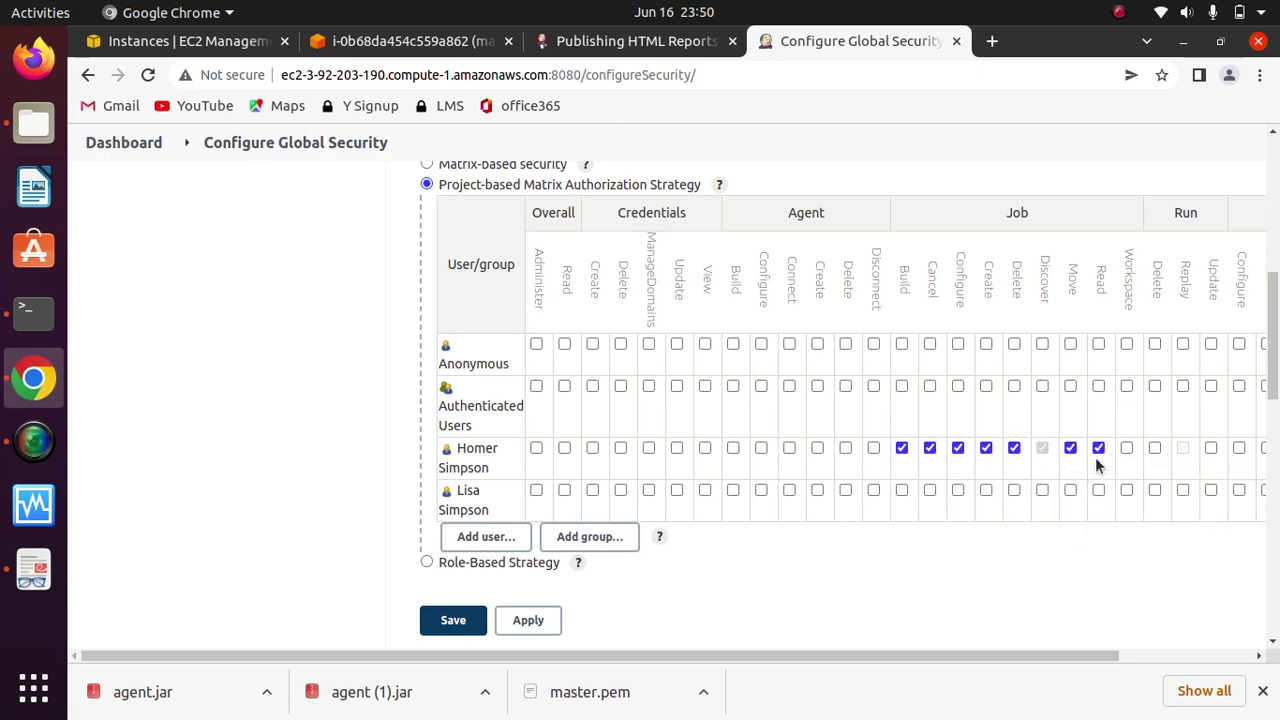
{"action": "left_click_drag", "start_coordinate": [1012, 656], "coordinate": [811, 672]}
{"action": "scroll", "coordinate": [1258, 438], "scroll_direction": "down", "scroll_amount": 3}
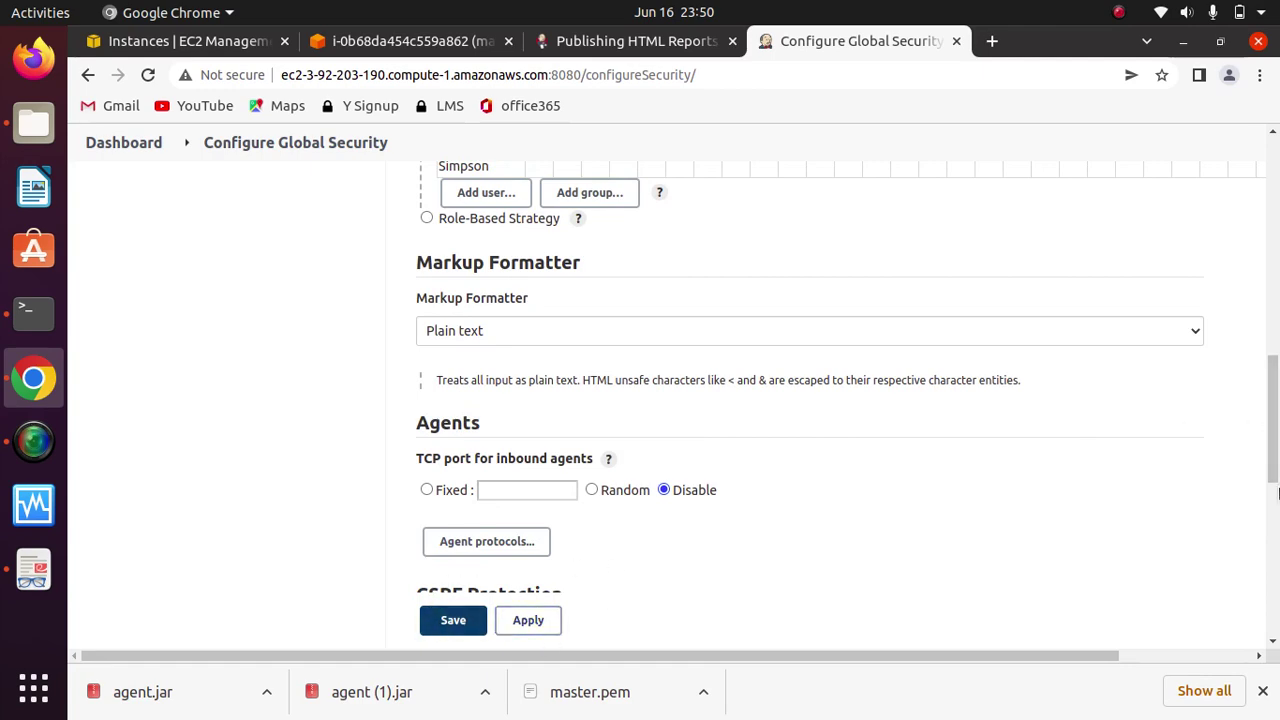
{"action": "left_click_drag", "start_coordinate": [1276, 470], "coordinate": [1276, 372]}
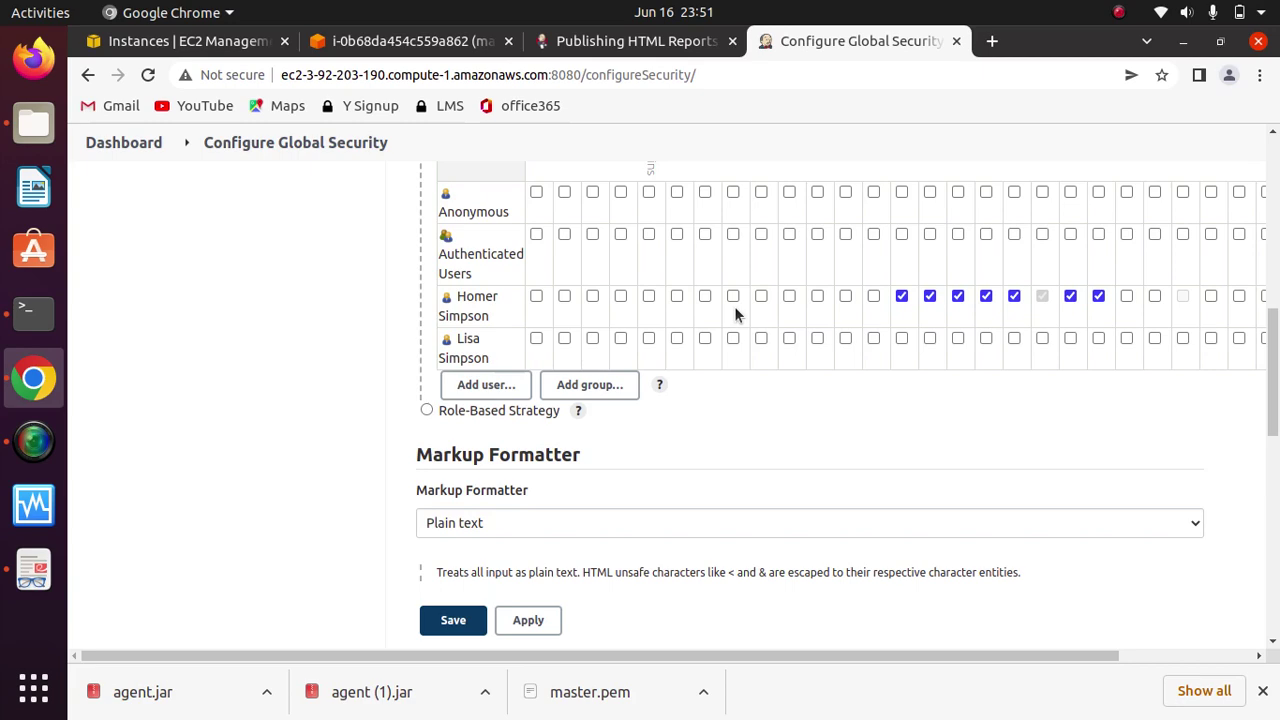
{"action": "left_click_drag", "start_coordinate": [1277, 443], "coordinate": [1275, 265]}
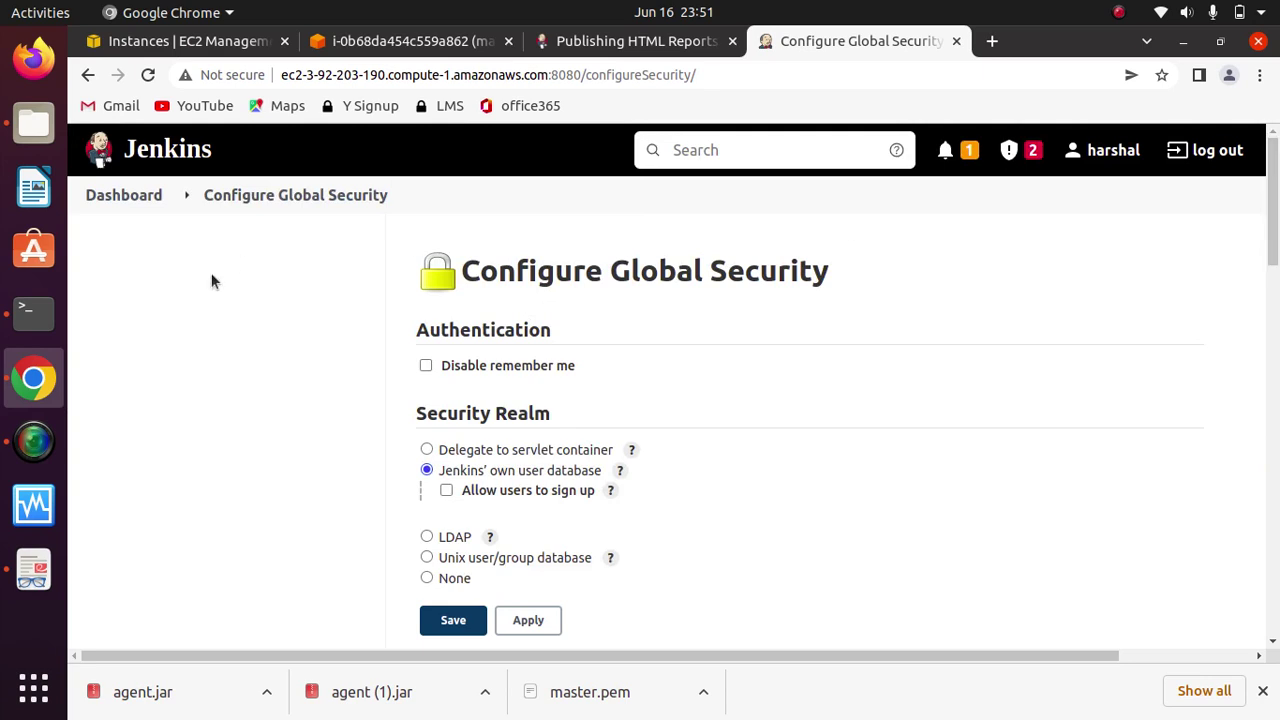
Step: Leave the security page via the Dashboard breadcrumb without saving, then go to Manage Jenkins
{"action": "left_click", "coordinate": [118, 193]}
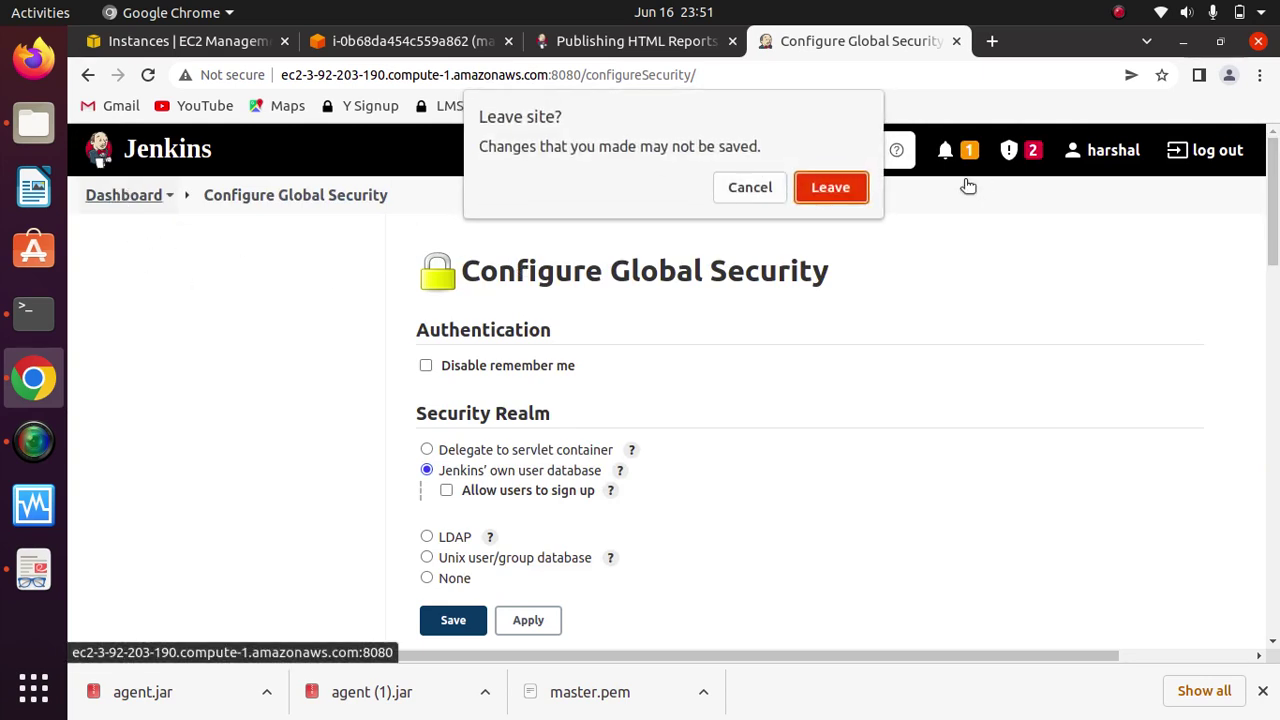
{"action": "left_click", "coordinate": [837, 195]}
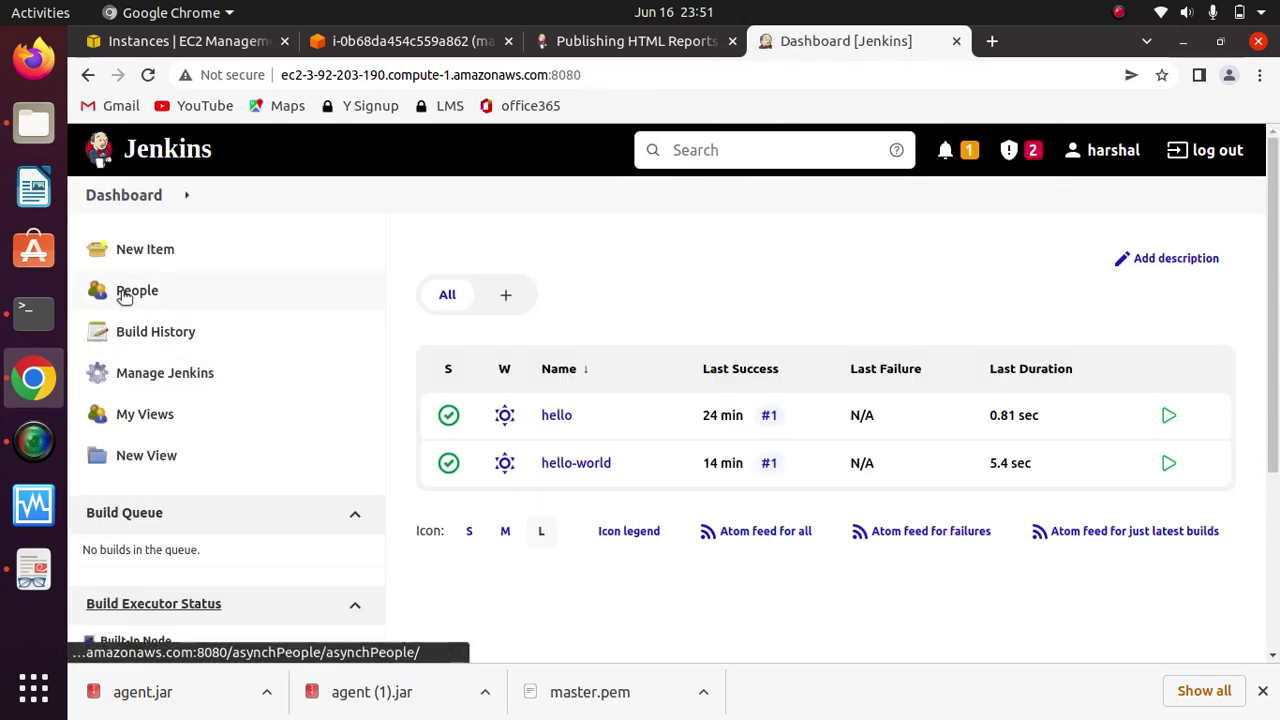
{"action": "left_click", "coordinate": [168, 378]}
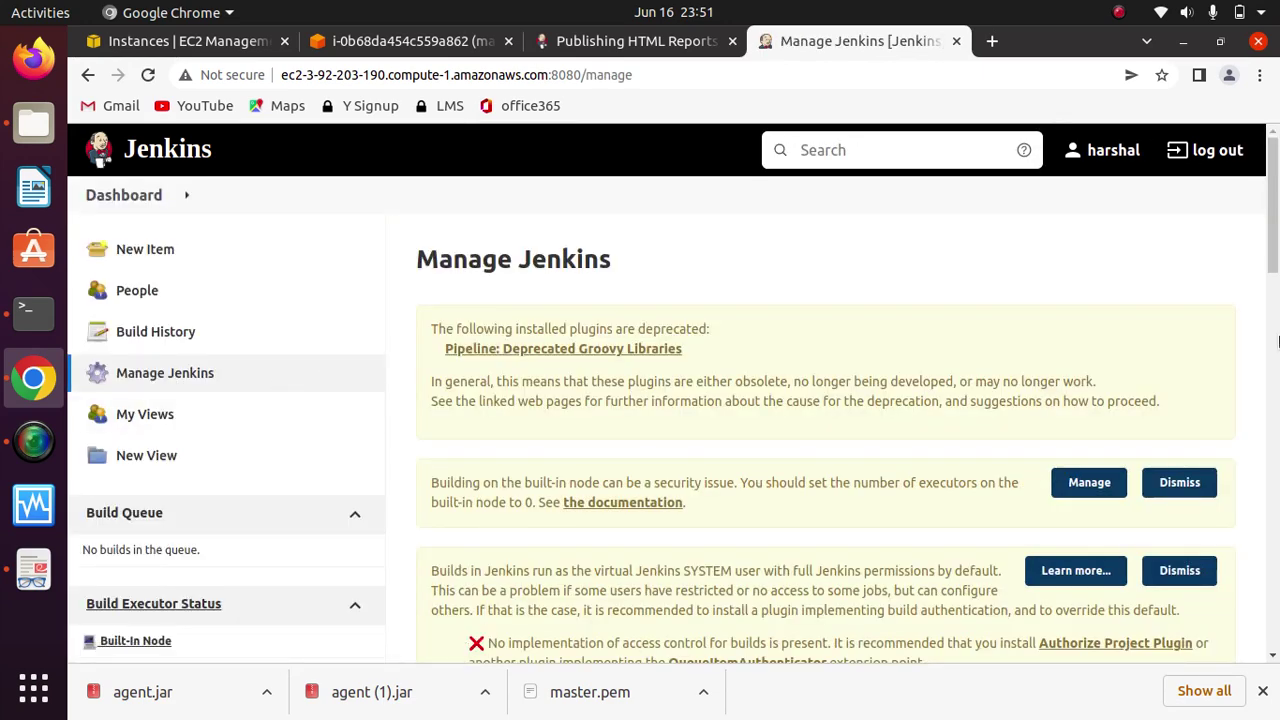
Step: Scroll to the Security section and choose Manage and Assign Roles
{"action": "scroll", "coordinate": [1276, 314], "scroll_direction": "down", "scroll_amount": 5}
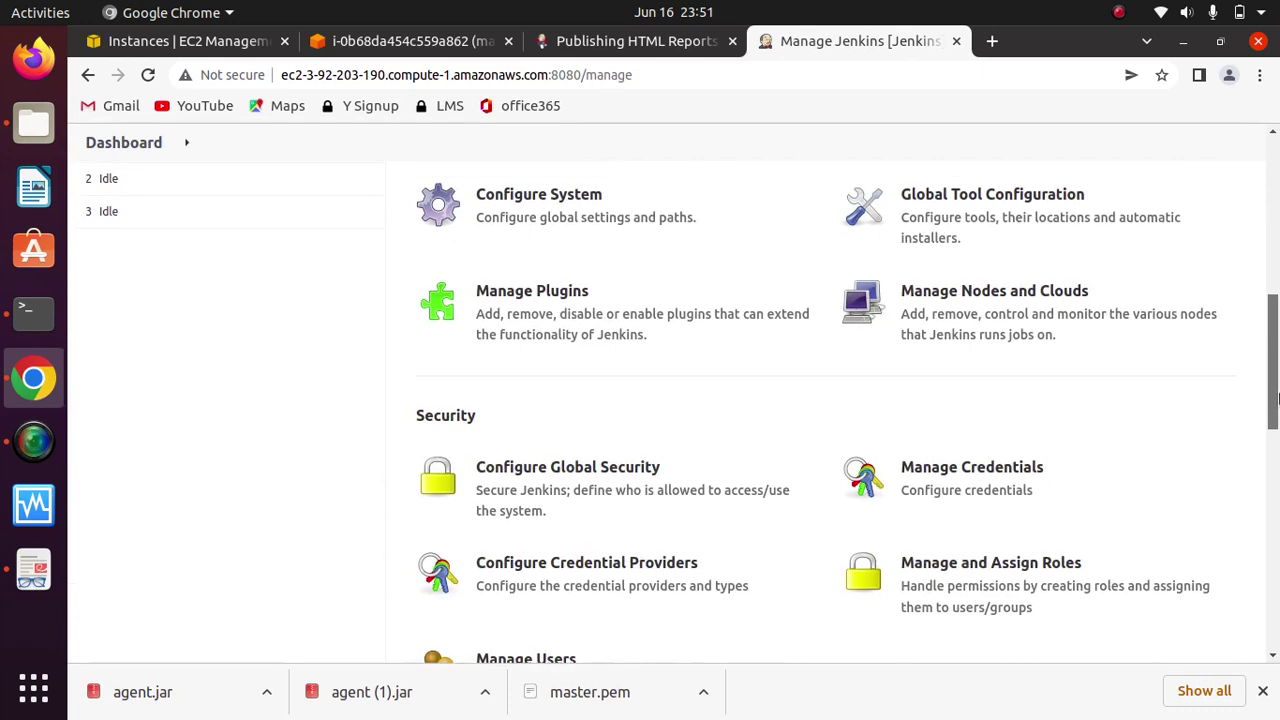
{"action": "scroll", "coordinate": [1270, 400], "scroll_direction": "down", "scroll_amount": 4}
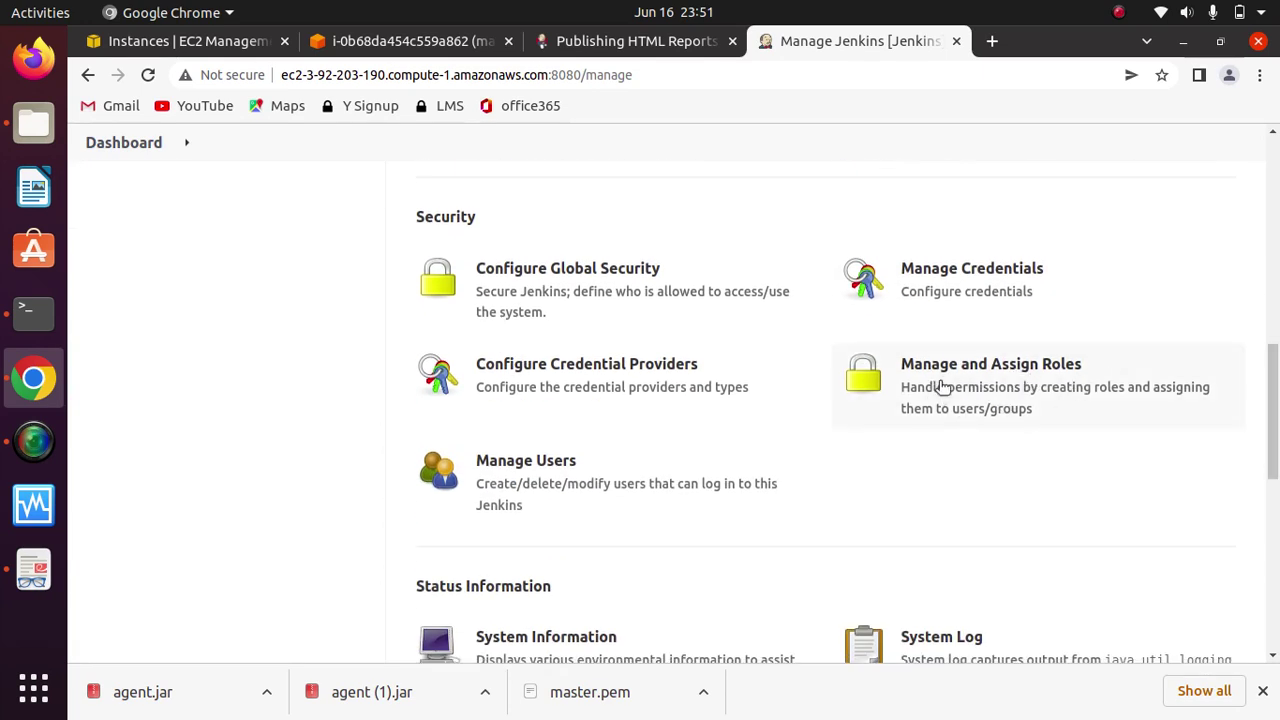
{"action": "left_click", "coordinate": [991, 380]}
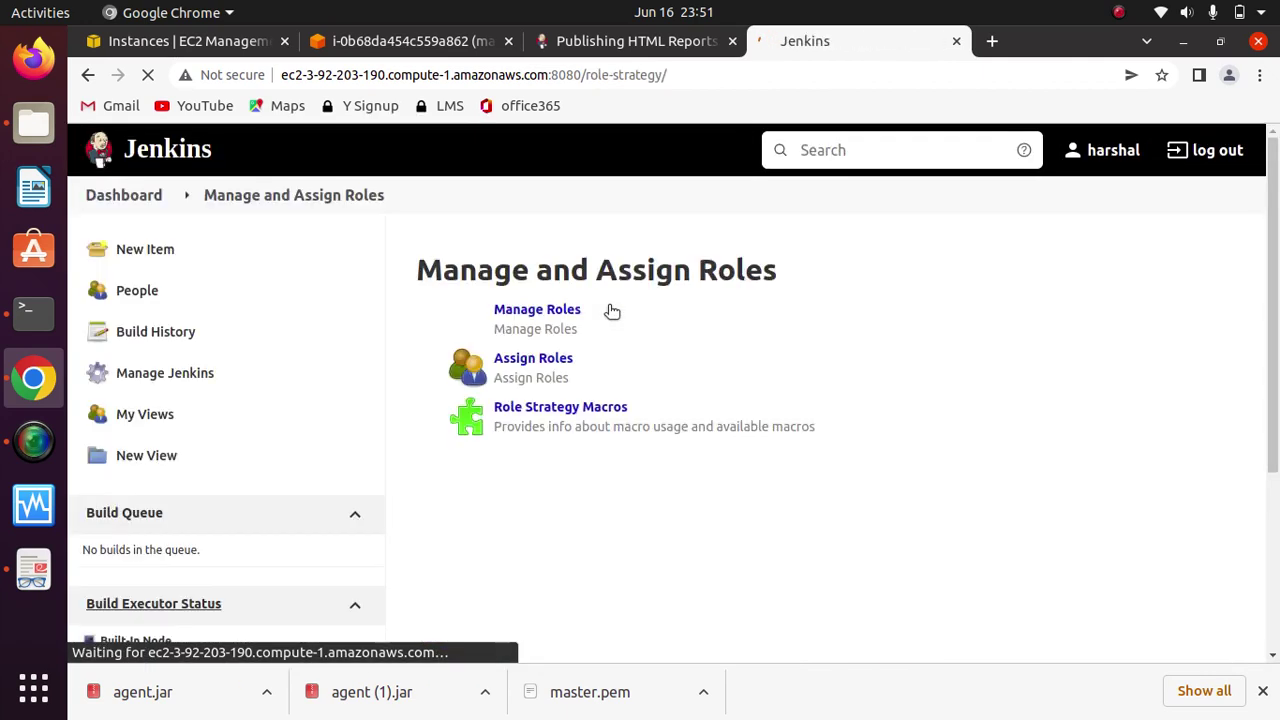
Step: On Manage Roles, add a global role named Developer
{"action": "left_click", "coordinate": [545, 310]}
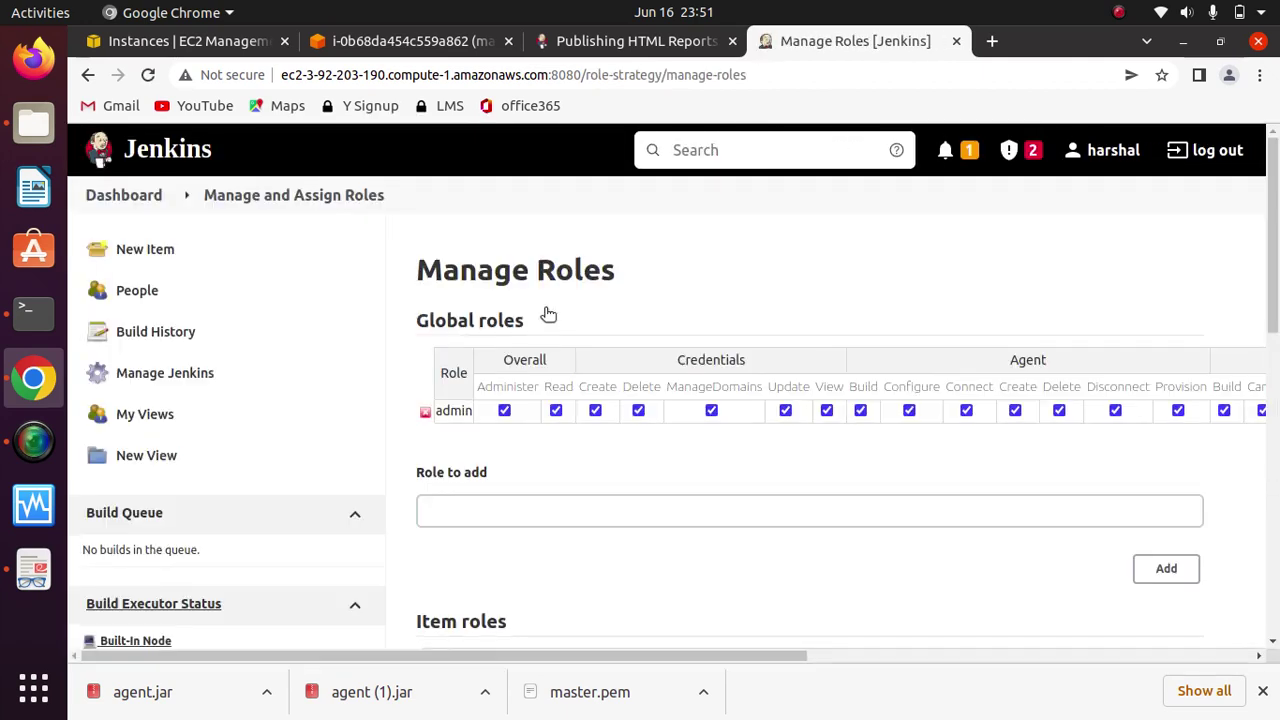
{"action": "scroll", "coordinate": [1272, 318], "scroll_direction": "down", "scroll_amount": 2}
{"action": "scroll", "coordinate": [1272, 318], "scroll_direction": "down", "scroll_amount": 2}
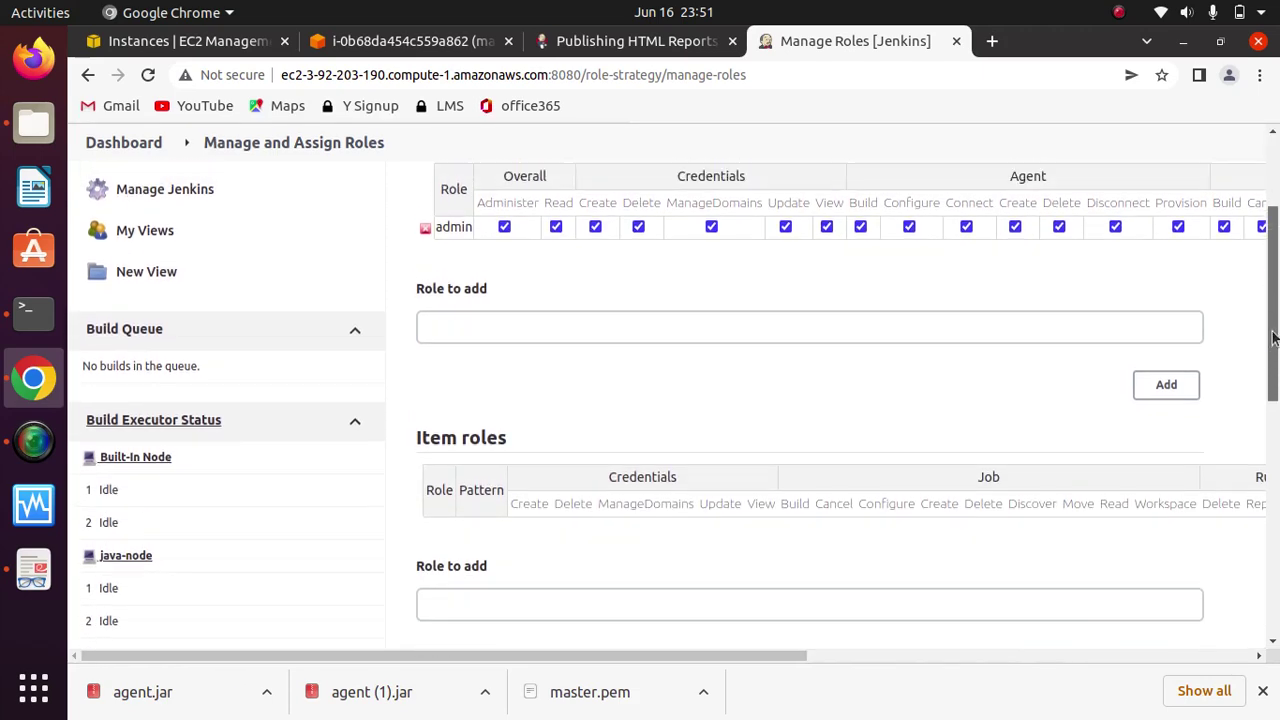
{"action": "scroll", "coordinate": [1272, 318], "scroll_direction": "up", "scroll_amount": 2}
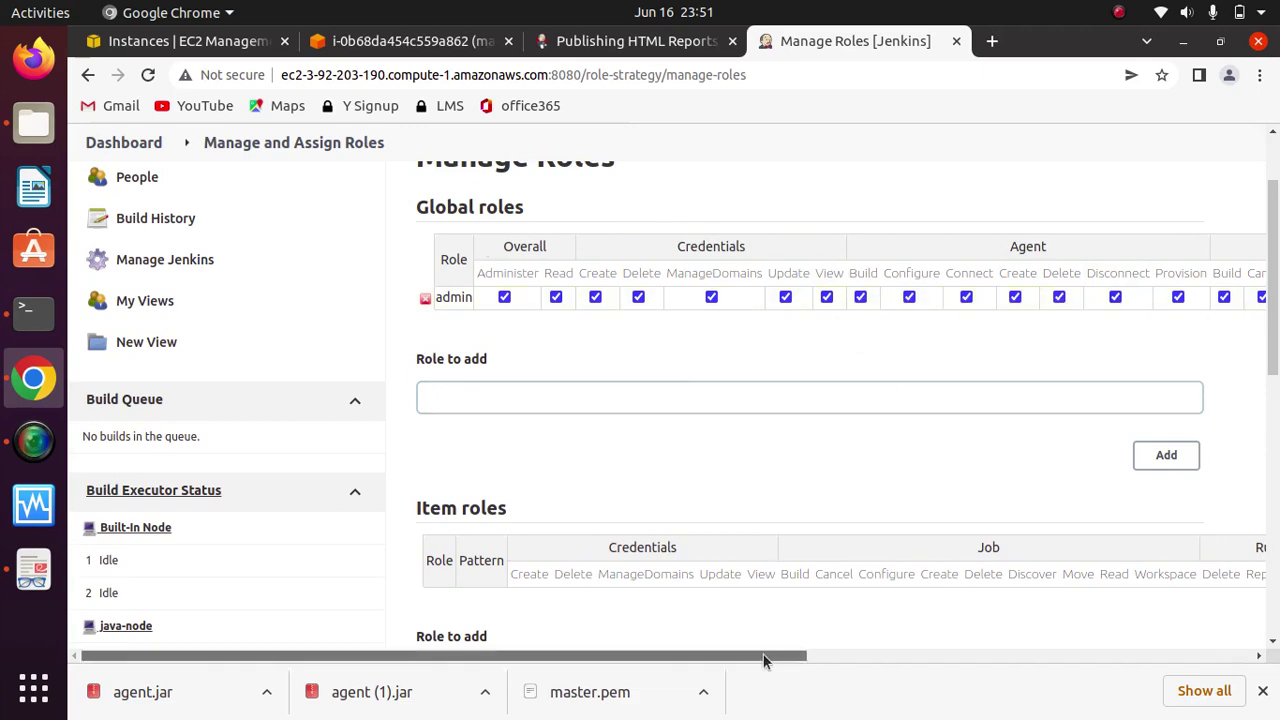
{"action": "left_click_drag", "start_coordinate": [730, 655], "coordinate": [529, 677]}
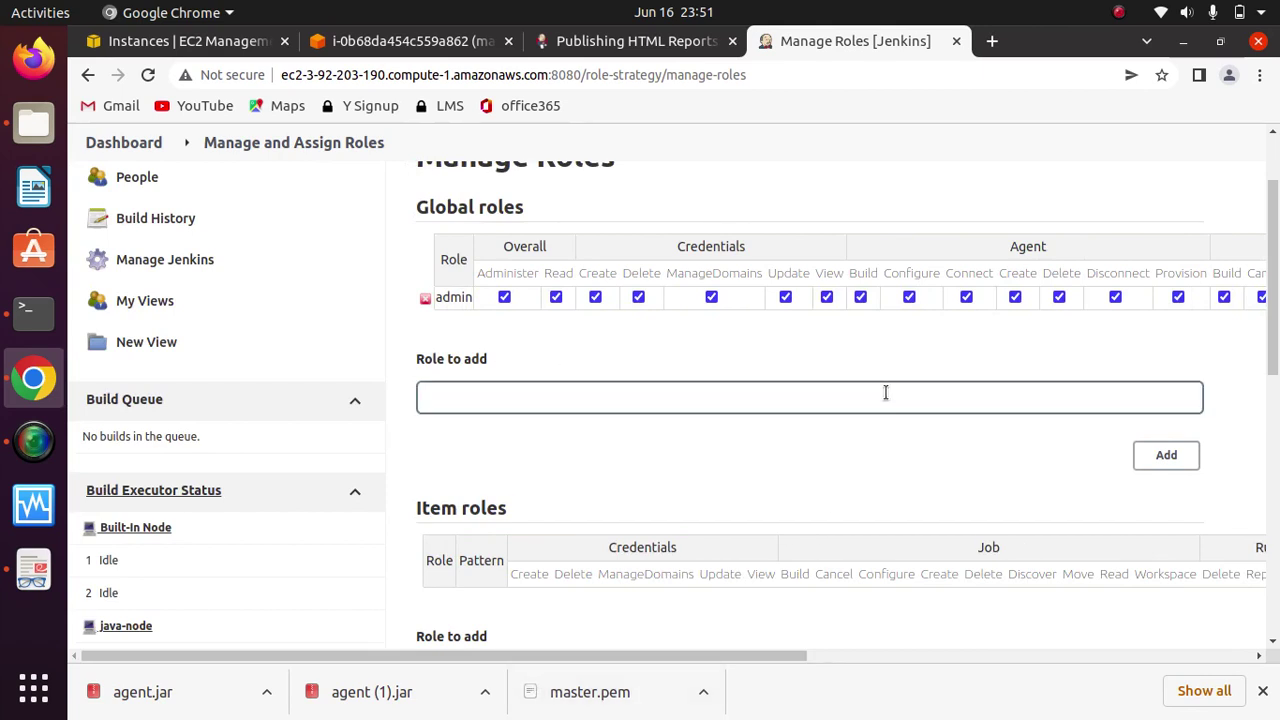
{"action": "left_click_drag", "start_coordinate": [1270, 327], "coordinate": [1268, 365]}
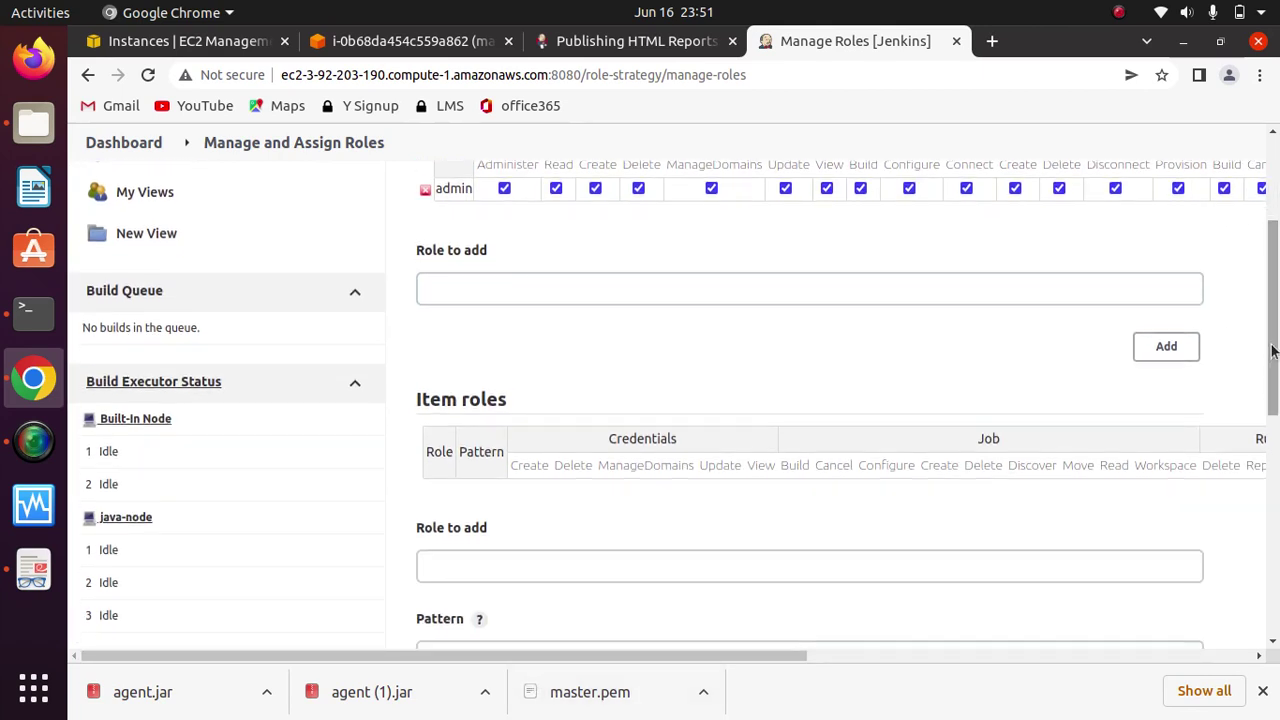
{"action": "left_click", "coordinate": [671, 288]}
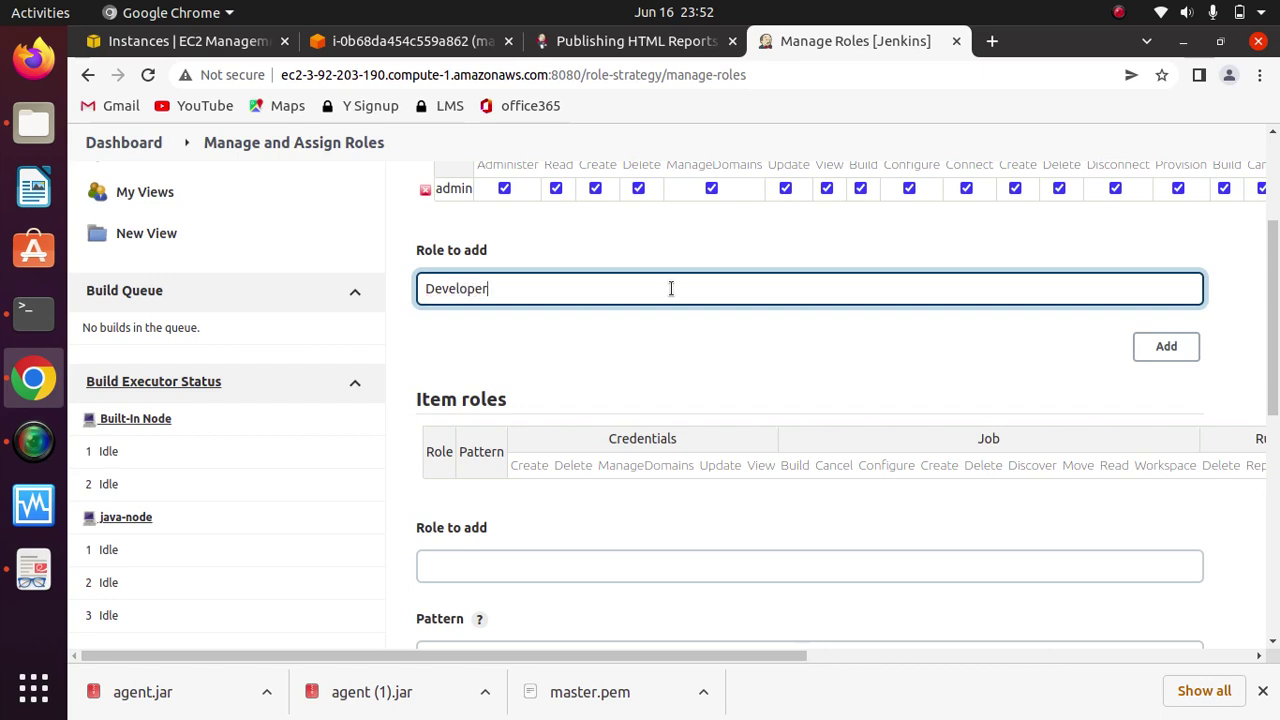
{"action": "left_click", "coordinate": [1168, 346]}
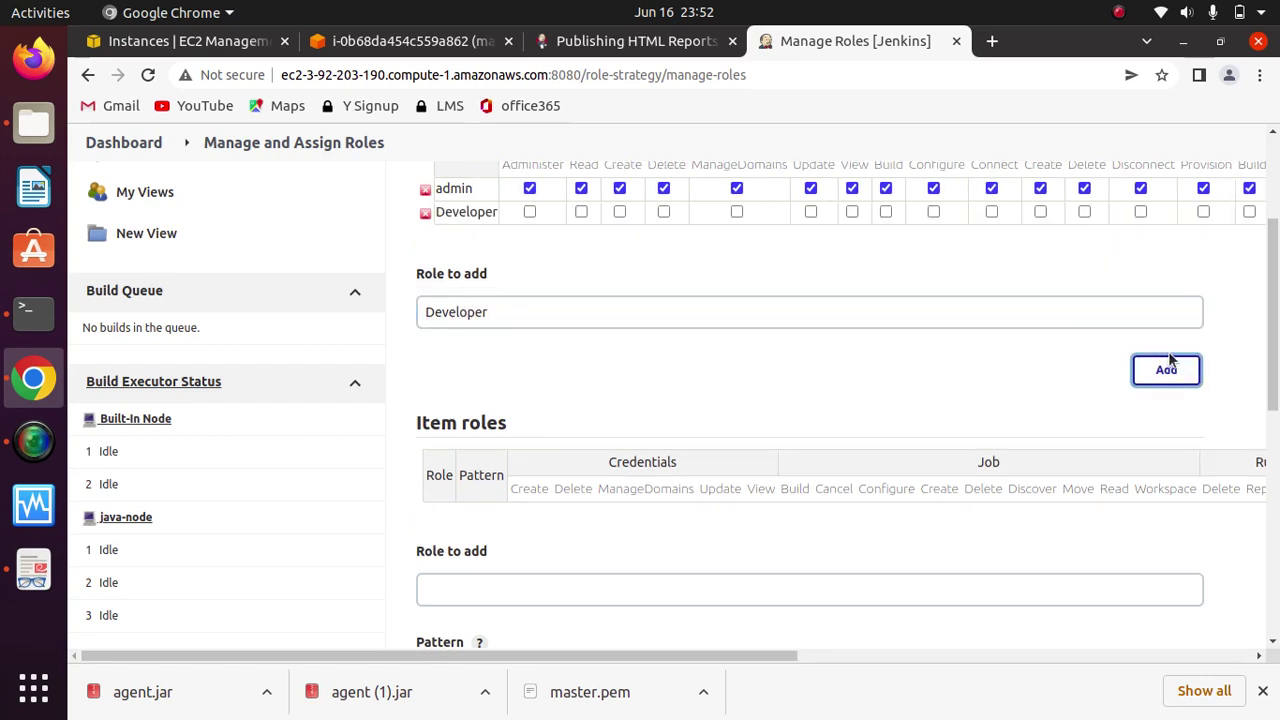
Step: Add a second global role named tester
{"action": "left_click", "coordinate": [549, 315]}
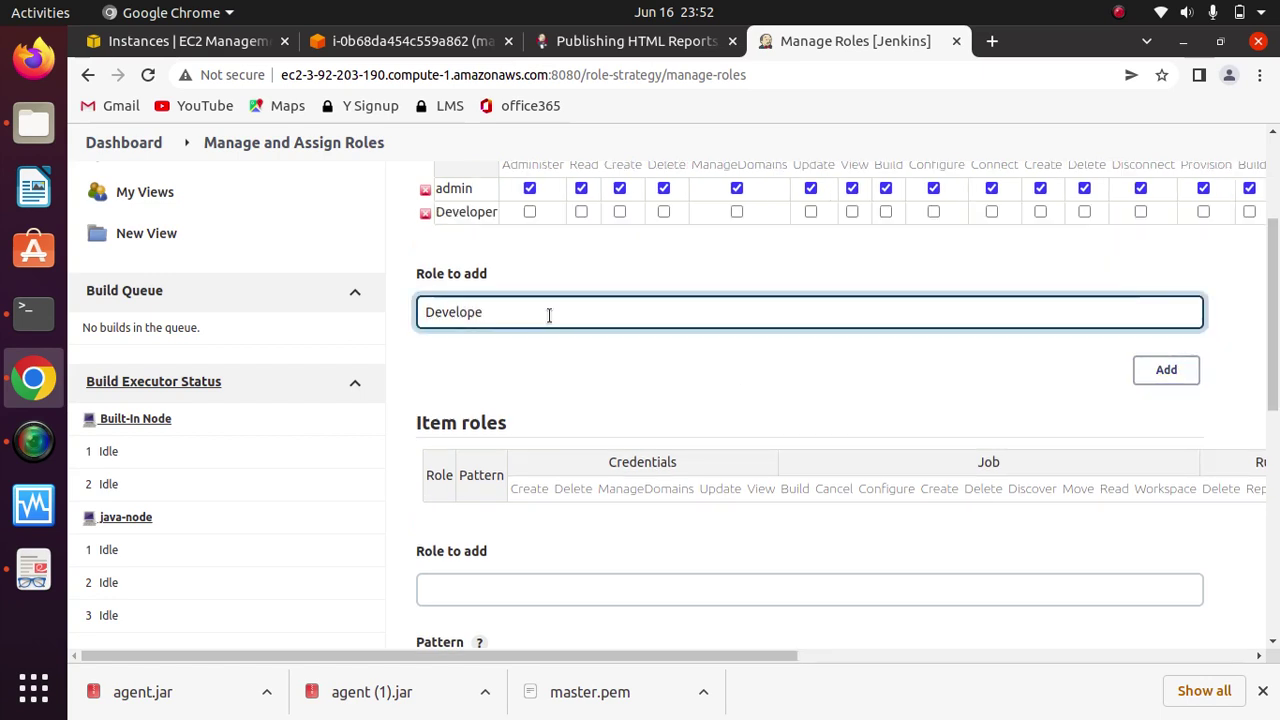
{"action": "key", "text": "BackSpace"}
{"action": "key", "text": "BackSpace"}
{"action": "key", "text": "BackSpace"}
{"action": "key", "text": "BackSpace"}
{"action": "key", "text": "BackSpace"}
{"action": "key", "text": "BackSpace"}
{"action": "key", "text": "BackSpace"}
{"action": "key", "text": "BackSpace"}
{"action": "type", "text": "tester"}
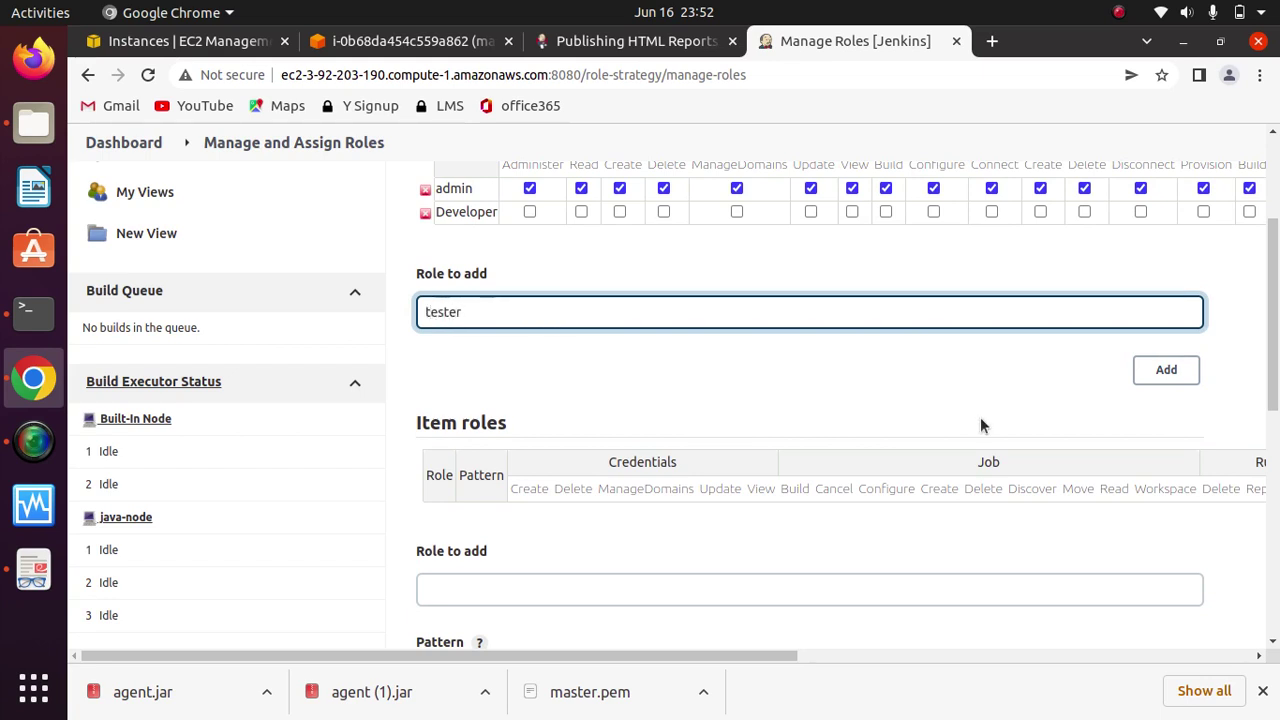
{"action": "left_click", "coordinate": [1176, 378]}
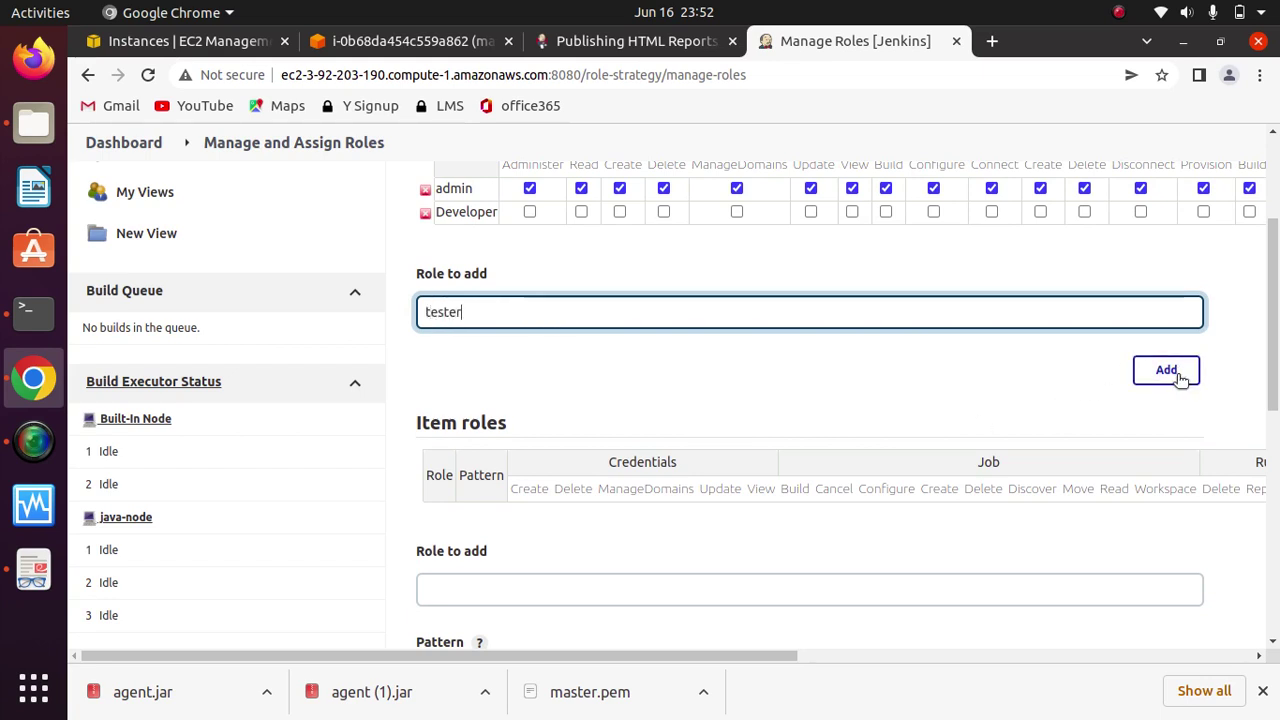
Step: Apply and save the new Developer and tester roles
{"action": "left_click_drag", "start_coordinate": [1275, 351], "coordinate": [1272, 606]}
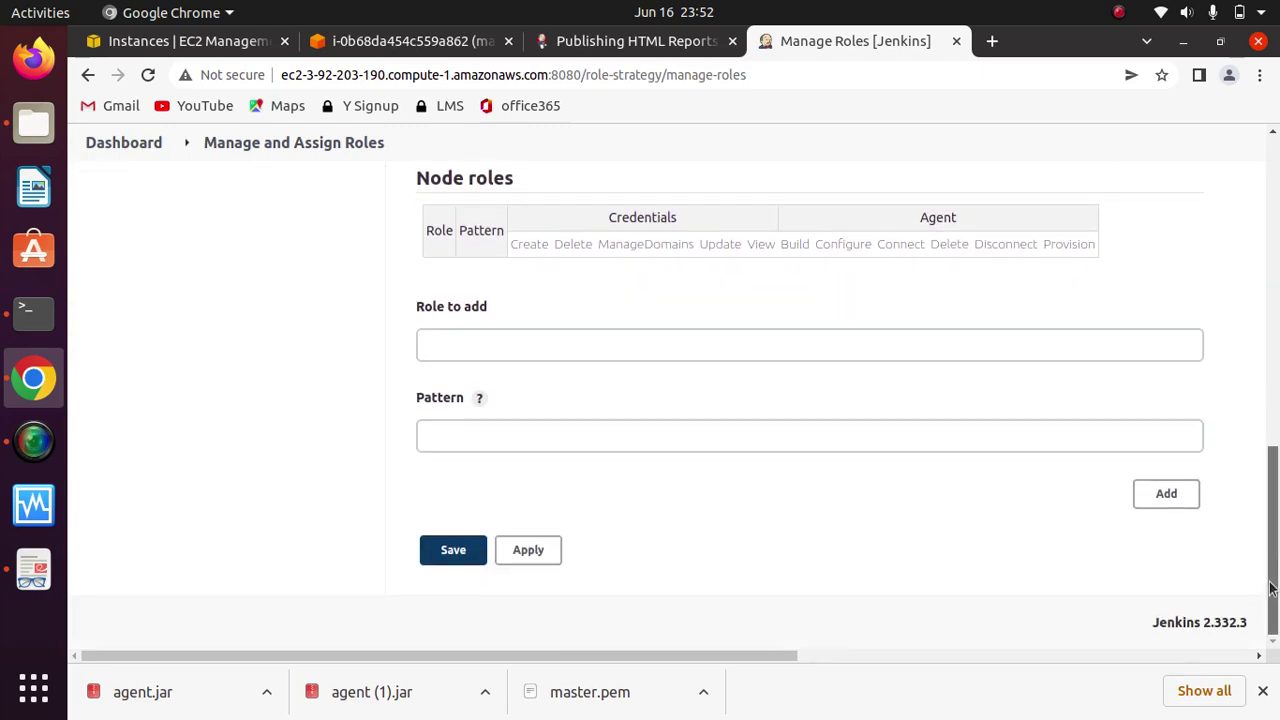
{"action": "left_click_drag", "start_coordinate": [1272, 590], "coordinate": [1277, 292]}
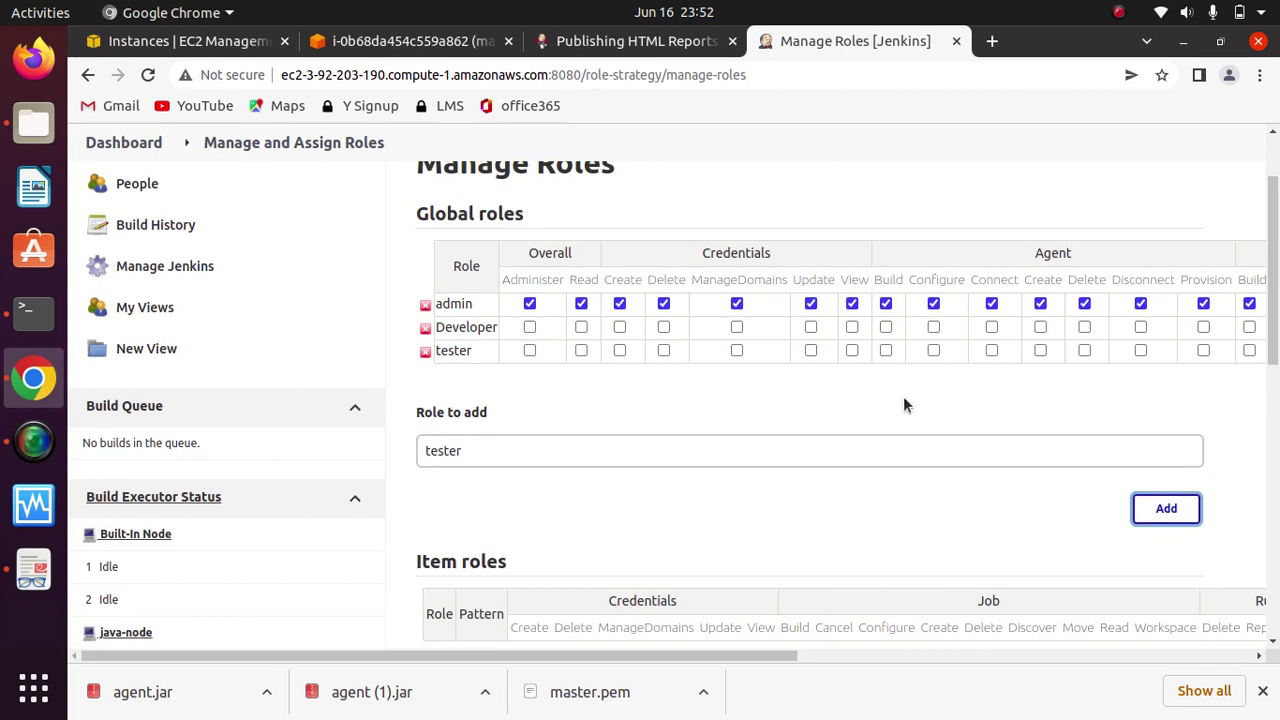
{"action": "left_click_drag", "start_coordinate": [1275, 350], "coordinate": [1276, 607]}
{"action": "left_click", "coordinate": [528, 550]}
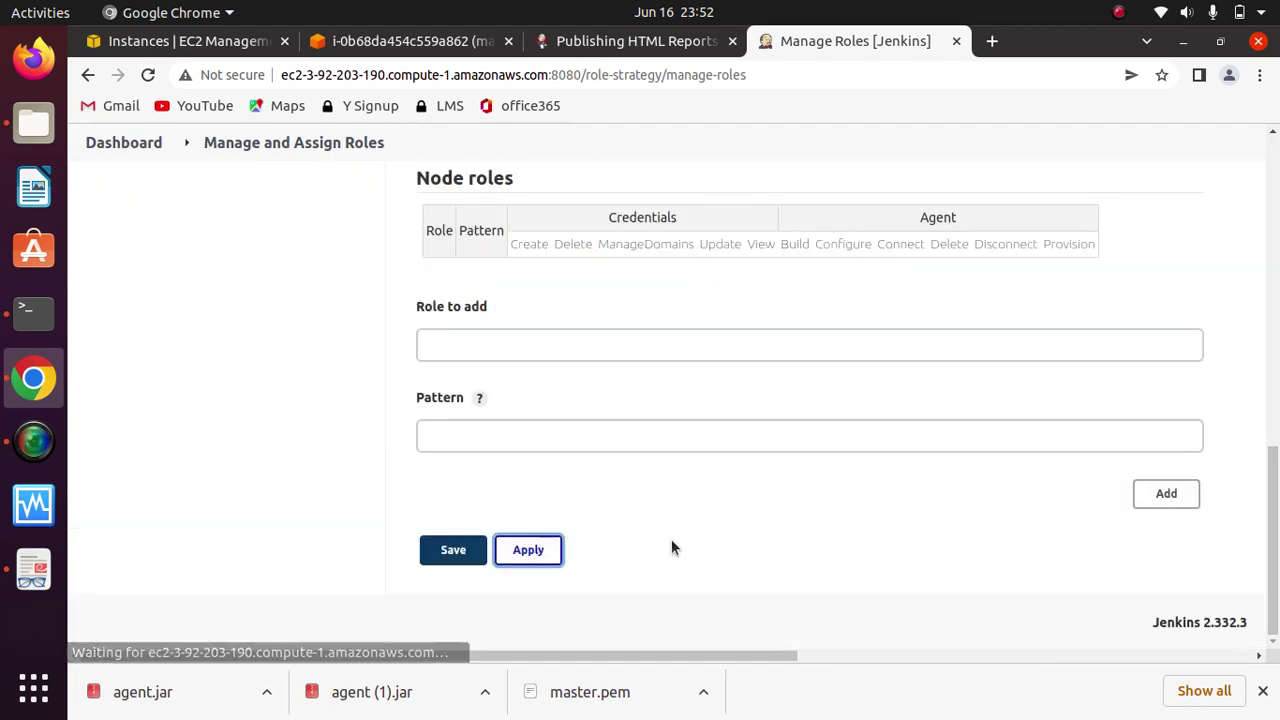
{"action": "left_click", "coordinate": [453, 550]}
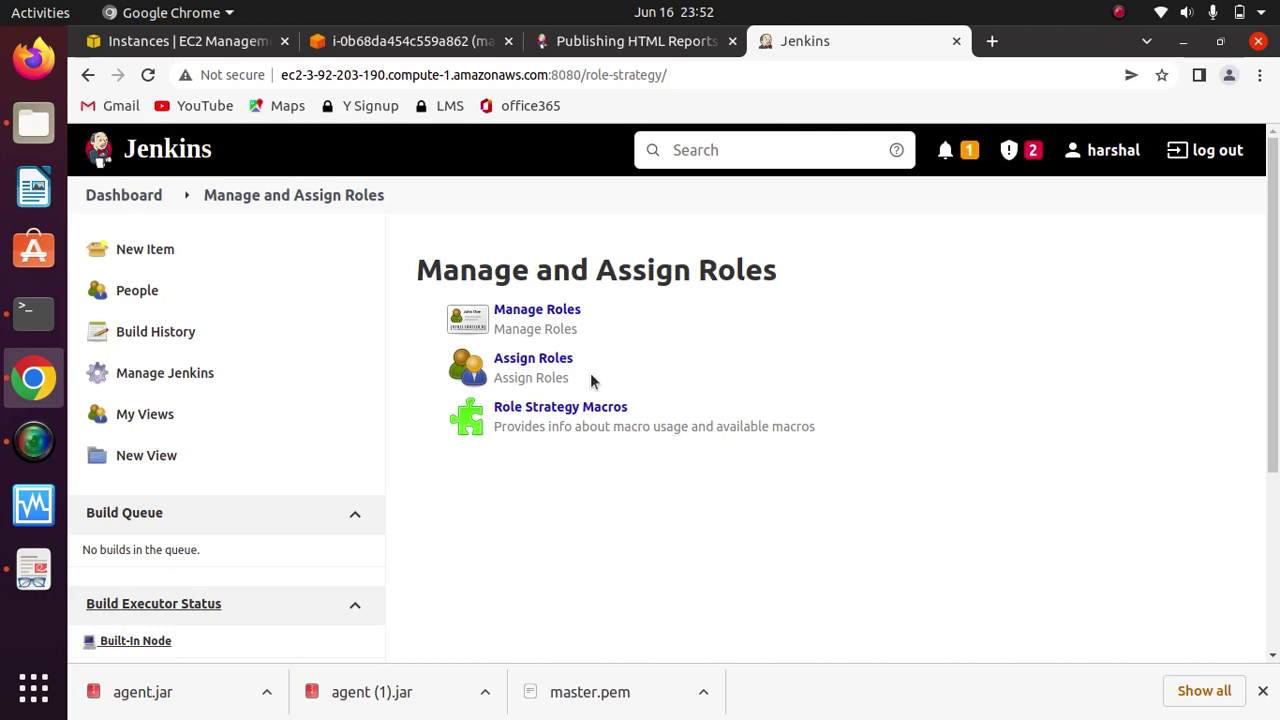
Step: Go to the Assign Roles page to see the Global roles grid
{"action": "left_click", "coordinate": [545, 364]}
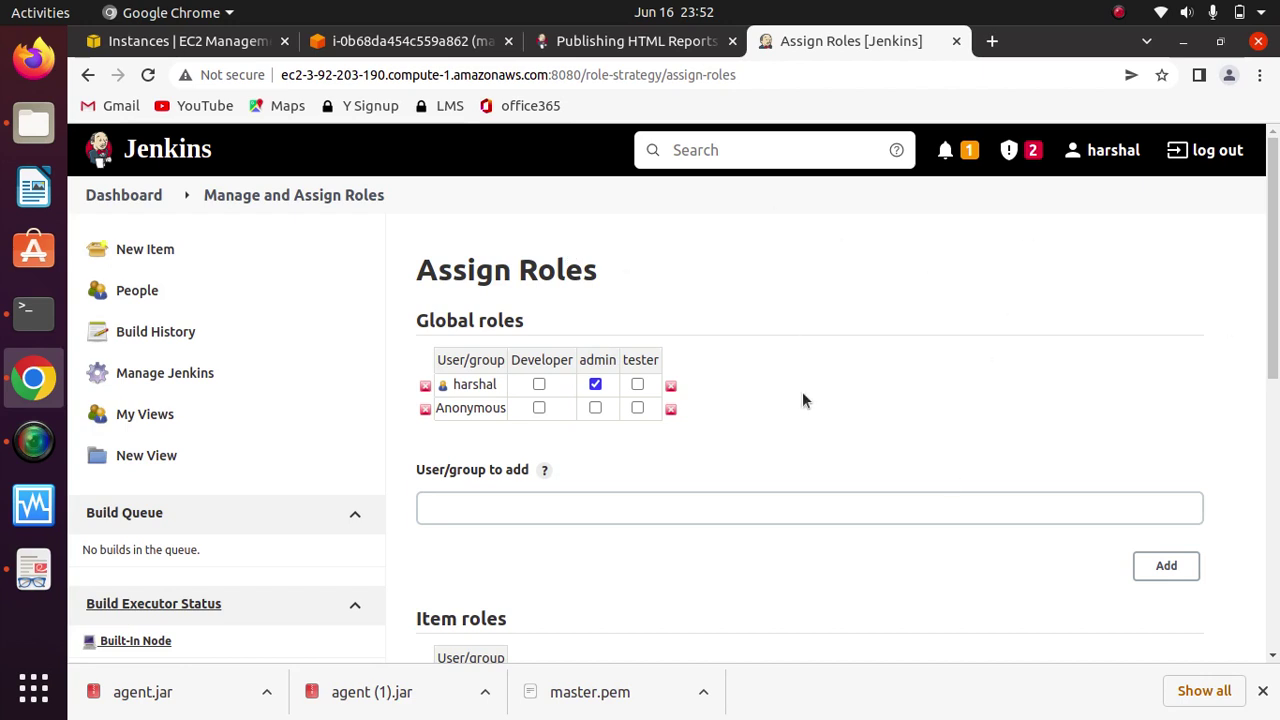
Step: Delete the Anonymous row, then add user Homer with the Developer role
{"action": "left_click", "coordinate": [424, 410]}
{"action": "left_click", "coordinate": [607, 478]}
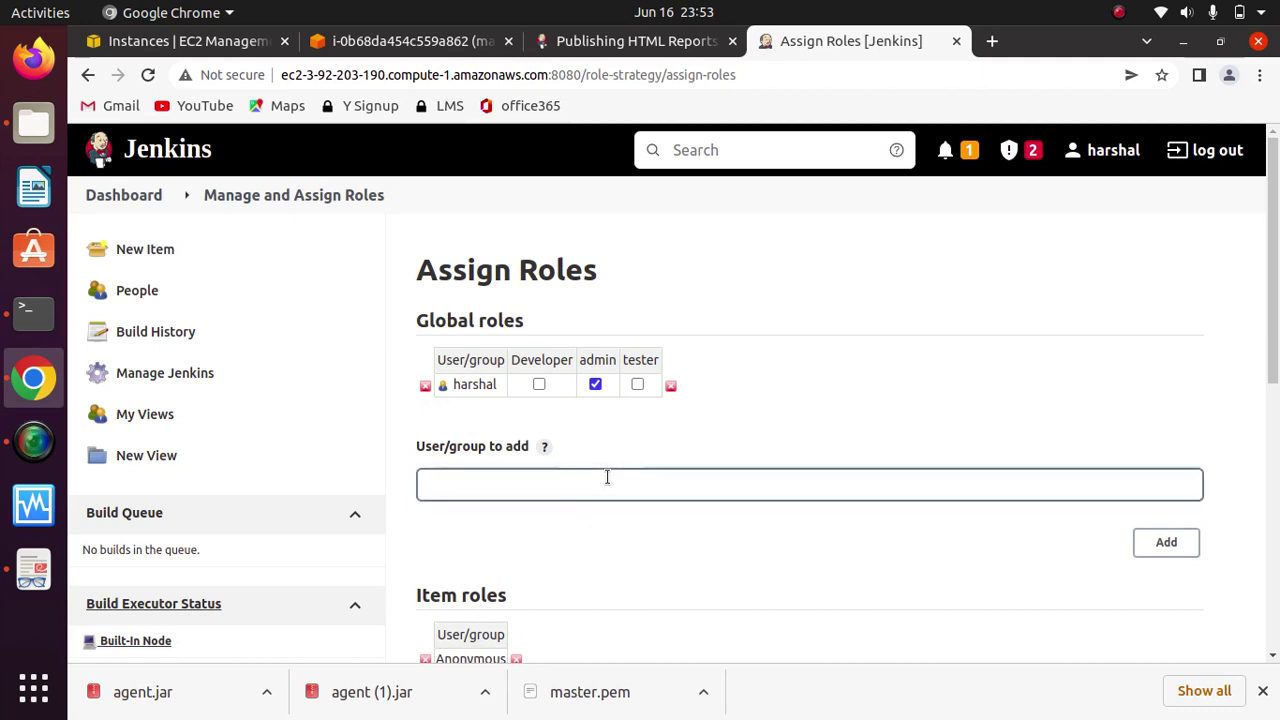
{"action": "left_click", "coordinate": [576, 484]}
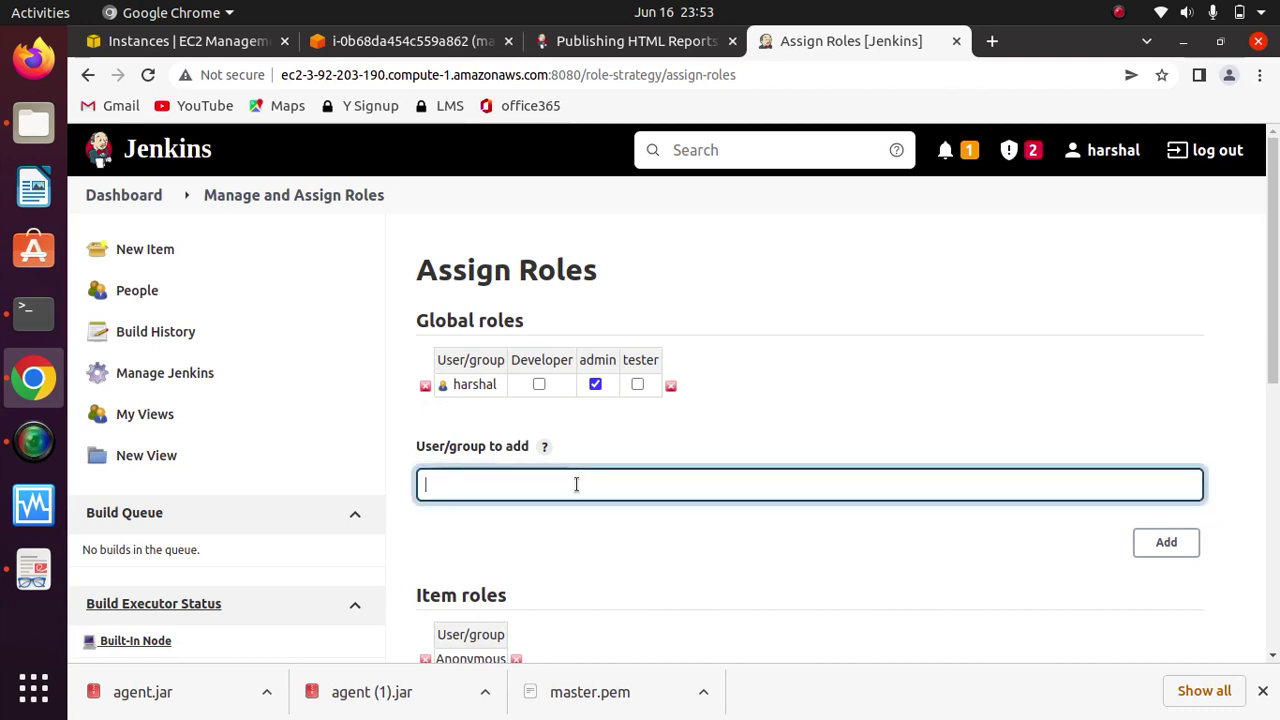
{"action": "type", "text": "Homer"}
{"action": "left_click", "coordinate": [1175, 544]}
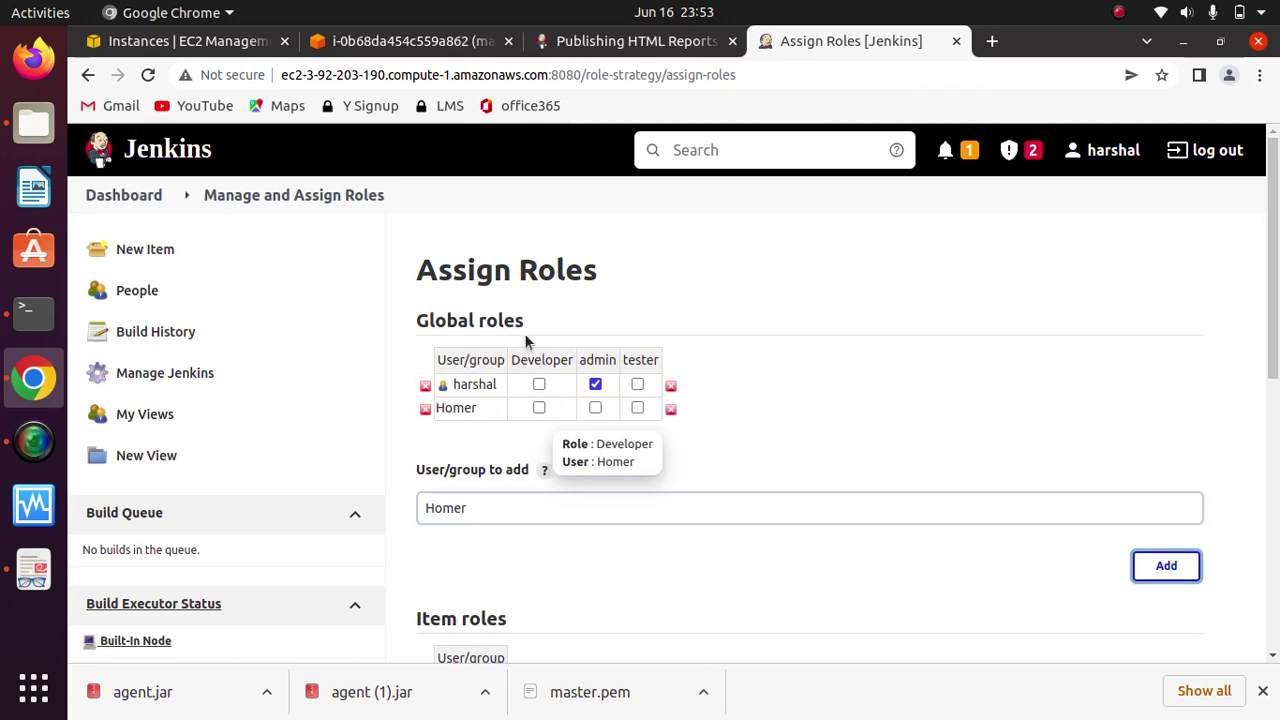
{"action": "left_click", "coordinate": [539, 409]}
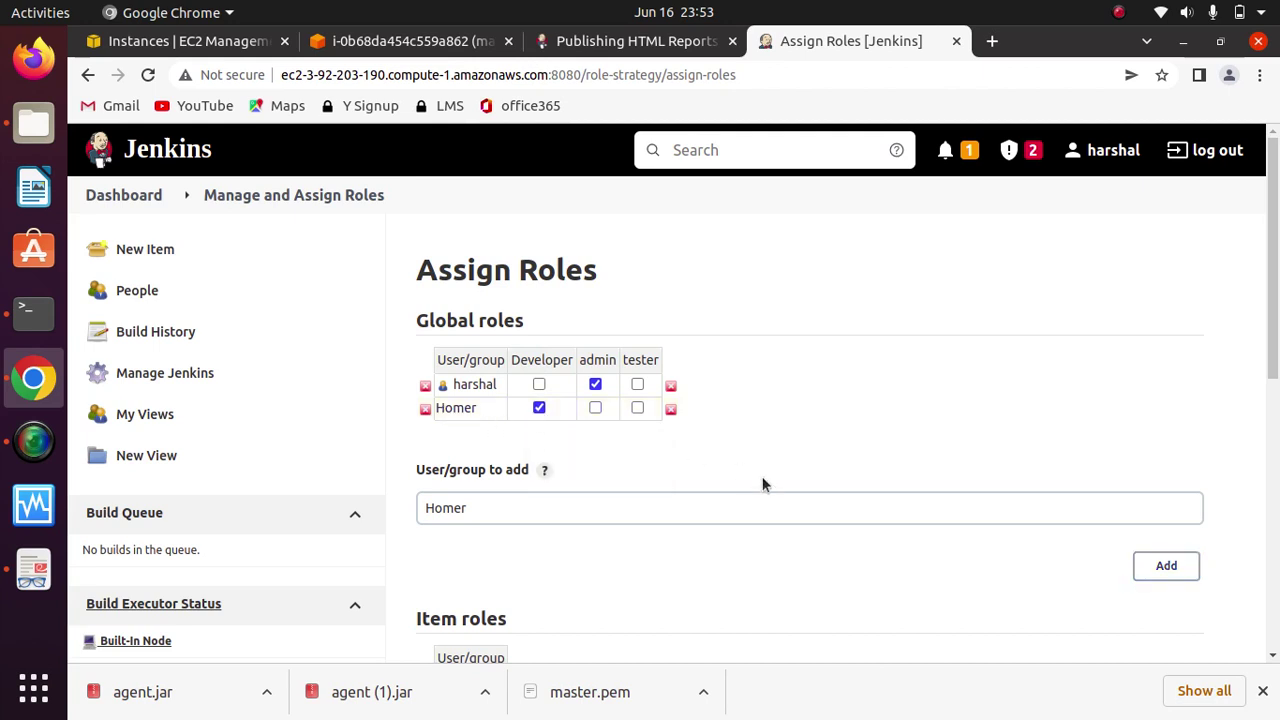
Step: Add user Marge and give her the Developer role
{"action": "left_click", "coordinate": [744, 508]}
{"action": "key", "text": "BackSpace"}
{"action": "key", "text": "BackSpace"}
{"action": "key", "text": "BackSpace"}
{"action": "key", "text": "BackSpace"}
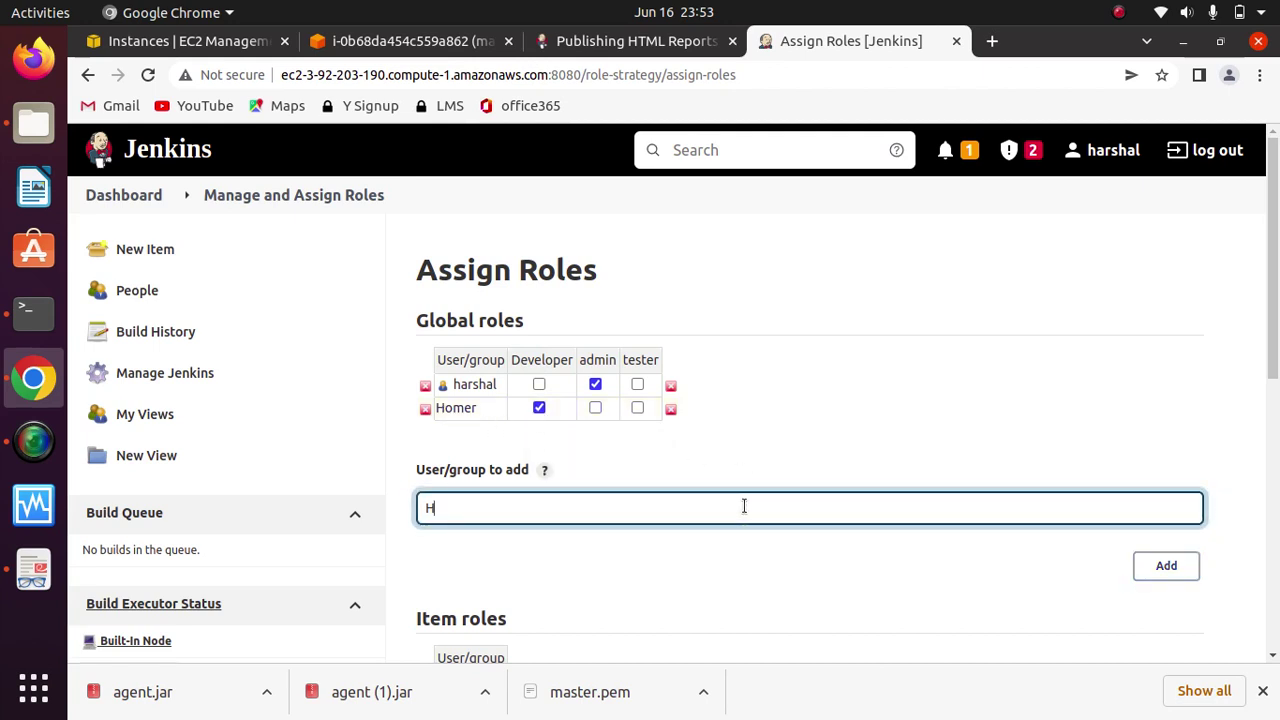
{"action": "key", "text": "BackSpace"}
{"action": "type", "text": "mar"}
{"action": "key", "text": "Tab"}
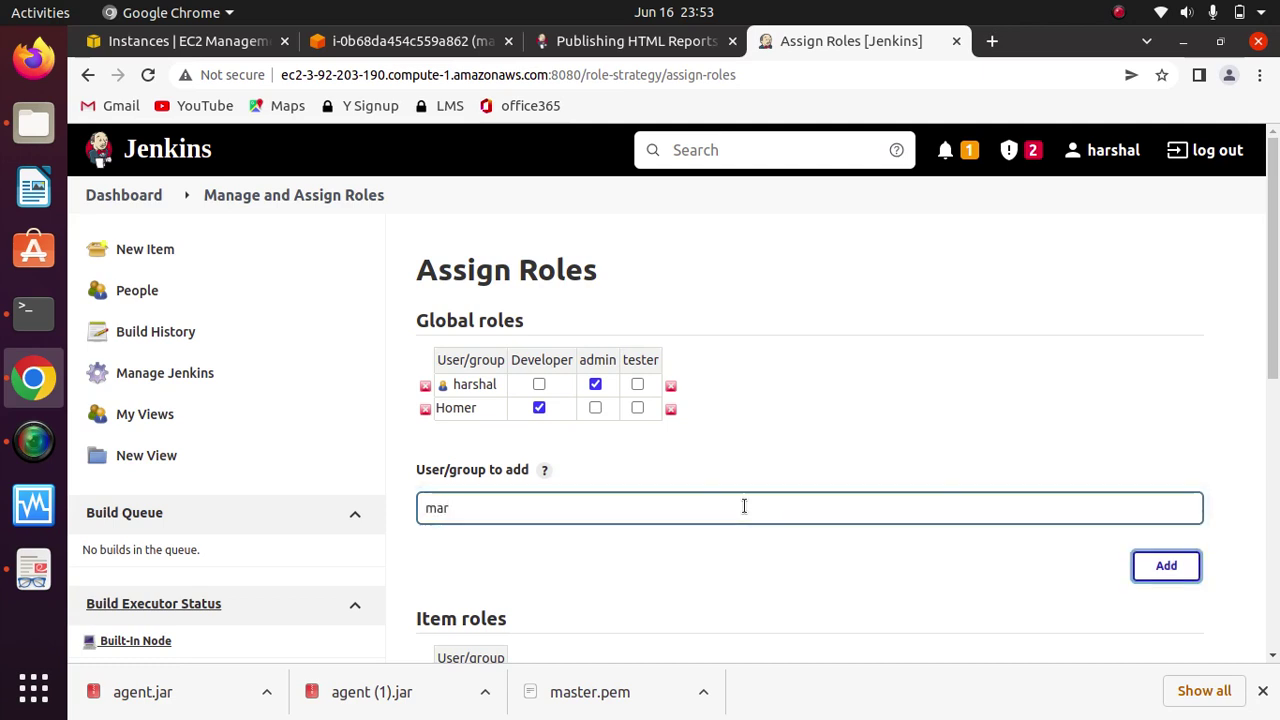
{"action": "left_click", "coordinate": [744, 506]}
{"action": "key", "text": "BackSpace"}
{"action": "key", "text": "BackSpace"}
{"action": "key", "text": "BackSpace"}
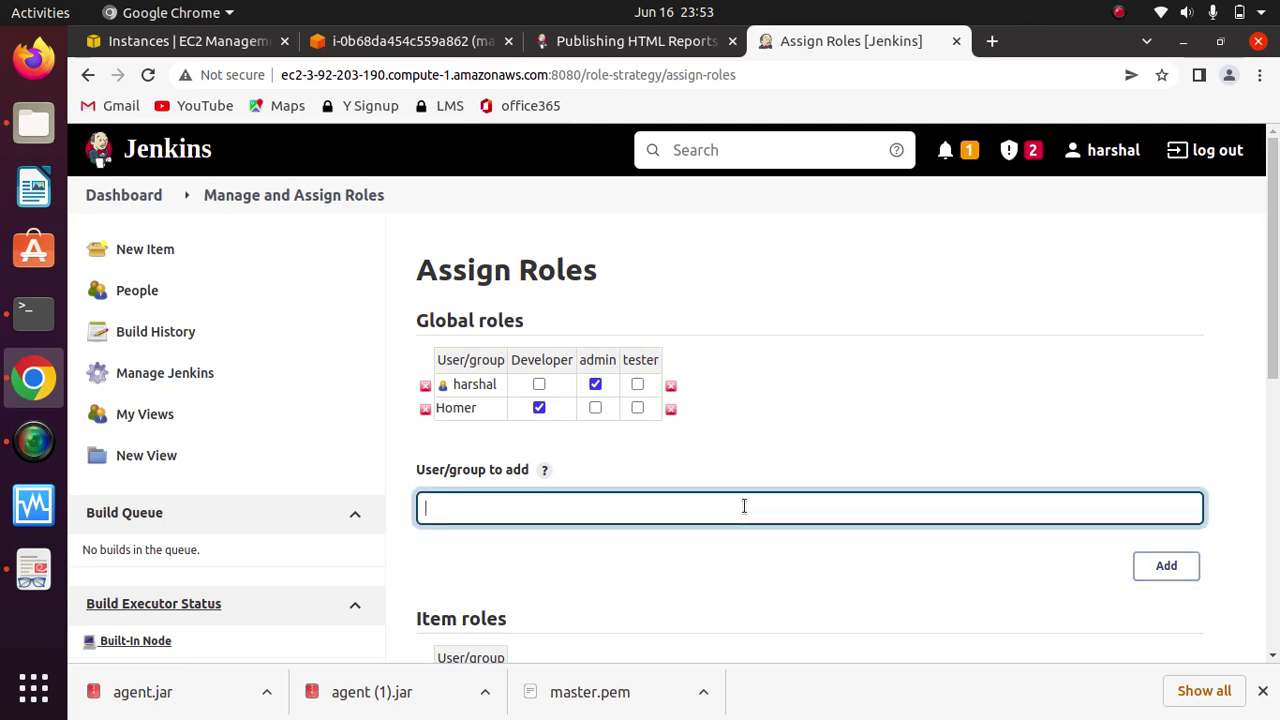
{"action": "type", "text": "Marge"}
{"action": "left_click", "coordinate": [1166, 566]}
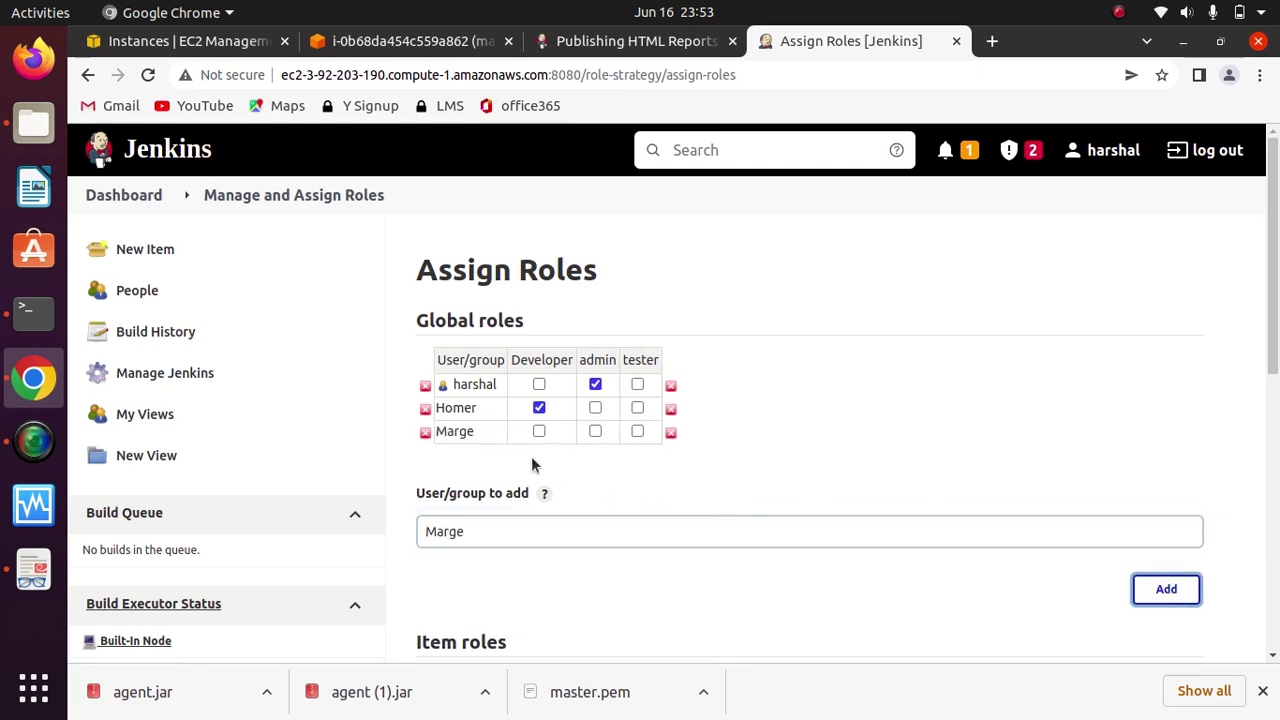
{"action": "left_click", "coordinate": [538, 432]}
Step: Add user Bart and give him the tester role instead of admin
{"action": "left_click", "coordinate": [577, 530]}
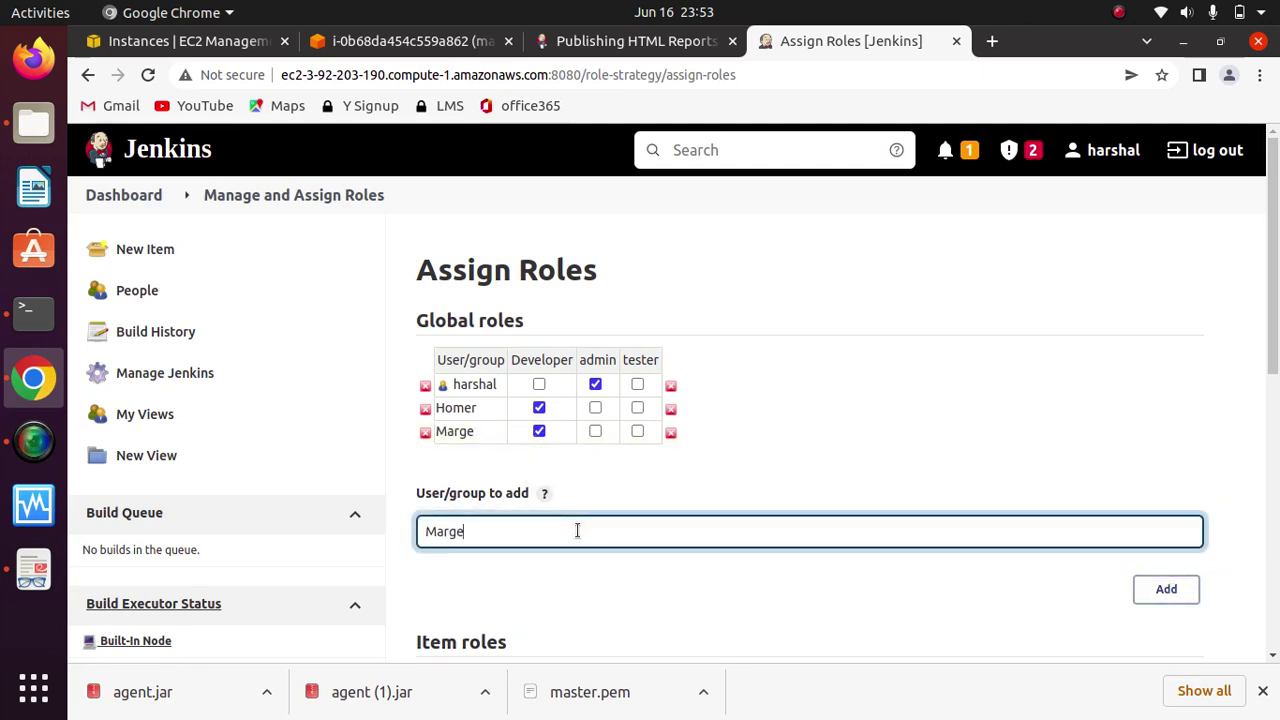
{"action": "key", "text": "BackSpace"}
{"action": "key", "text": "BackSpace"}
{"action": "key", "text": "BackSpace"}
{"action": "key", "text": "BackSpace"}
{"action": "key", "text": "BackSpace"}
{"action": "type", "text": "bart"}
{"action": "key", "text": "BackSpace"}
{"action": "key", "text": "BackSpace"}
{"action": "key", "text": "BackSpace"}
{"action": "key", "text": "BackSpace"}
{"action": "type", "text": "Bart"}
{"action": "left_click", "coordinate": [1166, 589]}
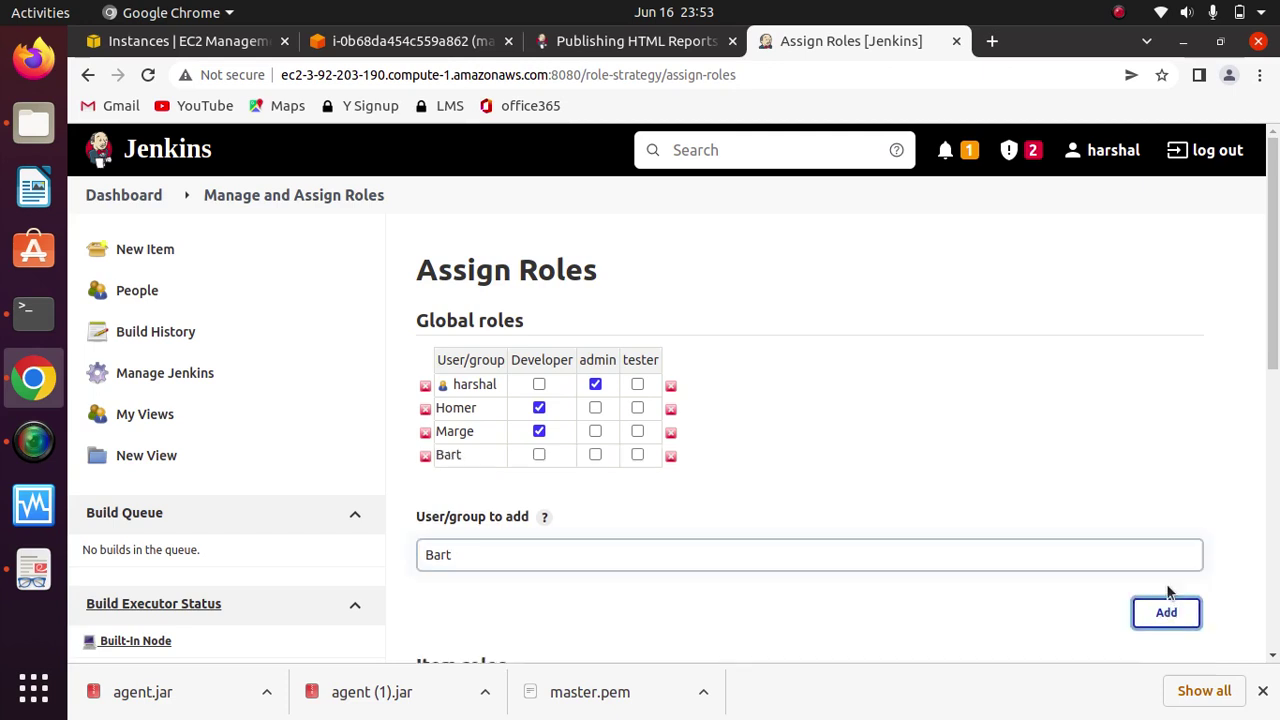
{"action": "left_click", "coordinate": [595, 455]}
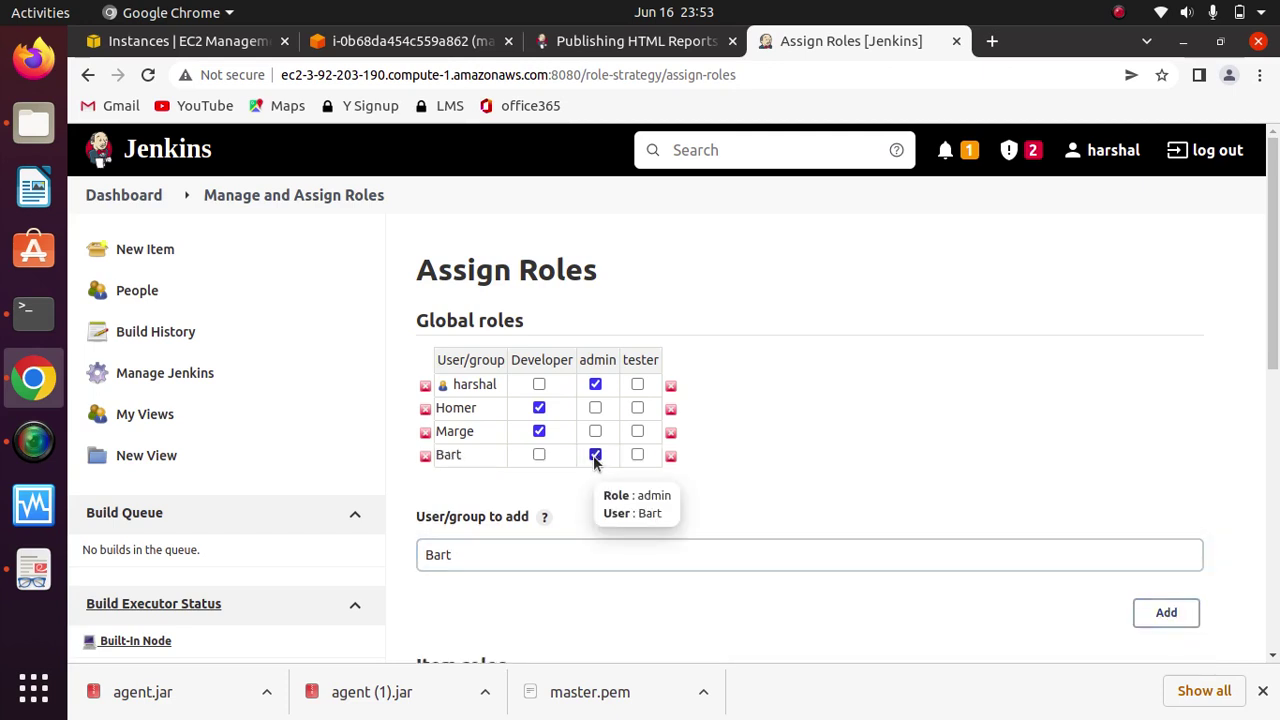
{"action": "left_click", "coordinate": [637, 455]}
{"action": "left_click", "coordinate": [586, 555]}
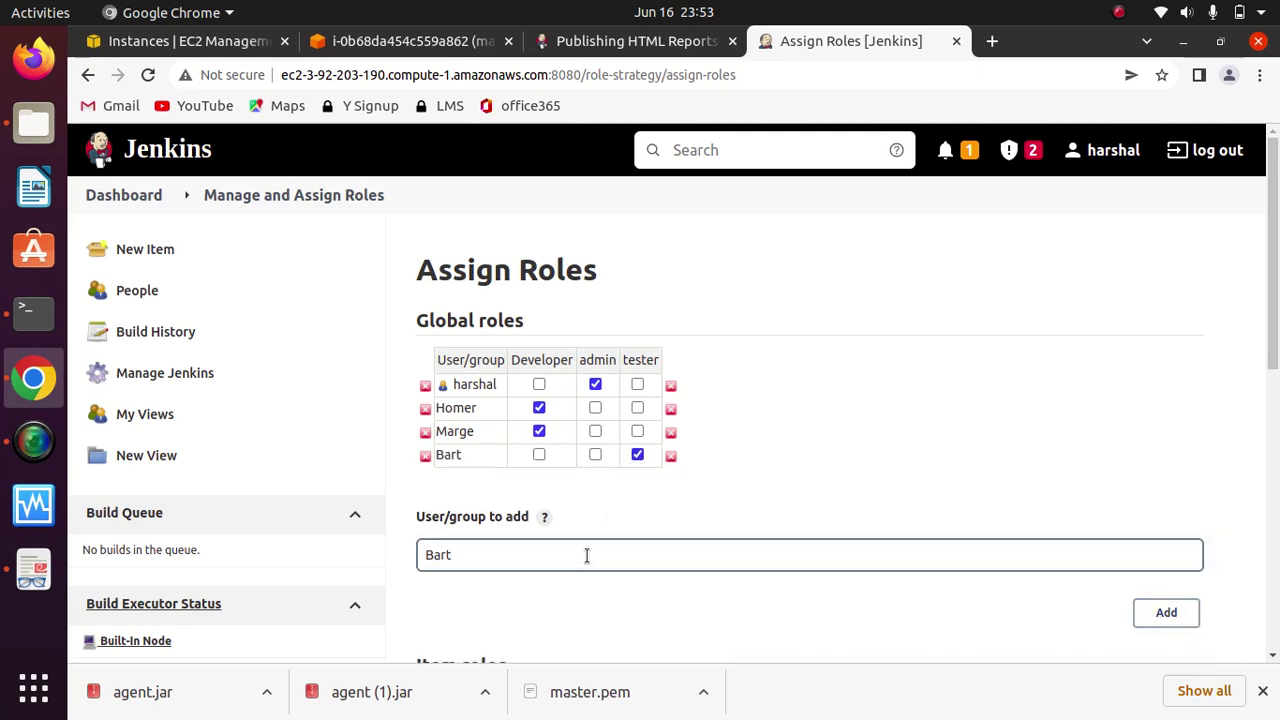
Step: Add user Lisa and give her the tester role
{"action": "key", "text": "BackSpace"}
{"action": "key", "text": "BackSpace"}
{"action": "key", "text": "BackSpace"}
{"action": "key", "text": "BackSpace"}
{"action": "type", "text": "L"}
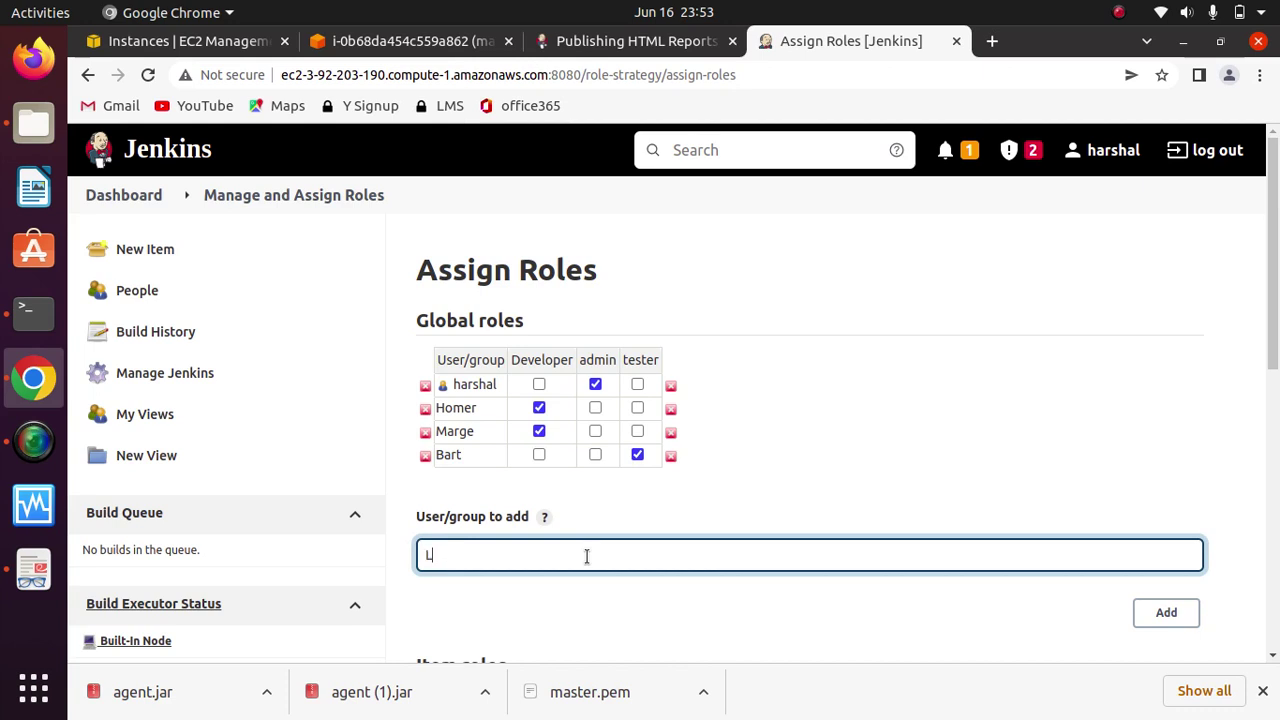
{"action": "type", "text": "isA"}
{"action": "key", "text": "BackSpace"}
{"action": "type", "text": "A"}
{"action": "key", "text": "BackSpace"}
{"action": "type", "text": "a"}
{"action": "left_click", "coordinate": [1166, 612]}
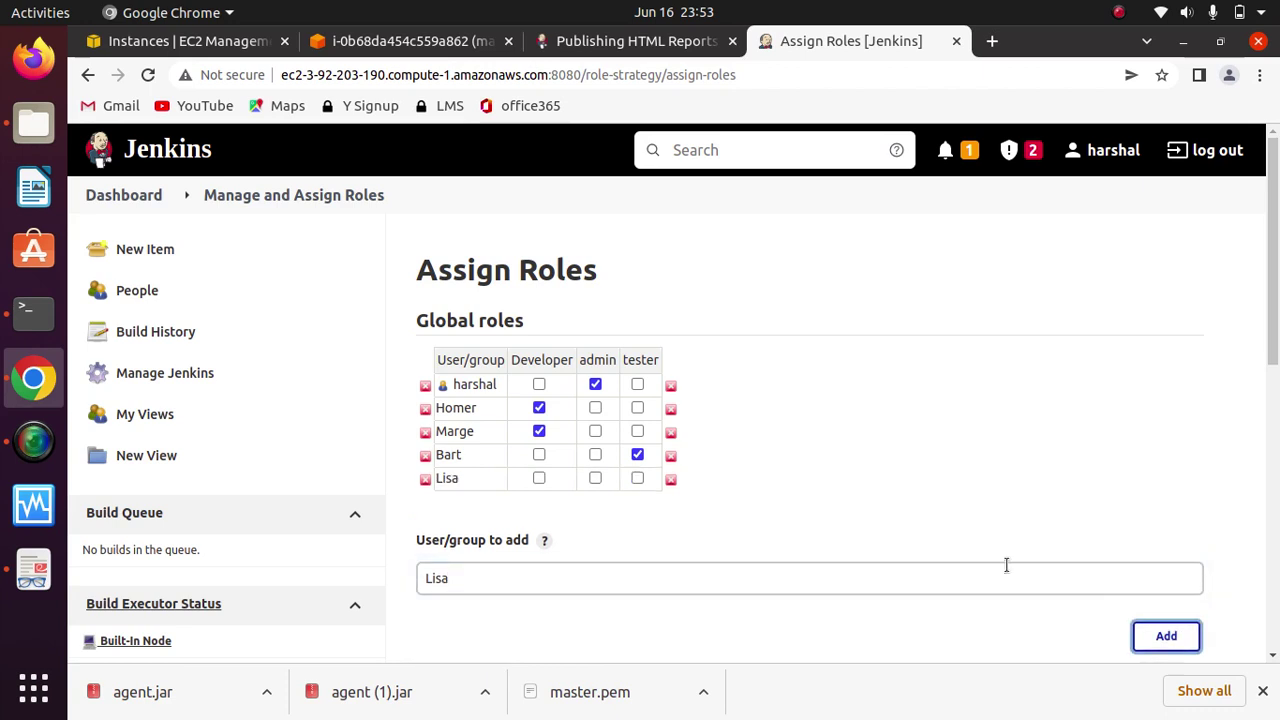
{"action": "left_click", "coordinate": [637, 478]}
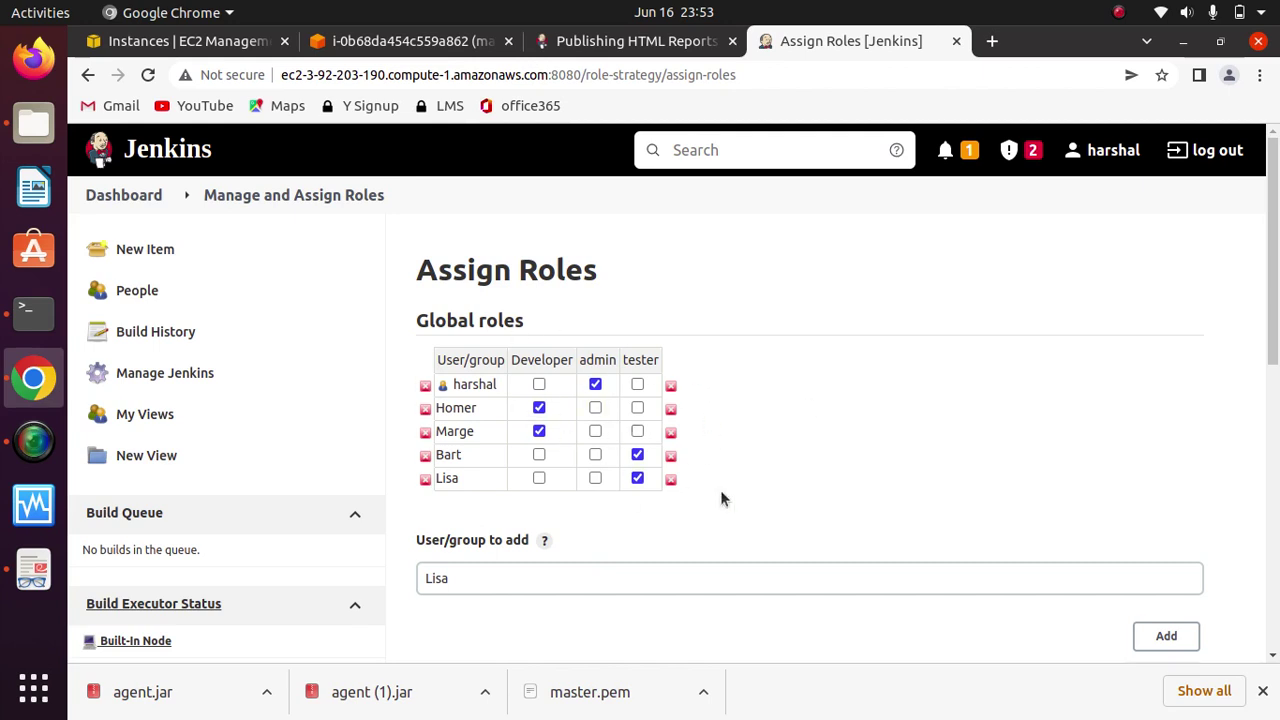
Step: Review the role grid and return to the Manage and Assign Roles page
{"action": "left_click_drag", "start_coordinate": [1277, 307], "coordinate": [1248, 674]}
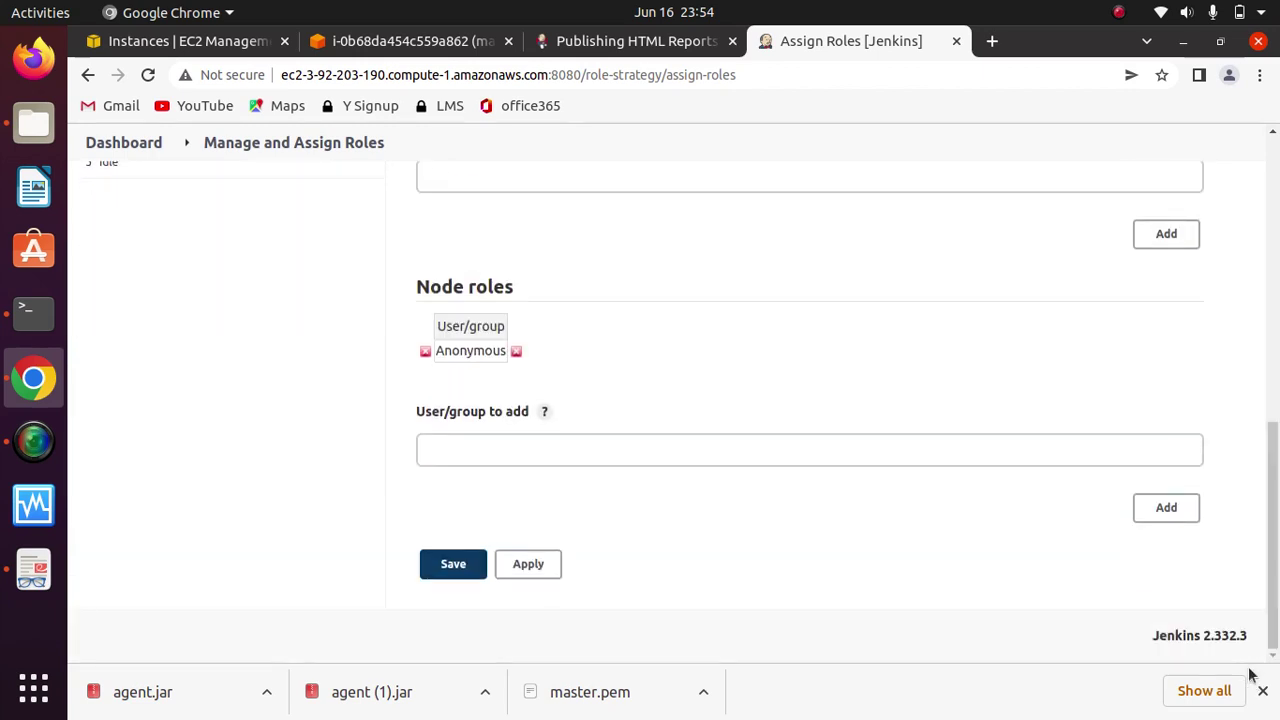
{"action": "left_click_drag", "start_coordinate": [1277, 430], "coordinate": [1277, 150]}
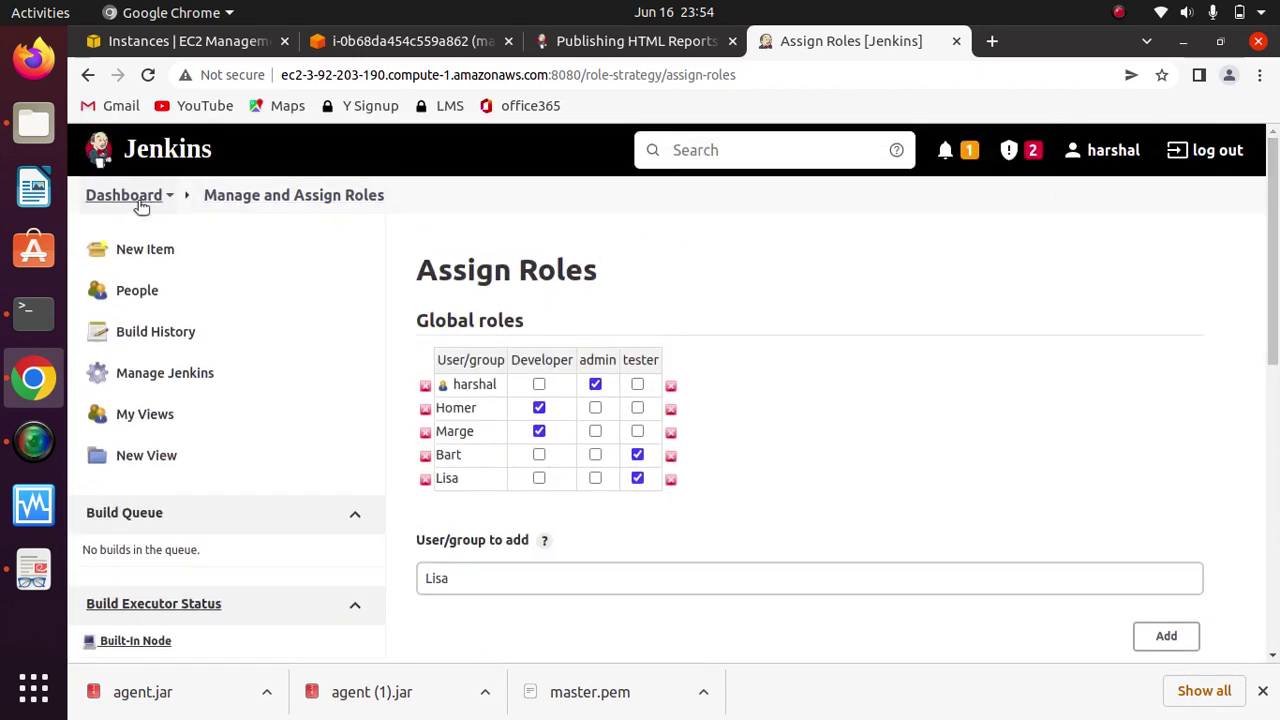
{"action": "left_click", "coordinate": [267, 200]}
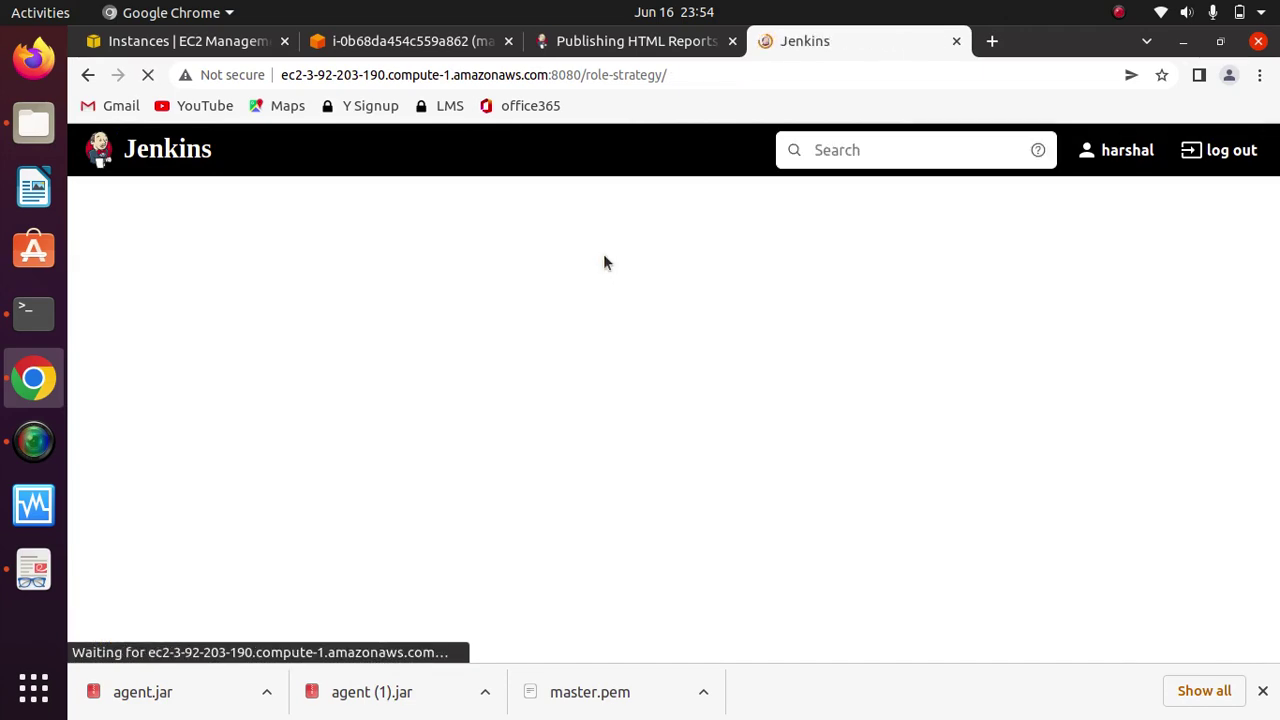
Step: Review the Role-Strategy Macros page, then return to the Dashboard listing hello and hello-world
{"action": "left_click", "coordinate": [580, 417]}
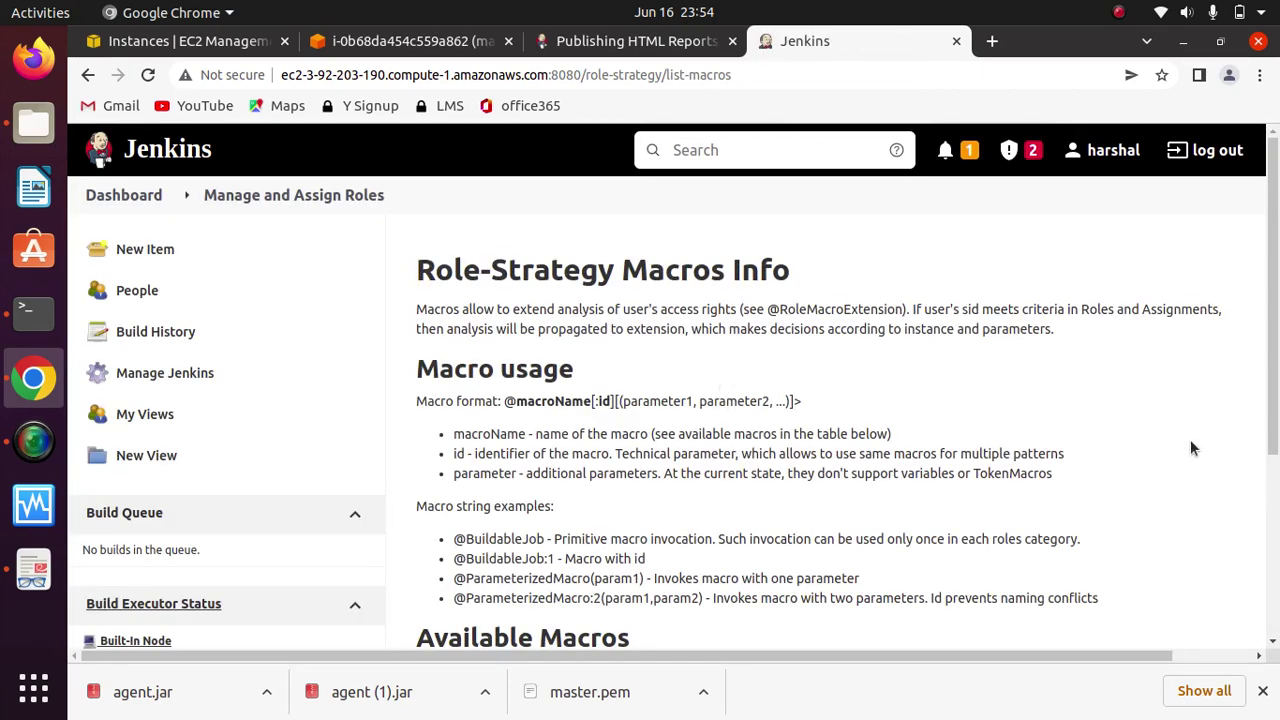
{"action": "scroll", "coordinate": [1262, 555], "scroll_direction": "down", "scroll_amount": 3}
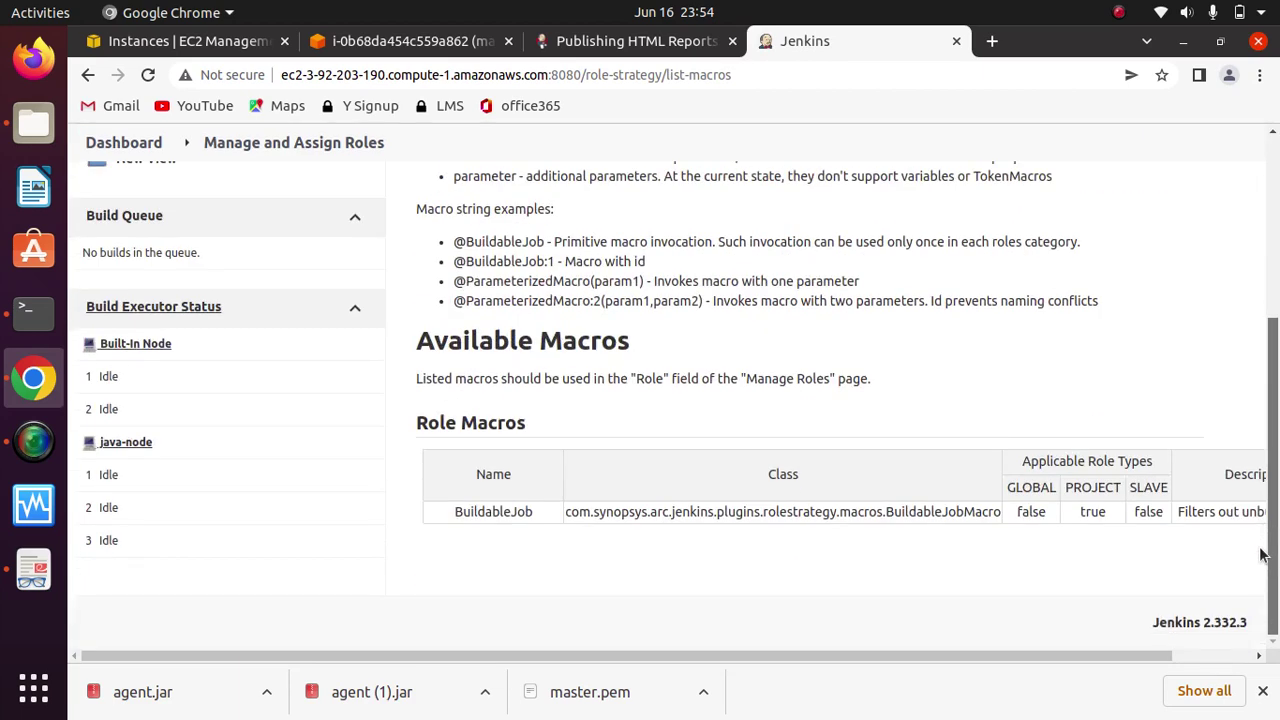
{"action": "scroll", "coordinate": [1262, 555], "scroll_direction": "up", "scroll_amount": 5}
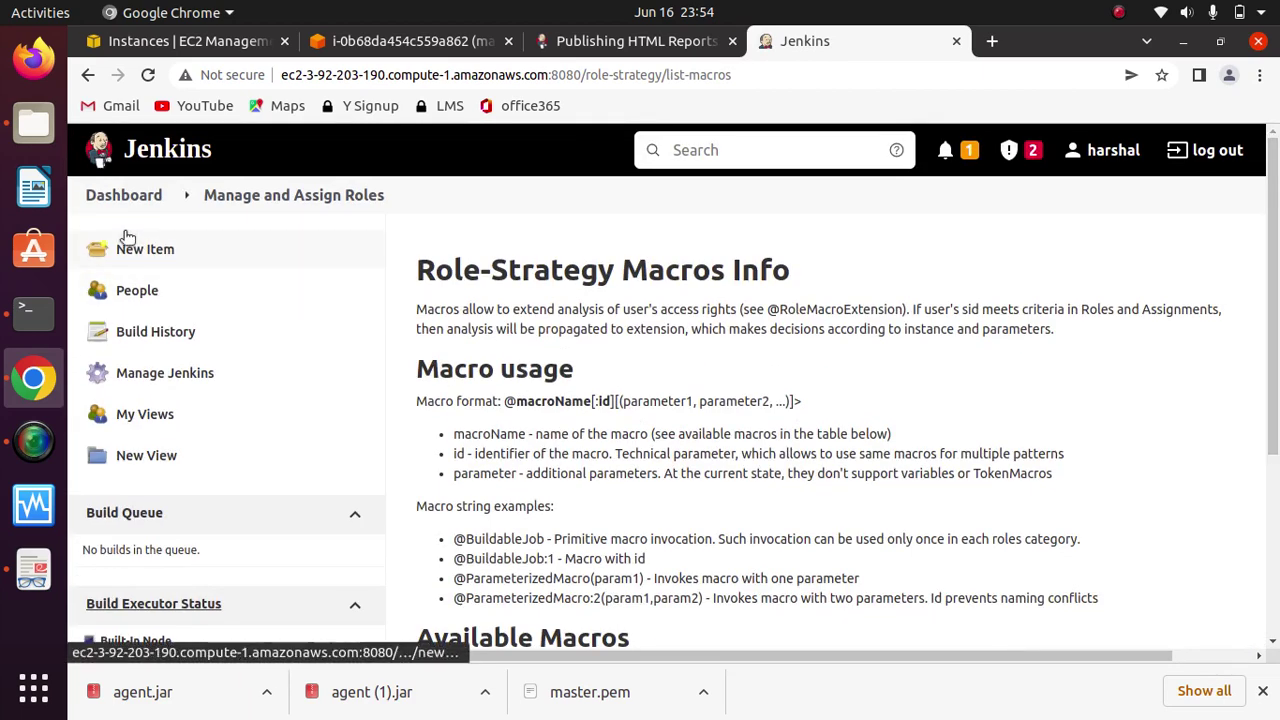
{"action": "left_click", "coordinate": [120, 196]}
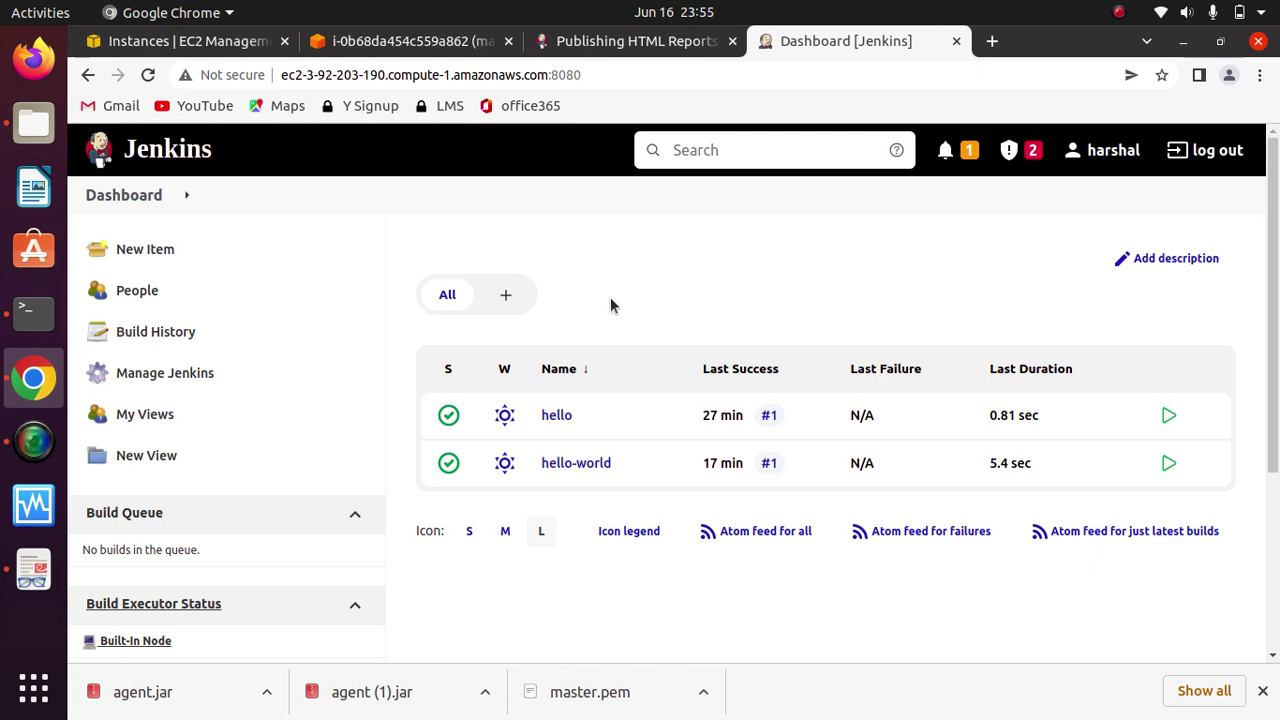
{"action": "left_click", "coordinate": [1119, 14]}
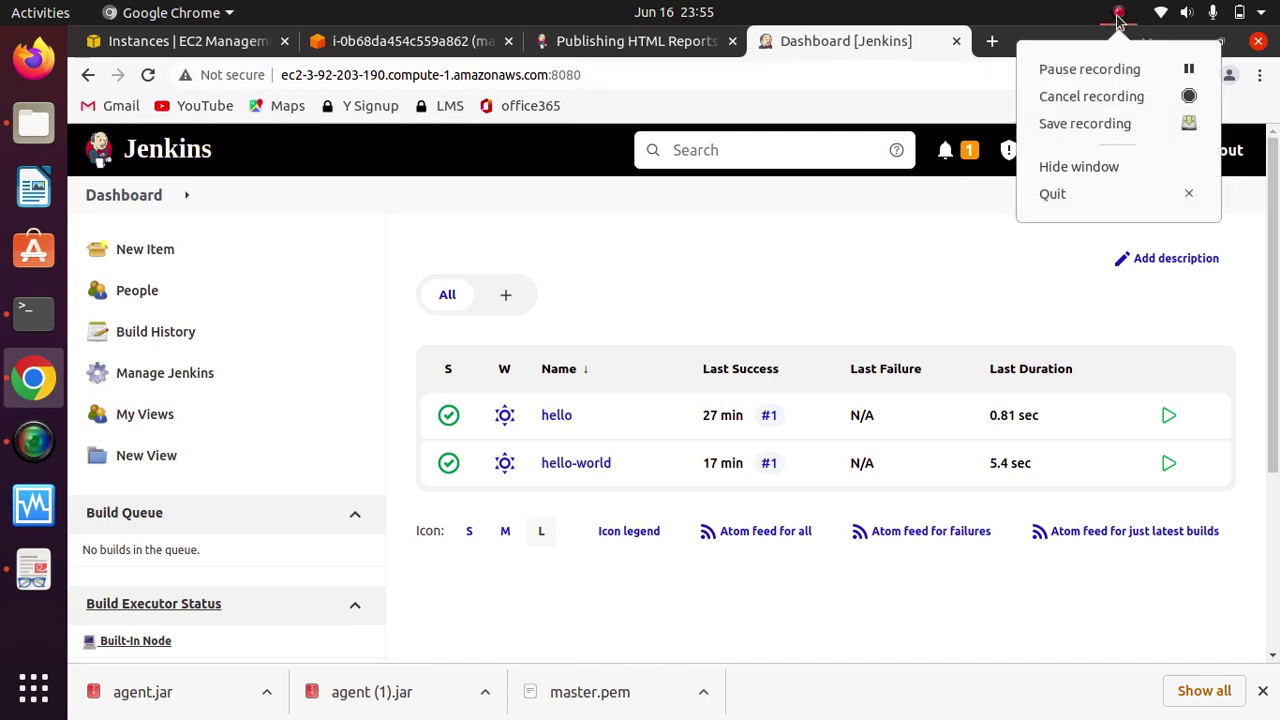